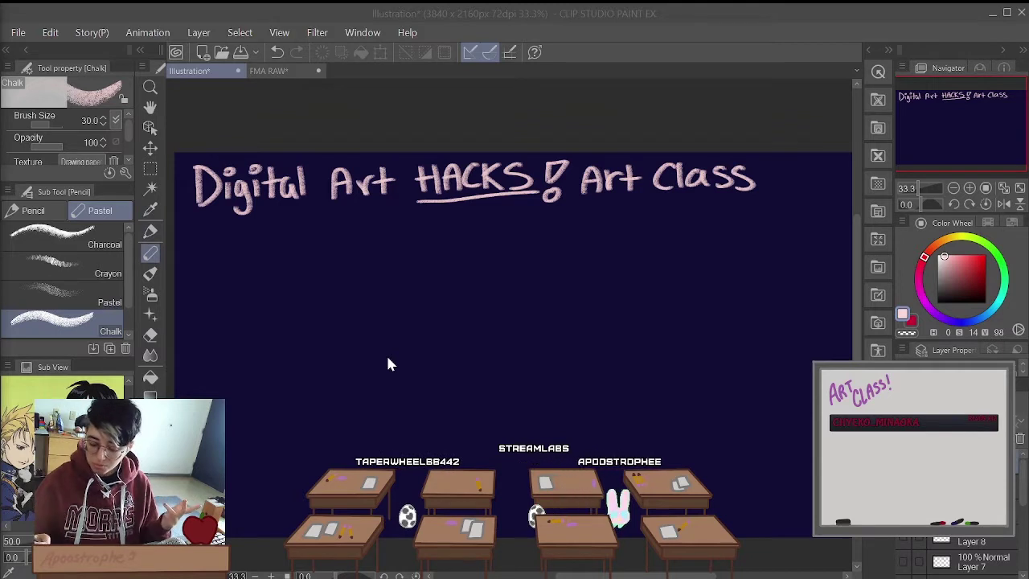
Step: Handwrite "1. Soft lineart" in chalk as the first list item beneath the Digital Art HACKS! title
click(1019, 546)
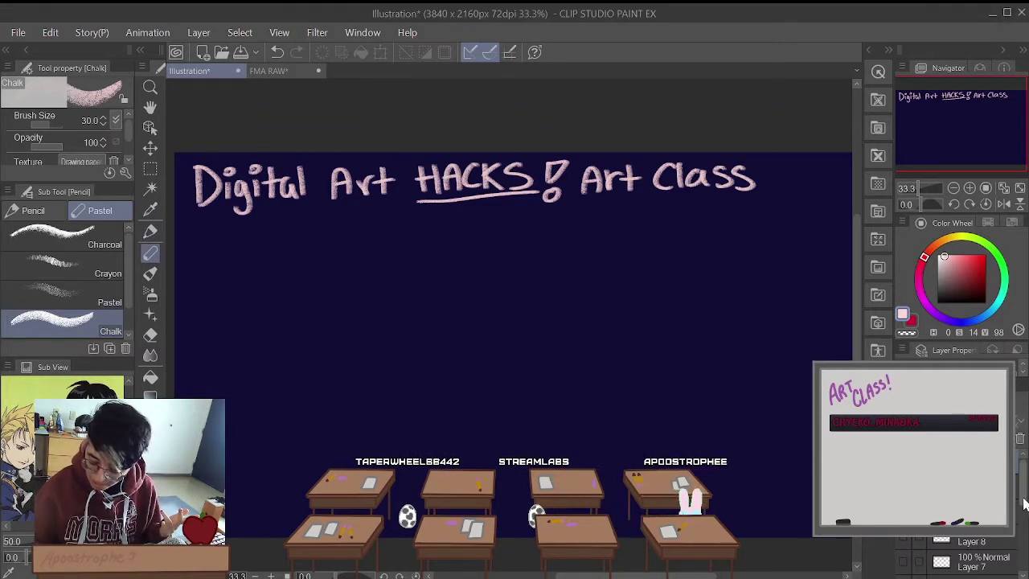
drag(1022, 505, 1021, 572)
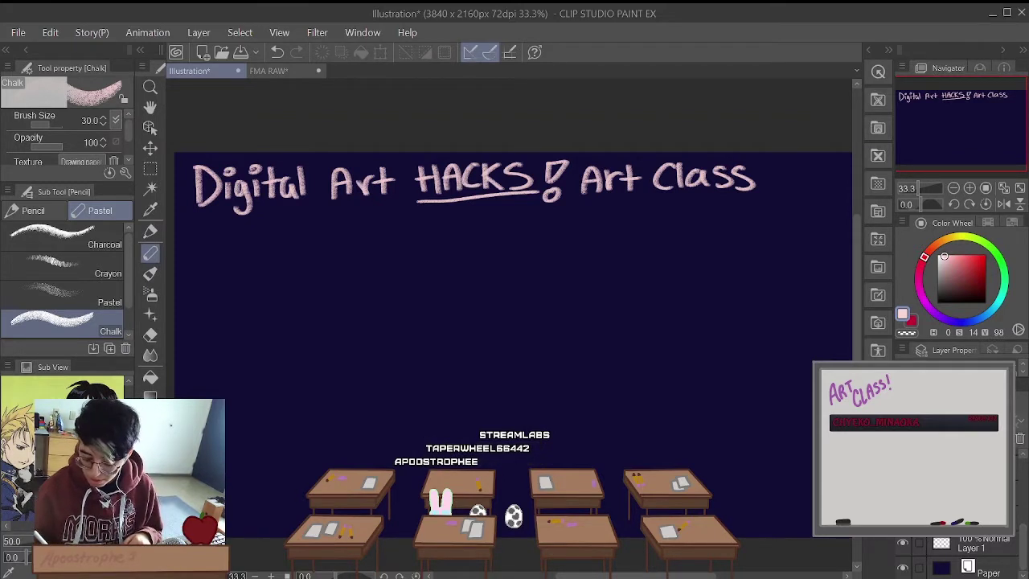
drag(197, 241, 400, 229)
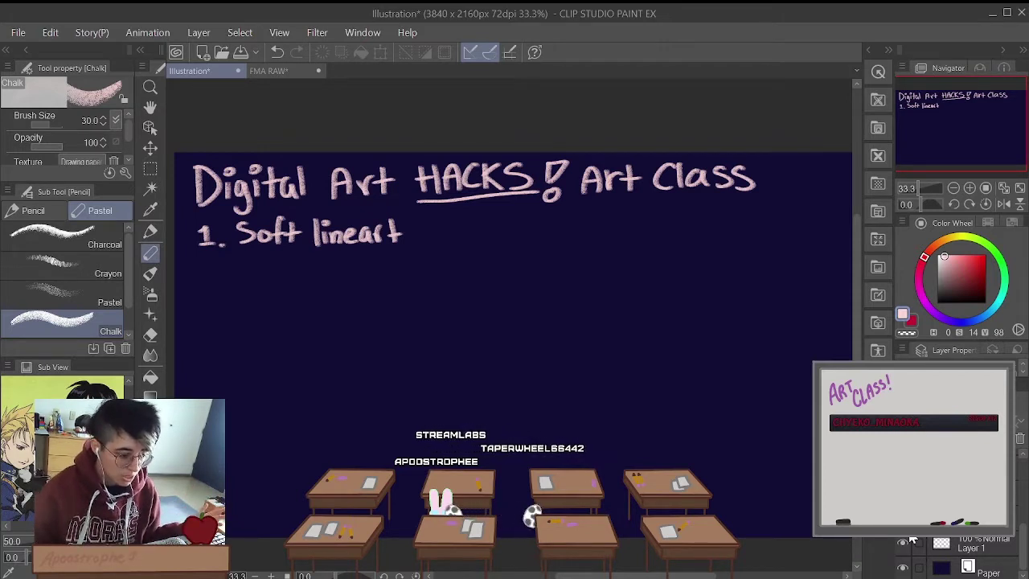
Step: Inspect the inked figures in the FMA RAW document at several zoom levels and return to the Illustration document
click(274, 72)
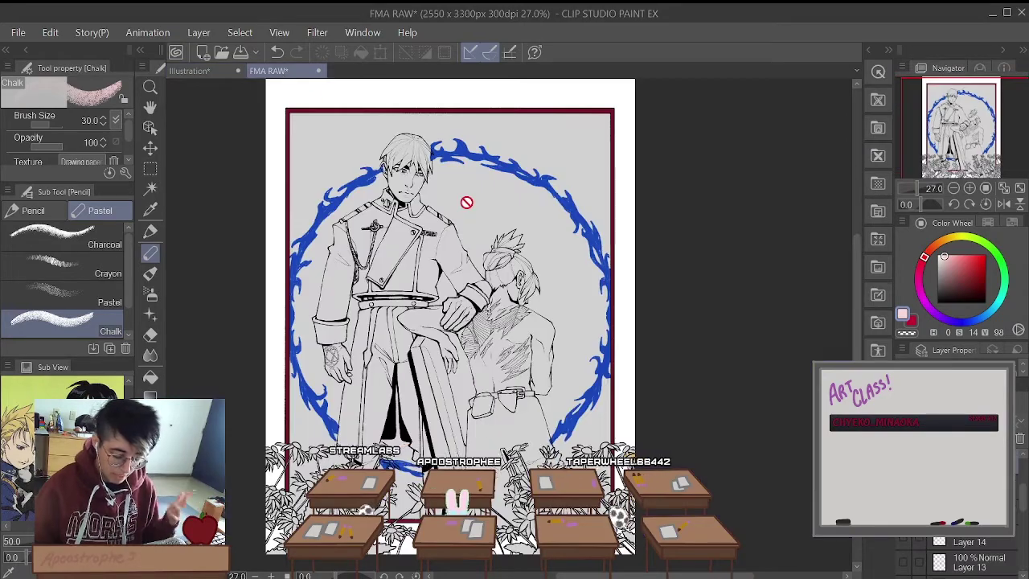
scroll(466, 201, up, 2)
scroll(322, 336, up, 5)
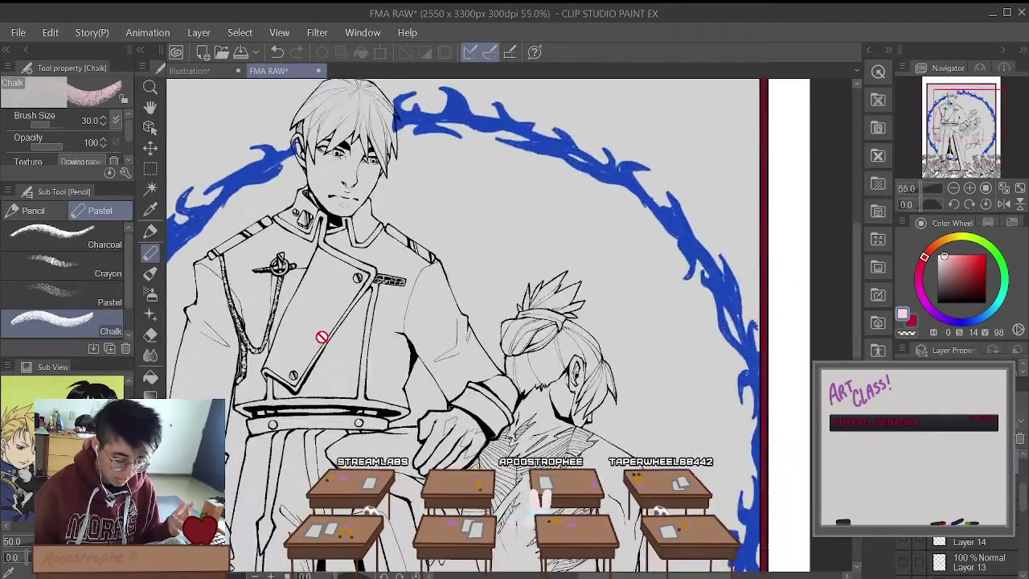
scroll(322, 337, down, 3)
scroll(322, 337, down, 4)
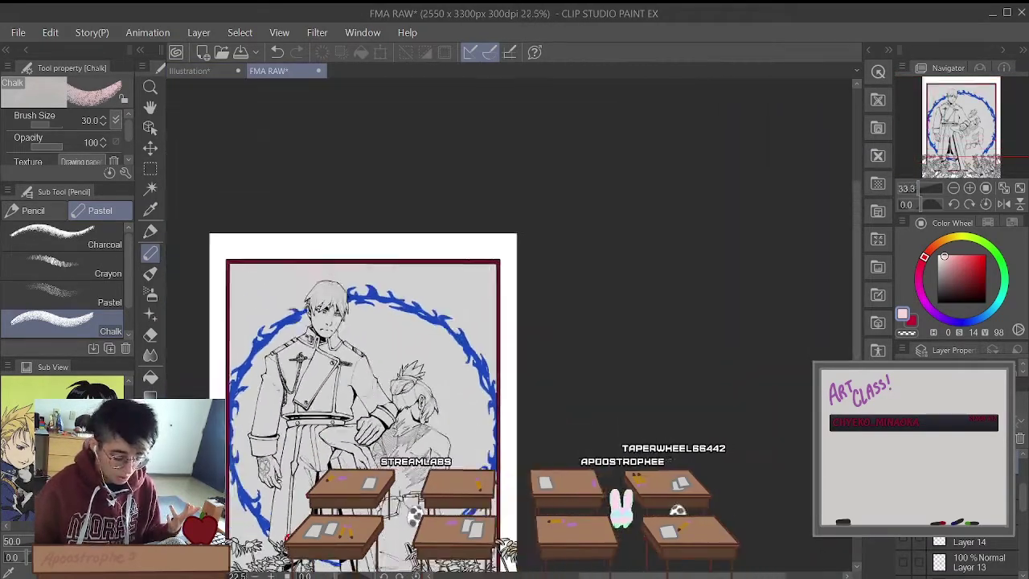
scroll(274, 499, up, 3)
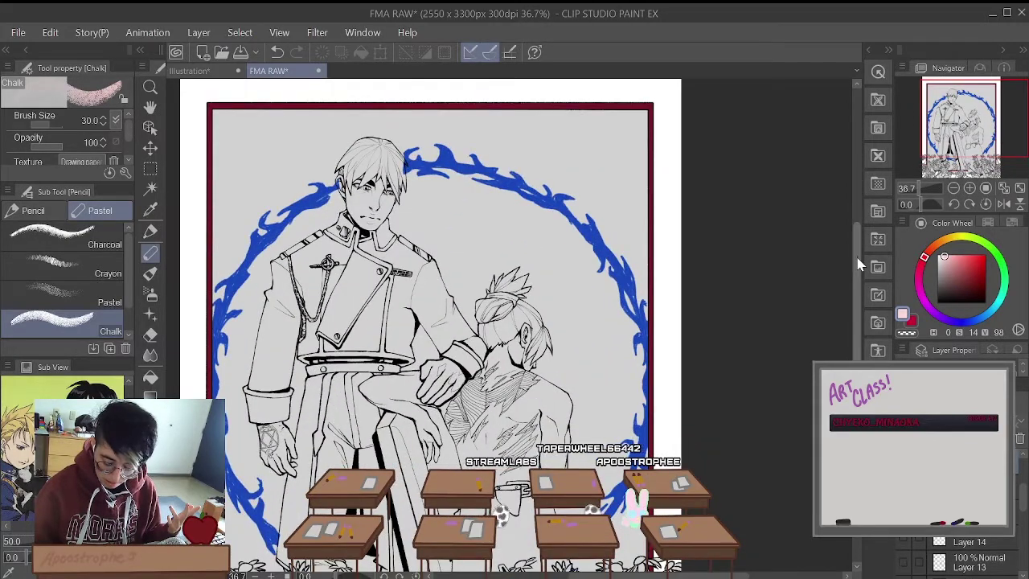
drag(855, 255, 860, 316)
click(193, 70)
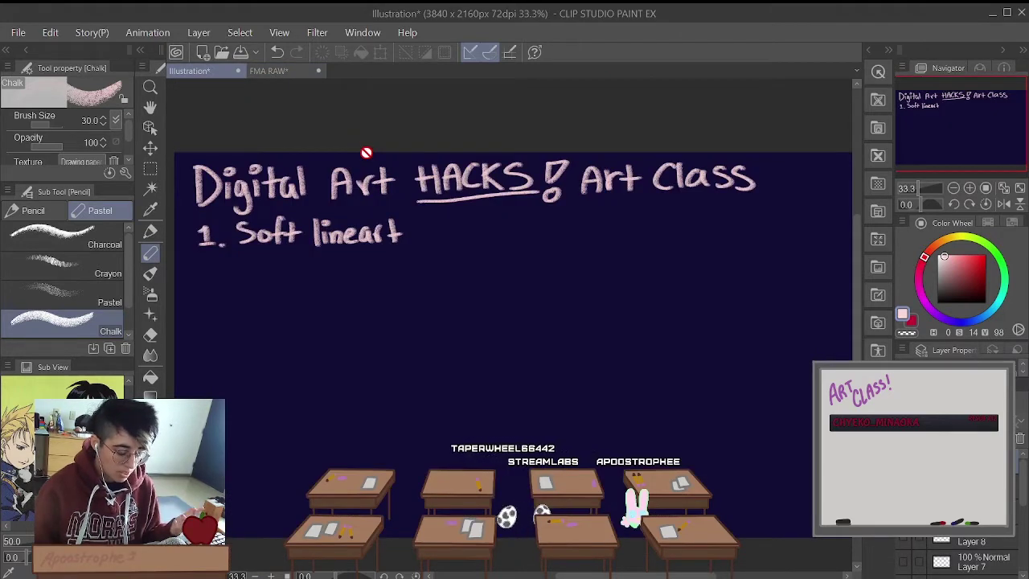
Step: Examine the FMA RAW line art up close, including the hatching on the seated figure's back and the standing figure's uniform
click(273, 70)
scroll(345, 247, down, 2)
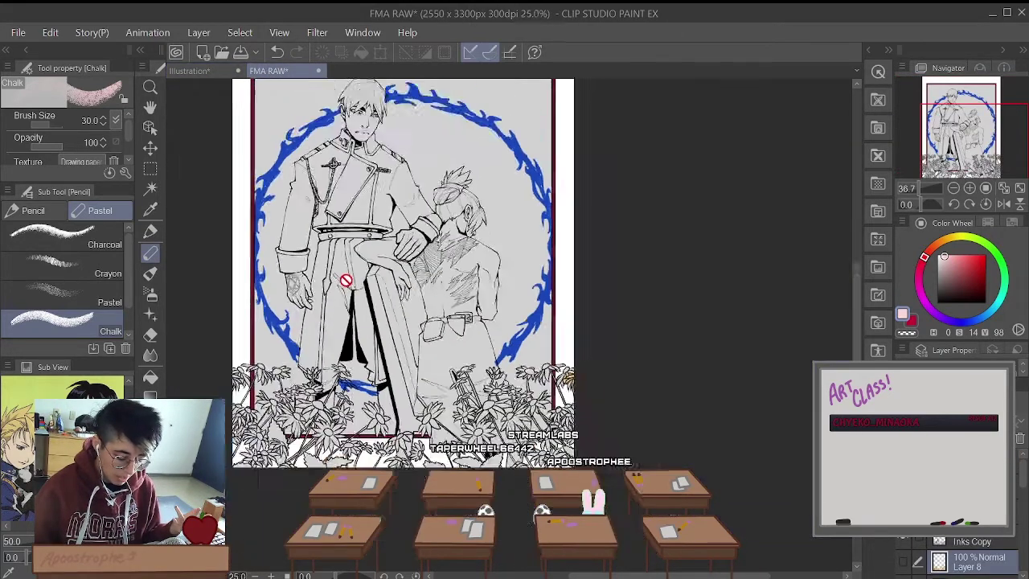
scroll(346, 247, up, 3)
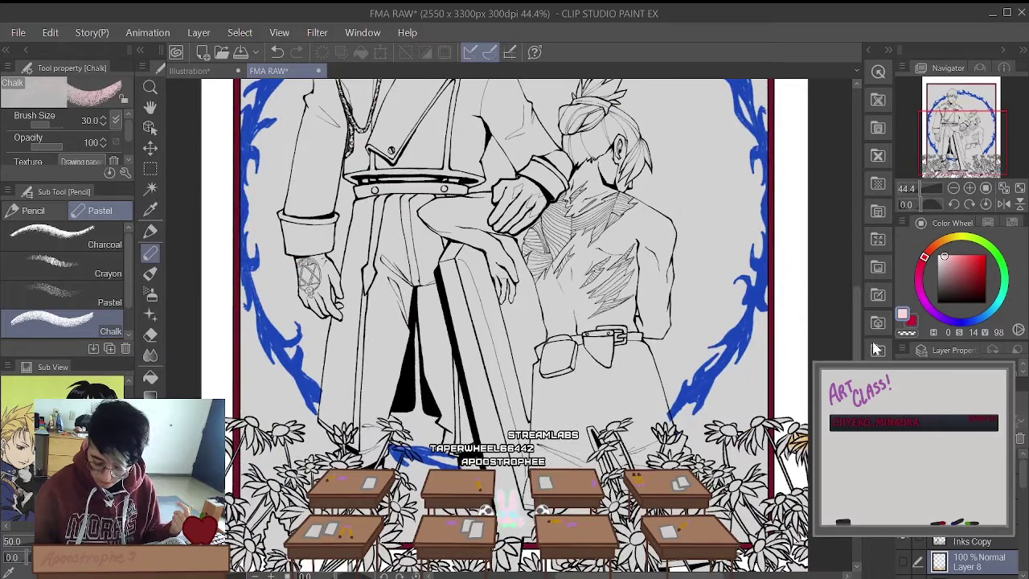
drag(854, 348, 859, 338)
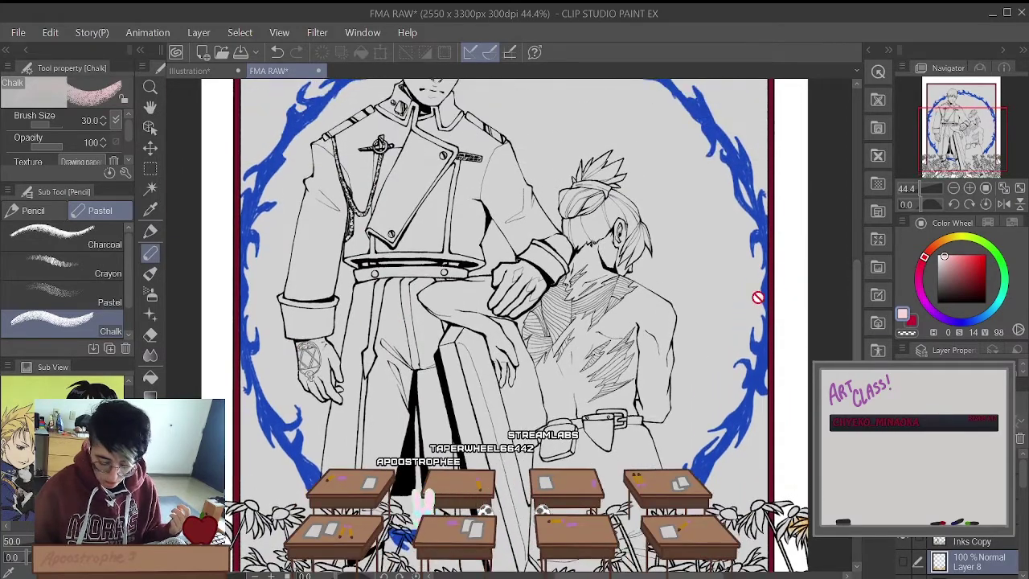
scroll(684, 278, up, 3)
scroll(551, 291, up, 1)
scroll(536, 292, down, 4)
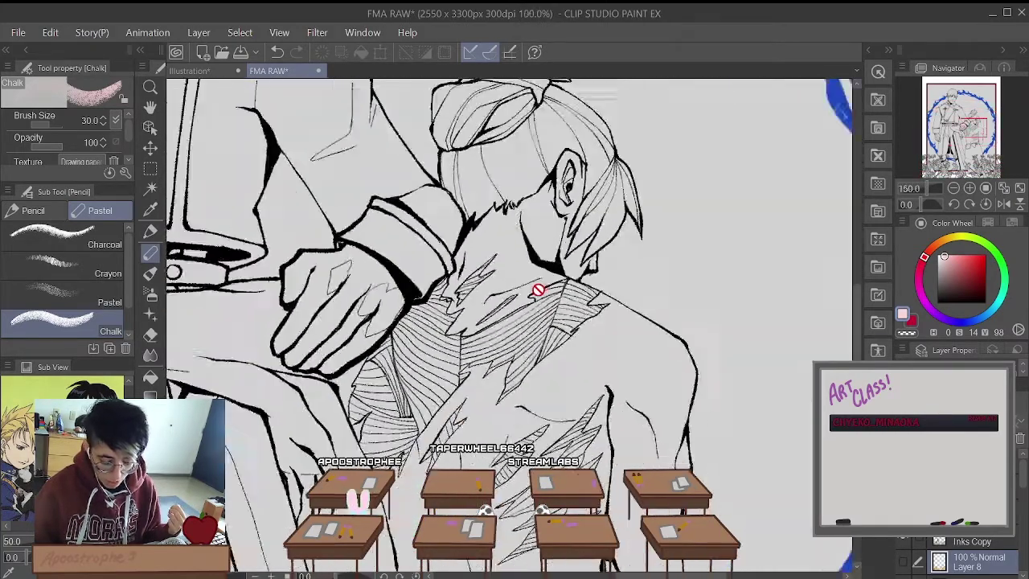
scroll(483, 229, down, 3)
scroll(335, 264, up, 2)
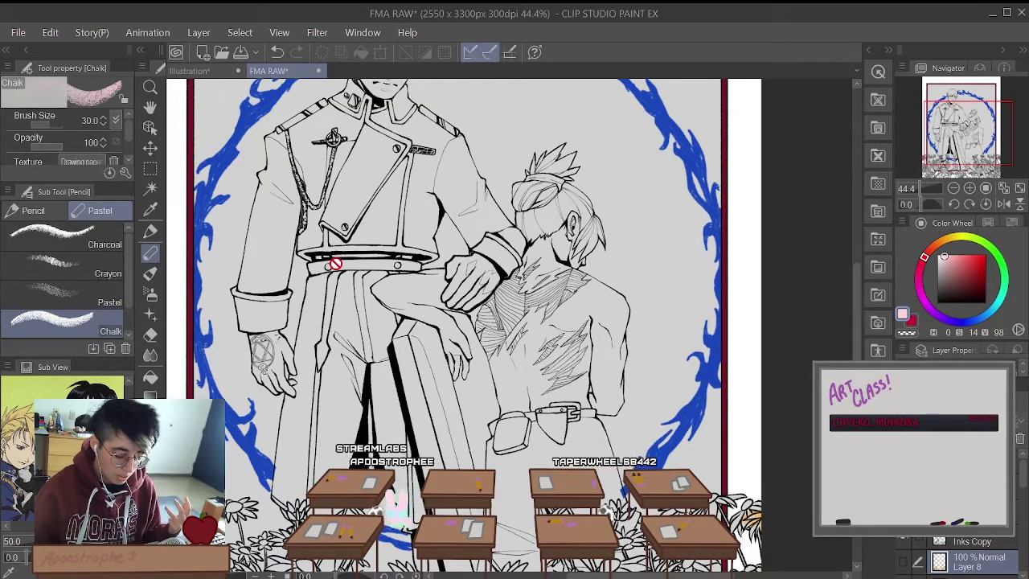
scroll(296, 250, down, 3)
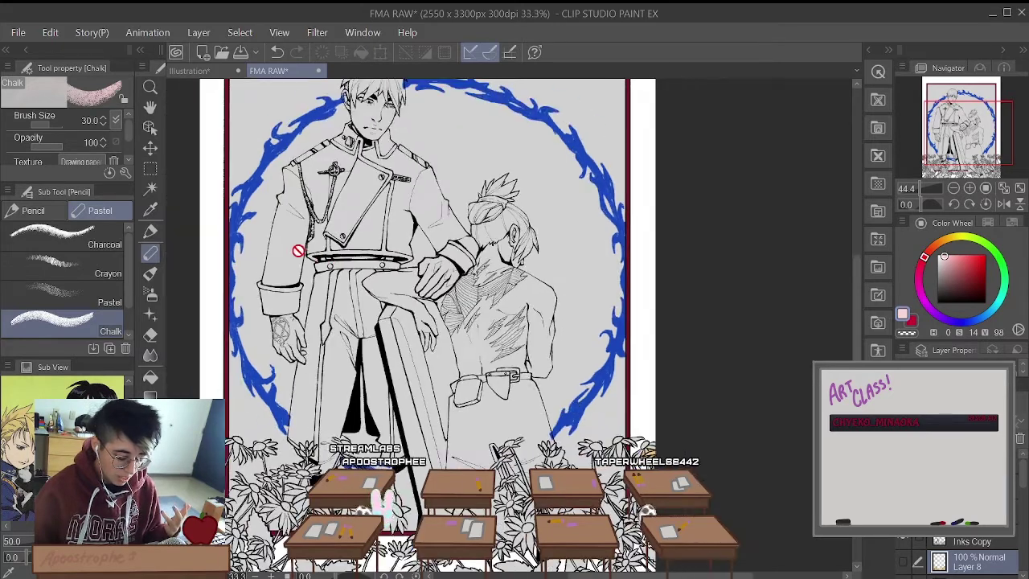
scroll(242, 237, up, 2)
scroll(242, 237, up, 1)
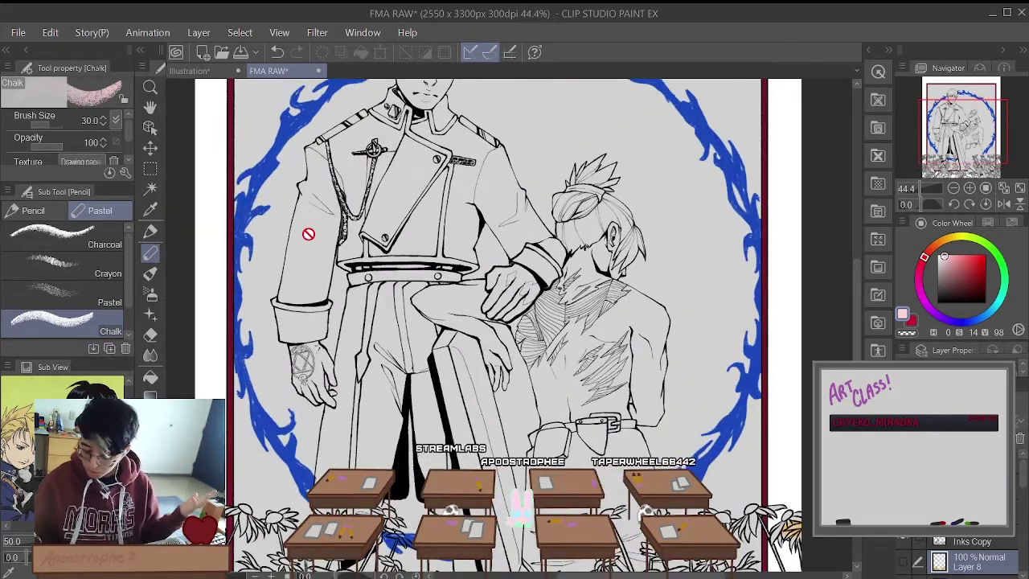
Step: Float the layer list over the canvas and hide and reshow the Inks Copy layer to identify the line art
click(989, 544)
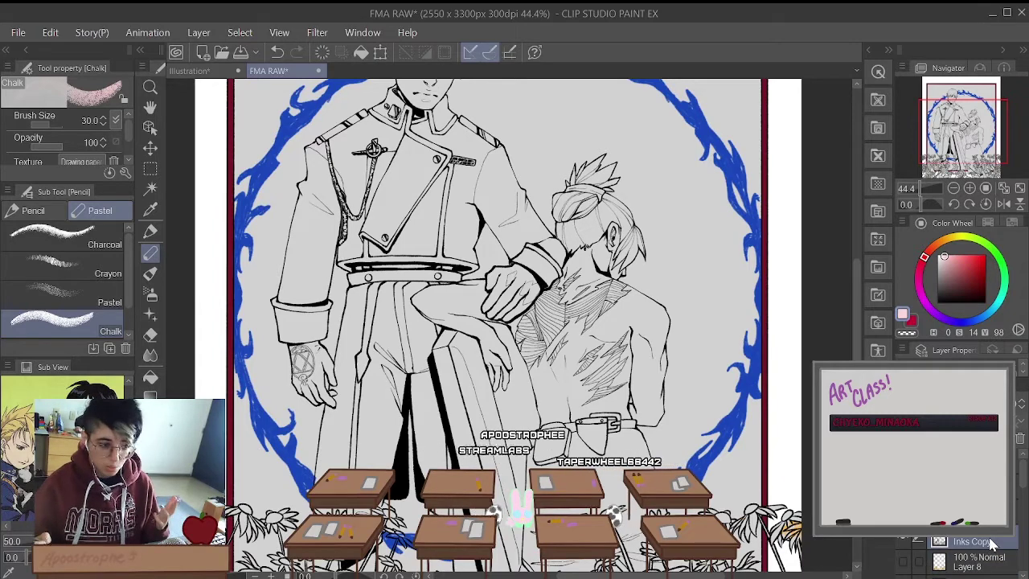
mouse_move(945, 388)
mouse_down()
mouse_move(827, 391)
mouse_move(636, 160)
mouse_move(715, 120)
mouse_move(794, 102)
mouse_up()
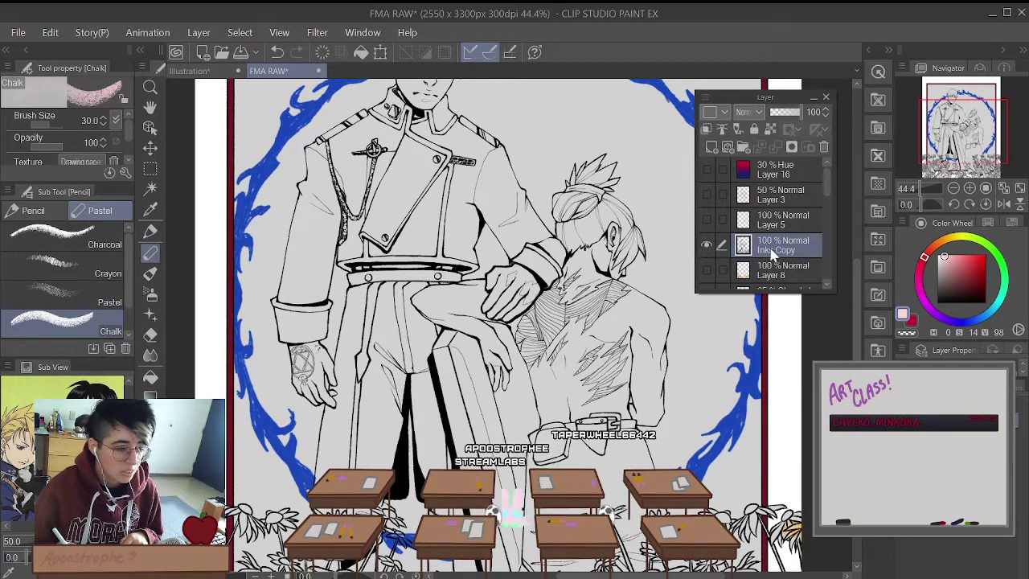
click(706, 246)
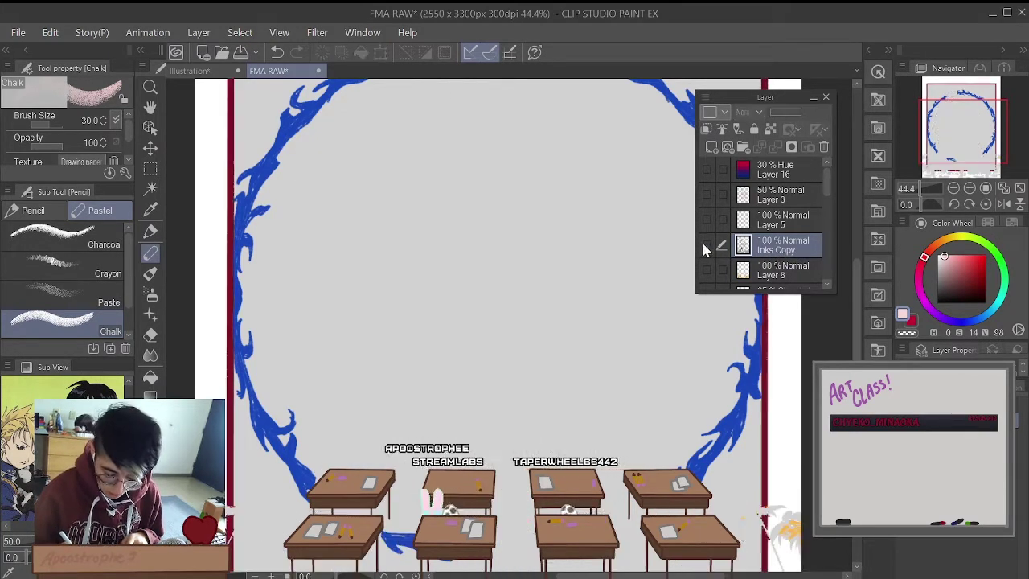
click(706, 246)
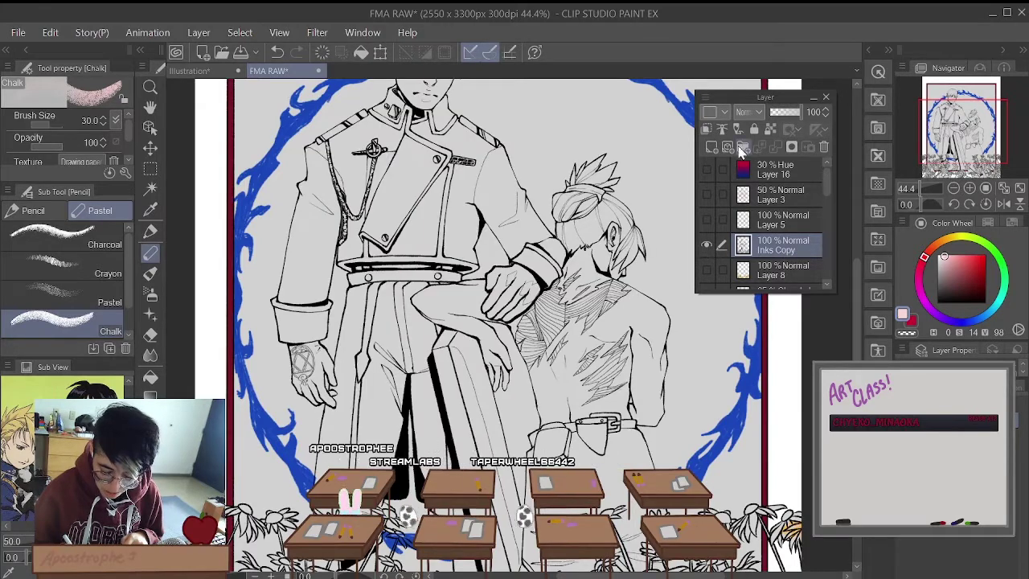
Step: Duplicate the Inks Copy layer and select the original beneath the duplicate
right_click(787, 248)
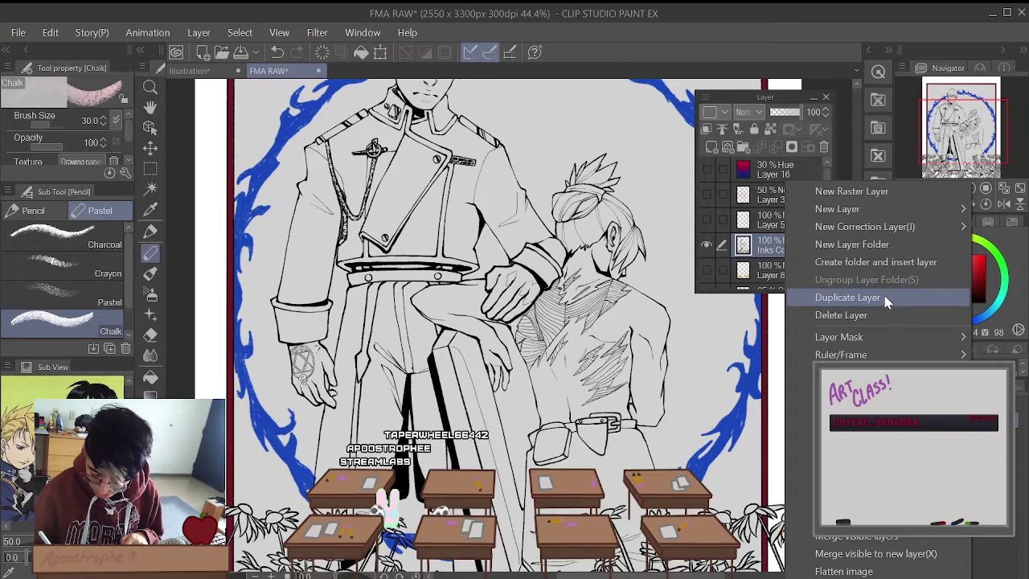
click(848, 298)
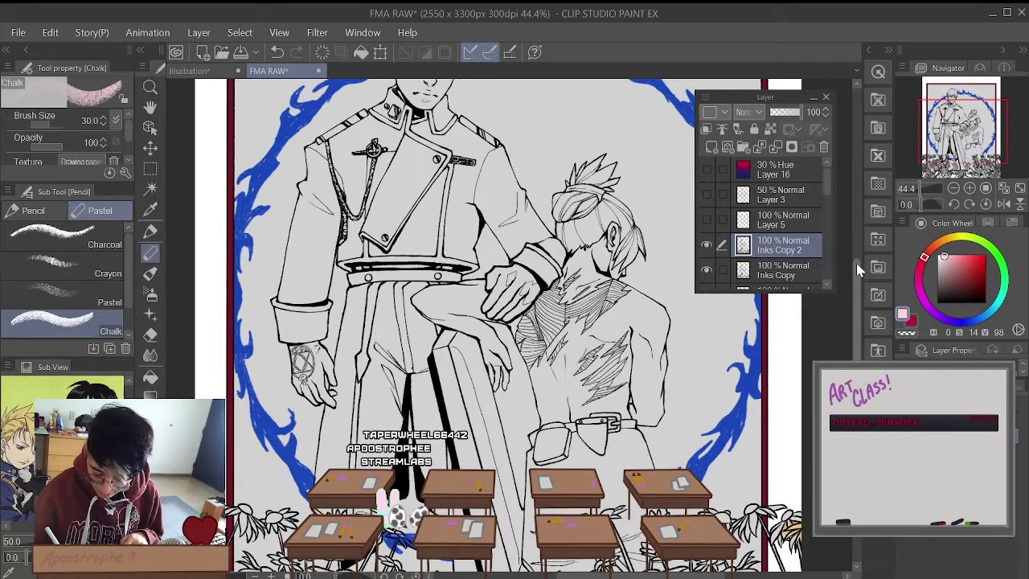
click(800, 273)
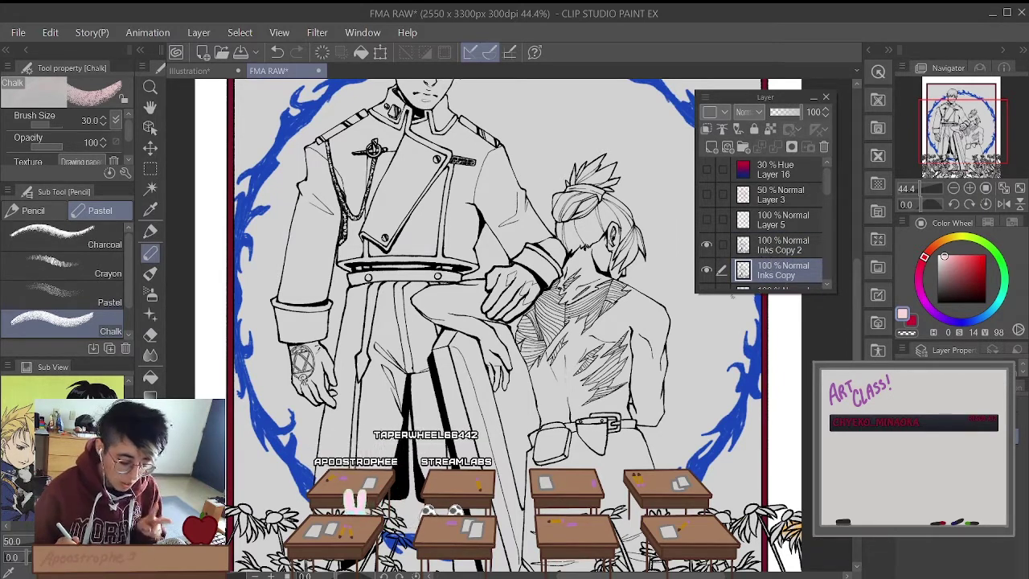
Step: Start a Gaussian blur on the Inks Copy layer and move its settings window lower to reveal the figures
click(322, 36)
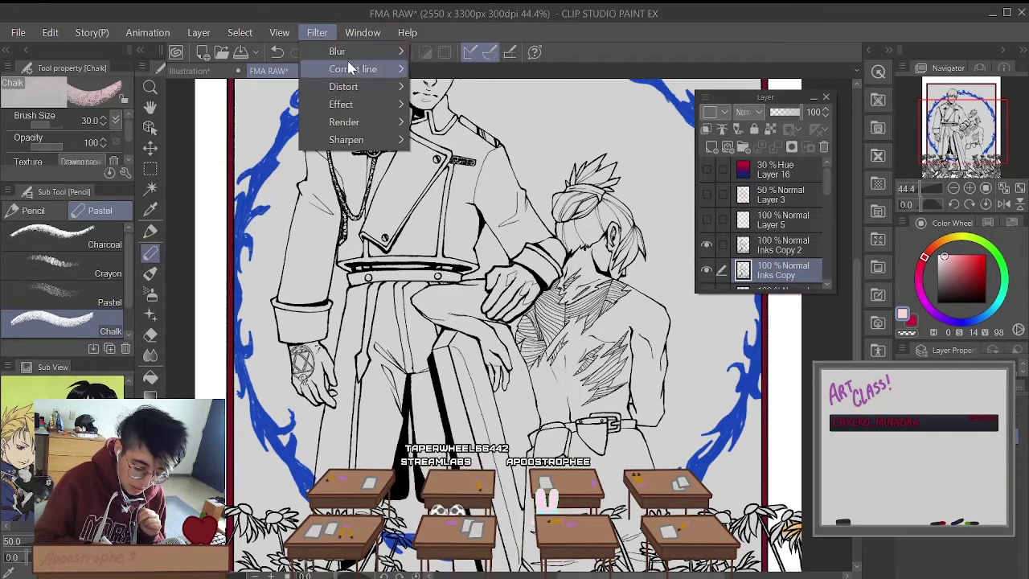
mouse_move(355, 54)
click(472, 90)
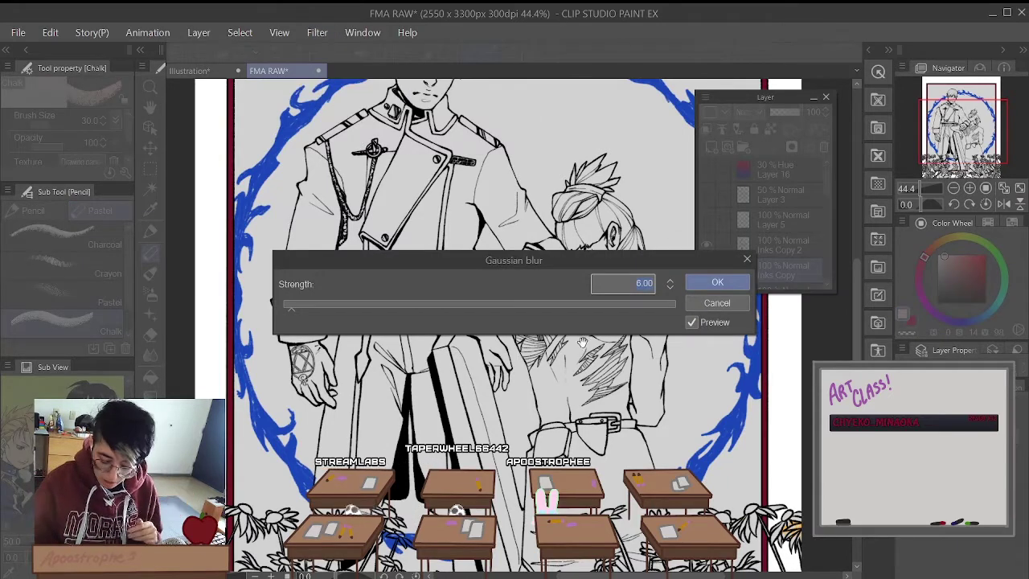
drag(545, 261, 492, 305)
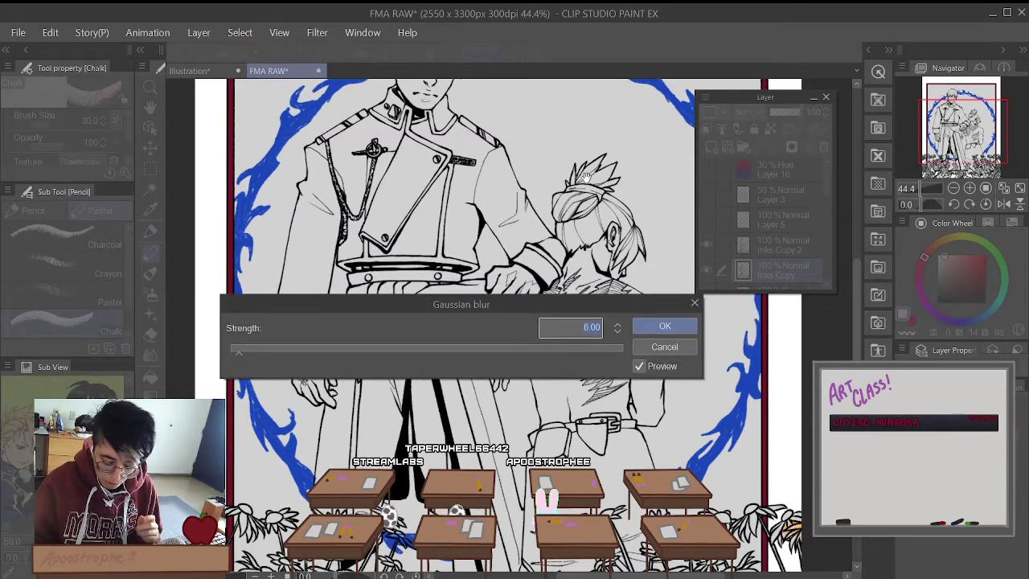
scroll(635, 202, down, 3)
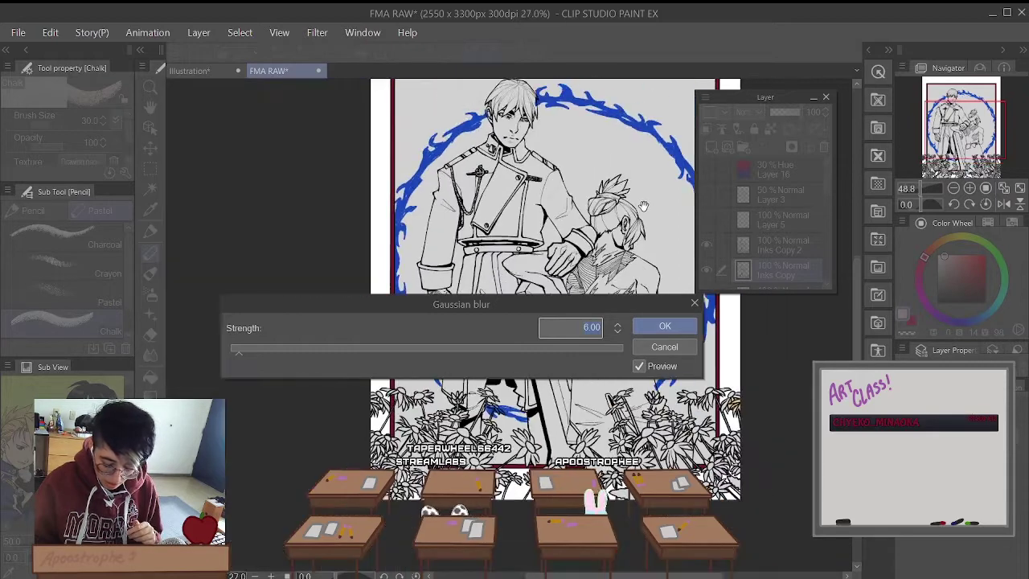
scroll(636, 143, up, 1)
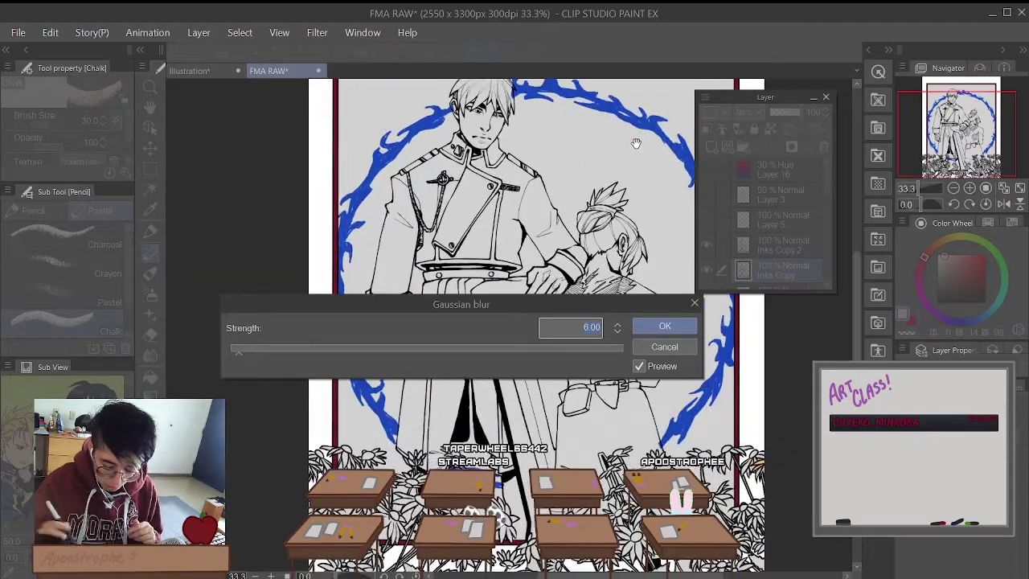
Step: Compare the standing figure's face up close with the Gaussian blur preview off and on at strength 6.00
click(639, 366)
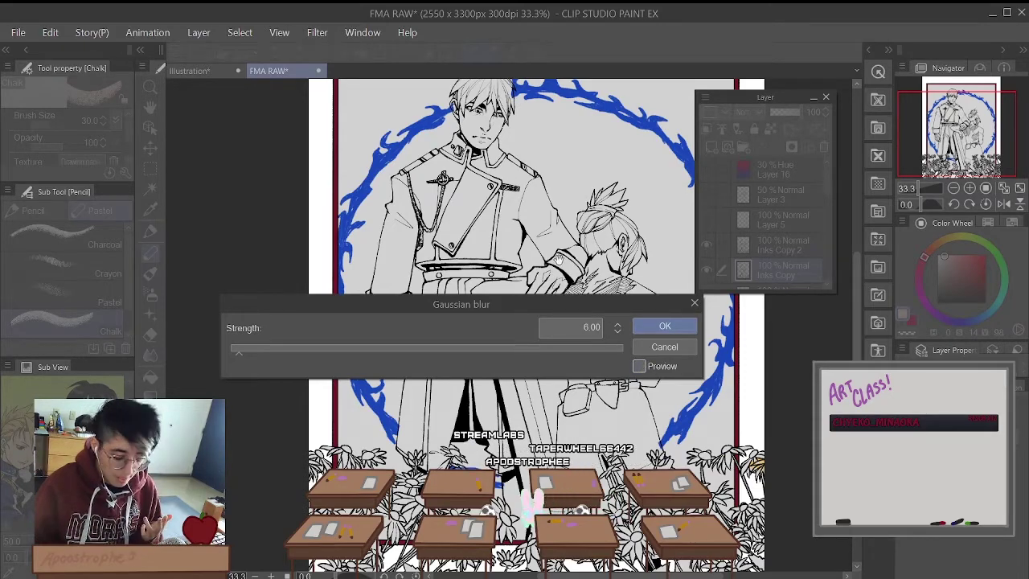
scroll(552, 152, up, 2)
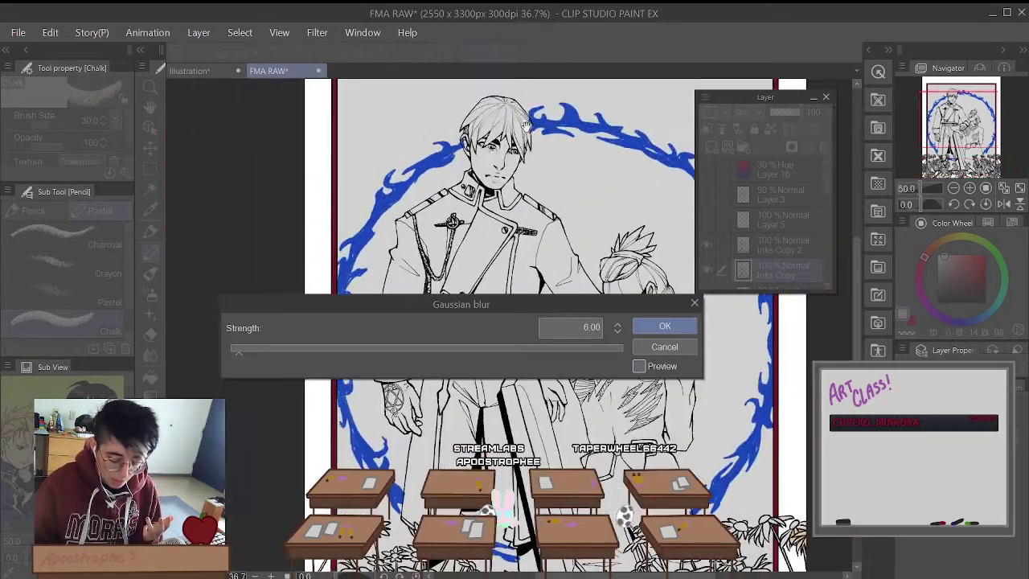
scroll(527, 126, up, 4)
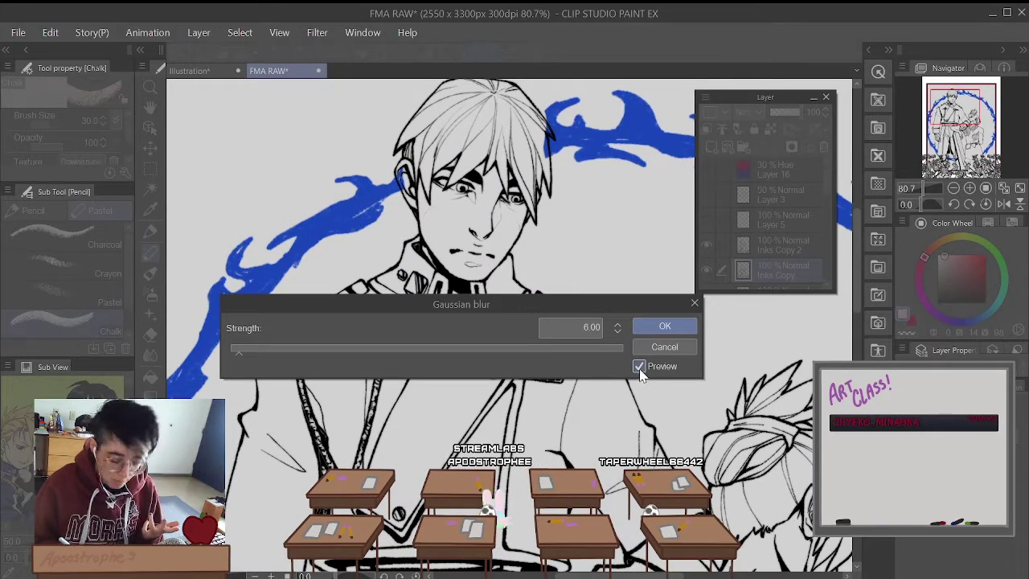
click(639, 367)
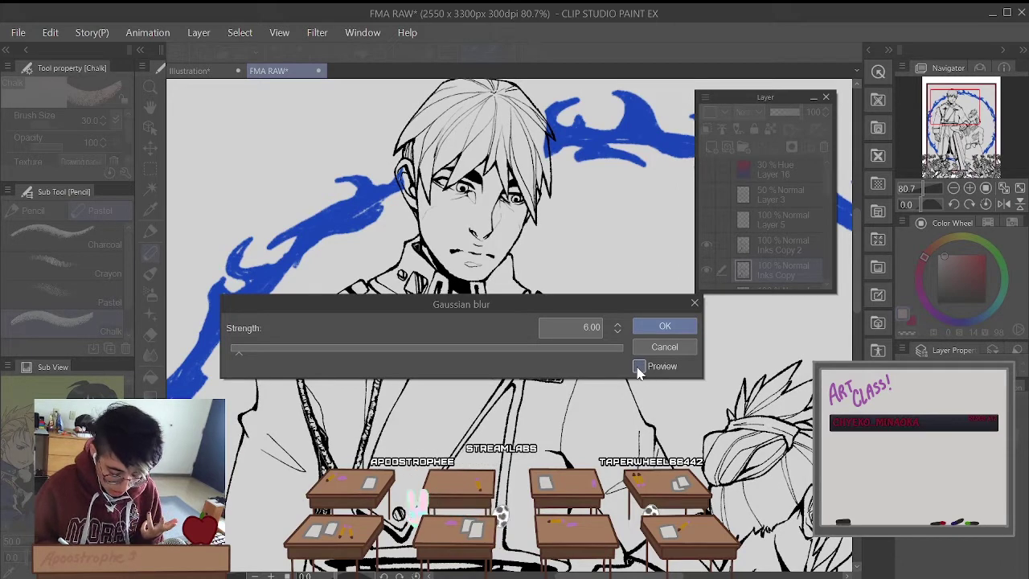
click(638, 368)
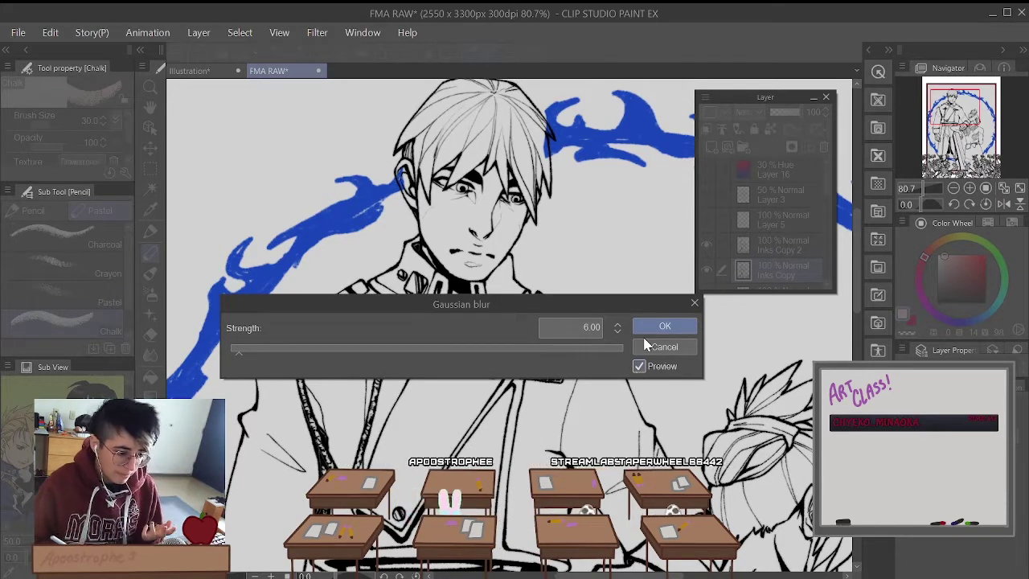
click(639, 367)
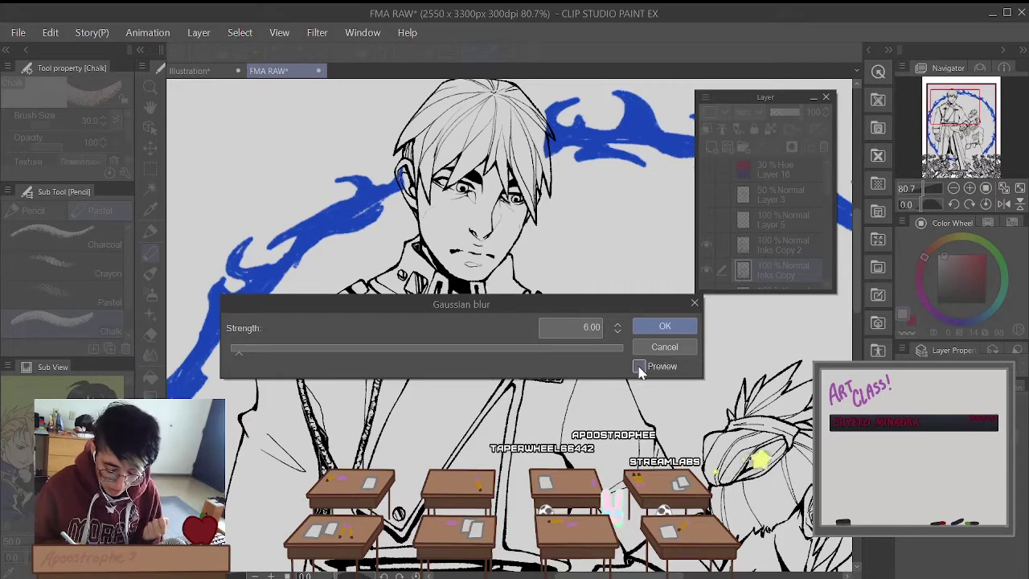
click(639, 367)
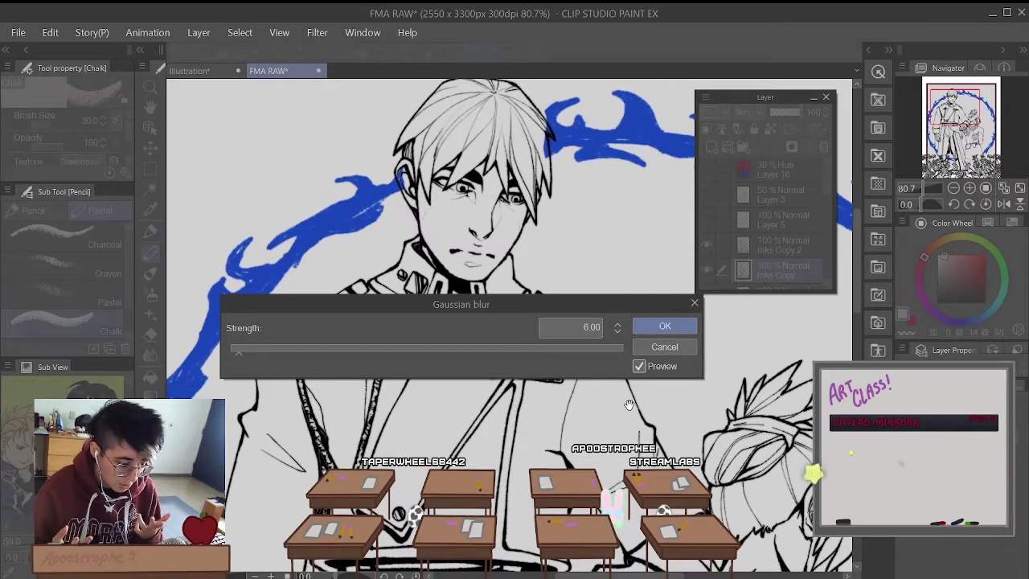
Step: Lower the Gaussian blur strength gradually to 3.50
click(617, 332)
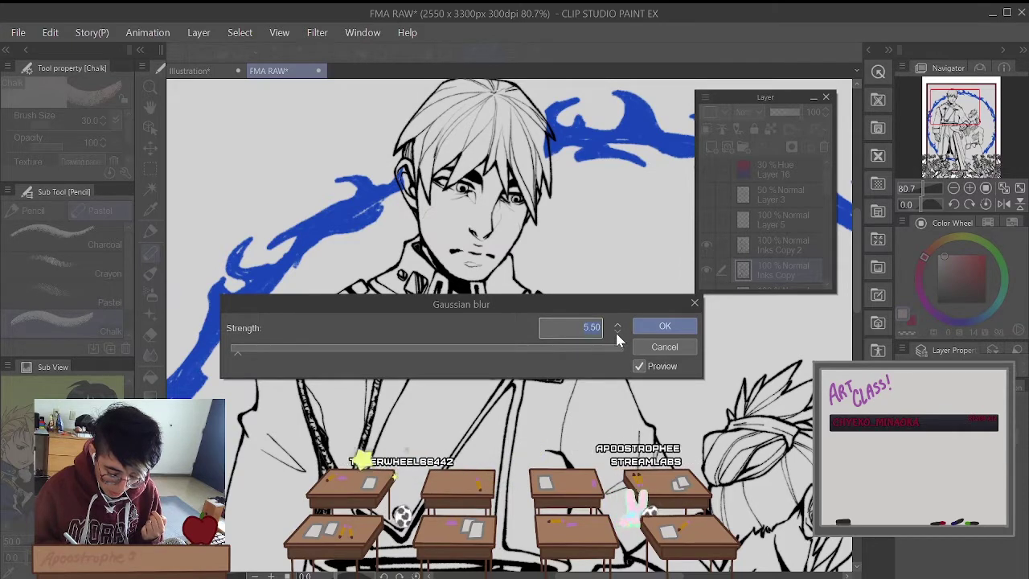
click(617, 332)
click(617, 332)
click(618, 332)
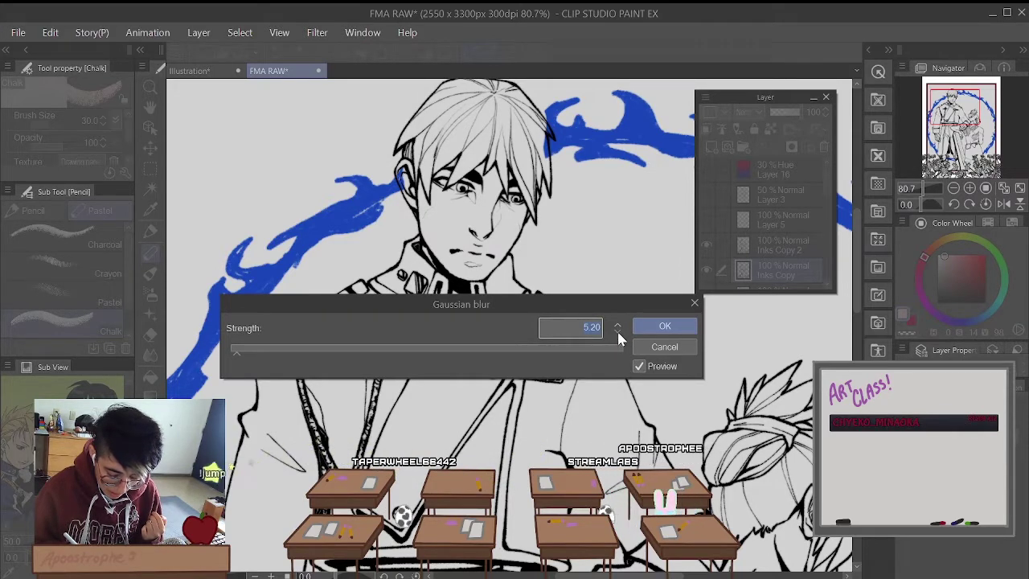
click(616, 335)
click(615, 335)
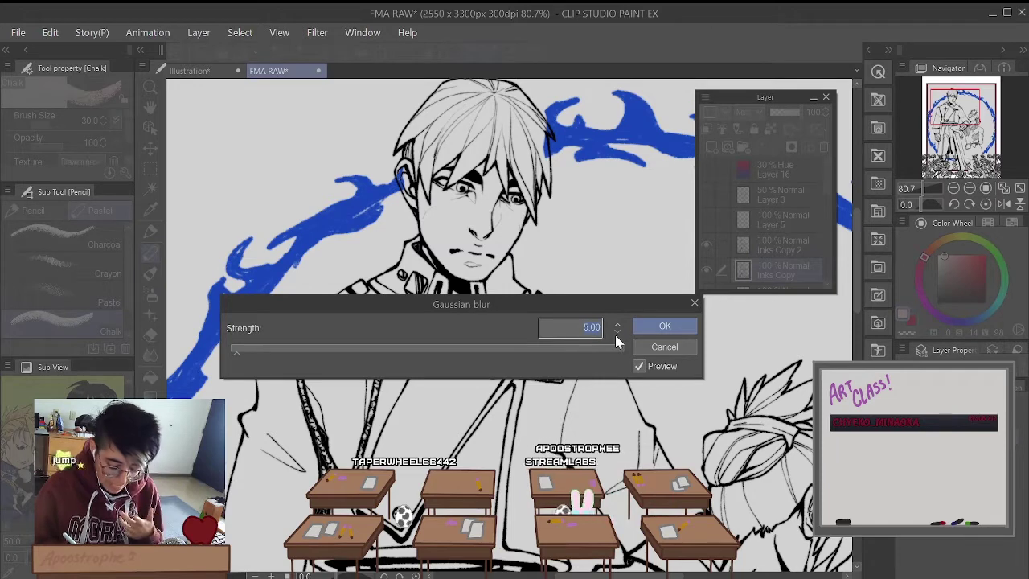
click(617, 334)
click(616, 333)
click(617, 334)
click(616, 333)
click(617, 333)
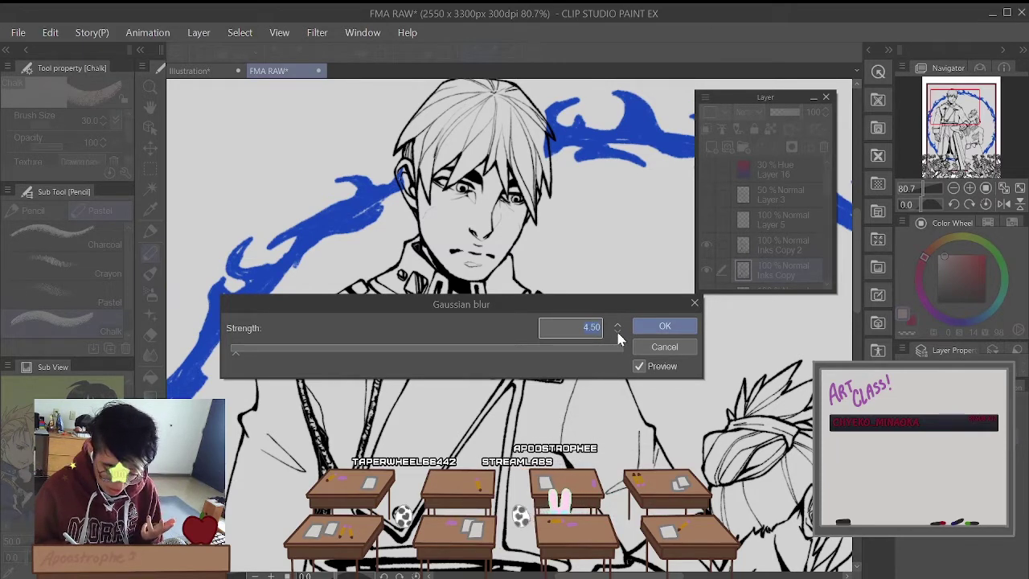
click(616, 331)
click(616, 331)
click(615, 331)
click(616, 331)
click(616, 331)
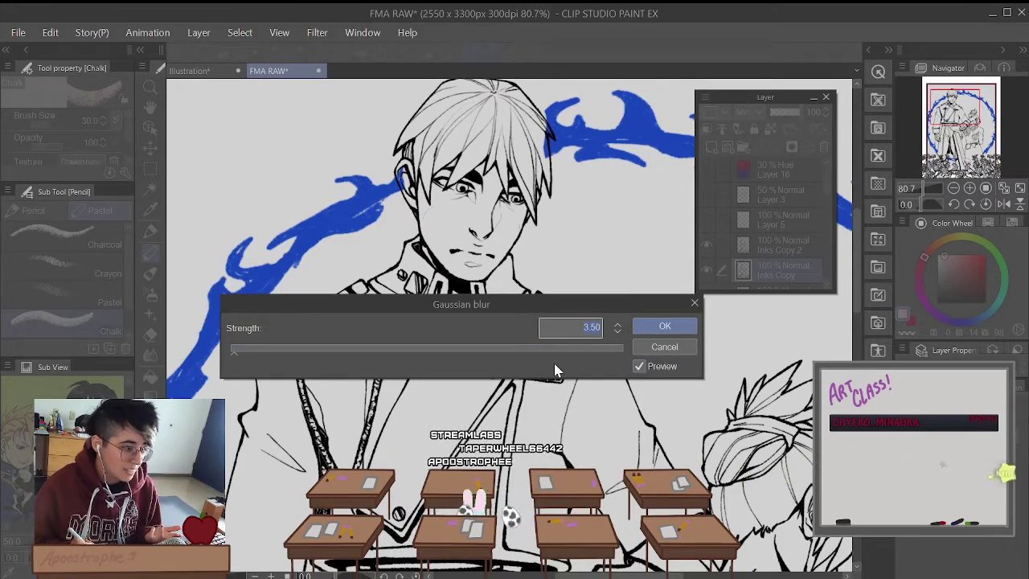
Step: Try extreme Gaussian blur strengths up to 191.07, then bring the strength back down to 6.33
click(586, 347)
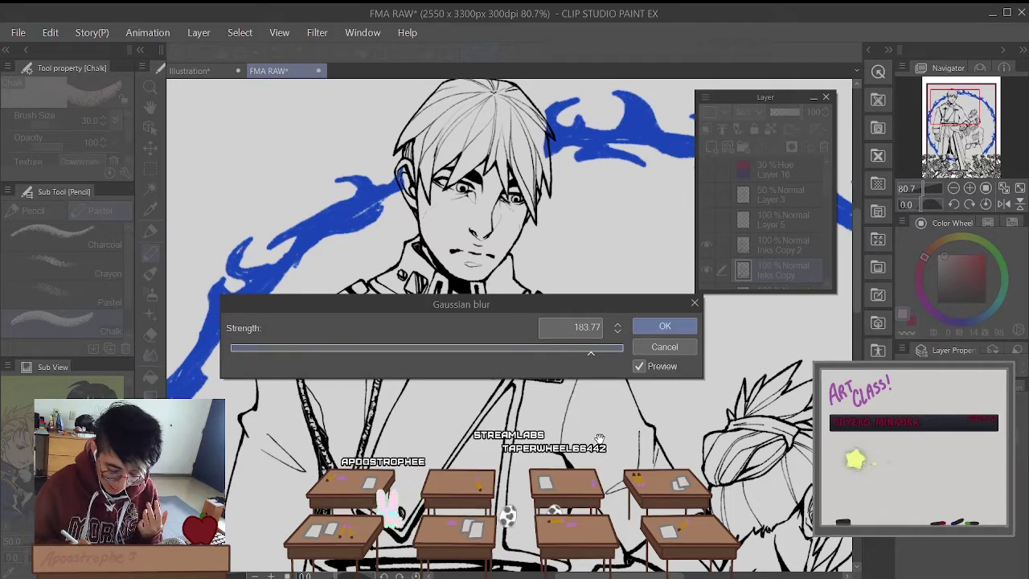
drag(593, 353, 606, 352)
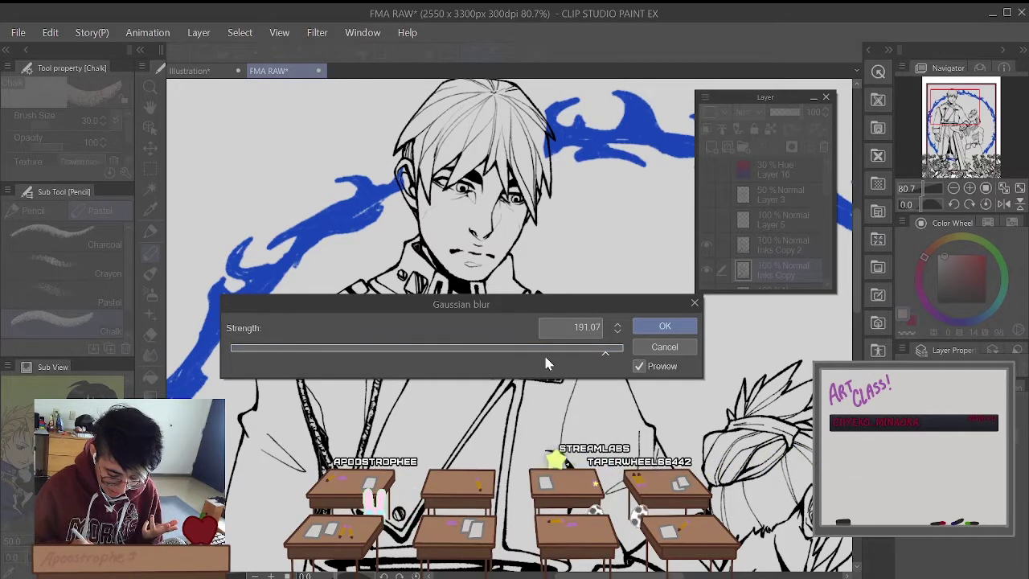
click(397, 350)
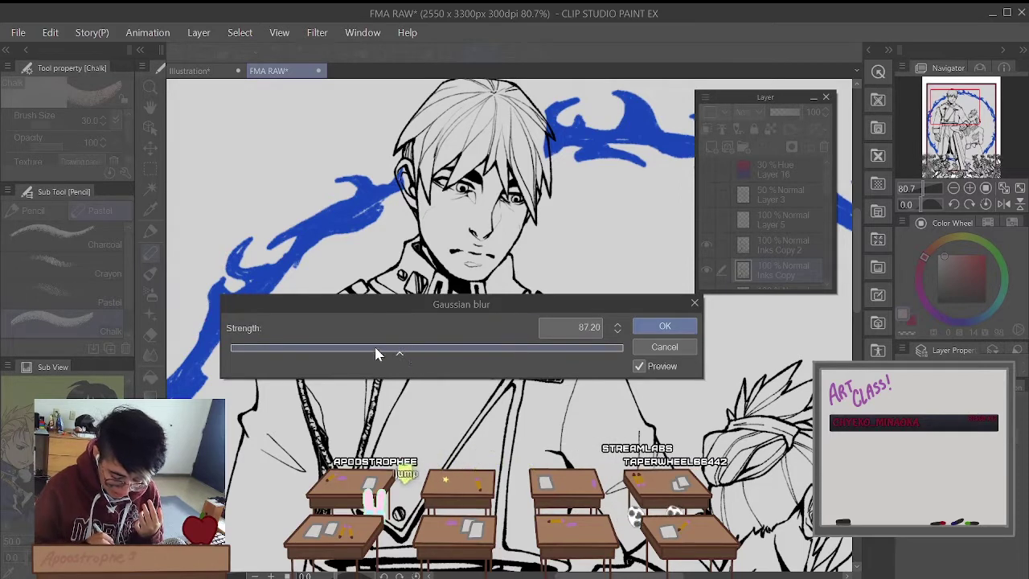
click(328, 347)
click(239, 352)
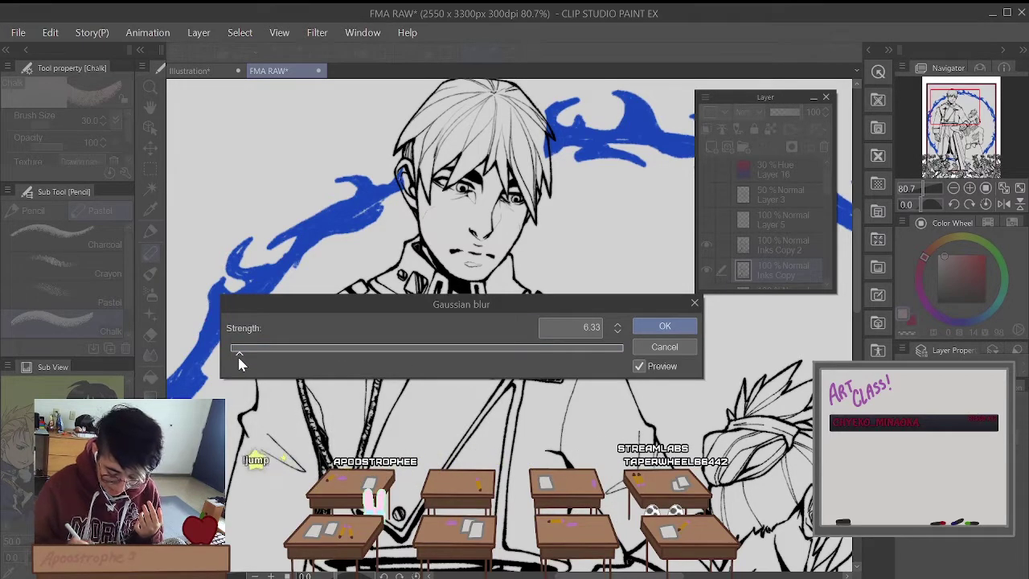
Step: Fine-tune the Gaussian blur strength, trying values between 3.00 and 4.00, and settle on 3.60
click(619, 331)
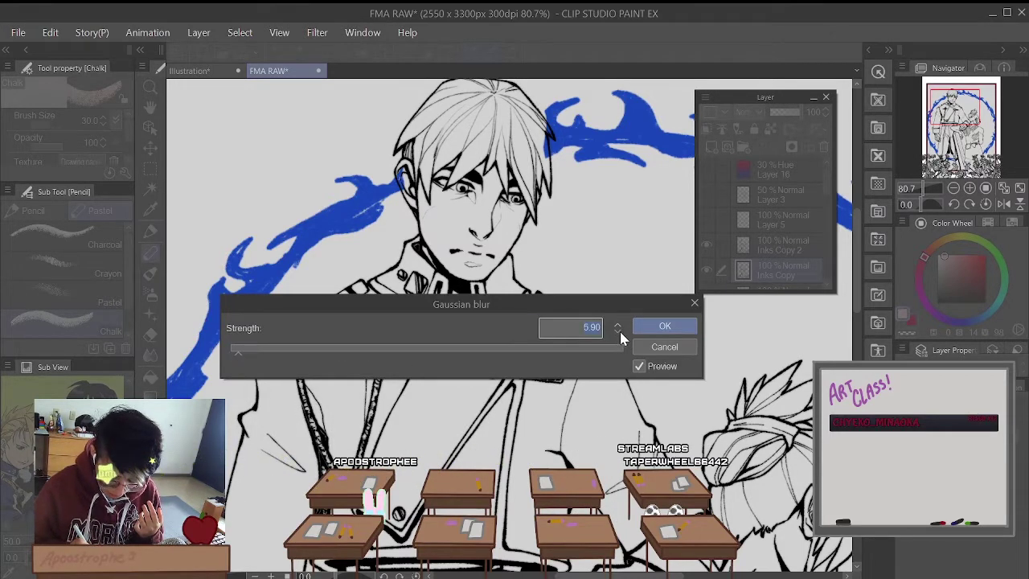
click(616, 333)
click(616, 332)
click(616, 332)
click(616, 333)
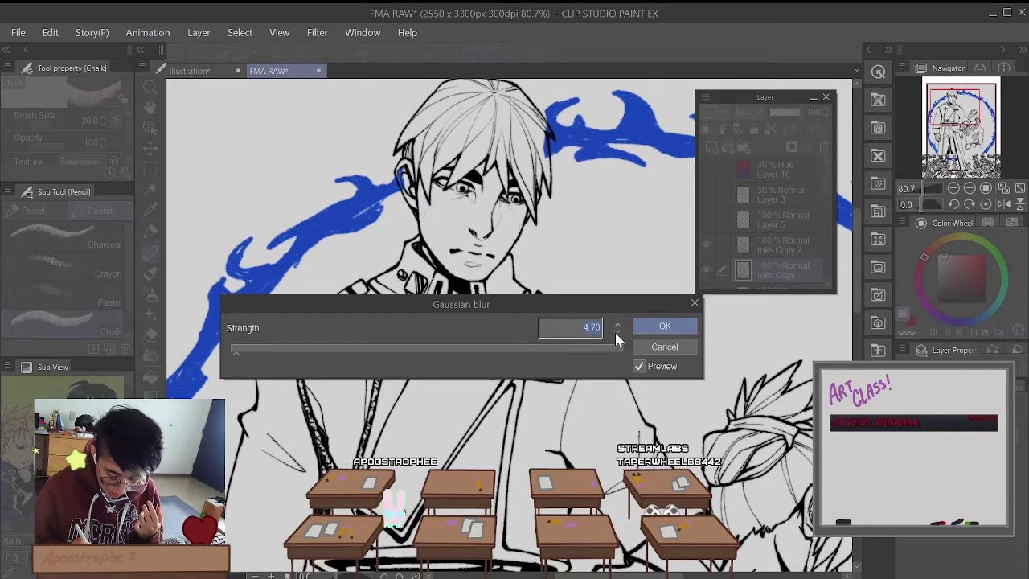
click(616, 332)
click(616, 333)
click(616, 333)
click(616, 333)
click(616, 335)
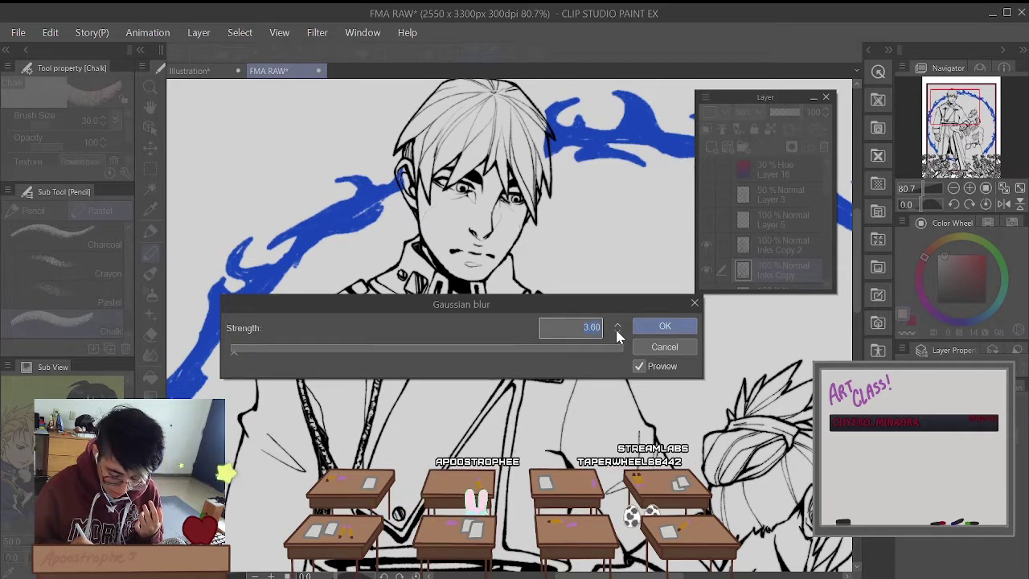
click(616, 335)
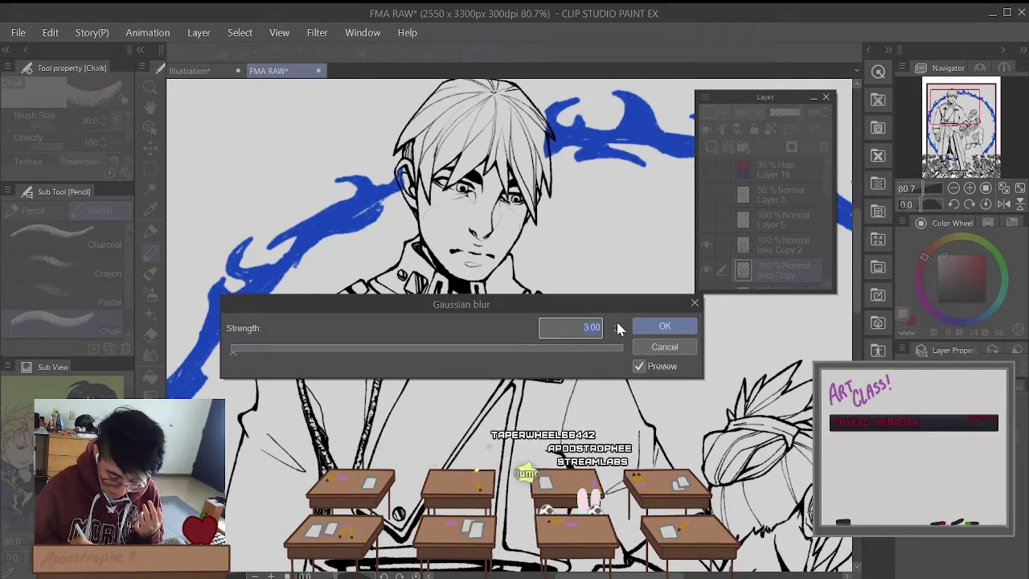
click(617, 322)
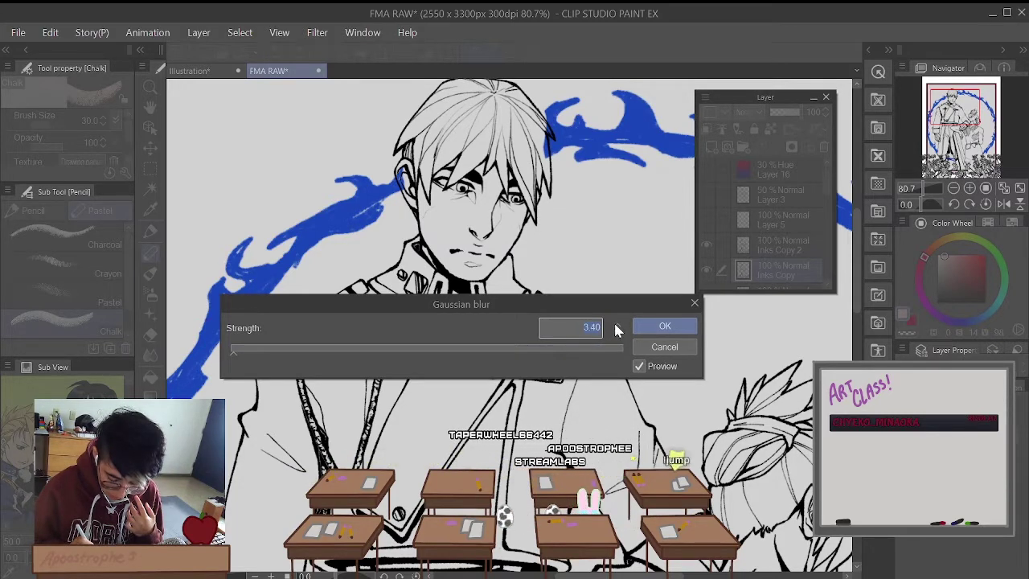
click(616, 322)
click(617, 323)
click(616, 322)
click(617, 322)
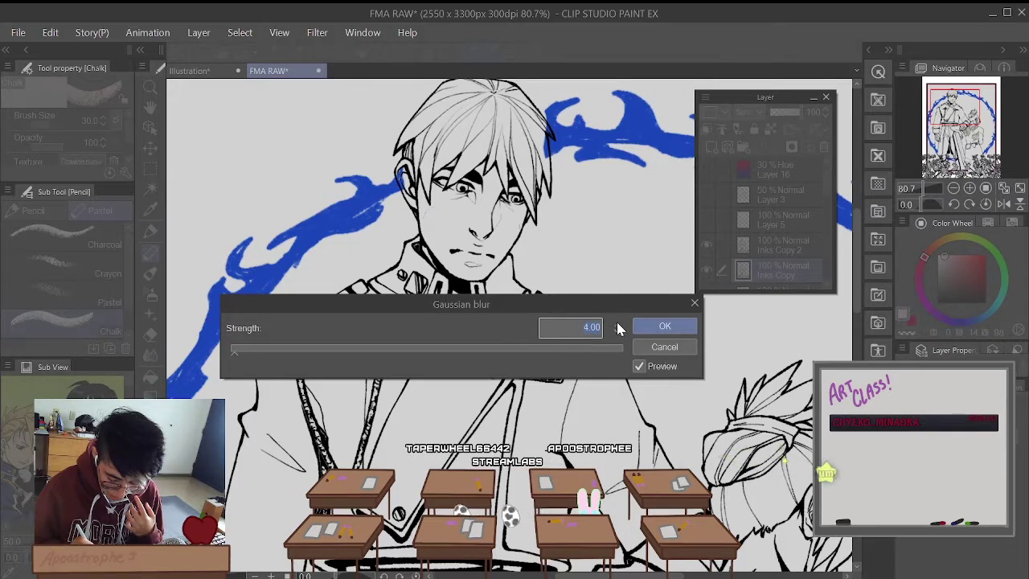
click(617, 335)
click(618, 335)
click(618, 335)
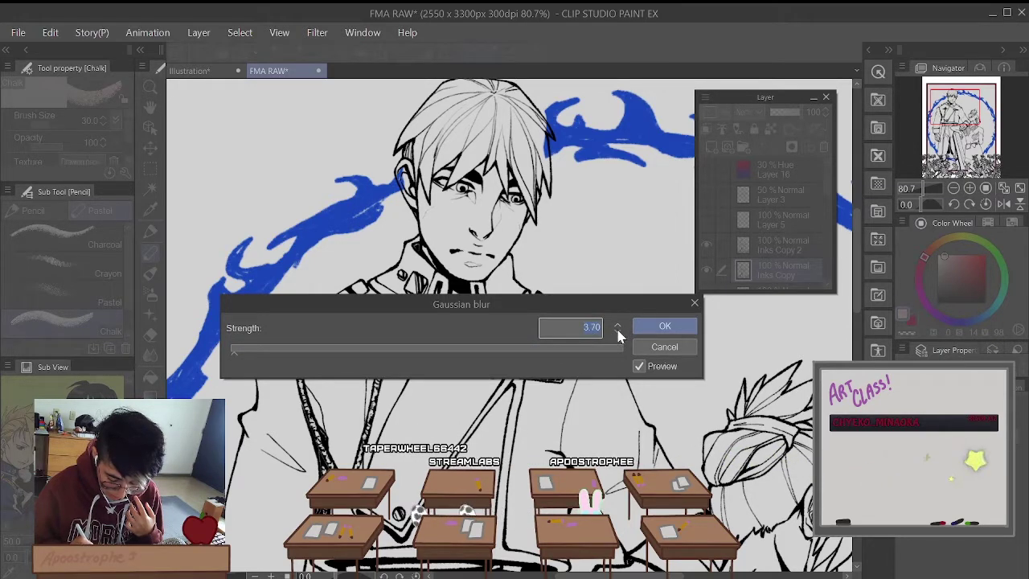
click(618, 334)
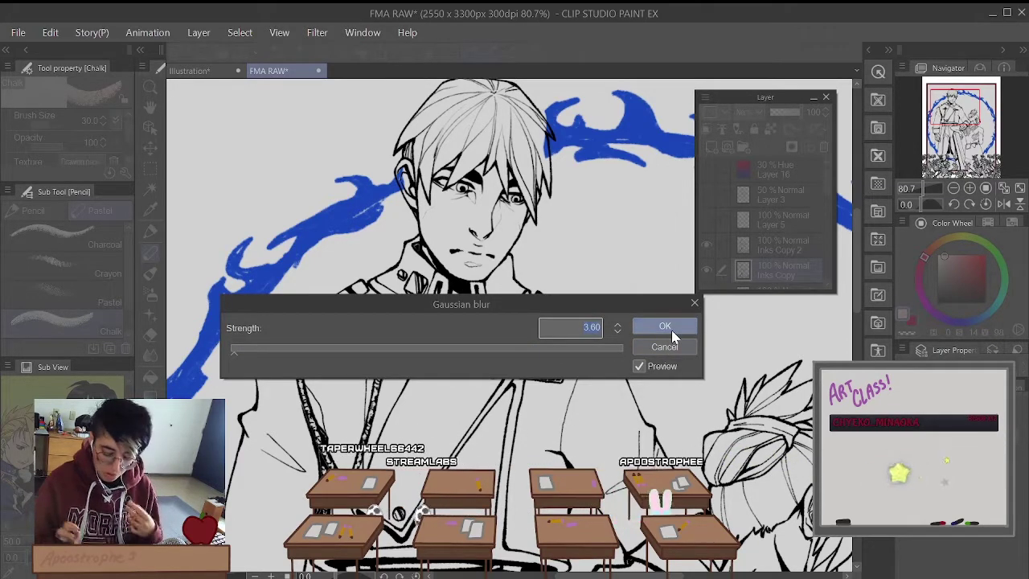
Step: Examine the whole illustration at several zoom levels with the blur preview switched off and on
scroll(693, 410, down, 5)
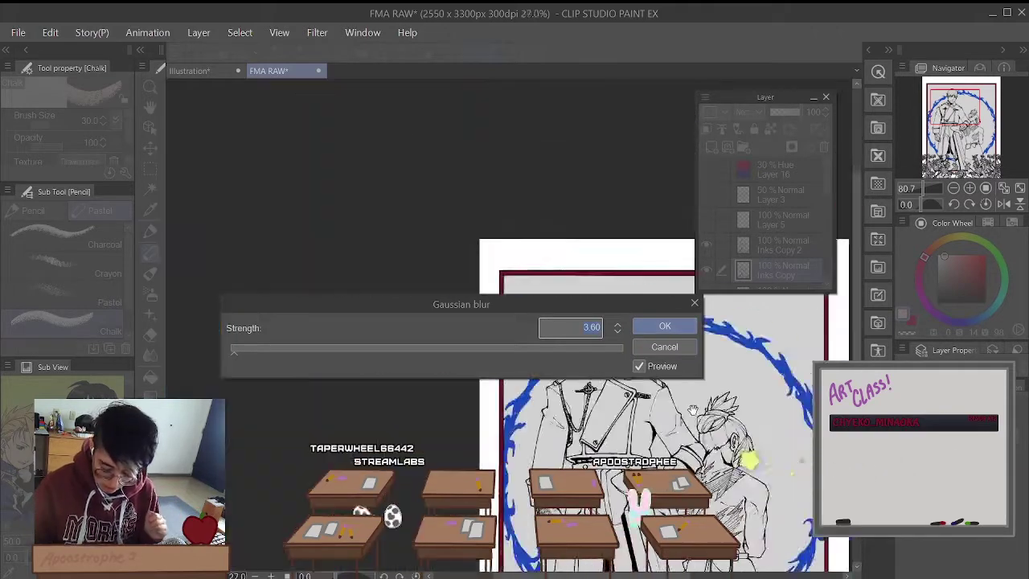
scroll(693, 409, down, 4)
scroll(703, 451, up, 3)
scroll(740, 456, up, 1)
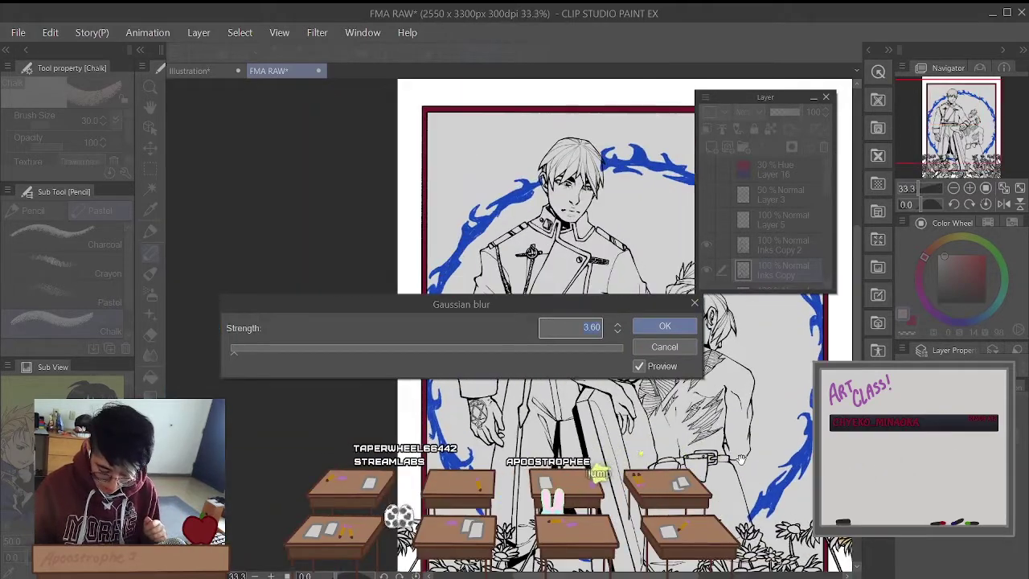
click(639, 367)
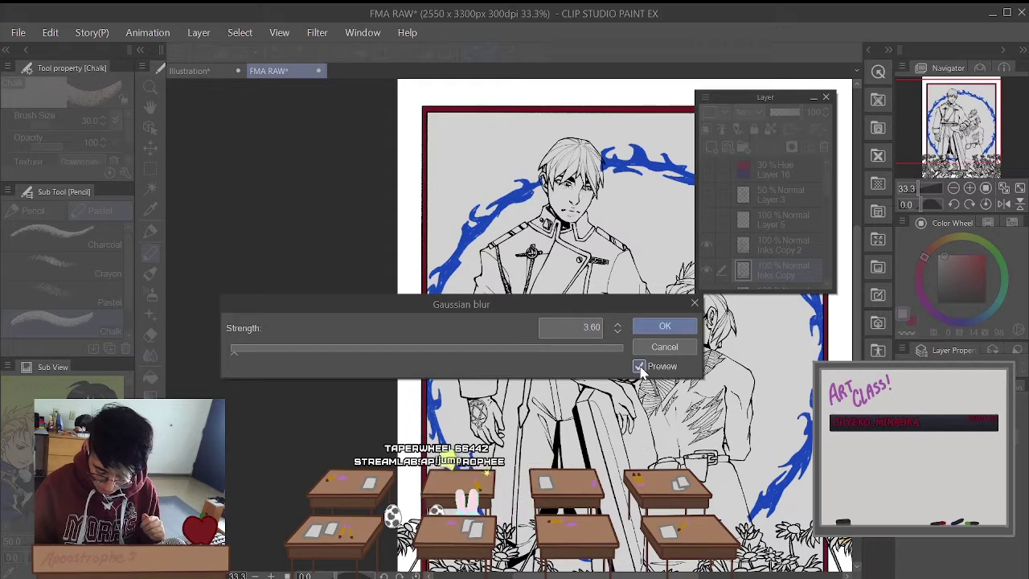
click(640, 367)
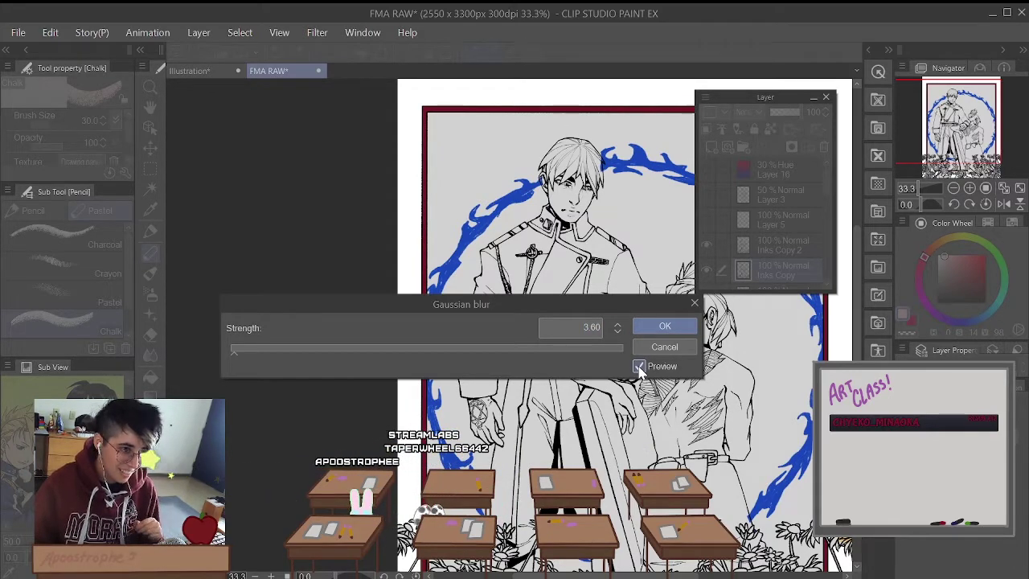
scroll(710, 431, up, 2)
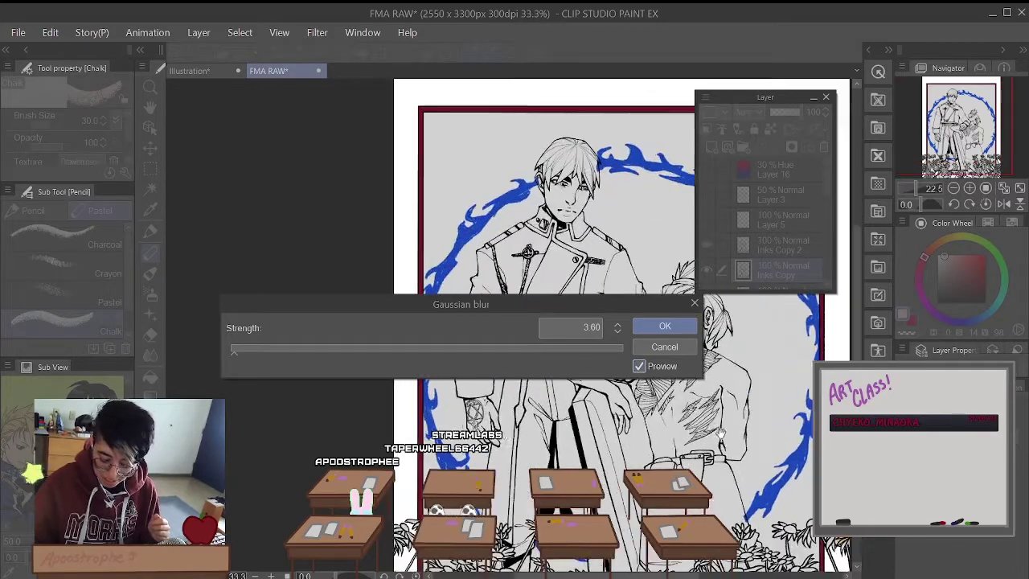
scroll(710, 432, down, 3)
scroll(711, 418, up, 3)
scroll(711, 416, down, 2)
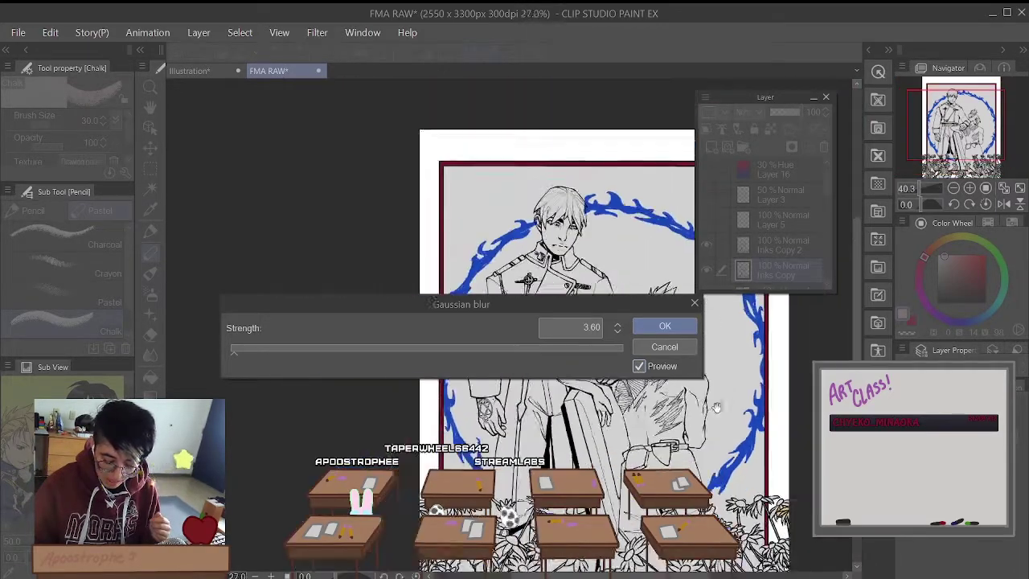
scroll(711, 416, up, 1)
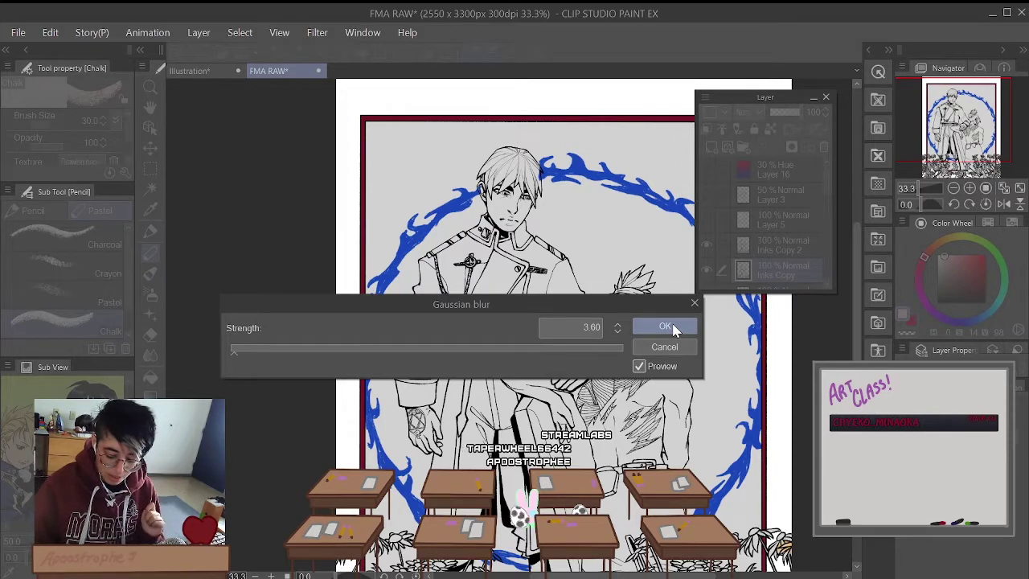
Step: Apply the Gaussian blur to the Inks Copy layer, and hide and reshow that layer to compare the line art
click(672, 329)
key(ctrl+plus)
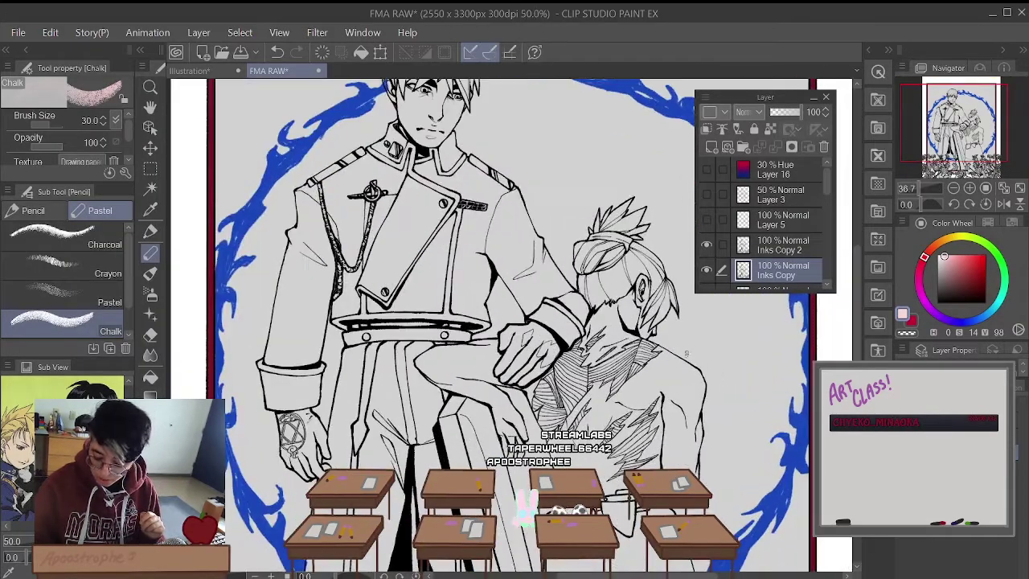
click(706, 270)
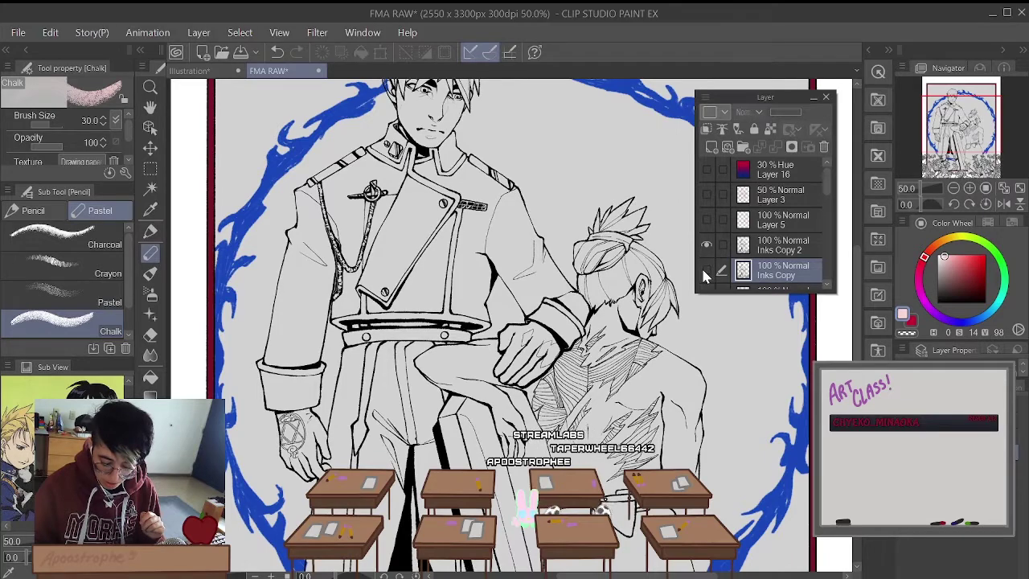
click(706, 270)
click(706, 270)
click(706, 270)
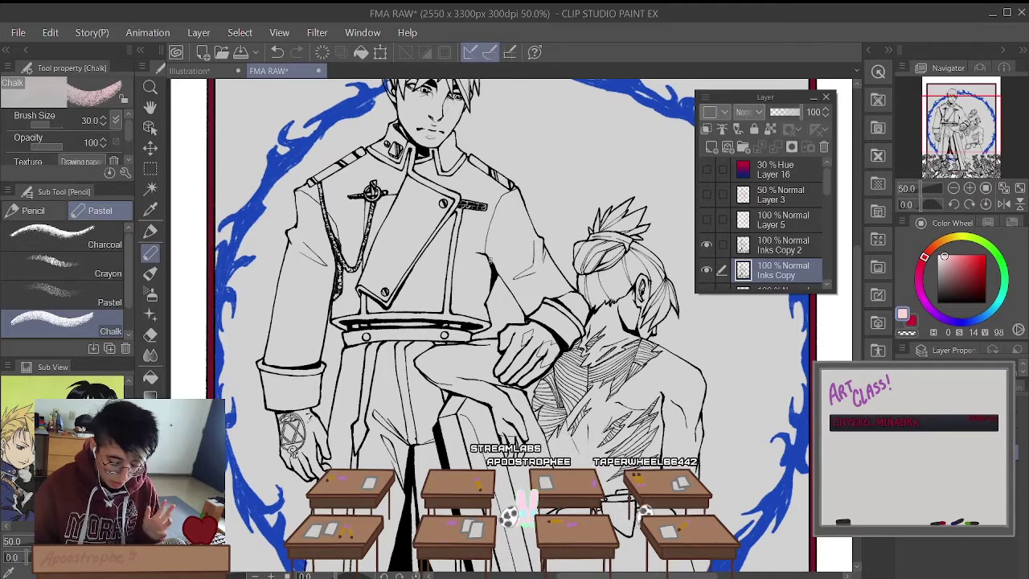
key(ctrl+minus)
scroll(524, 259, up, 3)
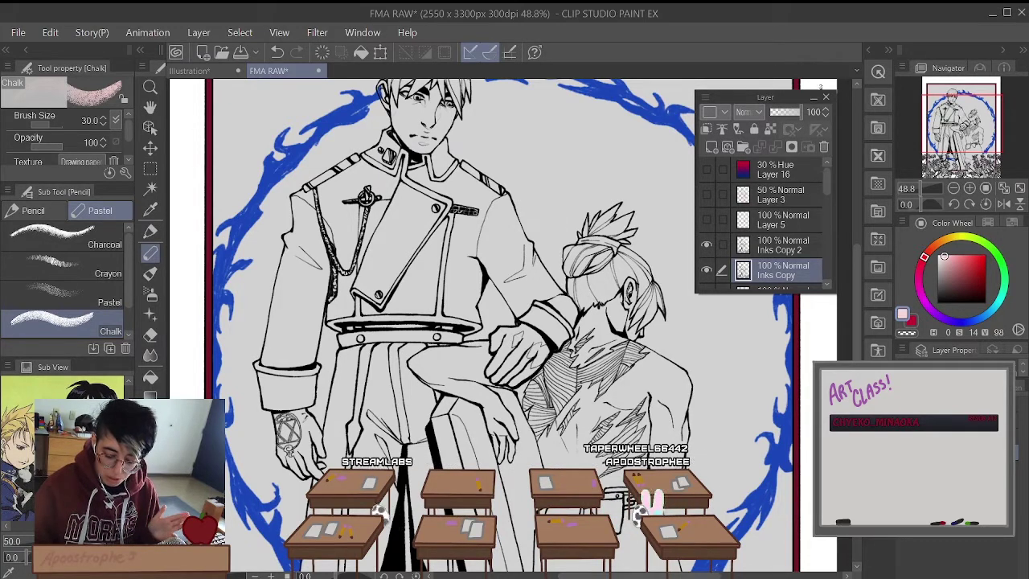
Step: Examine the seated figure's softened line art up close and at lower magnification
drag(753, 98, 934, 392)
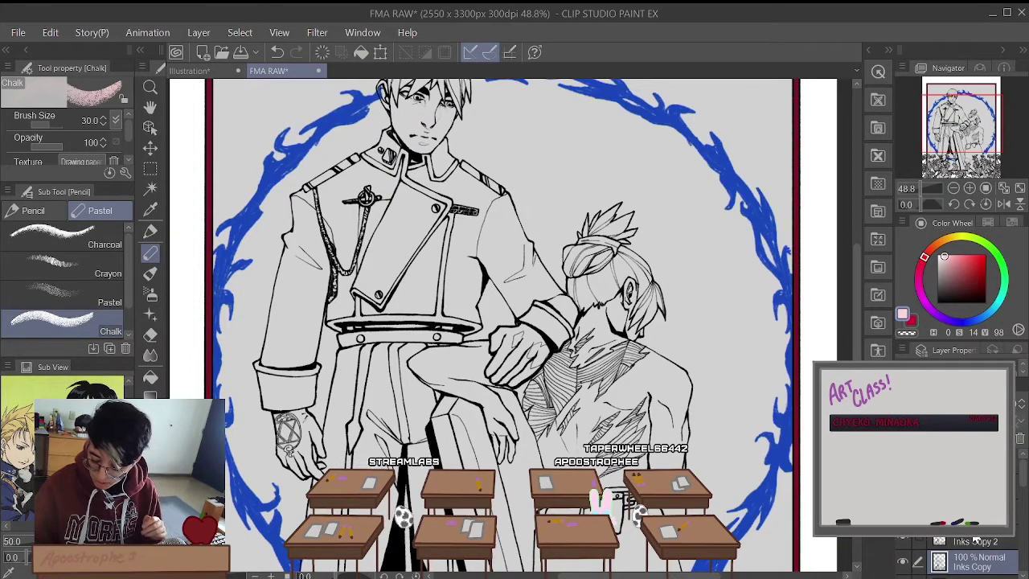
scroll(975, 540, down, 2)
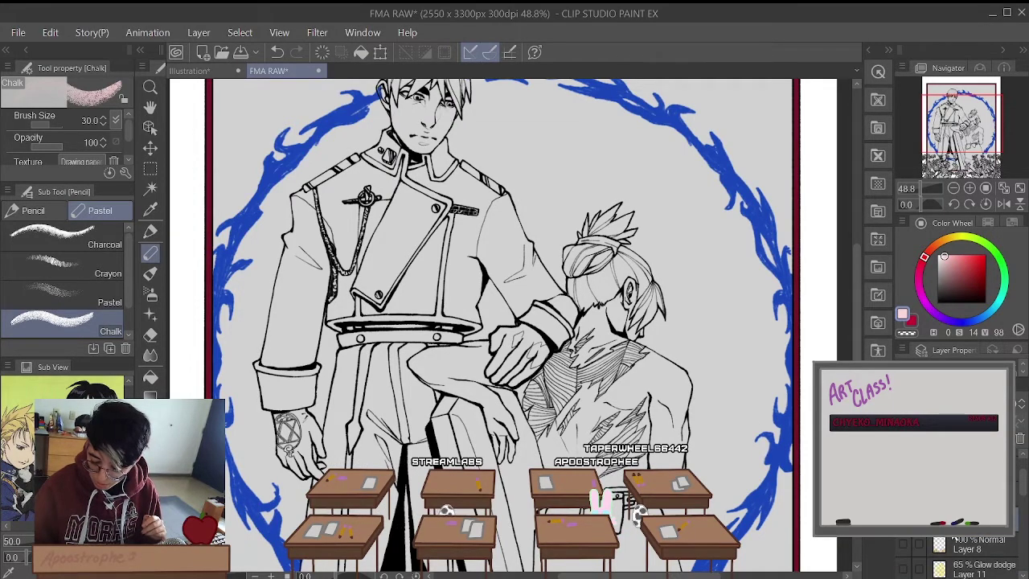
scroll(658, 414, up, 8)
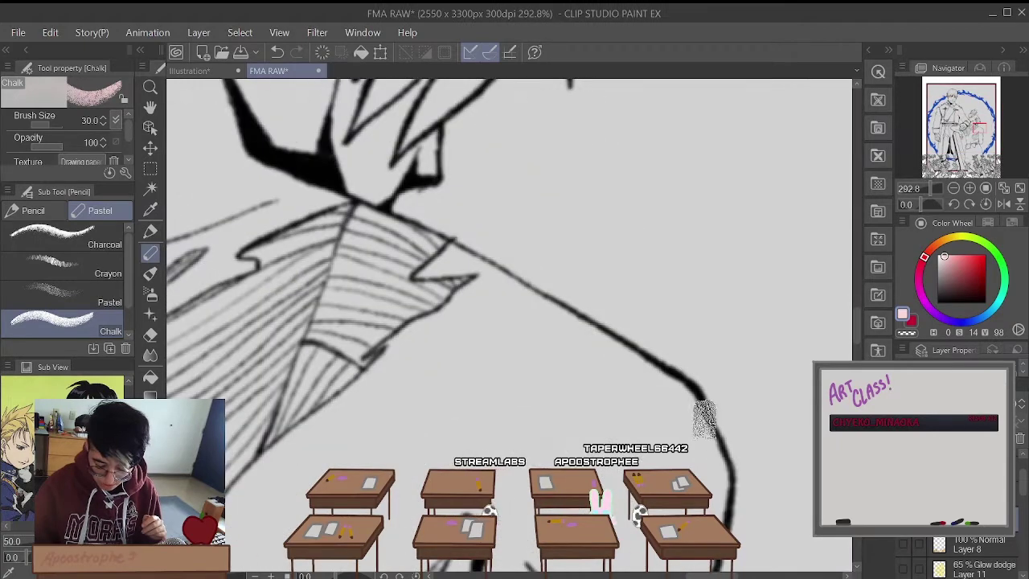
scroll(658, 414, down, 3)
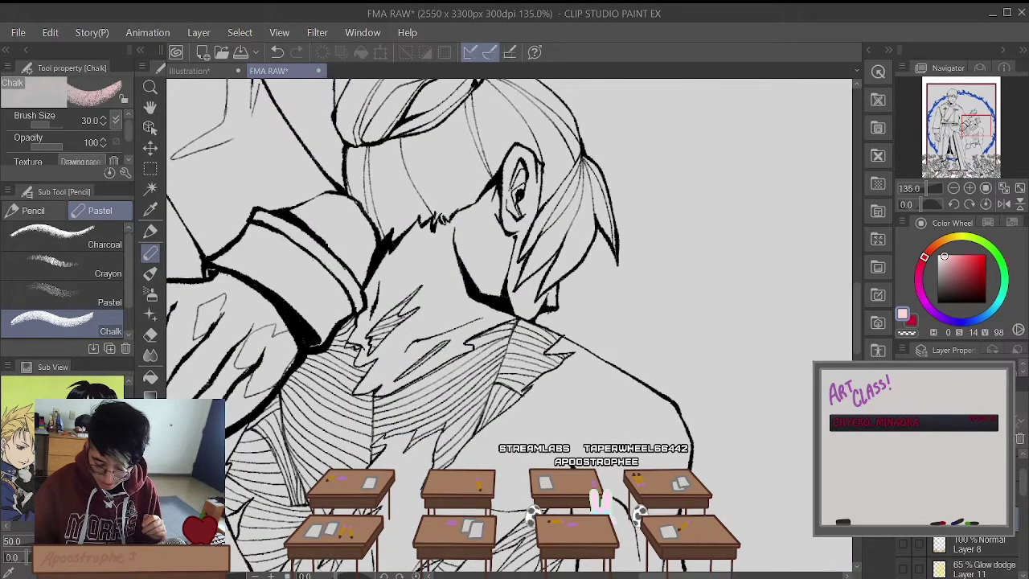
click(903, 519)
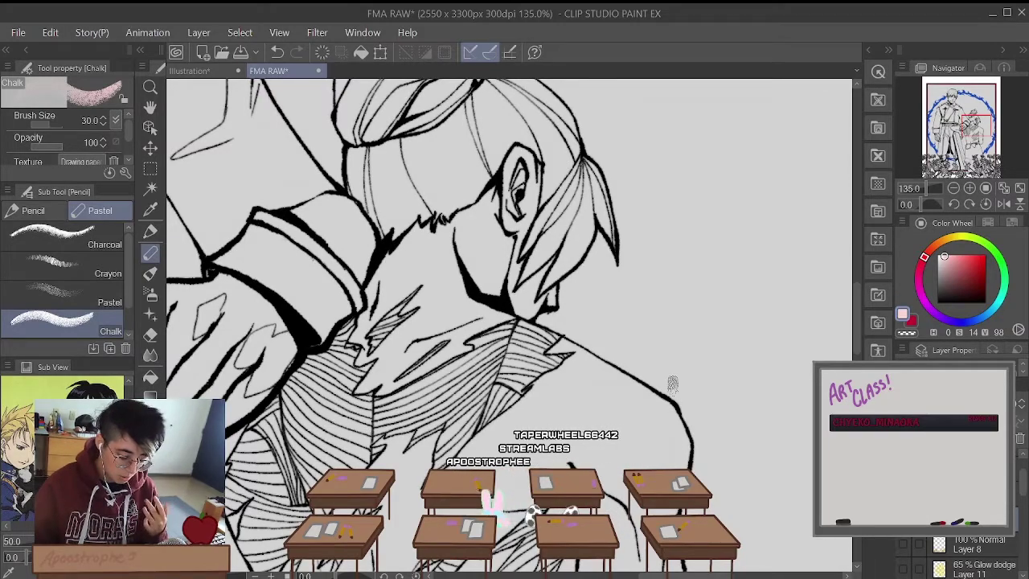
scroll(672, 384, down, 1)
scroll(672, 382, down, 3)
scroll(639, 228, up, 3)
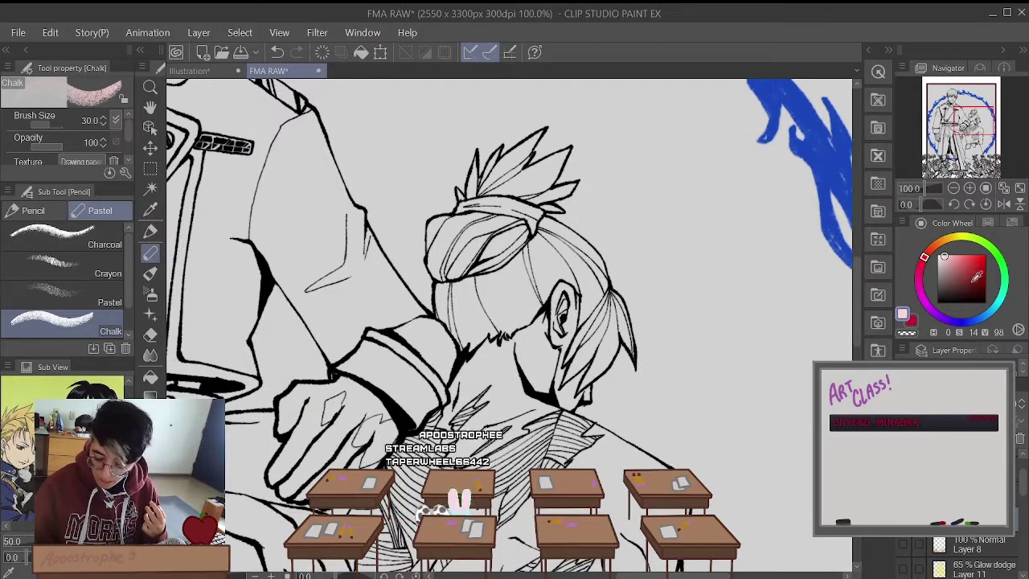
Step: Choose the Soft airbrush in dark red (H 0, S 100, V 52) and lock transparent pixels on the Inks Copy layer
click(988, 276)
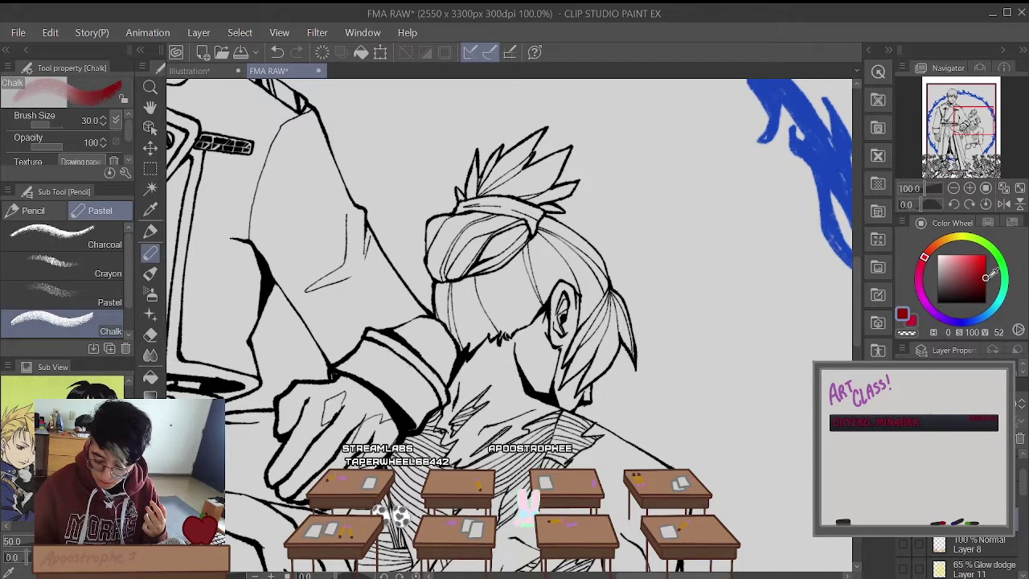
click(151, 294)
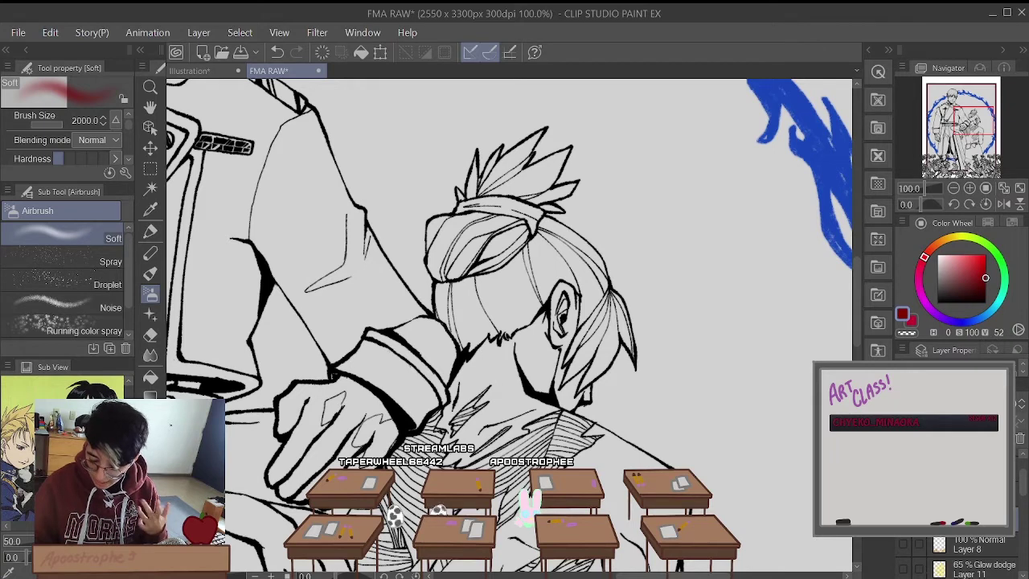
drag(939, 389, 709, 149)
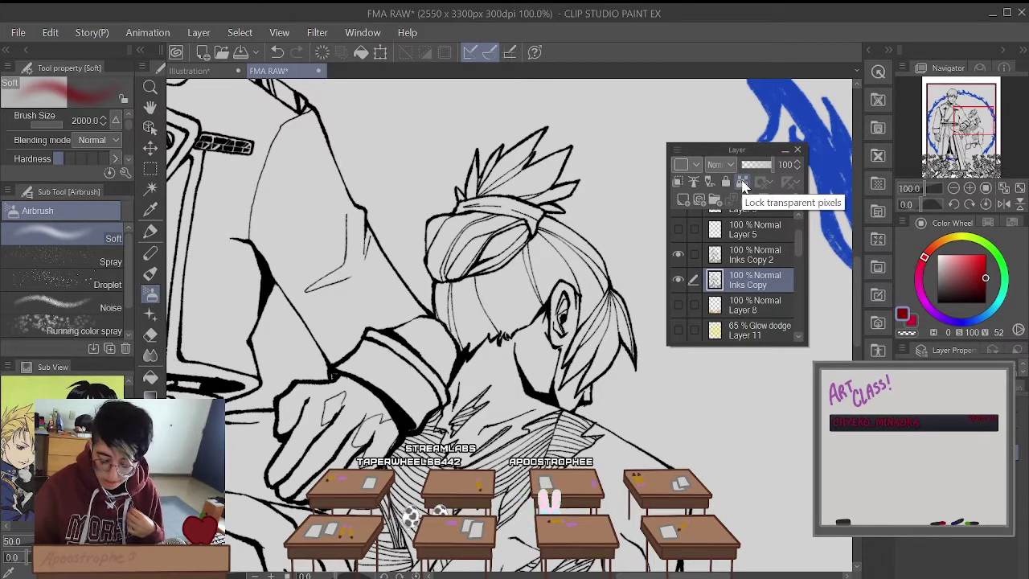
click(743, 184)
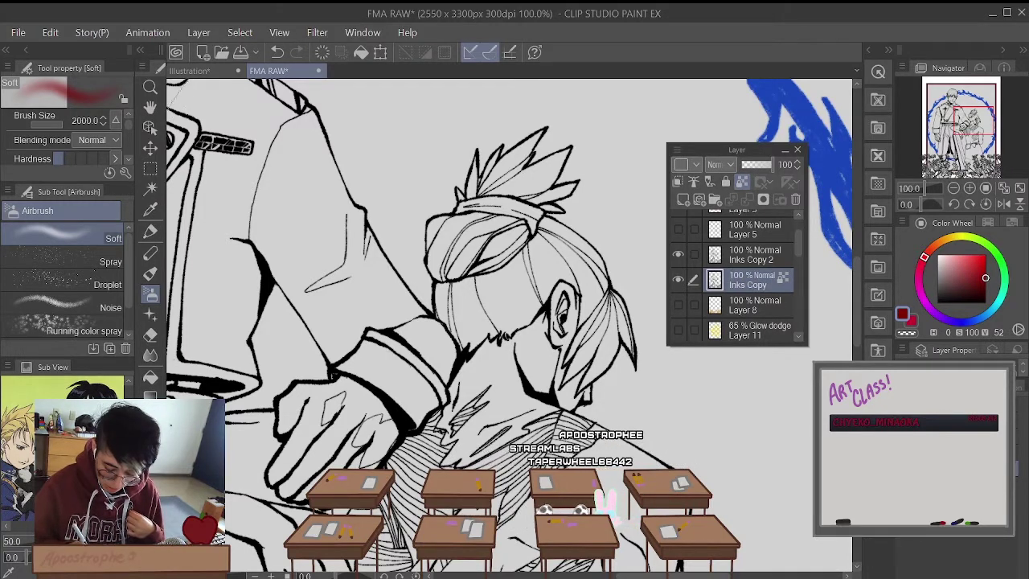
Step: Airbrush dark red over the seated figure's hair lines on the Inks Copy layer at brush size 97.5
drag(762, 151, 826, 164)
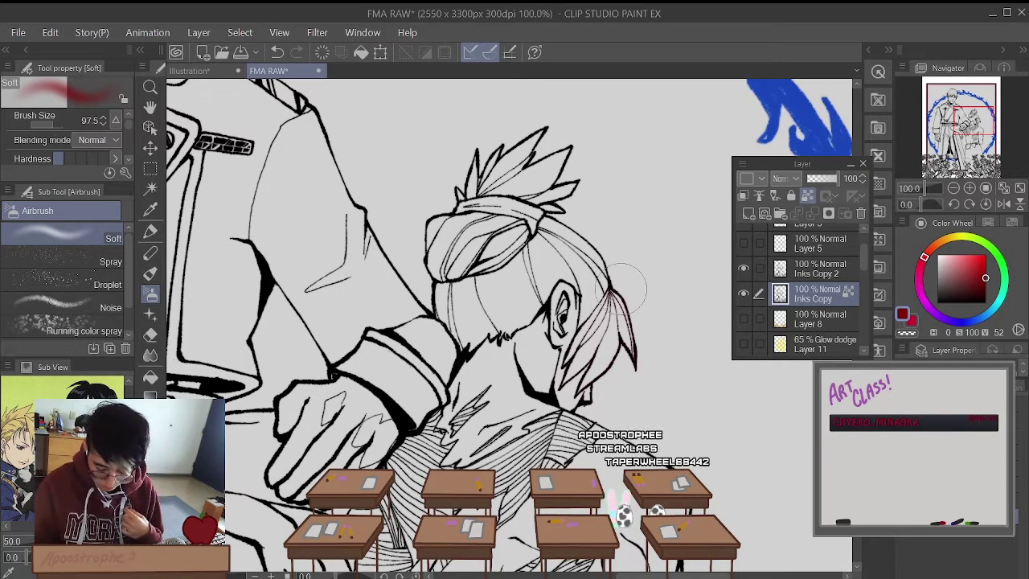
scroll(602, 354, up, 5)
scroll(602, 353, down, 7)
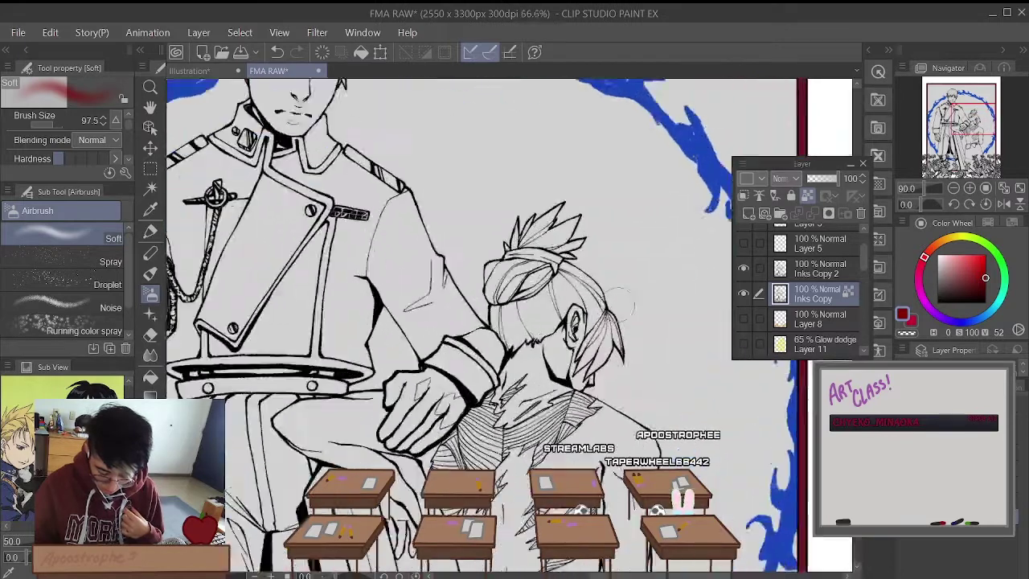
scroll(623, 296, up, 3)
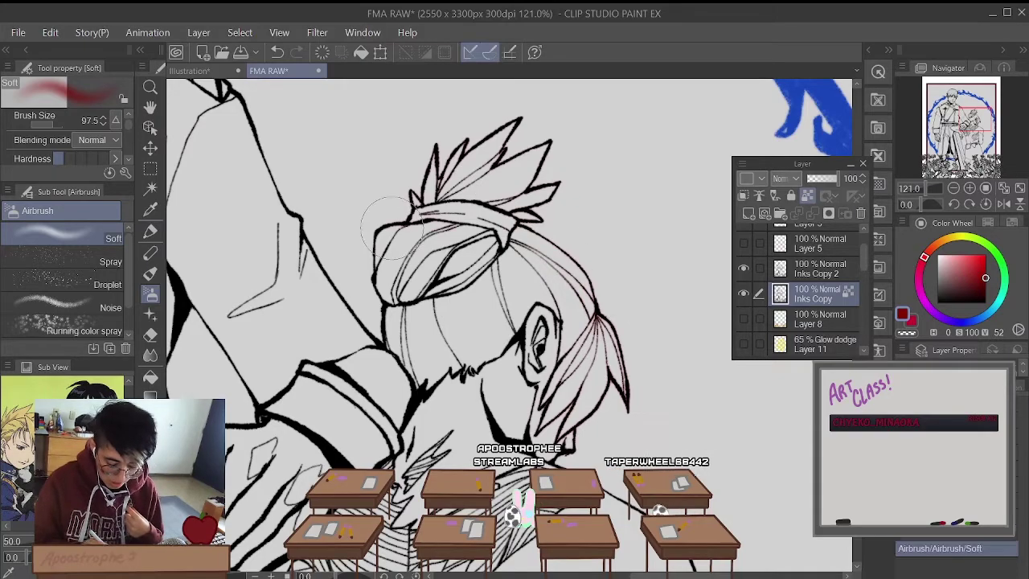
Step: Tint the hatched bandage and torn-cloth lines across the seated figure's back with the dark red airbrush
scroll(402, 250, down, 4)
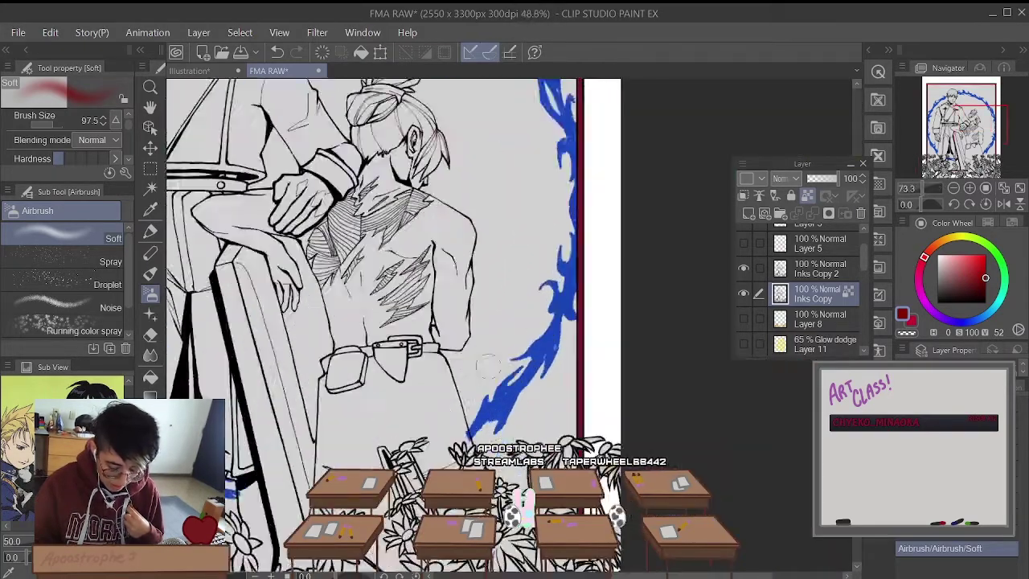
scroll(412, 195, up, 2)
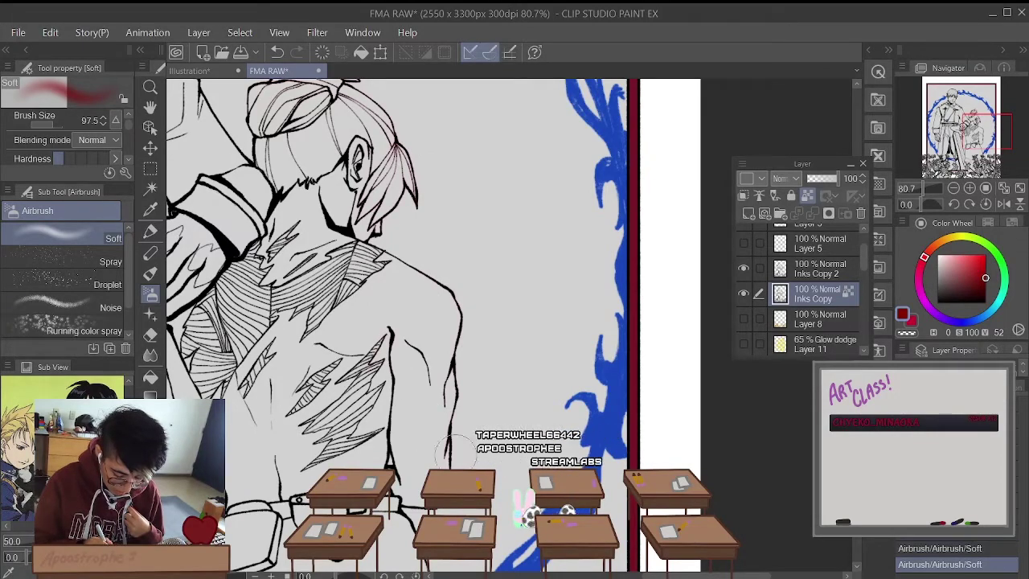
mouse_move(411, 253)
mouse_down()
mouse_move(393, 247)
mouse_move(489, 155)
mouse_move(602, 182)
mouse_up()
key(ctrl+minus)
key(ctrl+plus)
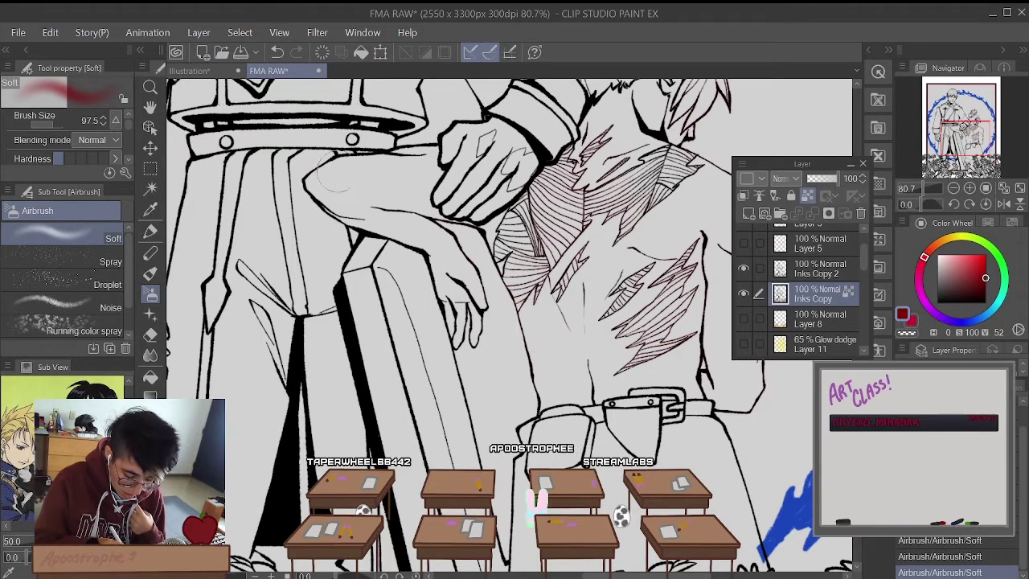
Step: Airbrush dark red over the tattoo lines on the standing figure's lowered hand
scroll(368, 139, down, 7)
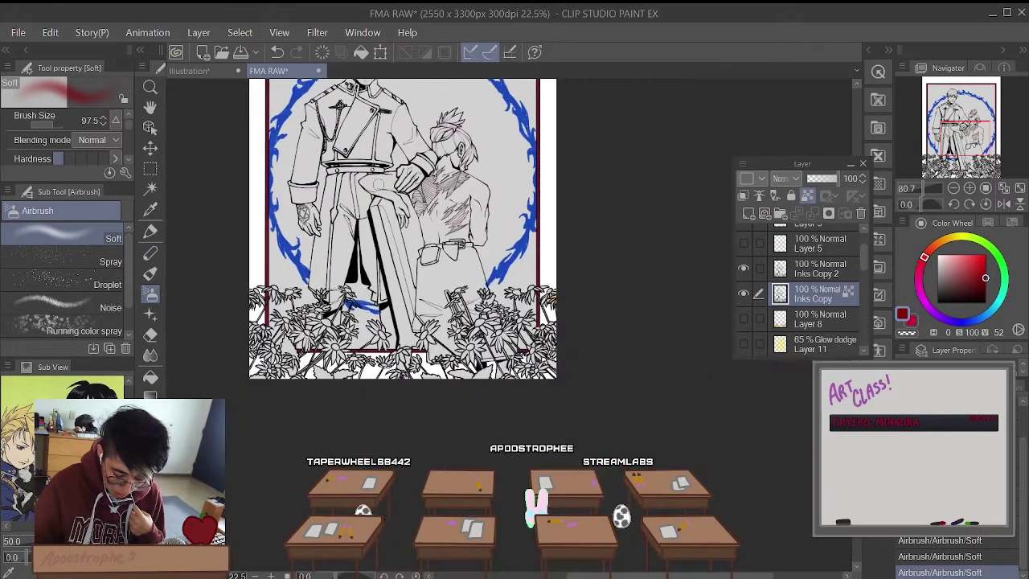
drag(368, 141, 387, 246)
scroll(368, 129, up, 5)
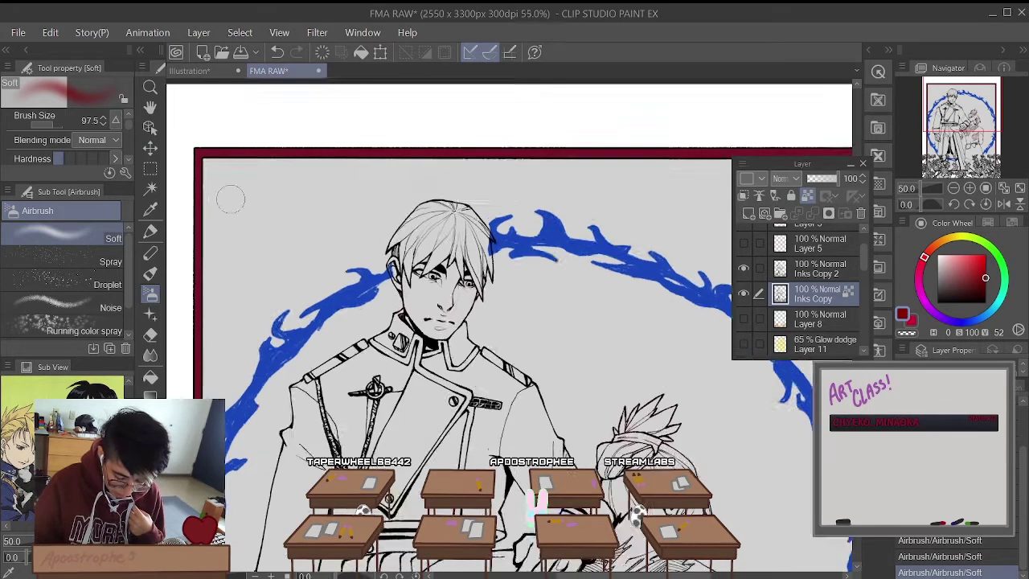
scroll(229, 200, down, 4)
scroll(230, 200, up, 3)
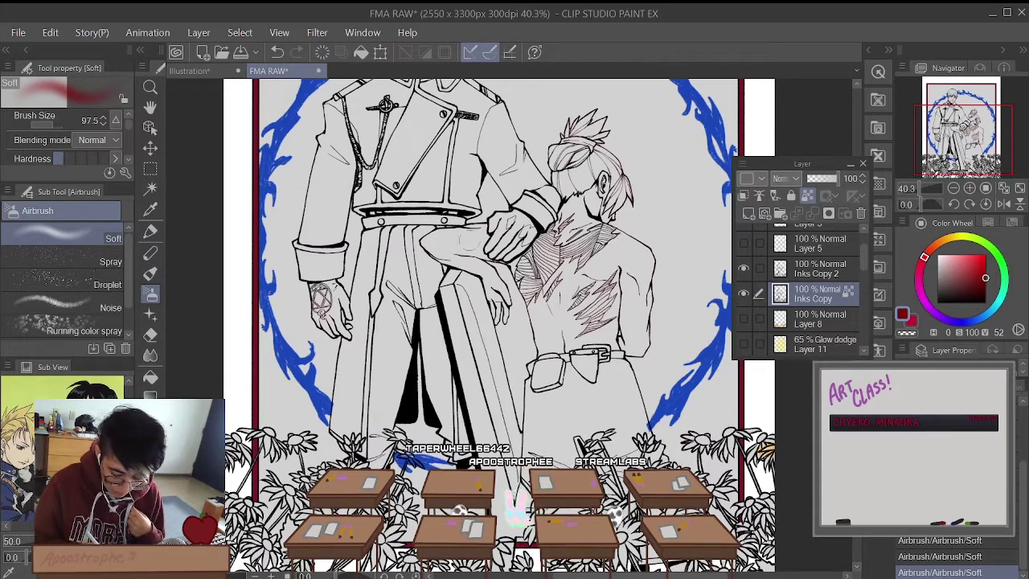
Step: Examine the red-tinted line art across the whole illustration at several zoom levels
scroll(447, 251, down, 3)
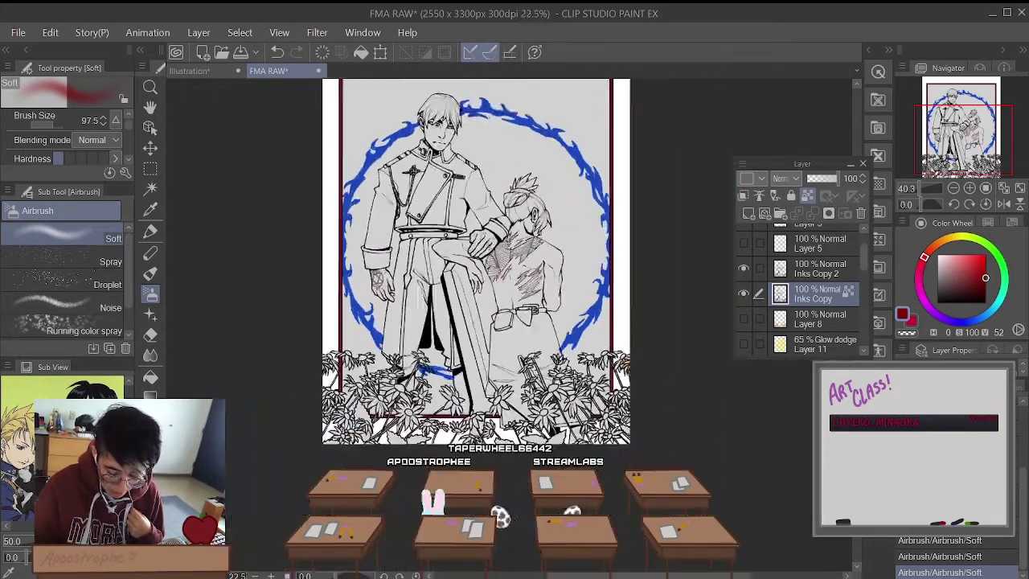
scroll(521, 155, up, 4)
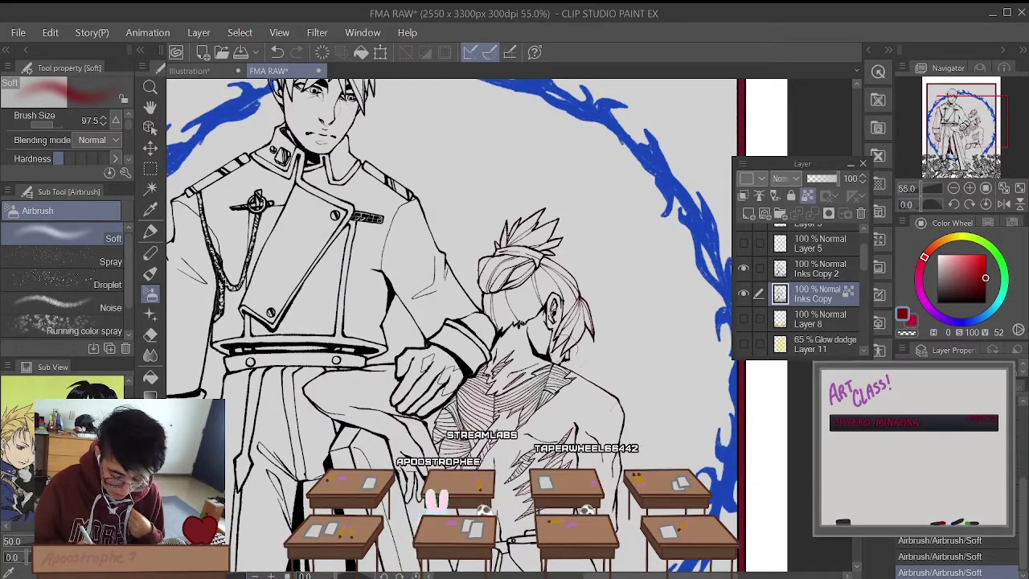
scroll(481, 321, down, 4)
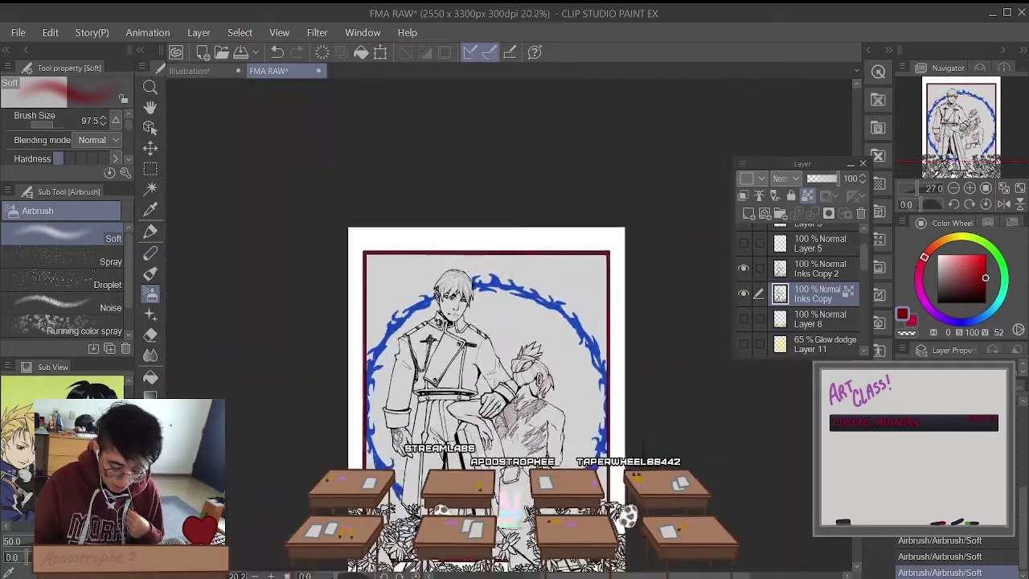
scroll(555, 442, down, 2)
scroll(548, 471, up, 4)
scroll(548, 472, down, 4)
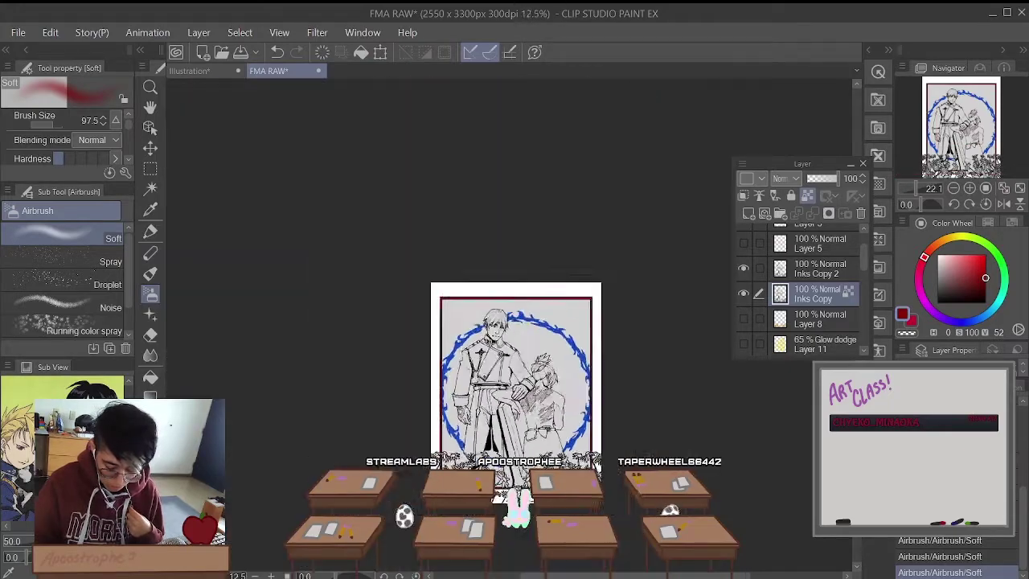
scroll(524, 505, up, 5)
scroll(481, 450, down, 2)
scroll(481, 450, up, 1)
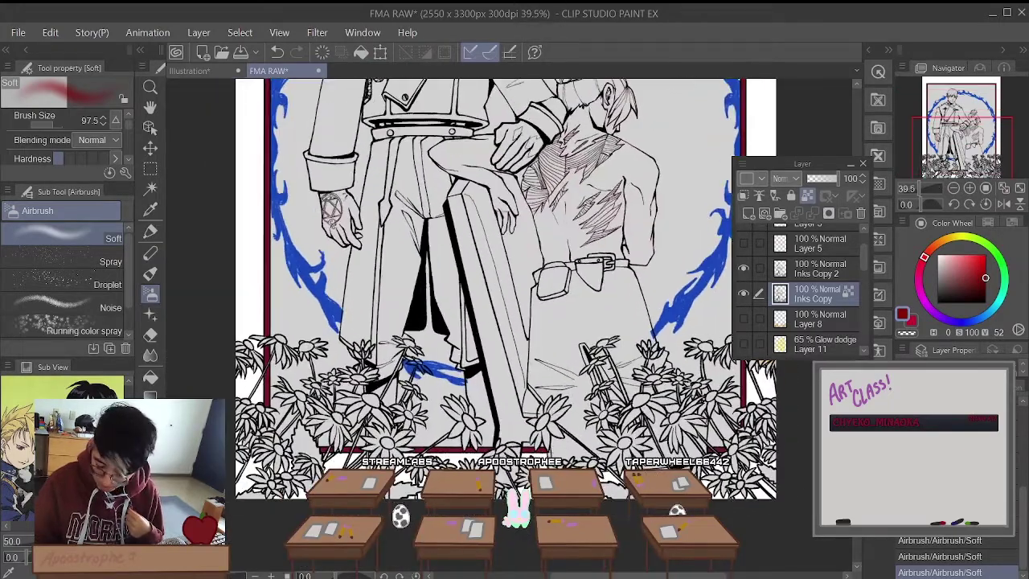
Step: Set the airbrush size to 864 and tint the flower line art along the illustration's lower edge dark red
scroll(826, 291, up, 2)
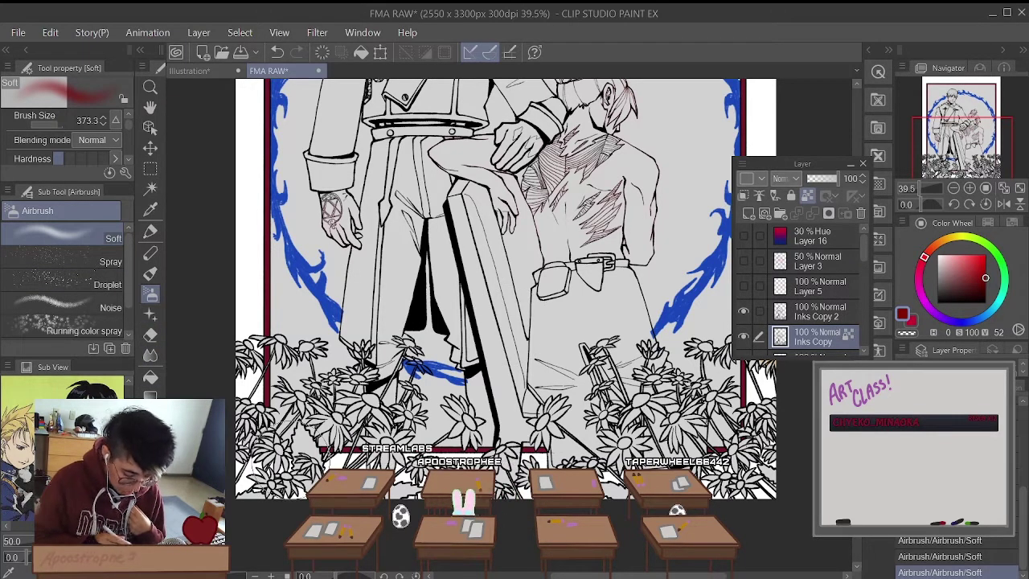
click(58, 125)
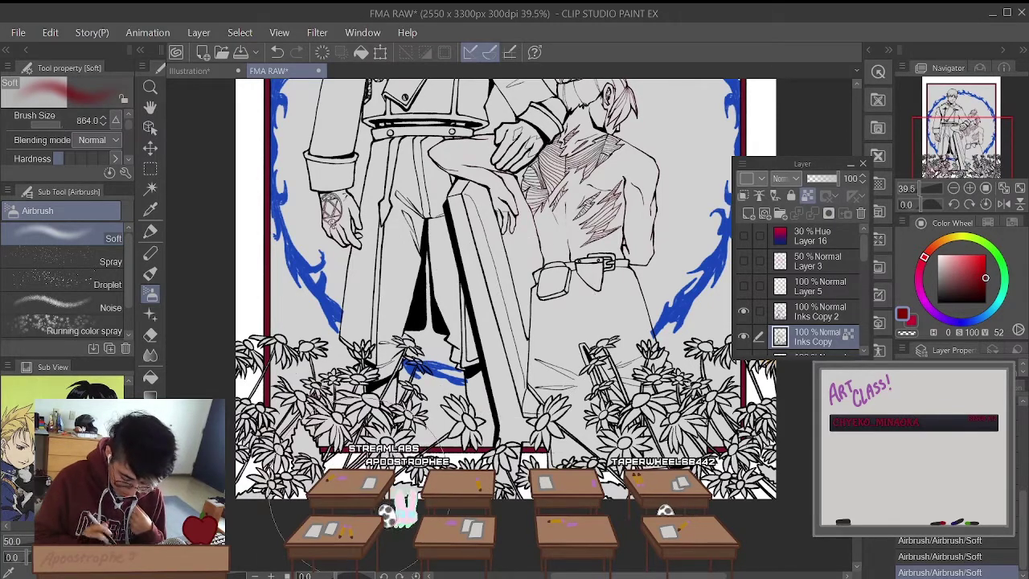
scroll(336, 427, up, 8)
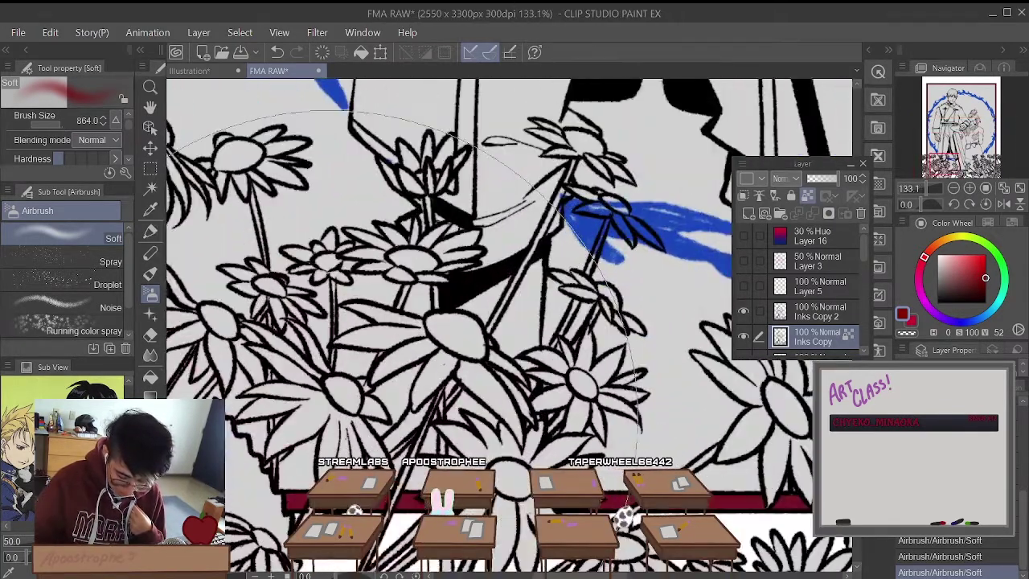
scroll(335, 414, down, 8)
scroll(346, 450, down, 1)
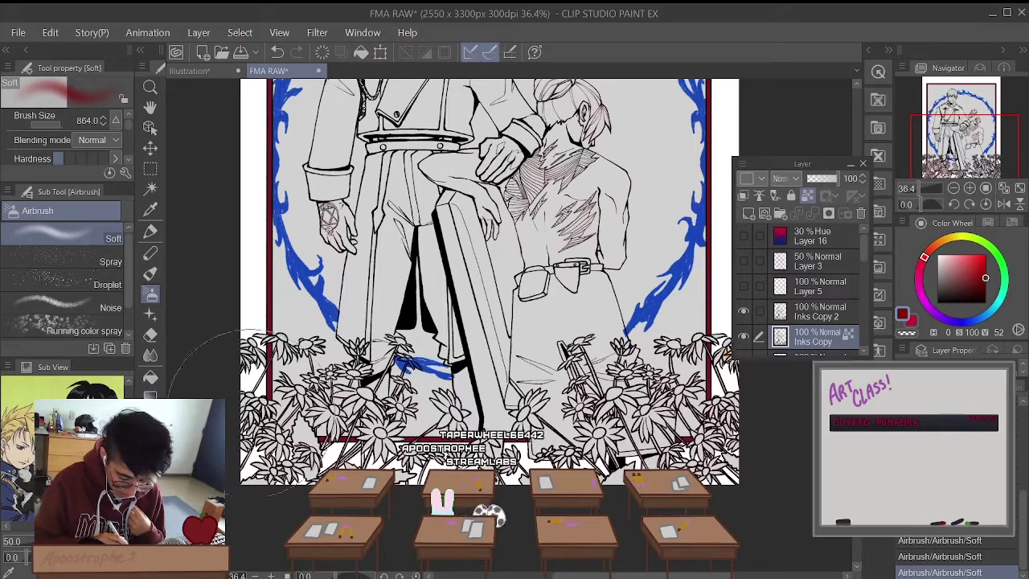
Step: Inspect the flowers' tinted line edges at high magnification, and compare them with the view of the whole page
scroll(390, 489, up, 4)
scroll(366, 413, up, 5)
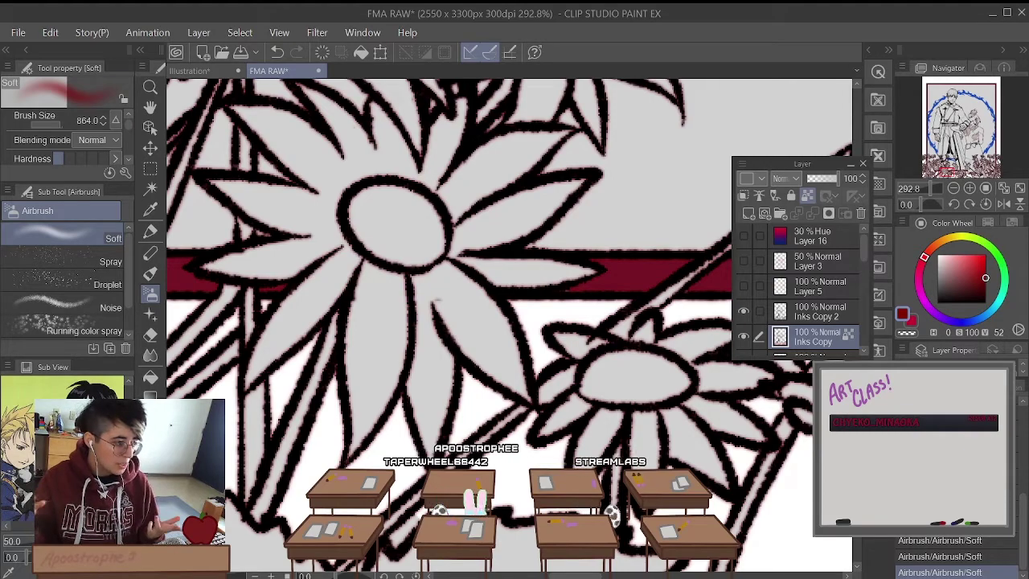
scroll(509, 325, down, 4)
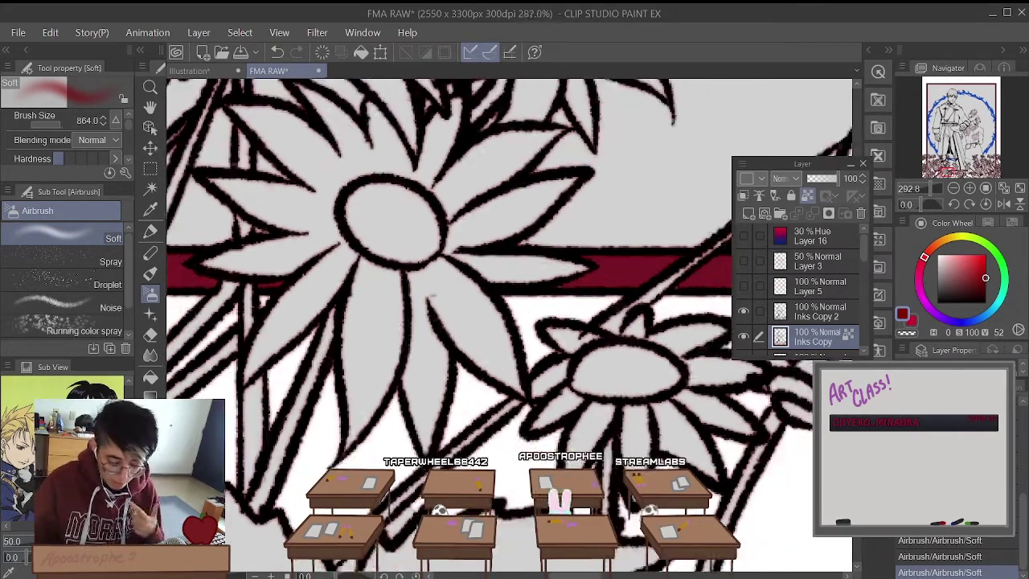
scroll(372, 192, down, 4)
scroll(386, 177, up, 3)
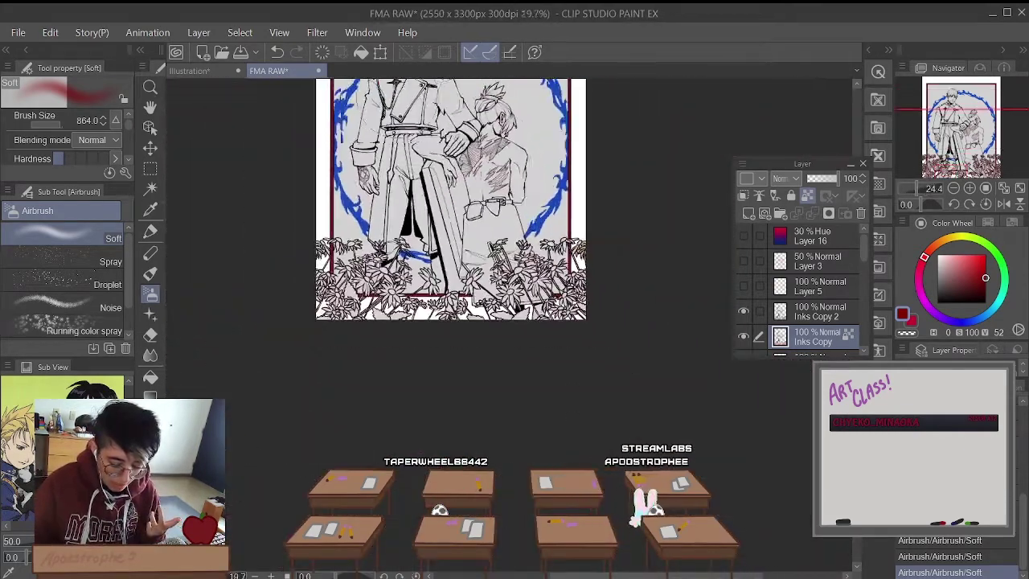
scroll(508, 325, down, 1)
scroll(509, 325, up, 1)
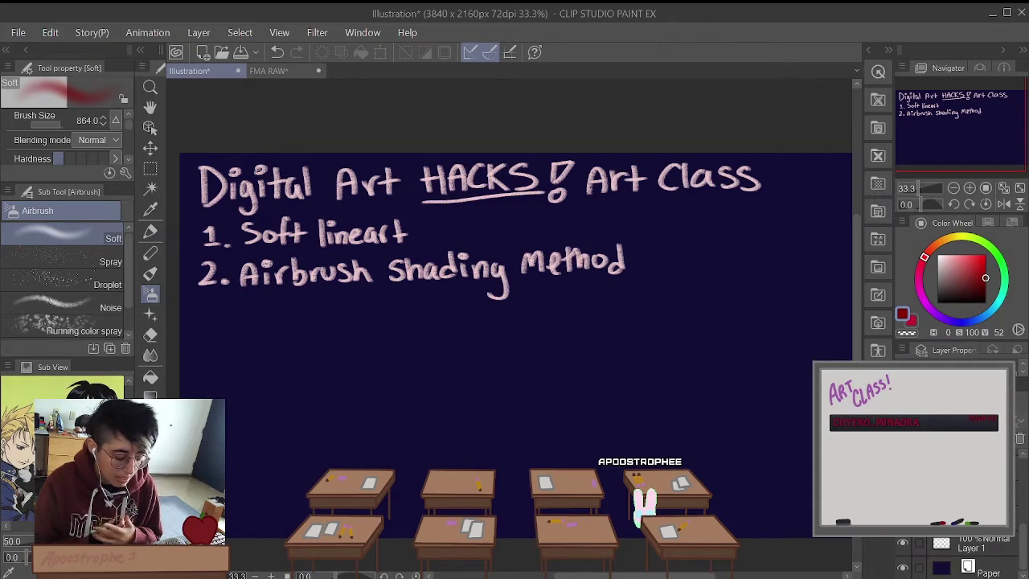
Step: Open the image Chainsawman_Illustration_Final (1) from the Pictures folder
click(17, 32)
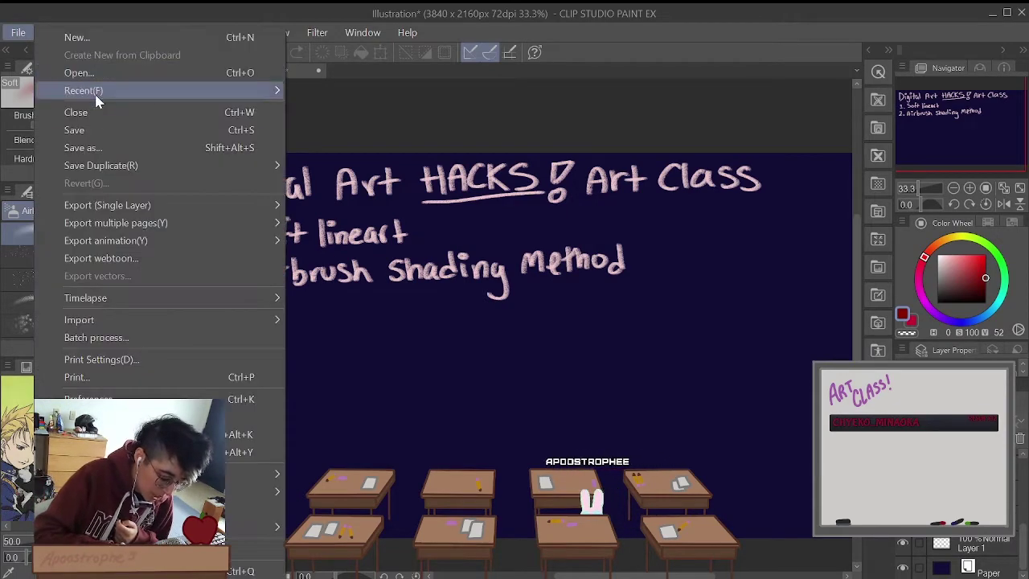
click(108, 73)
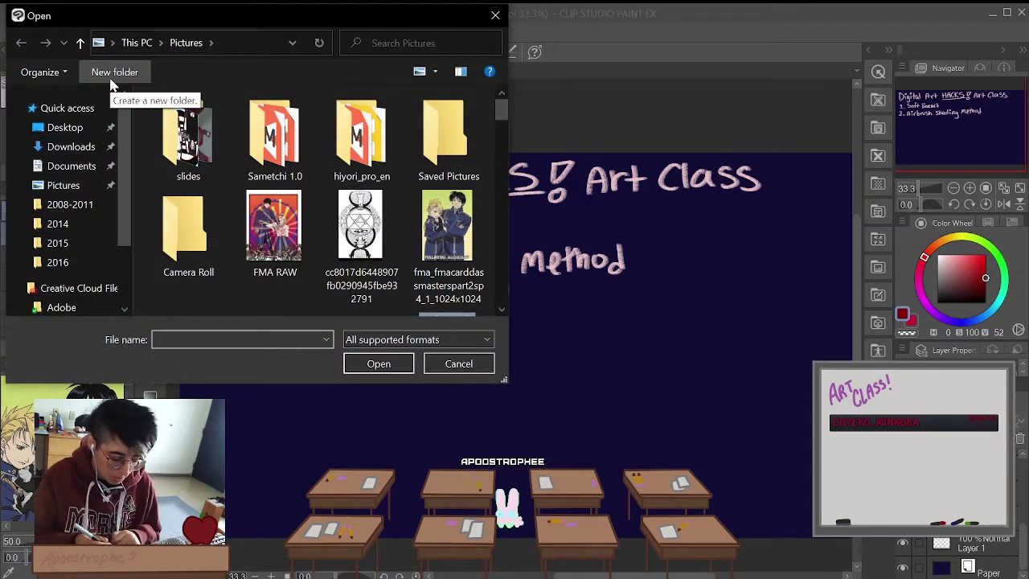
drag(501, 111, 476, 275)
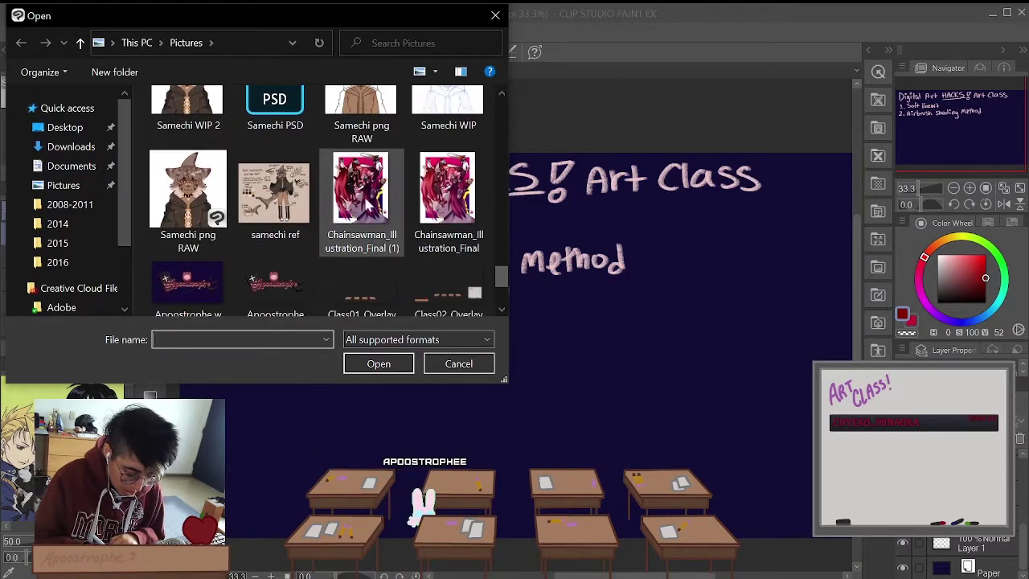
double_click(368, 201)
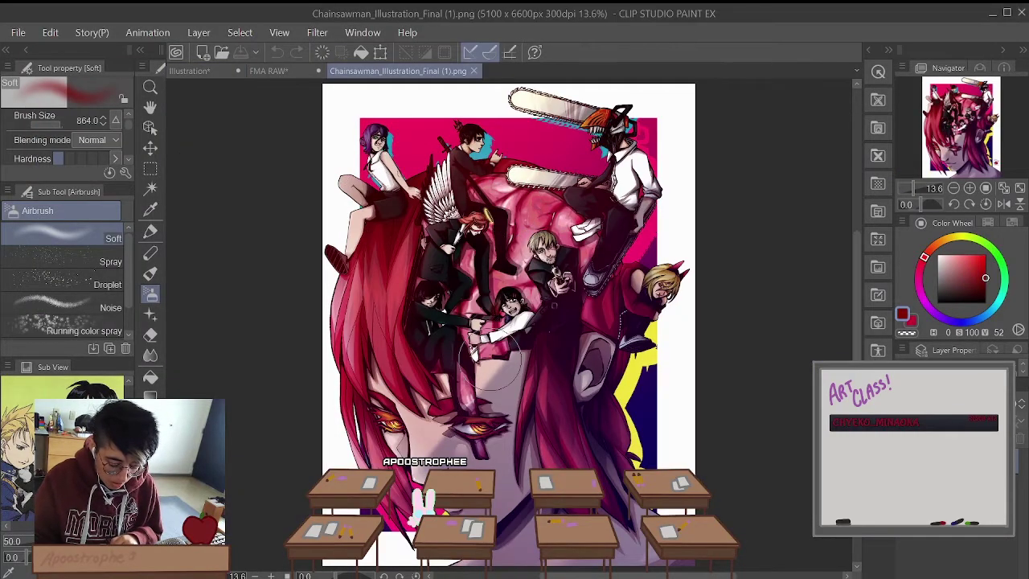
Step: Examine the shading on the Chainsawman illustration's figures, hair and large face at several zoom levels and on the whole page
scroll(491, 359, up, 5)
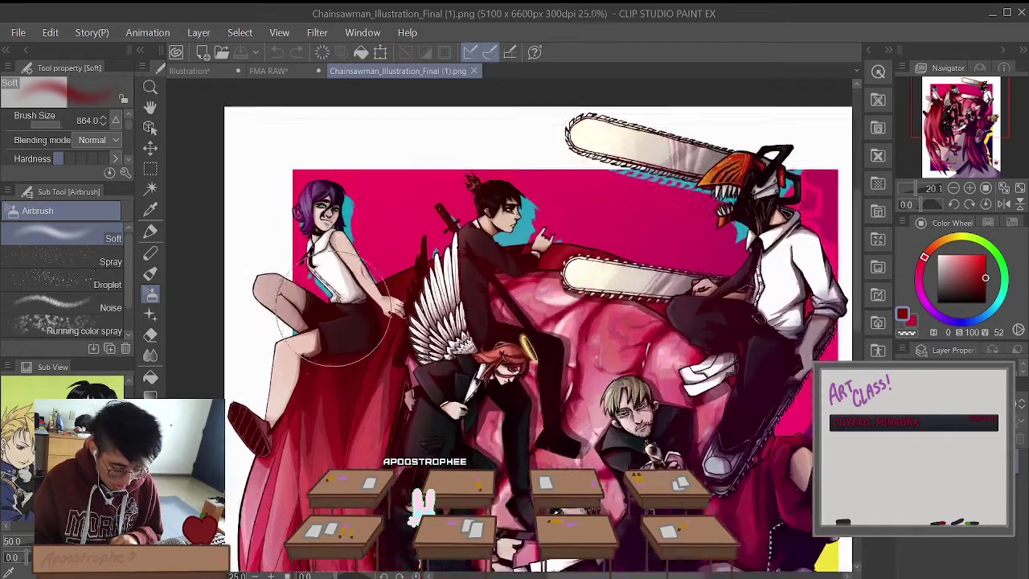
scroll(333, 304, up, 4)
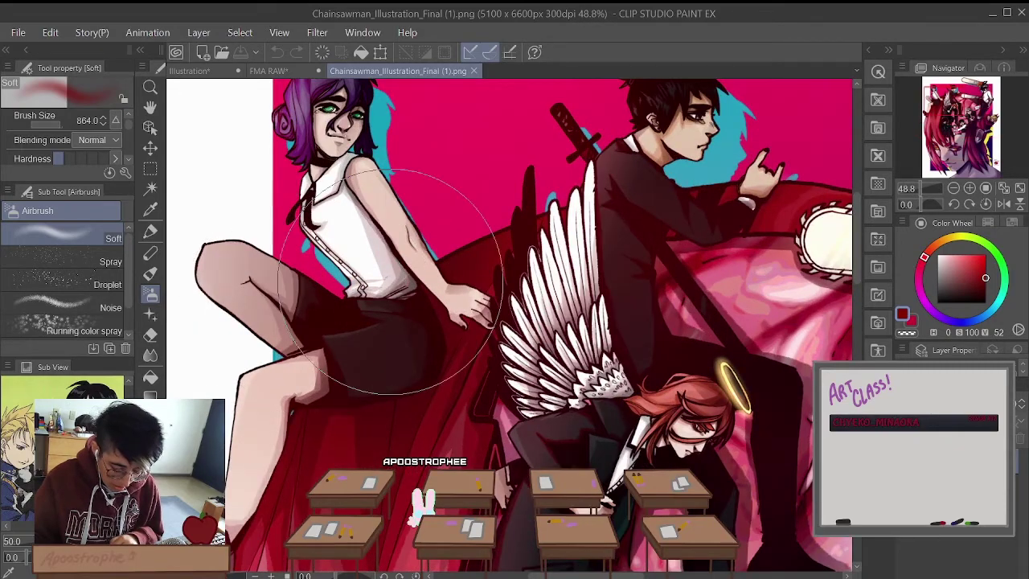
scroll(390, 281, down, 5)
scroll(701, 283, up, 4)
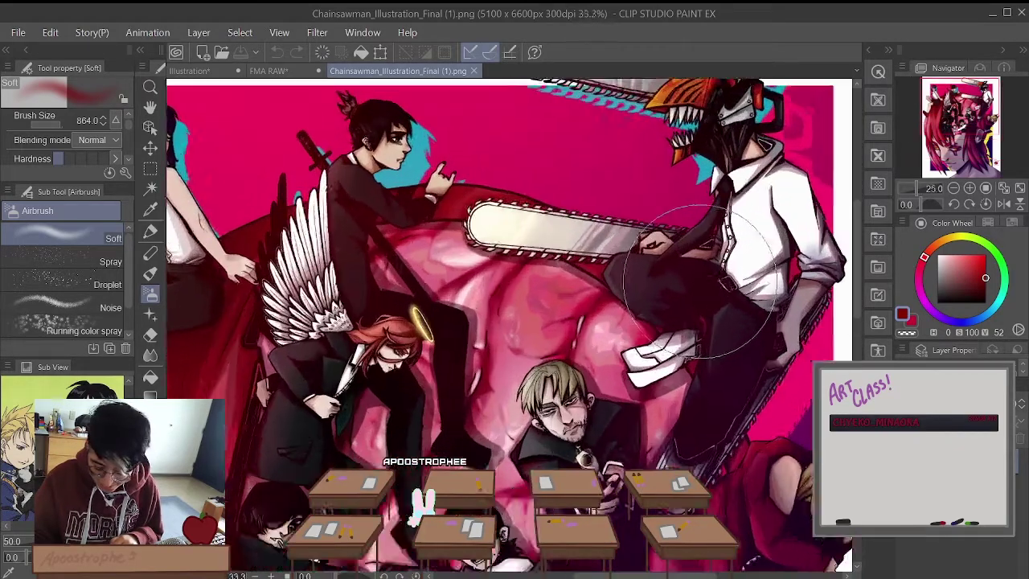
scroll(701, 283, down, 3)
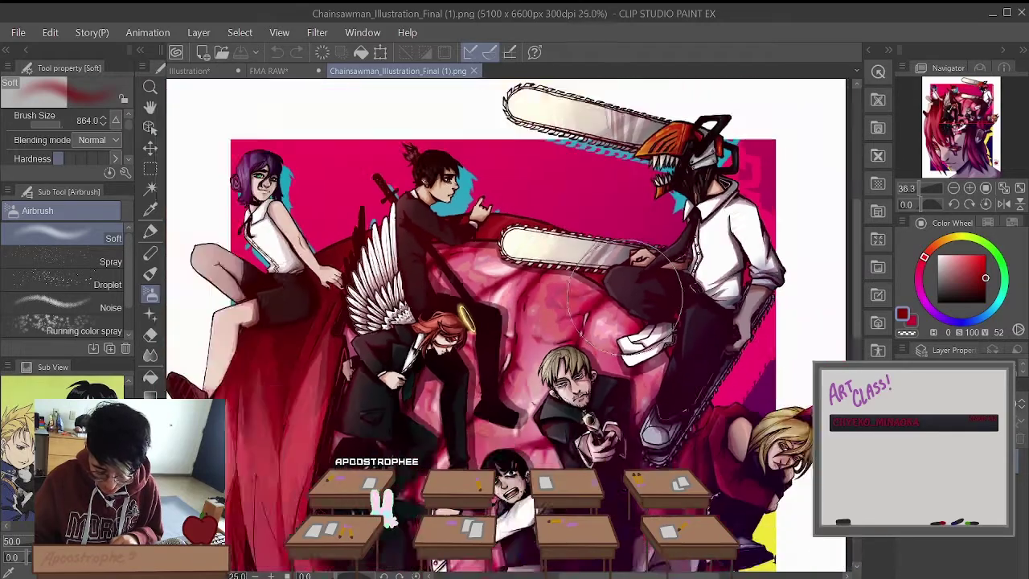
scroll(624, 299, down, 3)
scroll(546, 499, up, 3)
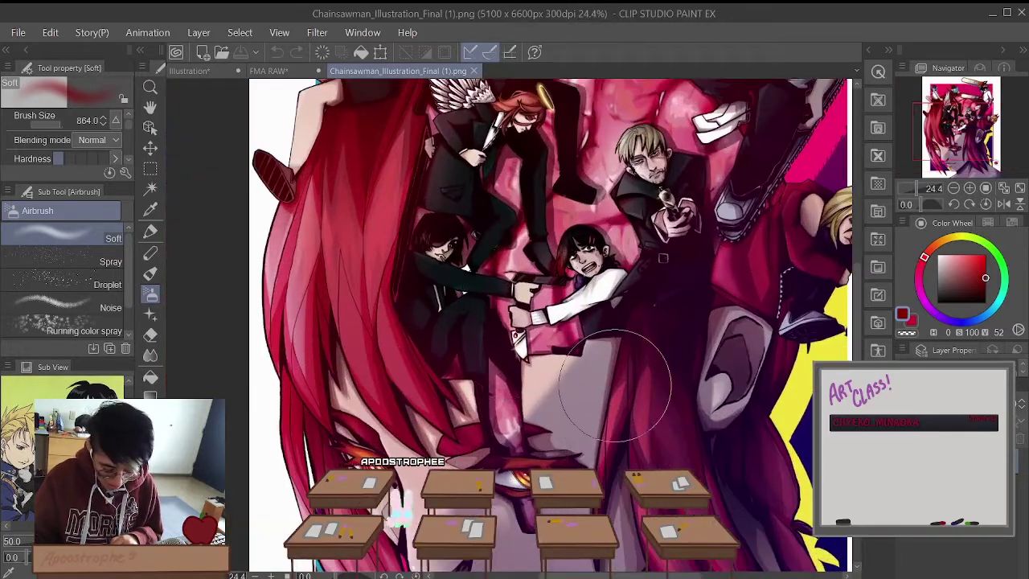
scroll(667, 336, down, 3)
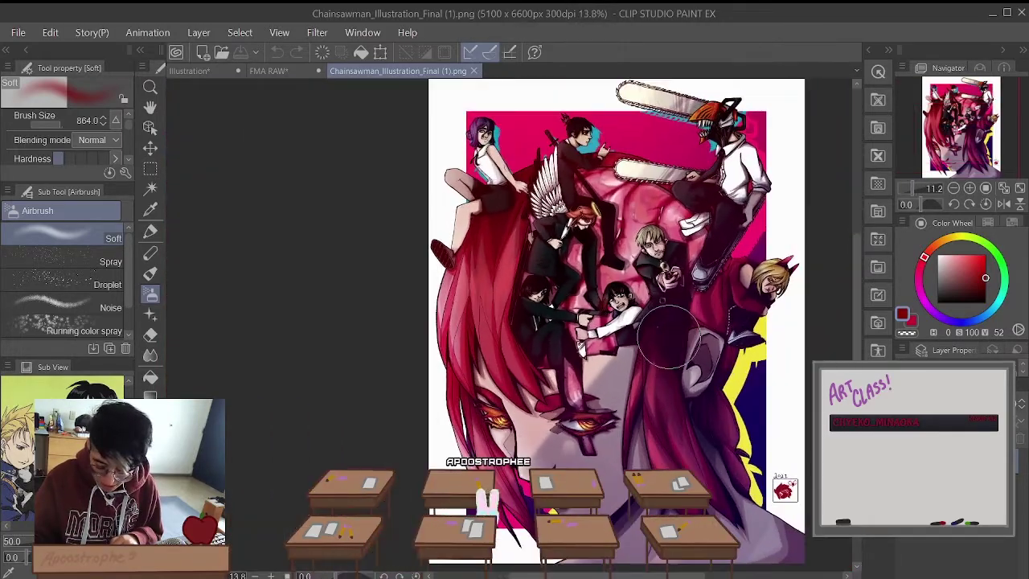
scroll(693, 348, down, 2)
scroll(774, 356, up, 2)
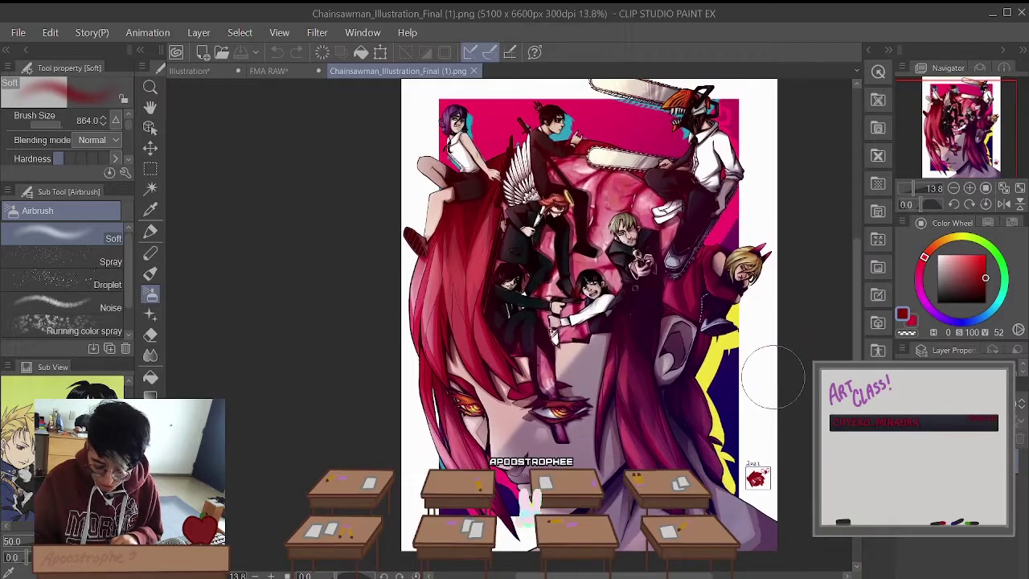
Step: Switch back to the FMA RAW illustration and set the airbrush colour to a dark blue, H 237, S 95, V 22
click(267, 71)
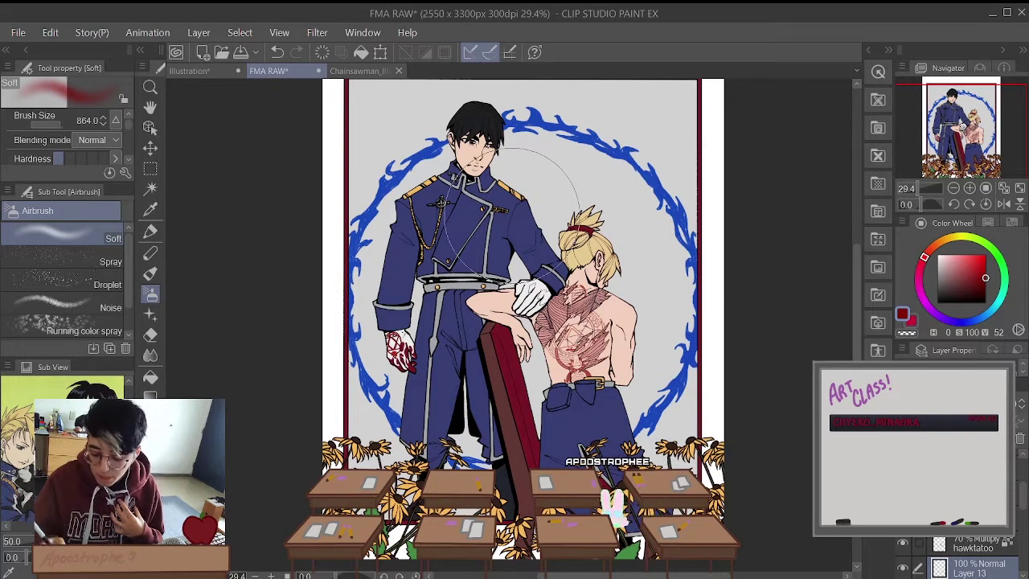
click(963, 323)
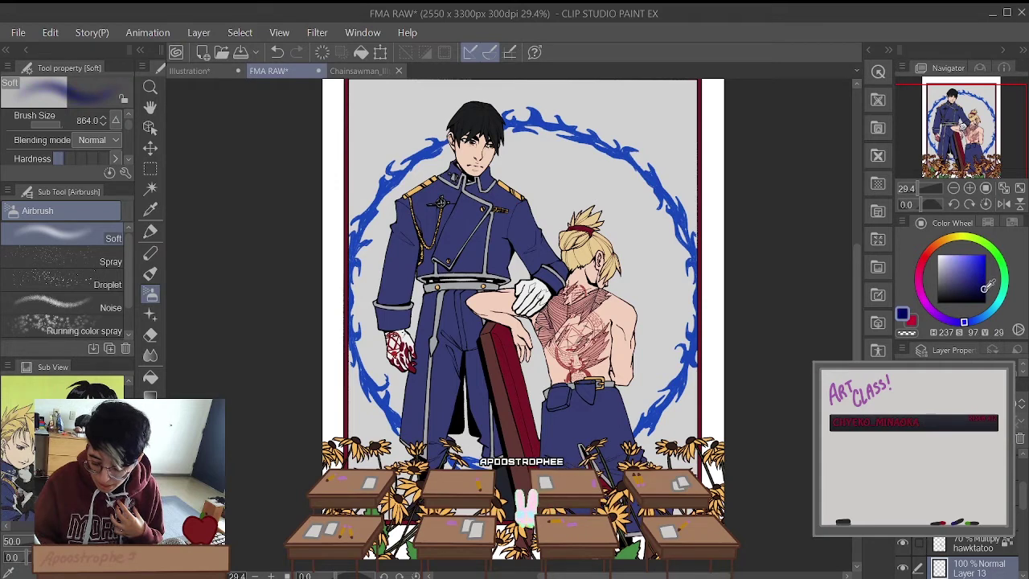
click(988, 292)
drag(987, 291, 984, 292)
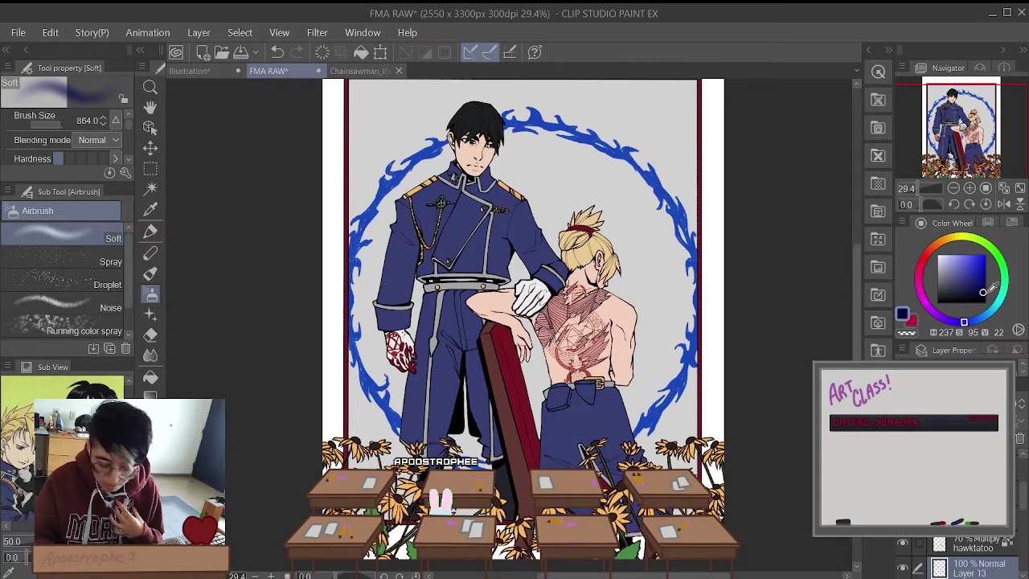
Step: Try broad dark blue airbrush strokes over the standing figure's uniform, undoing each one
mouse_move(356, 230)
mouse_down()
mouse_move(418, 265)
mouse_move(454, 305)
mouse_up()
click(280, 50)
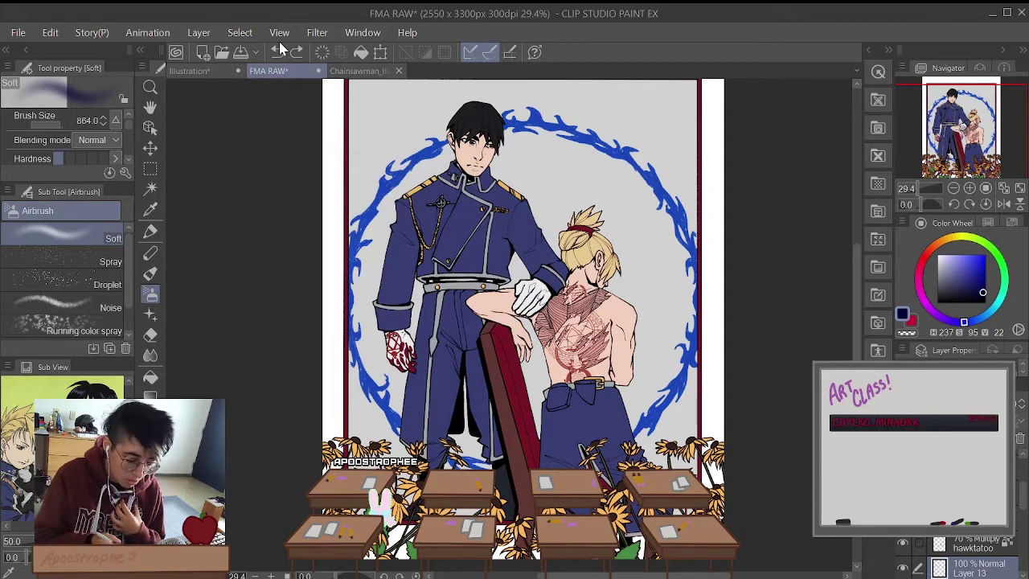
mouse_move(532, 229)
mouse_down()
mouse_move(483, 298)
mouse_move(483, 333)
mouse_up()
click(279, 52)
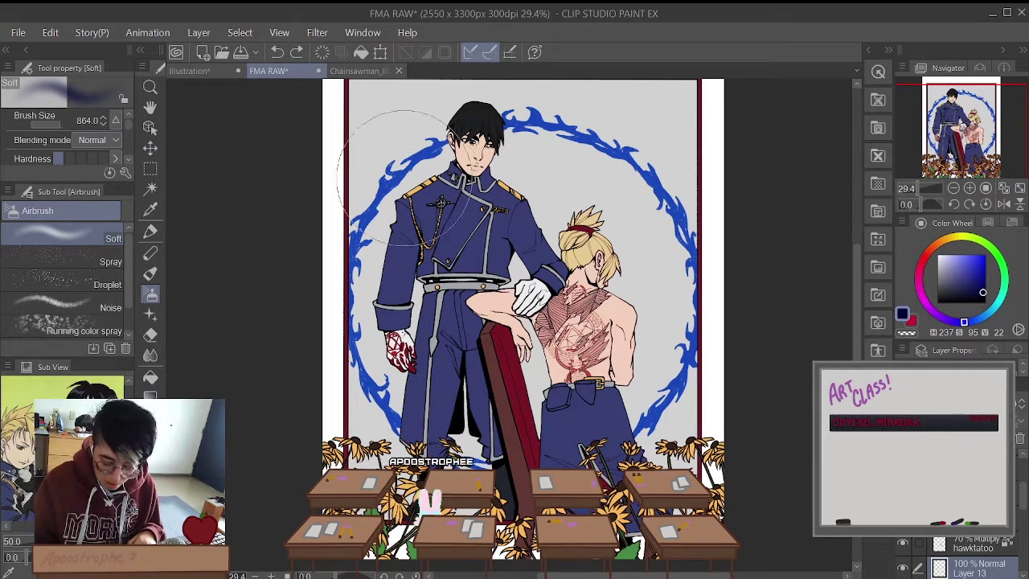
Step: Reduce the airbrush size to 49.8 for work around the standing figure's face
scroll(462, 165, down, 2)
scroll(460, 168, up, 8)
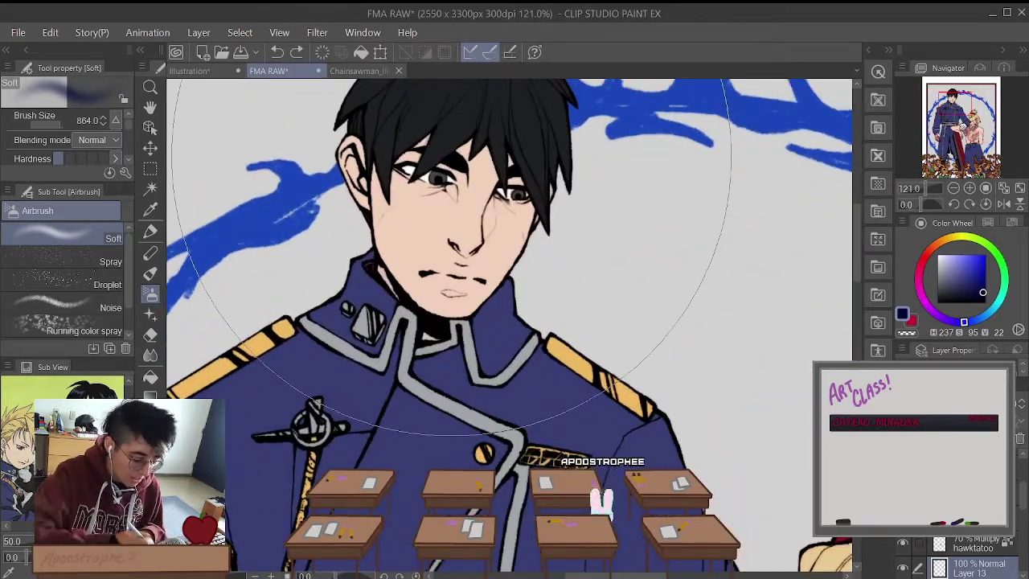
click(55, 125)
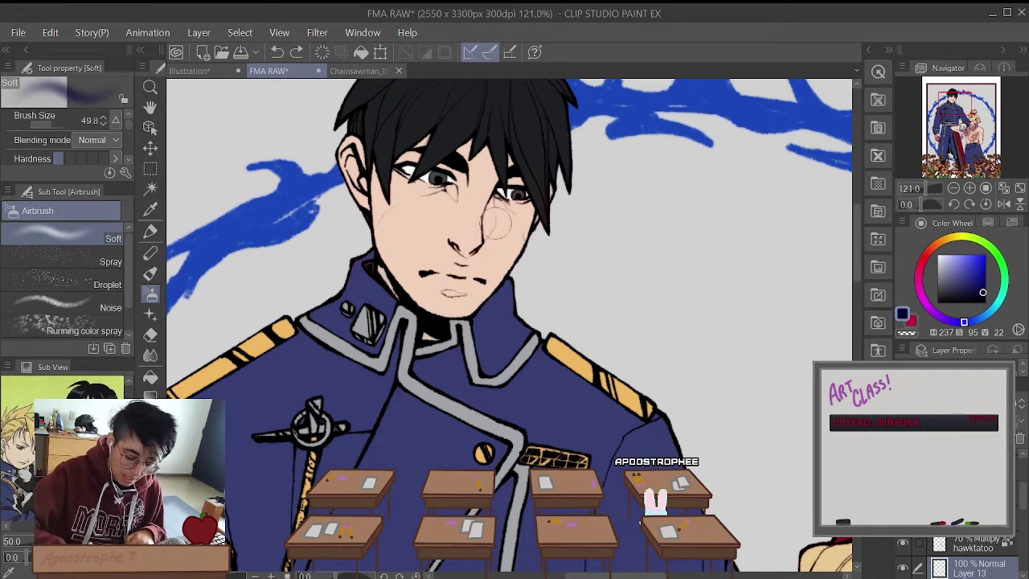
Step: Examine the standing figure's face and uniform close up, and compare them with the wider view of both figures
scroll(492, 333, down, 5)
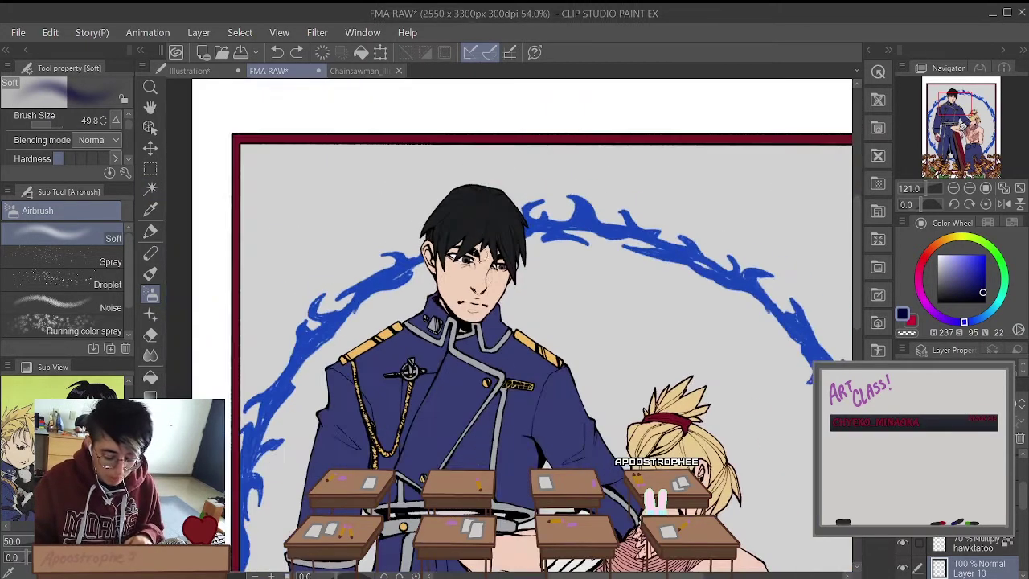
scroll(492, 332, up, 2)
scroll(492, 333, down, 1)
scroll(442, 321, up, 1)
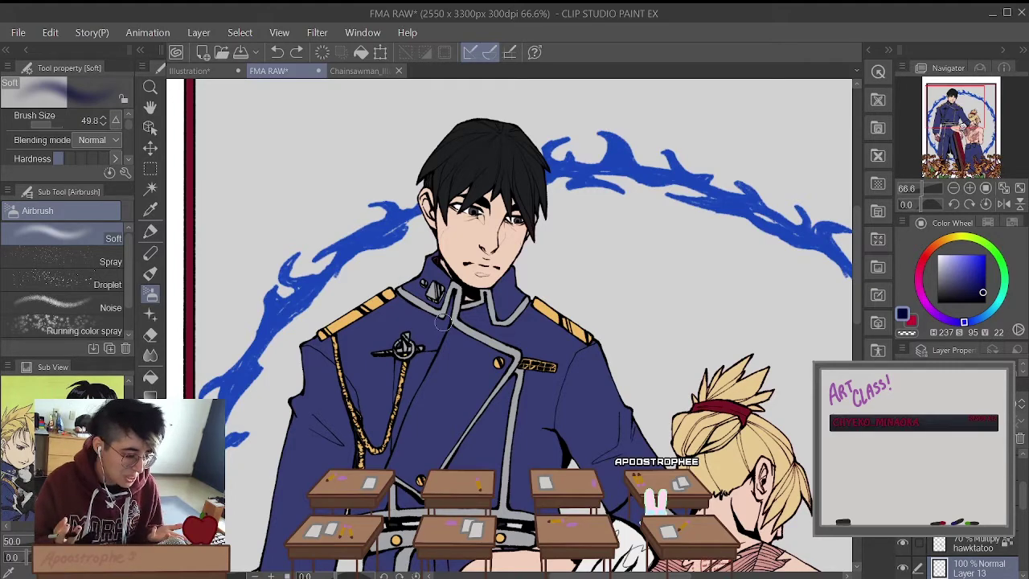
scroll(440, 322, down, 3)
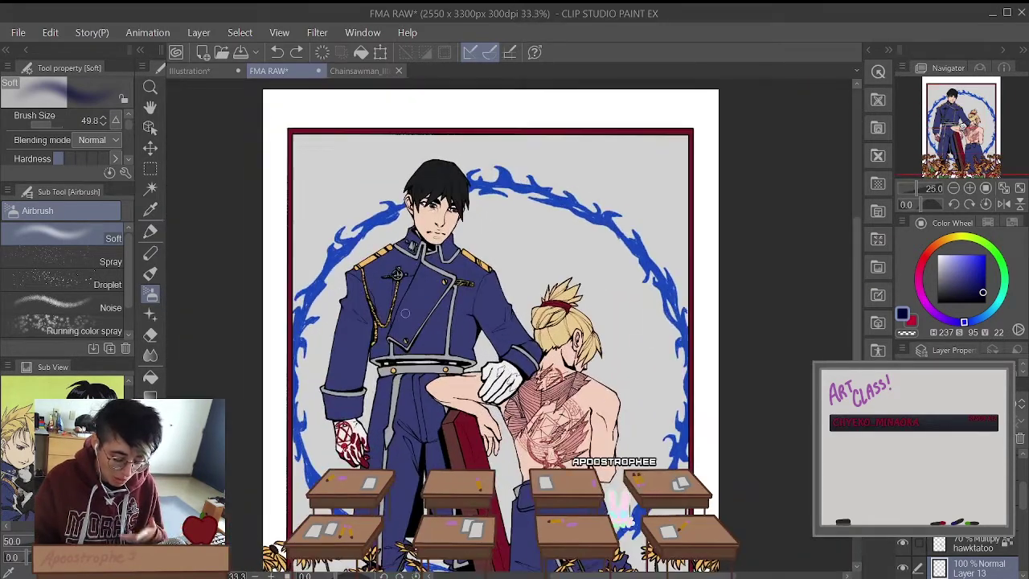
scroll(404, 312, up, 1)
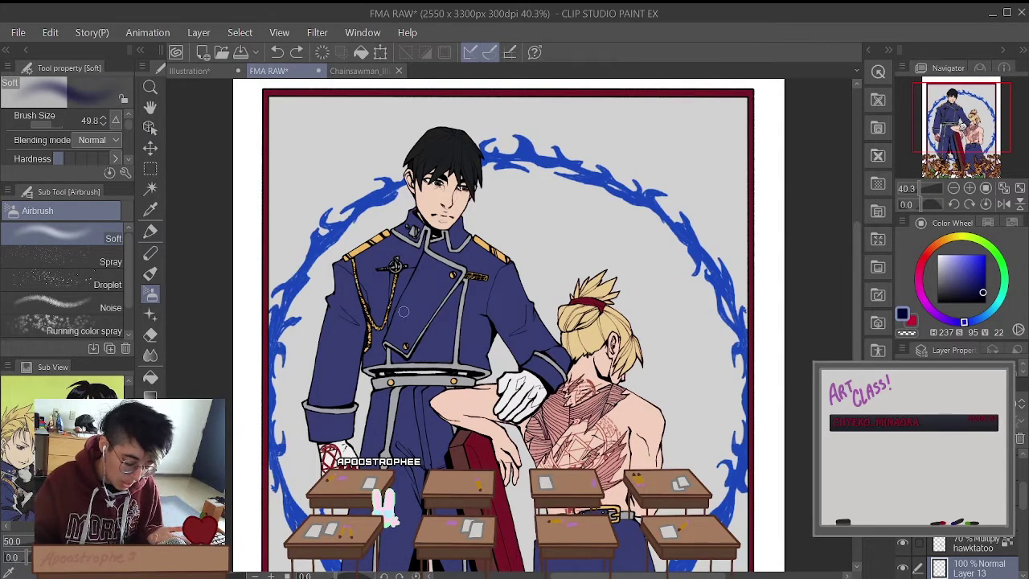
scroll(404, 311, down, 1)
scroll(390, 265, up, 6)
scroll(524, 211, up, 3)
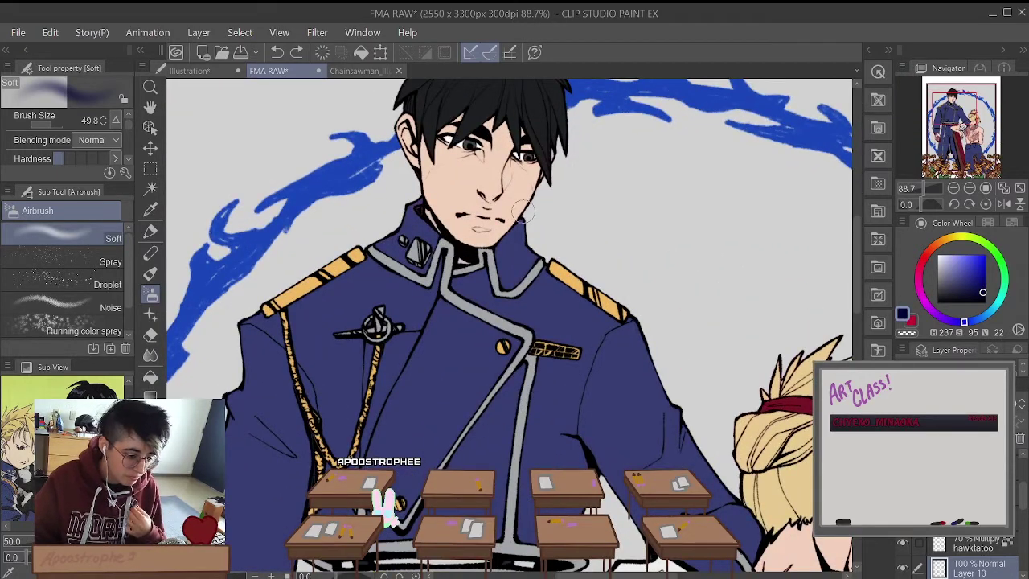
scroll(522, 211, down, 2)
scroll(466, 113, up, 4)
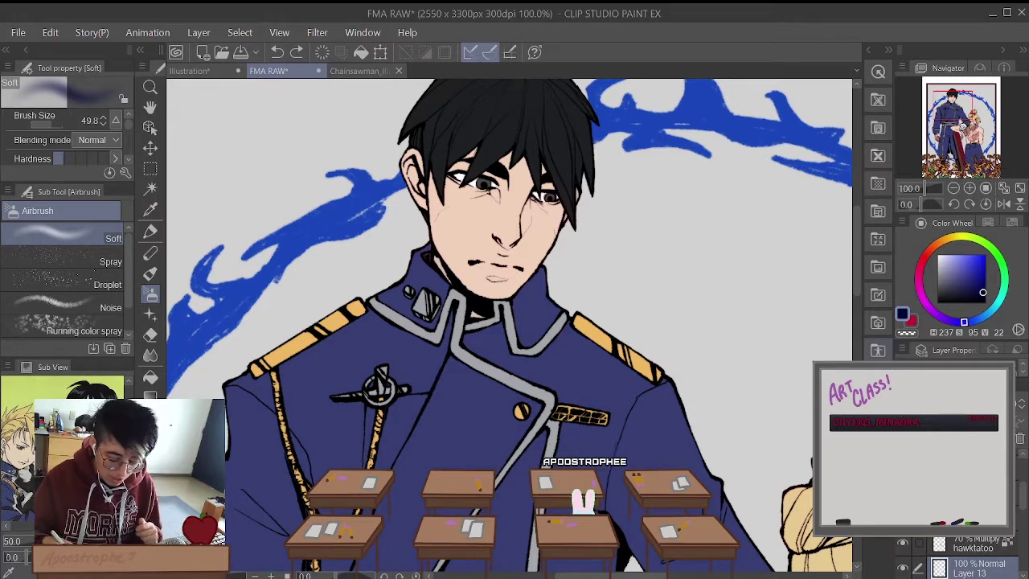
Step: Look through the layers below the active one, and choose the Lasso selection tool
drag(1022, 492, 1017, 517)
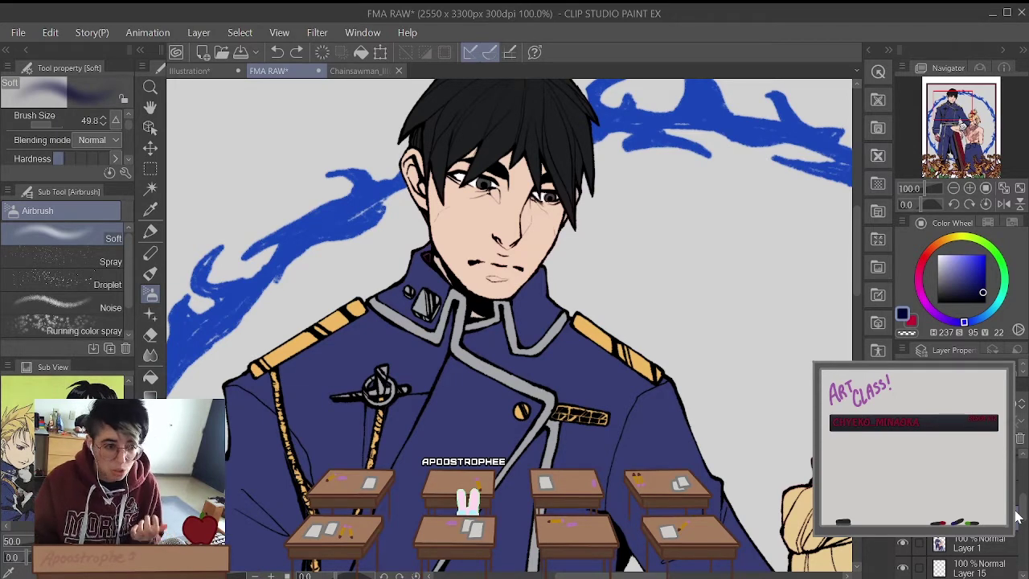
click(151, 168)
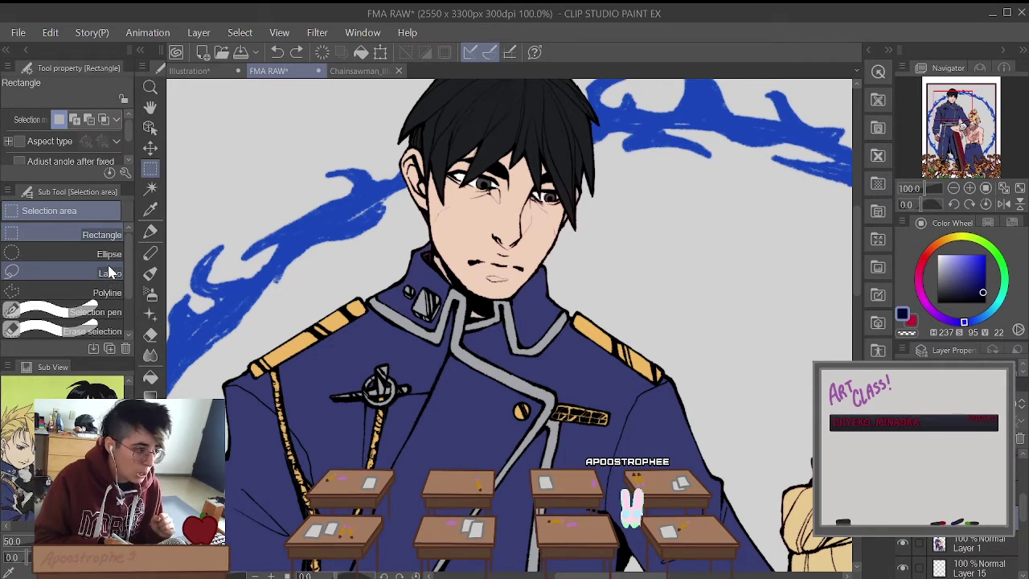
click(107, 274)
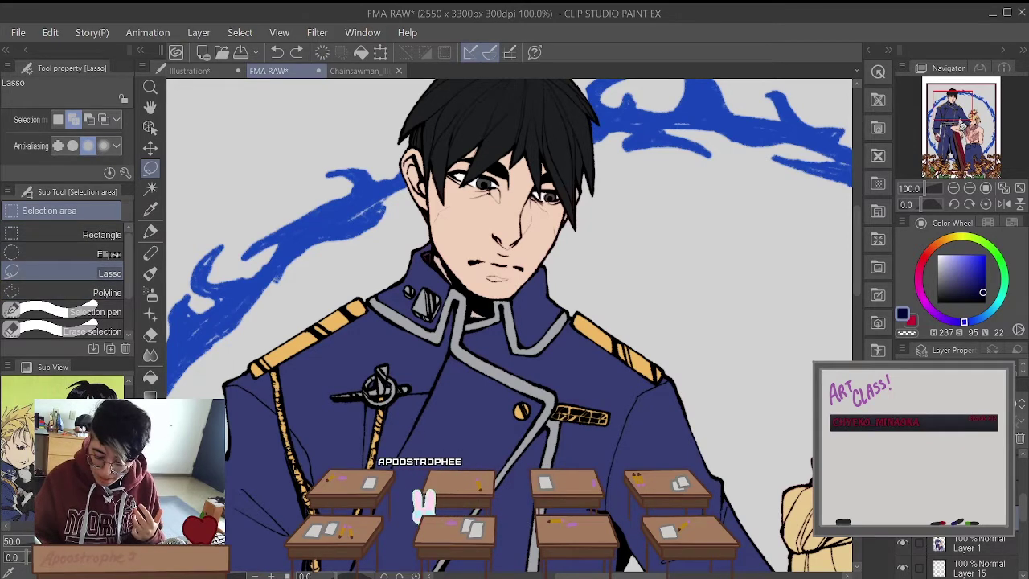
Step: Detach the layer list so it floats over the canvas, and rename Layer 13 as Shade Pass 1
drag(946, 390, 762, 99)
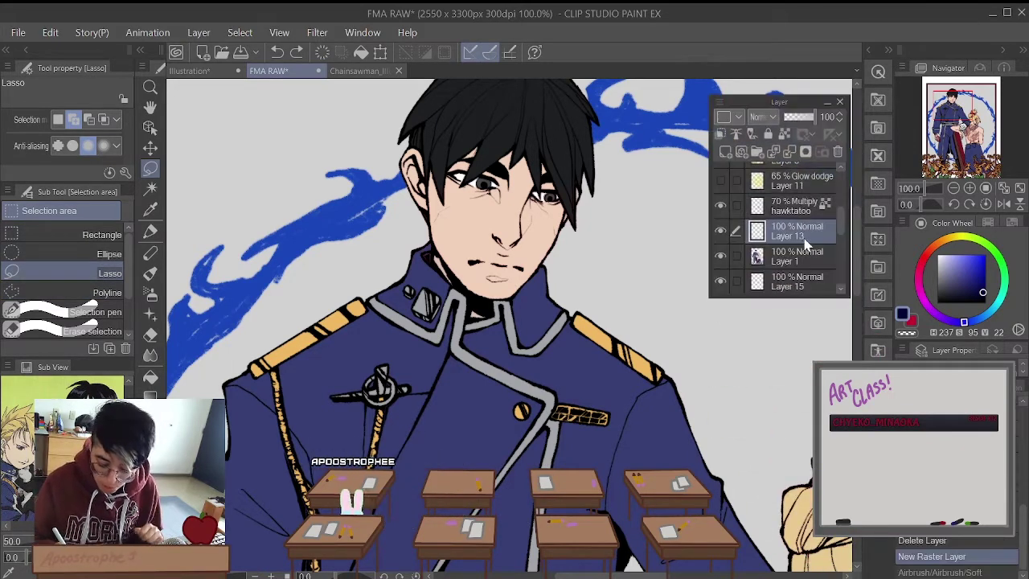
scroll(804, 227, down, 2)
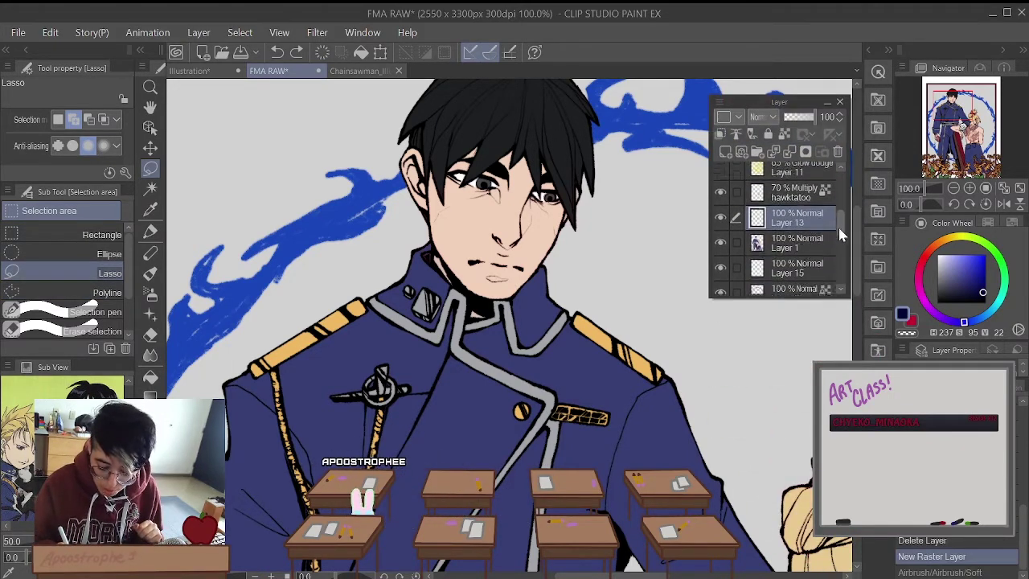
double_click(798, 217)
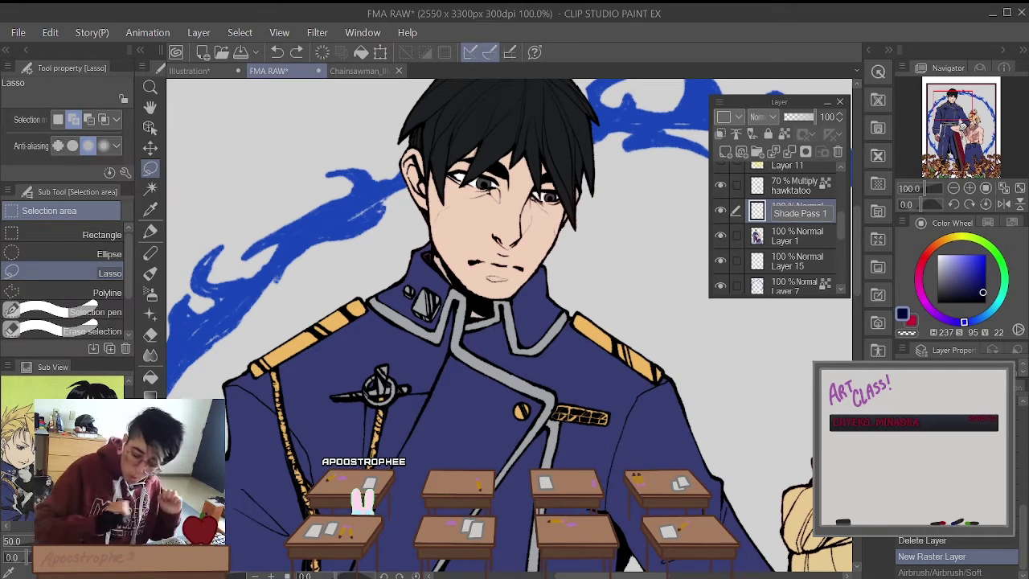
Step: Rename Layer 1 as Colors Characters
double_click(804, 240)
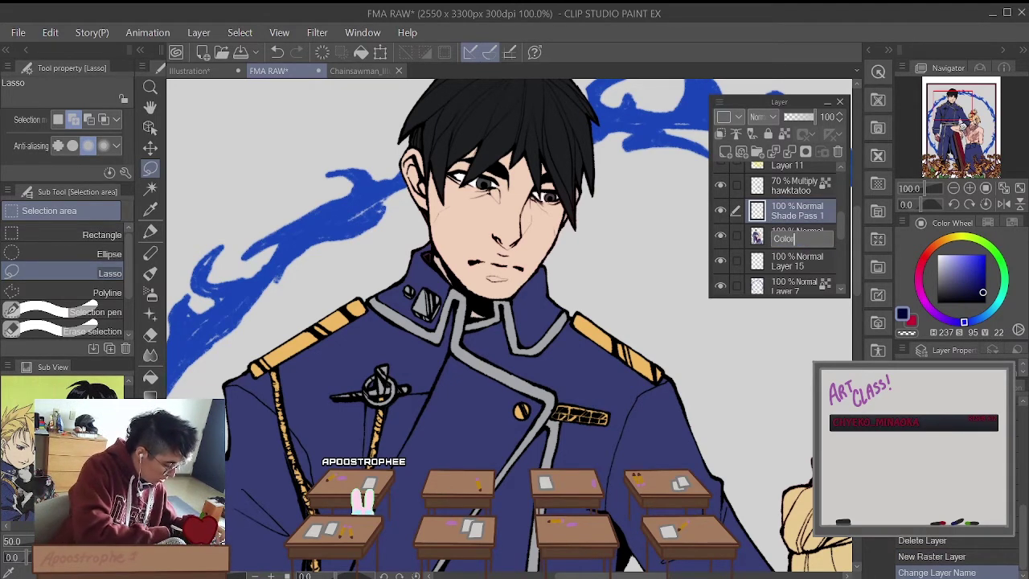
text(Colors Cha)
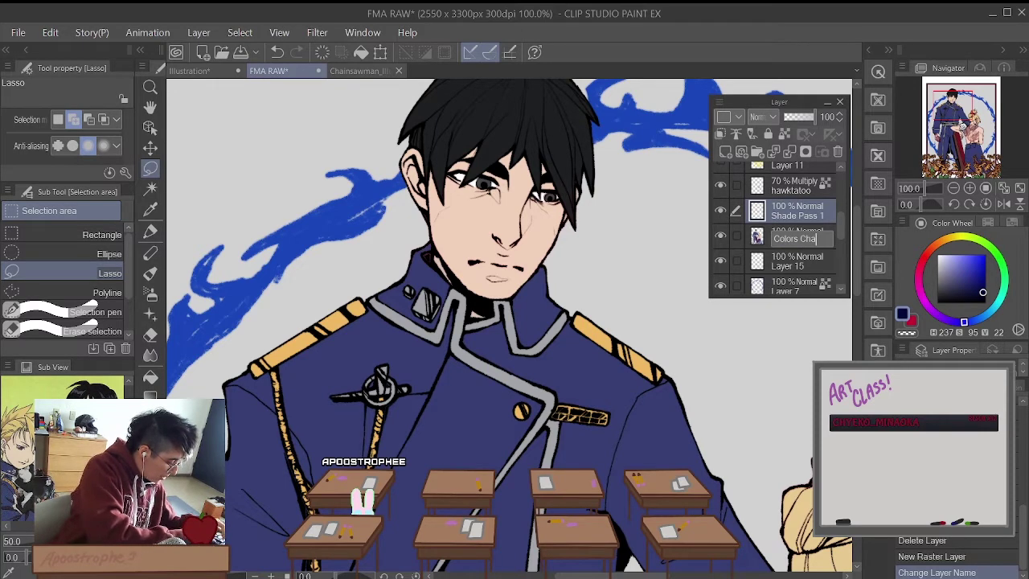
text(racters)
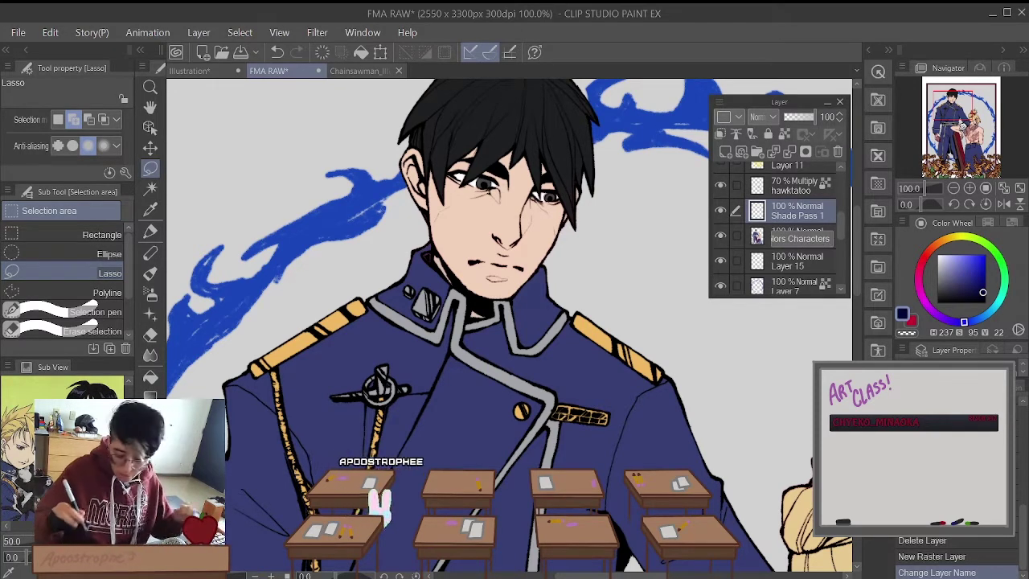
key(Return)
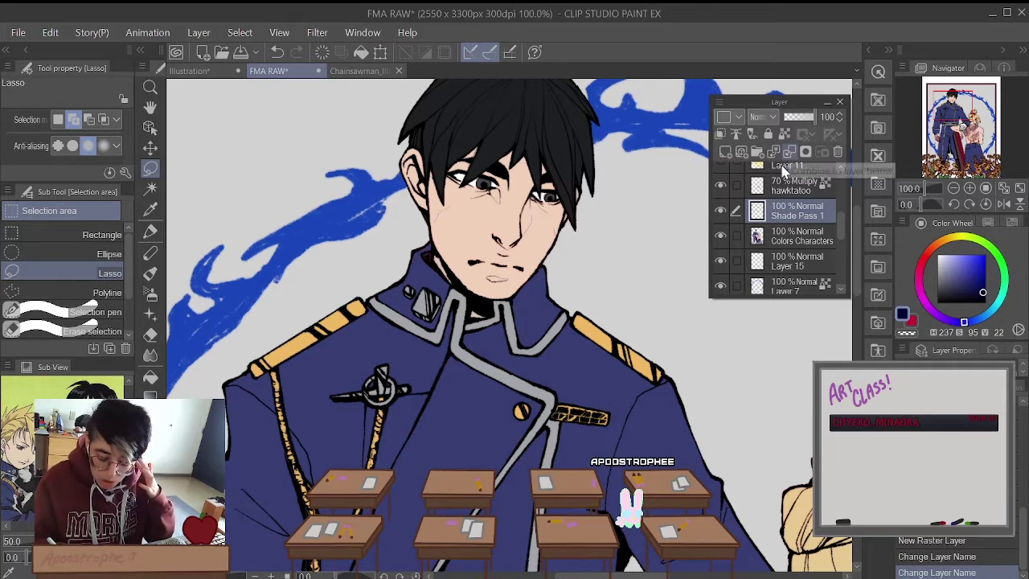
Step: Clip Shade Pass 1 to the layer below, and lasso a small area at the standing figure's shoulder strap
click(721, 134)
drag(611, 306, 611, 322)
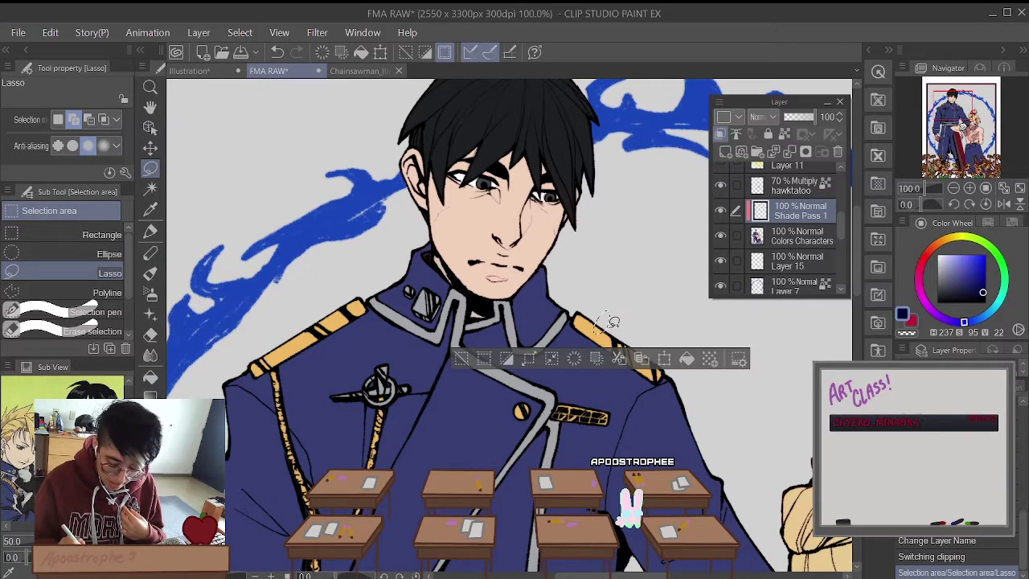
Step: Deselect the shoulder strap area, test a Soft airbrush stroke beside the strap, and undo the airbrush shading
click(240, 33)
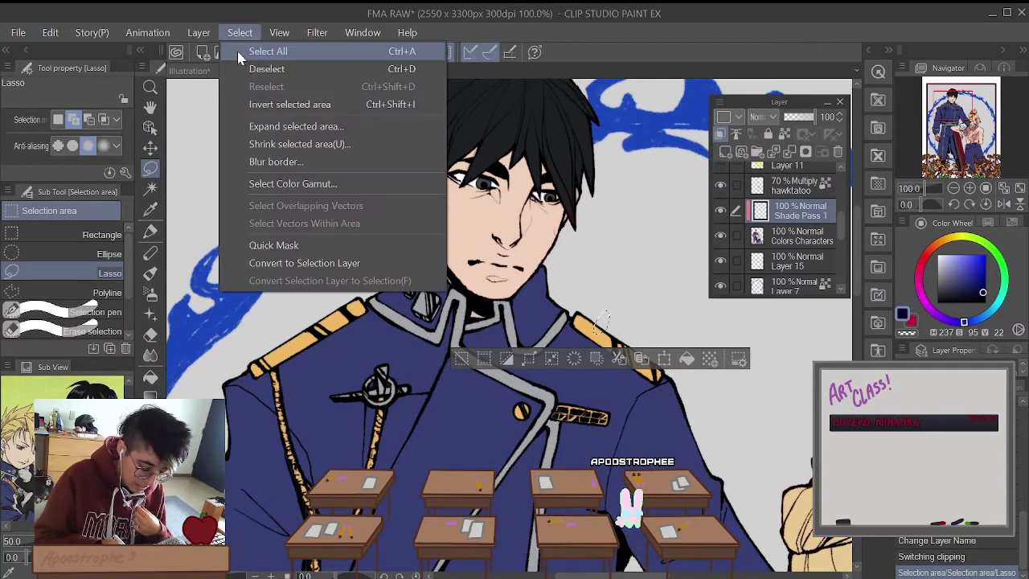
click(258, 67)
click(150, 294)
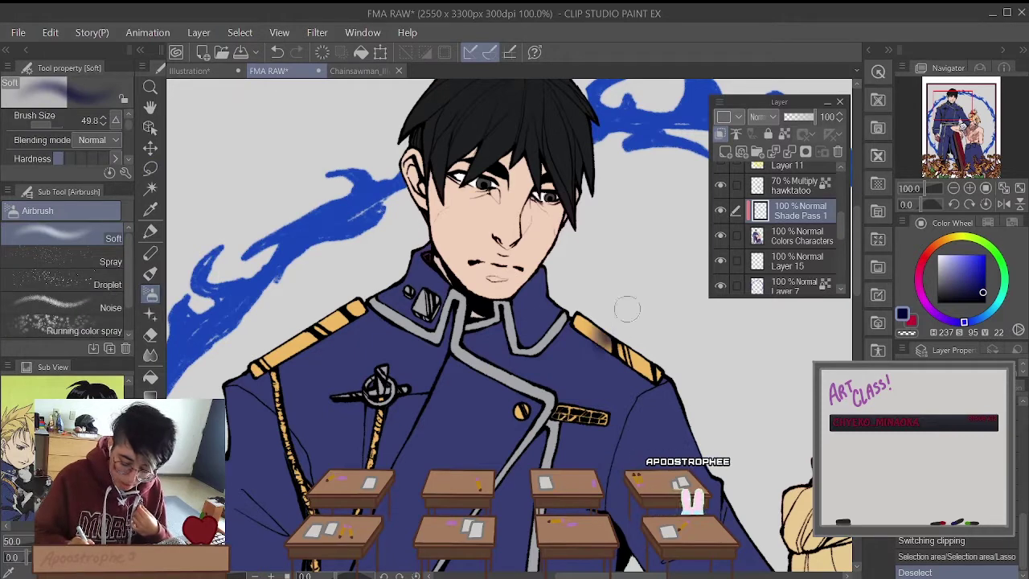
mouse_move(611, 326)
mouse_down()
mouse_move(560, 361)
mouse_move(563, 330)
mouse_move(610, 395)
mouse_move(616, 326)
mouse_move(600, 320)
mouse_move(585, 374)
mouse_move(619, 383)
mouse_up()
key(ctrl+z)
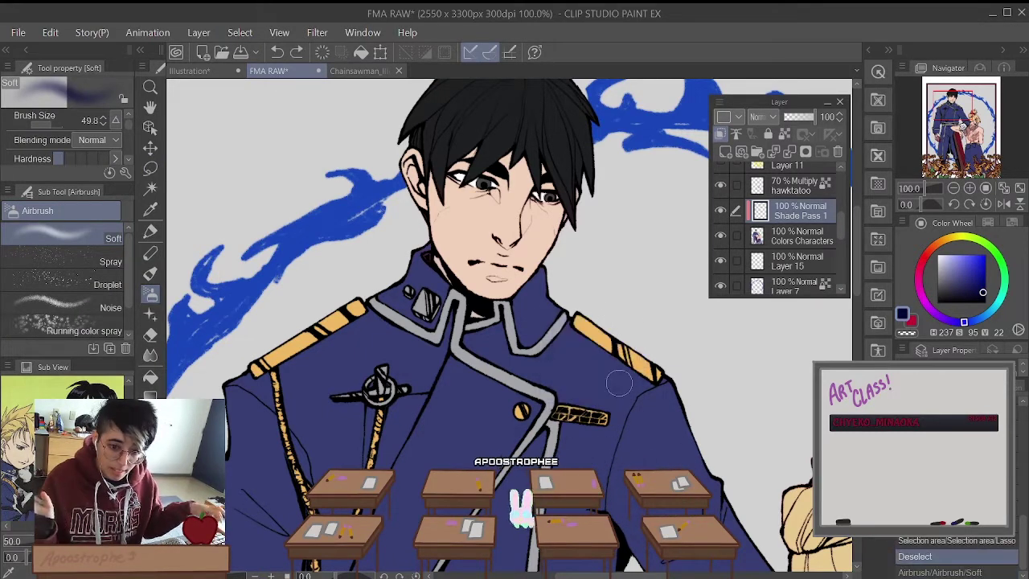
Step: Lasso the shadow area under the standing figure's nose and add a second area beside the nostril
click(151, 169)
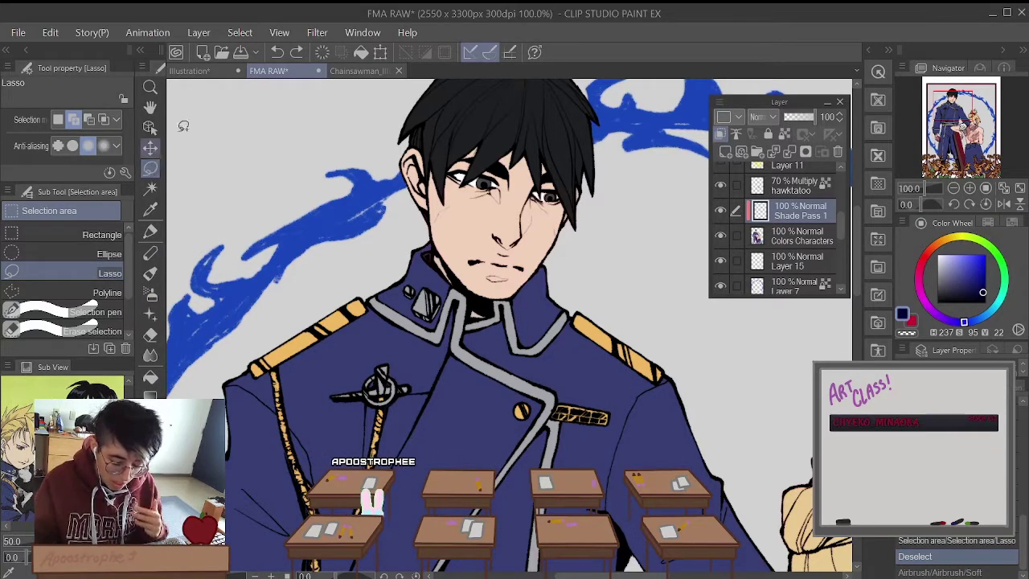
scroll(402, 197, down, 5)
scroll(425, 112, up, 10)
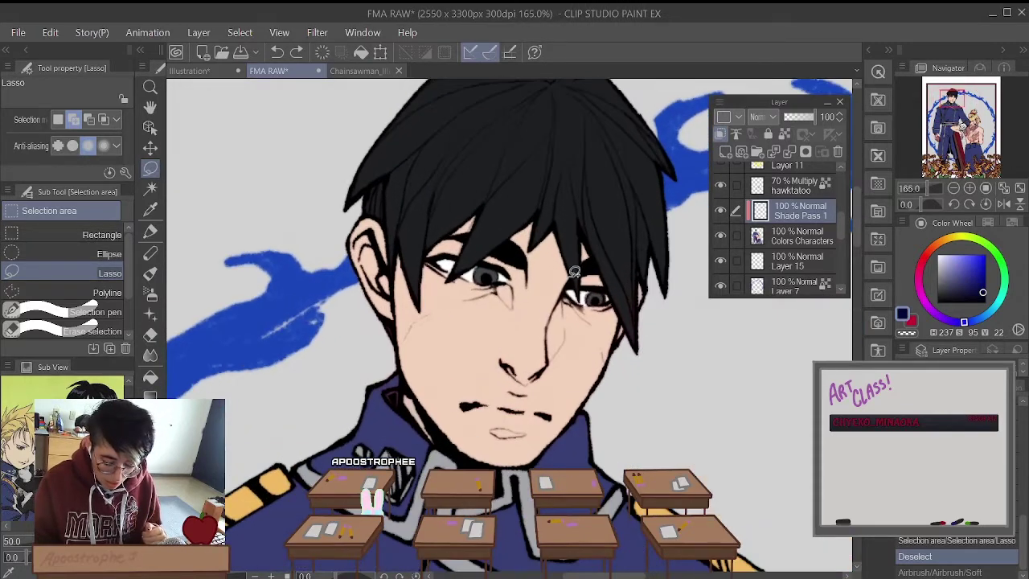
scroll(575, 272, up, 1)
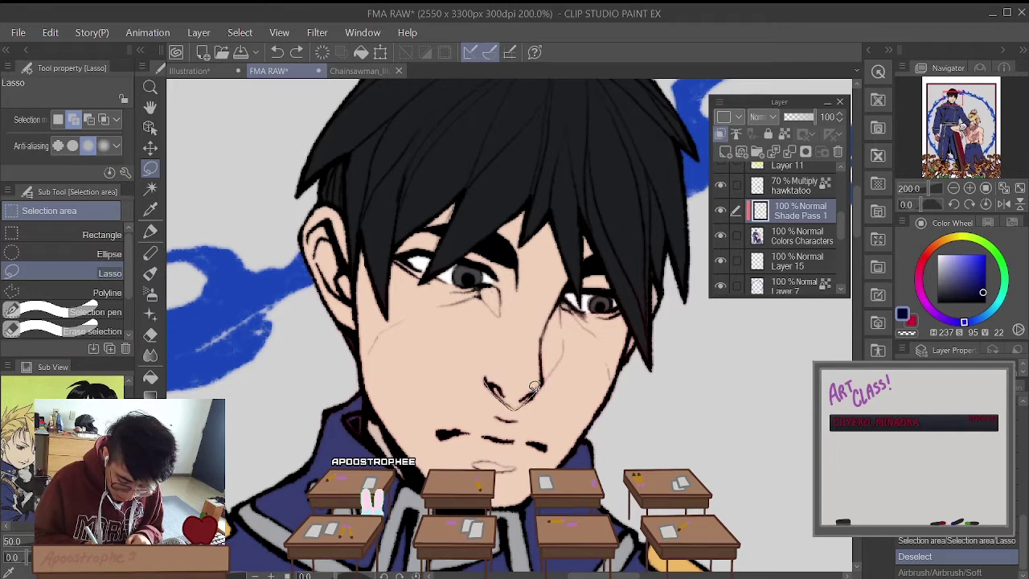
drag(506, 384, 488, 374)
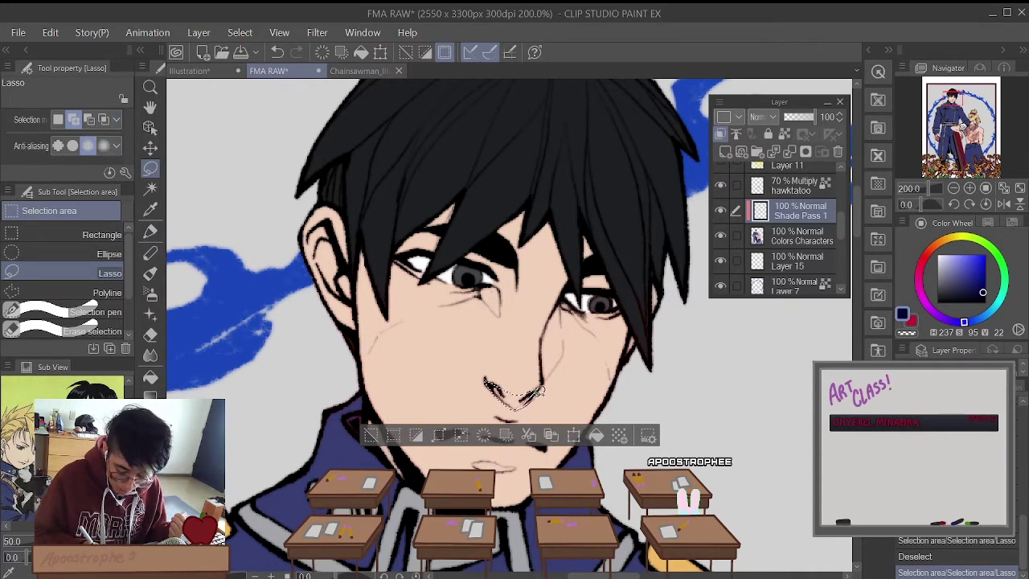
drag(541, 385, 520, 399)
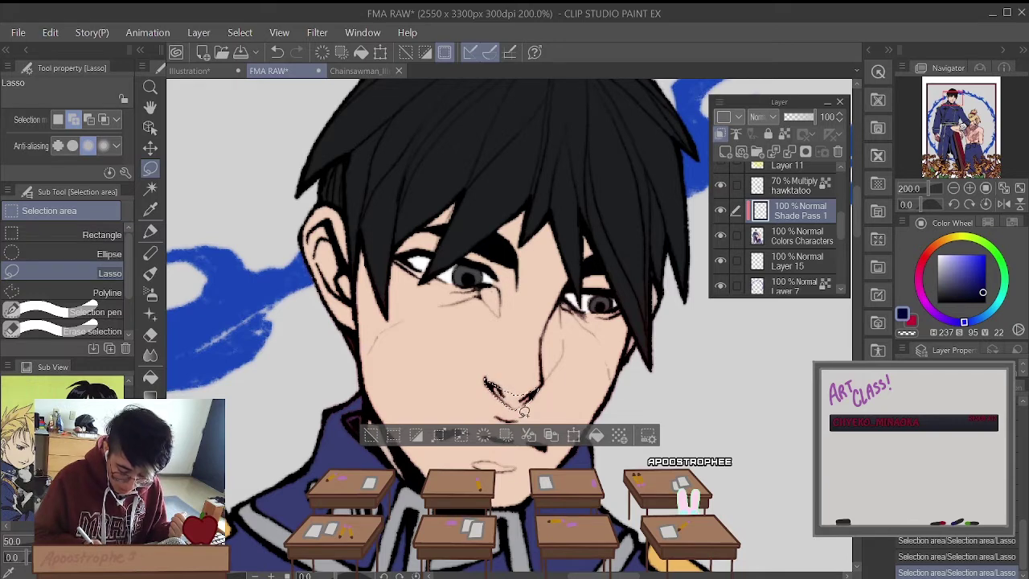
Step: Try removing part of the nose selection with the lasso, clear it, and try another lasso across the nose tip
click(89, 121)
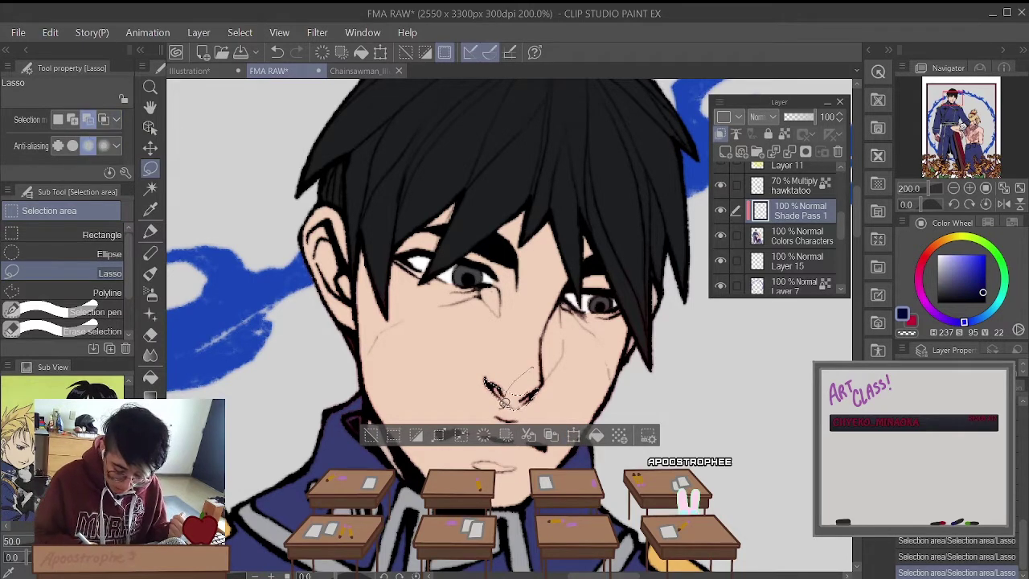
drag(513, 384, 517, 383)
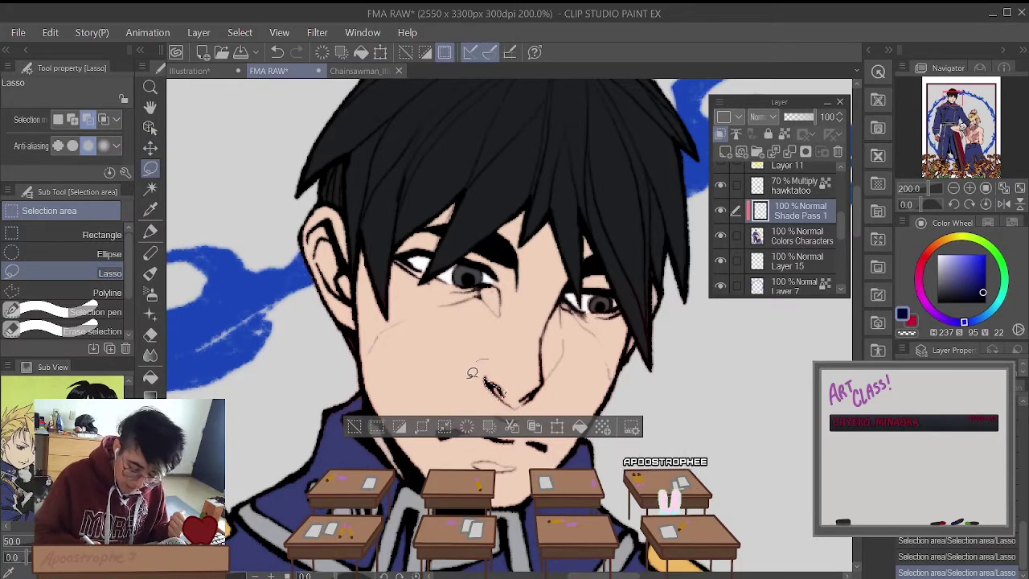
key(ctrl+d)
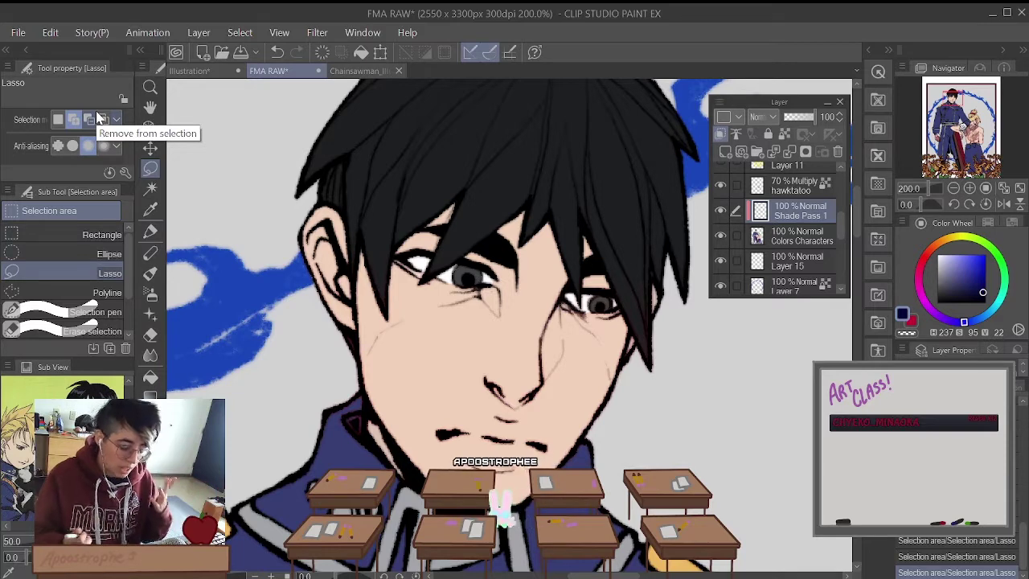
mouse_move(486, 379)
mouse_down()
mouse_move(504, 403)
mouse_move(542, 385)
mouse_move(492, 376)
mouse_up()
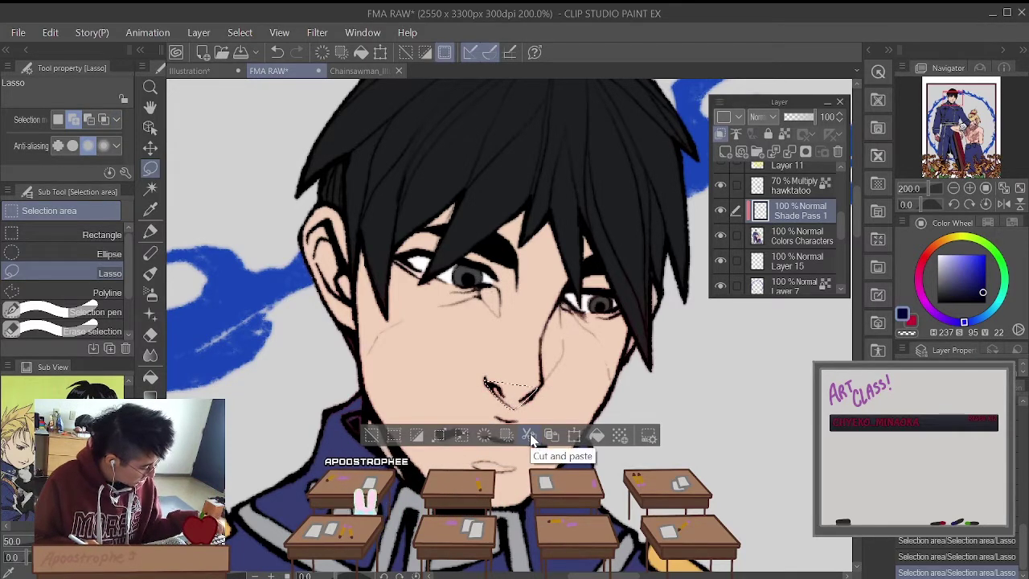
key(ctrl+z)
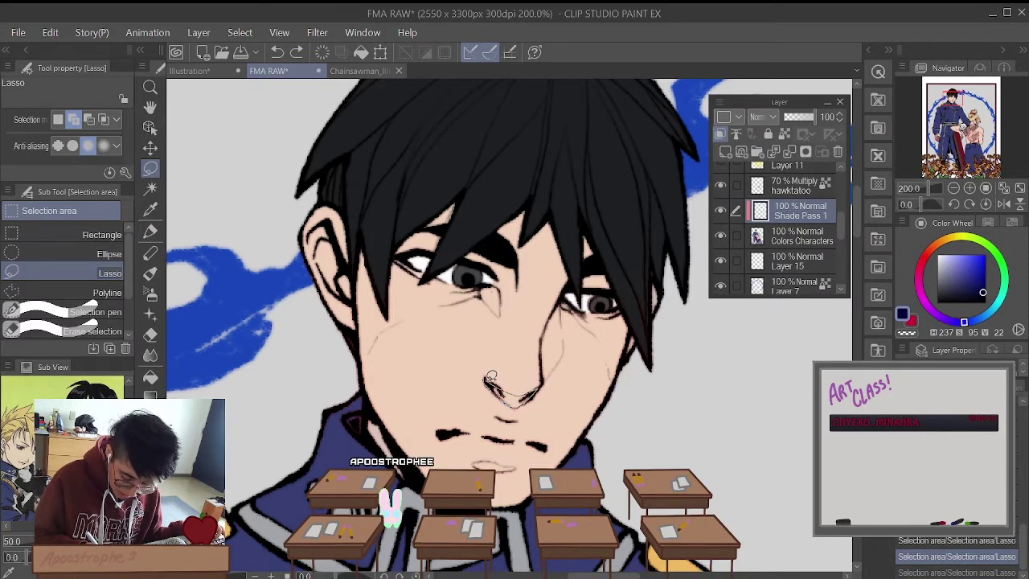
Step: Lasso the face's shadow areas under and beside the nose, around the eyes, below the bangs, along the cheek edge and on the lips
drag(490, 378, 492, 376)
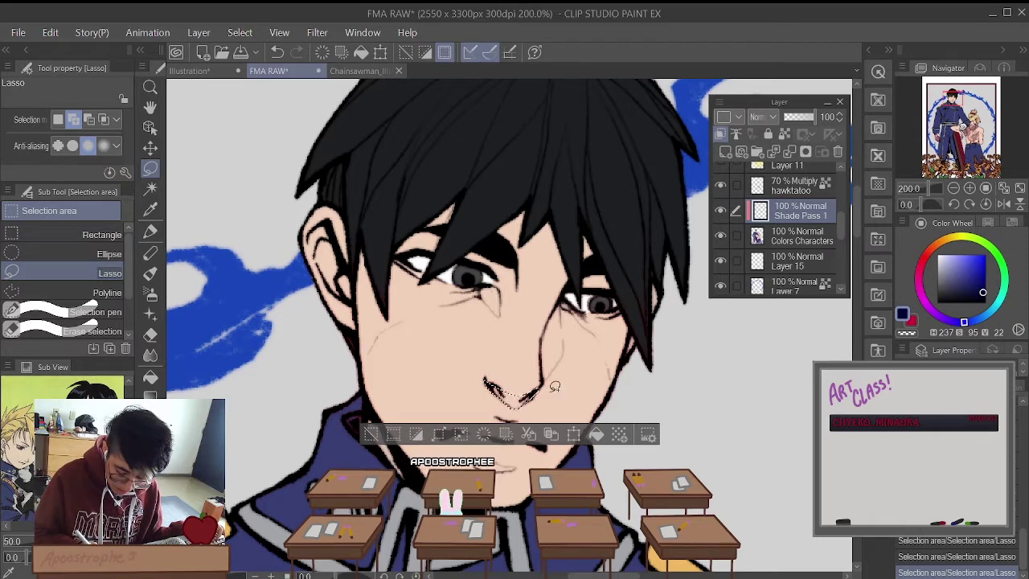
mouse_move(537, 389)
mouse_down()
mouse_move(570, 345)
mouse_move(564, 301)
mouse_move(548, 326)
mouse_move(549, 376)
mouse_move(575, 313)
mouse_up()
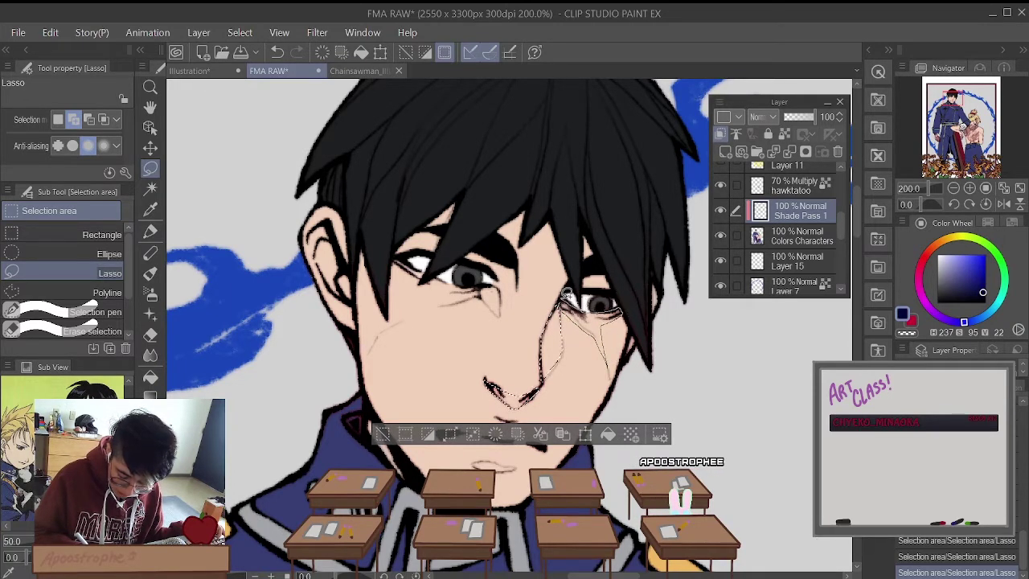
drag(567, 296, 625, 296)
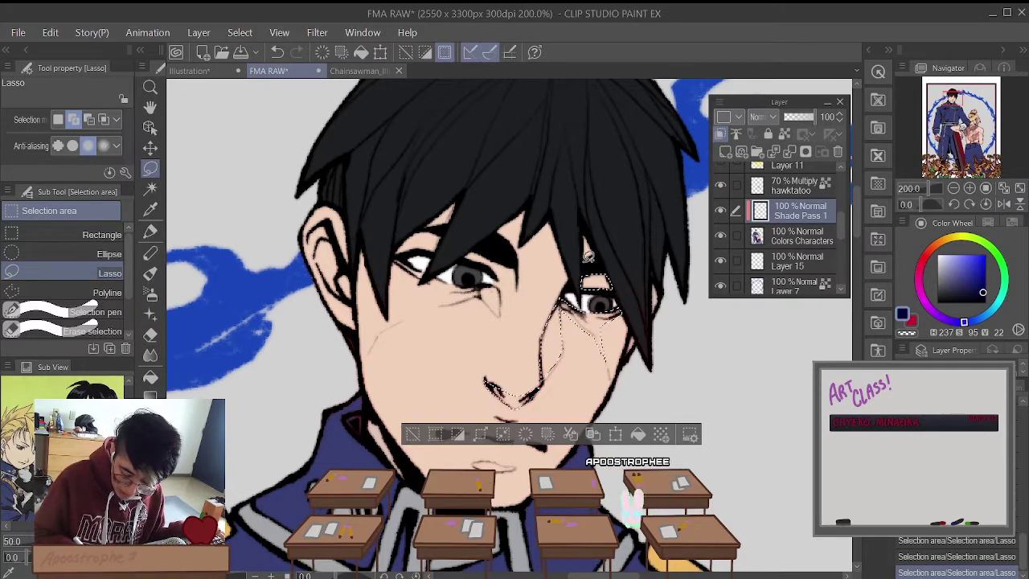
drag(588, 256, 589, 257)
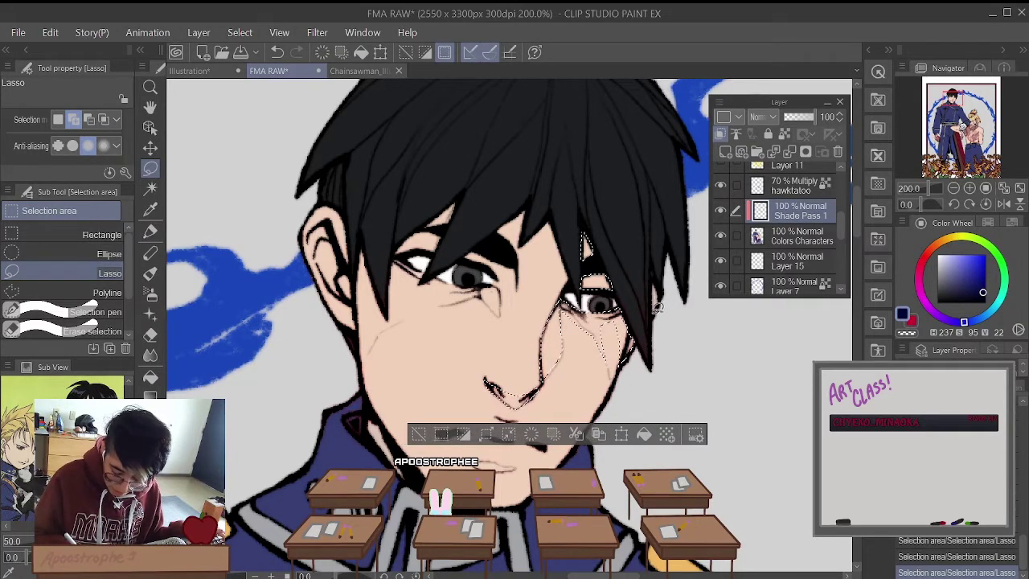
drag(660, 309, 653, 315)
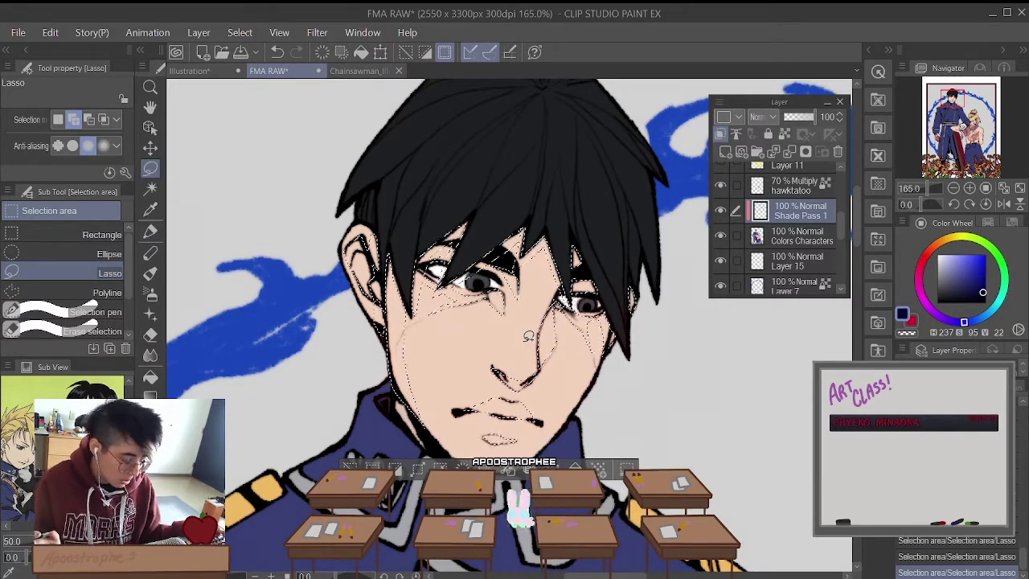
Step: Choose the Soft airbrush at brush size 97.5, and set Shade Pass 1 to Darken blending at 30% opacity
click(151, 295)
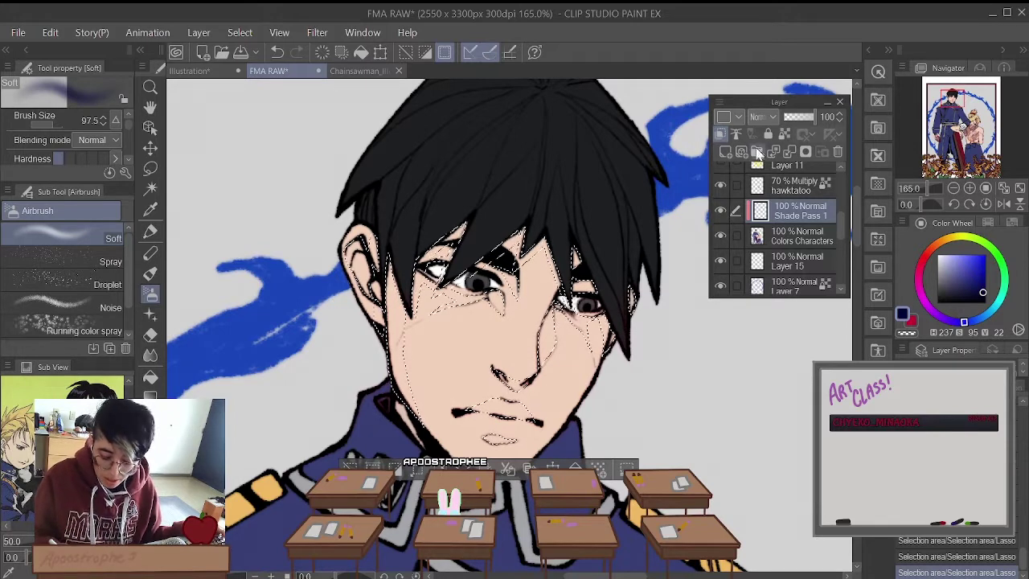
click(764, 117)
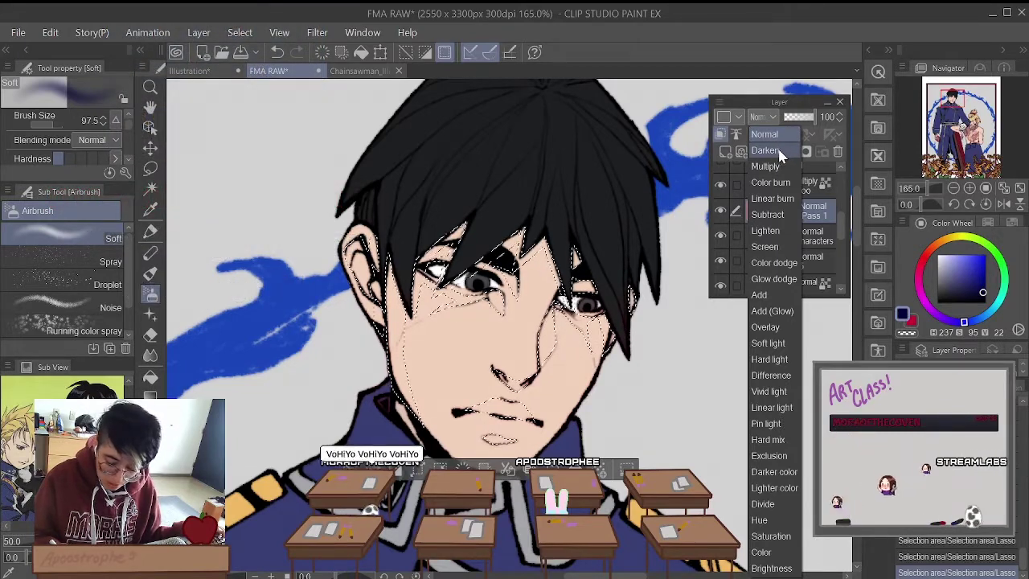
click(777, 151)
click(793, 117)
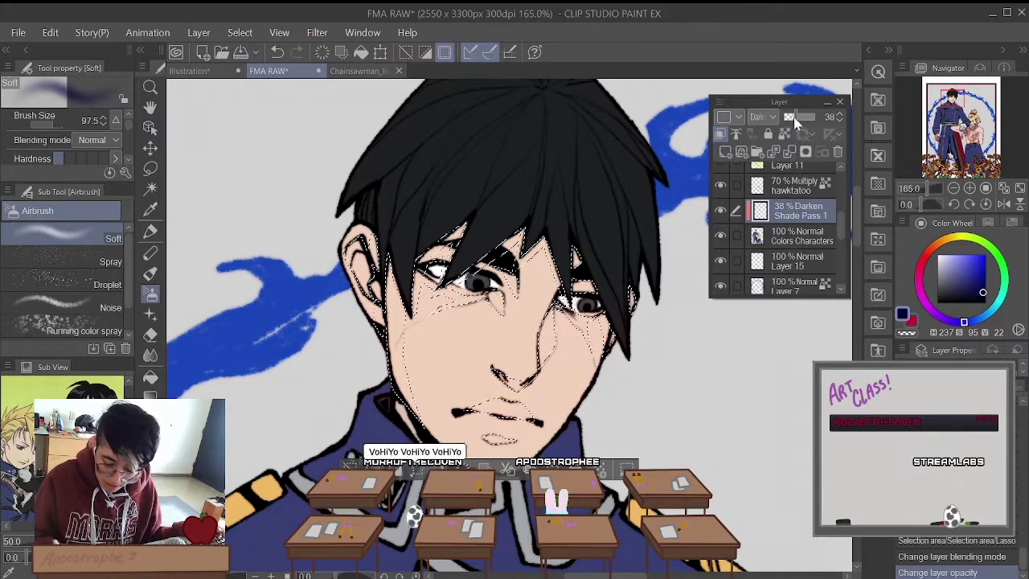
click(839, 120)
click(839, 120)
click(838, 120)
click(839, 120)
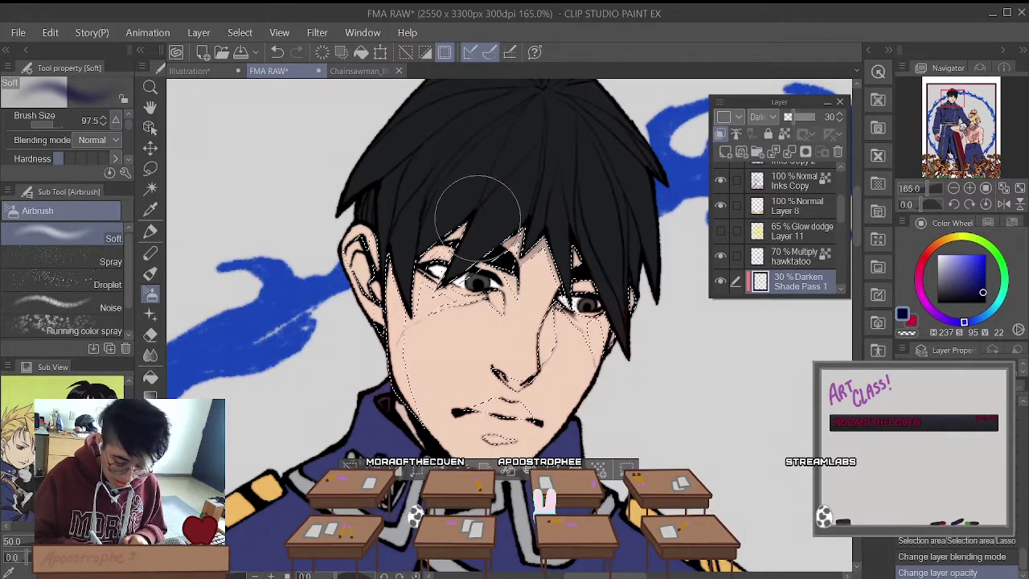
Step: Airbrush soft dark blue shading into the selected areas along the cheek, under the bangs, beside the nose and on the lips
drag(376, 310, 358, 384)
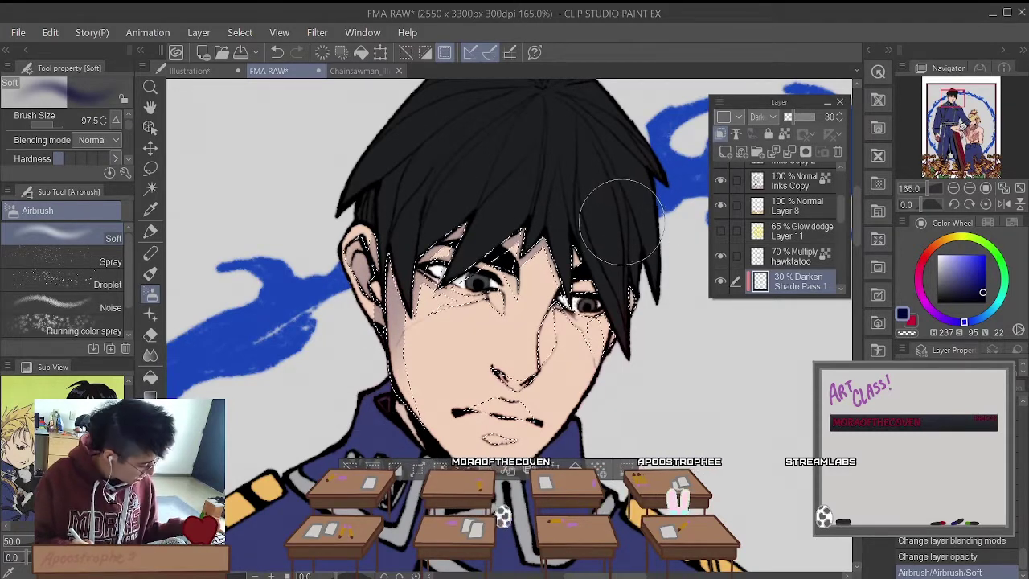
key(ctrl+z)
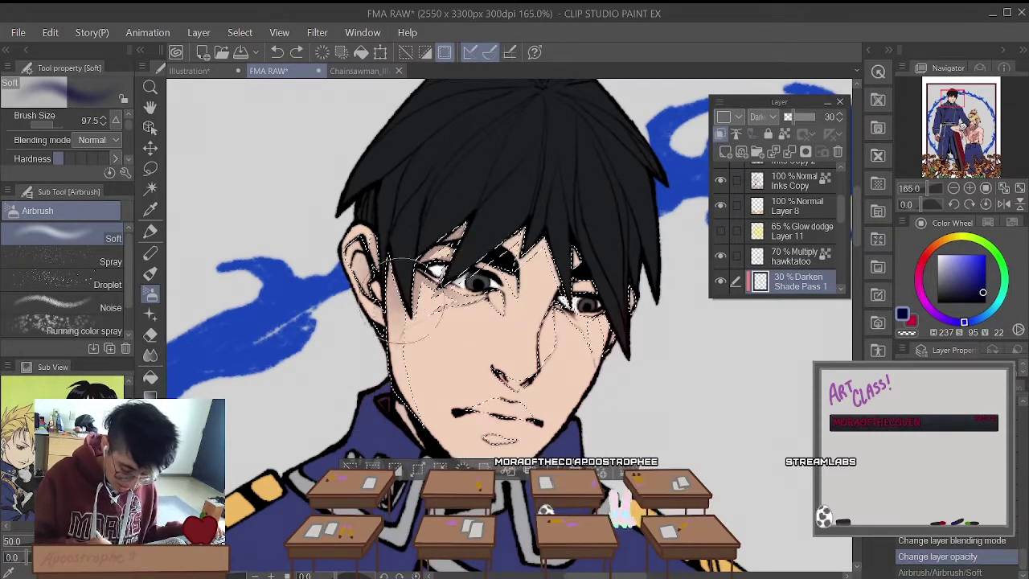
key(ctrl+y)
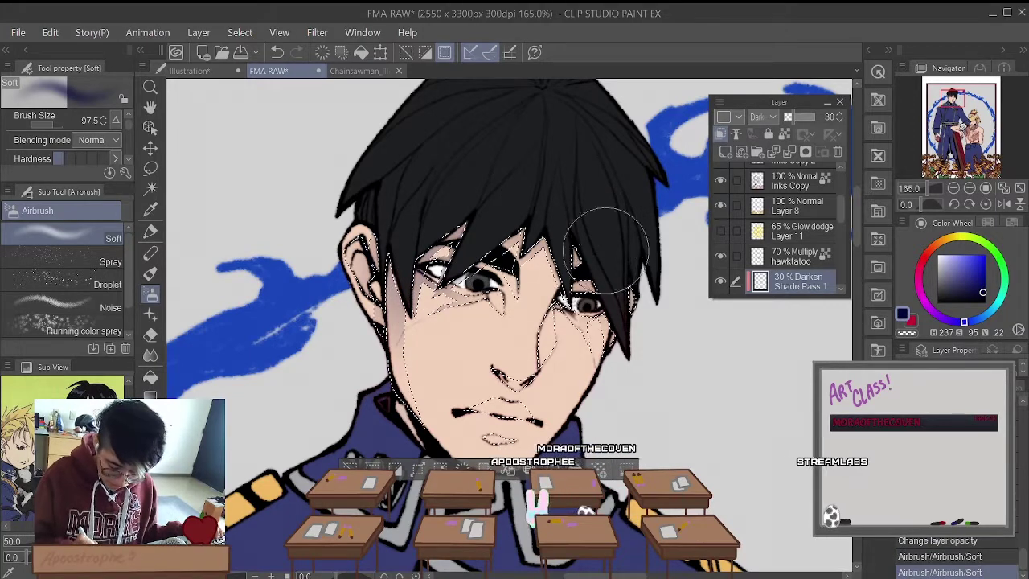
mouse_move(607, 251)
mouse_down()
mouse_move(573, 299)
mouse_move(643, 321)
mouse_up()
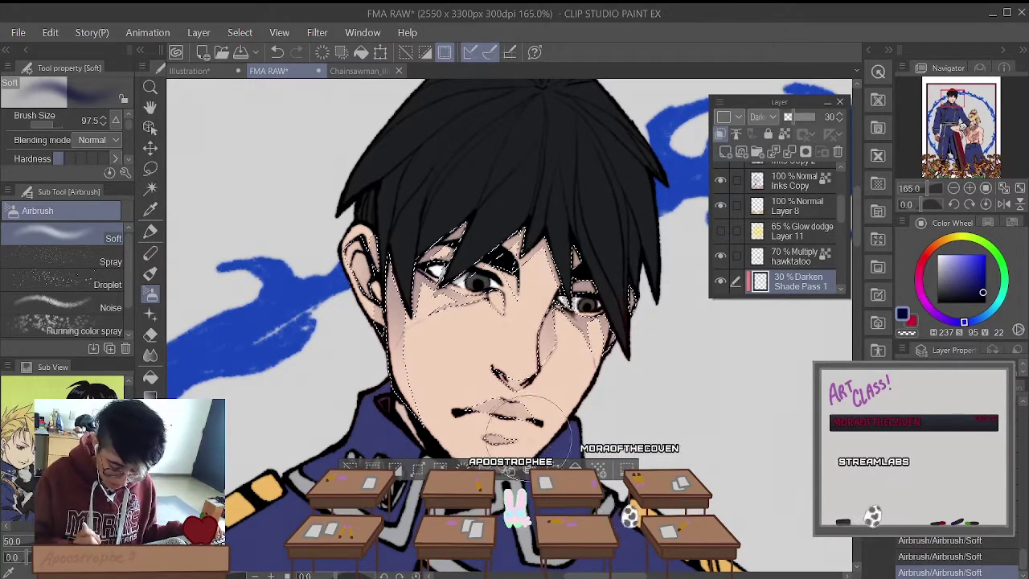
Step: Set the airbrush size to 58.9 and add more shading across the selected lip area
scroll(552, 392, down, 3)
scroll(549, 385, up, 5)
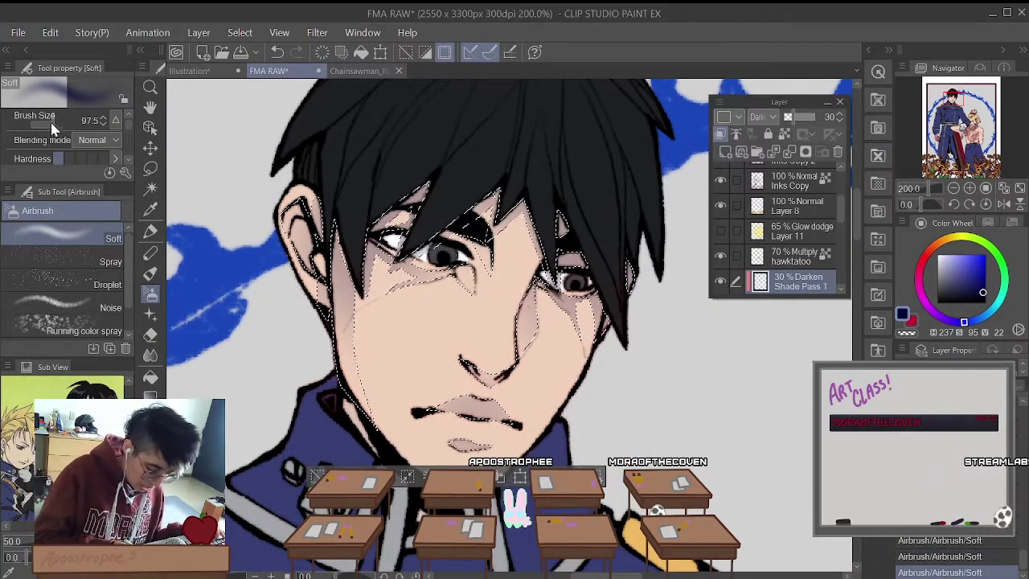
drag(52, 128, 46, 127)
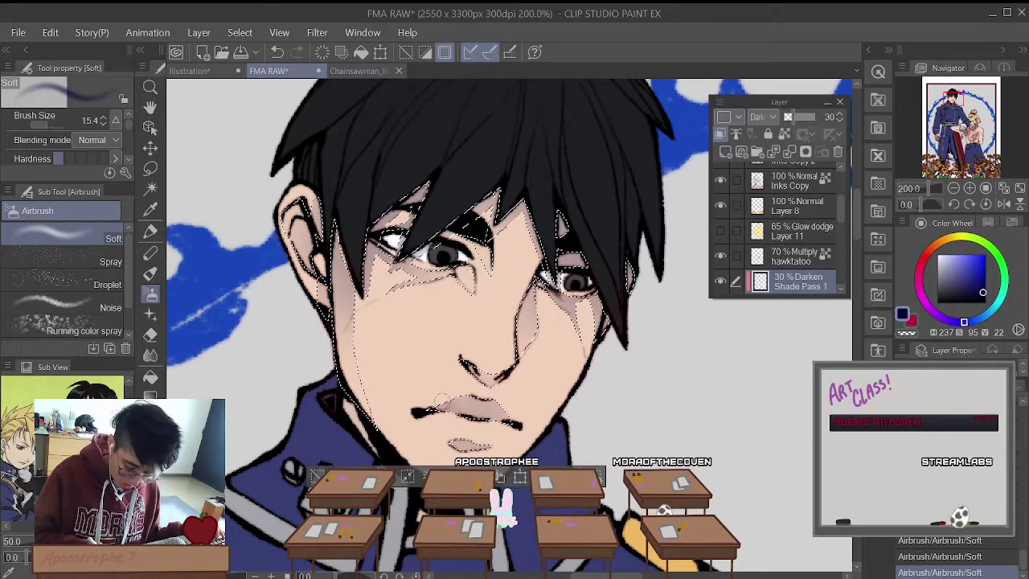
key(ctrl+z)
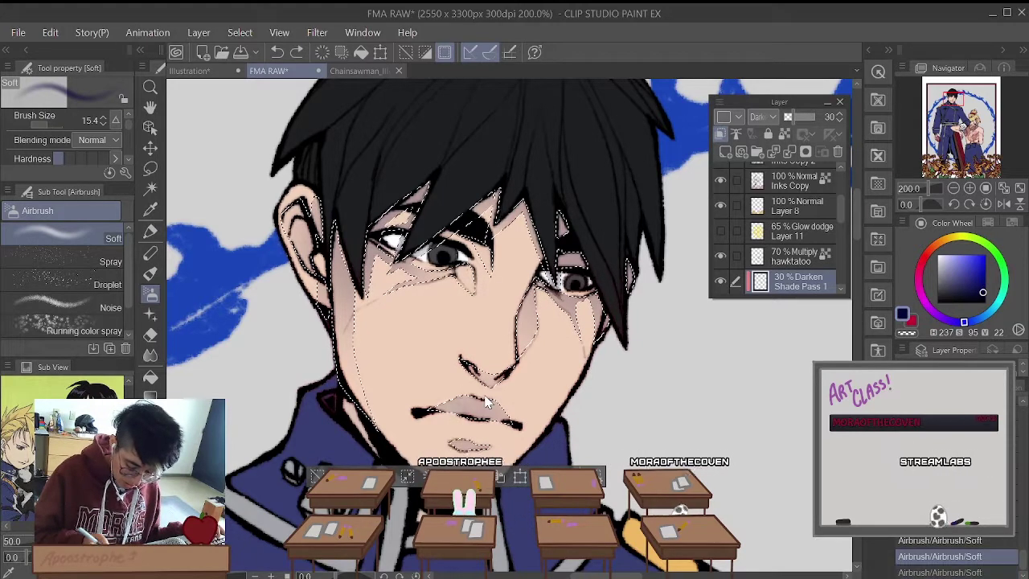
click(52, 126)
drag(466, 415, 515, 421)
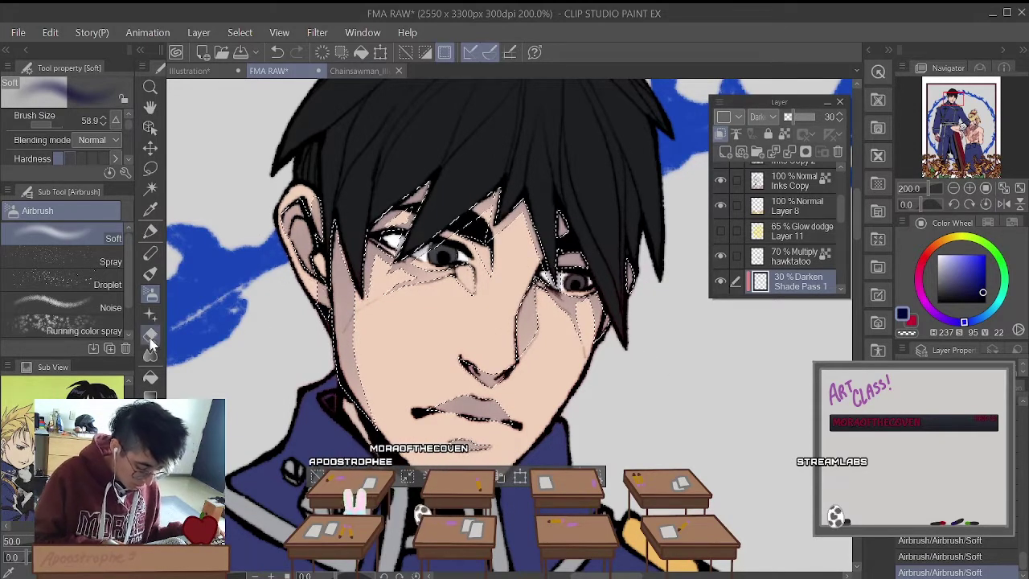
Step: Switch the airbrush to the transparent color, and deselect the shaded face areas
click(914, 333)
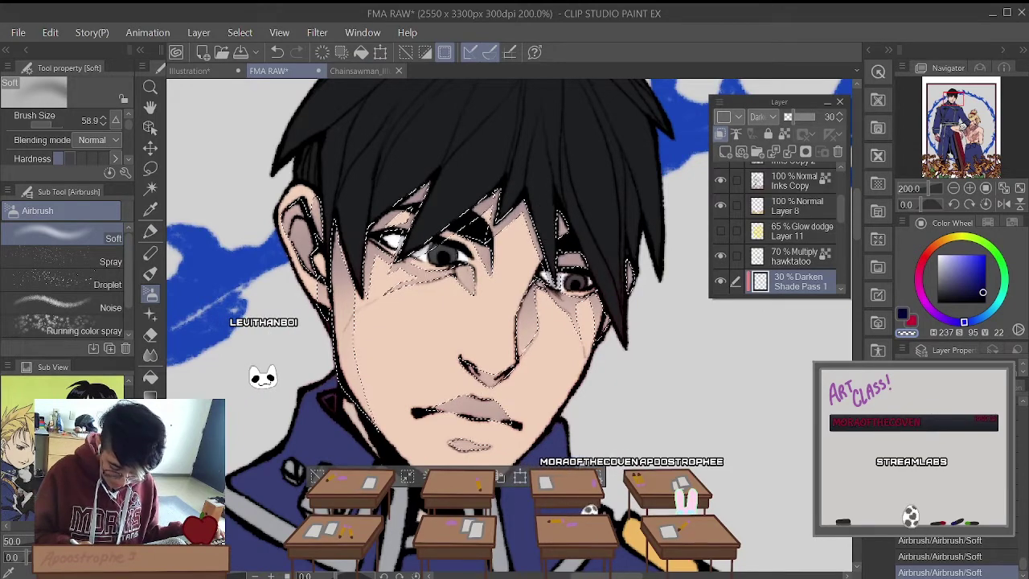
scroll(391, 383, down, 2)
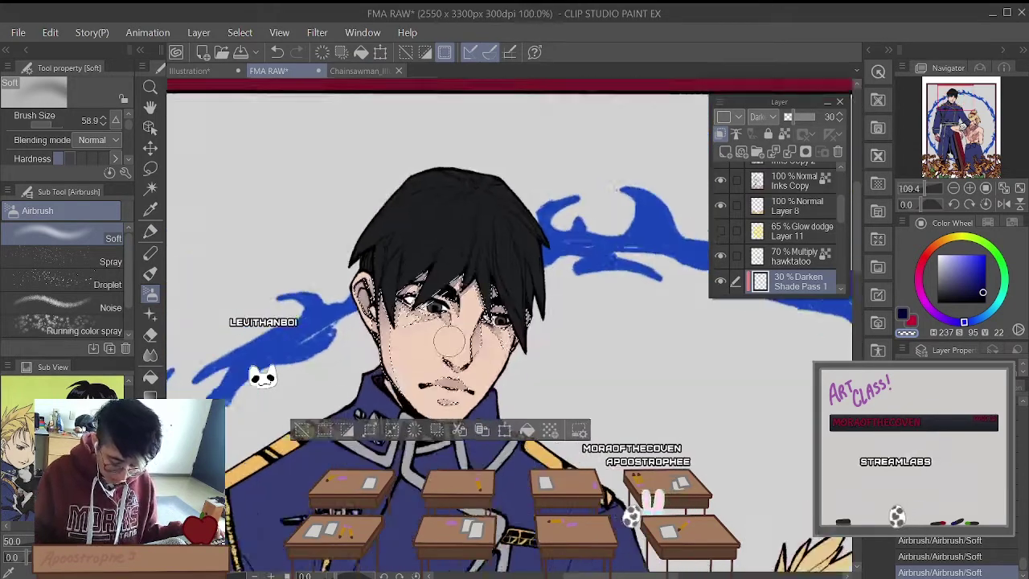
scroll(392, 384, up, 1)
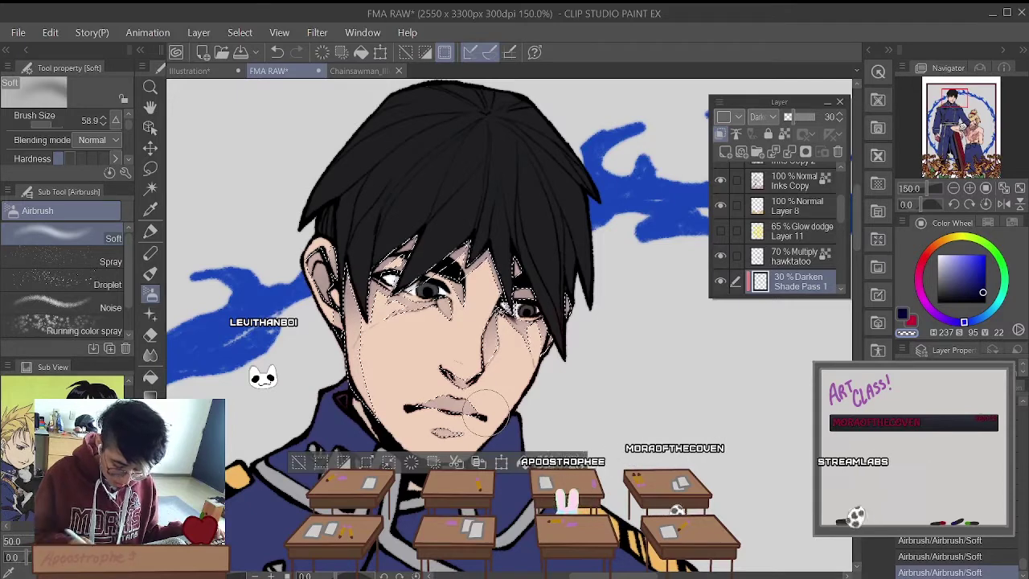
click(239, 32)
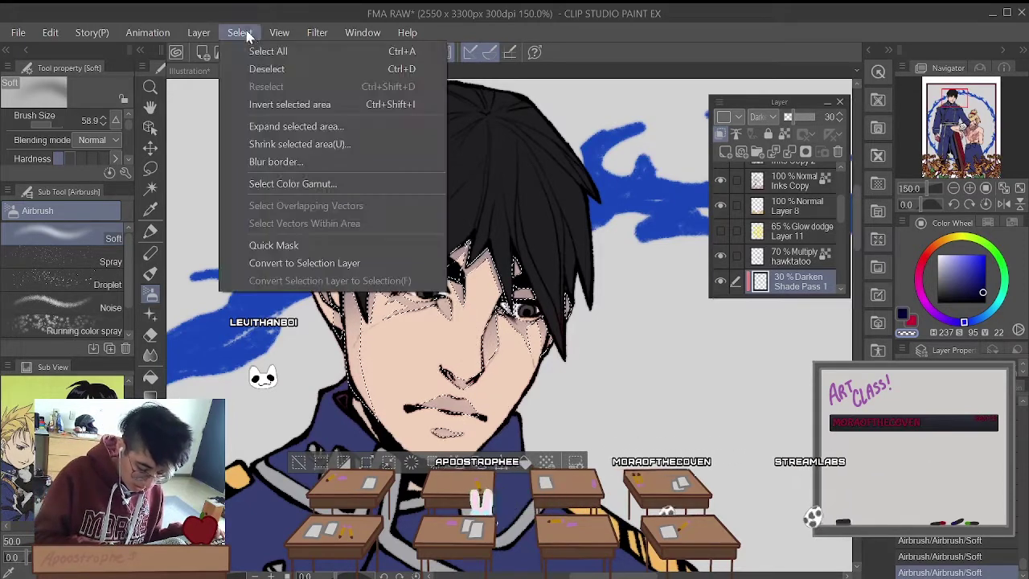
click(267, 67)
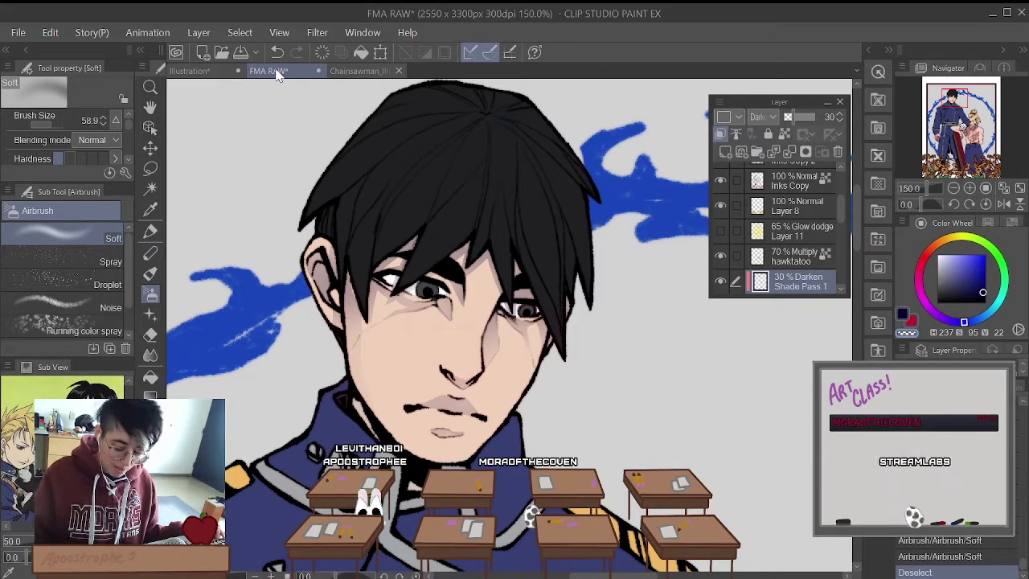
Step: Lock the transparent pixels of the Shade Pass 1 layer
scroll(438, 261, down, 2)
scroll(438, 261, down, 2)
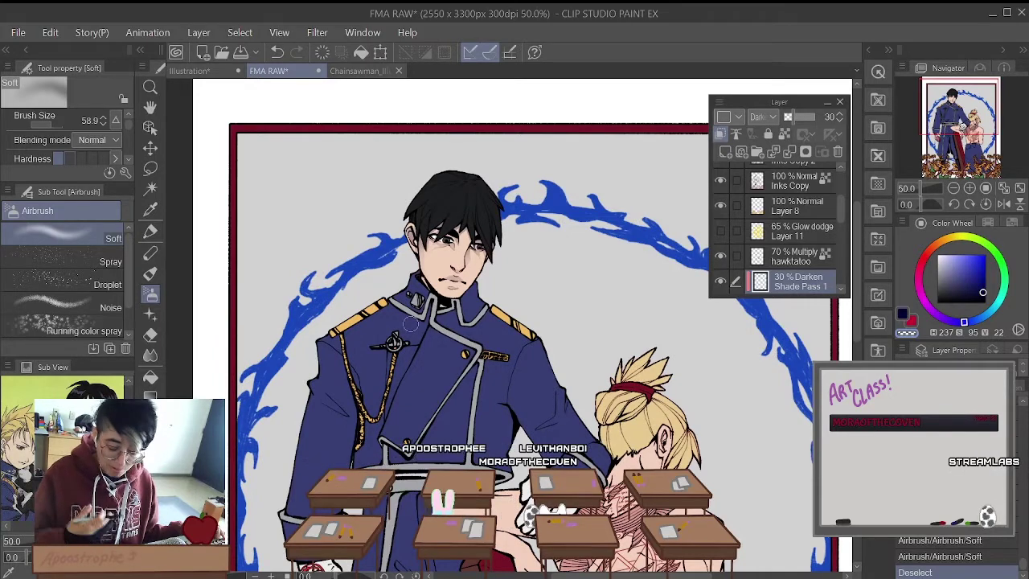
scroll(410, 322, up, 4)
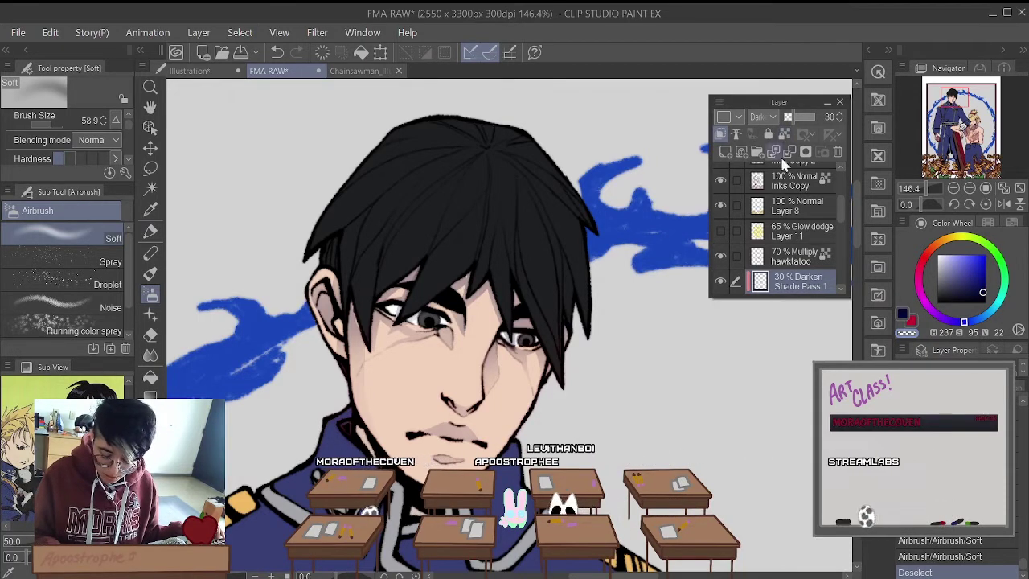
click(786, 134)
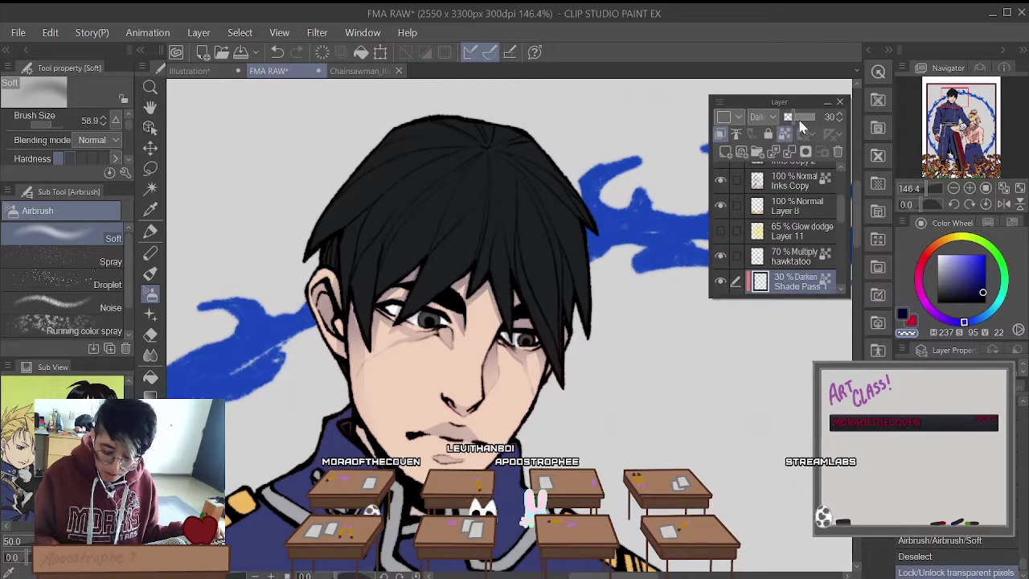
Step: Recolor the existing face shading dark red using the Milli pen marker at brush size 2000
click(915, 322)
drag(983, 278, 995, 276)
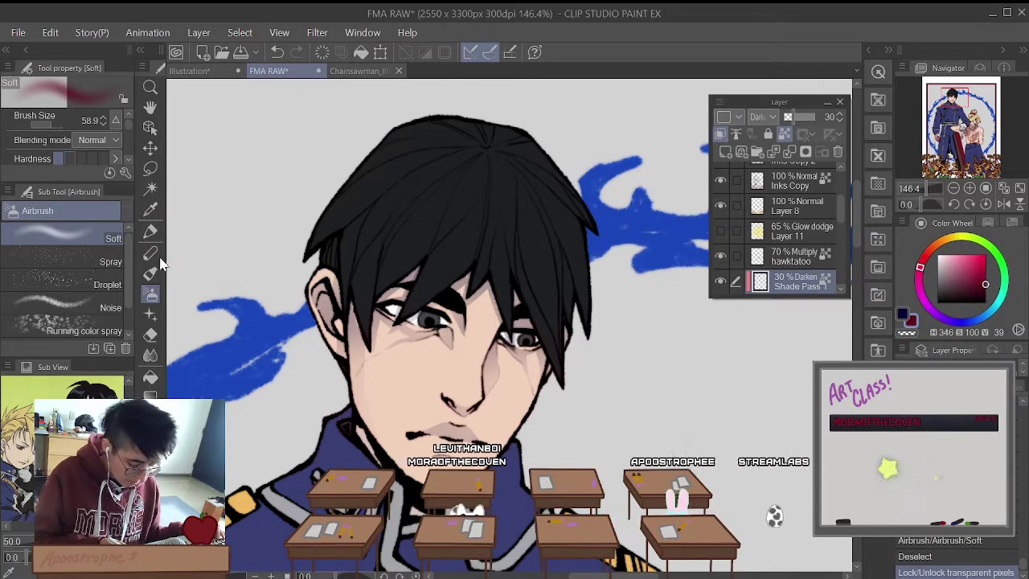
key(p)
click(103, 236)
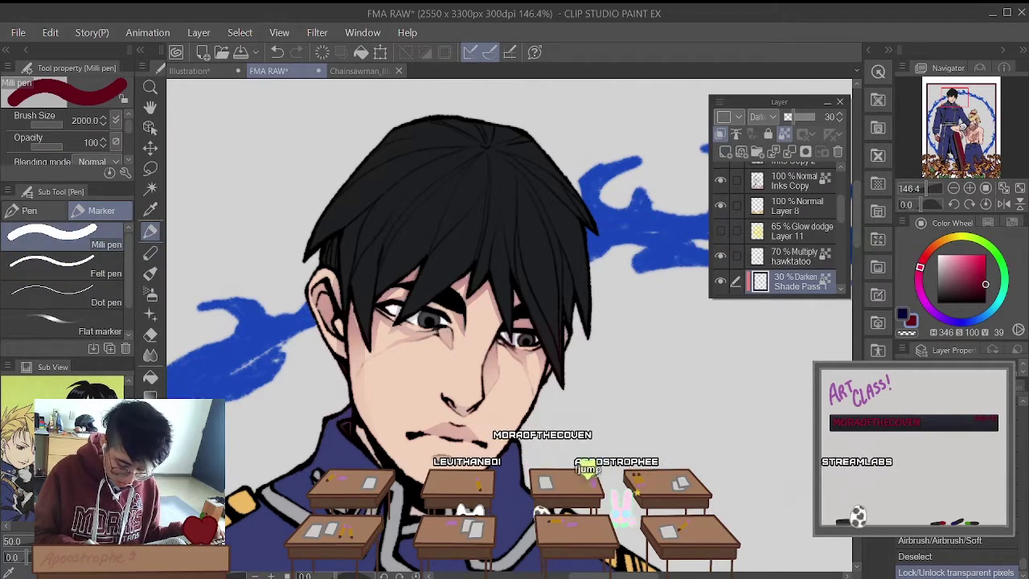
scroll(481, 418, down, 9)
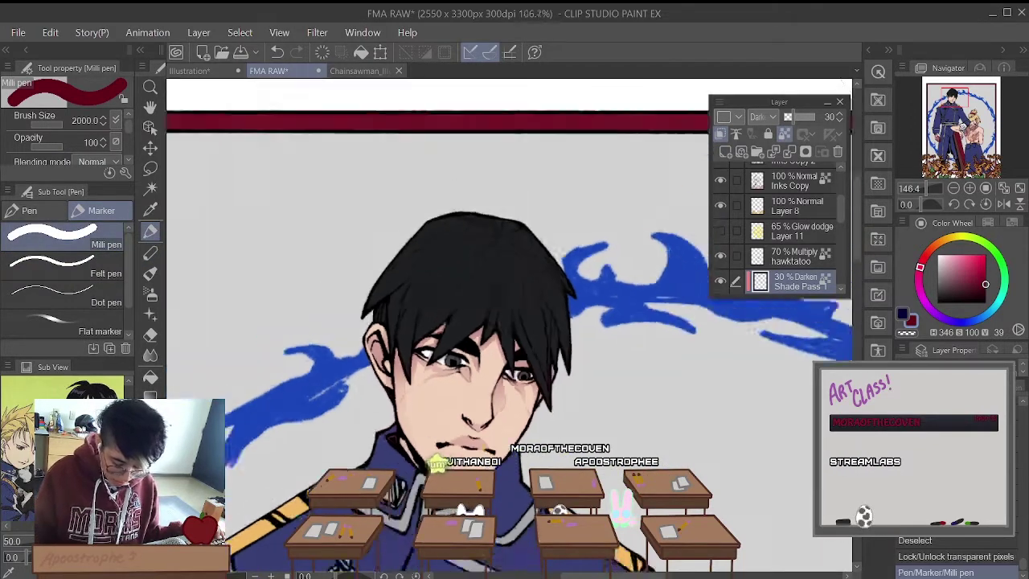
scroll(474, 411, up, 7)
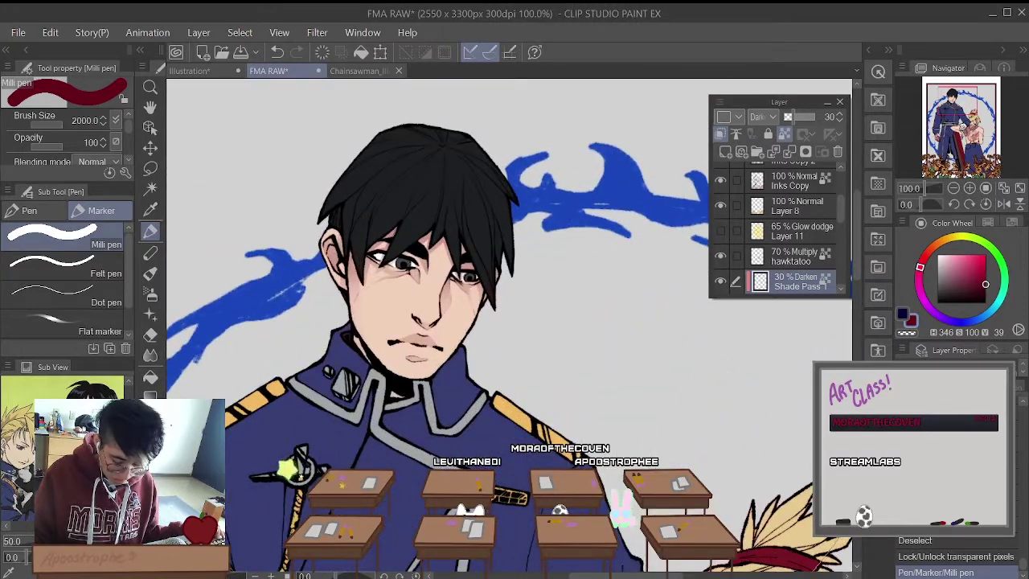
scroll(362, 241, up, 3)
scroll(314, 217, down, 1)
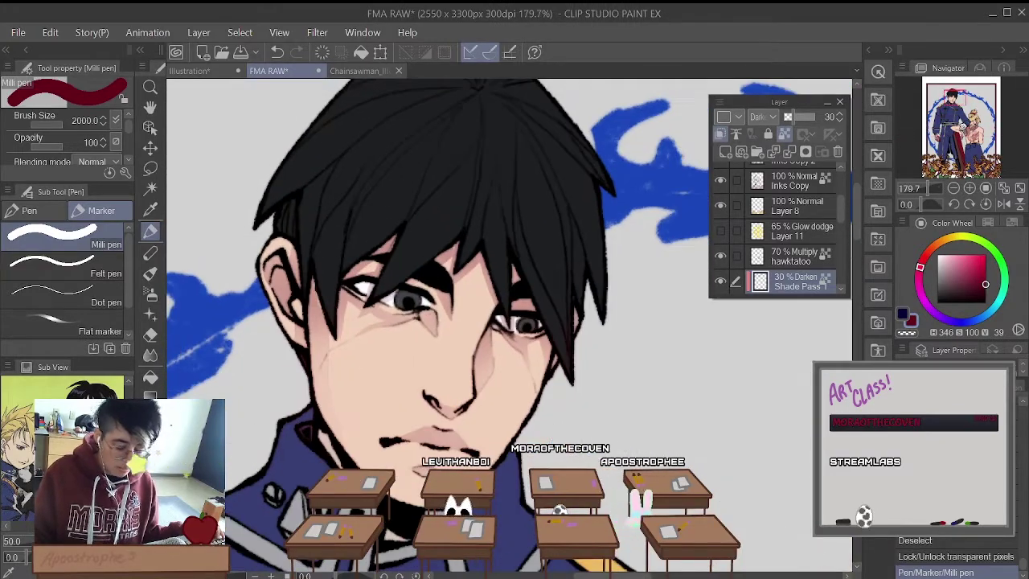
Step: Repaint the pixel-locked face shading dark blue with the large Milli pen marker
click(903, 316)
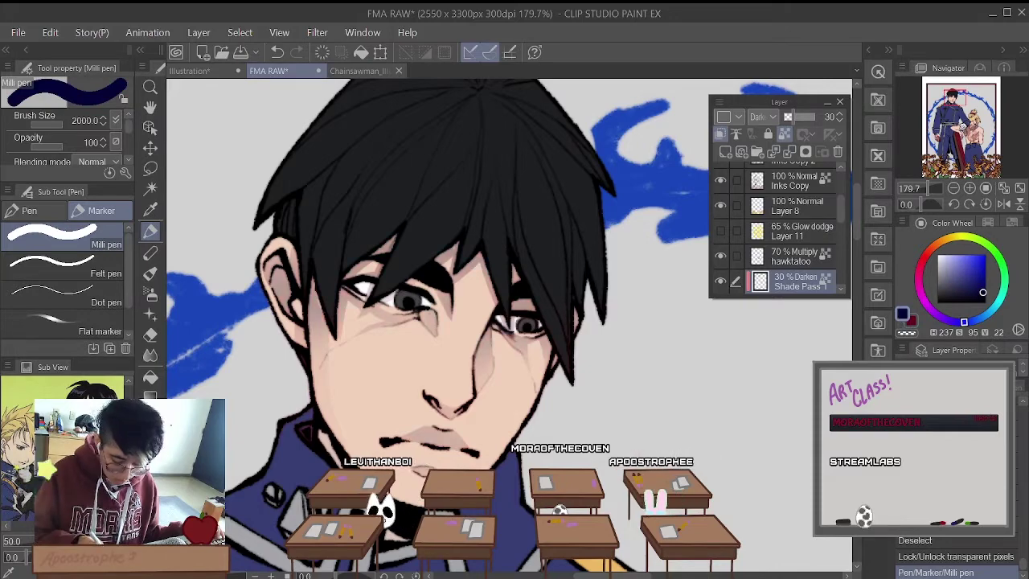
click(533, 387)
scroll(534, 386, down, 5)
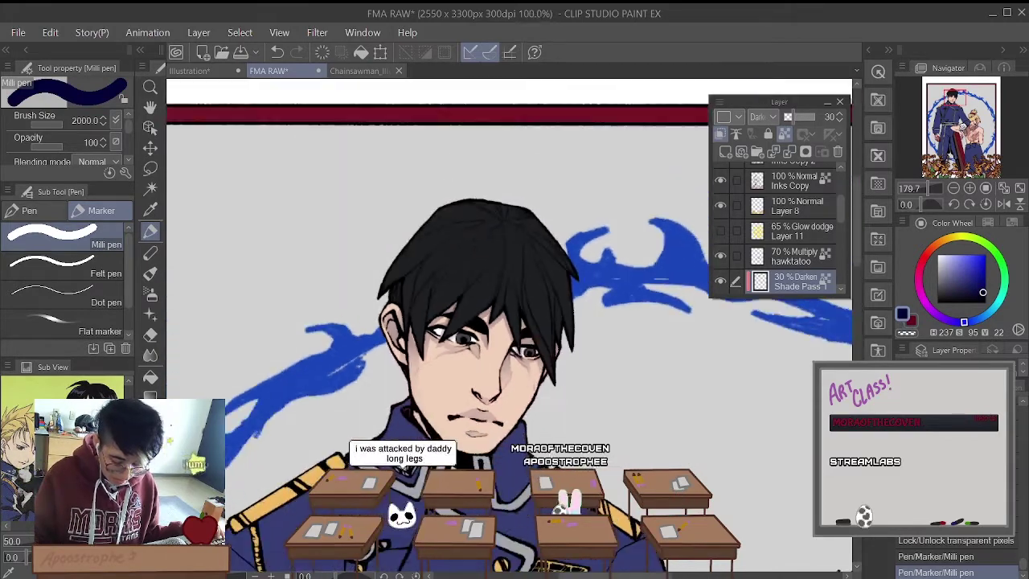
scroll(515, 369, down, 10)
scroll(514, 369, up, 10)
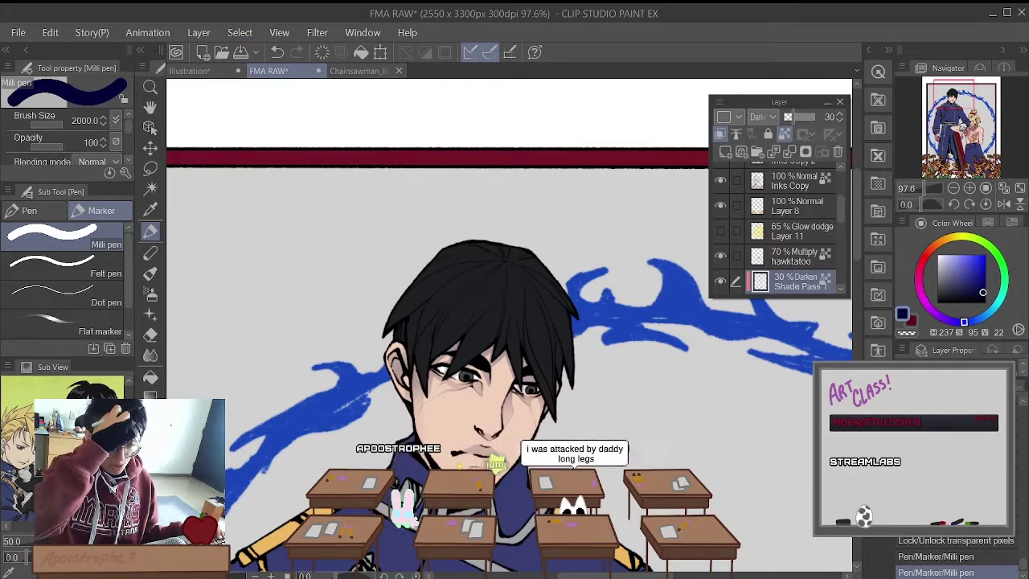
Step: Lasso the shadowed neck area between the jaw and collar, plus the small gap inside the collar opening
click(150, 294)
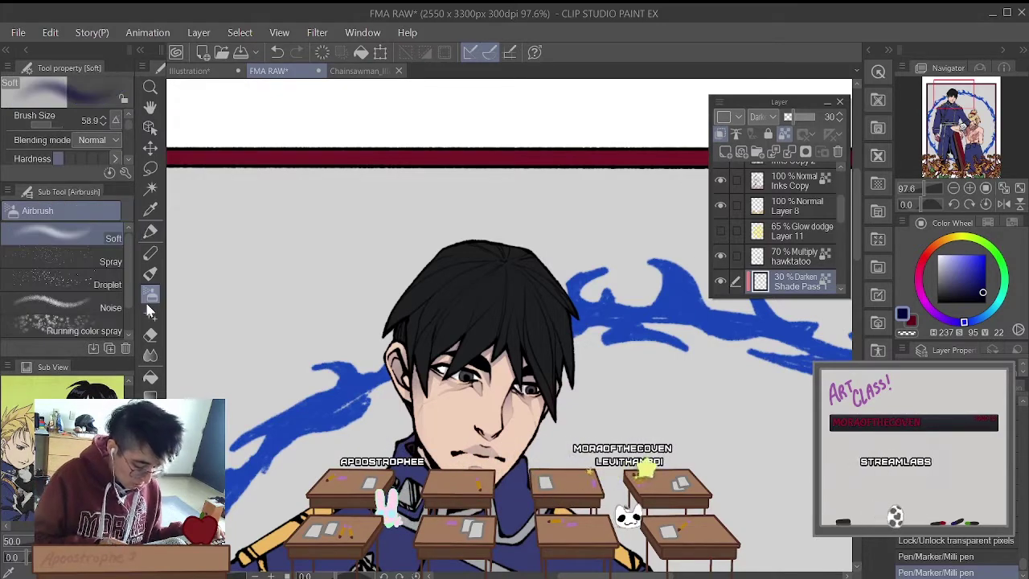
scroll(242, 306, down, 10)
scroll(300, 351, up, 6)
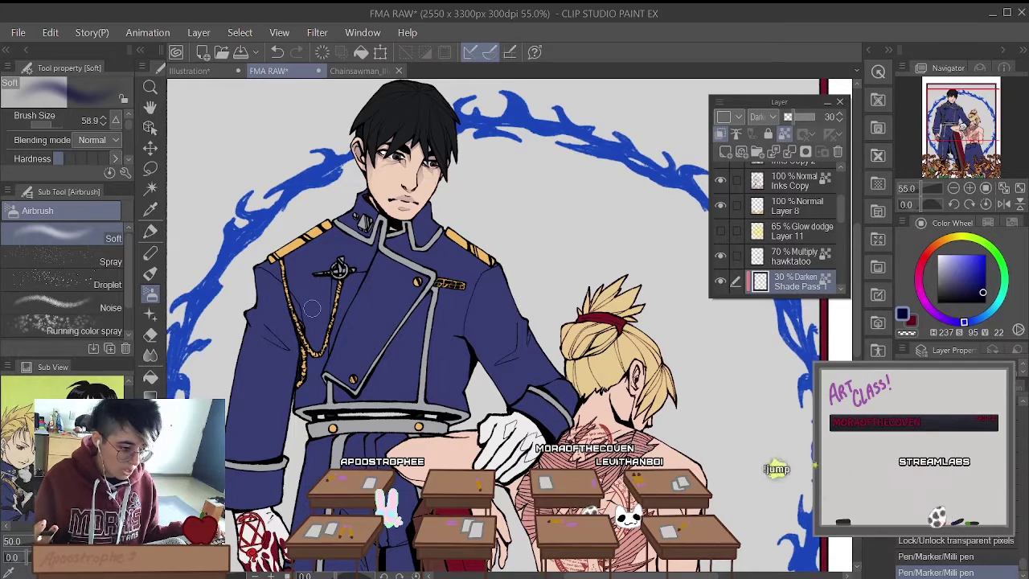
click(150, 170)
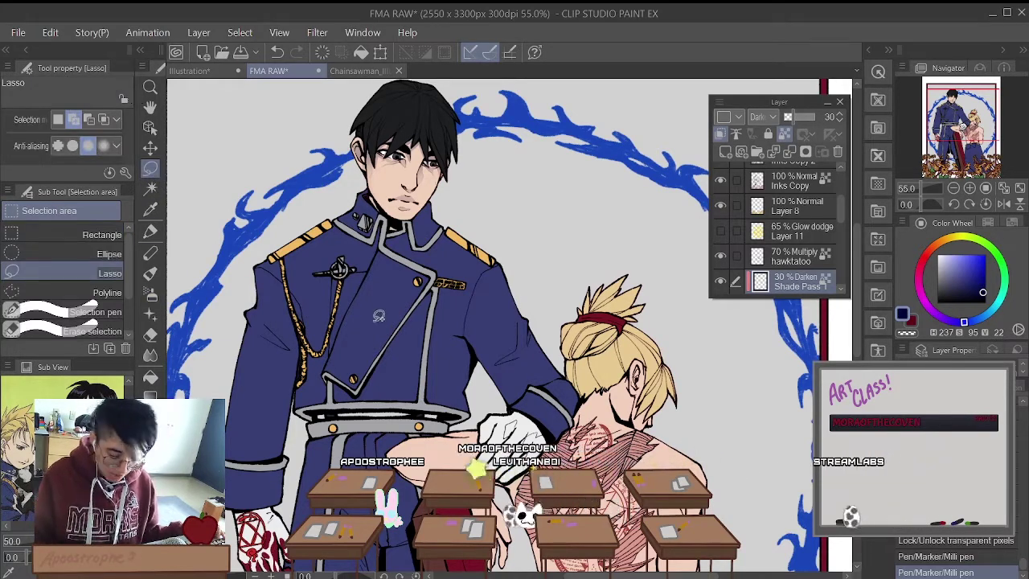
scroll(366, 261, up, 4)
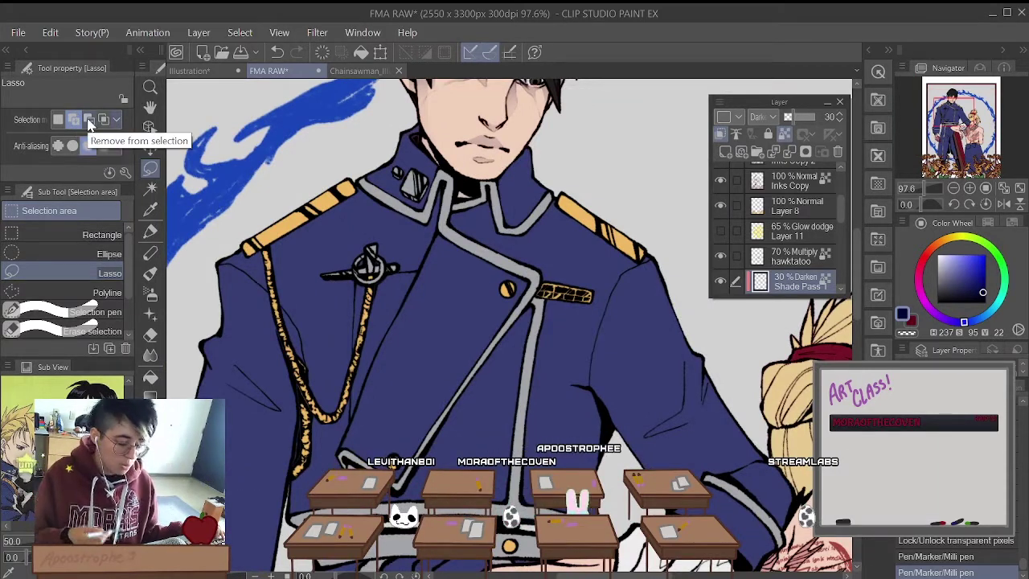
scroll(306, 329, down, 4)
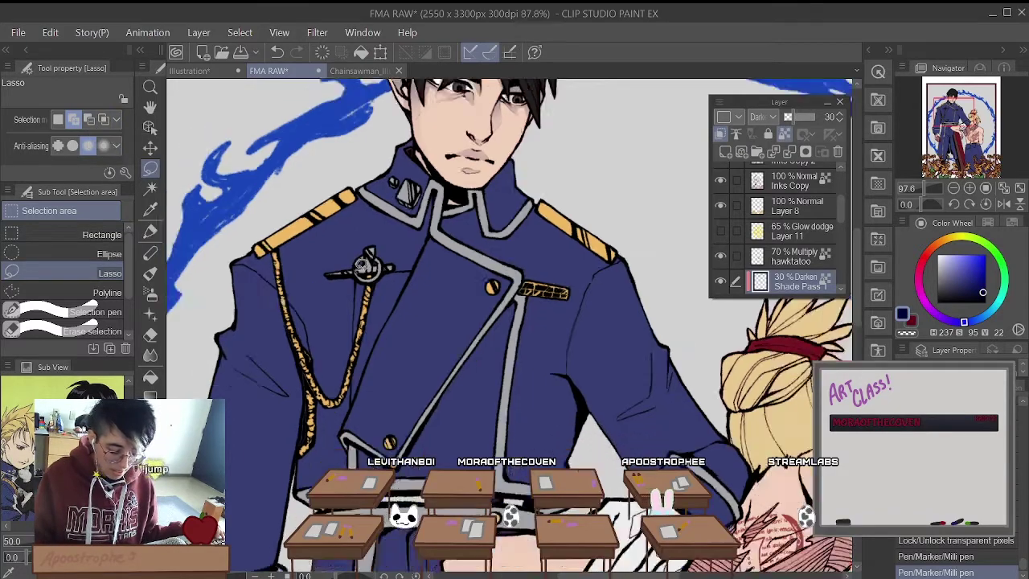
scroll(452, 143, up, 4)
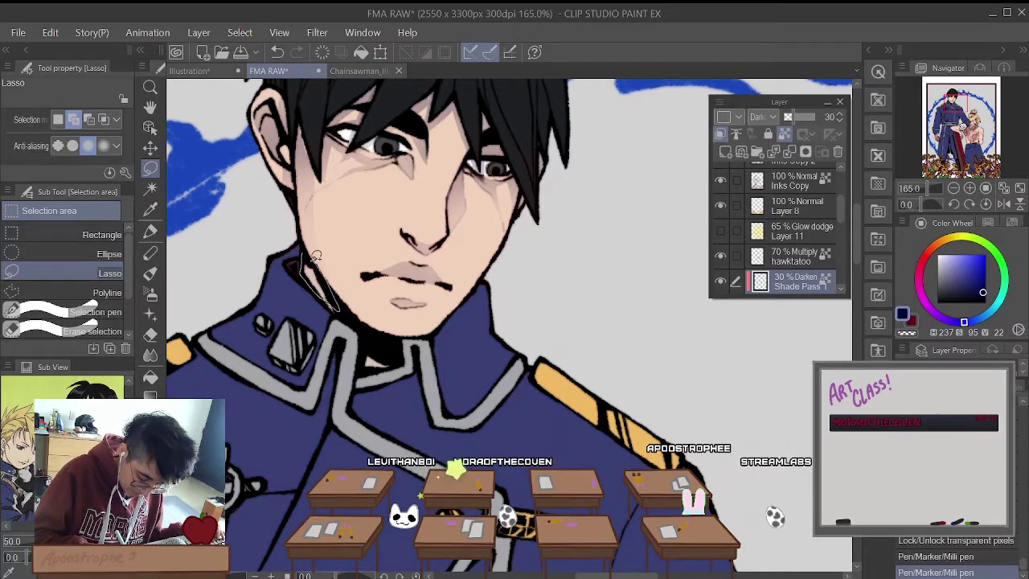
drag(315, 256, 315, 257)
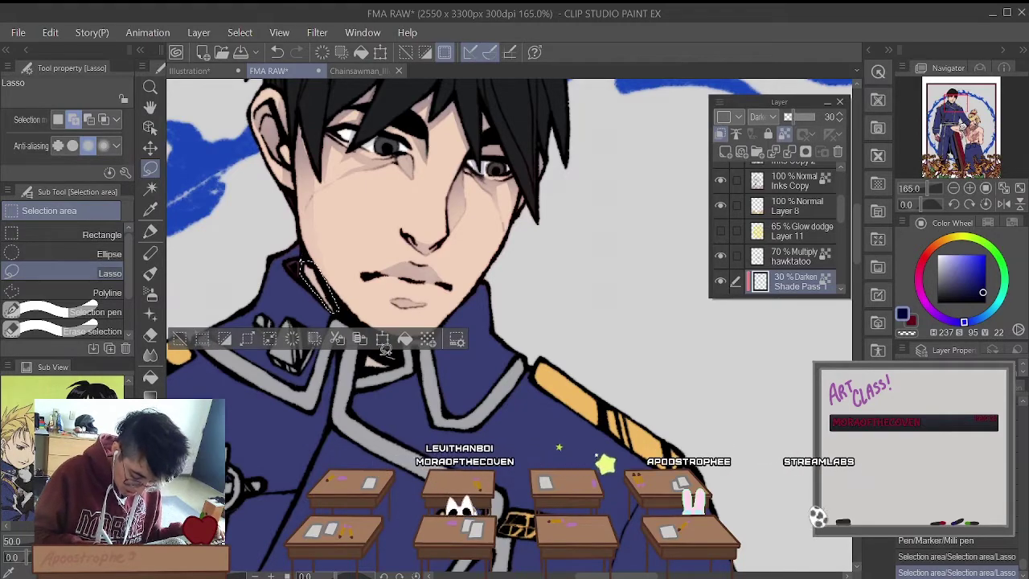
mouse_move(394, 350)
mouse_down()
mouse_move(399, 336)
mouse_move(366, 318)
mouse_move(478, 322)
mouse_up()
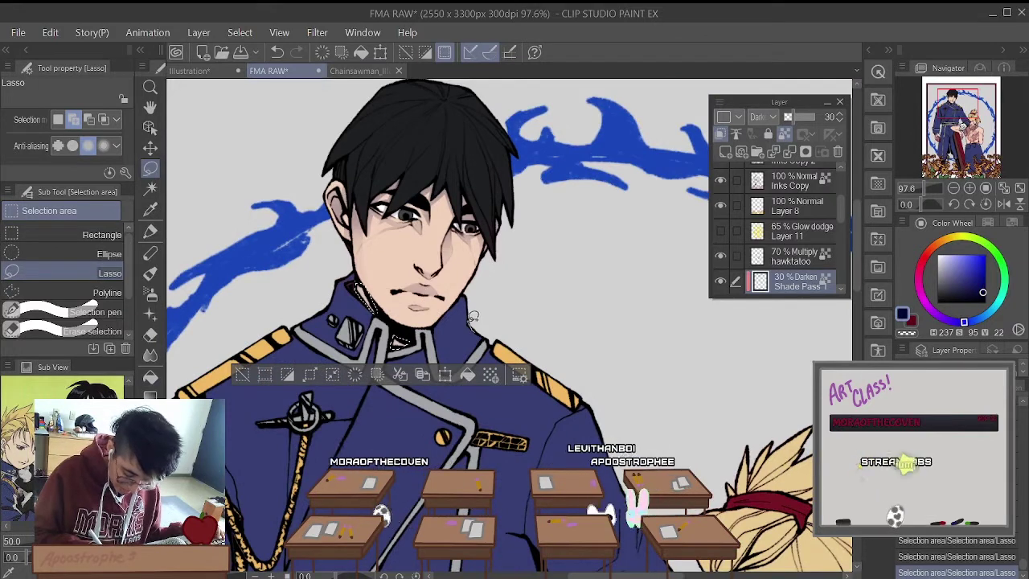
Step: Add fold shadow shapes on both sides of the man's blue collar to the lasso selection
drag(478, 323, 473, 344)
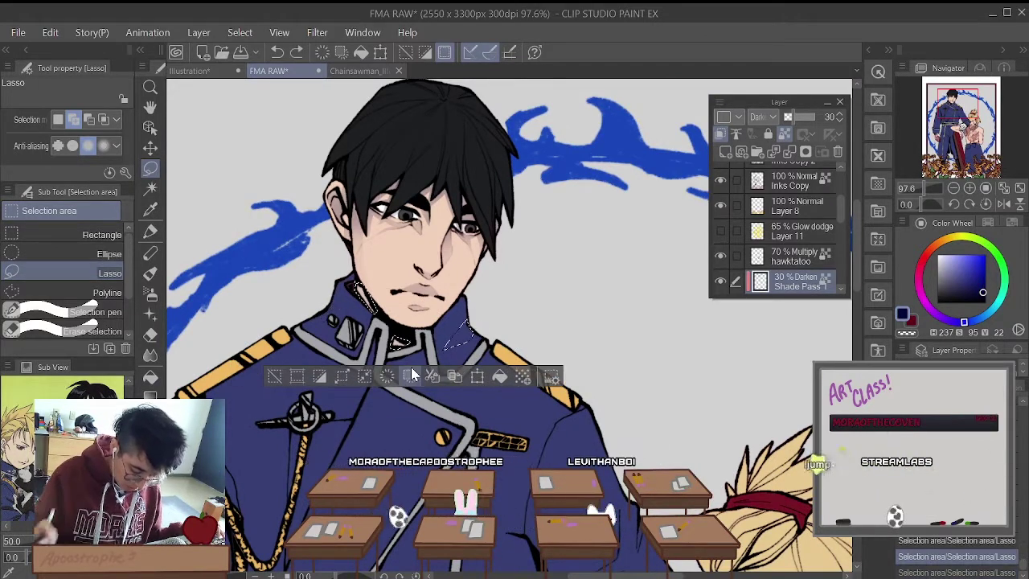
scroll(407, 355, up, 1)
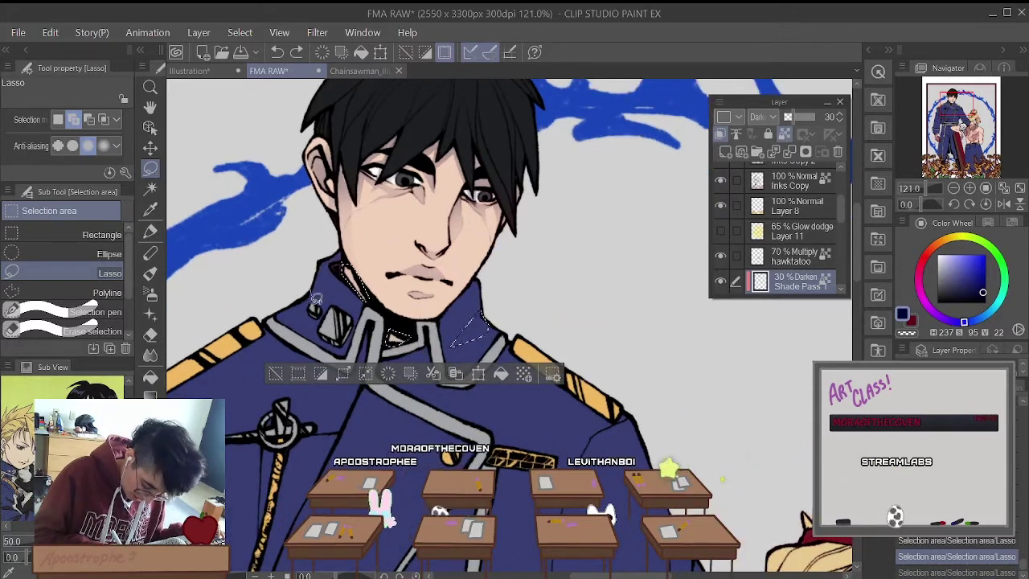
mouse_move(313, 311)
mouse_down()
mouse_move(318, 299)
mouse_move(328, 323)
mouse_up()
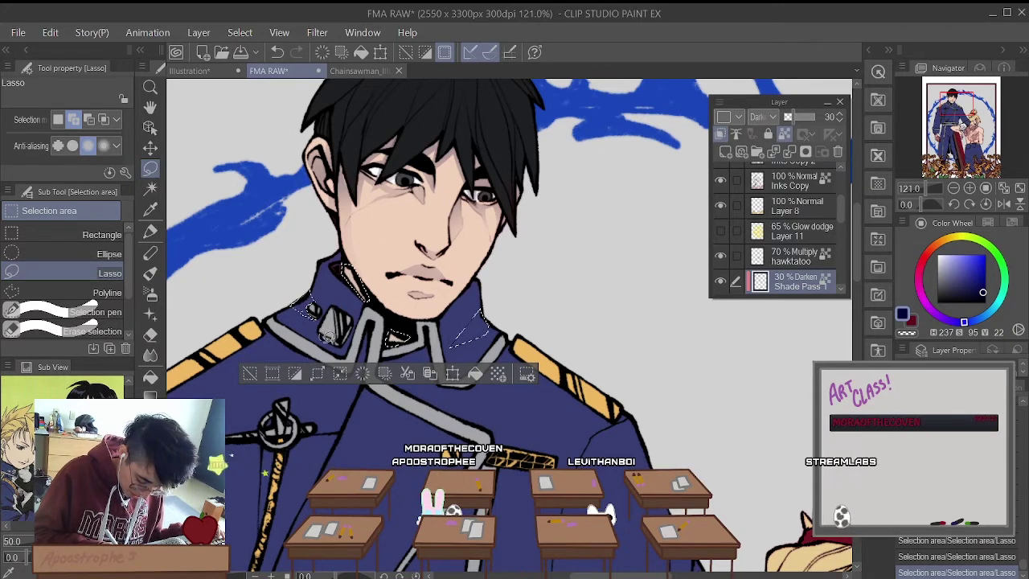
Step: Try to add the area around the diamond-shaped collar pin to the lasso selection
drag(349, 340, 345, 348)
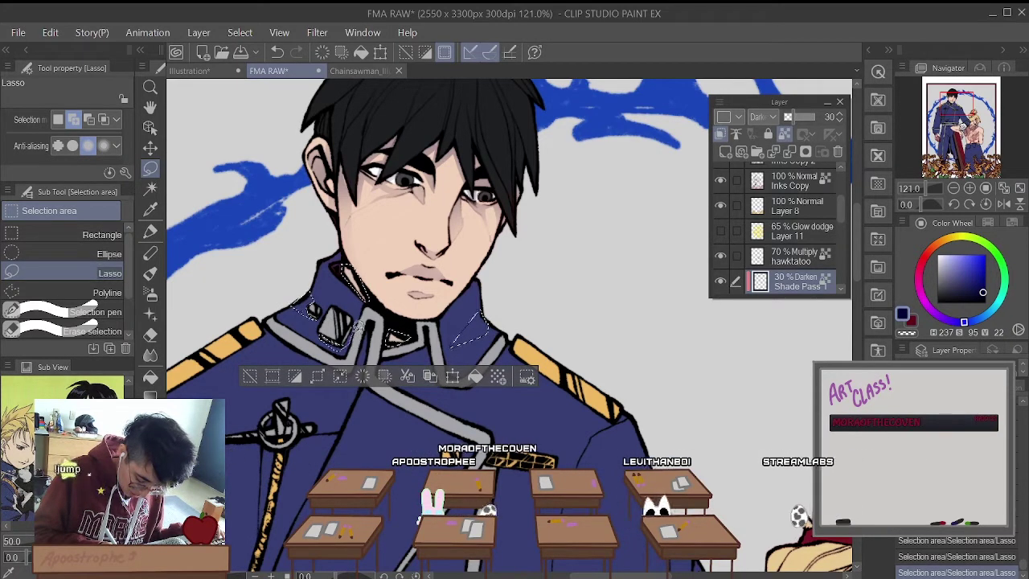
key(ctrl+z)
key(ctrl+z)
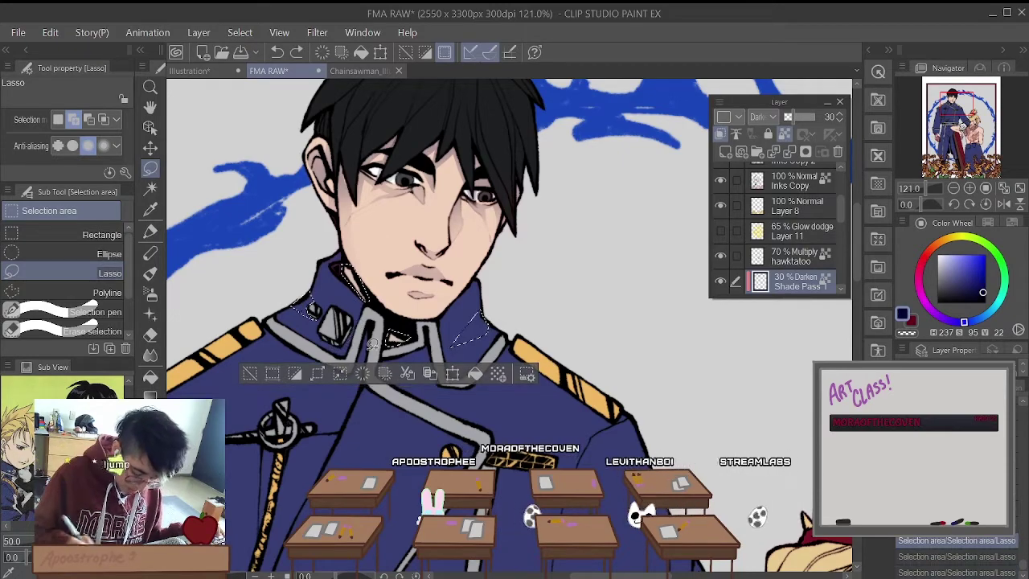
Step: Add the cast shadows on the jacket beneath both halves of the gray collar trim to the lasso selection
scroll(337, 291, down, 4)
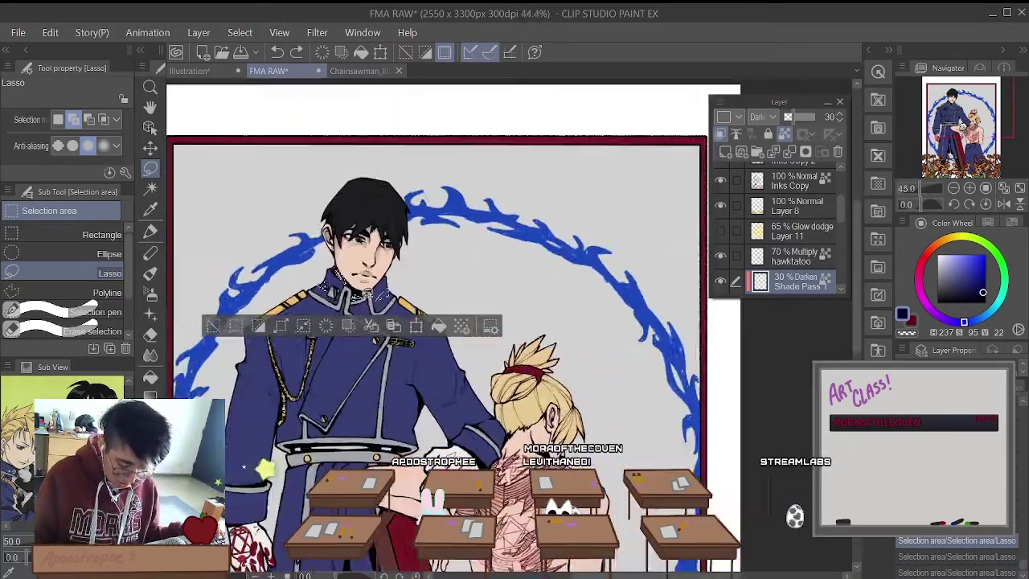
scroll(348, 344, up, 11)
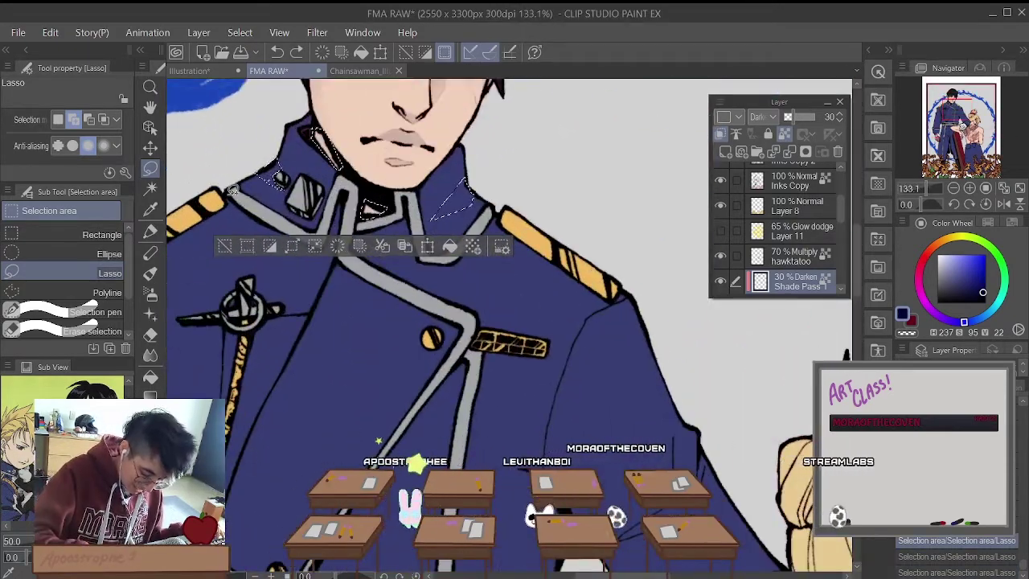
mouse_move(256, 219)
mouse_down()
mouse_move(304, 255)
mouse_move(323, 265)
mouse_move(337, 253)
mouse_move(340, 261)
mouse_move(229, 192)
mouse_move(293, 244)
mouse_move(331, 260)
mouse_move(344, 232)
mouse_up()
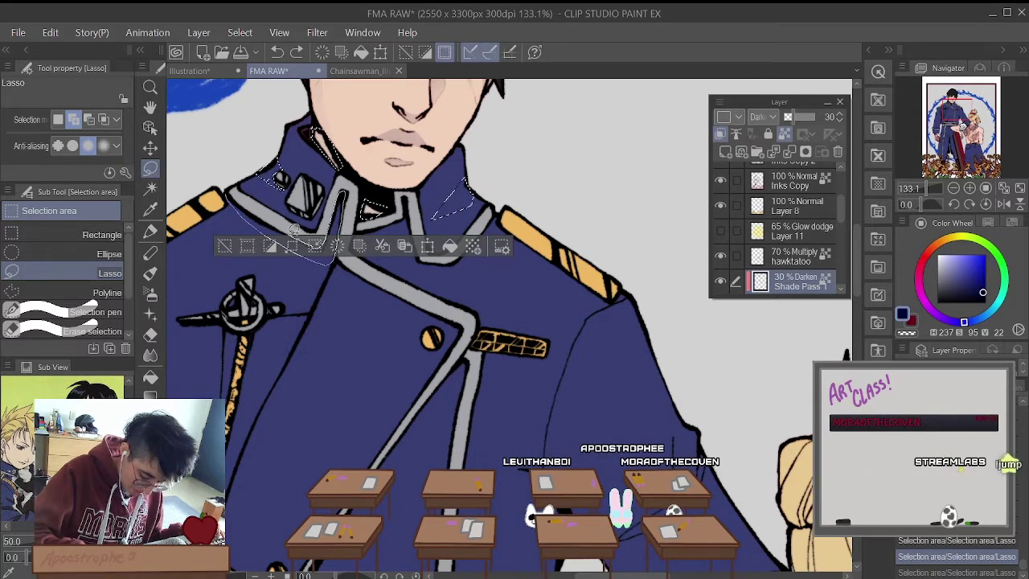
drag(231, 190, 233, 191)
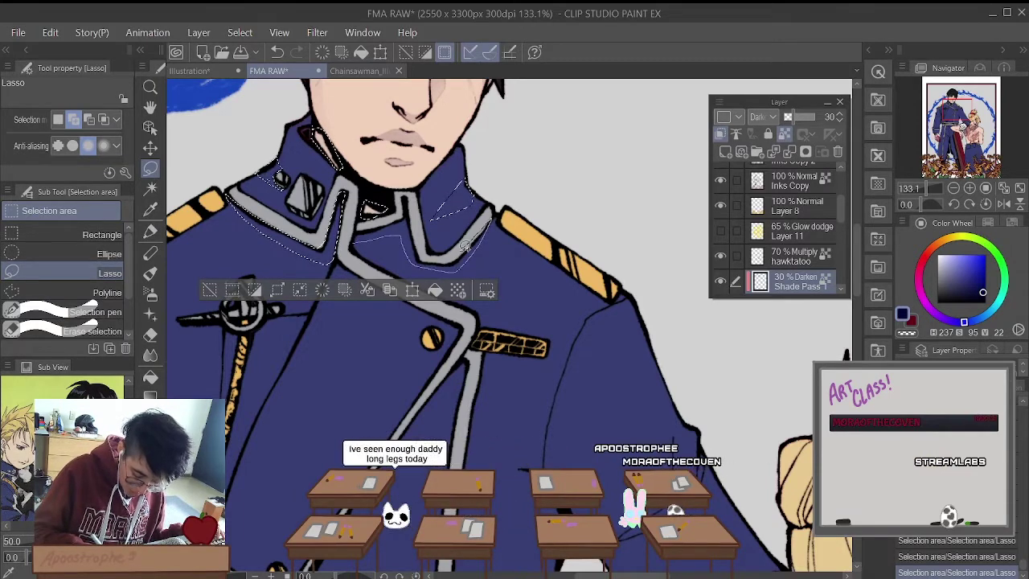
mouse_move(418, 218)
mouse_down()
mouse_move(407, 192)
mouse_move(405, 211)
mouse_move(356, 238)
mouse_up()
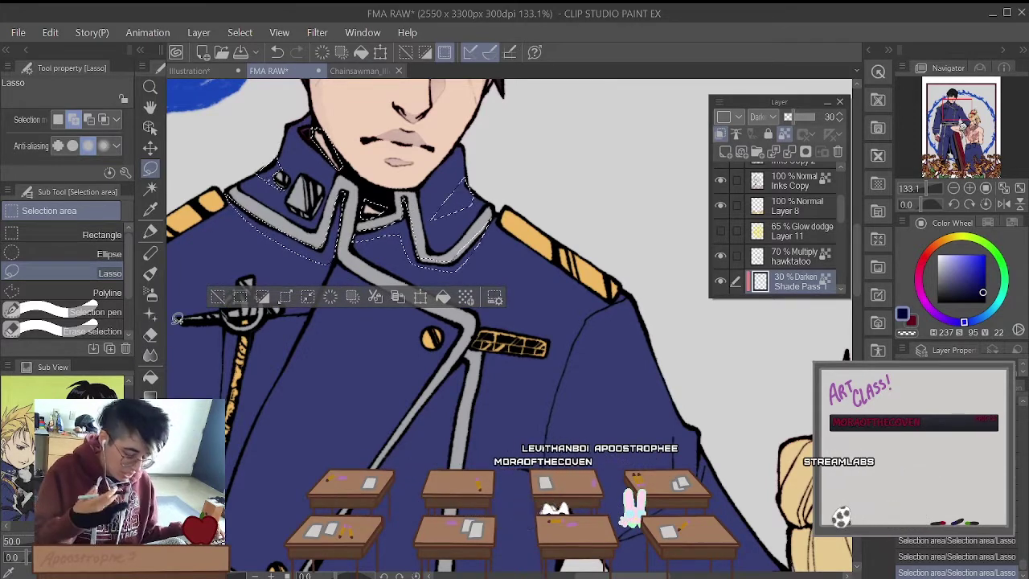
click(91, 119)
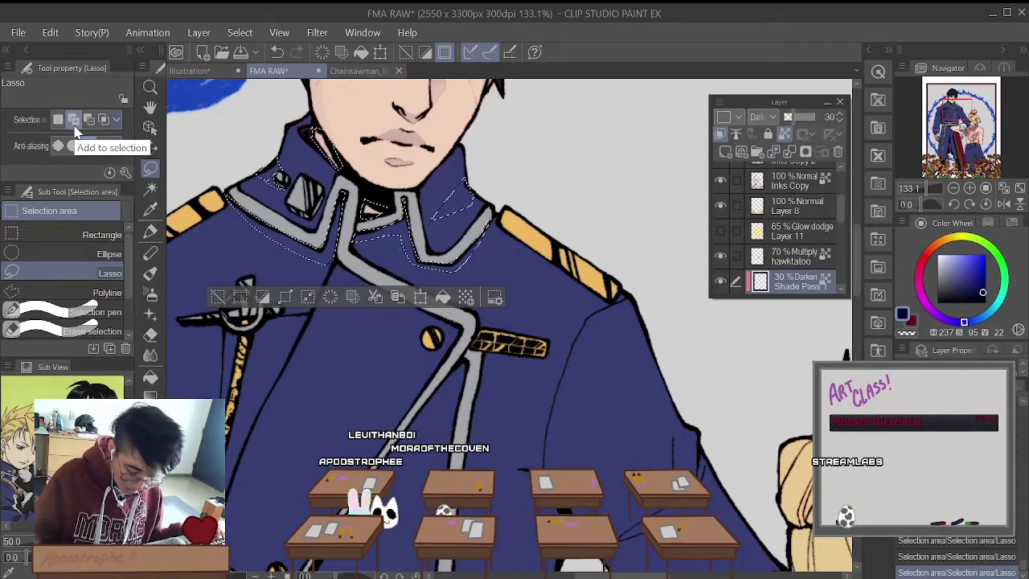
Step: Add a shadow shape along the jacket's sleeve seam beside the name bar, down to the armpit fold, to the selection
scroll(193, 141, down, 10)
scroll(321, 205, up, 6)
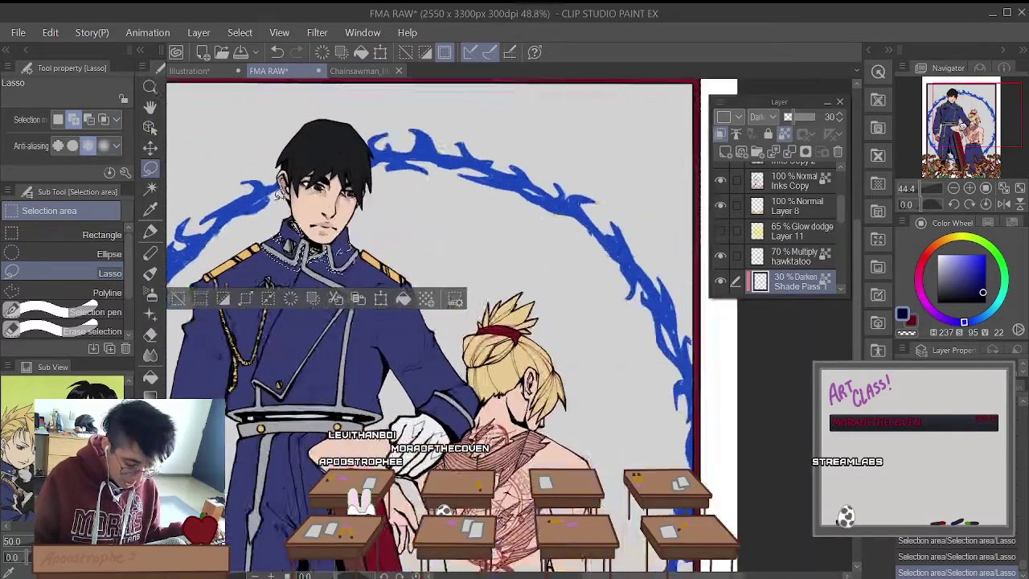
scroll(503, 423, up, 4)
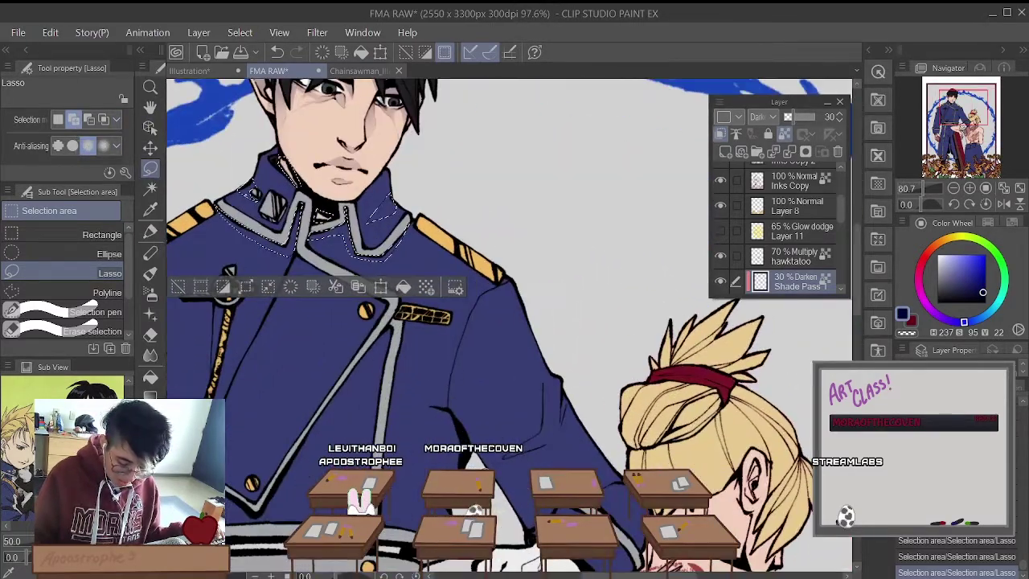
scroll(474, 415, down, 4)
scroll(450, 403, up, 4)
scroll(449, 403, up, 2)
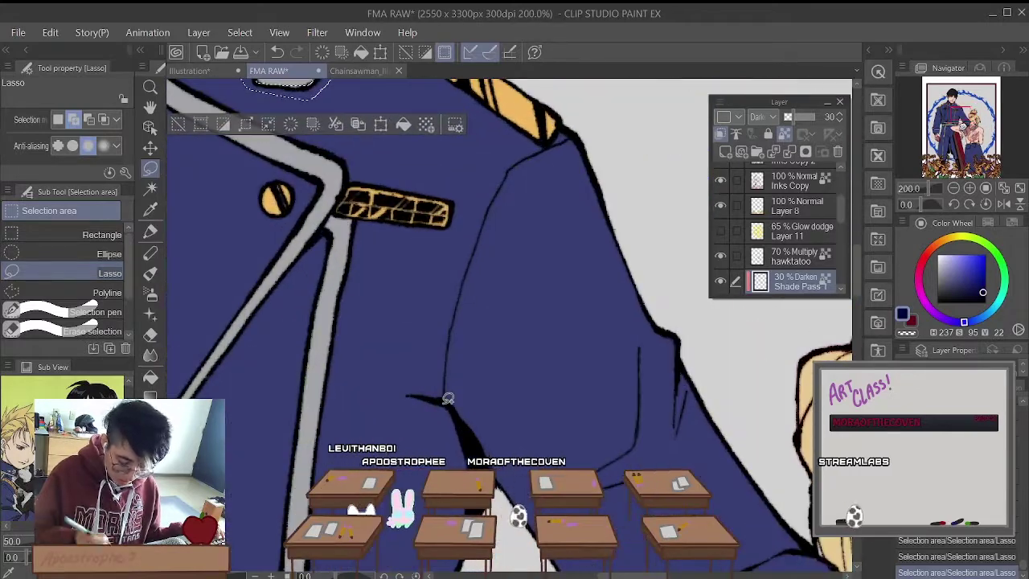
mouse_move(450, 400)
mouse_down()
mouse_move(407, 391)
mouse_move(377, 364)
mouse_move(424, 354)
mouse_move(437, 369)
mouse_move(454, 261)
mouse_move(470, 230)
mouse_move(450, 399)
mouse_up()
scroll(480, 312, down, 3)
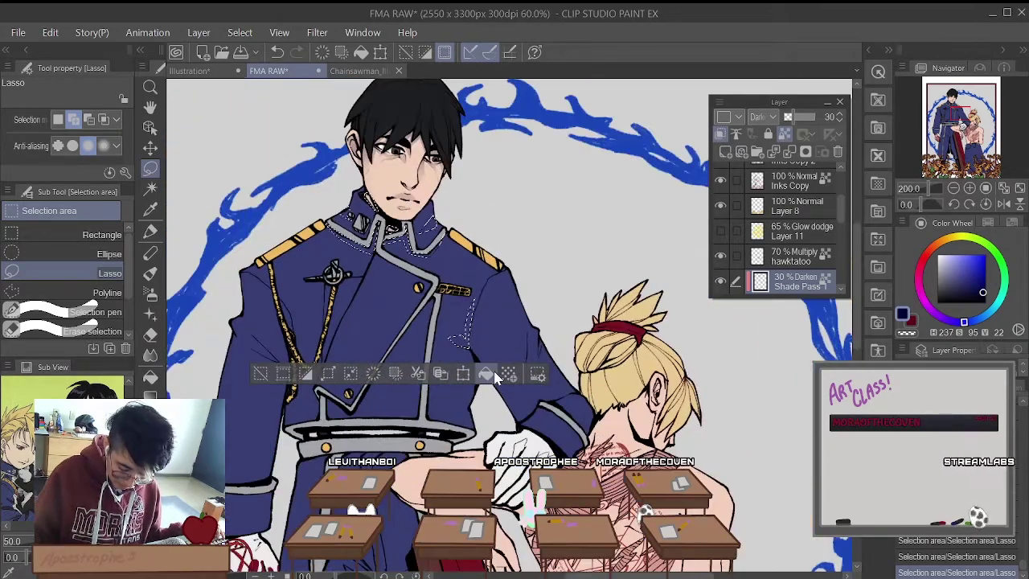
scroll(489, 370, up, 2)
scroll(492, 472, down, 3)
scroll(492, 476, up, 3)
scroll(477, 533, up, 1)
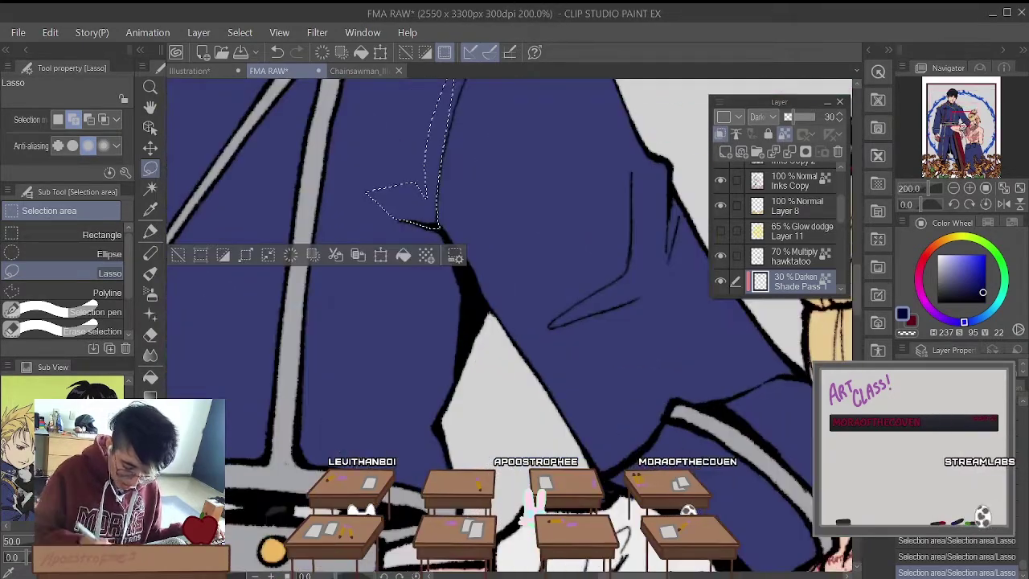
Step: Add a shadow shape along the jacket's side, from the armpit fold down to the waist hem, to the lasso selection
mouse_move(425, 226)
mouse_down()
mouse_move(460, 301)
mouse_move(451, 352)
mouse_up()
key(ctrl+z)
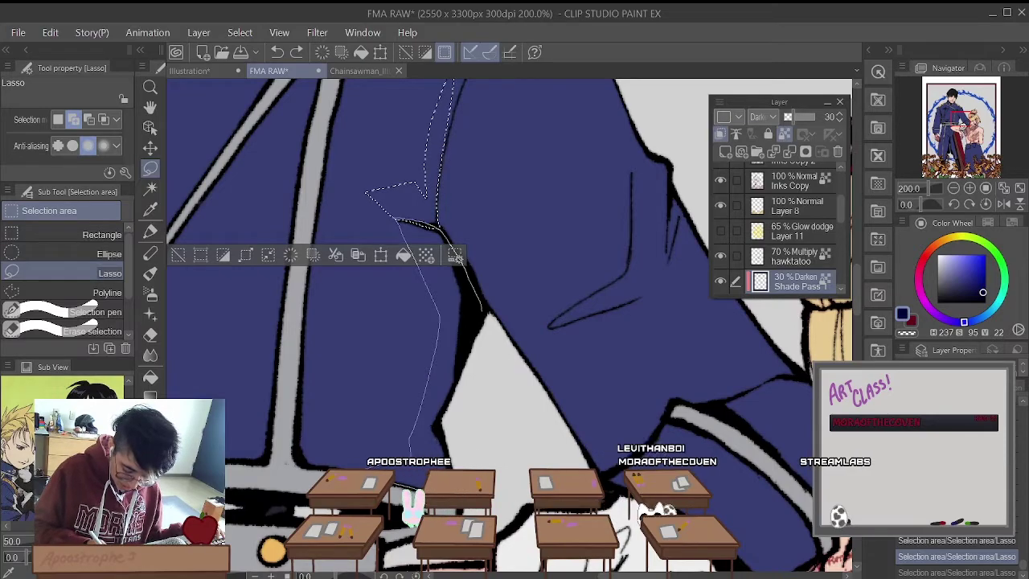
mouse_move(452, 451)
mouse_down()
mouse_move(443, 411)
mouse_move(485, 320)
mouse_up()
scroll(439, 255, down, 14)
scroll(410, 256, up, 11)
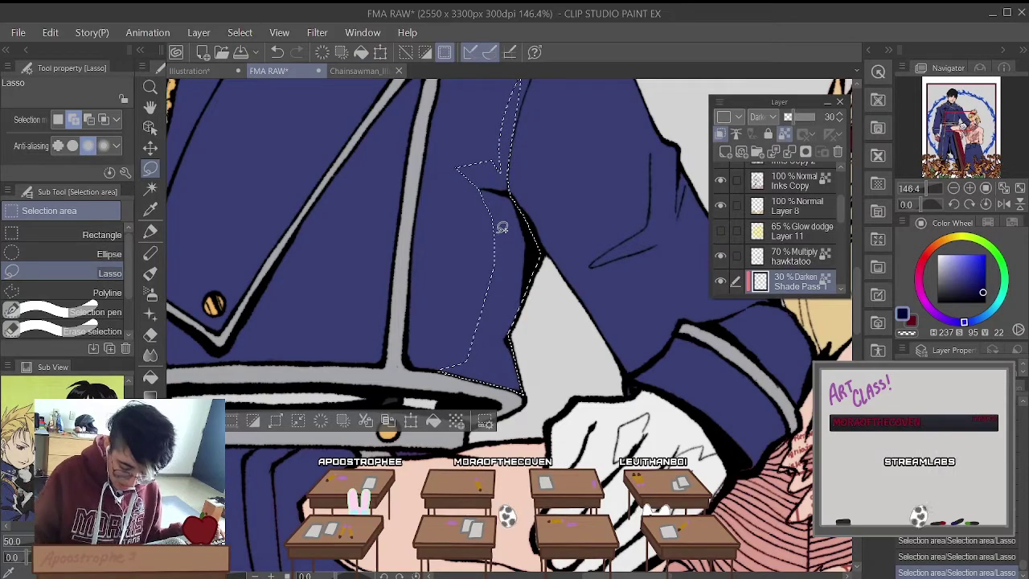
Step: Check the selected shadow areas across the man's whole uniform for gaps
scroll(502, 228, down, 5)
scroll(489, 178, up, 2)
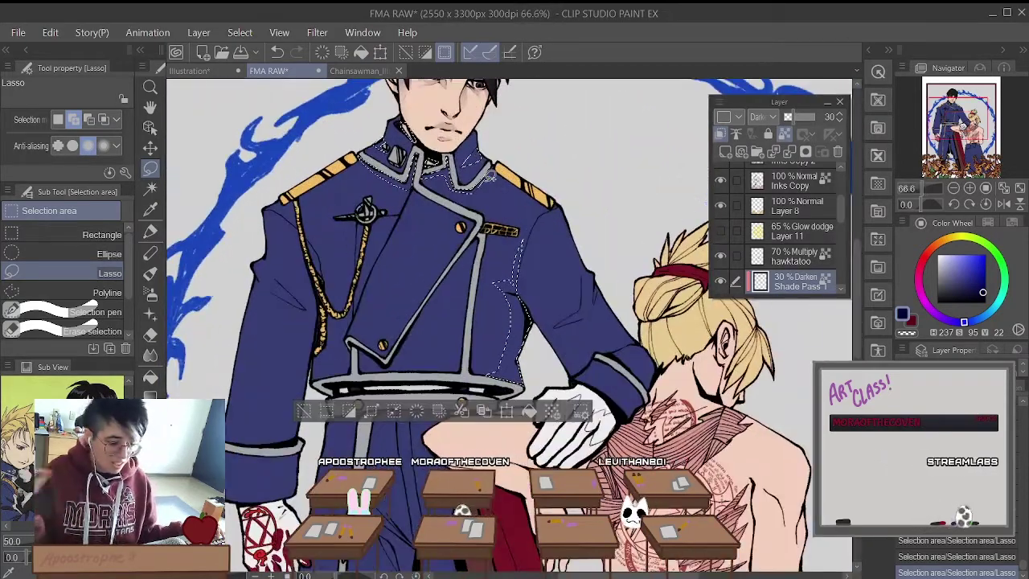
scroll(488, 185, up, 1)
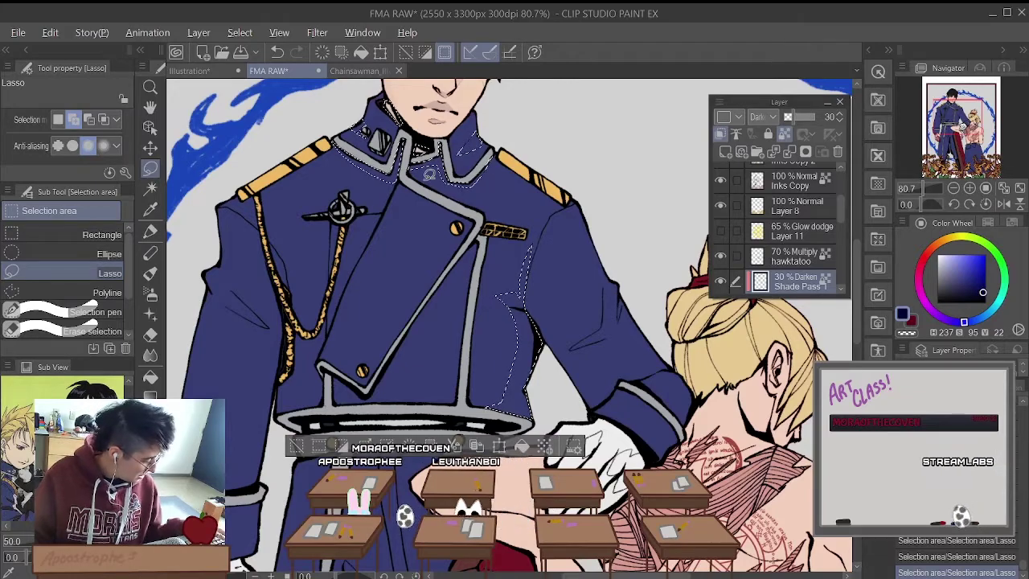
scroll(588, 283, down, 5)
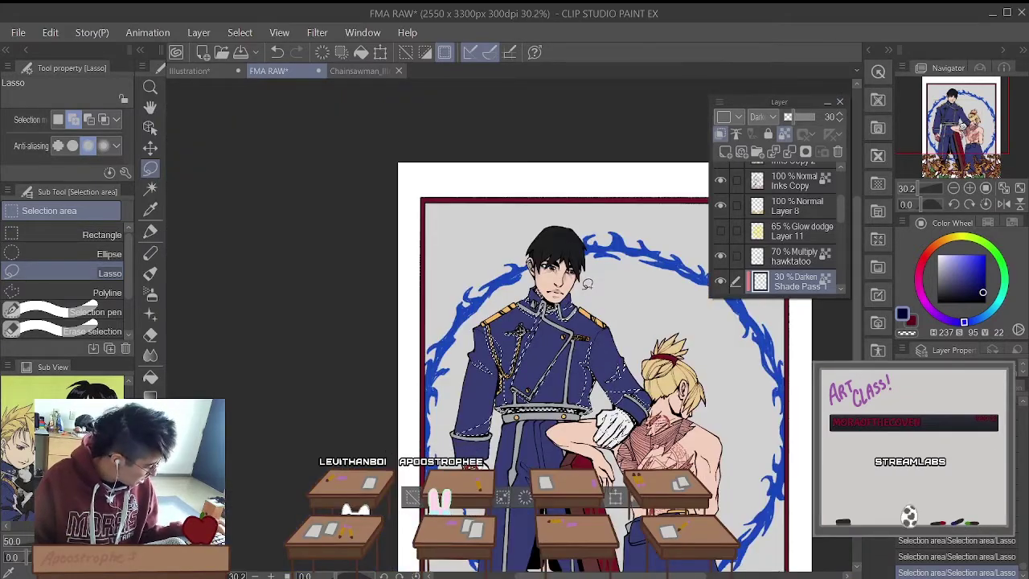
scroll(588, 285, down, 2)
scroll(587, 313, up, 7)
scroll(595, 273, down, 3)
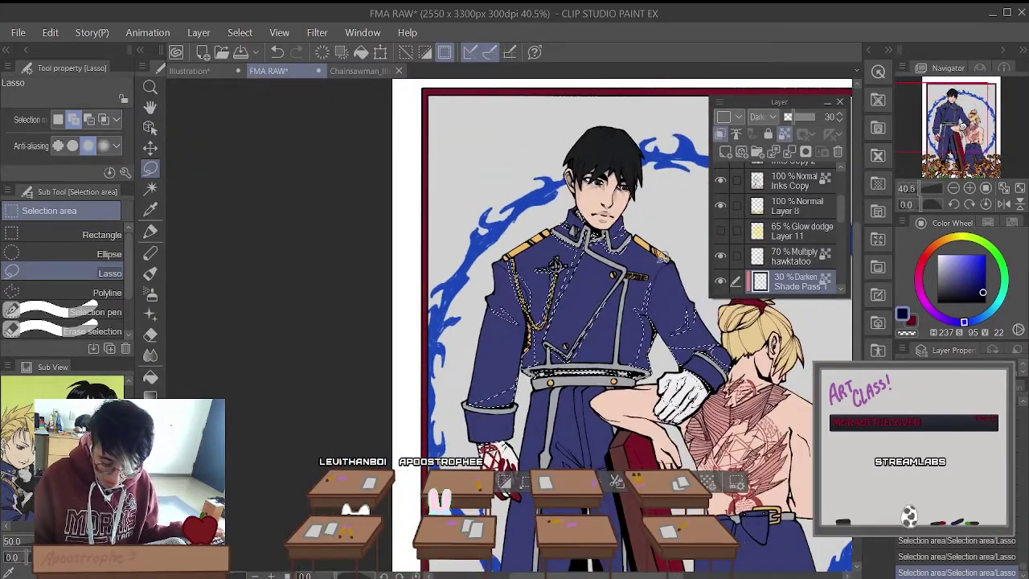
scroll(547, 241, up, 2)
Step: Try to shade the selected sleeve and side areas with the Soft airbrush at brush size 373.3
click(151, 294)
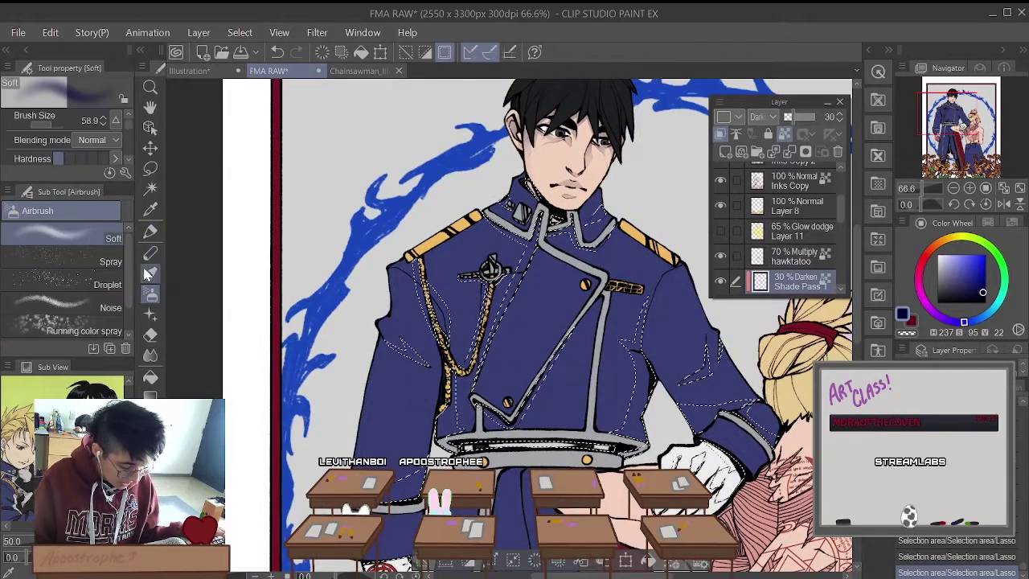
scroll(546, 262, down, 2)
scroll(549, 256, up, 2)
scroll(549, 256, down, 1)
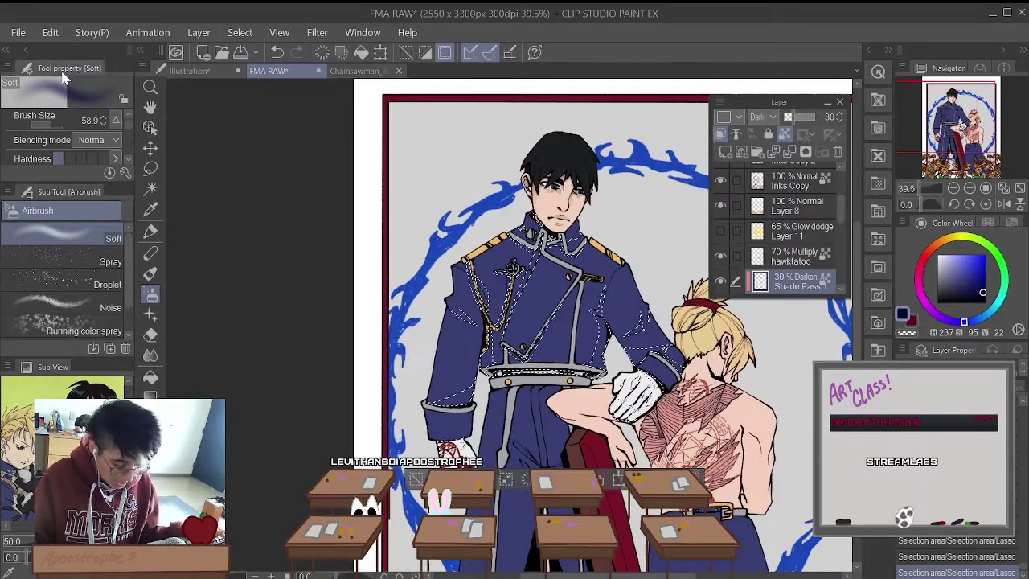
click(58, 125)
mouse_move(614, 274)
mouse_down()
mouse_move(569, 444)
mouse_move(600, 299)
mouse_move(635, 292)
mouse_up()
drag(663, 354, 627, 322)
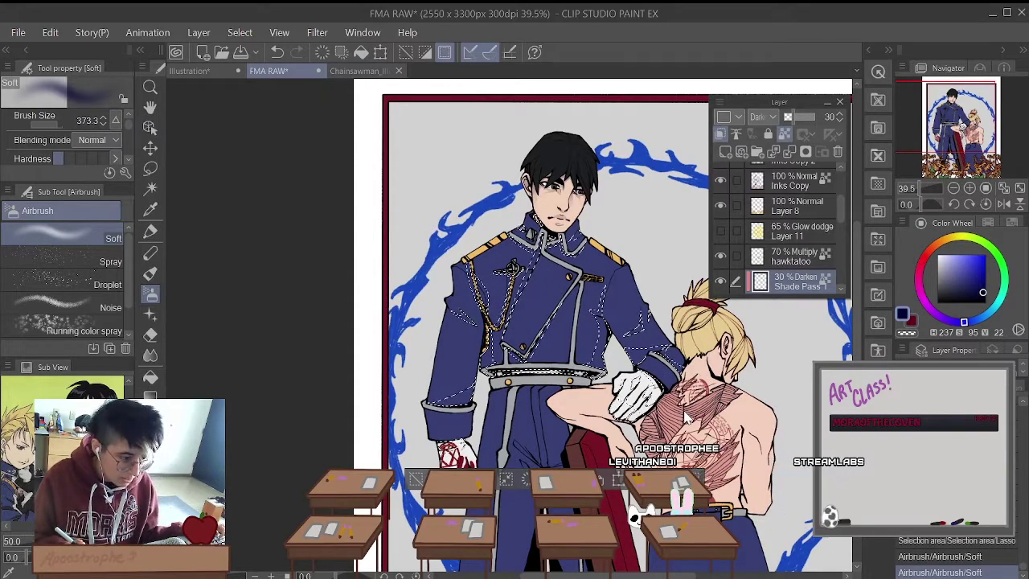
Step: Unlock transparent pixels on Shade Pass 1 and airbrush the jacket's side and bent sleeve shadows at brush size 136.3
scroll(689, 345, up, 5)
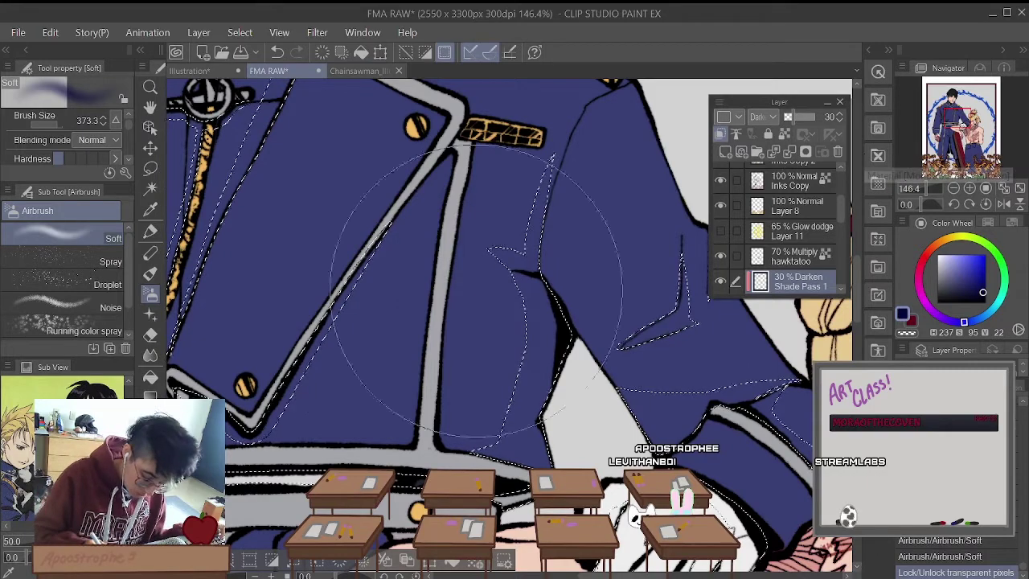
mouse_move(546, 330)
mouse_down()
mouse_move(591, 250)
mouse_move(576, 284)
mouse_up()
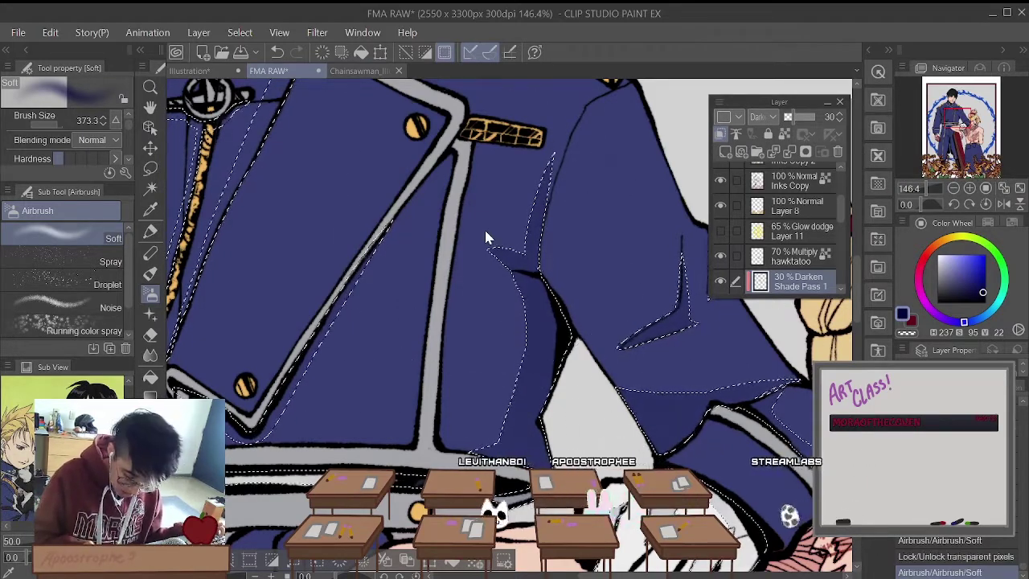
key(ctrl+z)
click(55, 126)
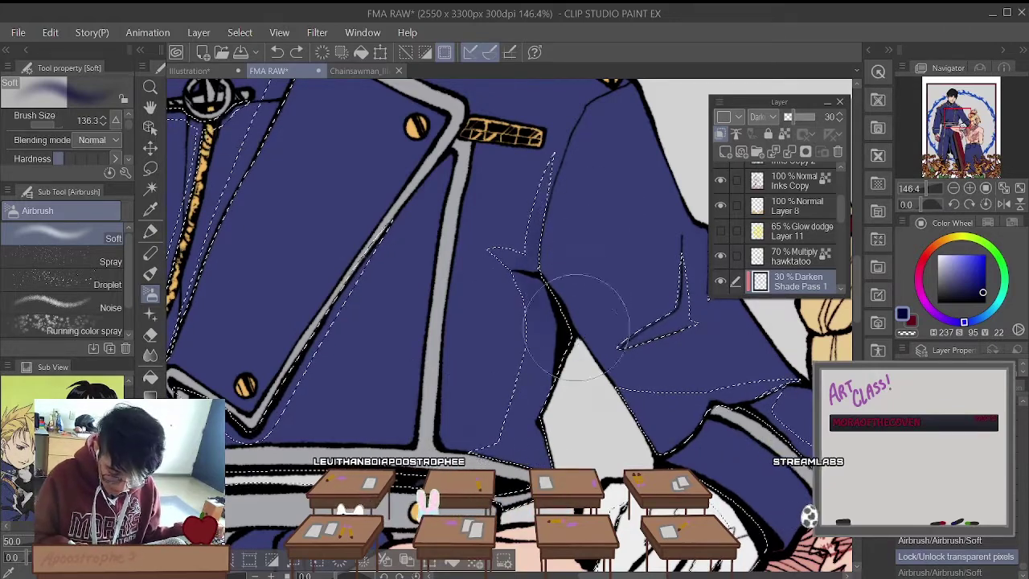
mouse_move(562, 443)
mouse_down()
mouse_move(575, 262)
mouse_move(595, 277)
mouse_move(581, 250)
mouse_up()
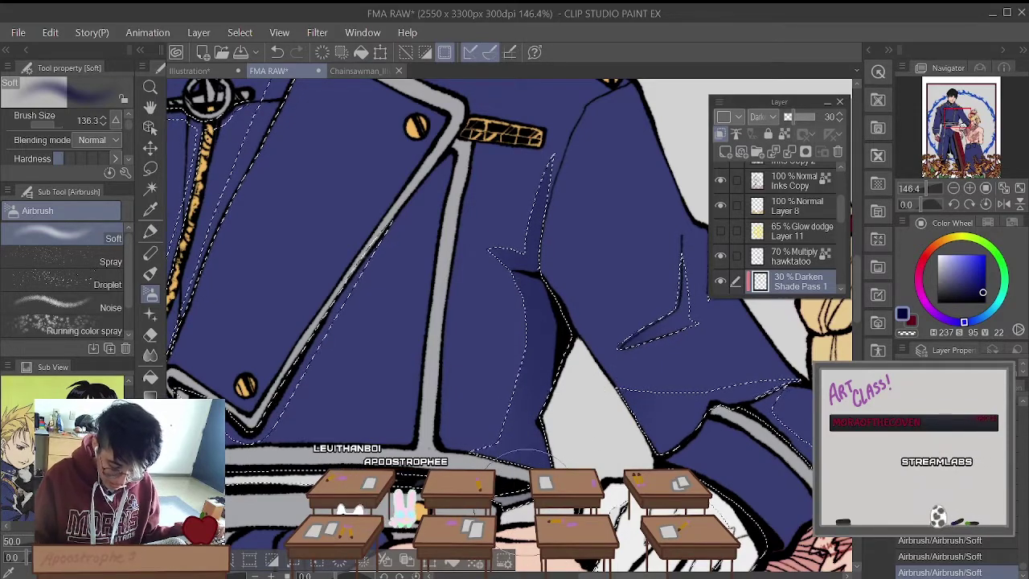
scroll(527, 502, down, 12)
scroll(518, 367, up, 10)
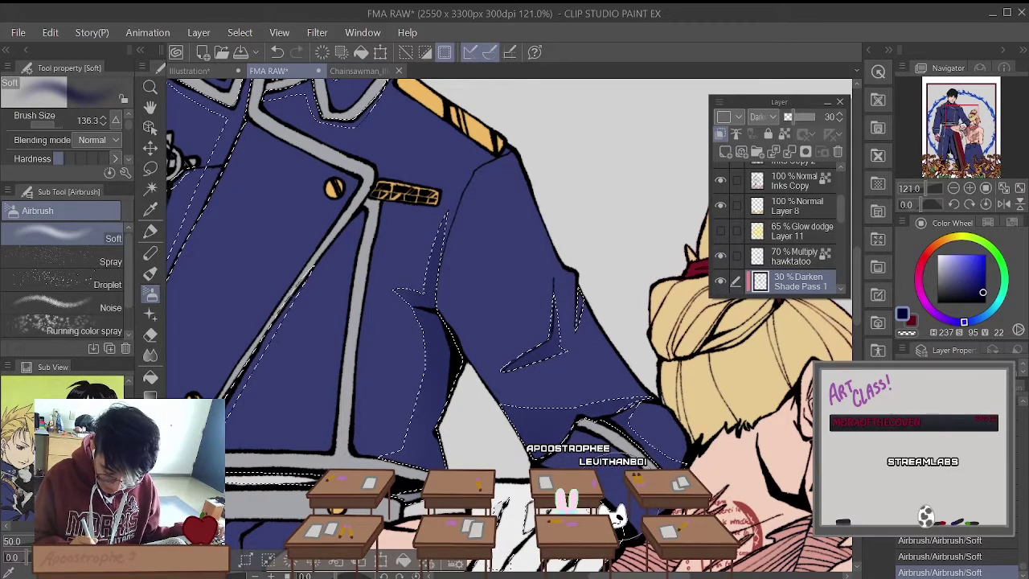
Step: Airbrush soft shading into the selected shadow shapes on the white glove, redoing the stroke over its fingers
scroll(507, 322, down, 5)
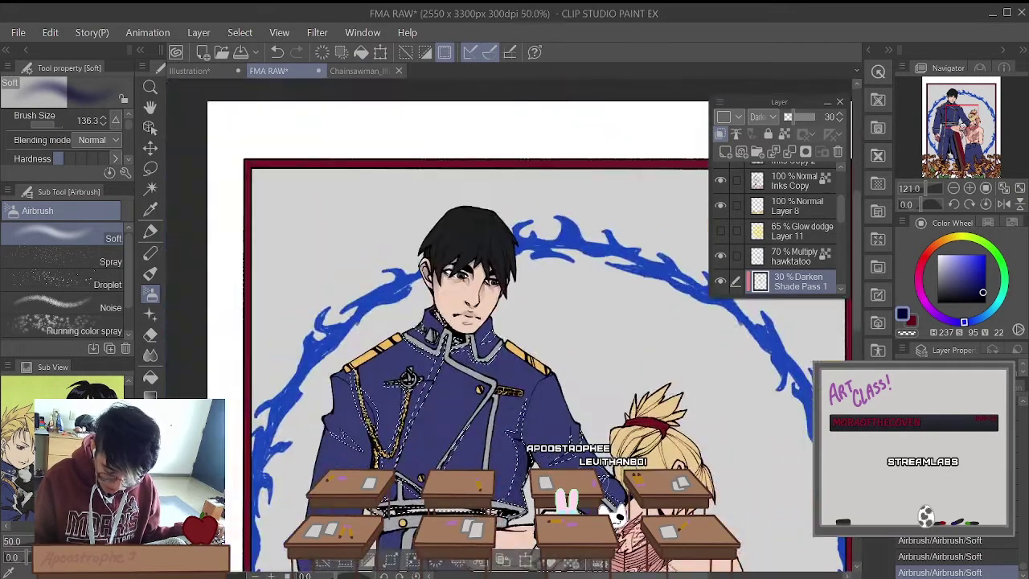
scroll(506, 321, up, 3)
scroll(535, 358, up, 5)
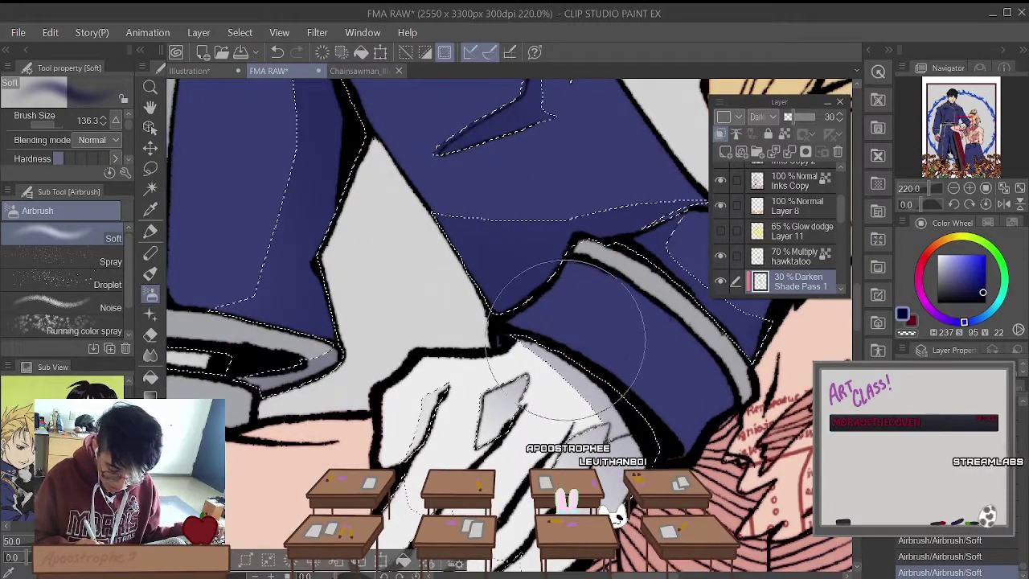
scroll(545, 348, down, 4)
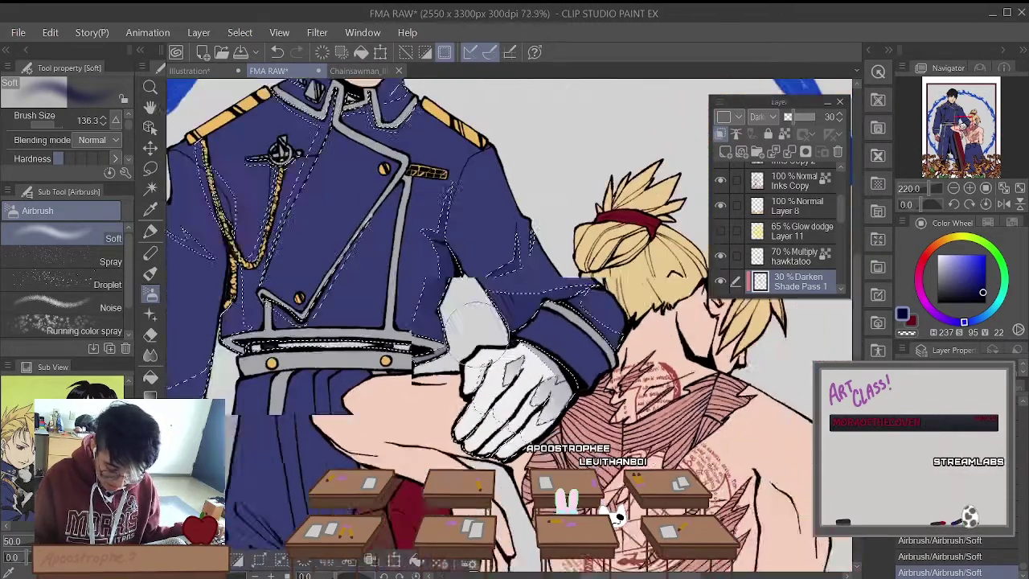
scroll(483, 388, up, 3)
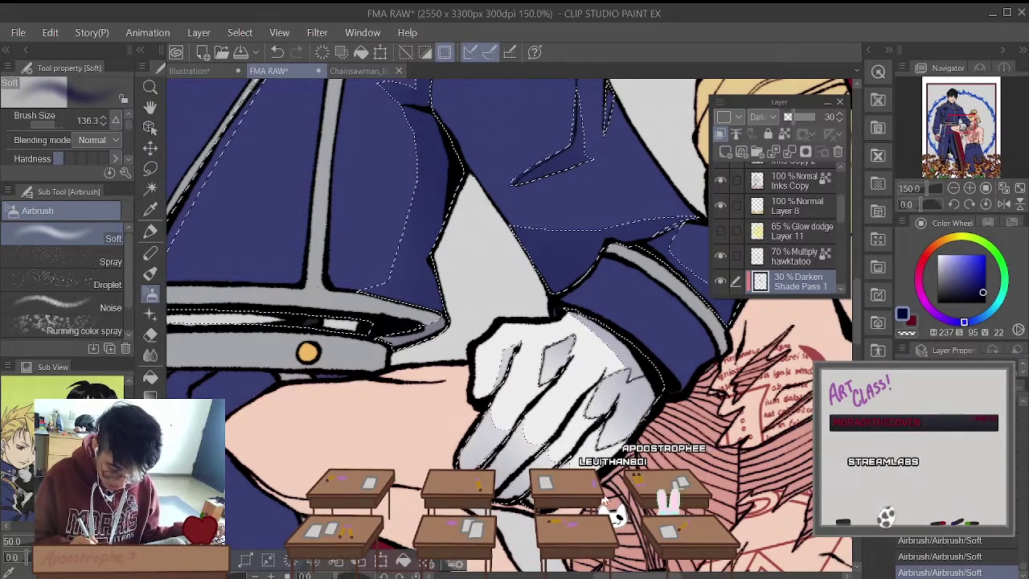
key(ctrl+z)
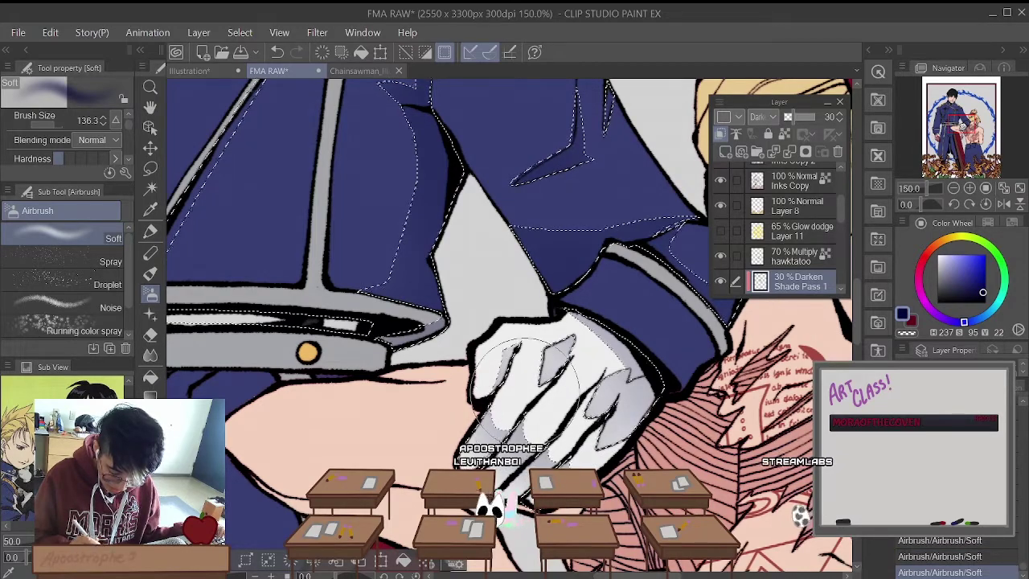
drag(556, 438, 533, 470)
scroll(377, 316, down, 8)
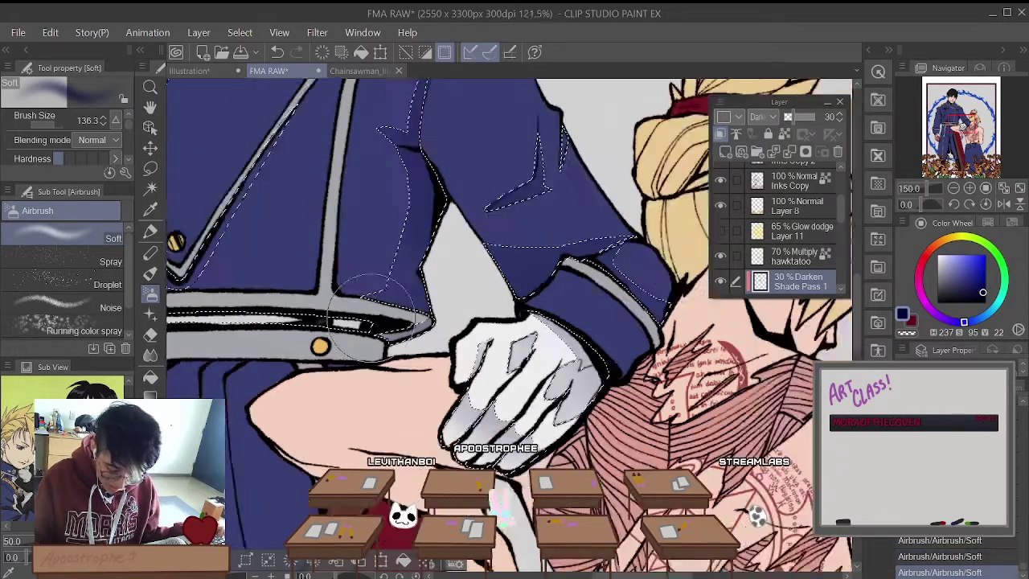
Step: Airbrush the selected shadows along the jacket's lower hem and beside the gold cord
scroll(305, 243, up, 4)
scroll(354, 386, up, 6)
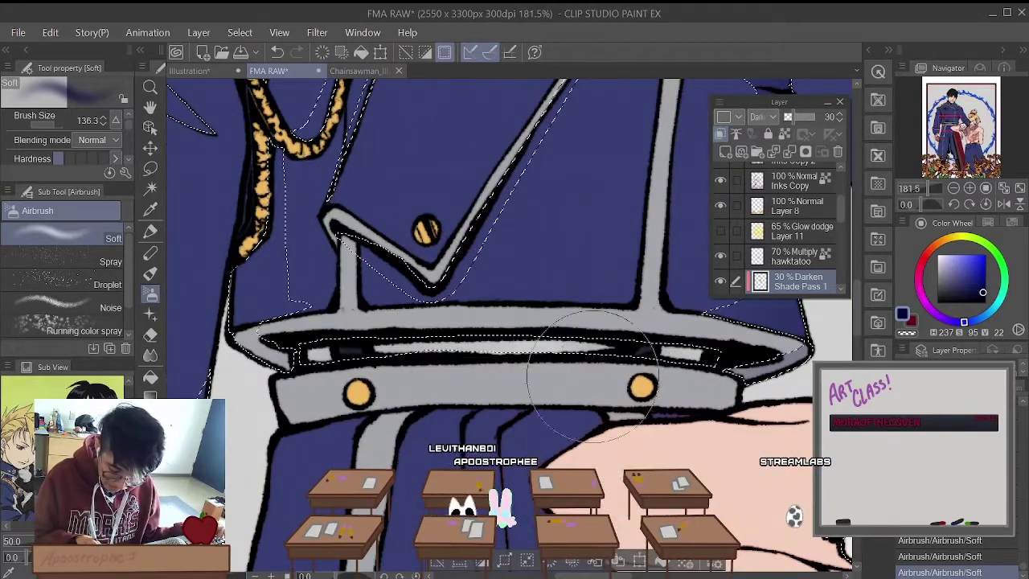
scroll(448, 366, down, 6)
scroll(438, 241, up, 2)
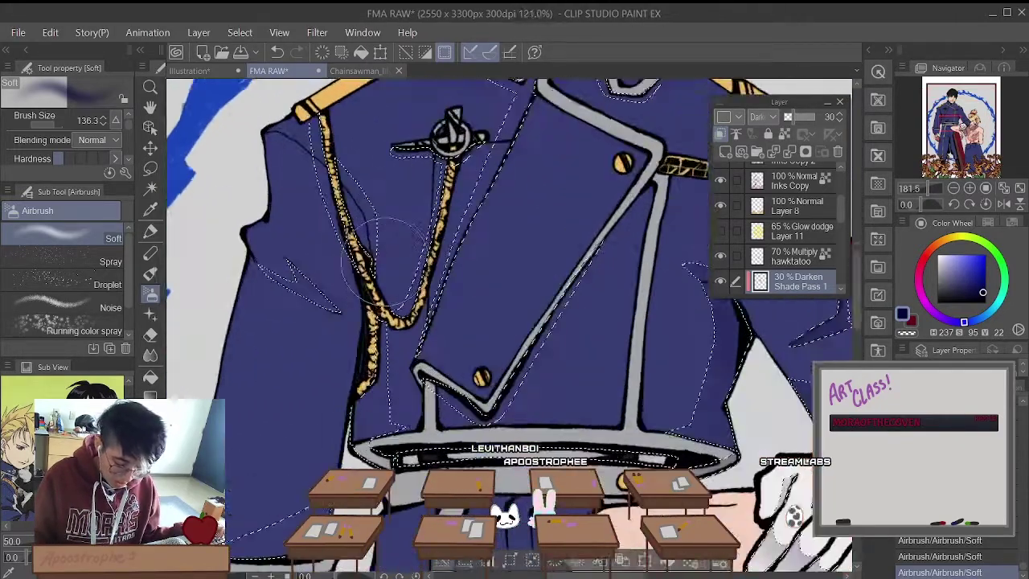
Step: Airbrush the selected shadows beneath the jacket's front flap and around the collar
scroll(438, 231, down, 1)
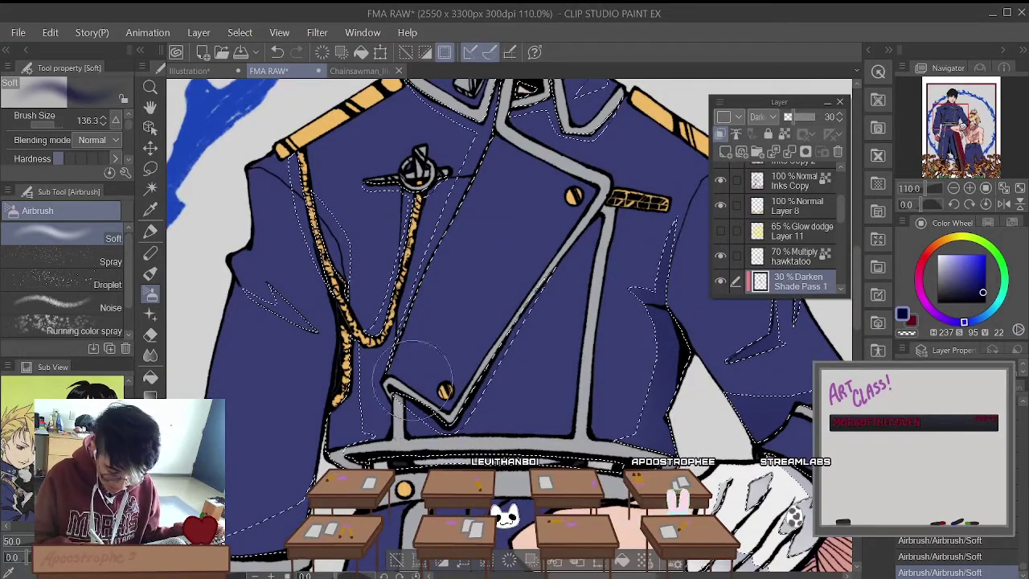
scroll(469, 315, down, 6)
scroll(482, 241, up, 5)
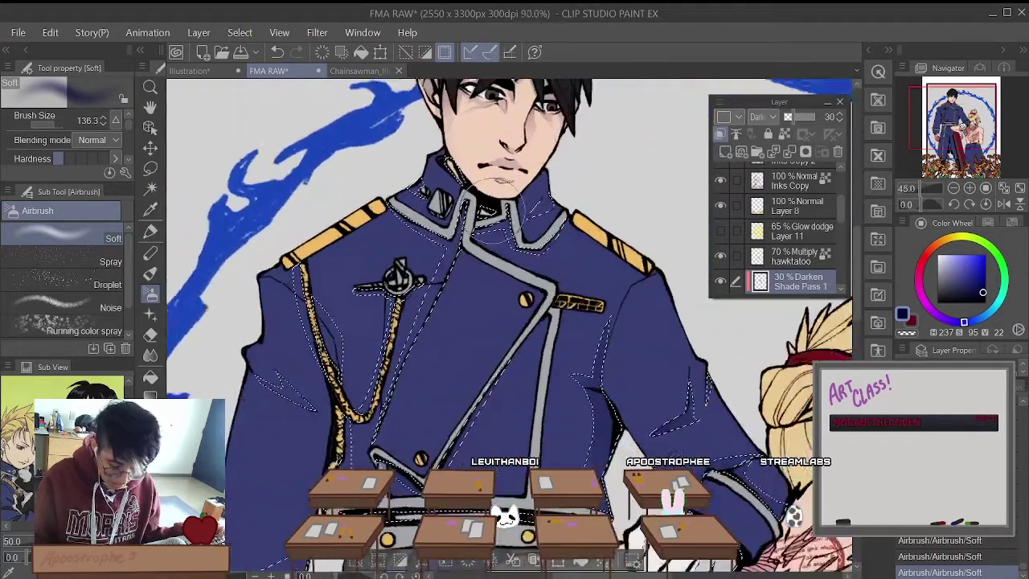
scroll(491, 281, down, 1)
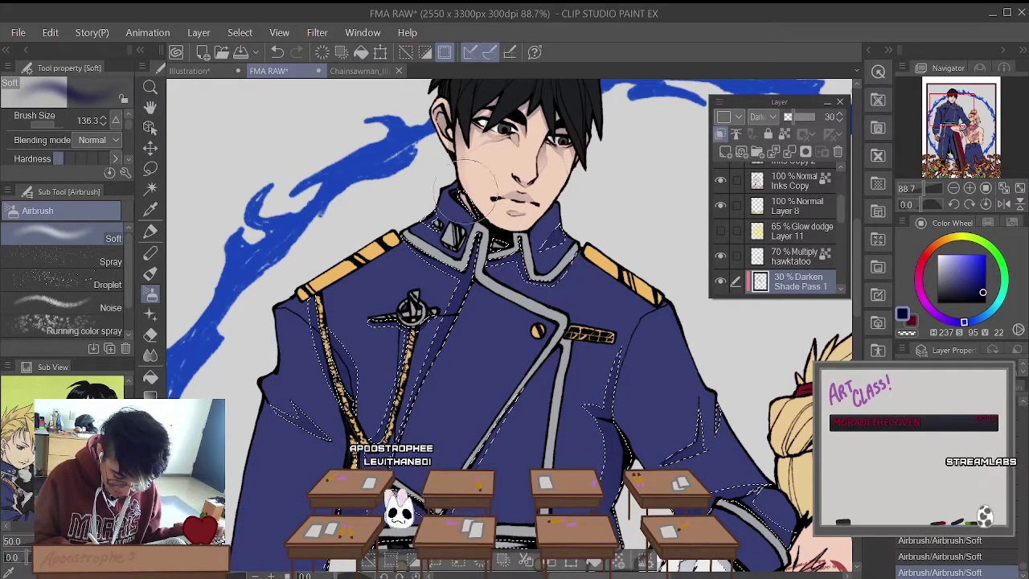
Step: Airbrush the selected shadow just above the cuff on the man's hanging sleeve
scroll(319, 105, down, 8)
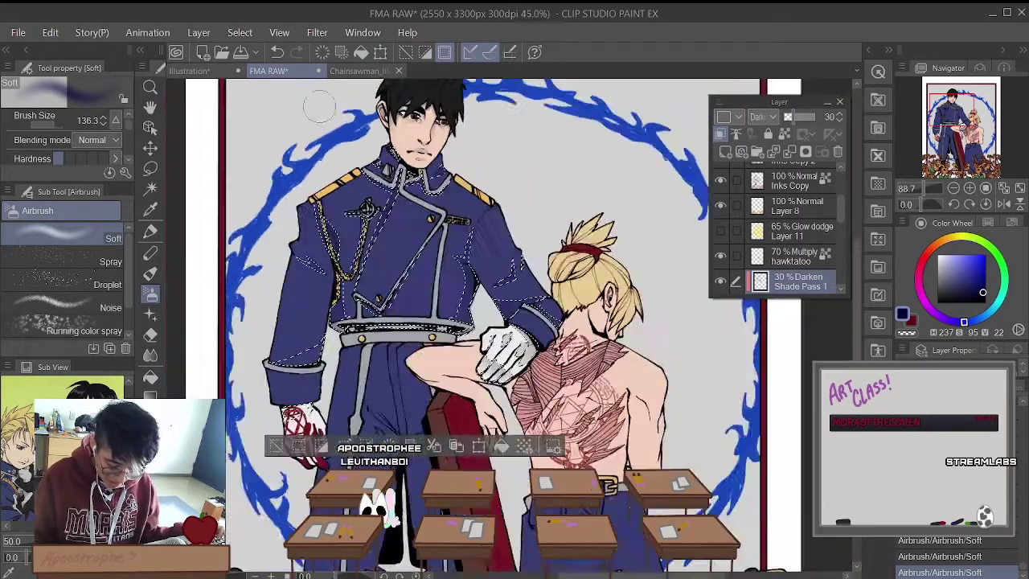
scroll(265, 241, up, 9)
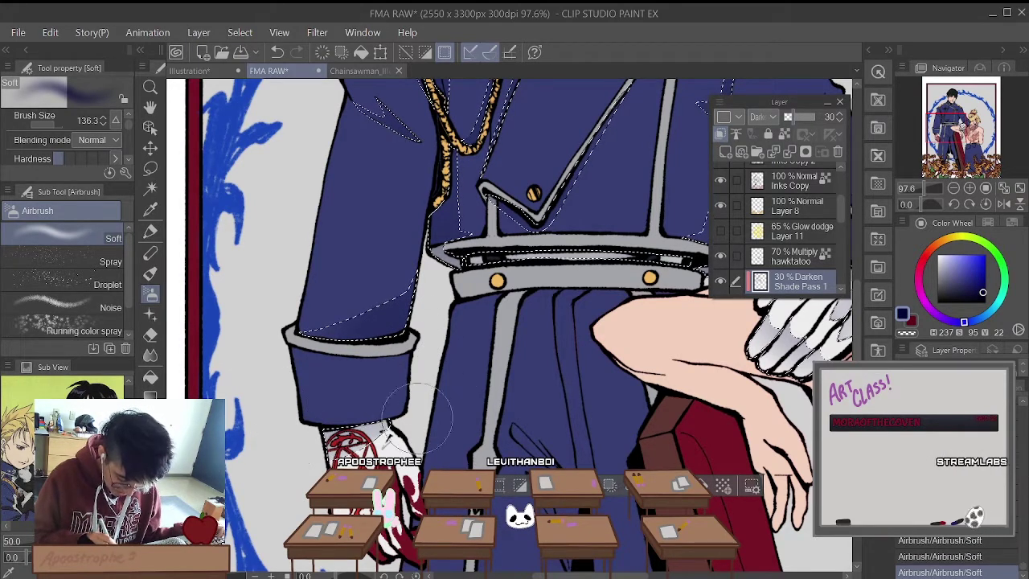
scroll(545, 290, down, 3)
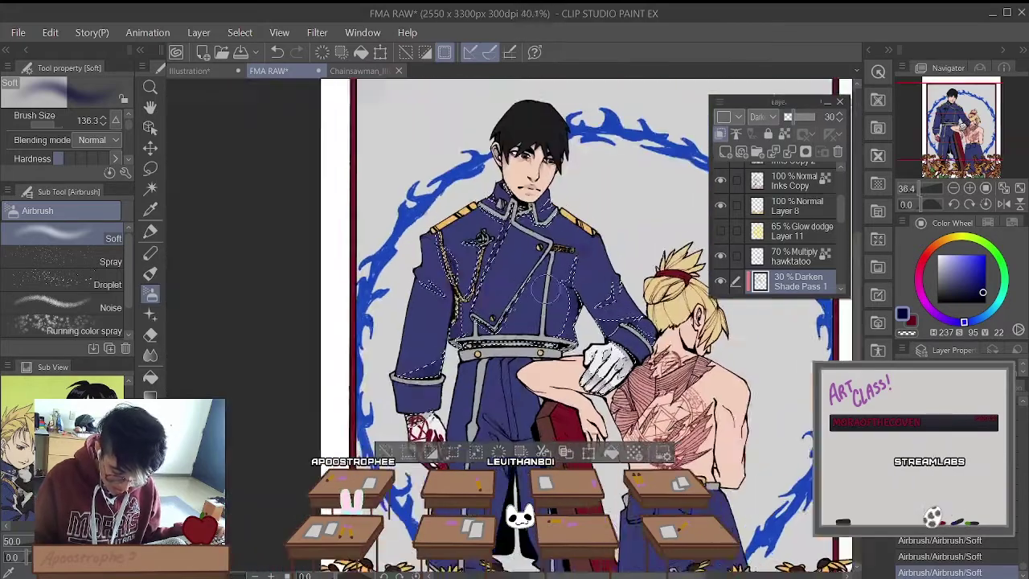
Step: Build up airbrush shading in the selected areas around the winged chest pin and beneath the collar trim
scroll(546, 289, up, 3)
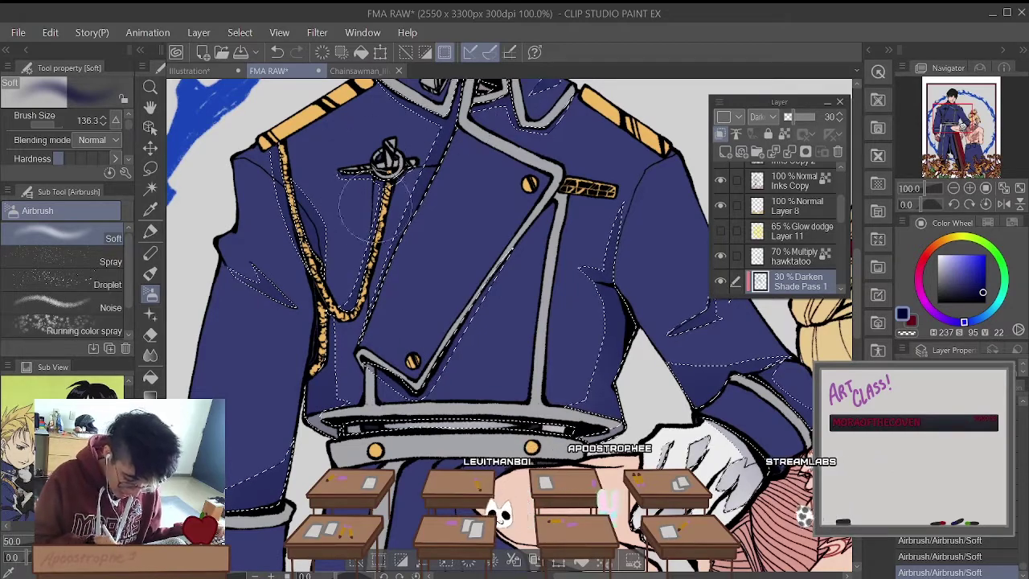
scroll(386, 165, down, 5)
scroll(386, 165, up, 6)
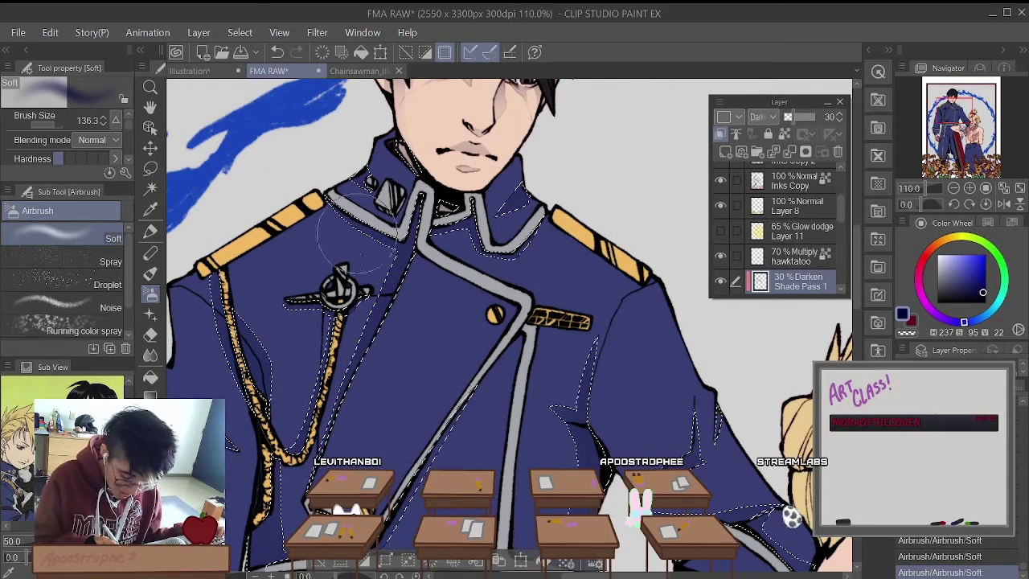
scroll(343, 263, down, 2)
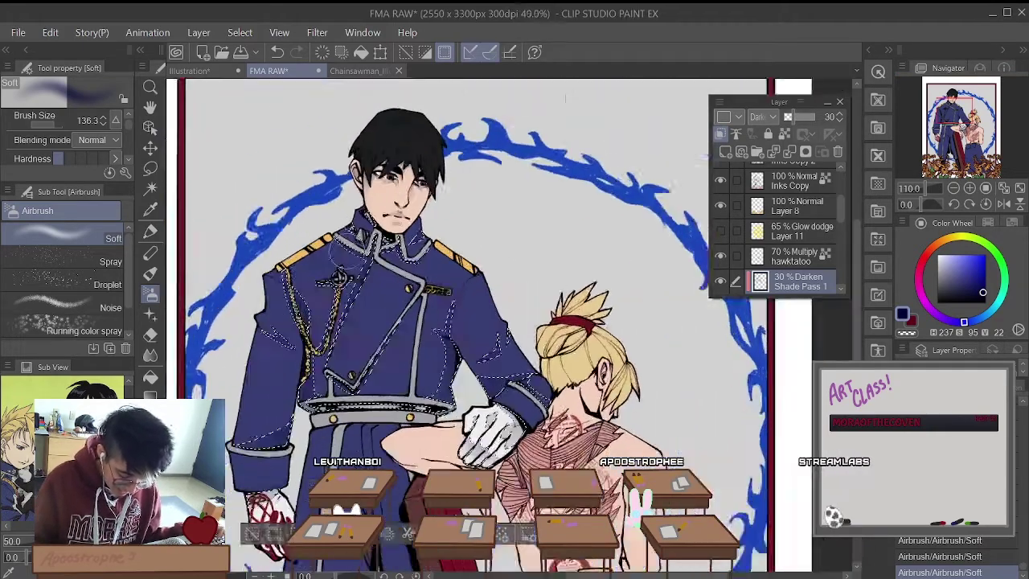
scroll(347, 225, up, 1)
scroll(360, 215, down, 4)
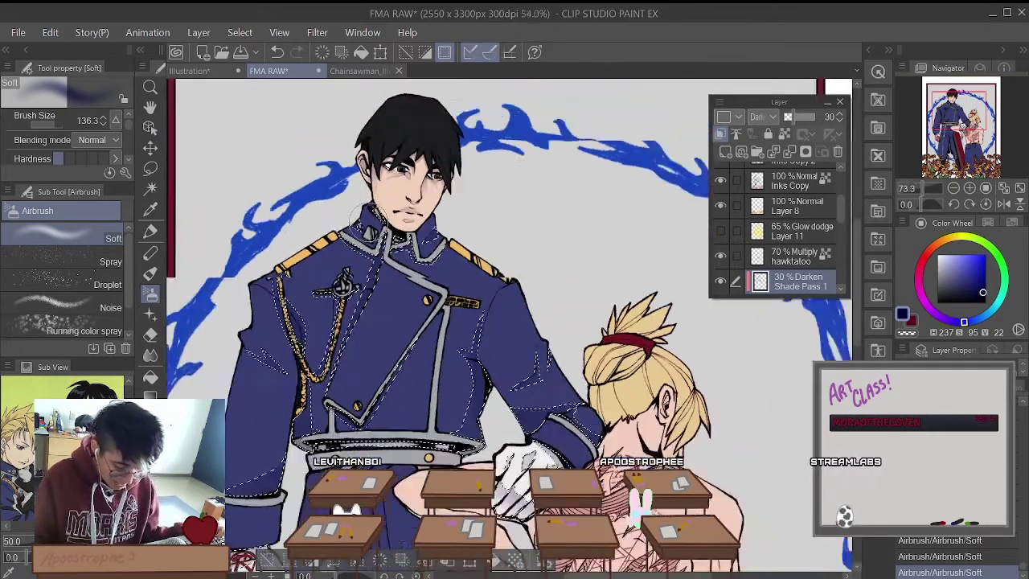
scroll(294, 106, up, 2)
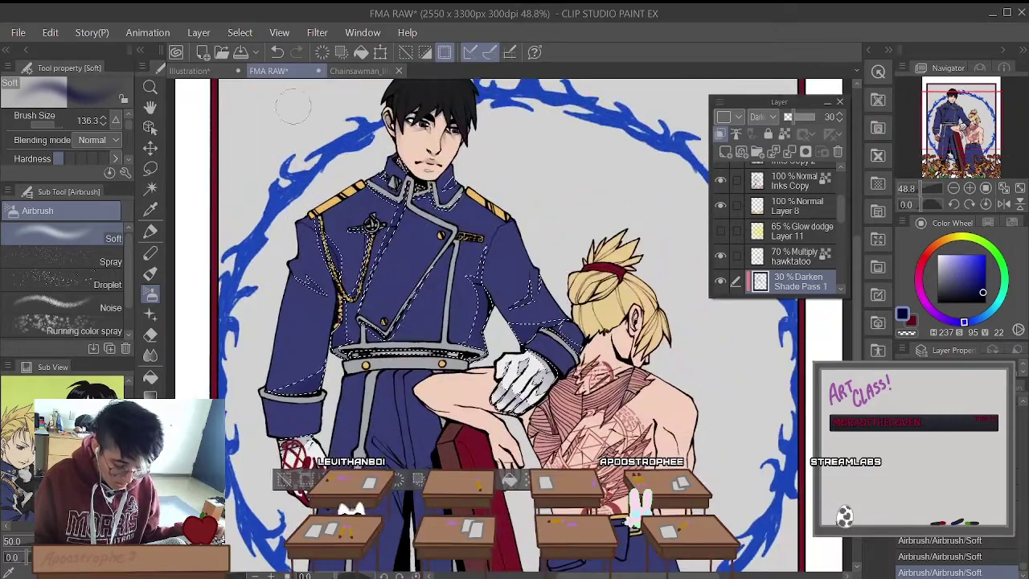
Step: Deselect the lassoed shadow areas and inspect the finished jacket shading up close
click(240, 33)
click(258, 68)
scroll(503, 263, up, 1)
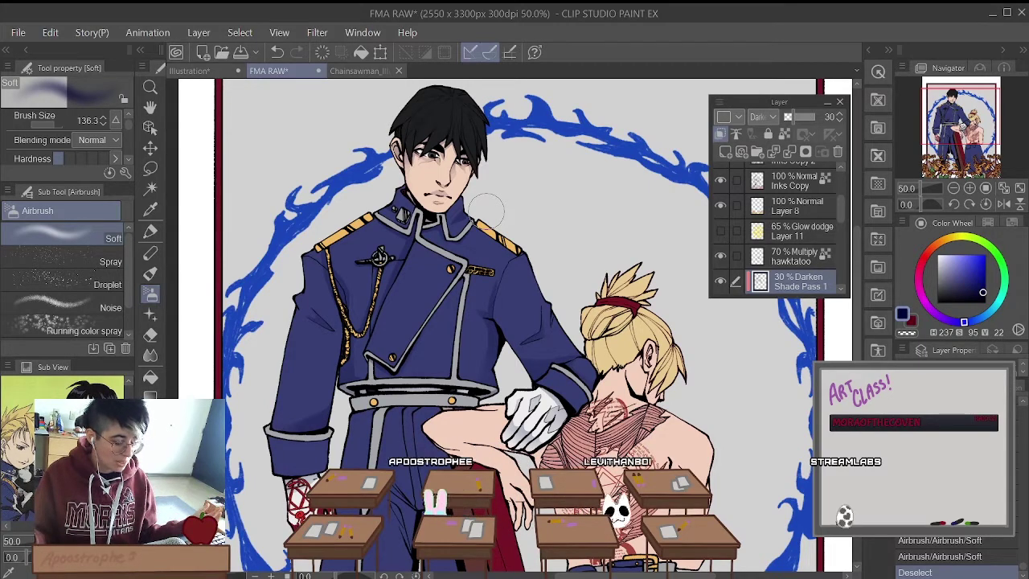
scroll(448, 269, up, 4)
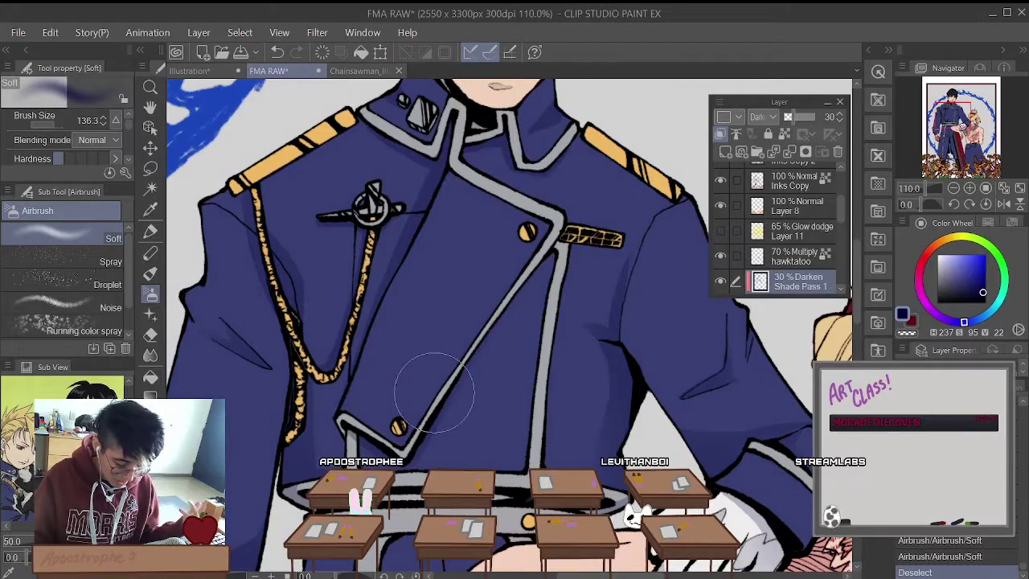
Step: Examine the jacket and face shading at several zoom levels, comparing the artwork with the Shade Pass 1 layer hidden and shown
scroll(427, 385, down, 7)
scroll(418, 383, up, 6)
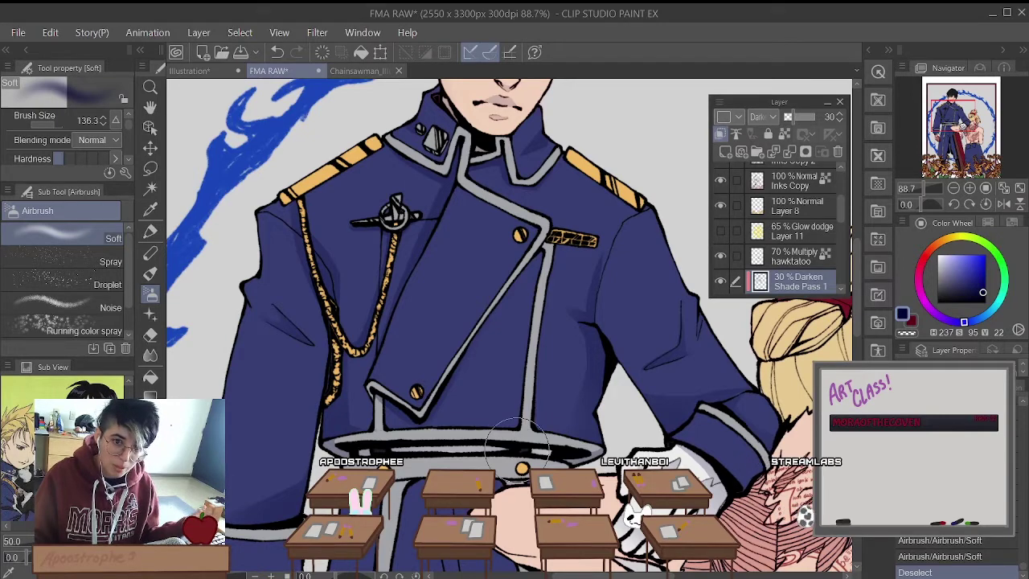
scroll(519, 442, down, 4)
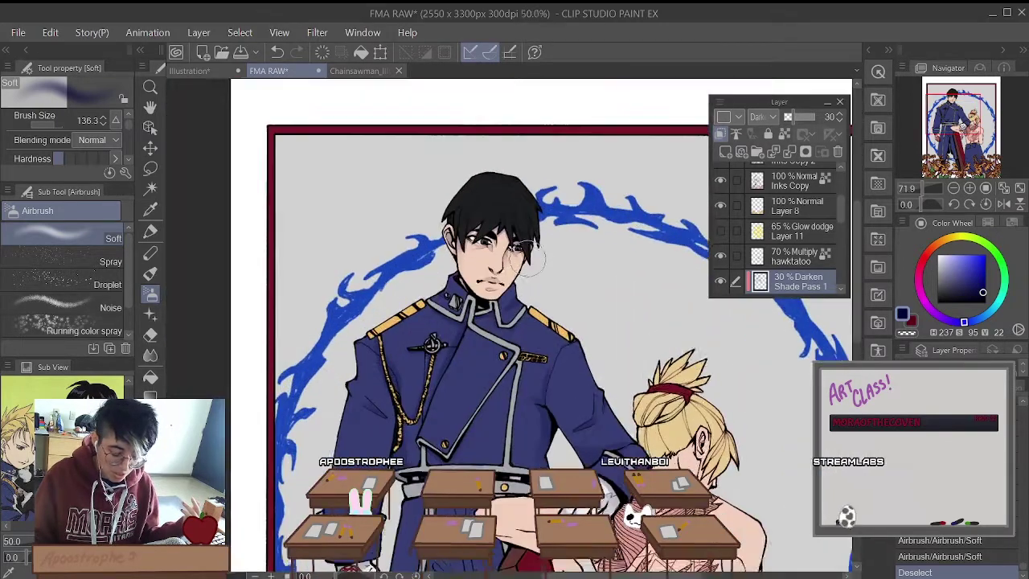
scroll(510, 274, up, 6)
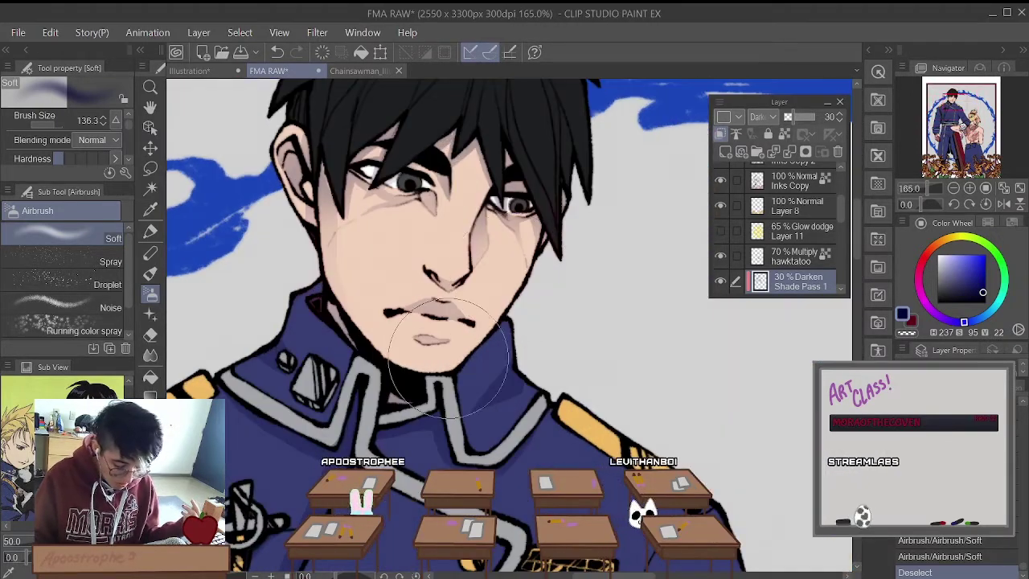
scroll(448, 358, down, 5)
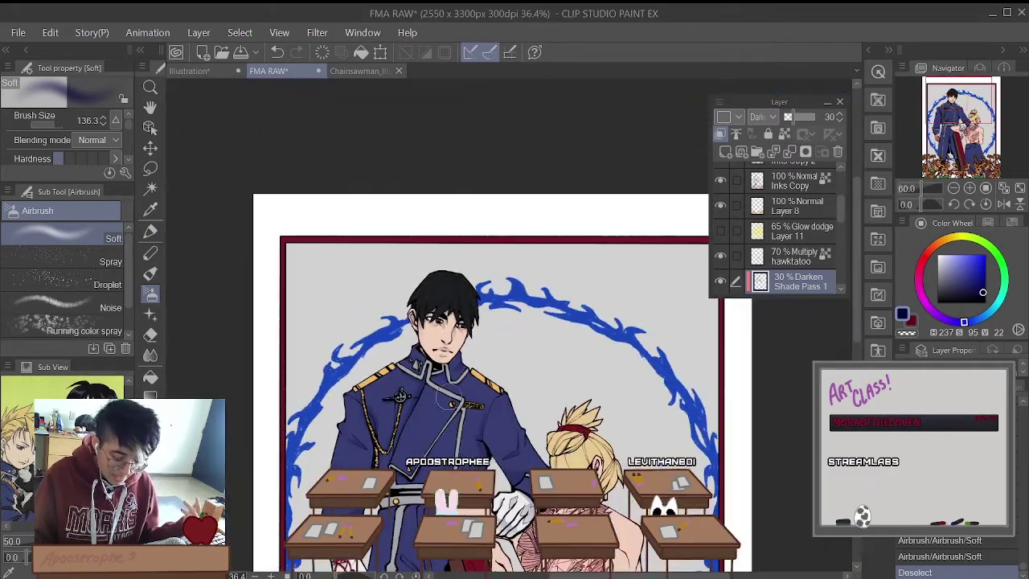
scroll(440, 436, up, 3)
scroll(440, 435, up, 1)
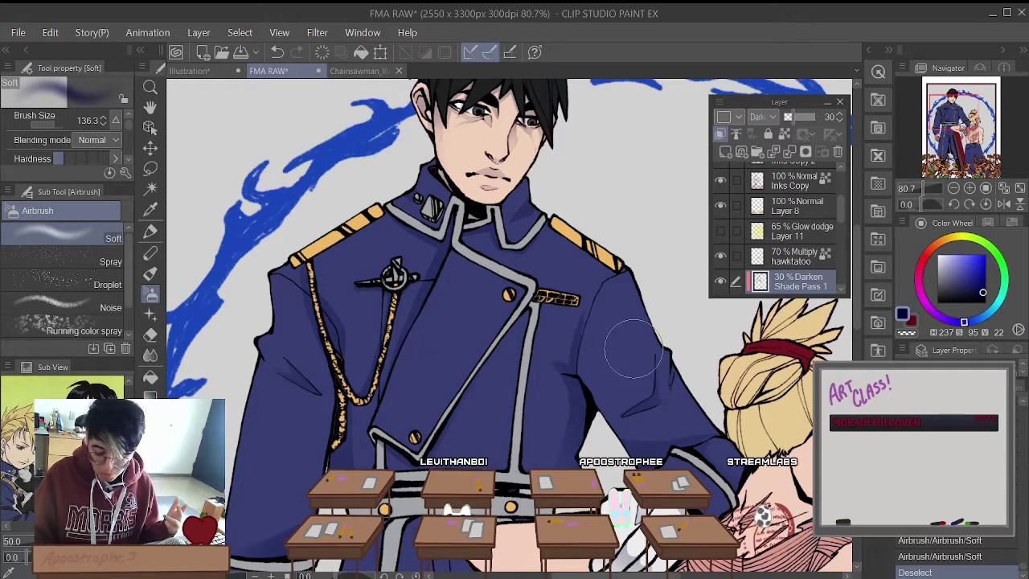
click(721, 281)
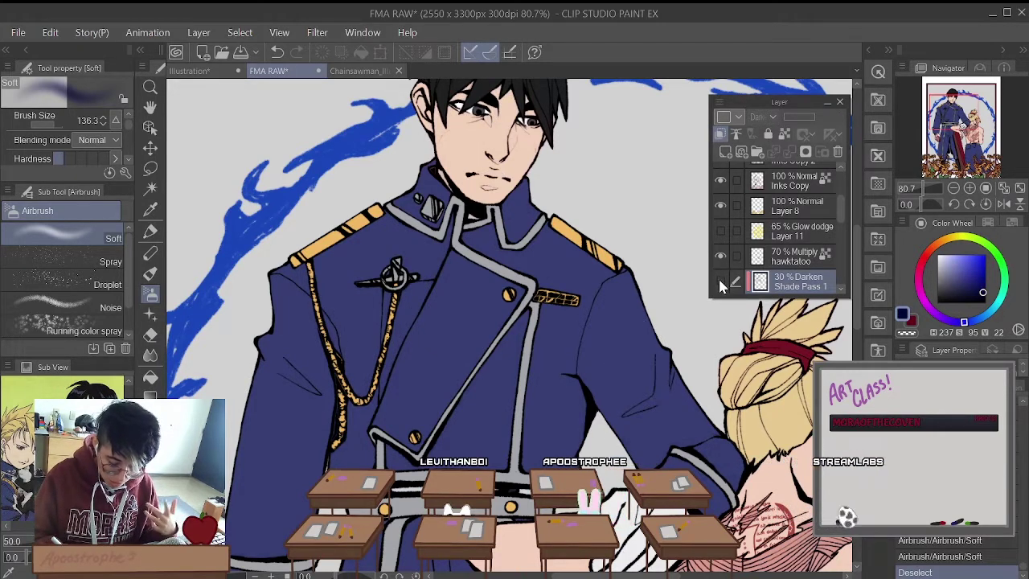
click(721, 282)
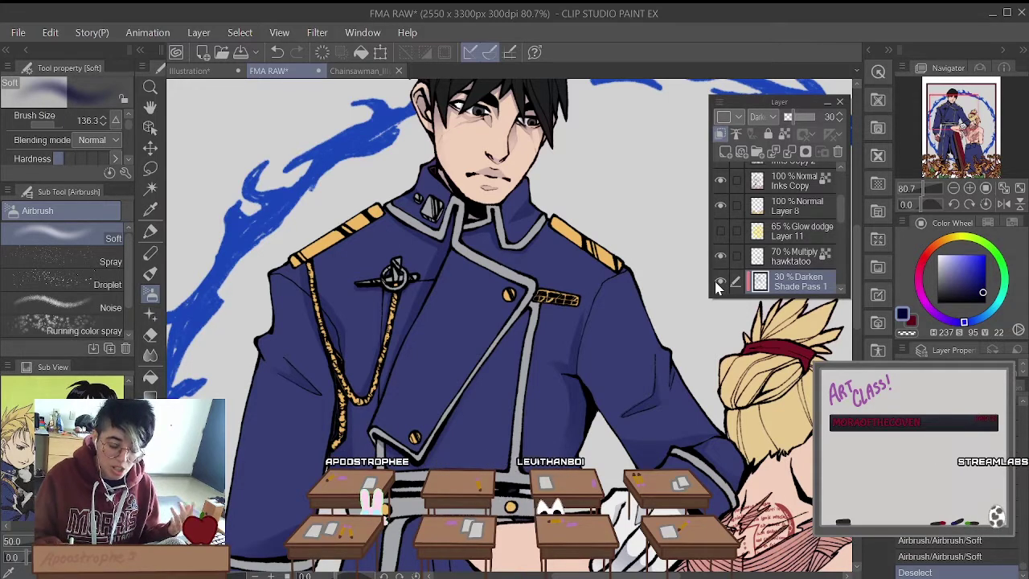
Step: Dock the Layer palette again and handwrite "3. Fav cell shading" beneath the second item of the art hacks list in the Illustration document
drag(772, 96, 953, 389)
click(720, 98)
click(685, 110)
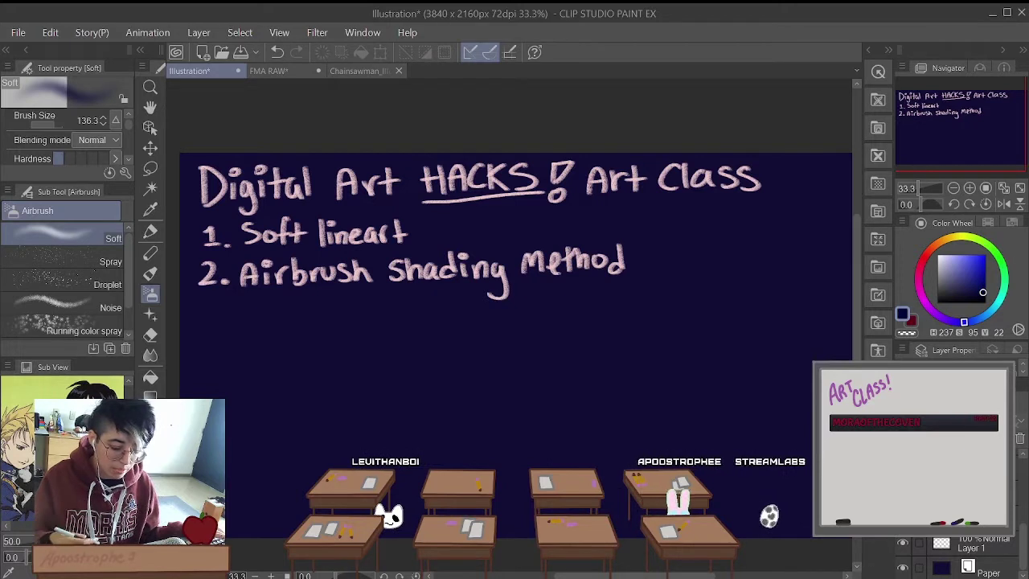
key(ctrl+z)
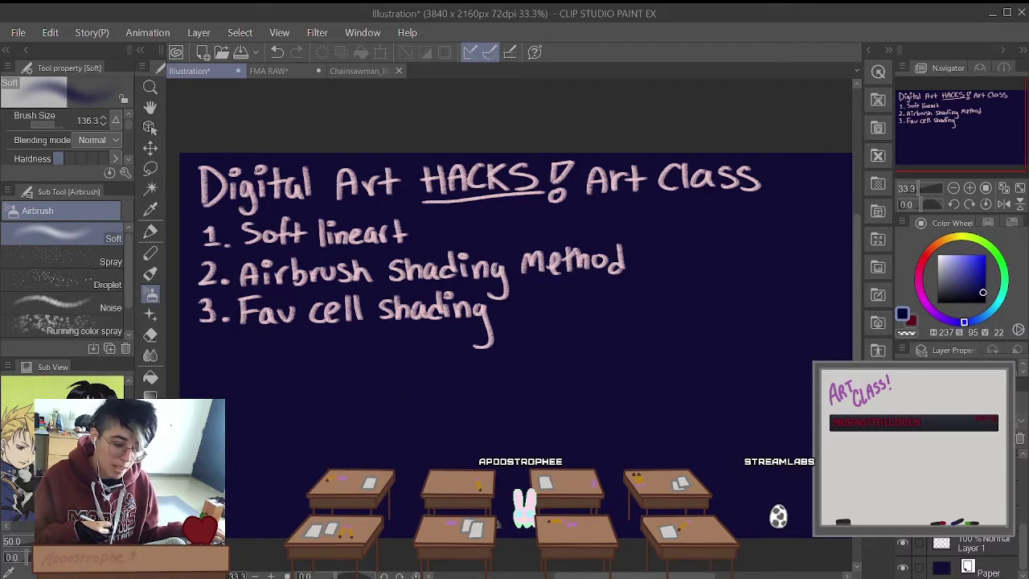
Step: Examine the cel shading on the red hair, figures and chainsaw blades in the finished Chainsawman illustration
click(357, 71)
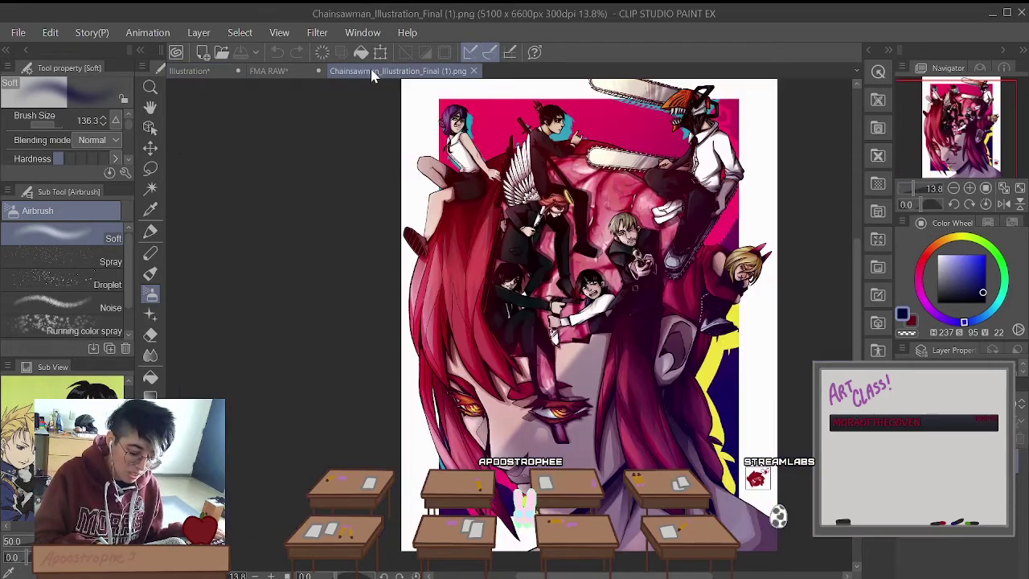
scroll(509, 309, down, 5)
scroll(486, 295, up, 12)
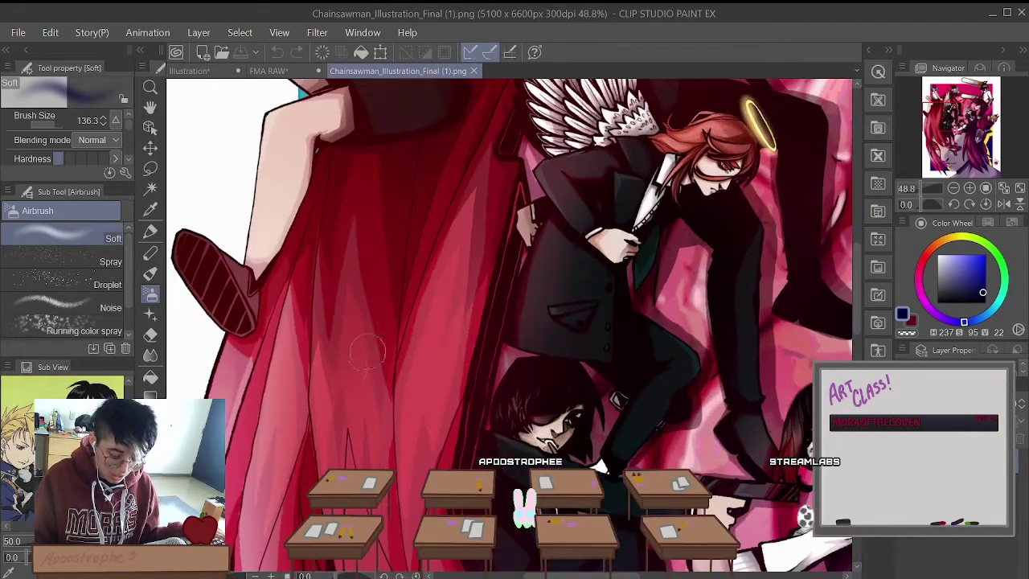
drag(368, 352, 443, 248)
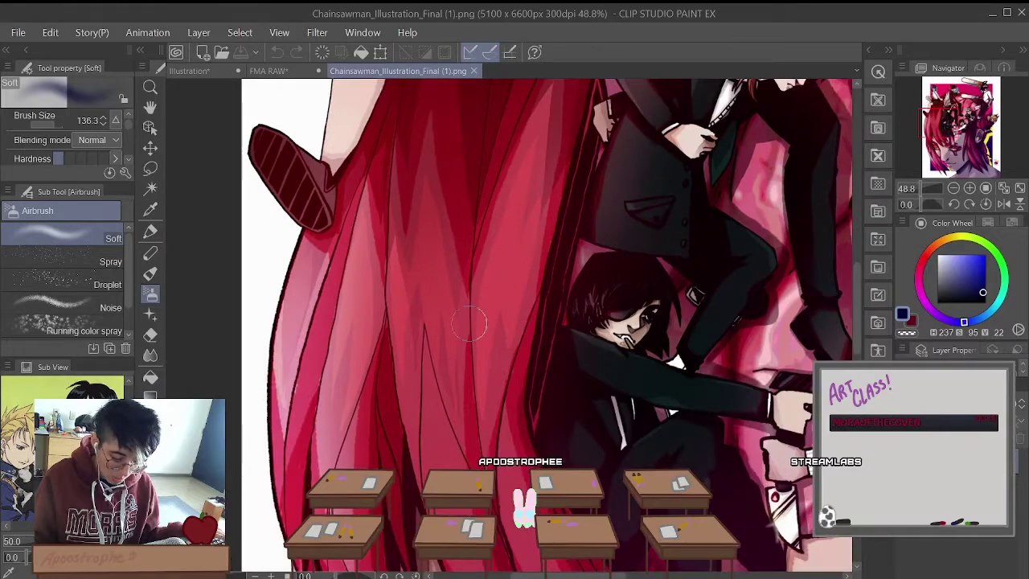
scroll(542, 278, down, 6)
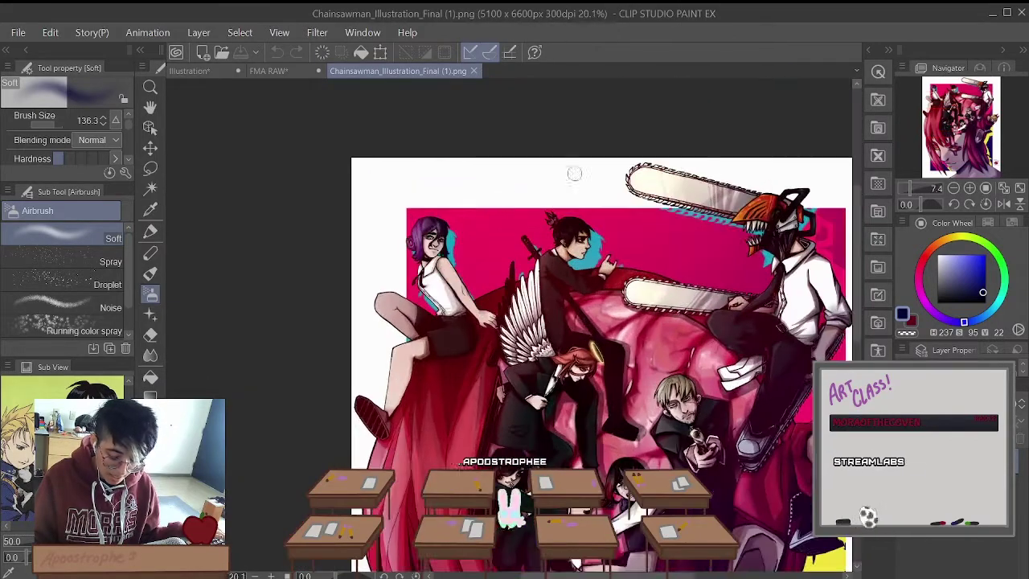
scroll(587, 325, up, 4)
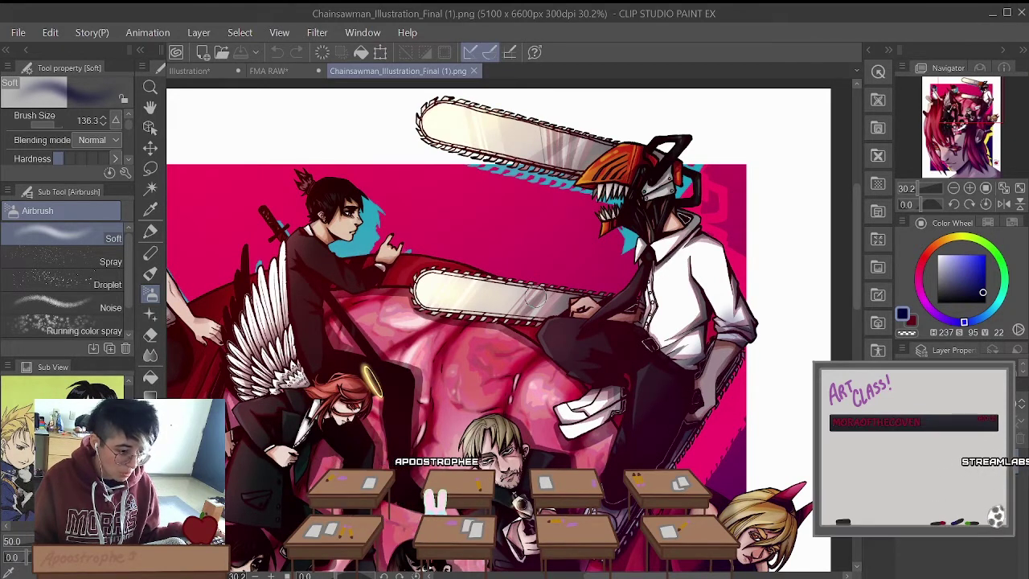
Step: Return to the FMA RAW illustration and examine the man's hair, face and jacket as candidates for cel shading
click(262, 70)
scroll(531, 189, down, 10)
scroll(533, 156, up, 17)
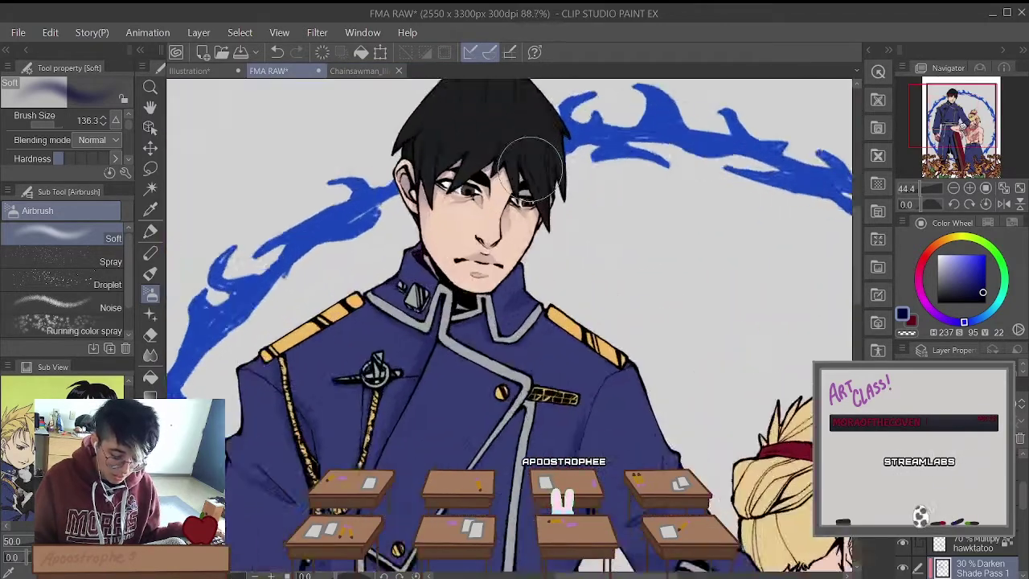
scroll(527, 161, down, 6)
scroll(460, 121, up, 7)
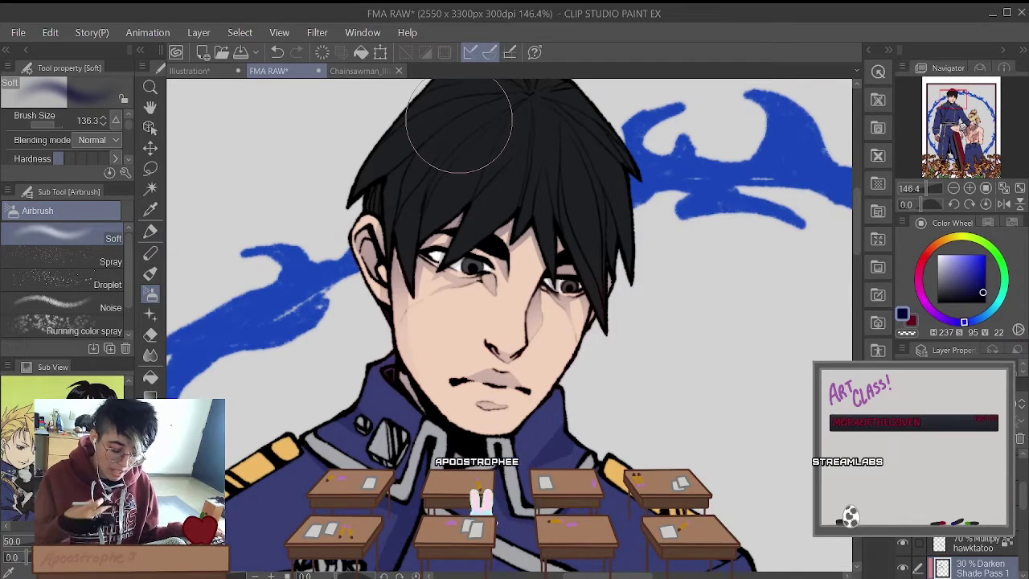
scroll(450, 141, down, 8)
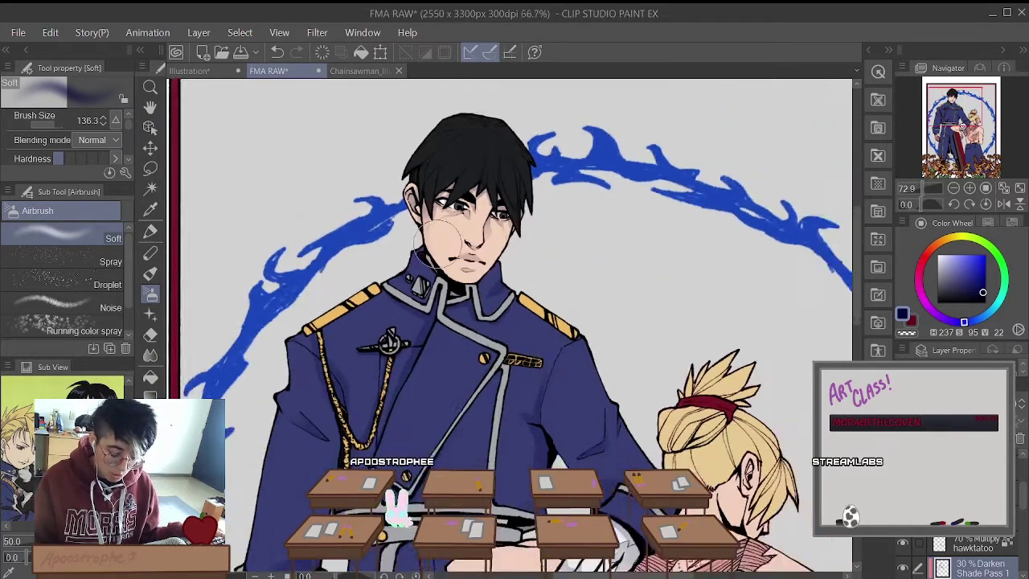
scroll(497, 233, up, 6)
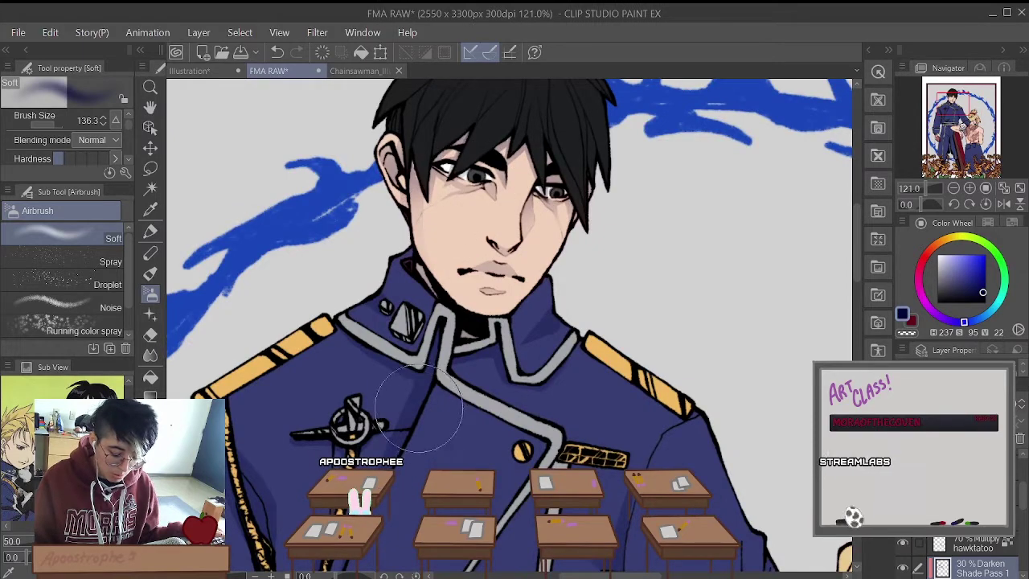
scroll(418, 406, down, 2)
scroll(446, 285, up, 1)
scroll(586, 158, down, 1)
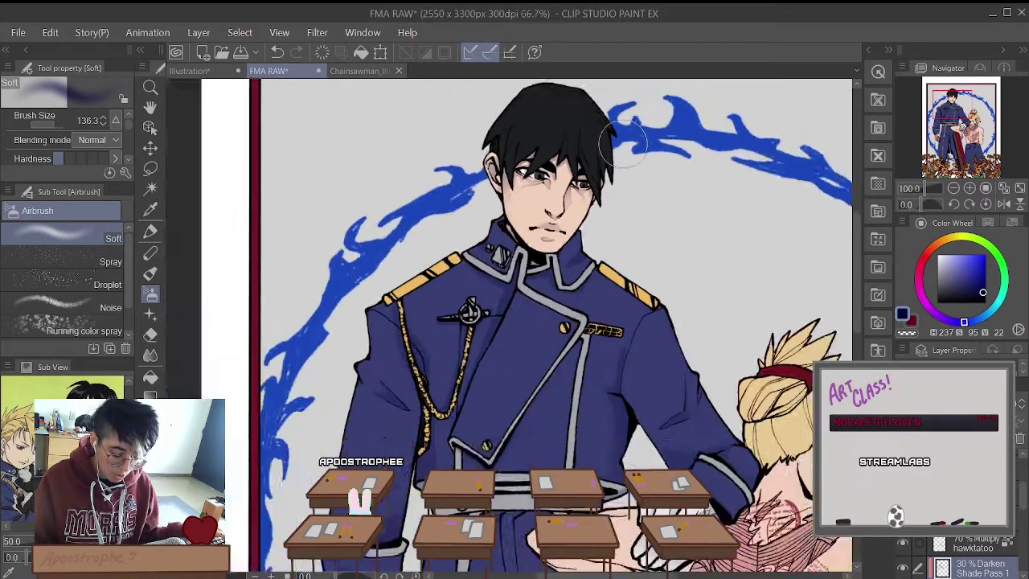
scroll(558, 133, up, 3)
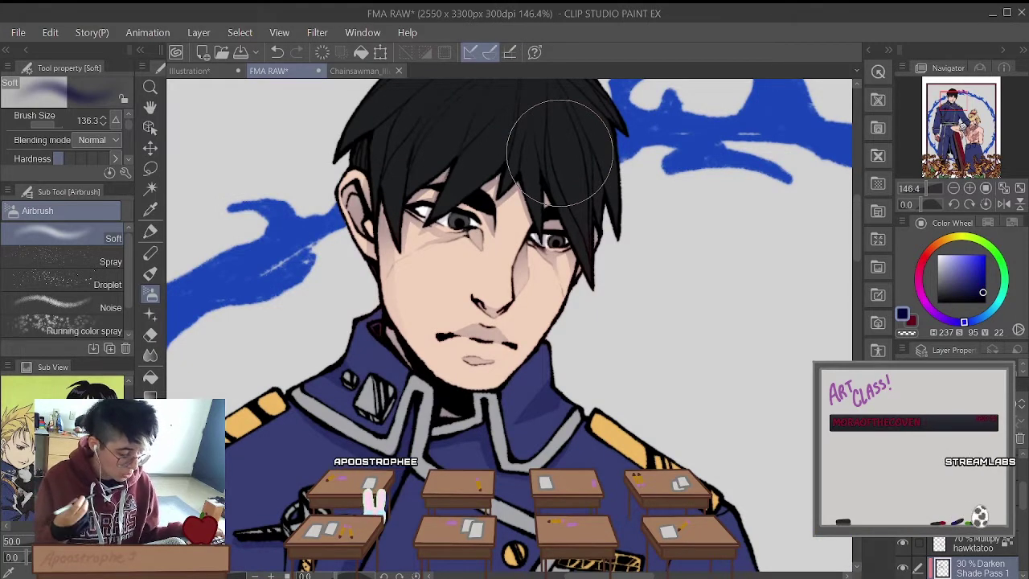
Step: Switch to the Pen, sample the man's skin tone, and shift it to a more saturated orange with H 22, S 51, V 89
key(p)
scroll(560, 153, up, 2)
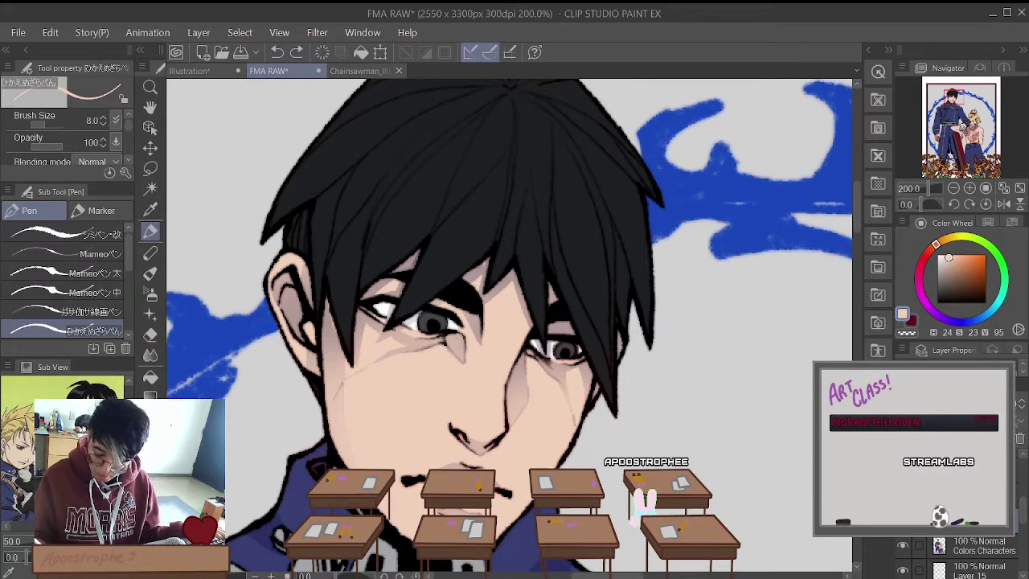
click(903, 520)
click(903, 520)
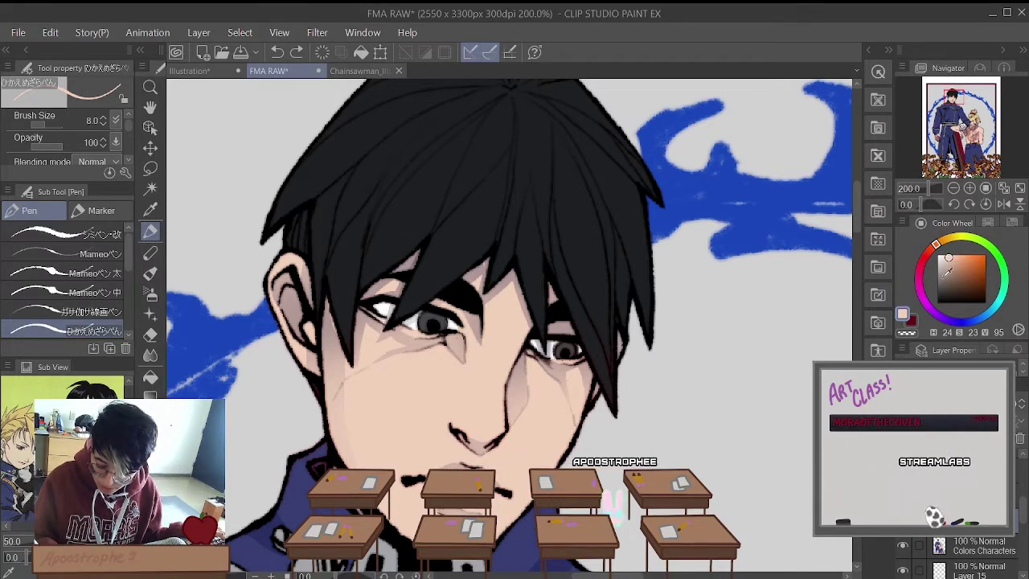
click(935, 244)
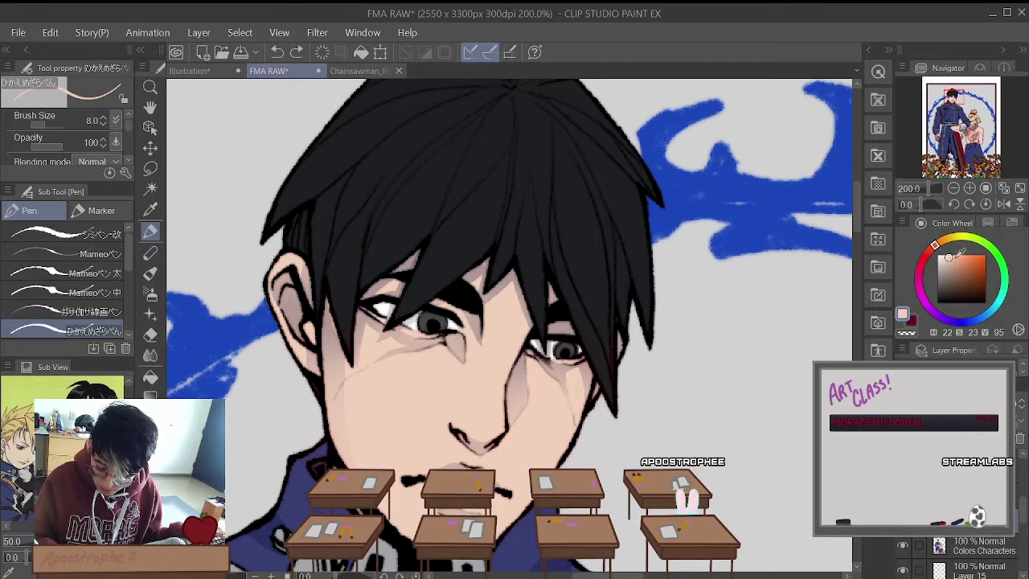
click(970, 257)
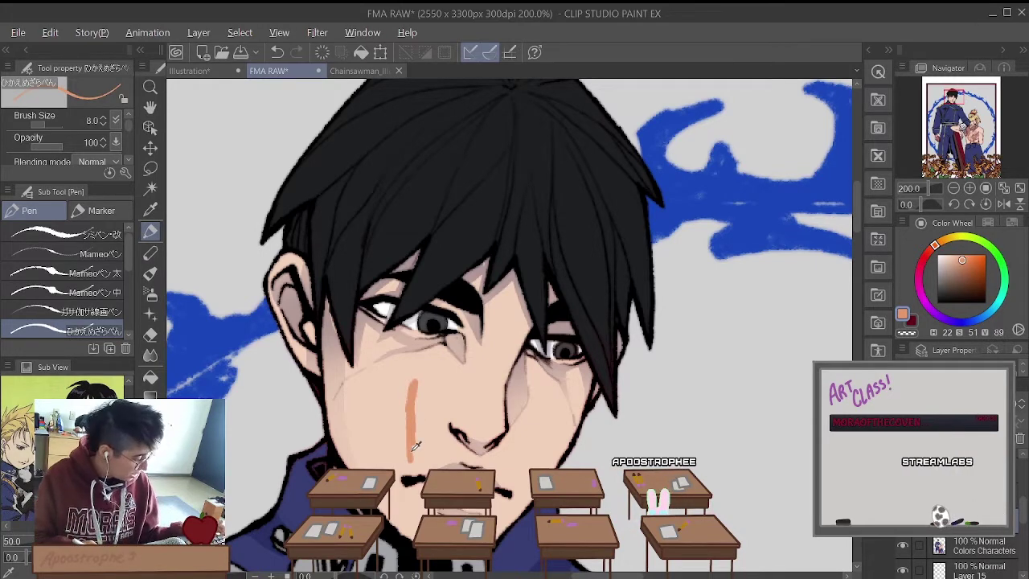
Step: Undo the orange cheek stroke, then try a softer test patch beside the nose with S 43, V 90 and undo it
key(alt)
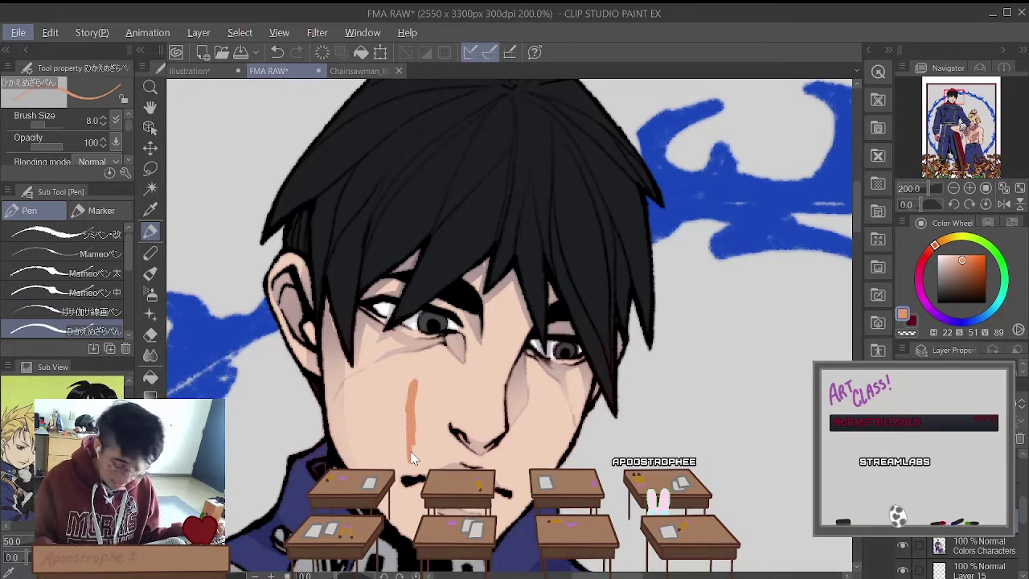
key(ctrl+z)
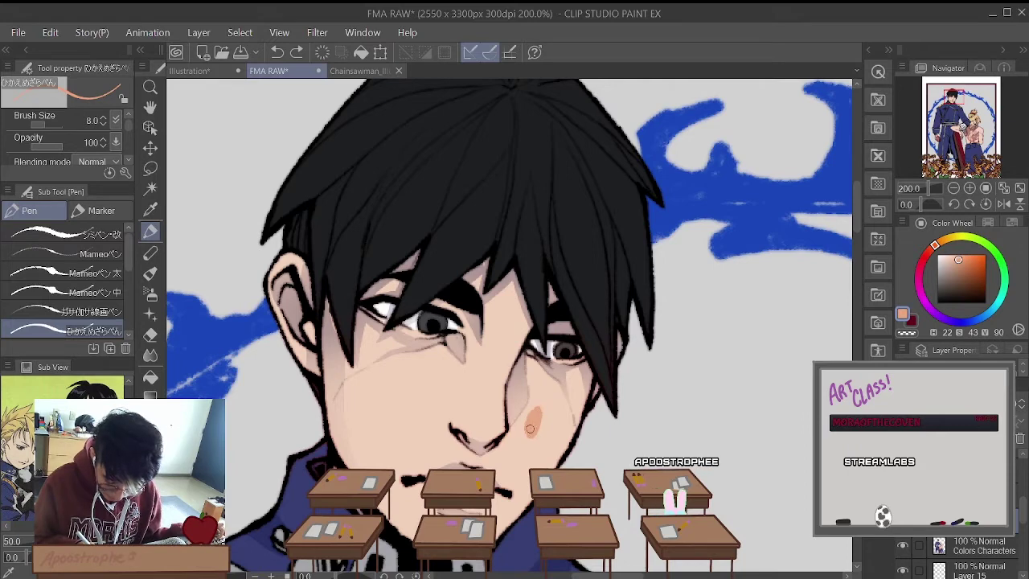
key(ctrl+z)
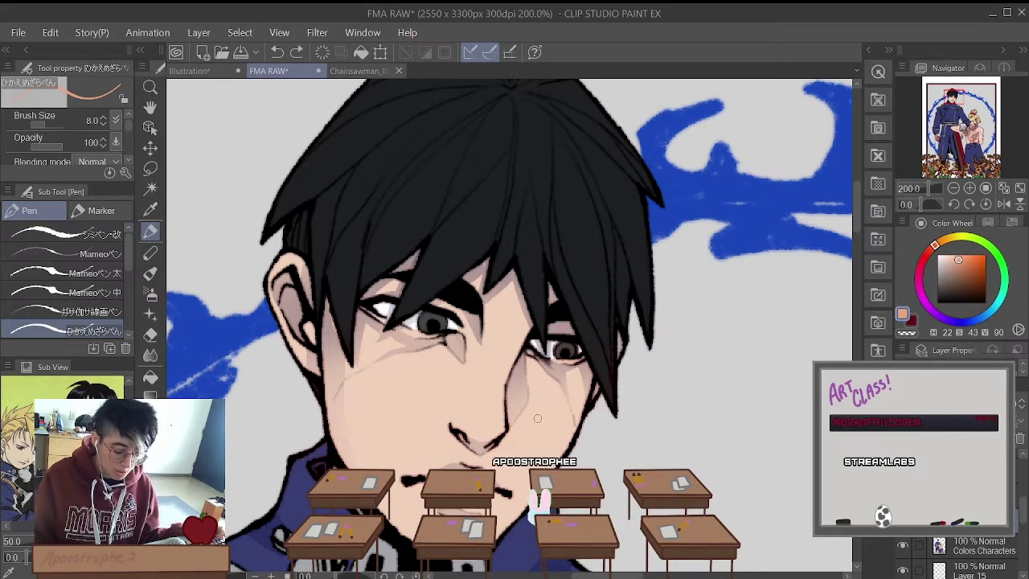
Step: Soften the shading colour to H 22, S 35, V 91 and try a test stroke on the cheek beside the nose
scroll(537, 422, down, 5)
scroll(502, 434, up, 5)
scroll(486, 395, up, 2)
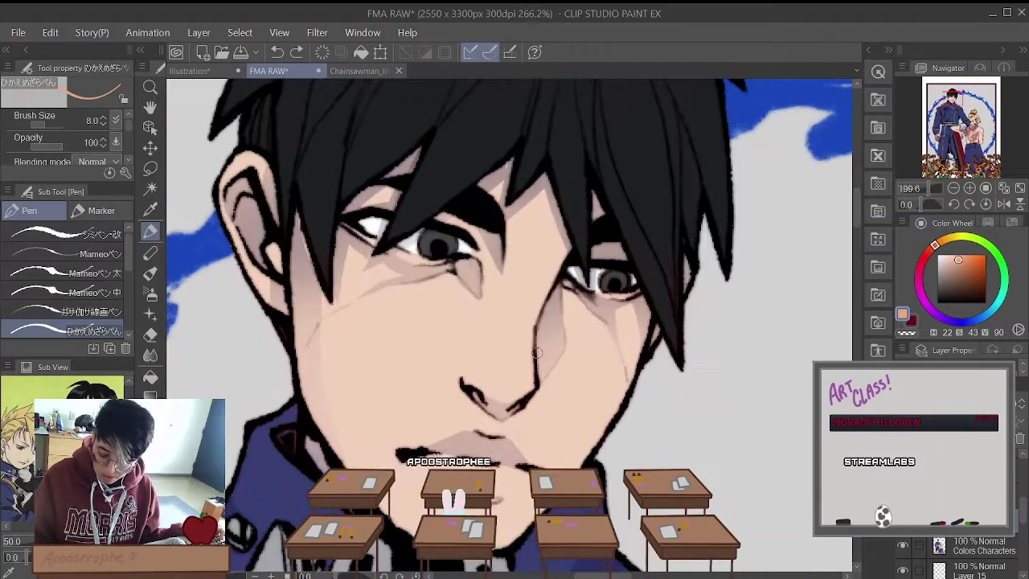
drag(959, 259, 954, 258)
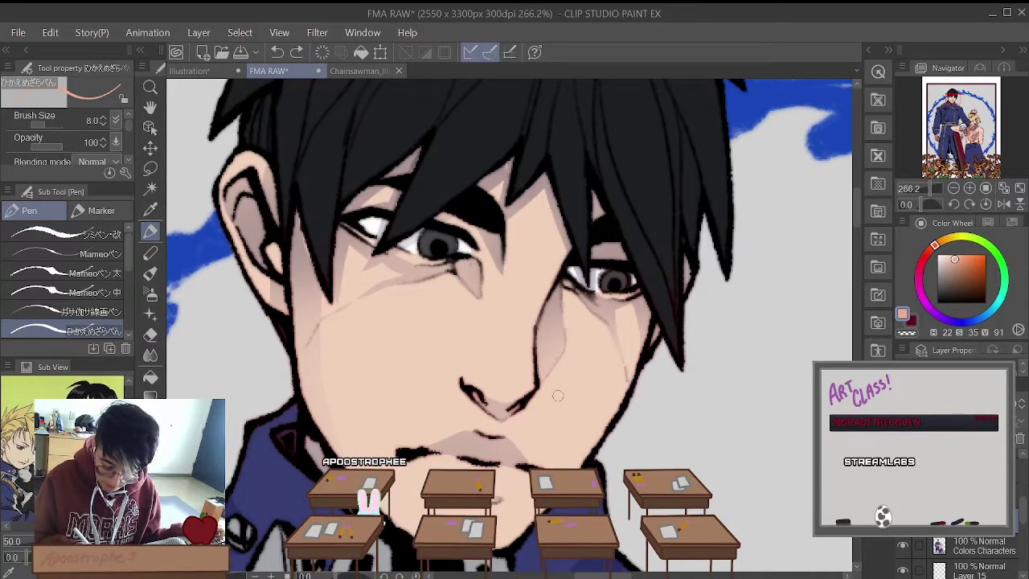
drag(574, 370, 569, 422)
key(ctrl+z)
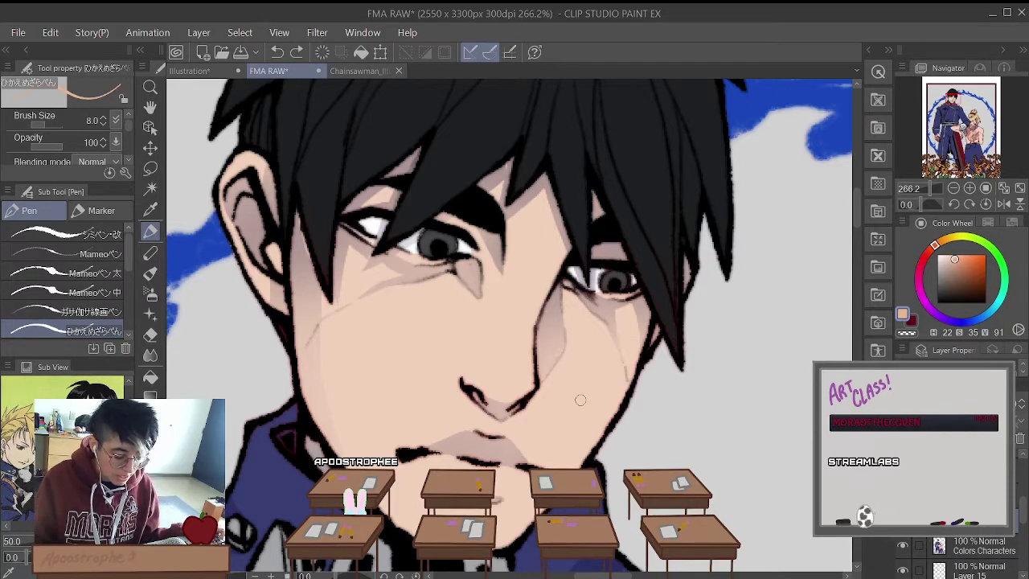
Step: Paint a light orange cel shadow with the Pen from the nostril up to the bridge, and fill the lower half of the man's nose
scroll(577, 397, down, 1)
scroll(574, 395, down, 2)
scroll(555, 388, up, 1)
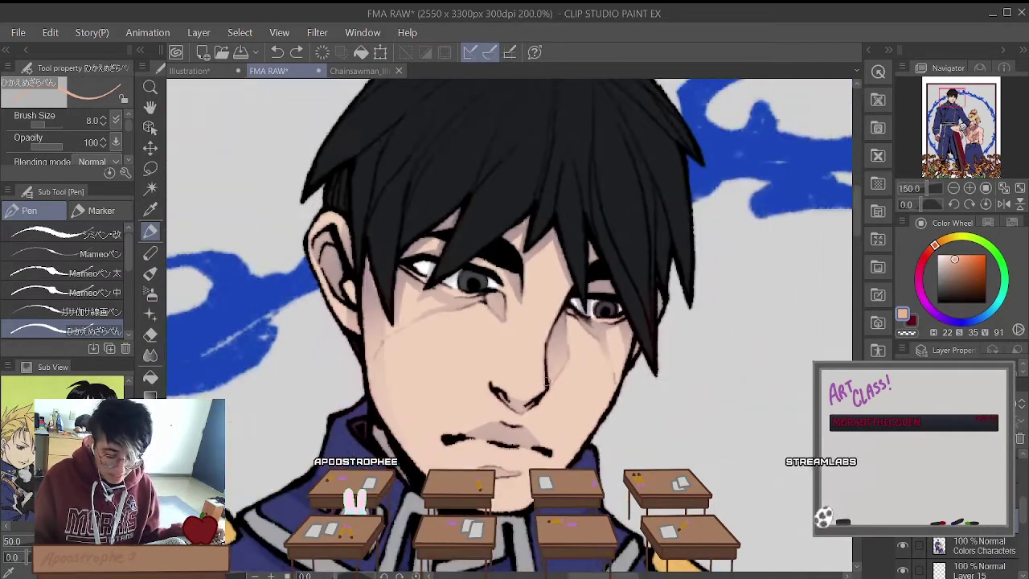
scroll(523, 374, down, 1)
scroll(488, 360, up, 2)
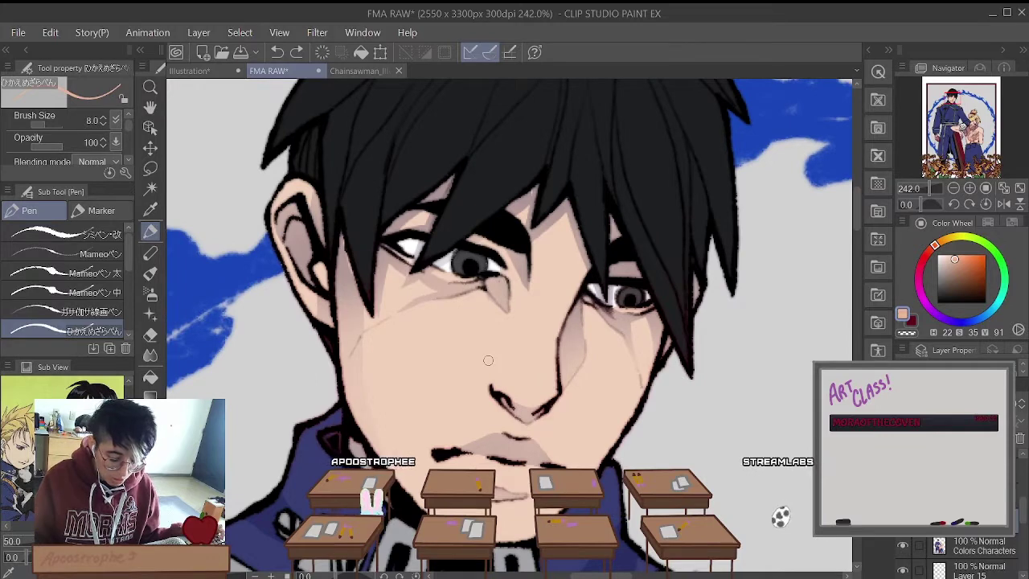
scroll(487, 360, down, 2)
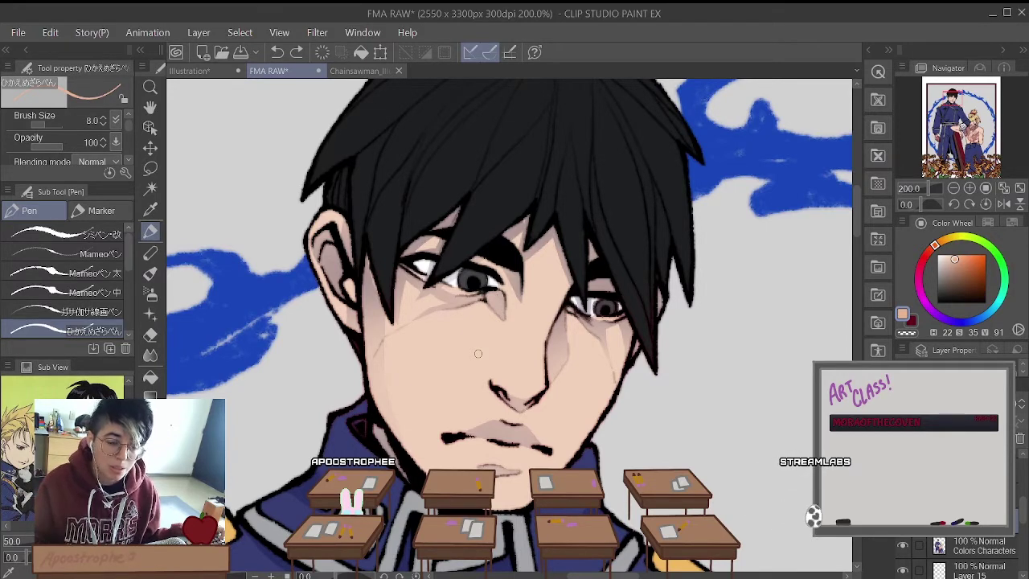
scroll(478, 354, down, 2)
scroll(477, 354, up, 5)
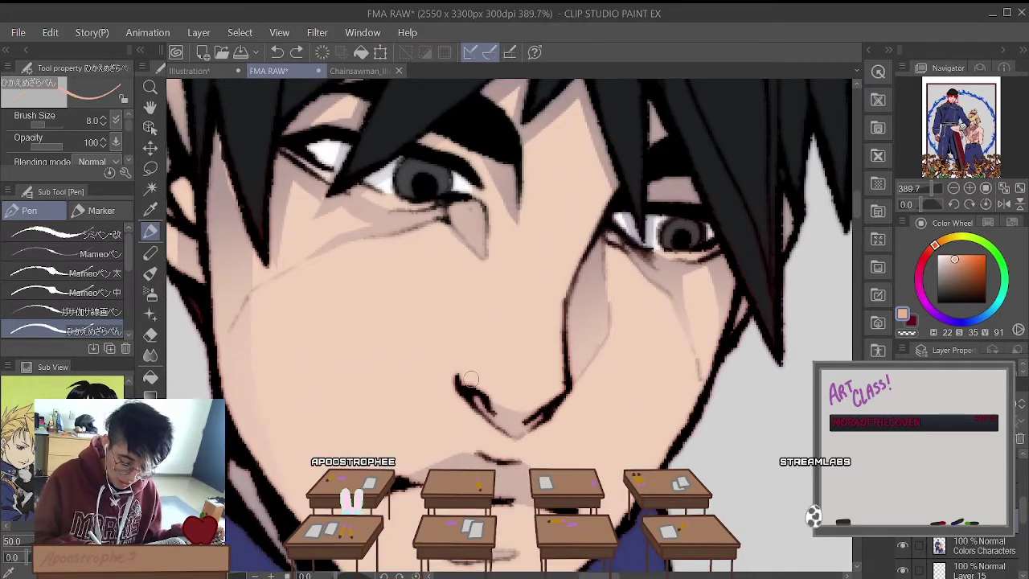
drag(469, 359, 465, 379)
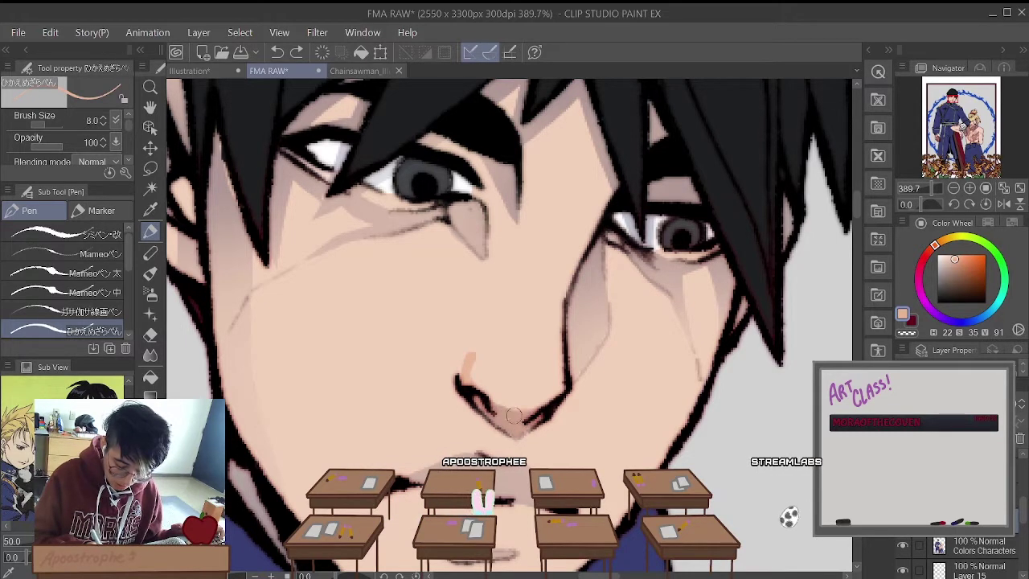
drag(465, 363, 535, 297)
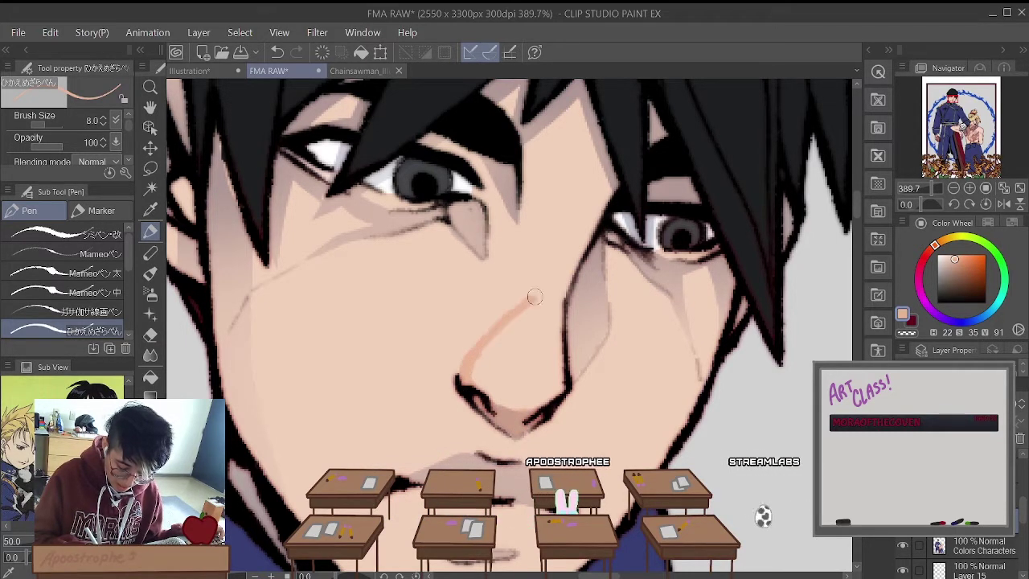
mouse_move(533, 365)
mouse_down()
mouse_move(465, 367)
mouse_move(476, 363)
mouse_move(501, 396)
mouse_move(488, 401)
mouse_move(515, 392)
mouse_move(512, 328)
mouse_move(532, 322)
mouse_move(542, 304)
mouse_move(525, 313)
mouse_move(539, 300)
mouse_move(514, 368)
mouse_up()
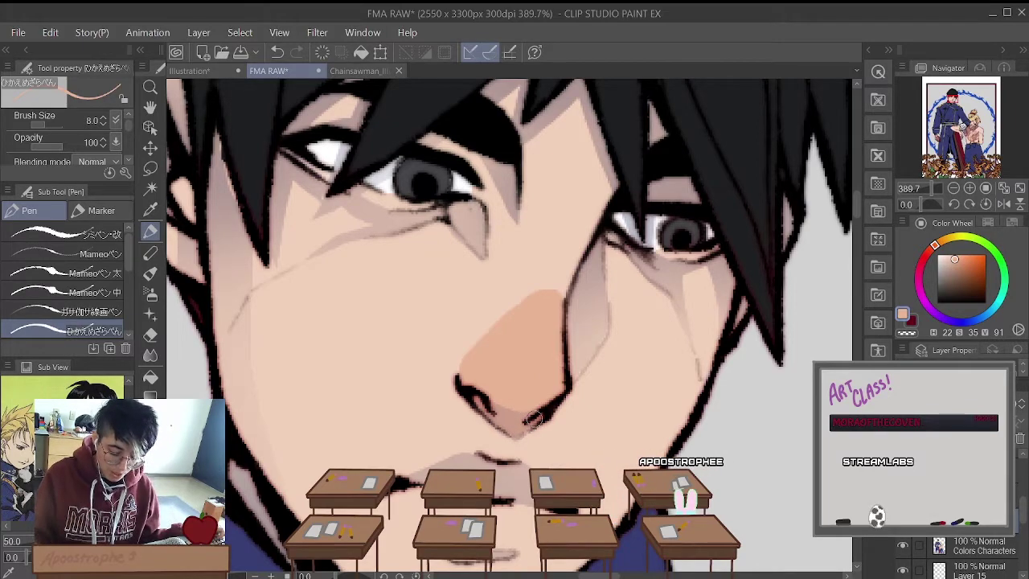
Step: Examine the orange nose shading against the whole figure and close up on the man's face
scroll(469, 266, up, 1)
scroll(469, 284, down, 5)
scroll(469, 296, up, 2)
scroll(478, 285, down, 3)
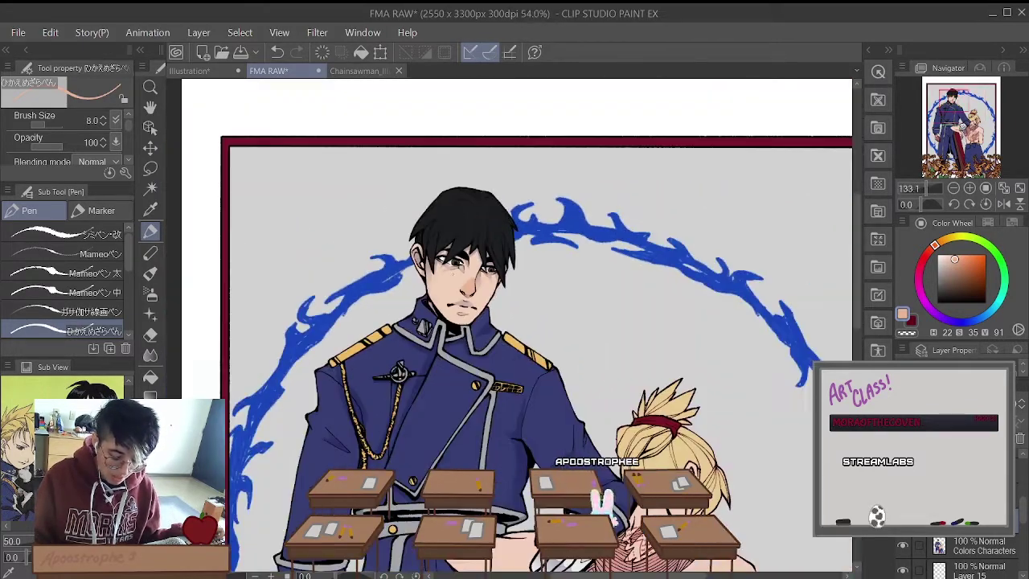
scroll(426, 245, up, 4)
scroll(675, 462, down, 2)
scroll(508, 322, up, 4)
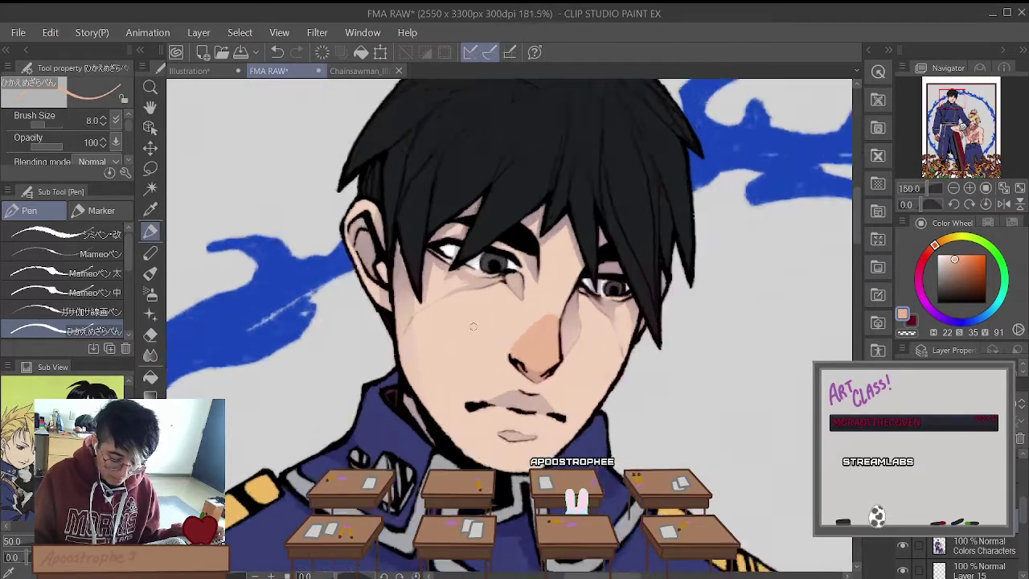
scroll(508, 322, down, 1)
scroll(533, 375, up, 2)
scroll(533, 375, down, 2)
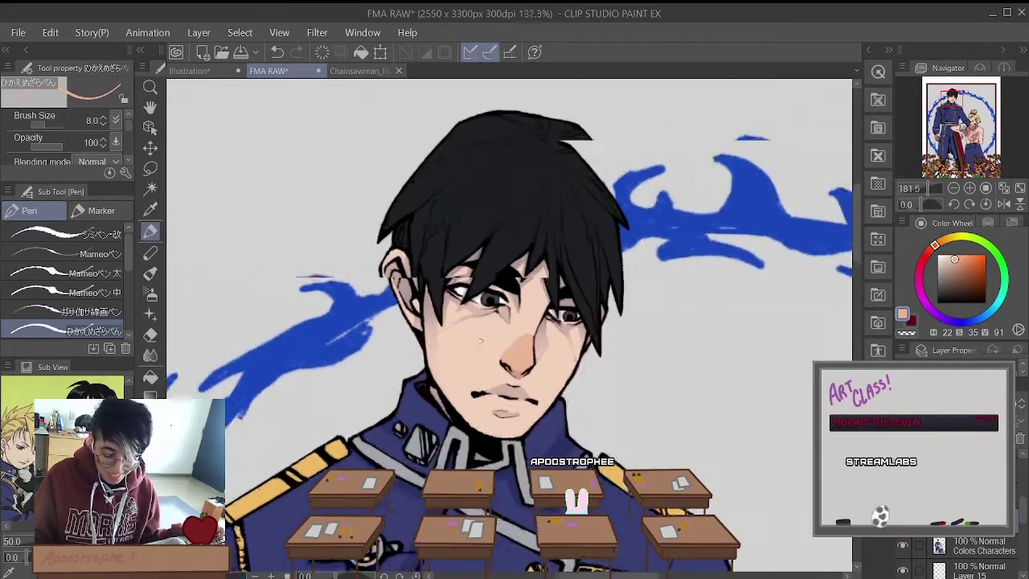
scroll(534, 375, up, 4)
scroll(502, 362, up, 2)
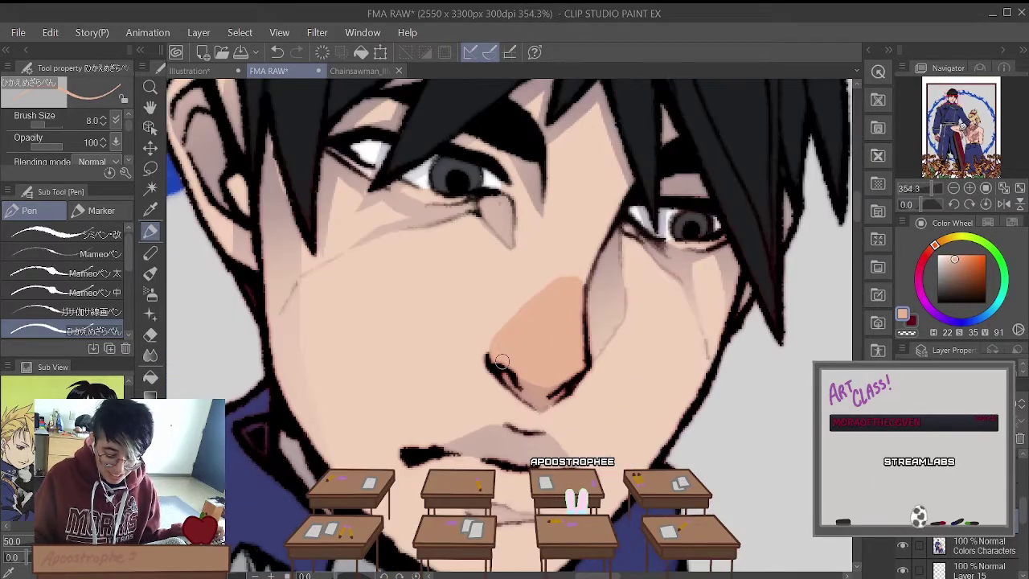
Step: Try an orange shading stroke between the man's lower lip and chin, and undo it
scroll(502, 362, down, 3)
scroll(503, 362, up, 2)
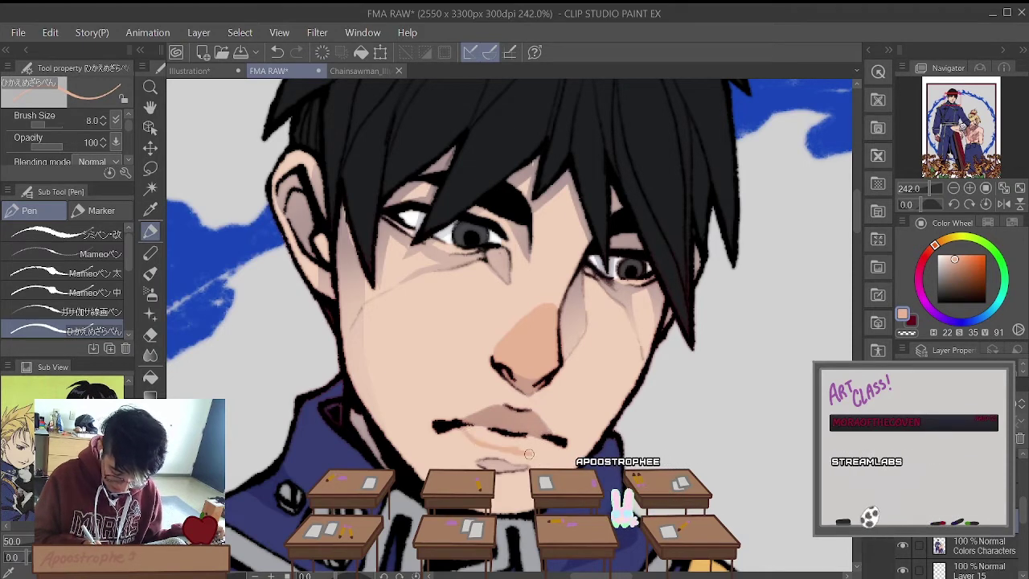
key(ctrl+z)
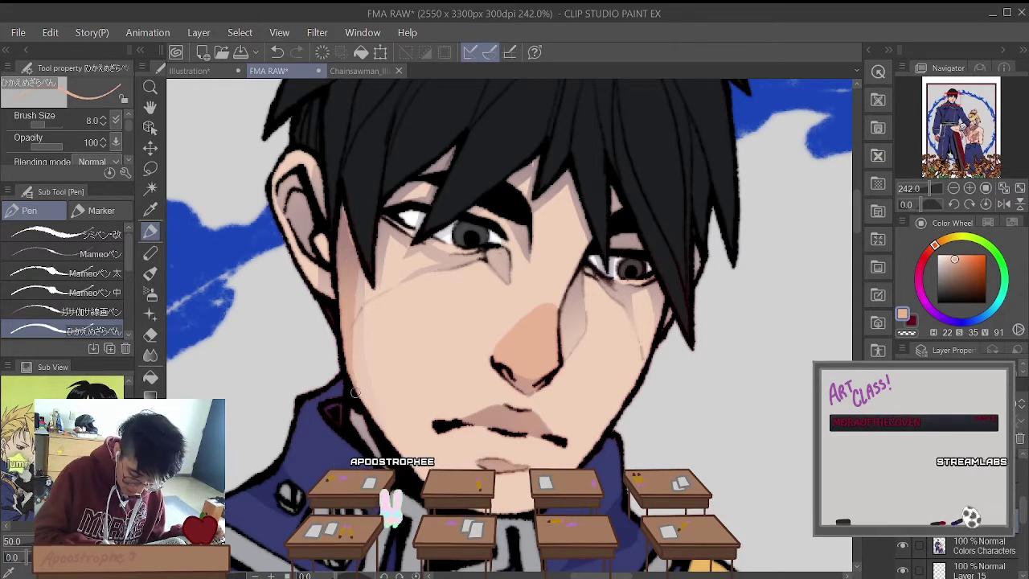
Step: Shade the outer edge of the man's cheek below the ear, trying brush size 15.4 and then setting the size to 7.9
drag(44, 124, 62, 121)
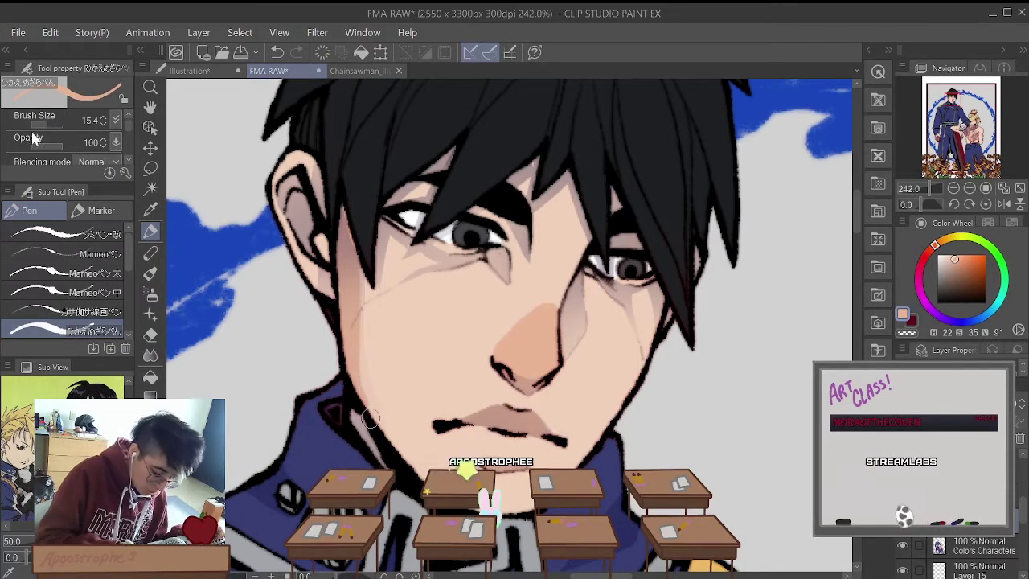
drag(47, 125, 43, 124)
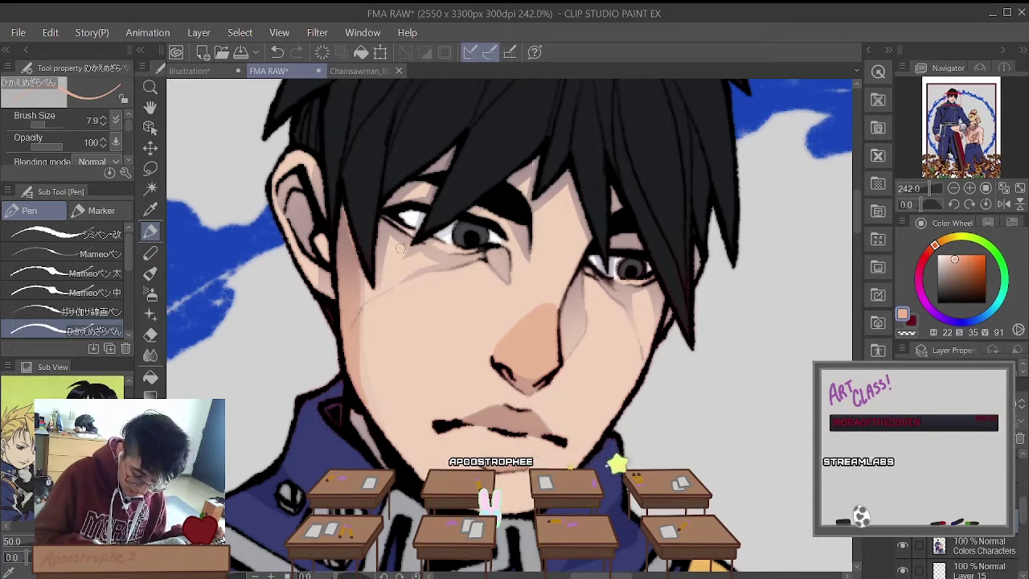
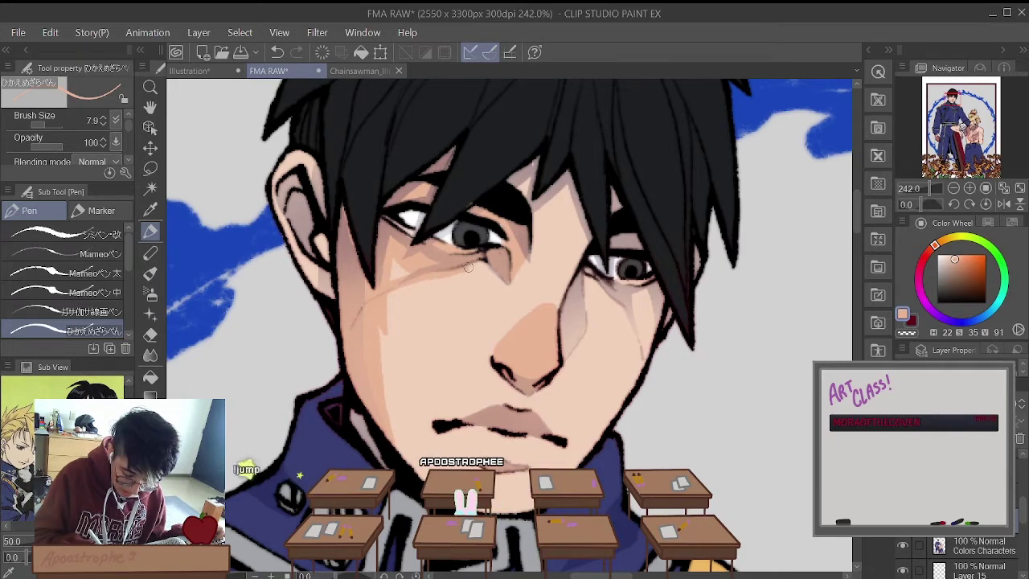
Step: Outline a light orange shadow on the far side of the man's face from the mouth to the chin, and fill the far cheek
scroll(495, 264, down, 12)
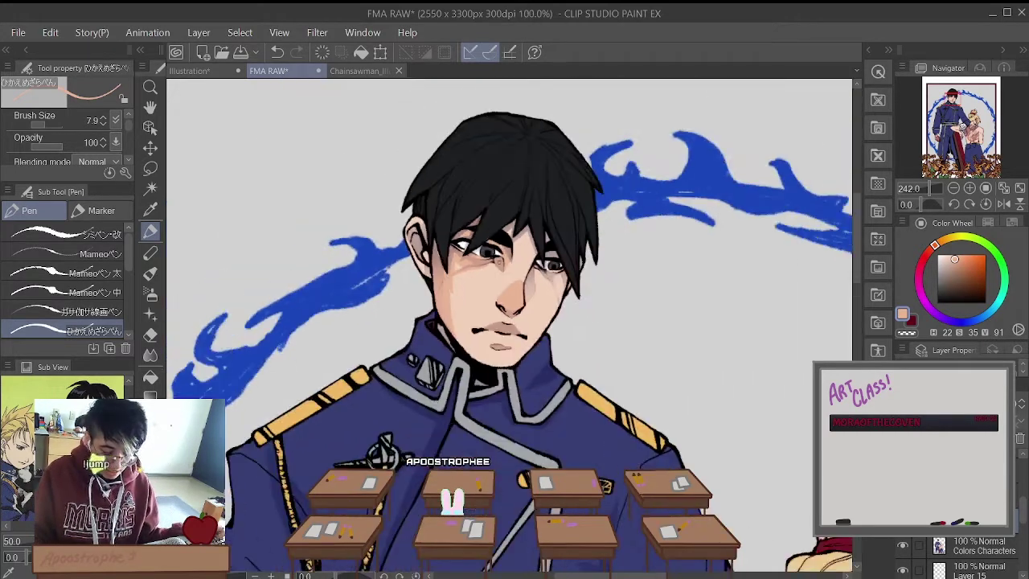
scroll(524, 285, up, 14)
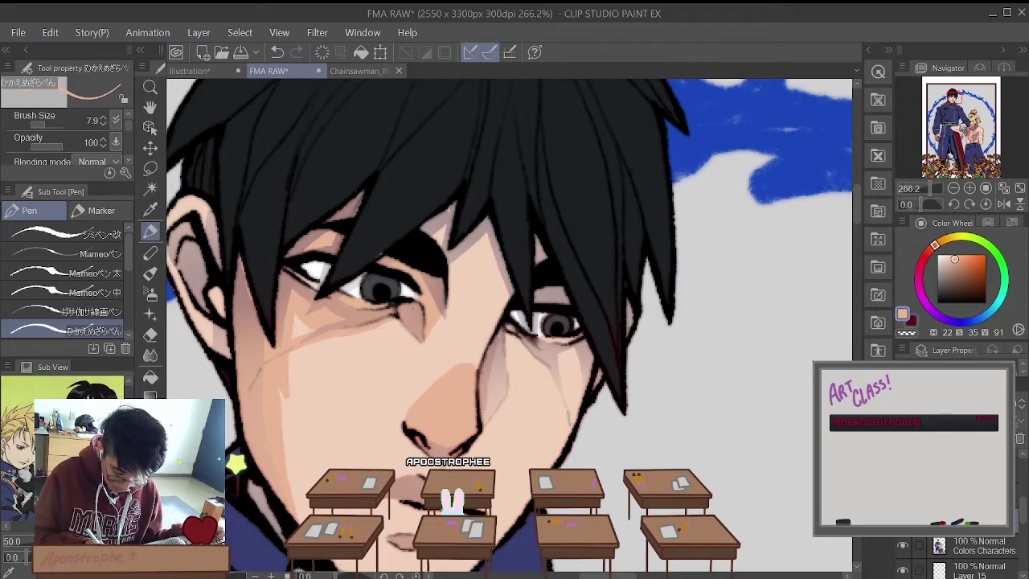
scroll(354, 426, down, 10)
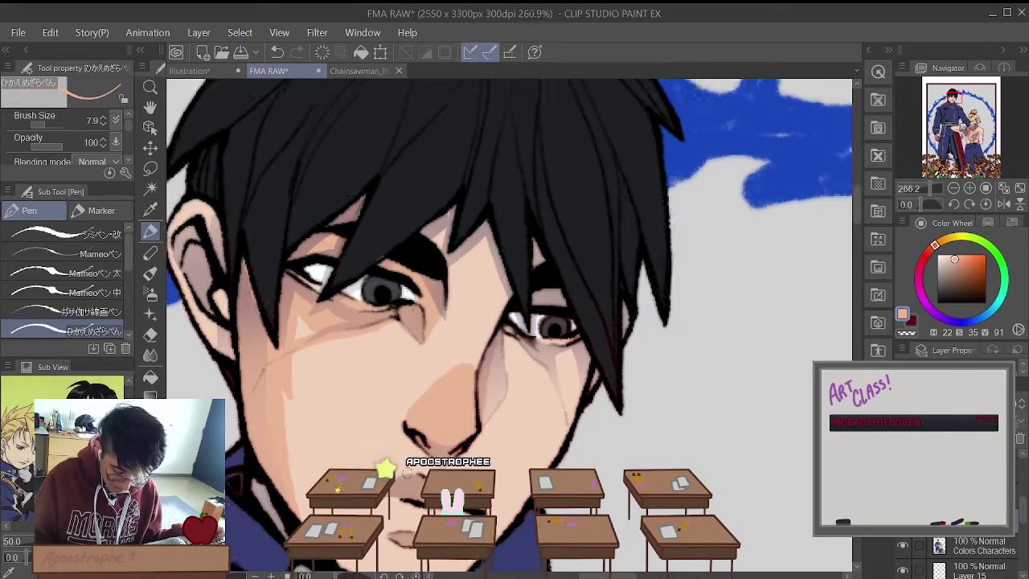
scroll(386, 486, up, 12)
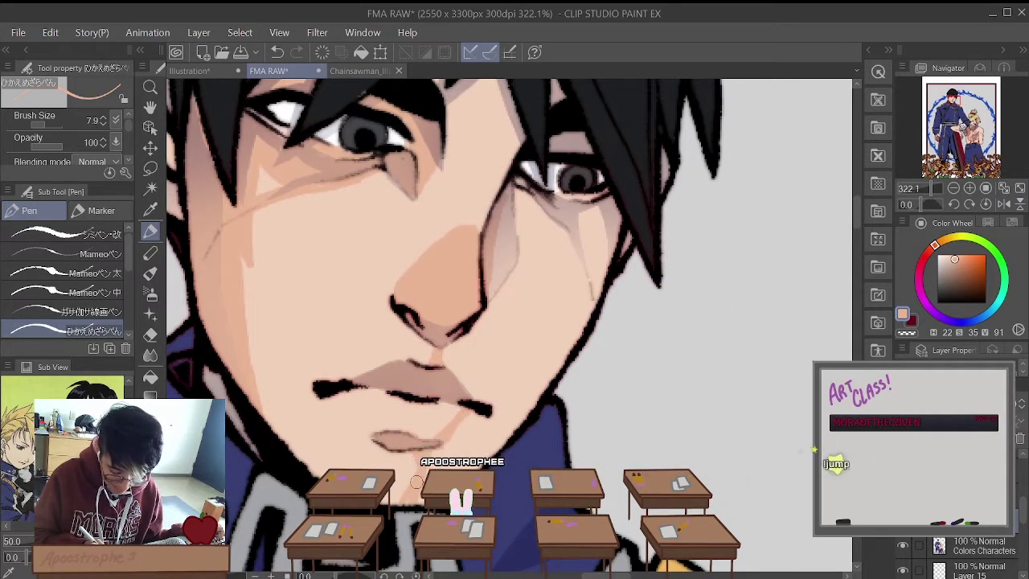
key(ctrl+z)
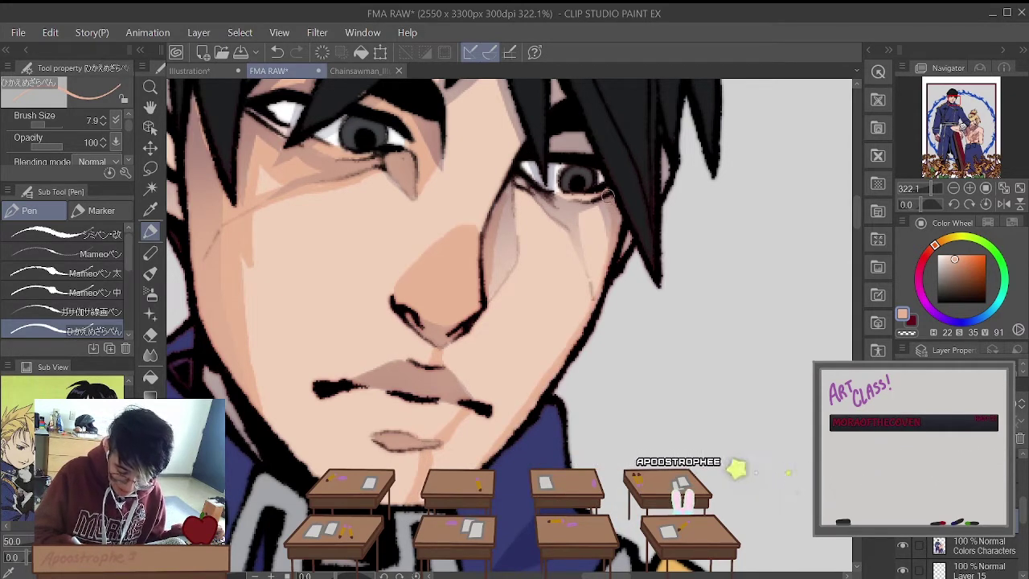
click(150, 376)
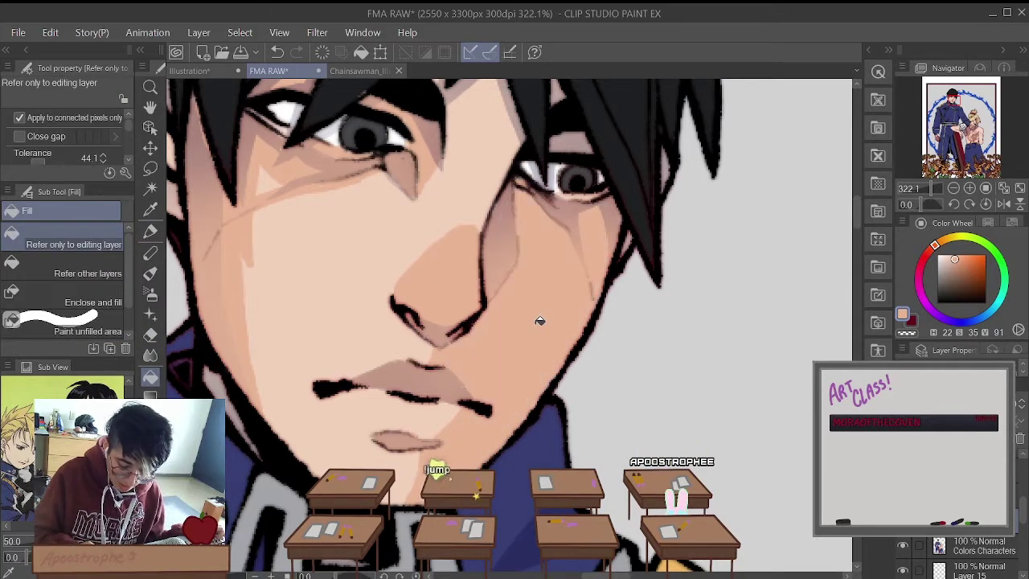
click(151, 232)
Step: Carve a wedge-shaped light patch out of the far cheek's orange shading below the eye, using the transparent colour
scroll(321, 321, down, 6)
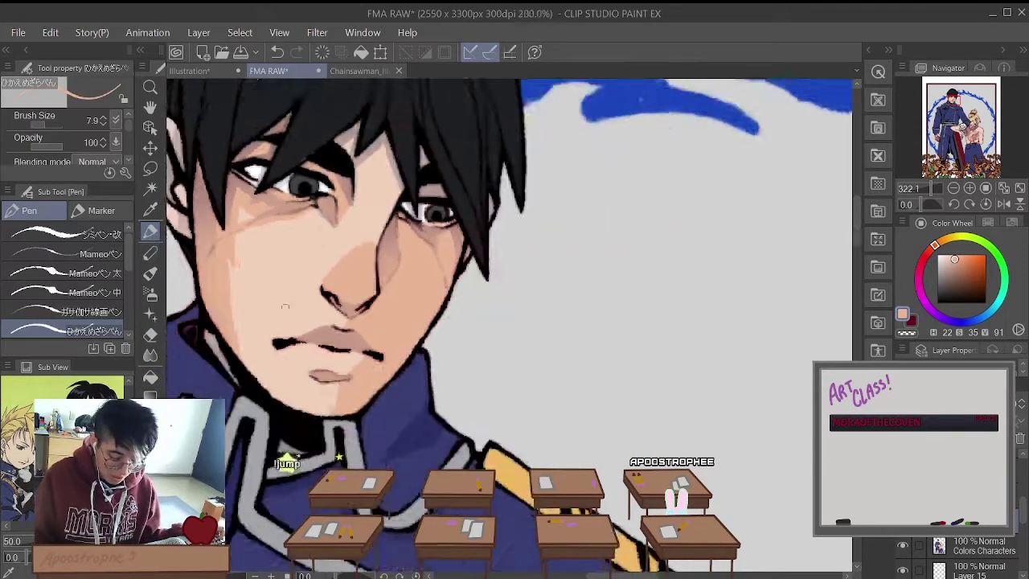
scroll(328, 324, up, 3)
scroll(331, 326, up, 3)
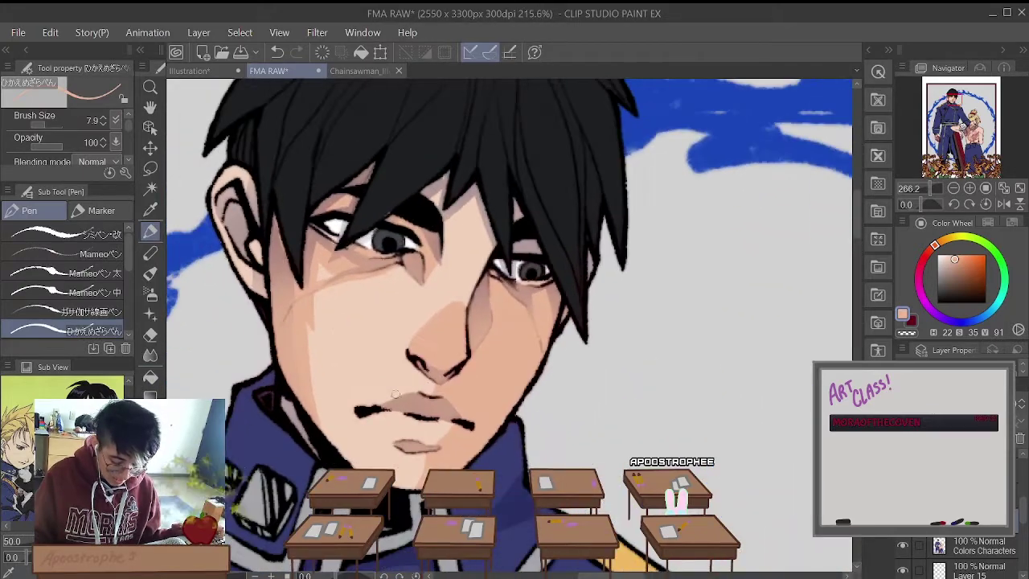
drag(910, 340, 910, 339)
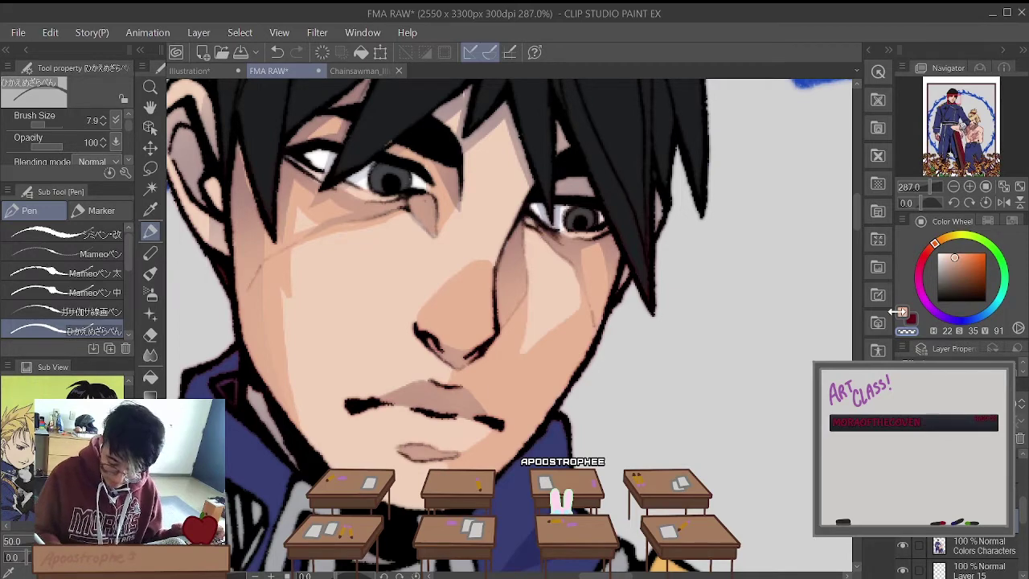
Step: Examine the far cheek's shading and light patch close up and against the whole figure
scroll(518, 217, down, 8)
scroll(508, 206, up, 6)
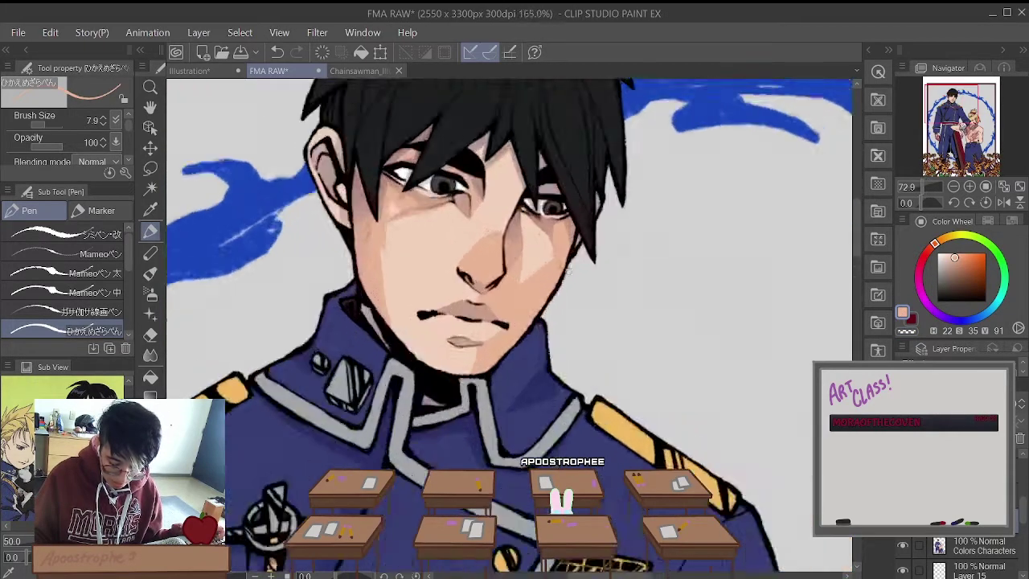
scroll(507, 203, up, 2)
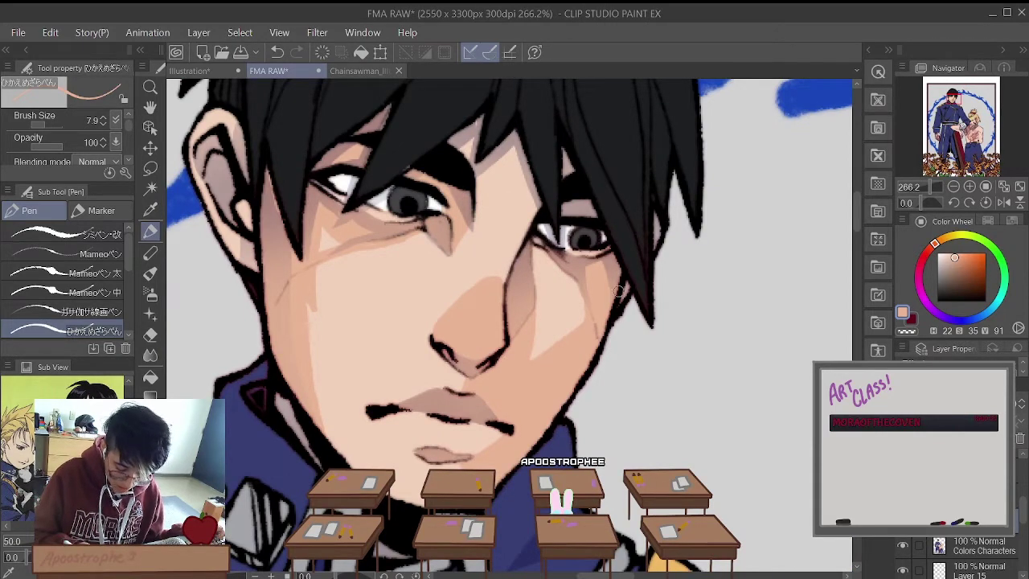
scroll(527, 341, down, 4)
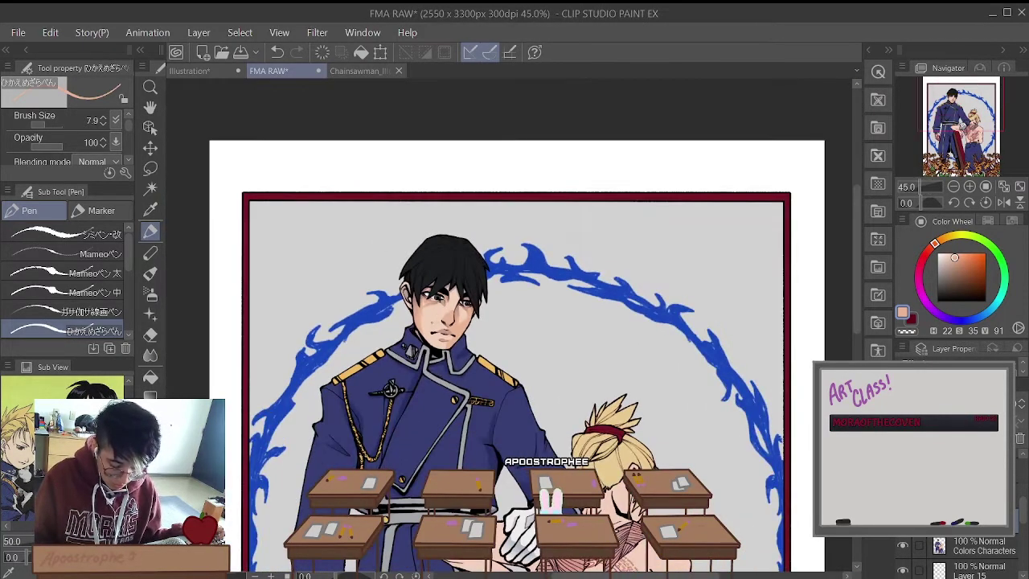
scroll(446, 330, up, 4)
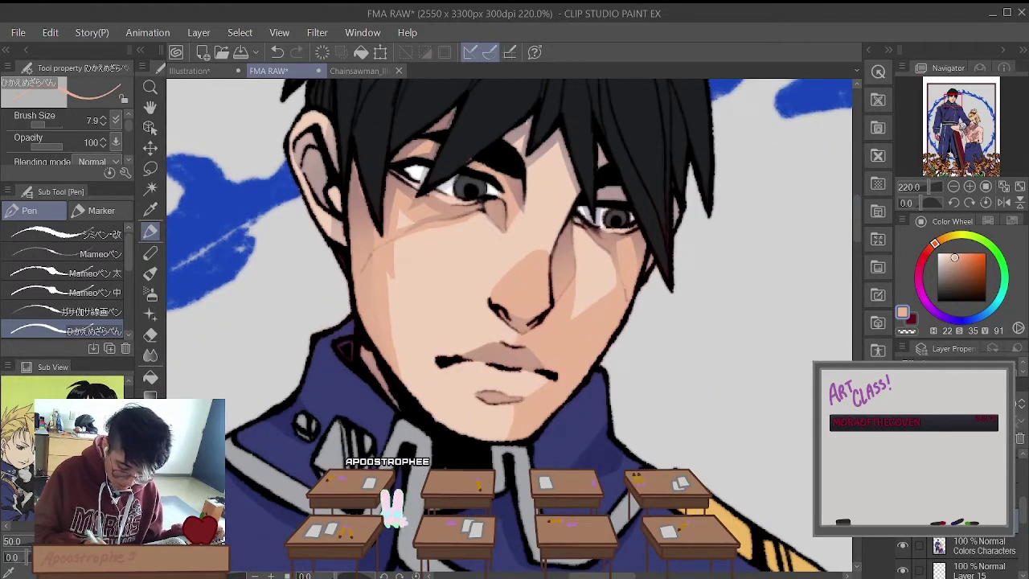
scroll(627, 313, down, 5)
scroll(563, 277, up, 12)
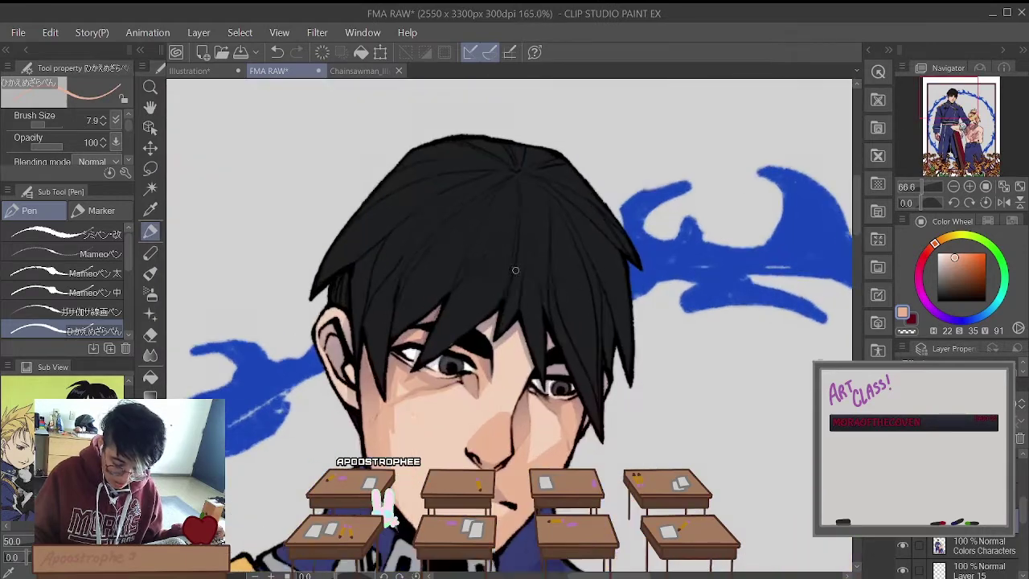
Step: Shade the man's forehead beneath the hair strands and the outer and lower edge of his ear with light orange
scroll(426, 321, down, 4)
scroll(483, 277, up, 7)
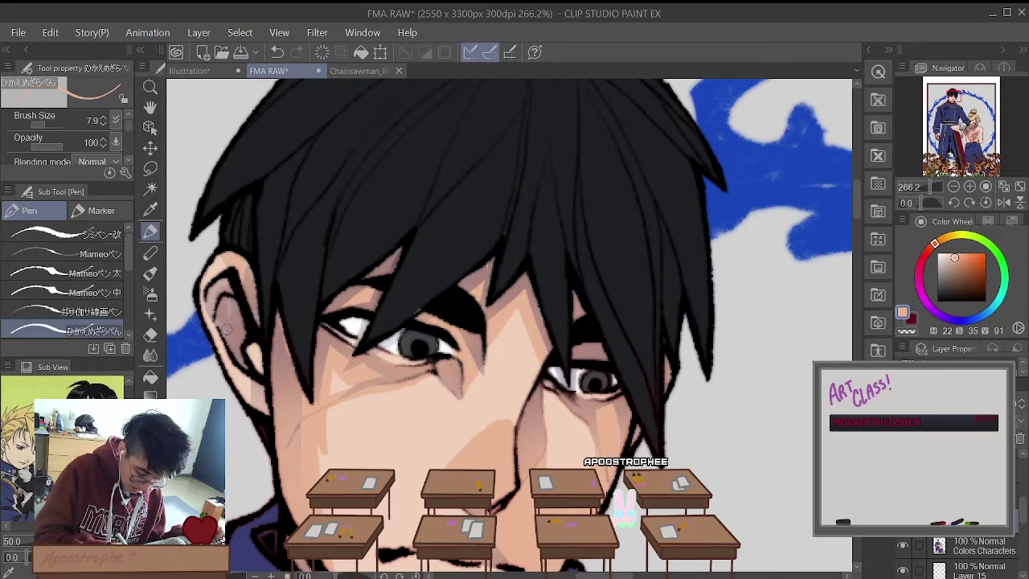
drag(224, 281, 220, 298)
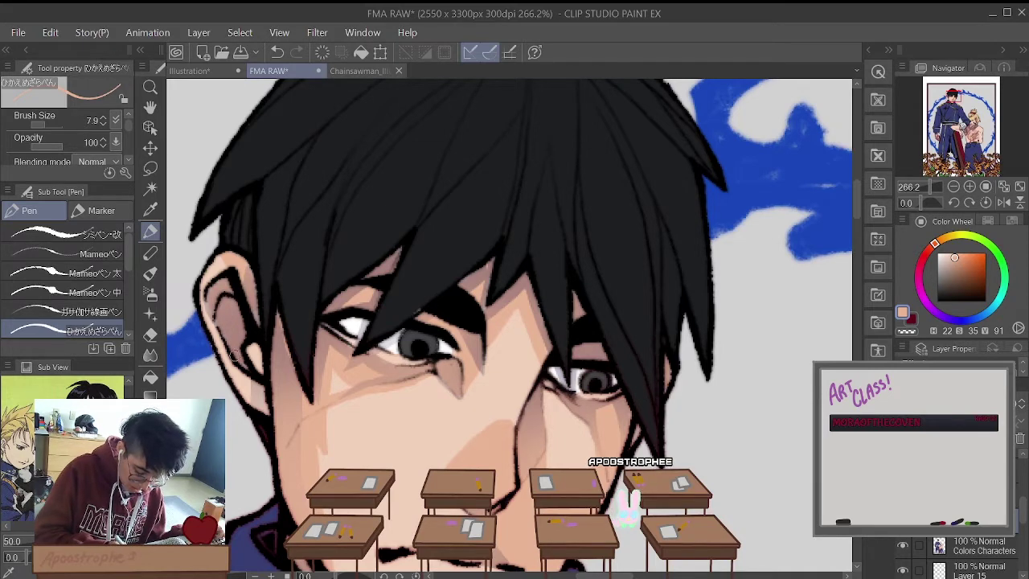
drag(243, 379, 258, 403)
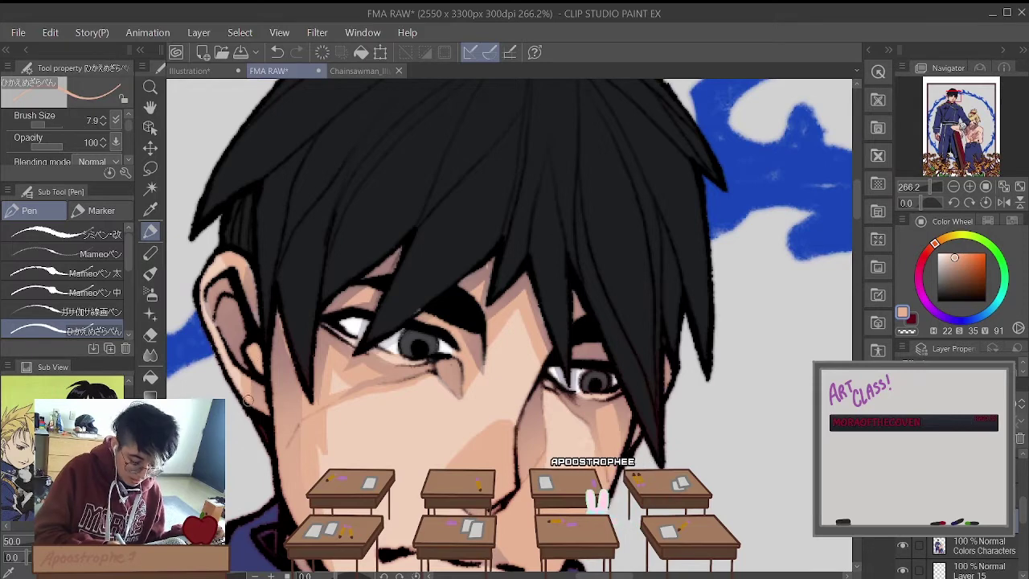
Step: Examine the forehead, ear and cheek shading close up and against the whole illustration
scroll(604, 306, down, 7)
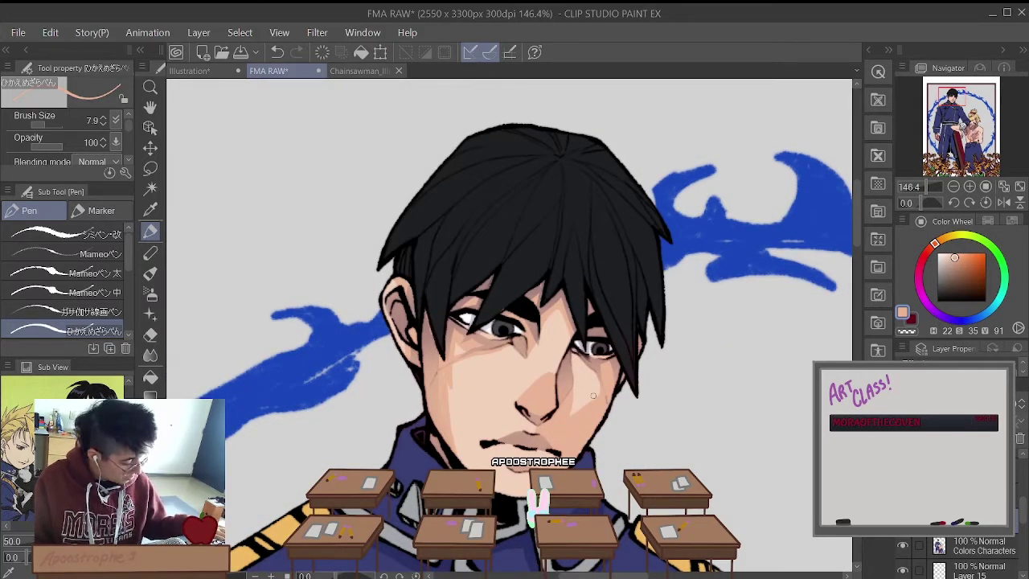
scroll(570, 386, down, 4)
scroll(555, 373, up, 9)
scroll(535, 362, down, 7)
scroll(529, 356, up, 6)
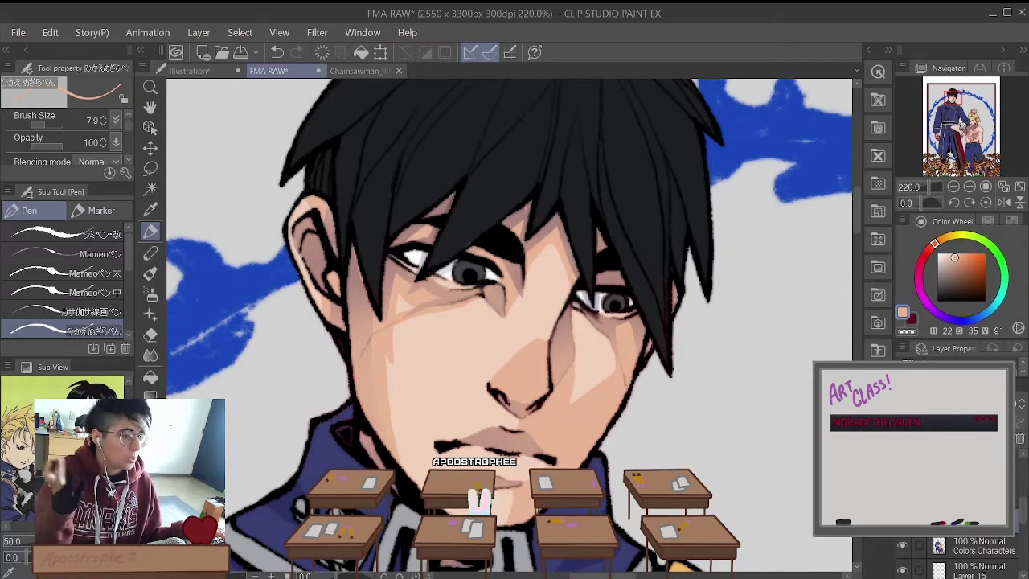
scroll(451, 391, down, 10)
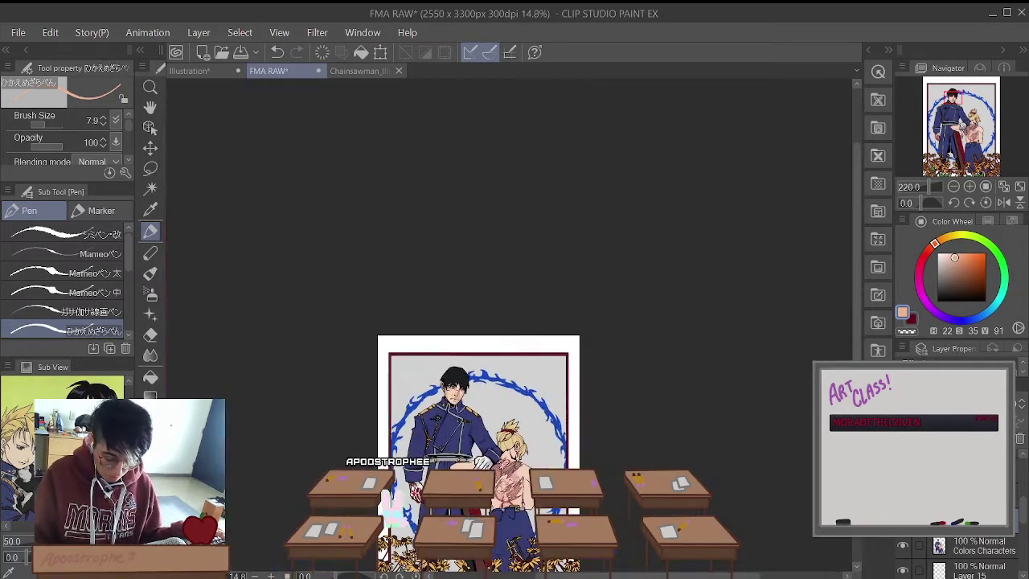
scroll(421, 373, up, 3)
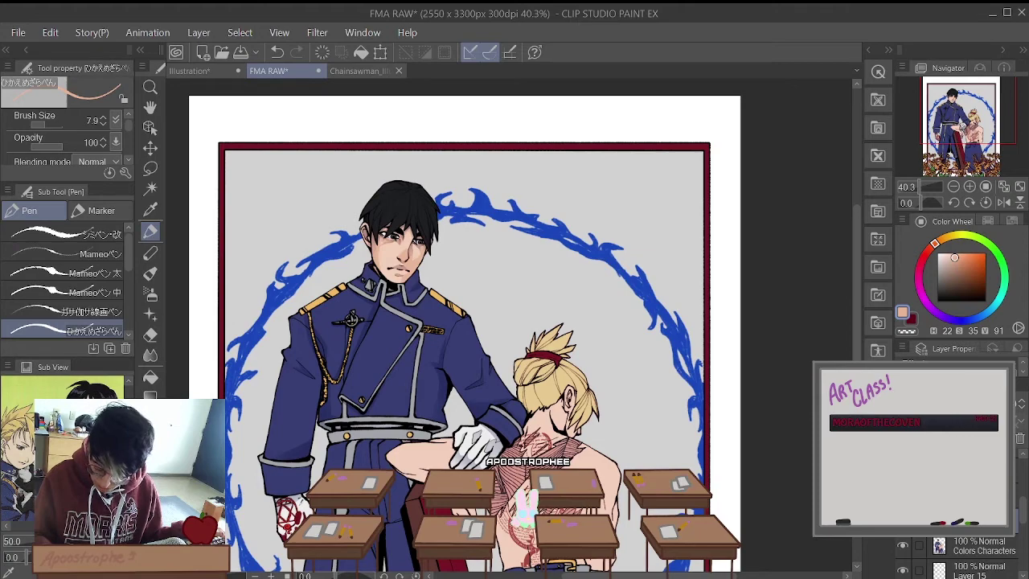
scroll(378, 193, up, 5)
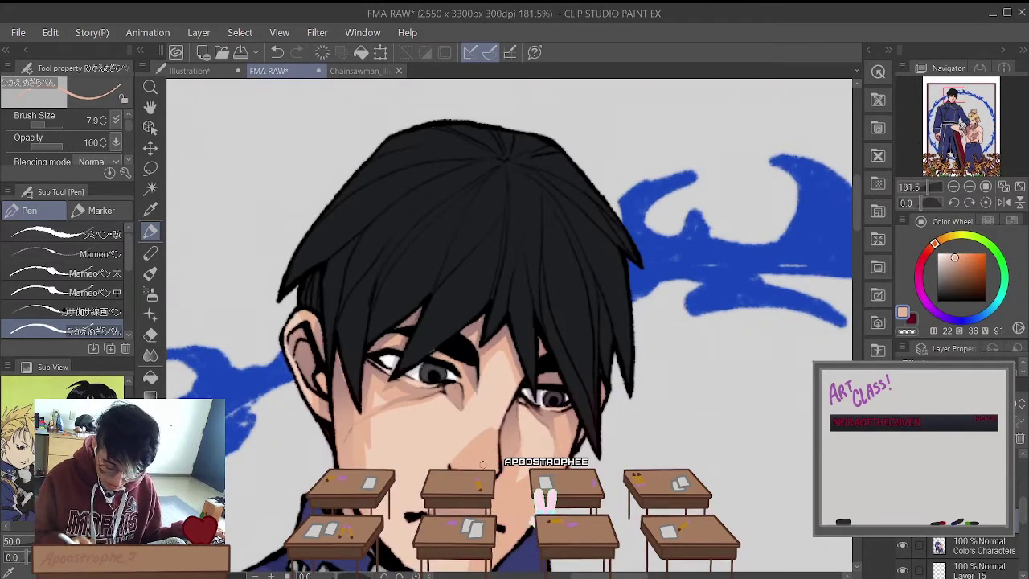
Step: Recolour the face shading to a paler orange (H 22, S 31, V 92) with the Milli pen marker at size 2000, and return to the Pen
click(957, 254)
click(951, 257)
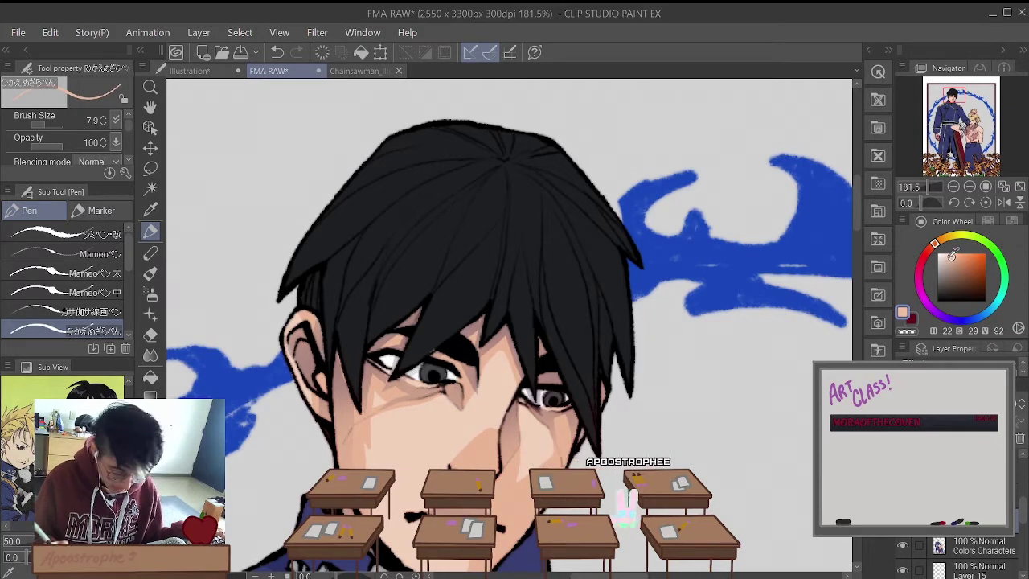
click(101, 211)
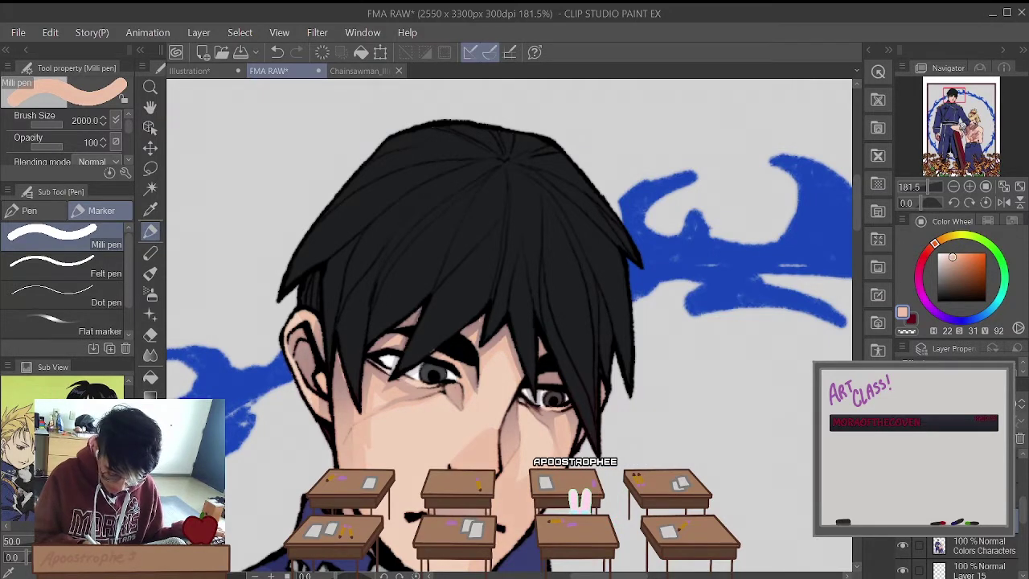
scroll(435, 350, down, 10)
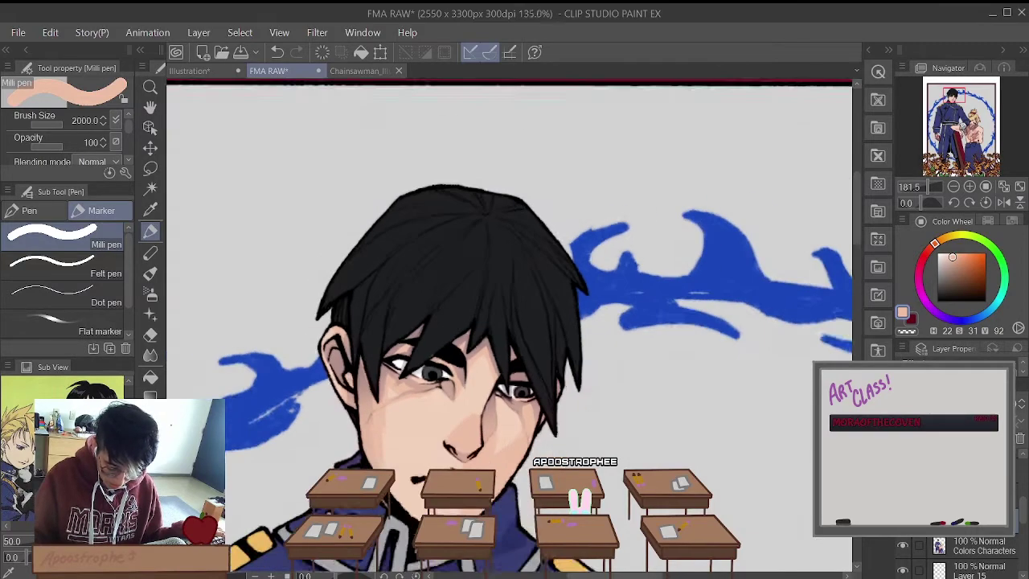
scroll(413, 366, up, 6)
scroll(413, 367, up, 1)
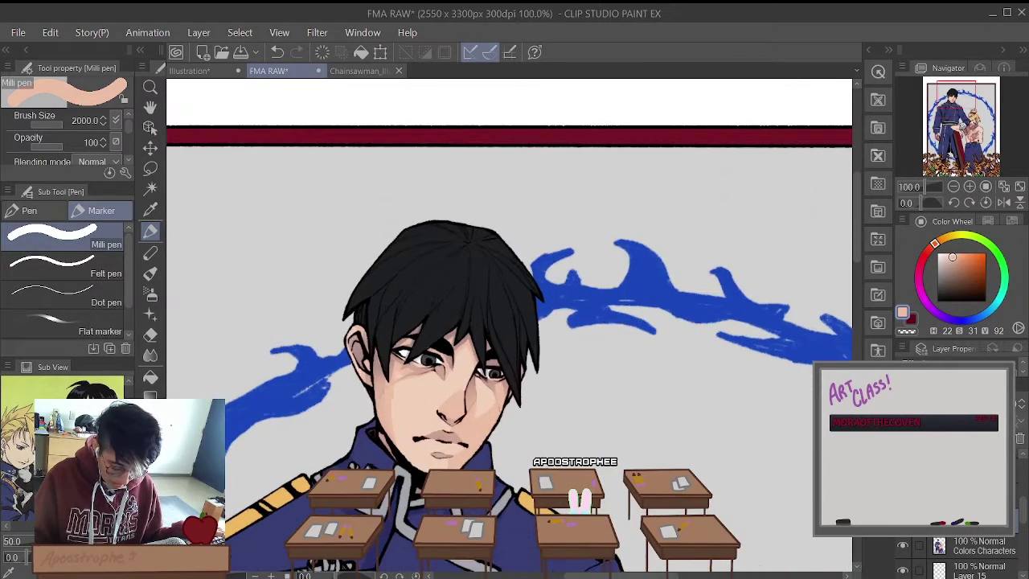
scroll(414, 368, up, 1)
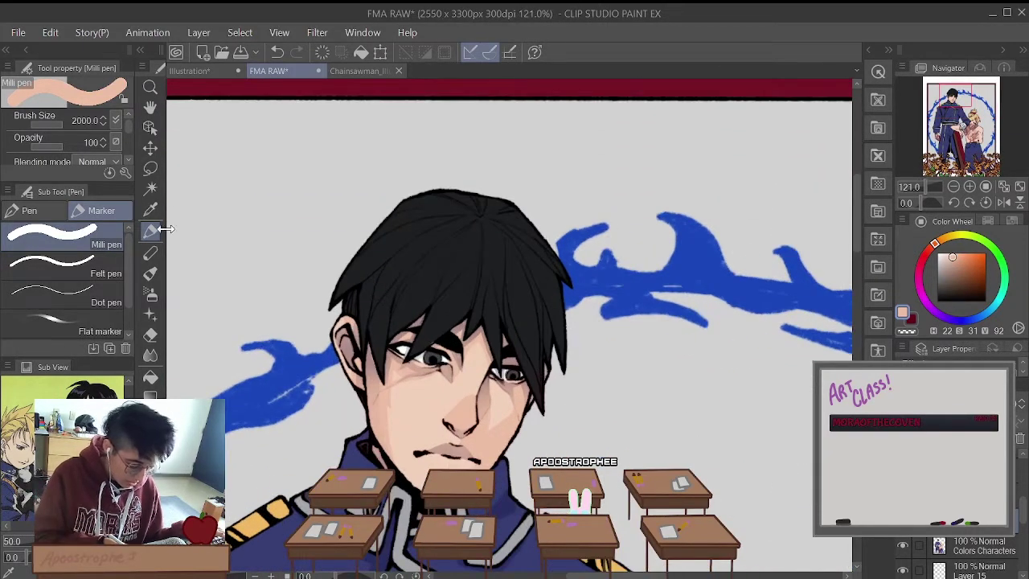
click(53, 213)
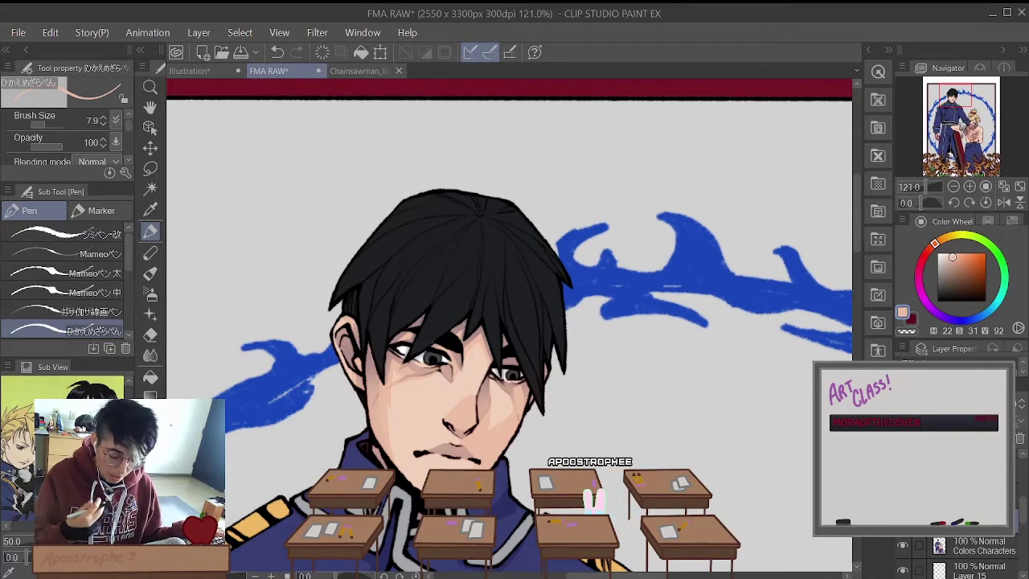
Step: Try a darker brownish orange (H 20, S 37, V 72) on the man's lower far cheek, and undo the stroke
mouse_move(377, 577)
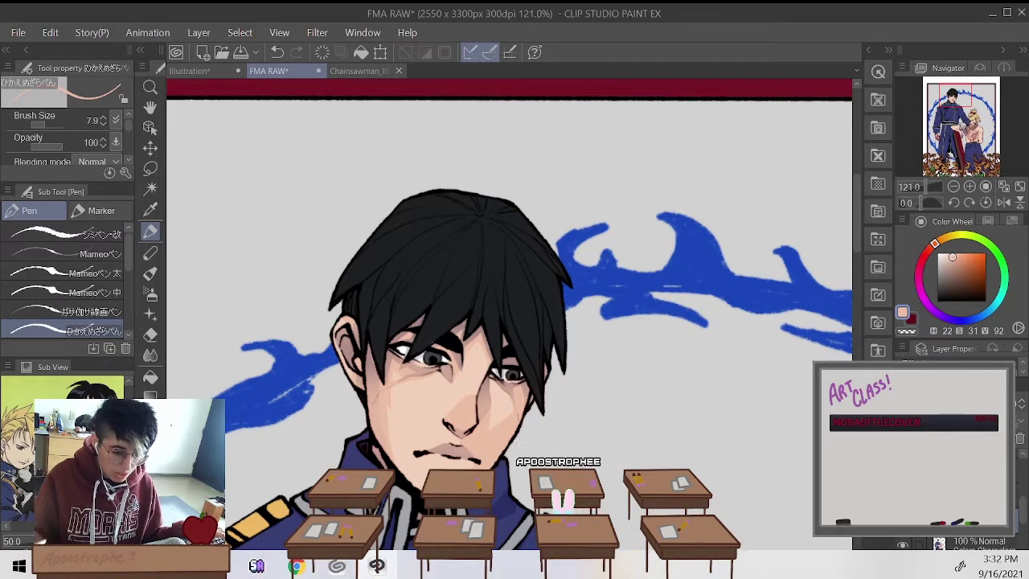
scroll(506, 426, up, 3)
scroll(484, 450, down, 4)
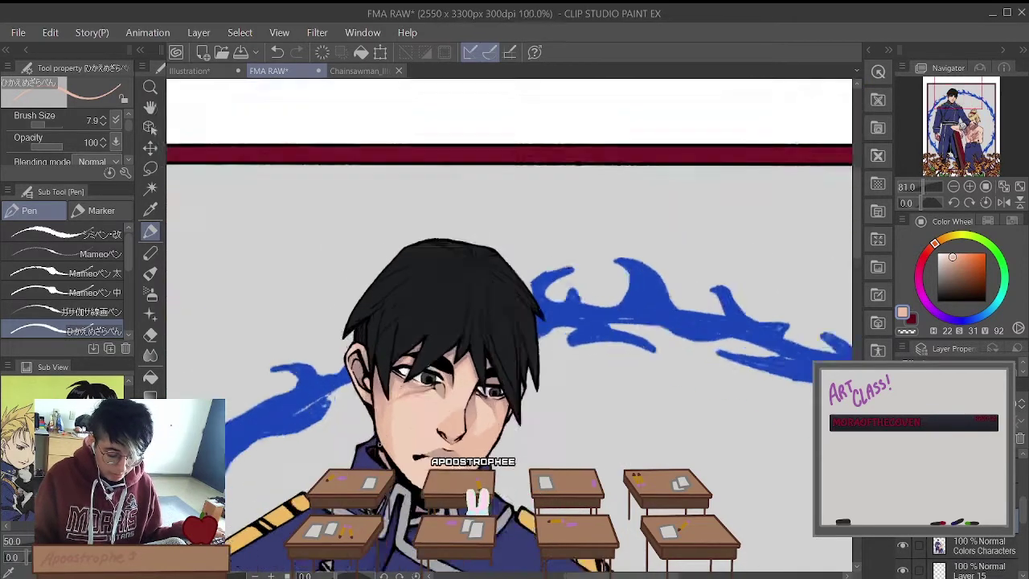
scroll(386, 444, up, 2)
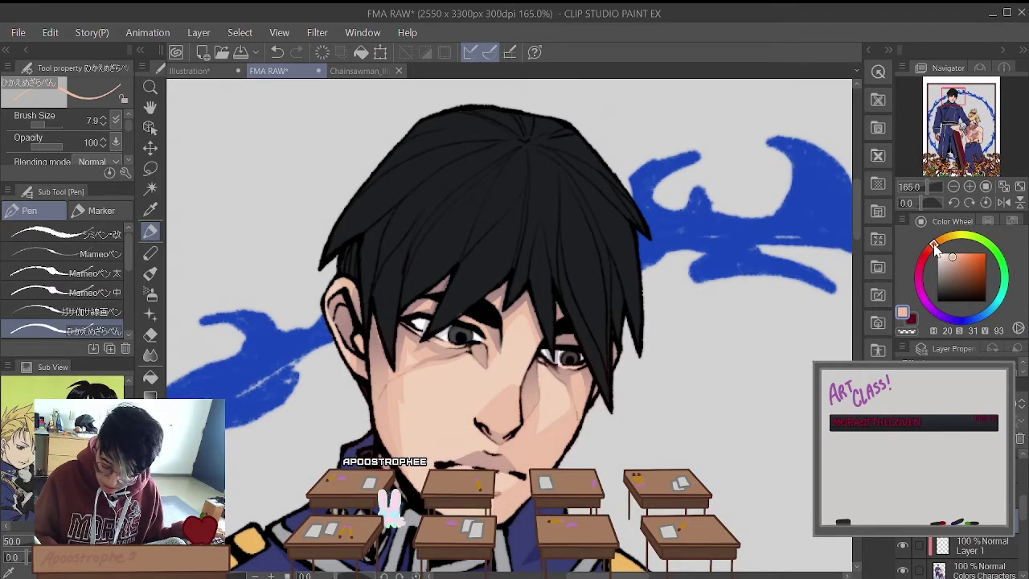
click(954, 257)
click(955, 264)
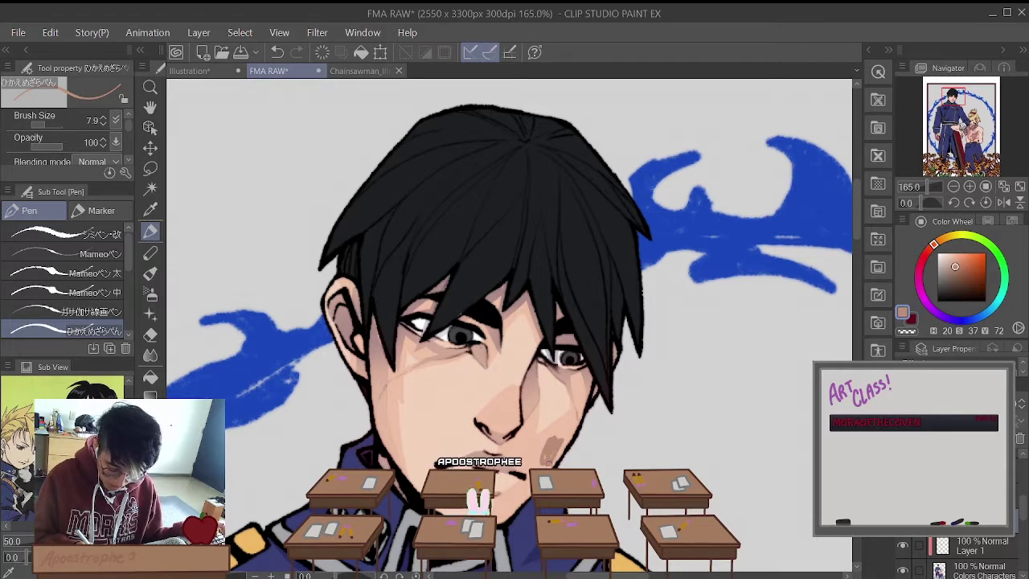
key(ctrl+z)
Step: Test lighter brownish orange strokes on the man's lower far cheek, undo them, and set the colour to H 21, S 33, V 83
alt+click(551, 434)
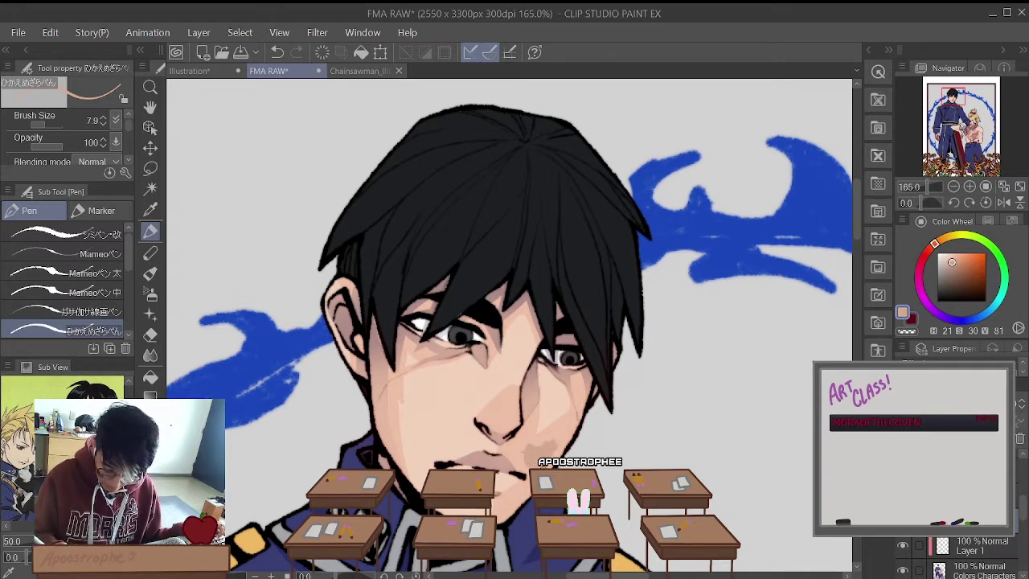
key(ctrl+z)
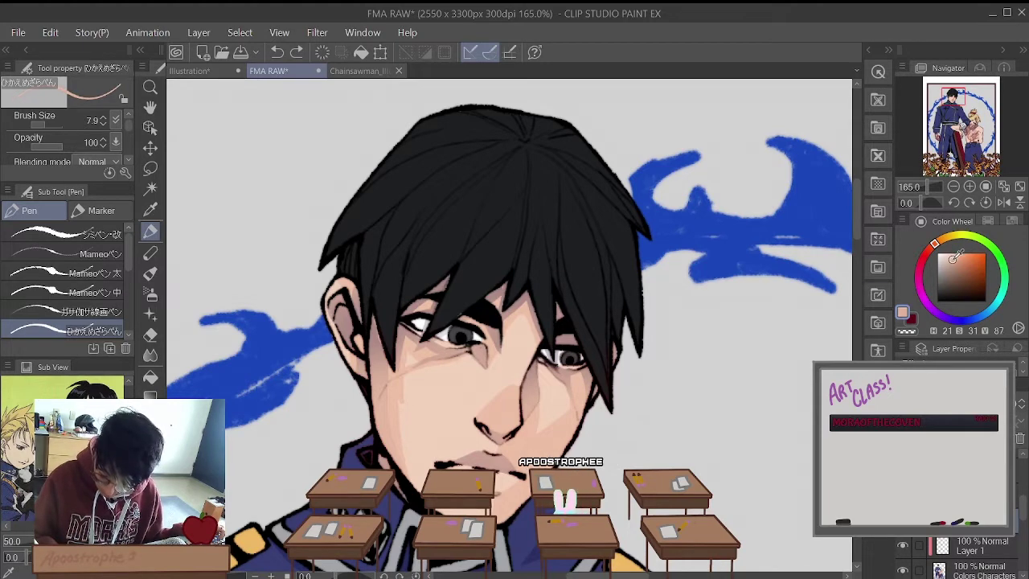
alt+click(564, 461)
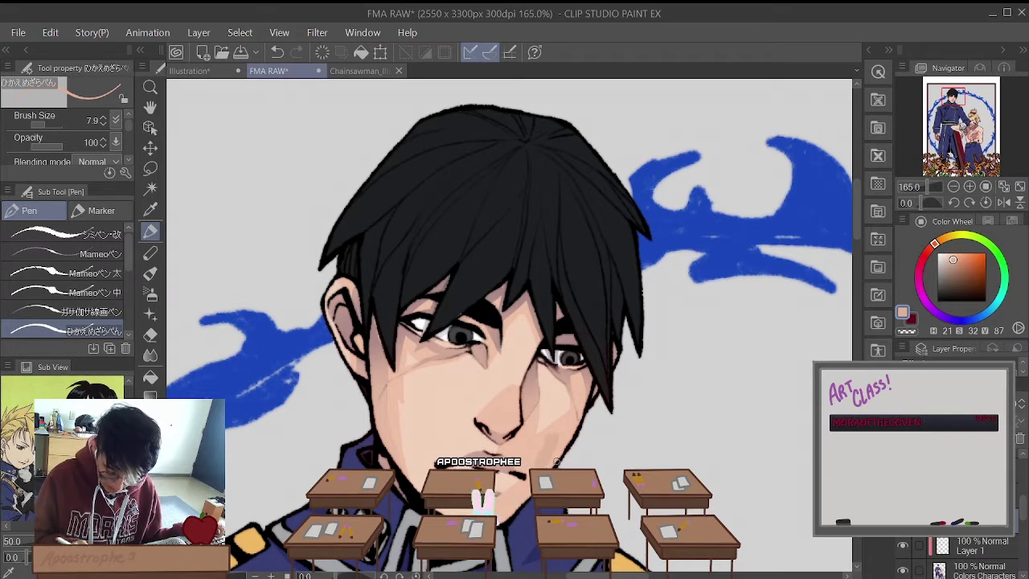
click(953, 259)
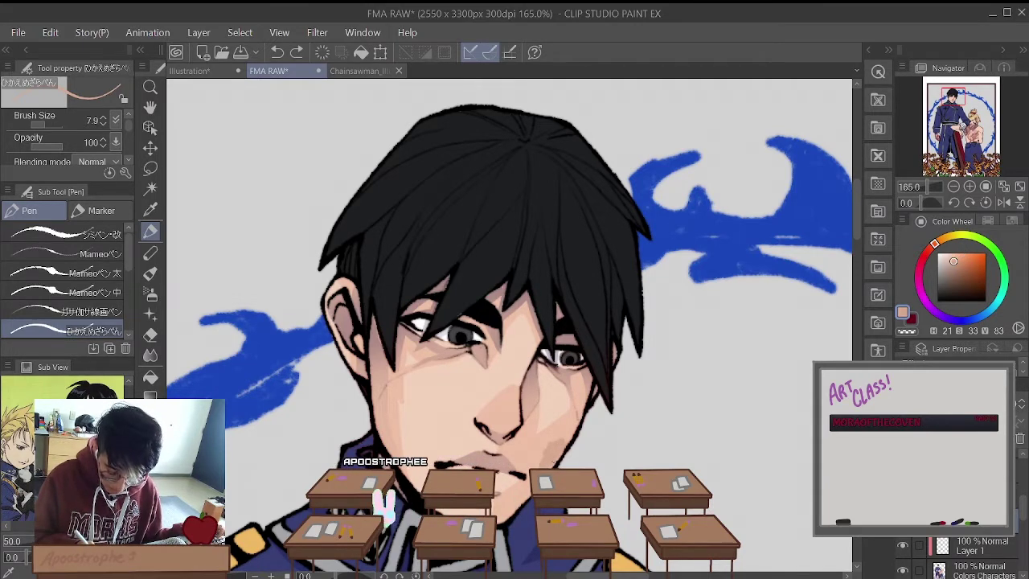
Step: Shade the underside of the man's nose and the side of the nose bridge below his far eye with the brownish orange
scroll(557, 443, down, 4)
scroll(534, 415, down, 2)
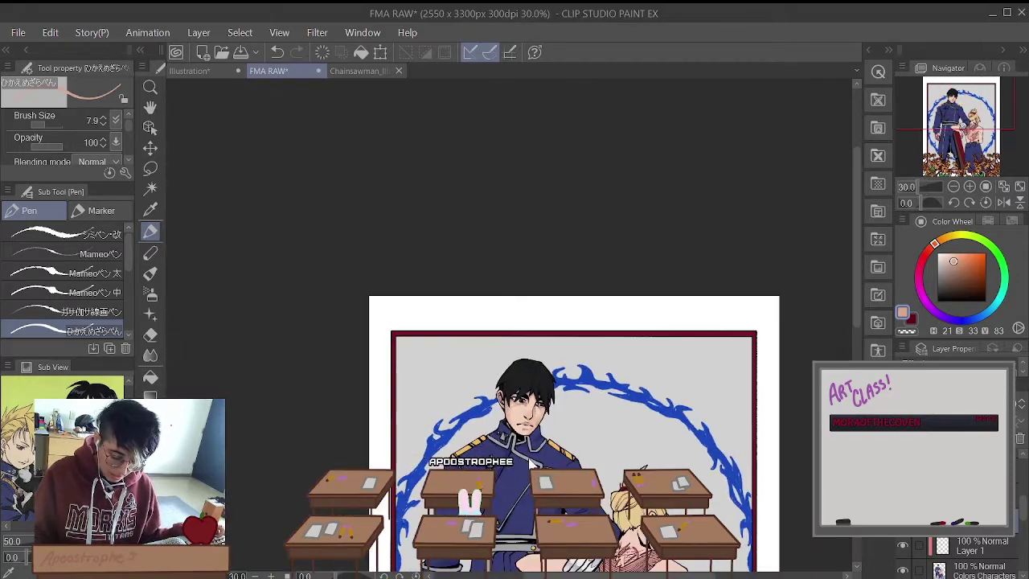
scroll(525, 412, up, 6)
scroll(524, 413, down, 2)
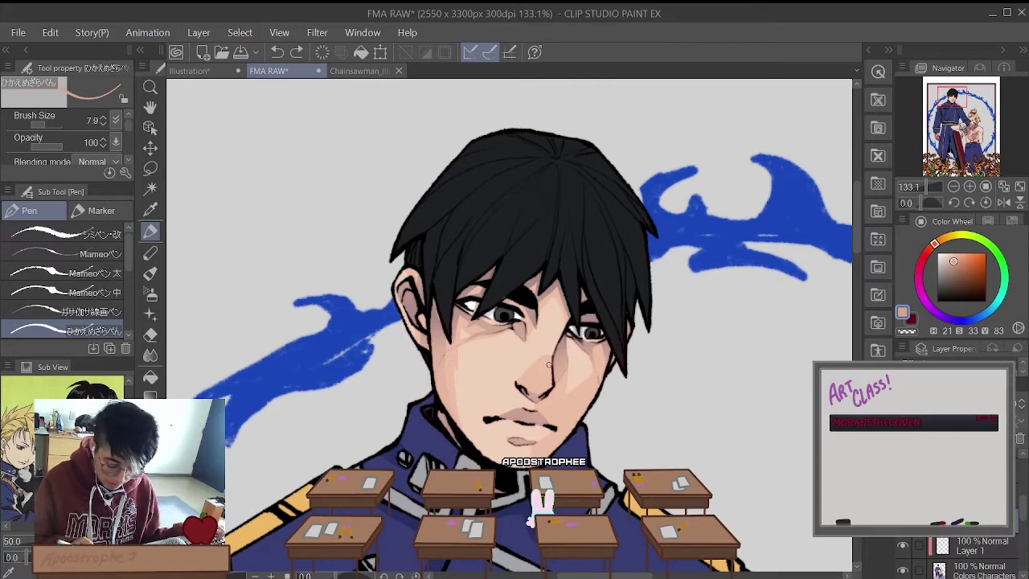
scroll(528, 384, up, 1)
scroll(528, 384, up, 3)
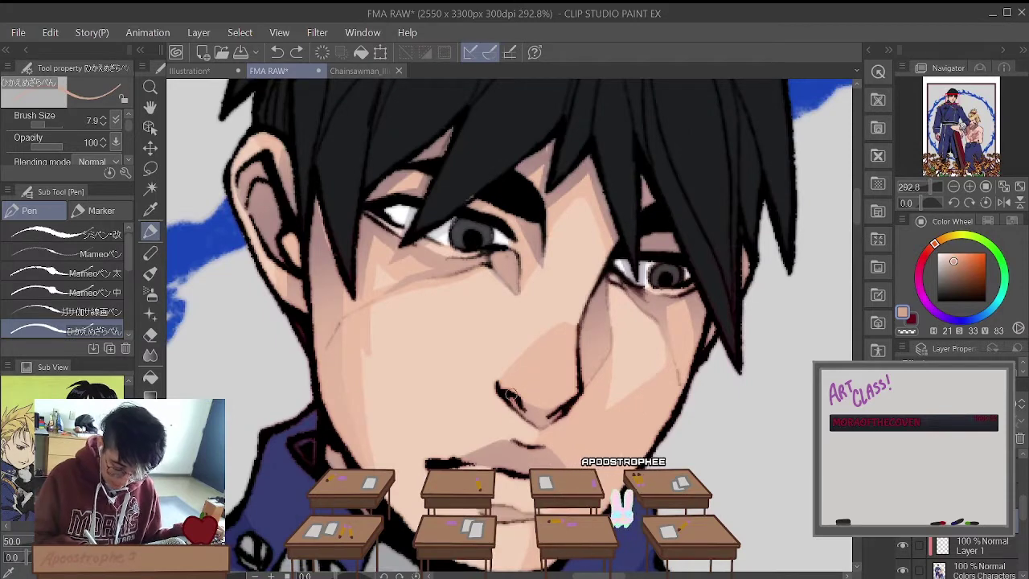
drag(538, 421, 550, 417)
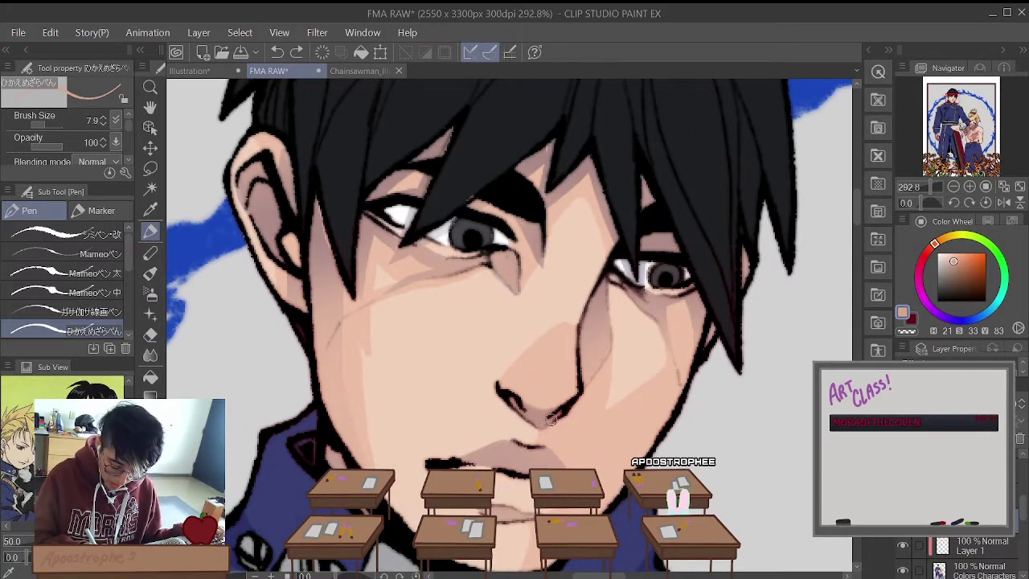
drag(608, 279, 592, 334)
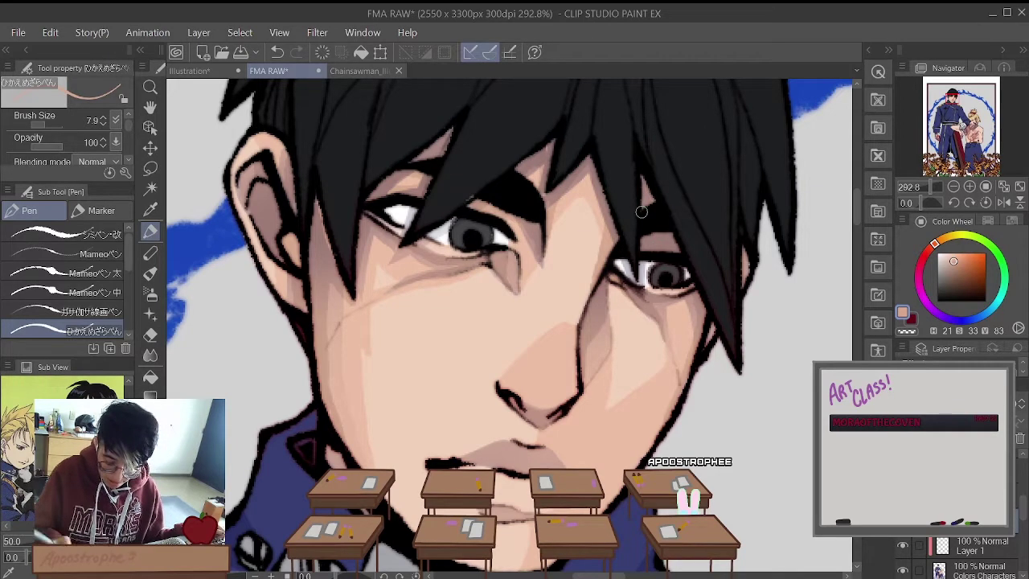
Step: Examine the eye, nose and lip shading close up and against the man's whole upper body
scroll(640, 212, down, 7)
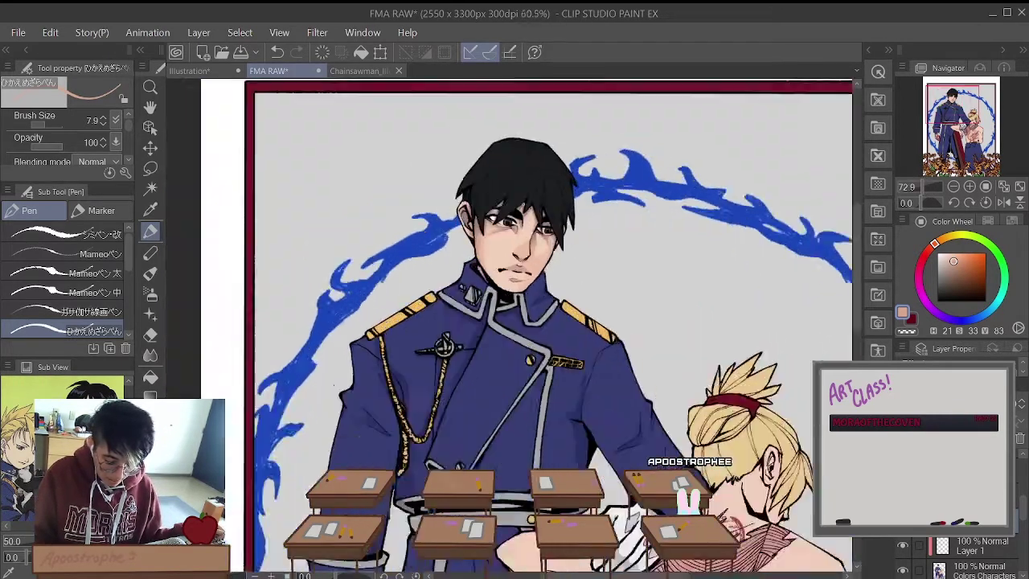
scroll(611, 193, up, 3)
scroll(480, 368, up, 7)
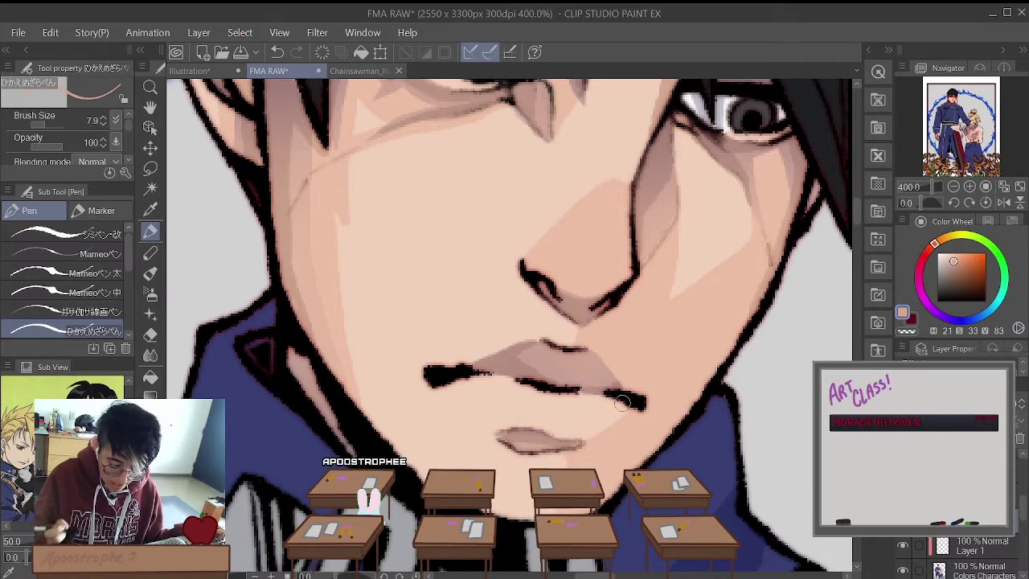
scroll(569, 320, down, 10)
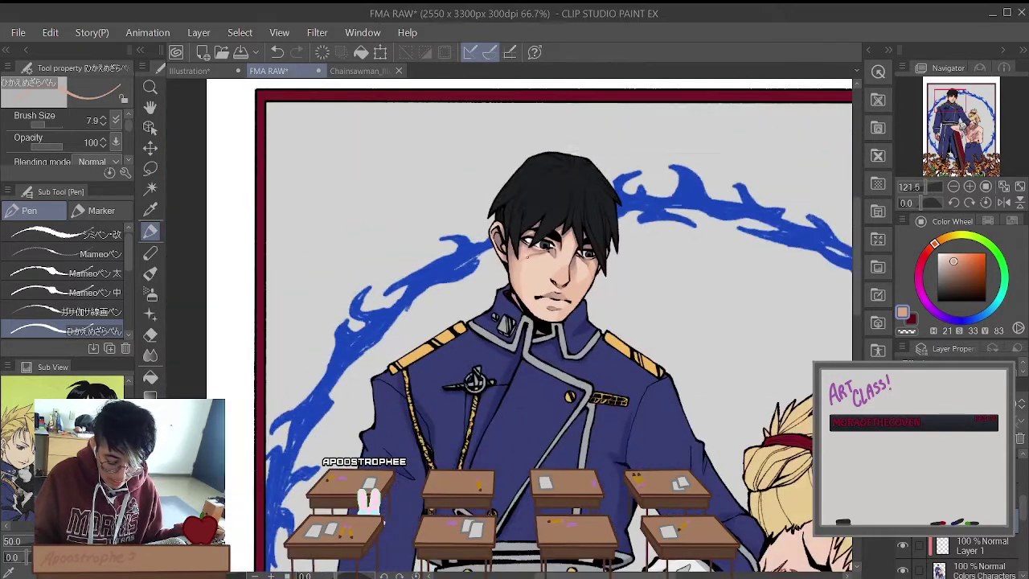
scroll(505, 234, up, 8)
scroll(490, 225, down, 6)
scroll(519, 201, down, 1)
scroll(563, 258, up, 4)
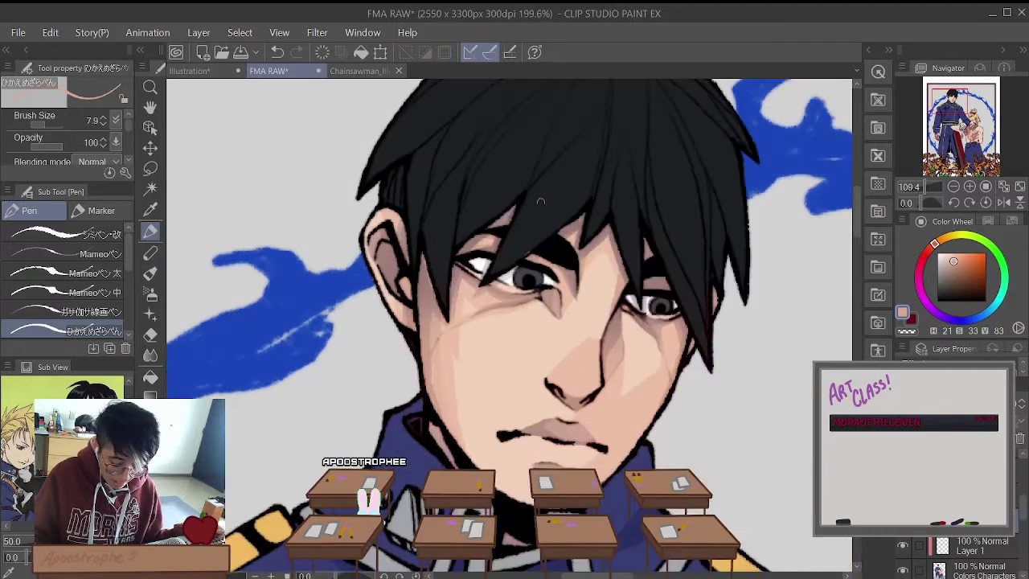
scroll(628, 306, down, 1)
scroll(661, 328, up, 1)
scroll(661, 328, up, 2)
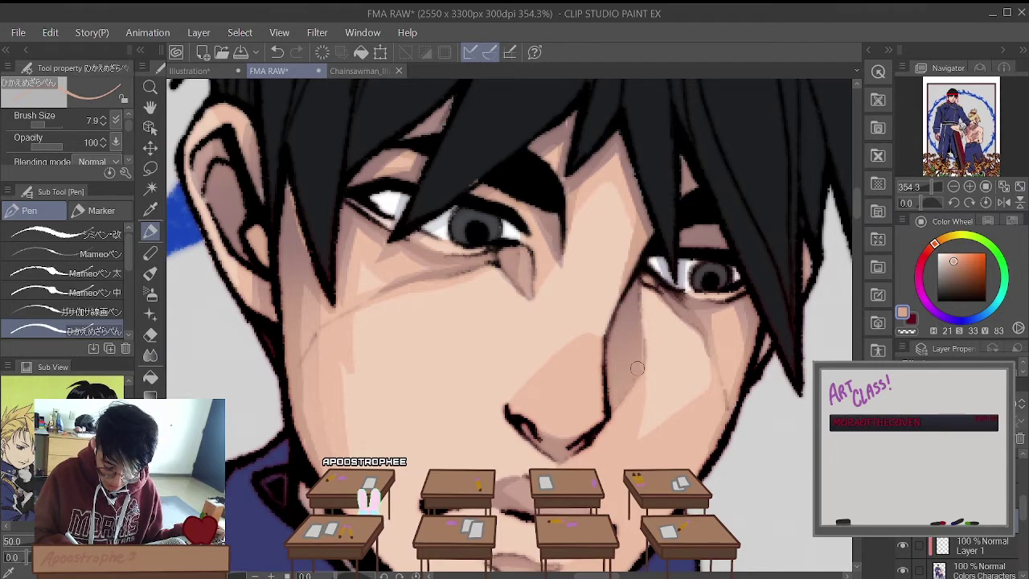
scroll(640, 357, down, 6)
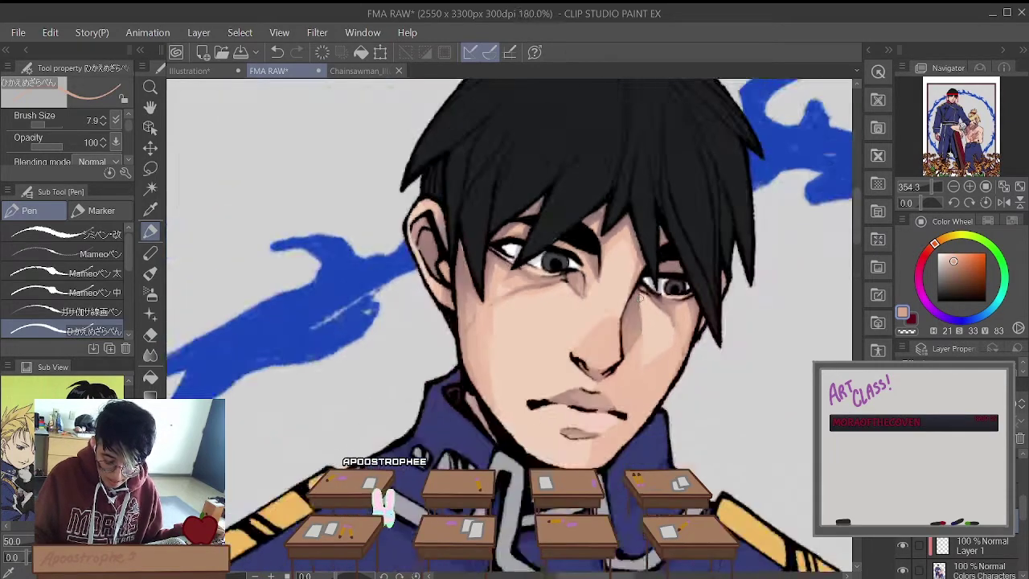
scroll(608, 269, down, 1)
scroll(562, 298, up, 4)
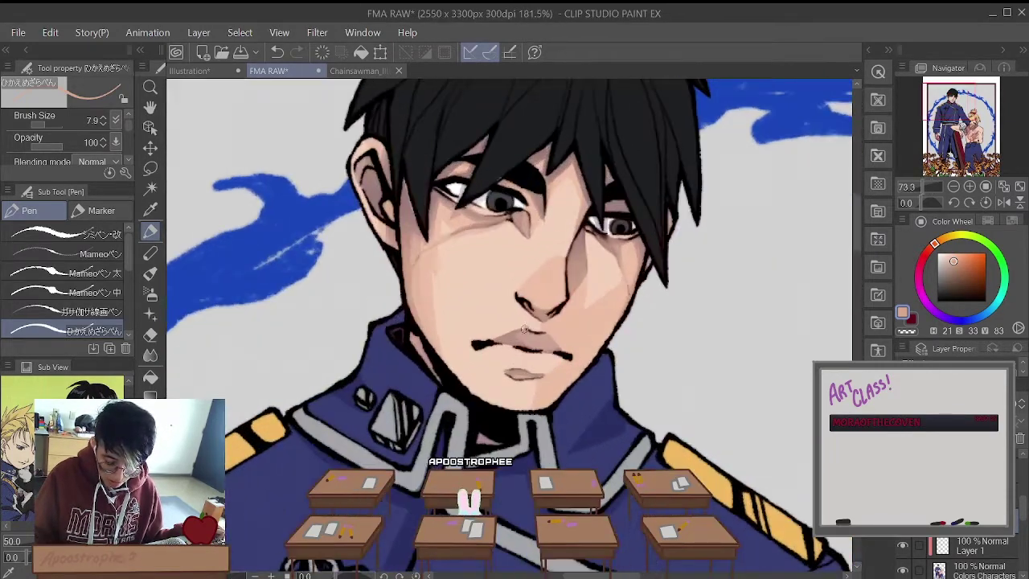
scroll(531, 319, up, 2)
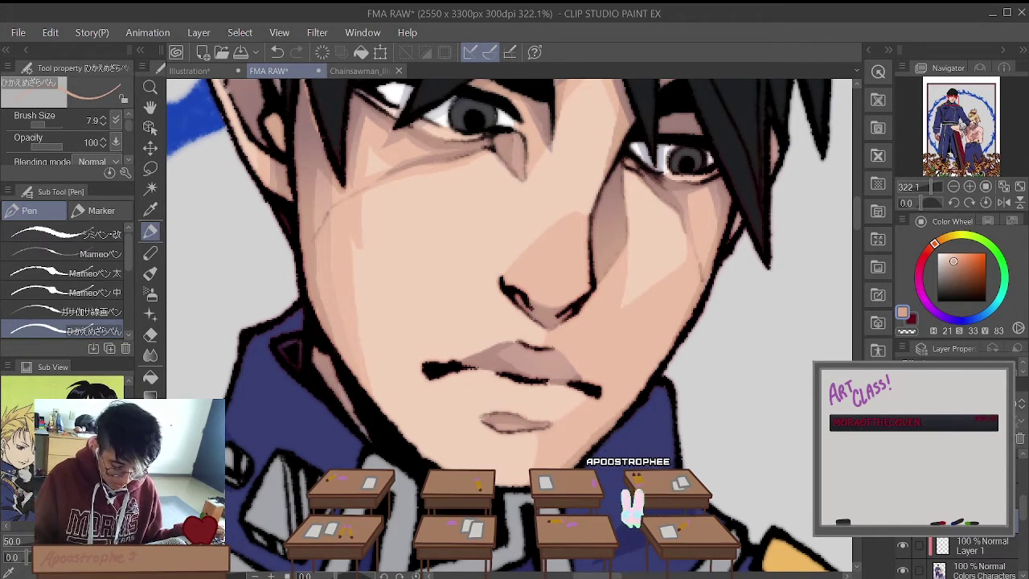
Step: Examine the skin shading beneath the fringe and around the eyebrows, both close up and with the whole head in view
scroll(471, 409, down, 8)
scroll(374, 371, up, 10)
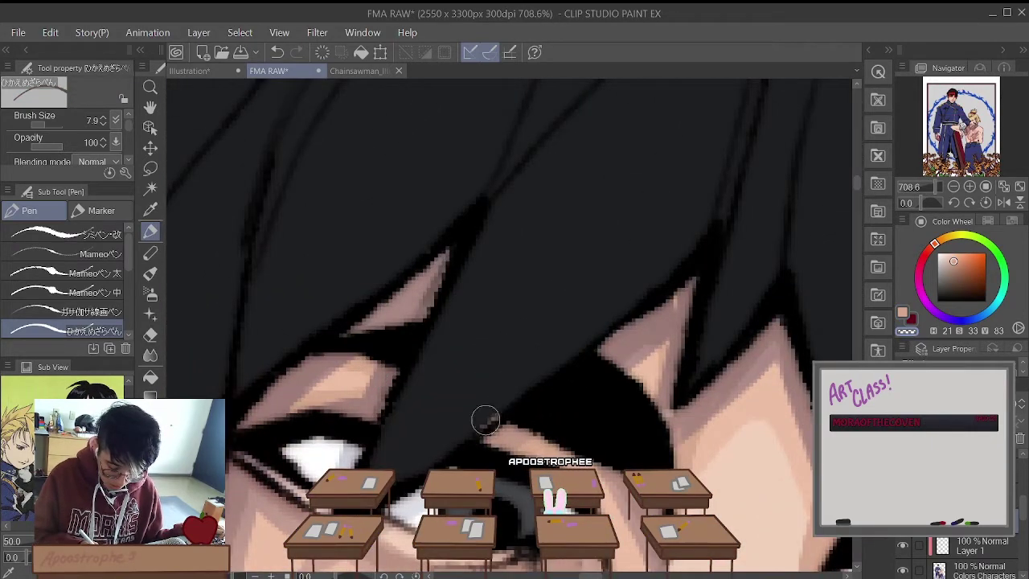
scroll(480, 428, down, 6)
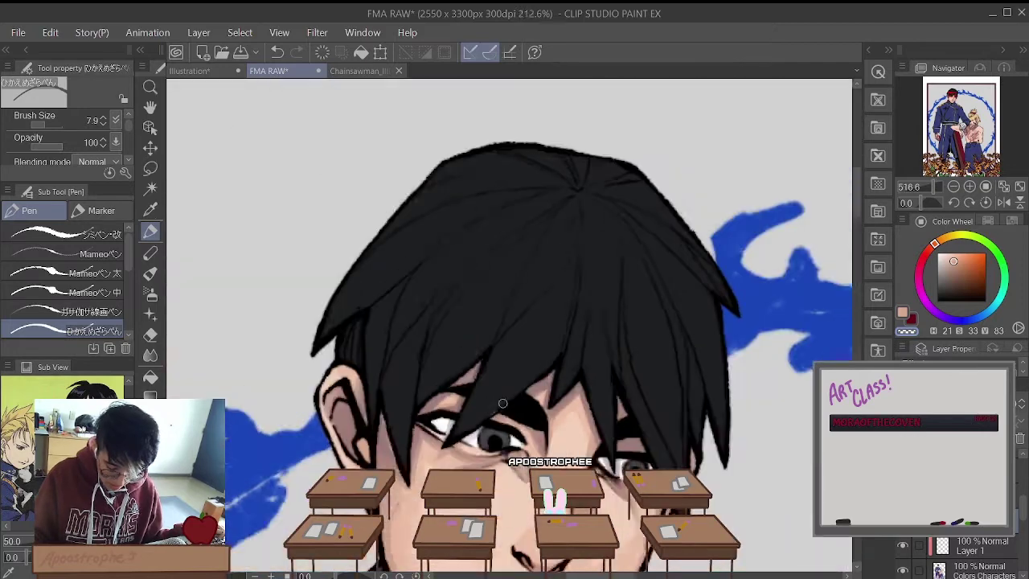
scroll(491, 451, up, 5)
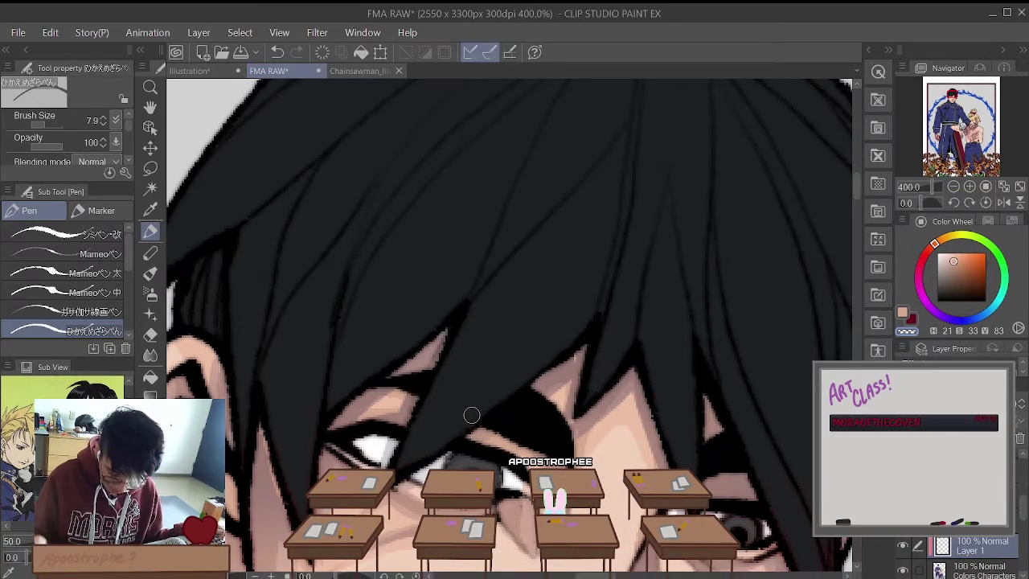
scroll(537, 325, down, 2)
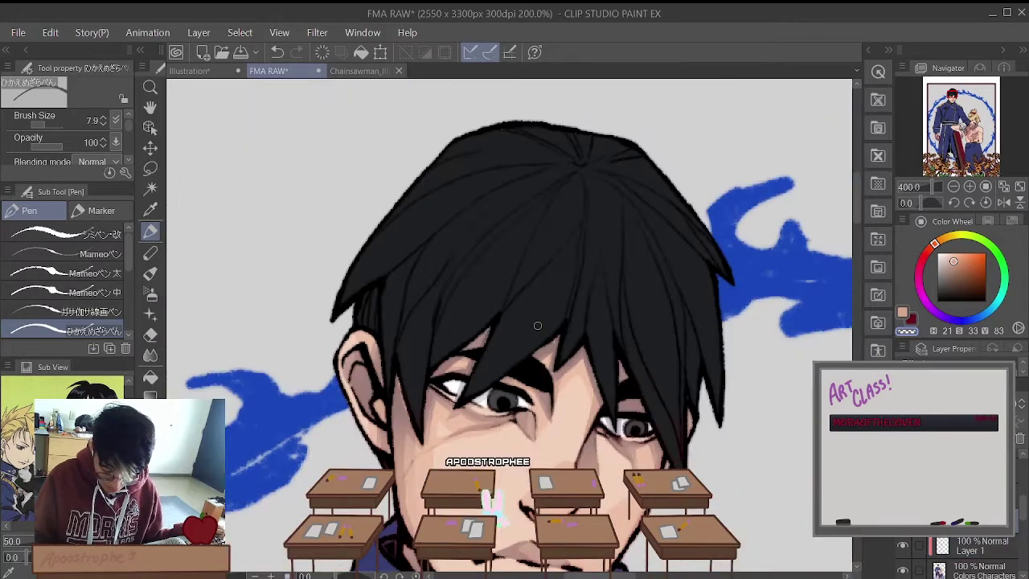
scroll(537, 325, down, 2)
scroll(528, 287, up, 4)
scroll(506, 379, down, 5)
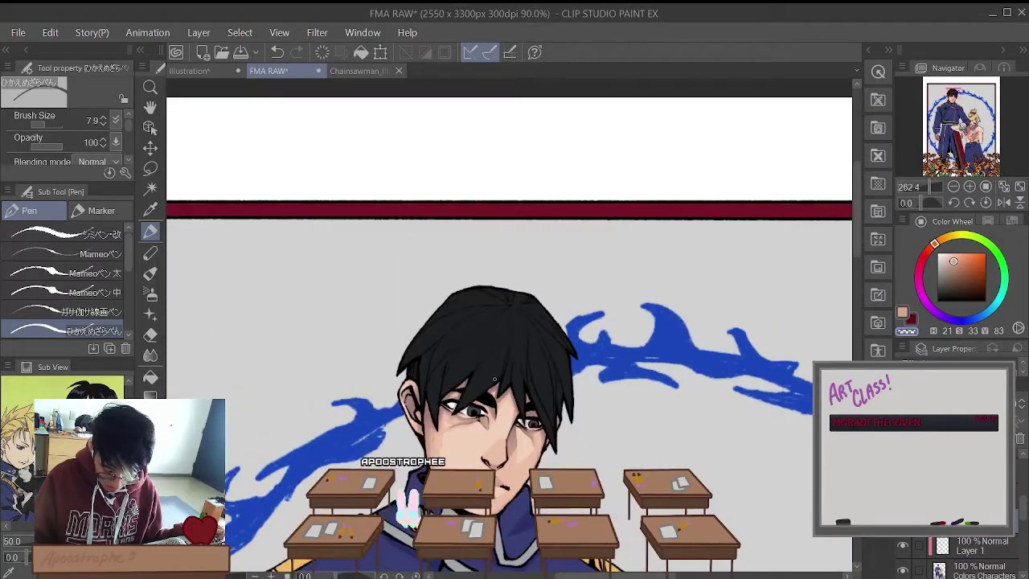
scroll(495, 379, up, 3)
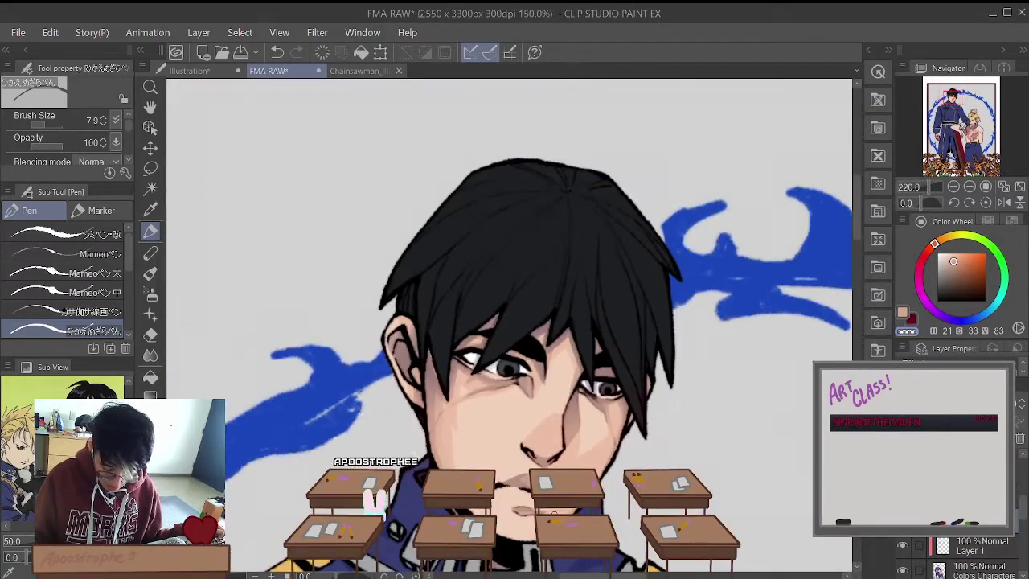
scroll(495, 379, down, 2)
scroll(495, 379, up, 2)
scroll(494, 378, down, 2)
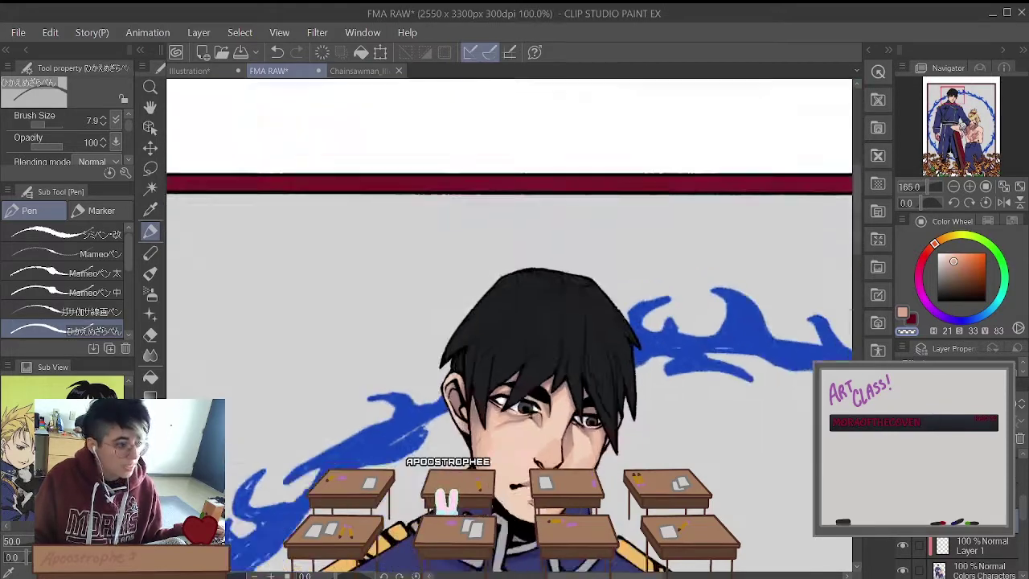
Step: Select Layer 1 and toggle its visibility to compare the face with and without the light orange shading
scroll(535, 519, up, 3)
mouse_move(856, 229)
mouse_down()
mouse_move(851, 271)
mouse_move(851, 235)
mouse_move(835, 276)
mouse_move(832, 245)
mouse_move(855, 245)
mouse_up()
click(989, 549)
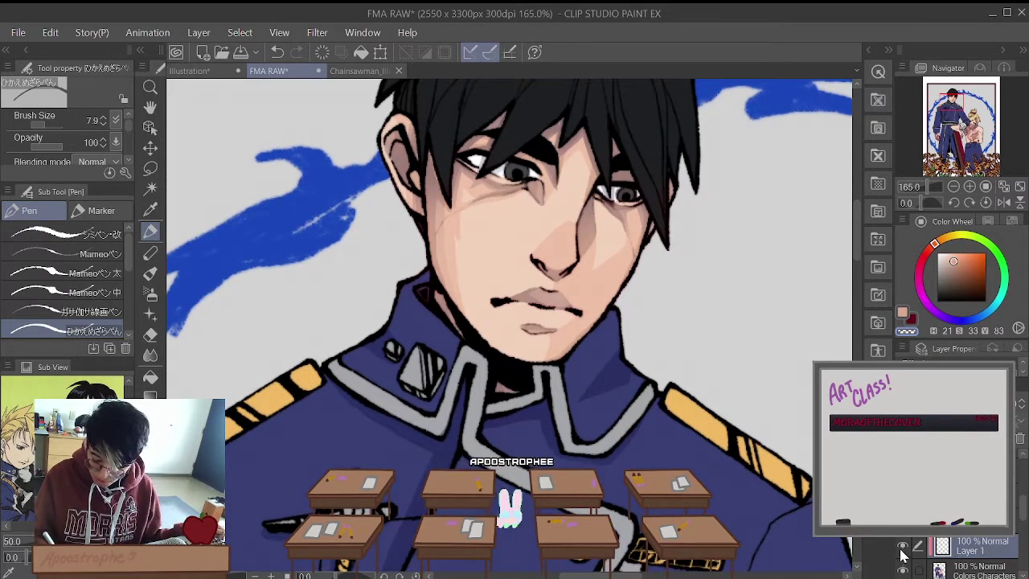
click(904, 547)
click(904, 547)
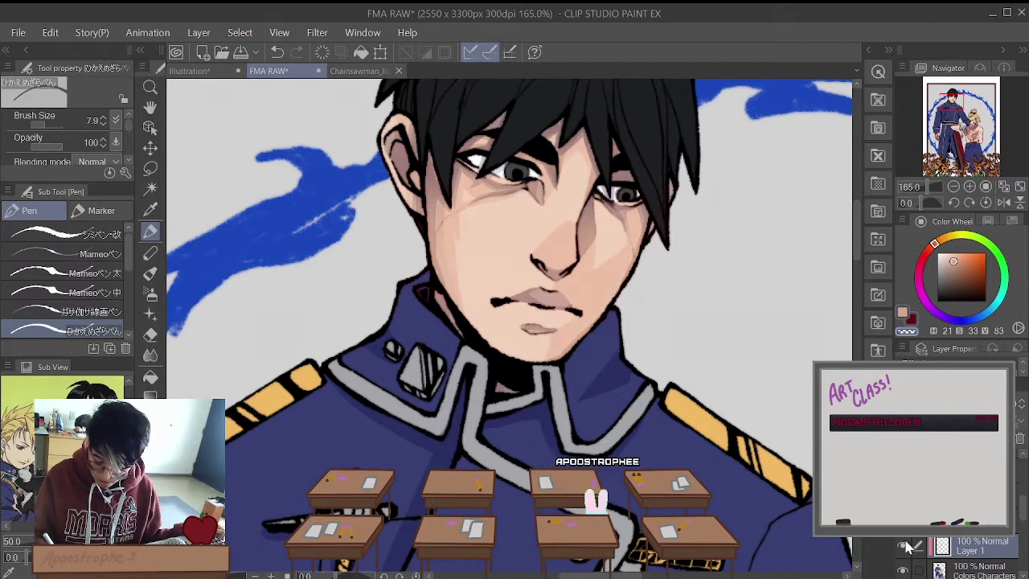
click(906, 546)
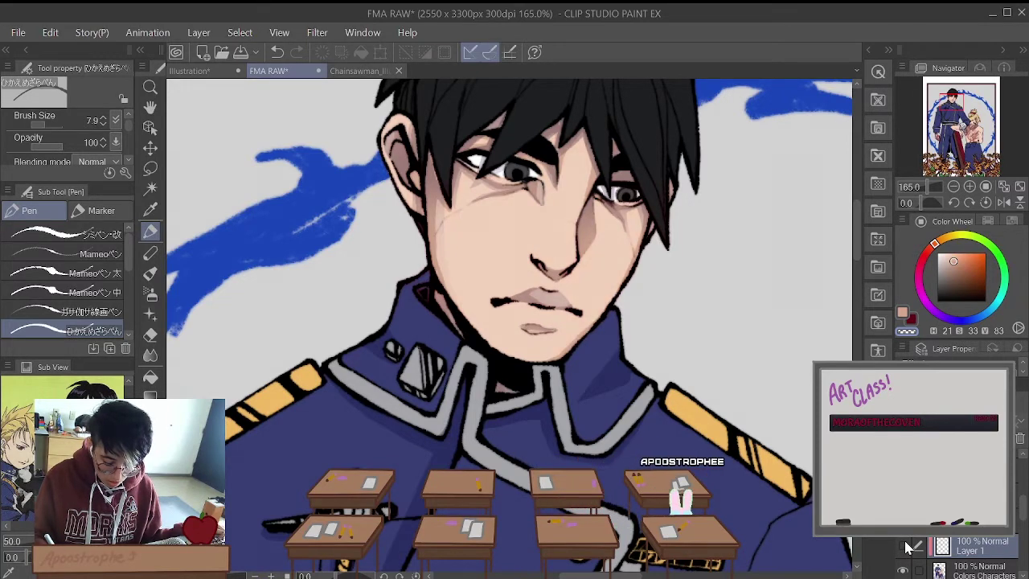
click(905, 546)
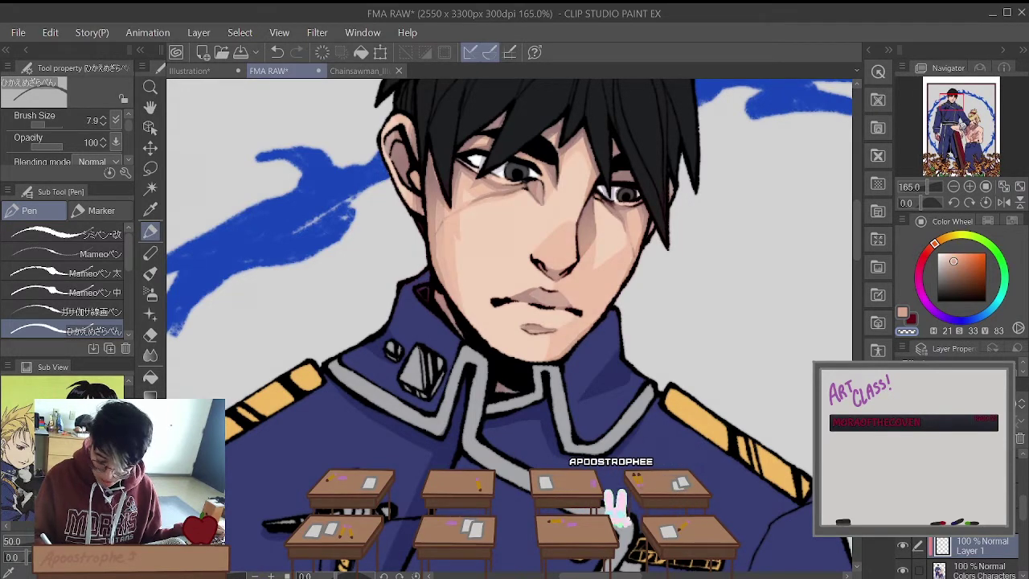
click(905, 546)
click(905, 545)
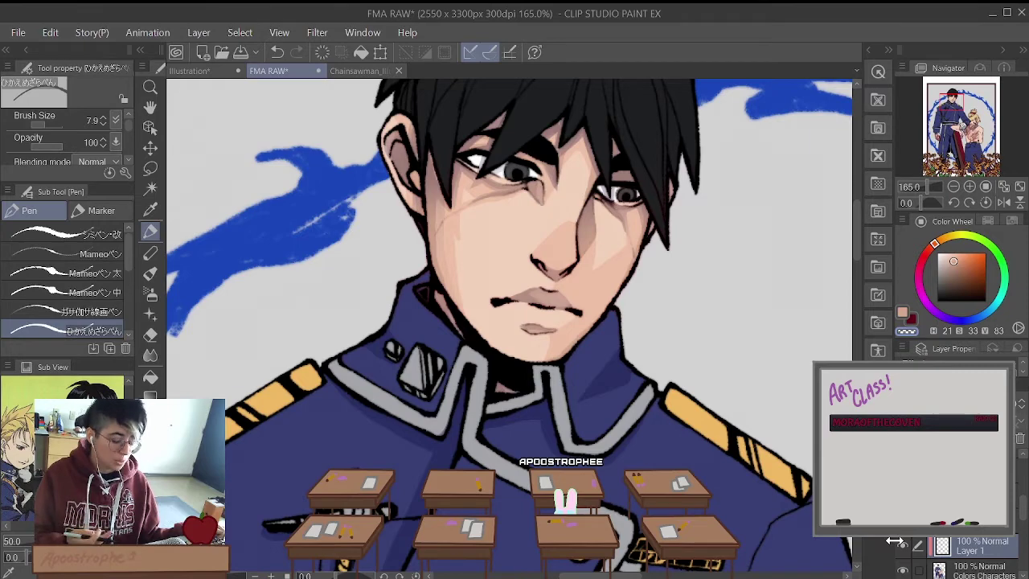
Step: Open the Chainsawman illustration and examine the cel shading on the face of the dark-haired man with the topknot
click(365, 70)
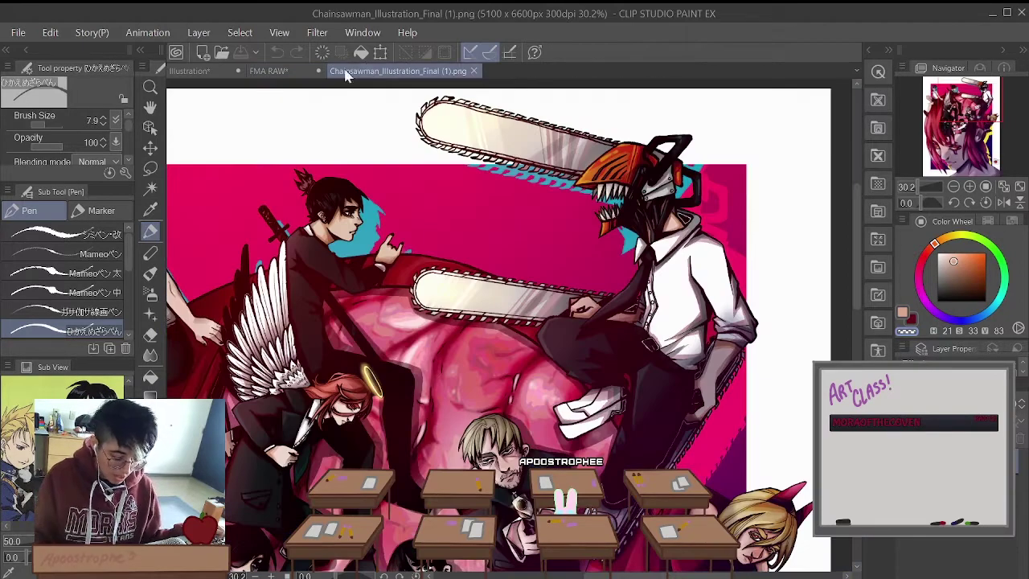
scroll(303, 169, up, 3)
scroll(302, 169, up, 7)
scroll(557, 434, down, 5)
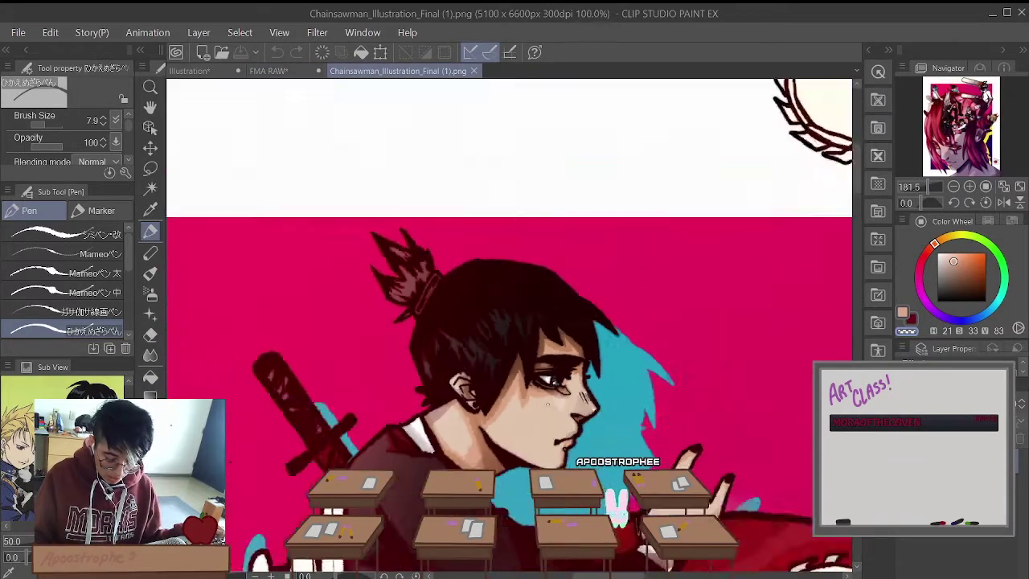
scroll(554, 407, up, 7)
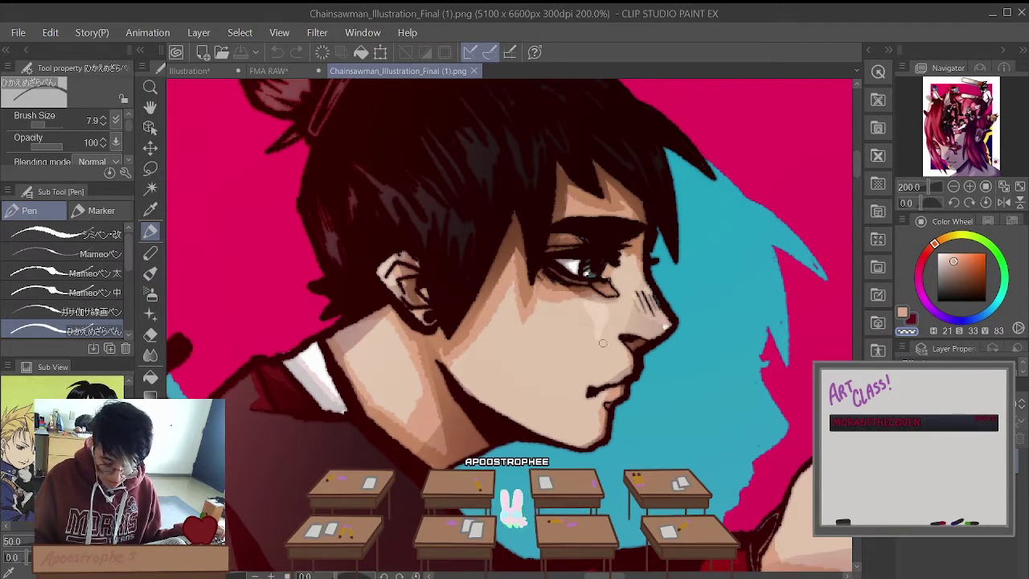
Step: Return to the FMA RAW illustration and examine the layered shading around the man's eyes, nose and cheeks
click(271, 70)
scroll(517, 281, down, 7)
scroll(551, 234, up, 12)
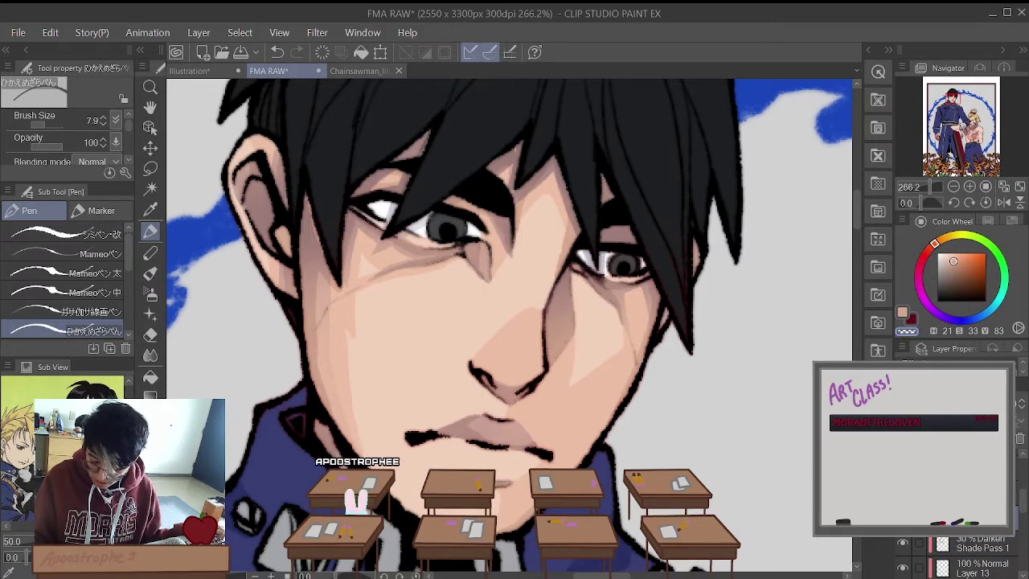
scroll(483, 282, down, 6)
scroll(501, 297, up, 10)
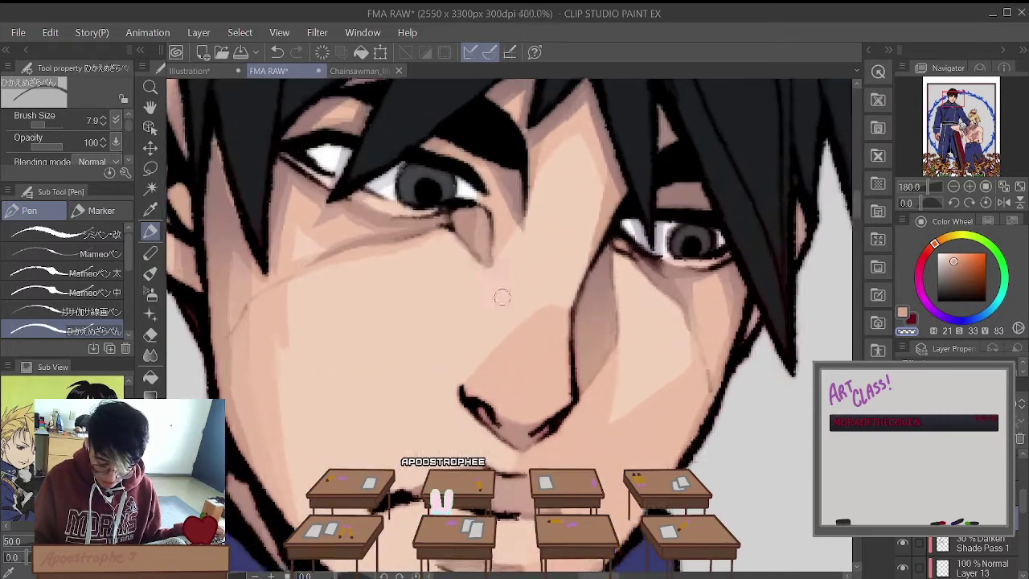
scroll(501, 297, down, 7)
scroll(507, 299, up, 7)
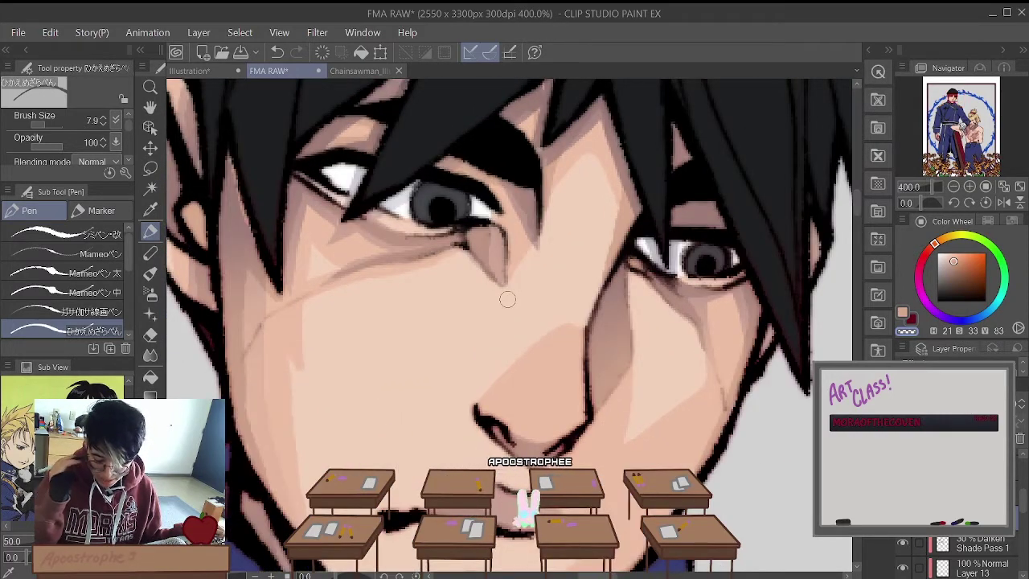
Step: Set the drawing colour to light orange (H 35, S 41, V 100) and paint highlights on the nose tip and lower lip
click(956, 240)
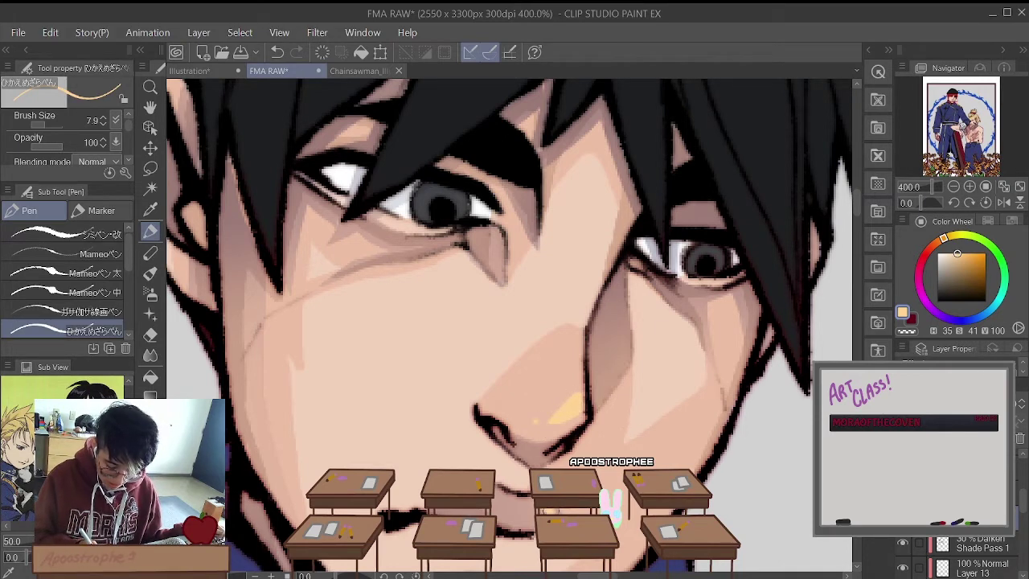
scroll(540, 494, down, 15)
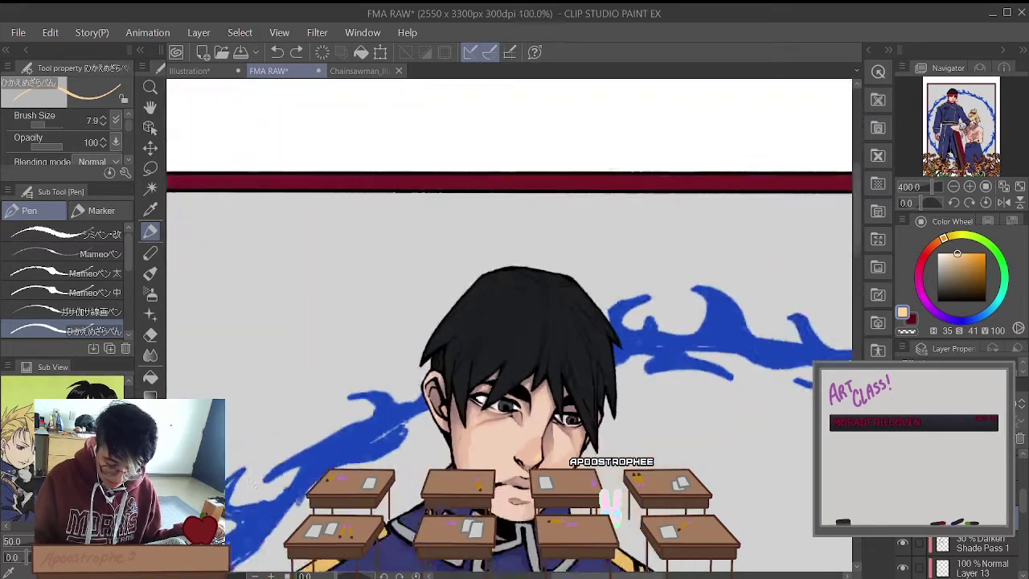
scroll(522, 492, up, 18)
mouse_move(572, 458)
mouse_down()
mouse_move(602, 465)
mouse_move(639, 453)
mouse_move(576, 457)
mouse_move(675, 462)
mouse_up()
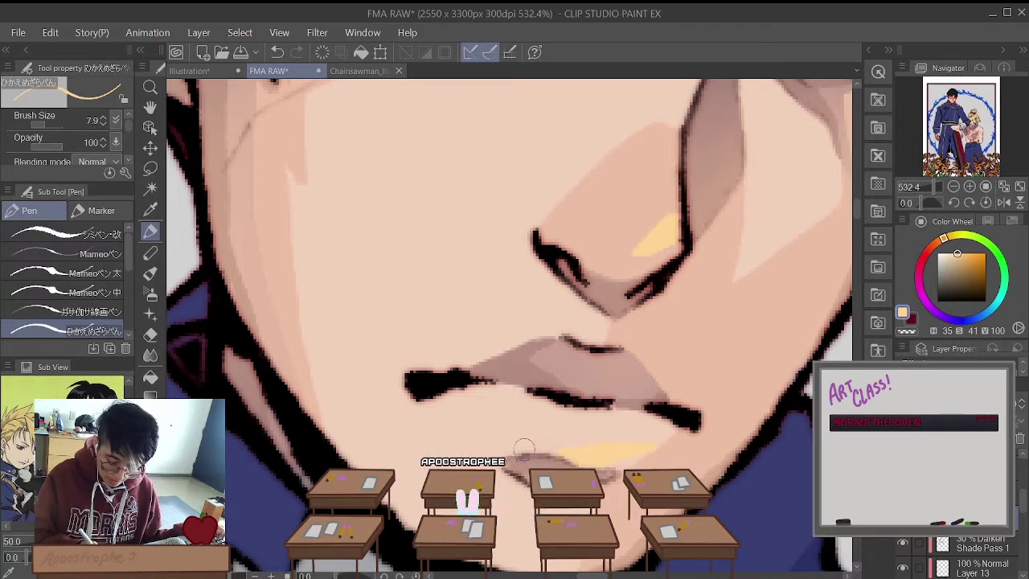
scroll(568, 390, down, 5)
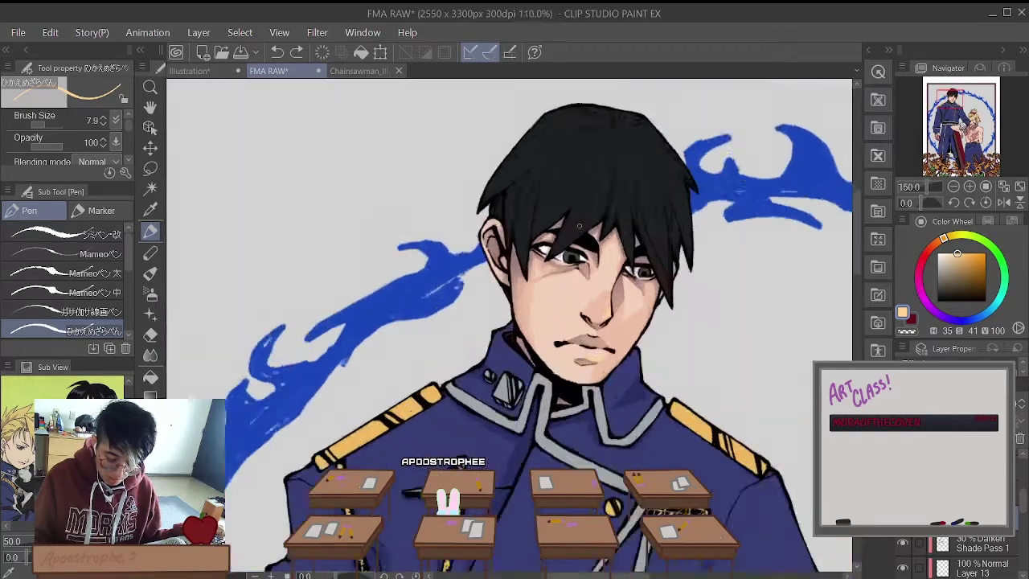
Step: Paint light orange highlights along the lower eyelids and on the irises of both eyes
scroll(590, 275, up, 4)
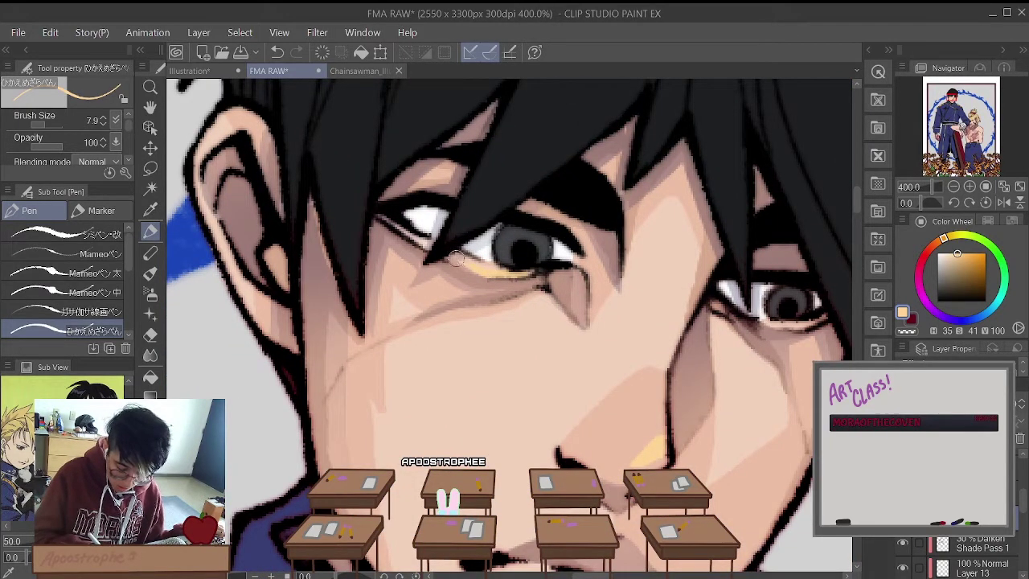
drag(402, 223, 452, 249)
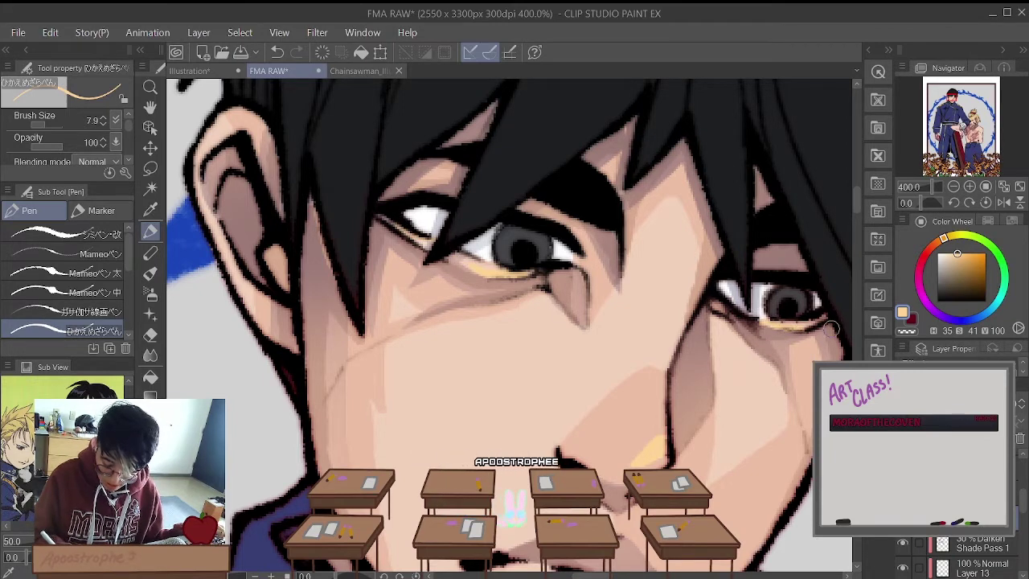
drag(759, 322, 822, 326)
drag(499, 239, 503, 245)
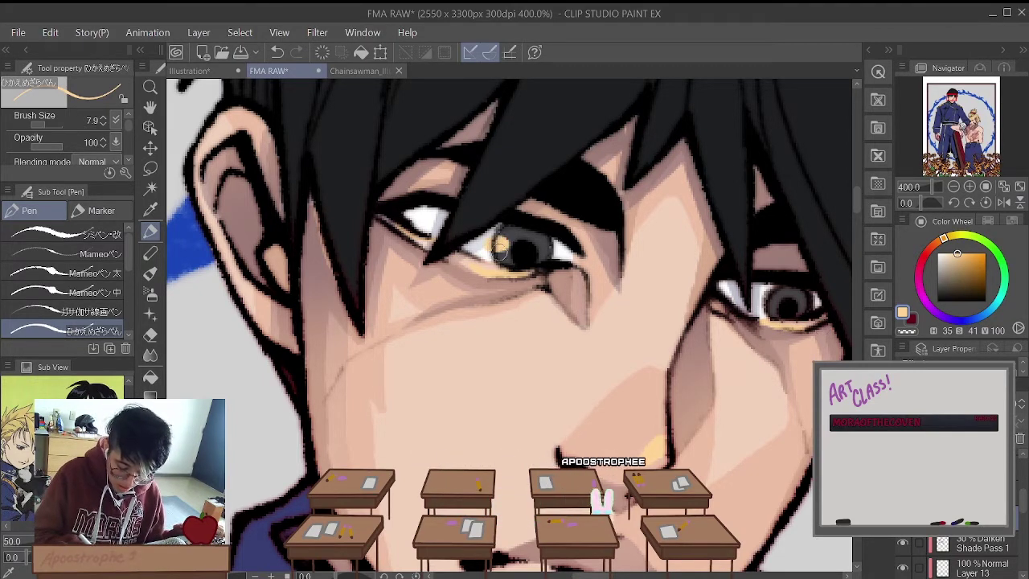
key(ctrl+z)
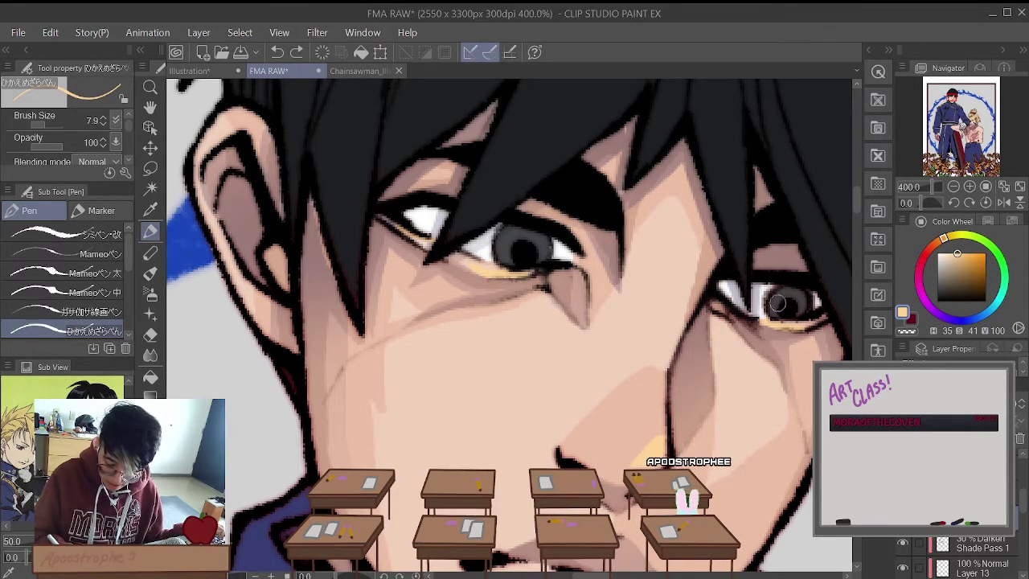
drag(777, 305, 776, 308)
drag(505, 244, 509, 255)
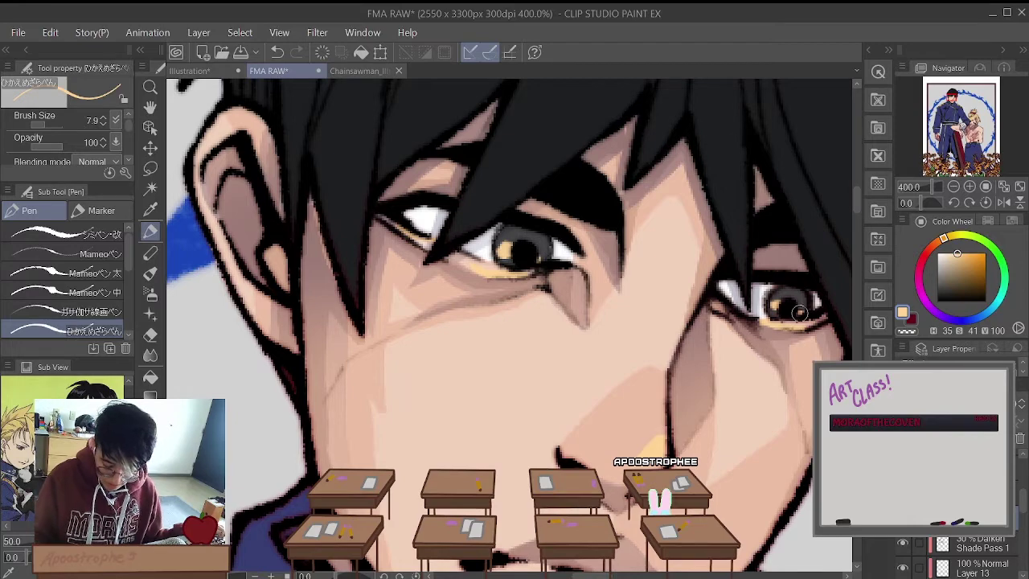
Step: Add light orange highlights to the man's ear and the inner corner of his eye
scroll(653, 246, down, 10)
scroll(619, 225, up, 9)
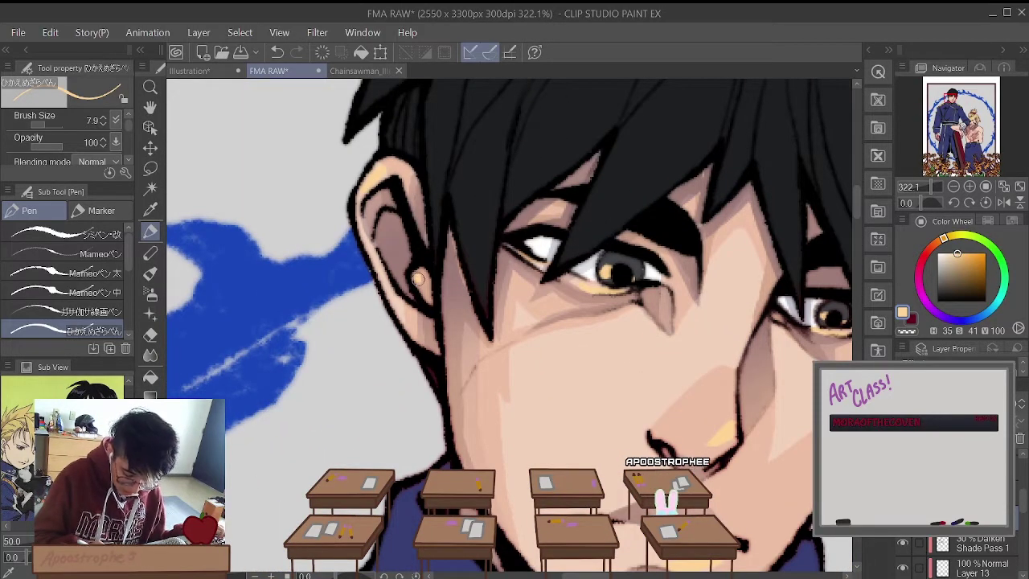
scroll(418, 279, down, 4)
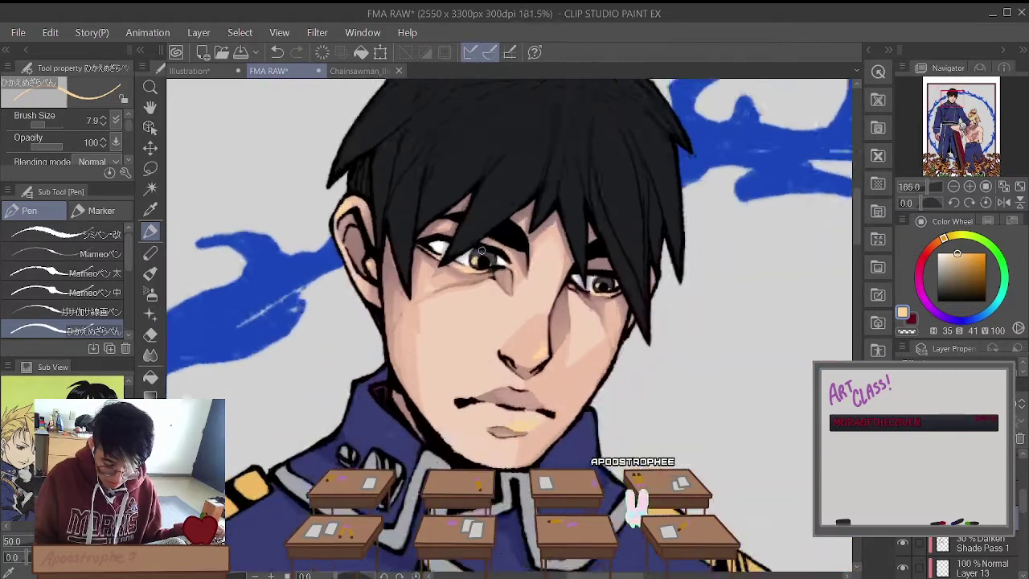
scroll(482, 251, up, 2)
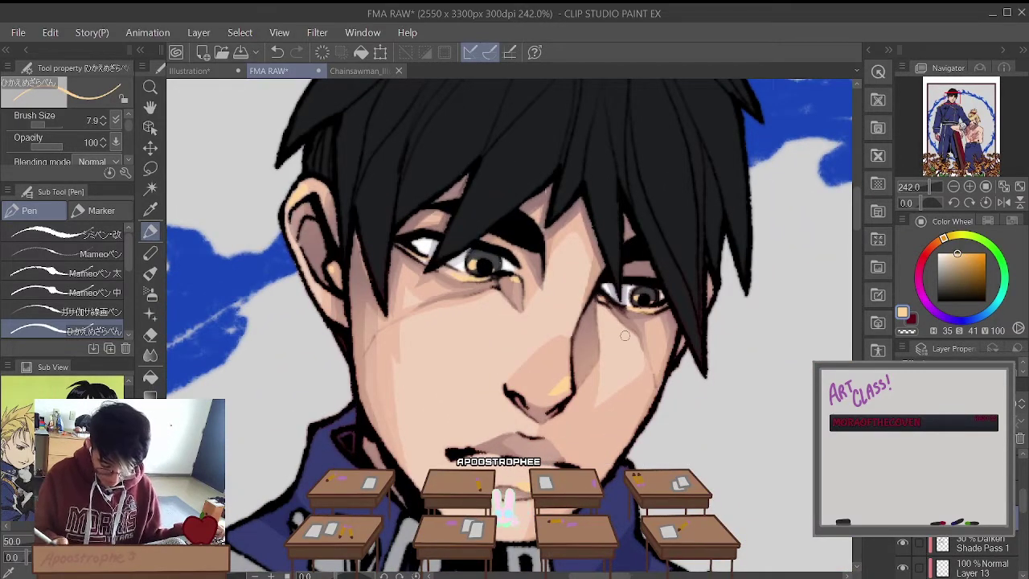
Step: Compare the Add and Add (Glow) blending modes on the highlight layer and set it to Add (Glow)
click(961, 404)
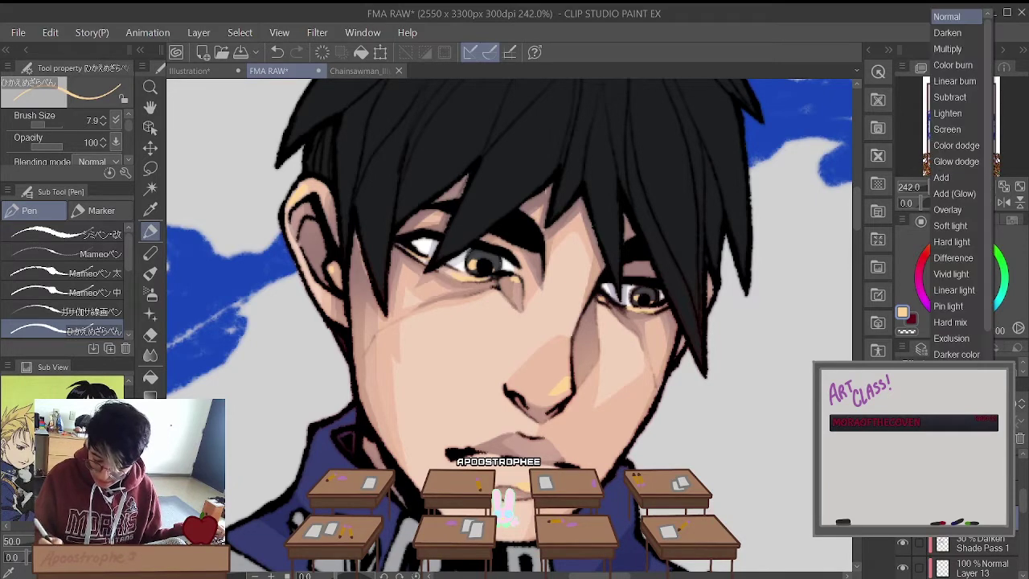
click(957, 194)
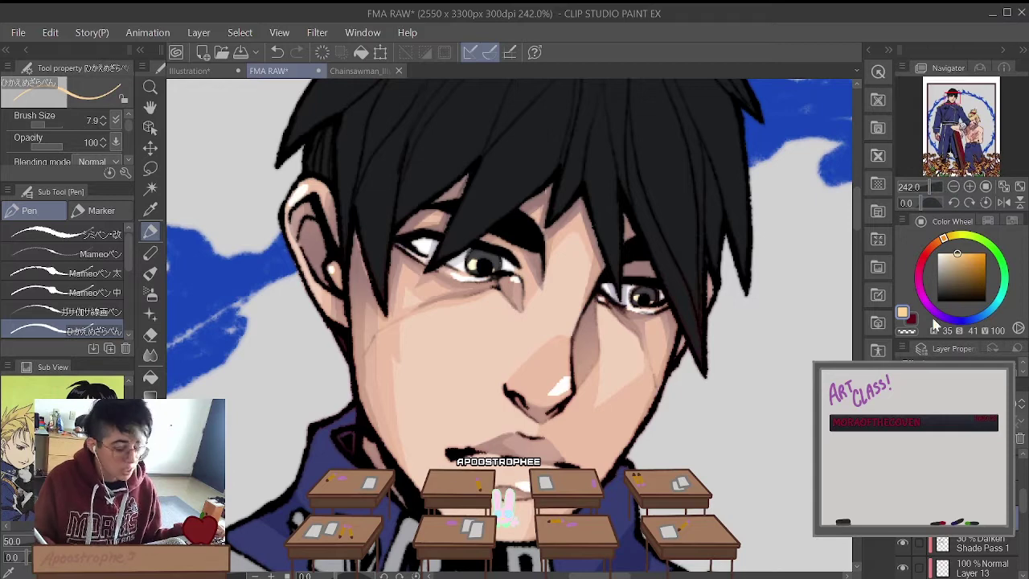
click(961, 404)
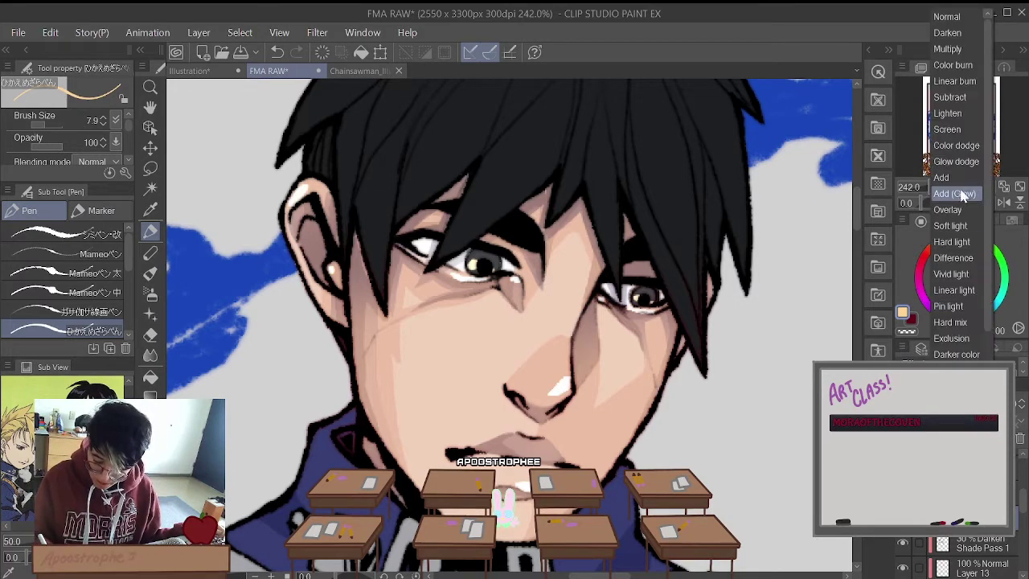
click(960, 182)
click(962, 403)
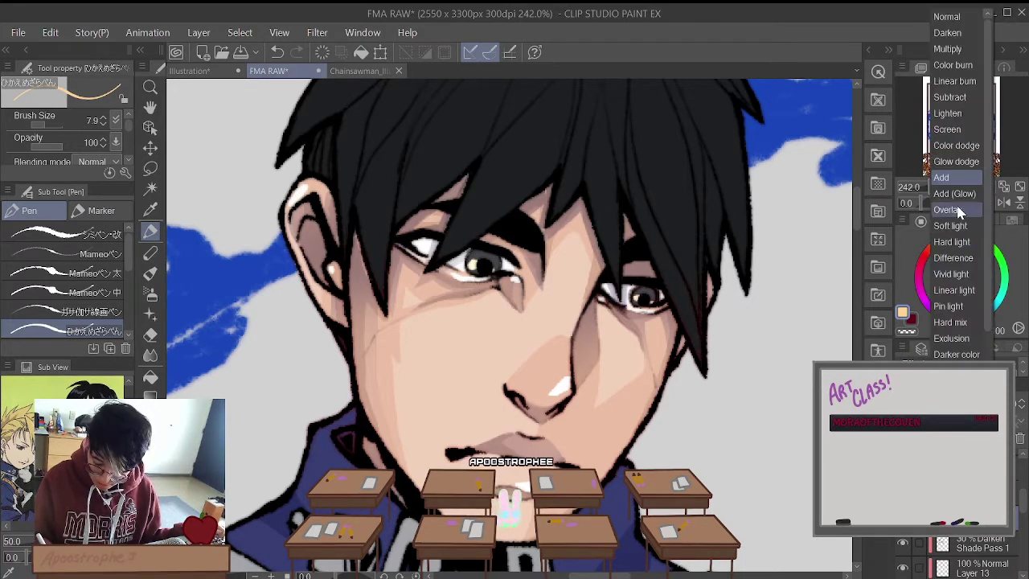
click(962, 196)
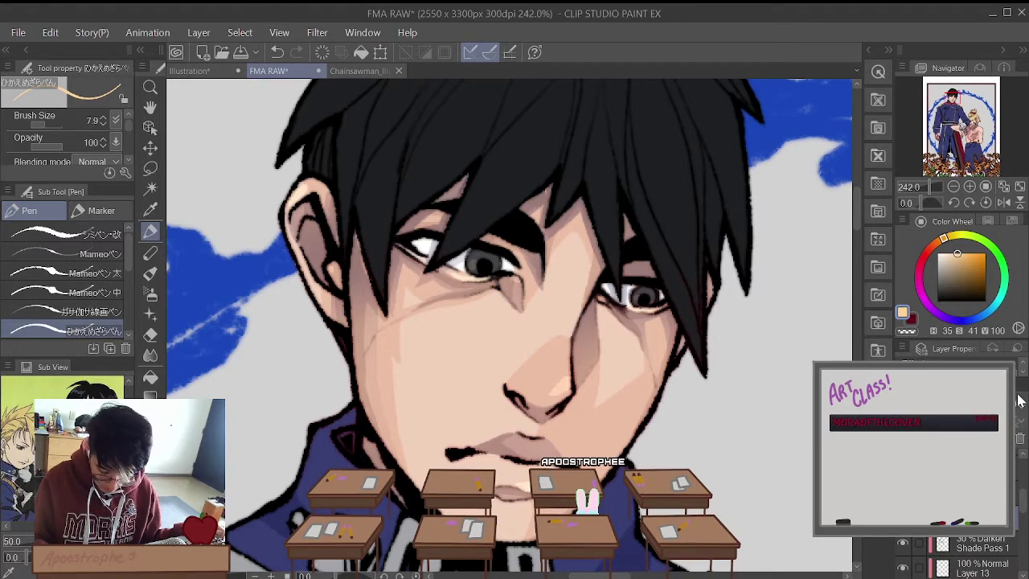
Step: Examine the highlights on the eyes, nose and lips close up and with the man's head and coat in view
scroll(564, 325, down, 7)
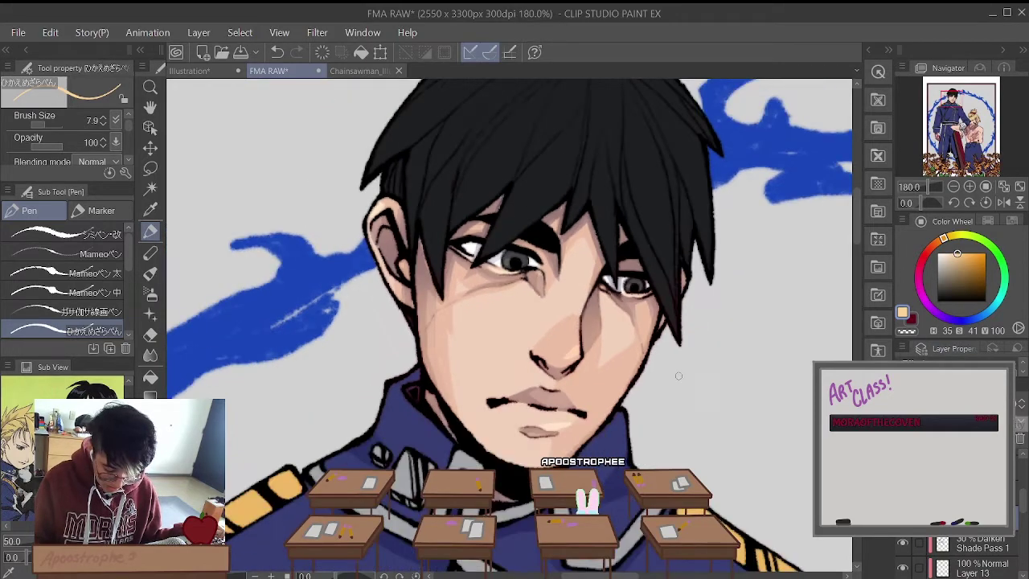
key(ctrl+plus)
key(ctrl+plus)
key(ctrl+plus)
key(ctrl+plus)
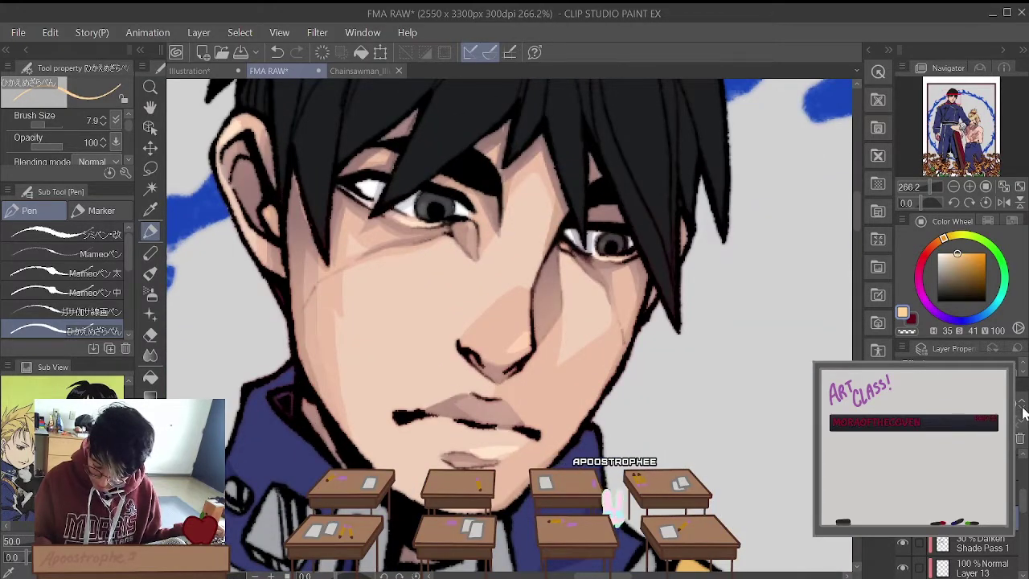
scroll(583, 217, down, 12)
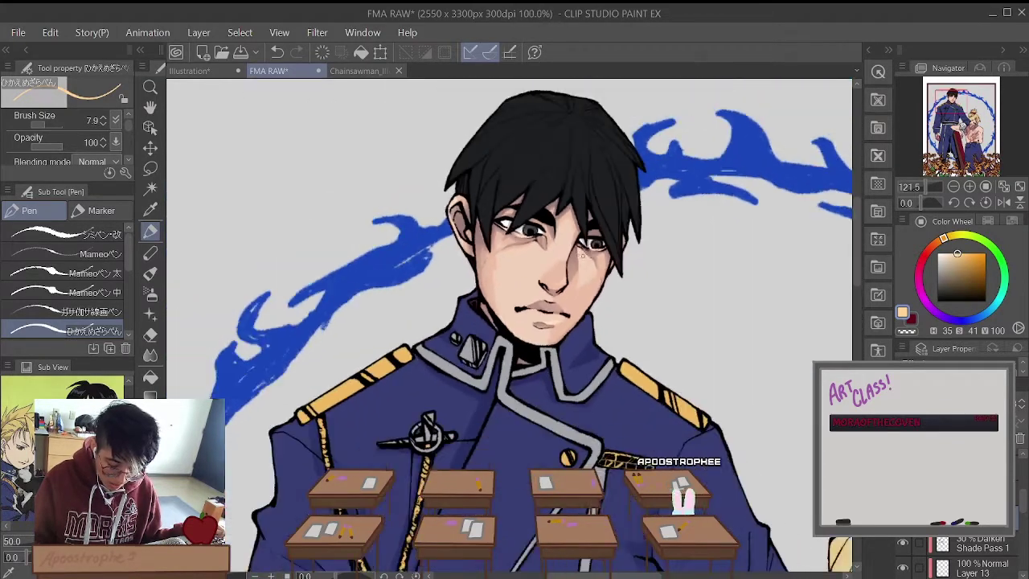
scroll(575, 217, up, 15)
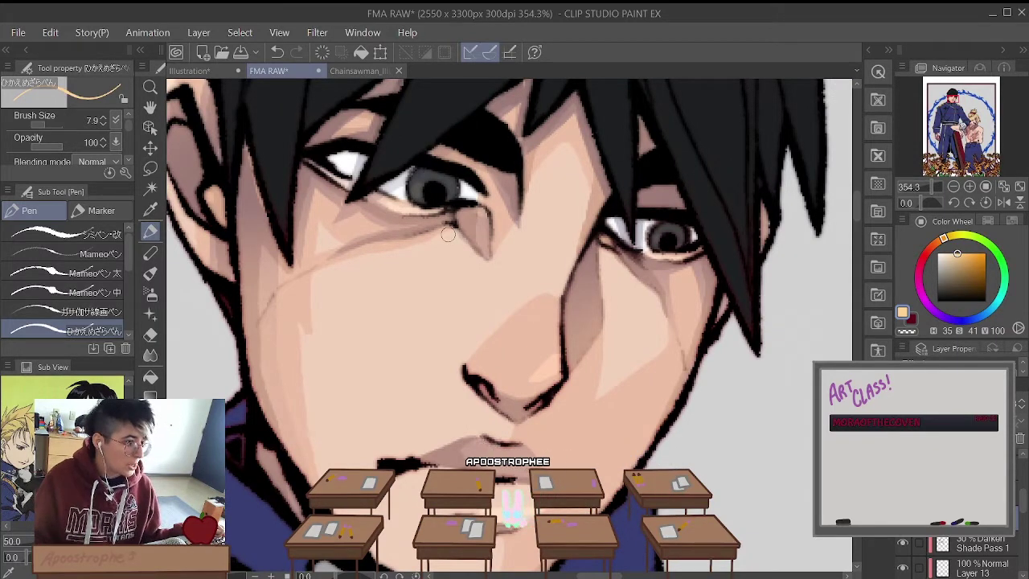
key(ctrl+minus)
key(ctrl+minus)
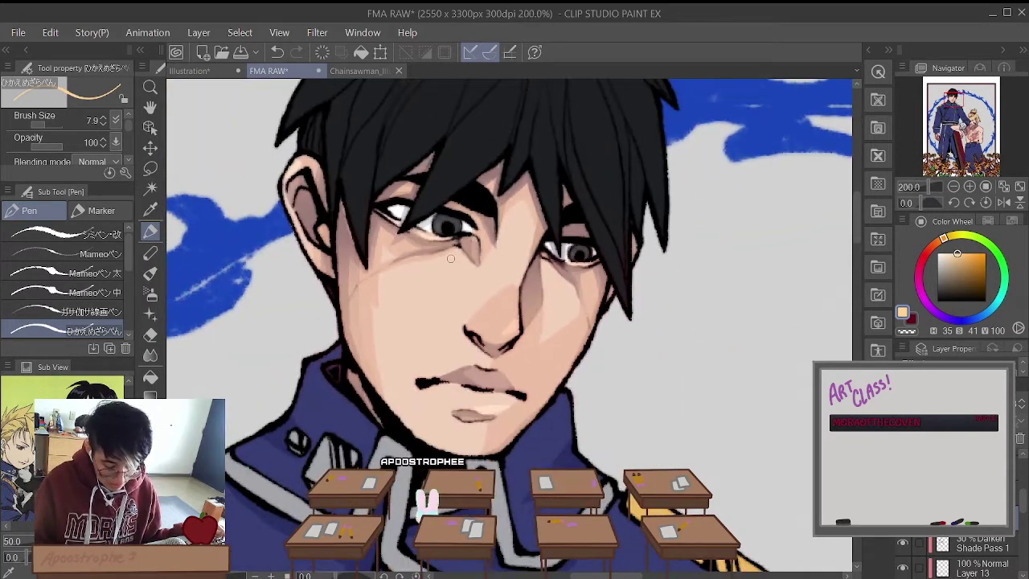
scroll(398, 281, down, 6)
scroll(398, 290, up, 3)
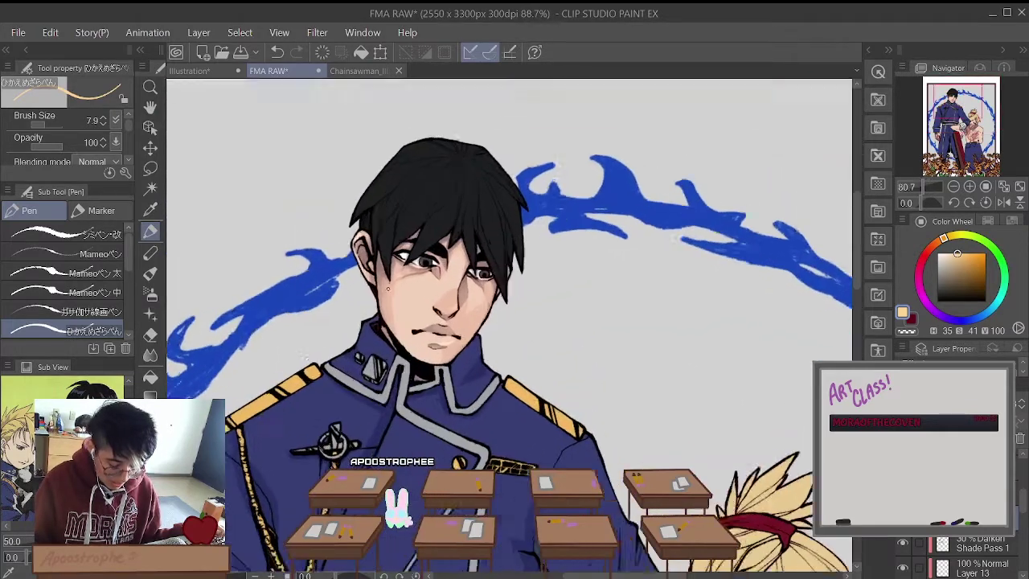
scroll(398, 290, down, 2)
scroll(451, 257, down, 2)
scroll(451, 258, up, 4)
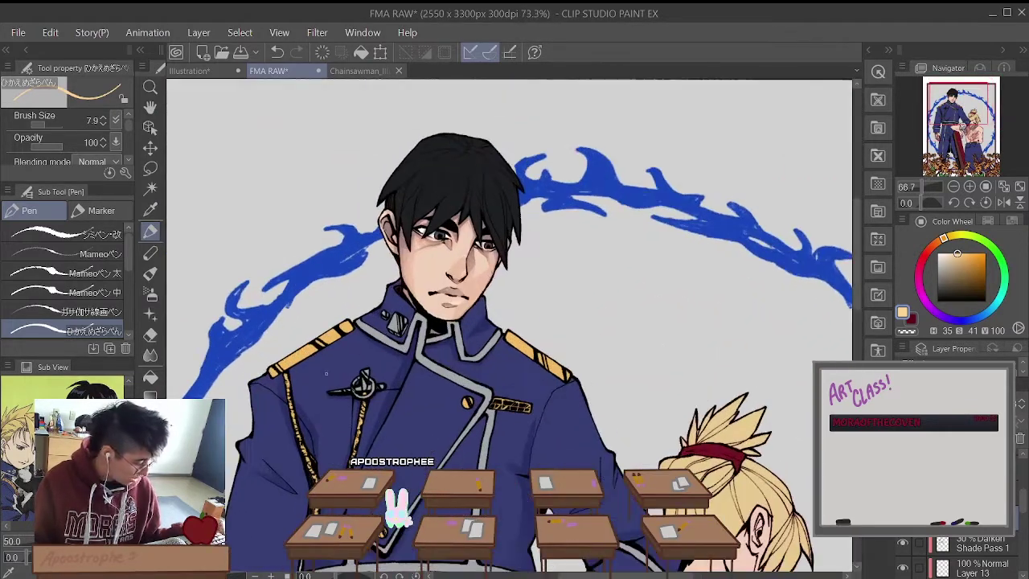
scroll(219, 207, down, 1)
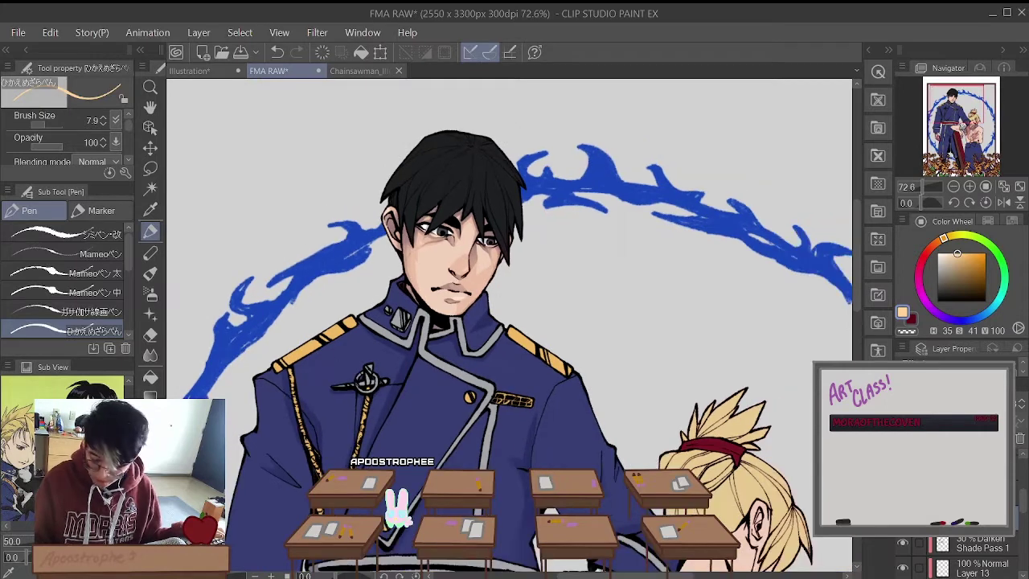
scroll(981, 536, down, 3)
Step: Select Layer 1 and sample the coat's blue from the chest as the drawing colour
click(981, 536)
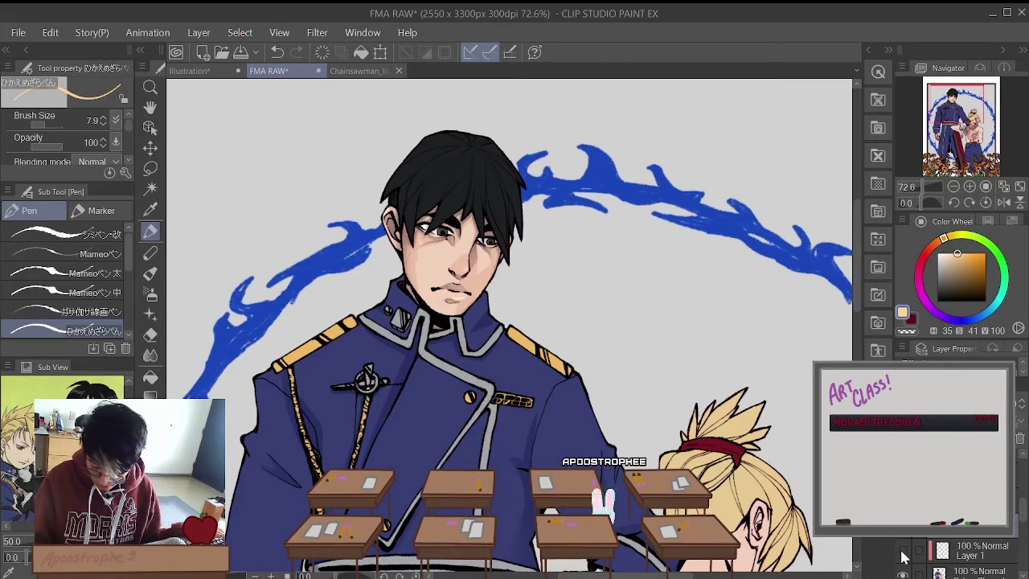
click(974, 558)
scroll(482, 337, down, 5)
scroll(493, 364, up, 8)
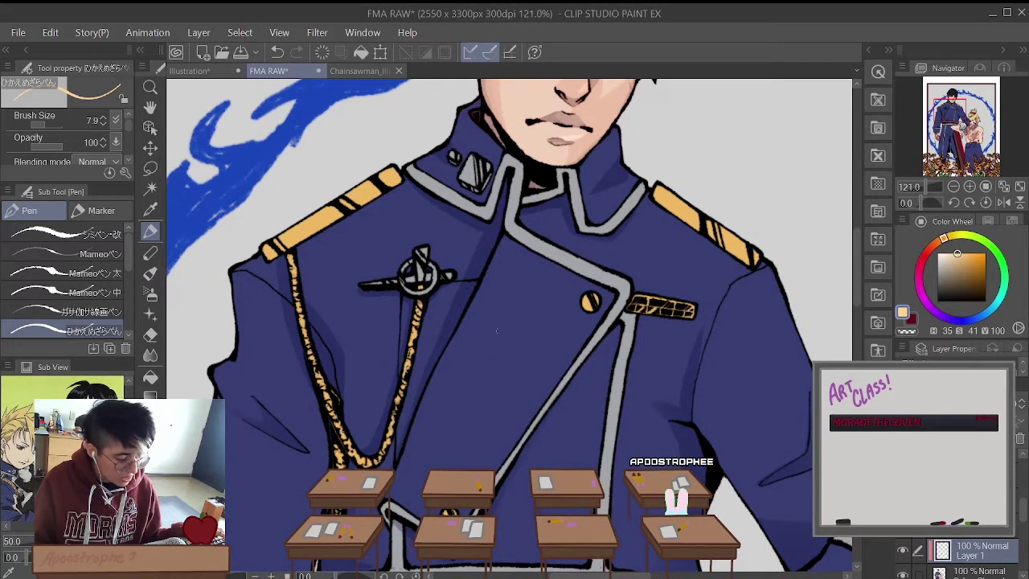
alt+click(536, 341)
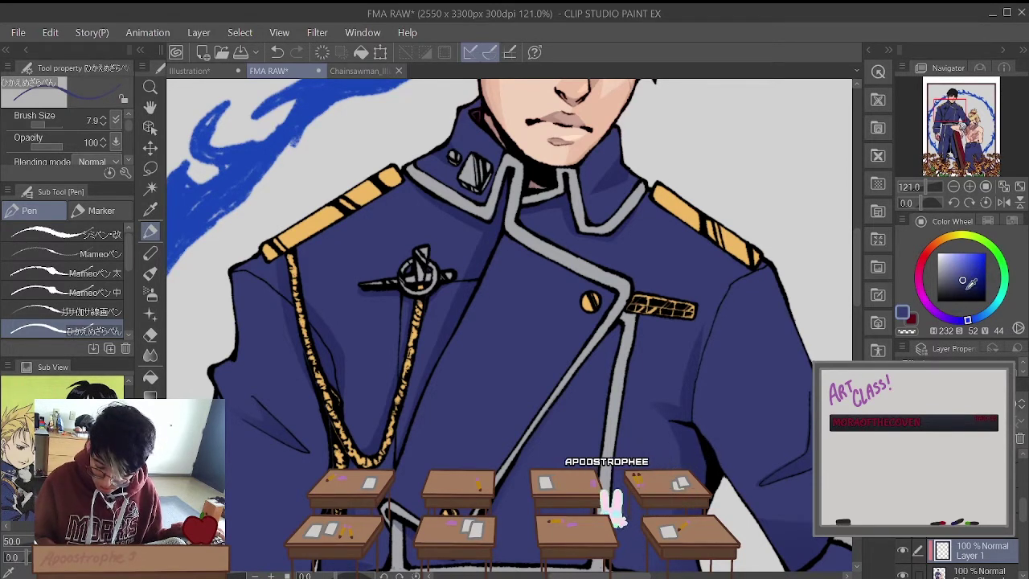
Step: Try a more saturated blue (H 236, S 69, V 49) in strokes on the upper sleeve beside the armpit, and undo them
click(973, 320)
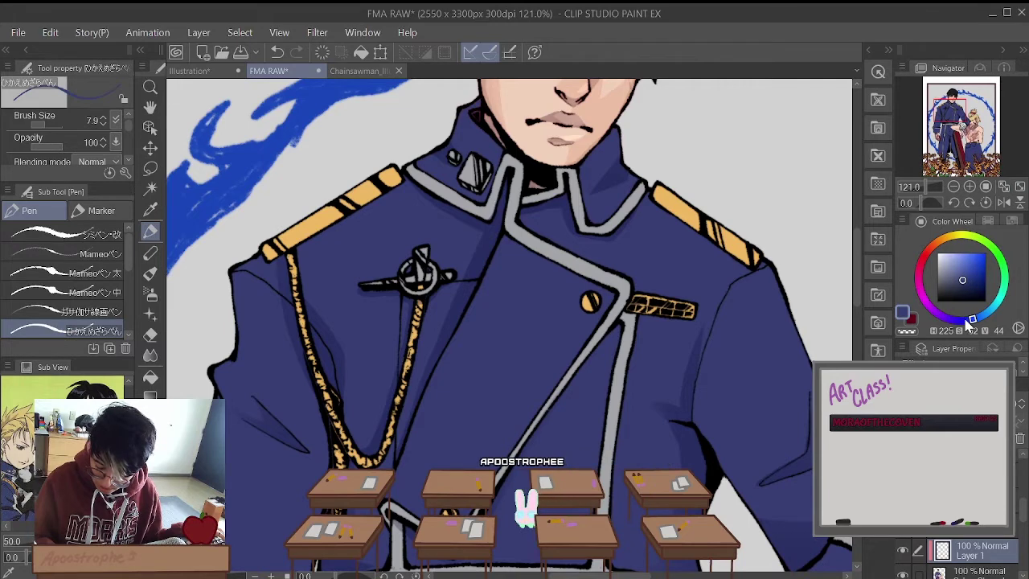
click(965, 321)
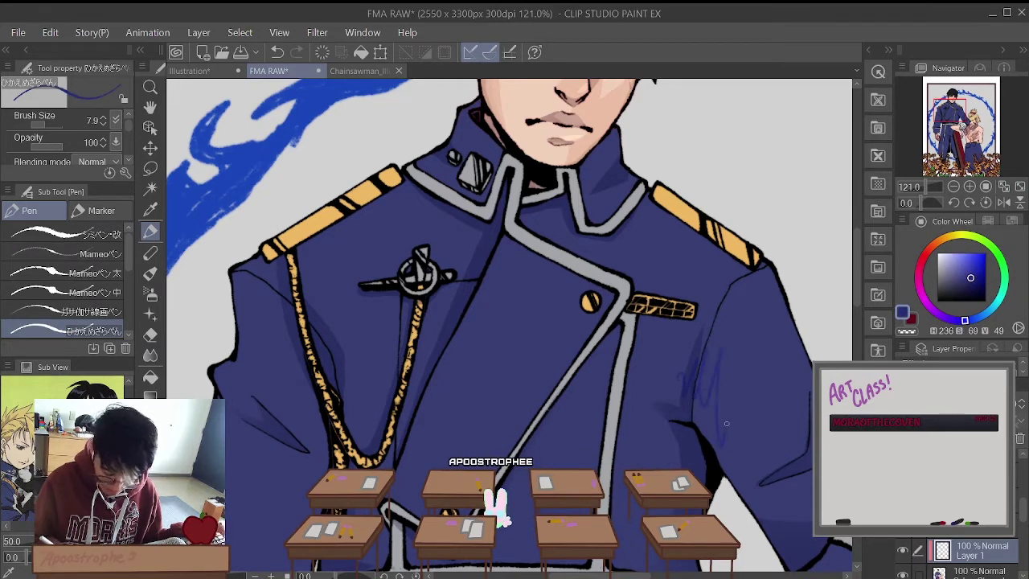
key(ctrl+z)
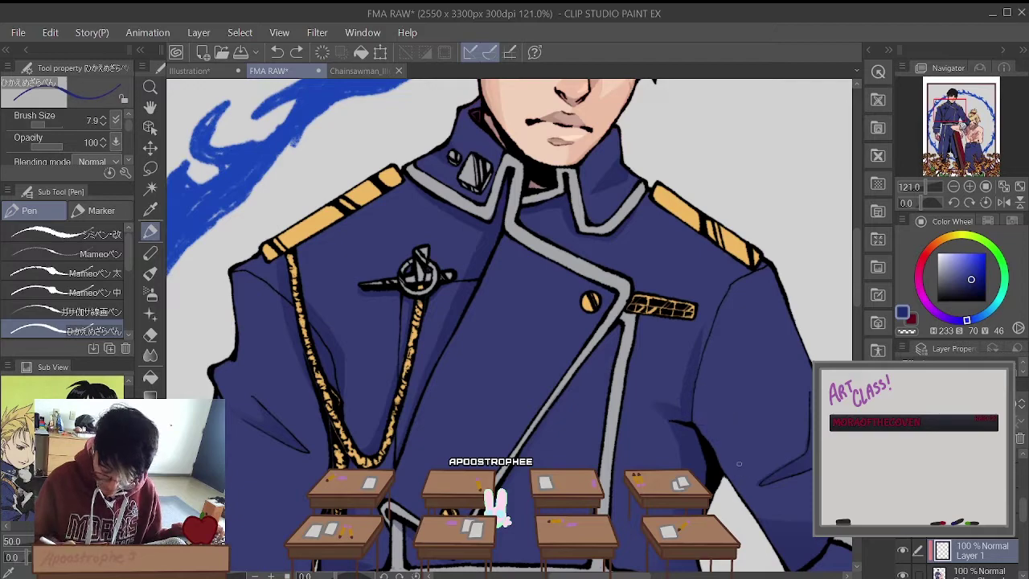
Step: Set the drawing colour to a brighter blue (H 233, S 69, V 52) and test it on the sleeve beside the armpit
scroll(651, 410, down, 4)
scroll(657, 352, up, 4)
scroll(660, 362, down, 4)
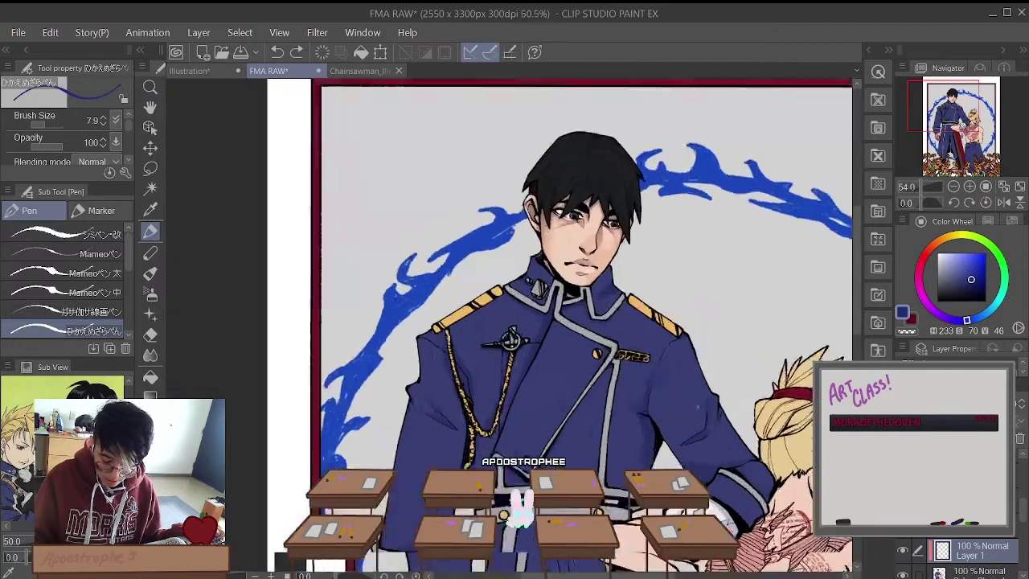
scroll(668, 414, up, 5)
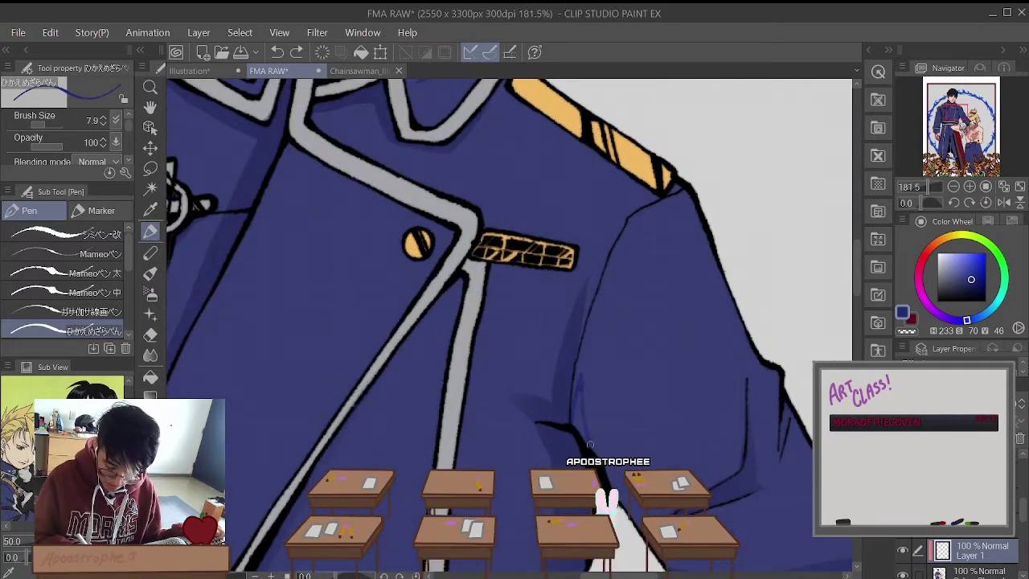
drag(972, 278, 969, 275)
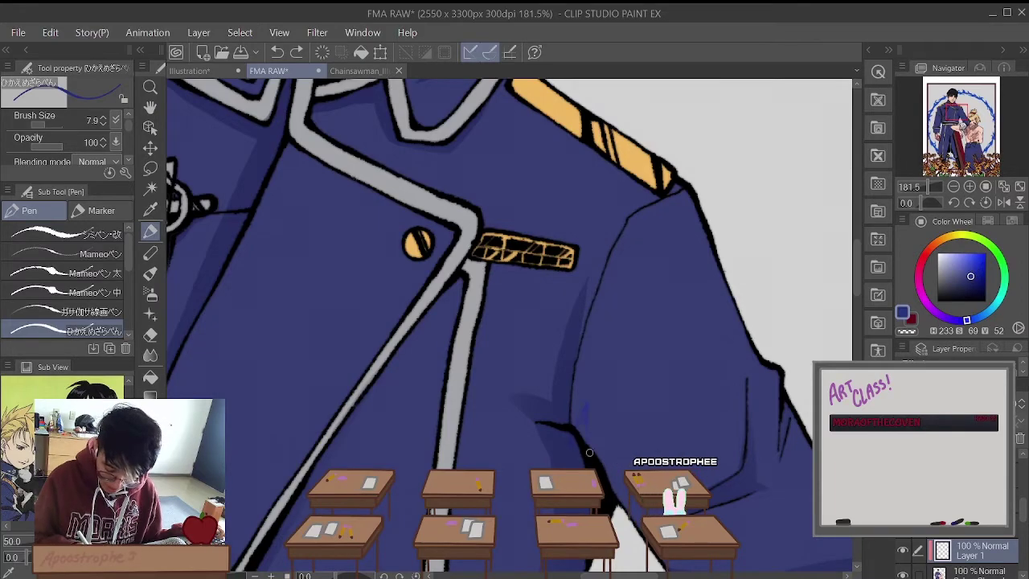
scroll(527, 259, down, 10)
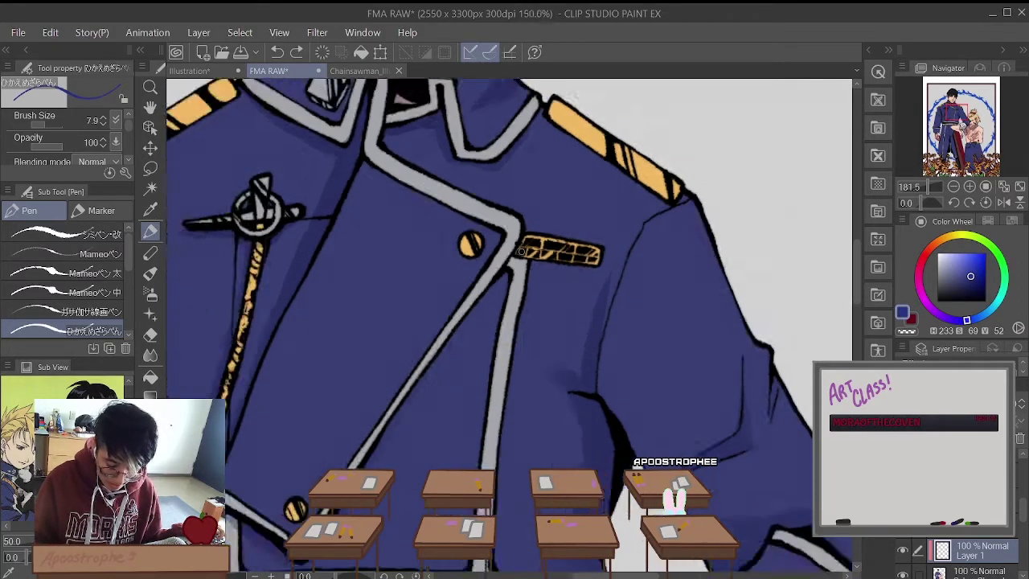
Step: Examine the coat's existing shading around the chest, armpit and sleeve, both close up and with the whole figure in view
scroll(539, 298, up, 5)
scroll(547, 282, down, 4)
scroll(541, 202, up, 8)
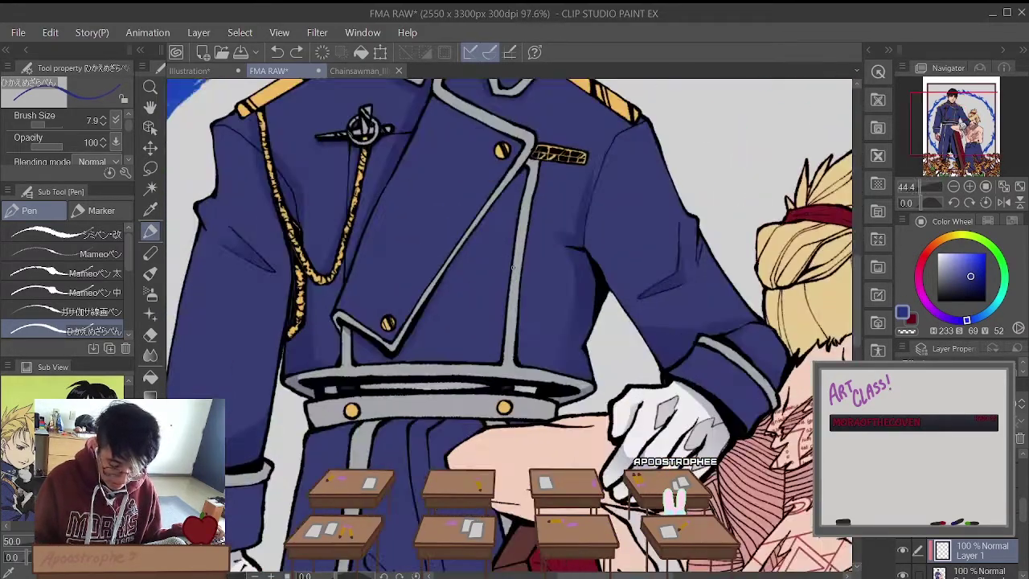
scroll(541, 203, down, 8)
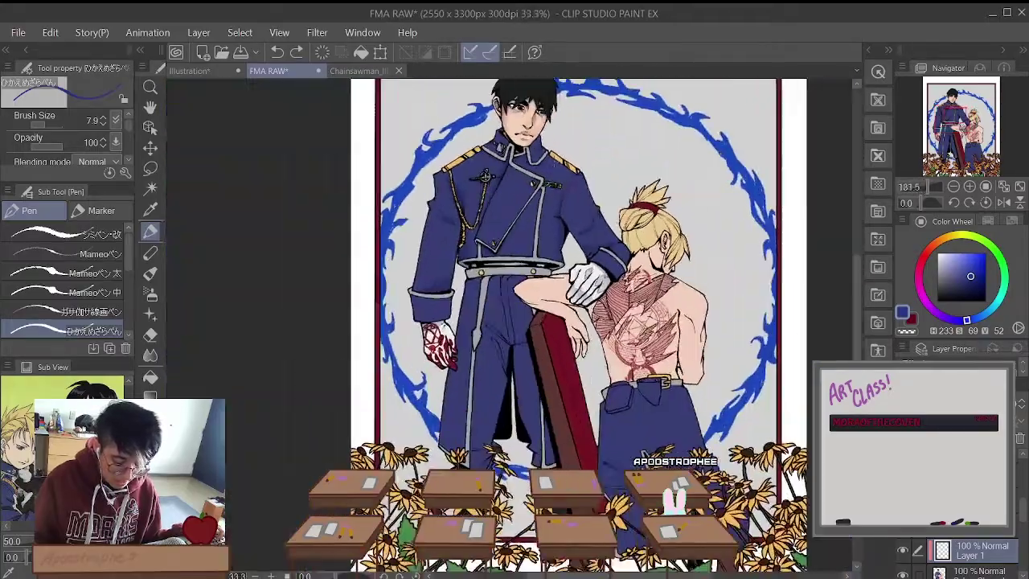
scroll(564, 222, up, 8)
scroll(566, 306, down, 3)
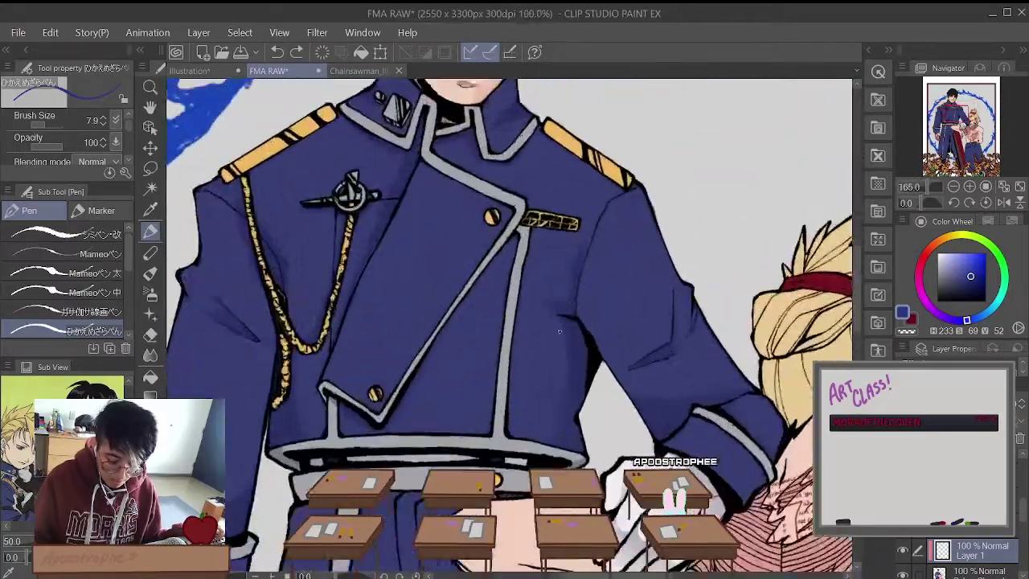
scroll(603, 311, up, 3)
scroll(641, 315, down, 3)
scroll(640, 315, up, 3)
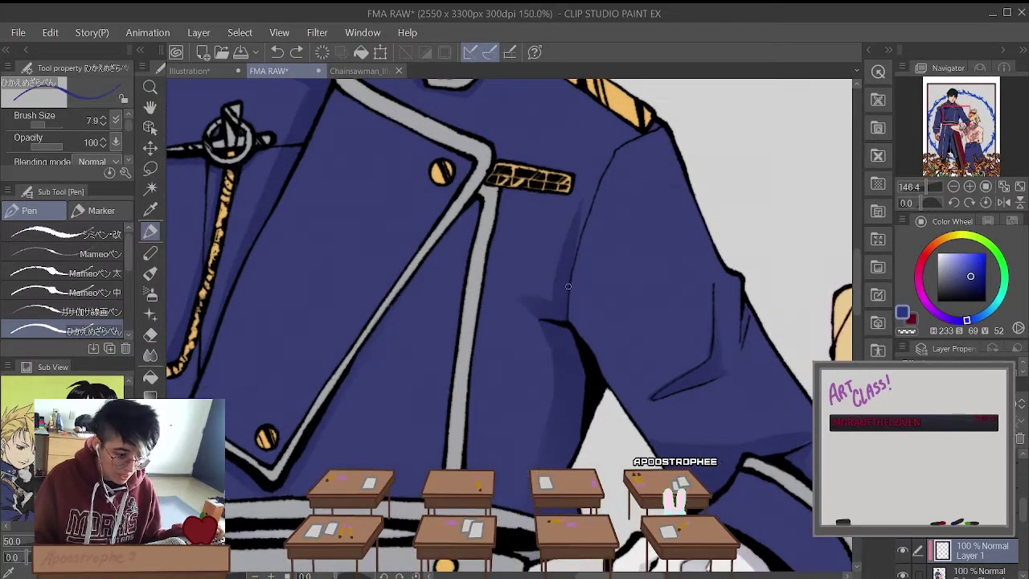
Step: Outline a pointed shading shape from below the shoulder, past the armpit and down the coat's side, and fill it with the brighter blue
scroll(568, 286, up, 1)
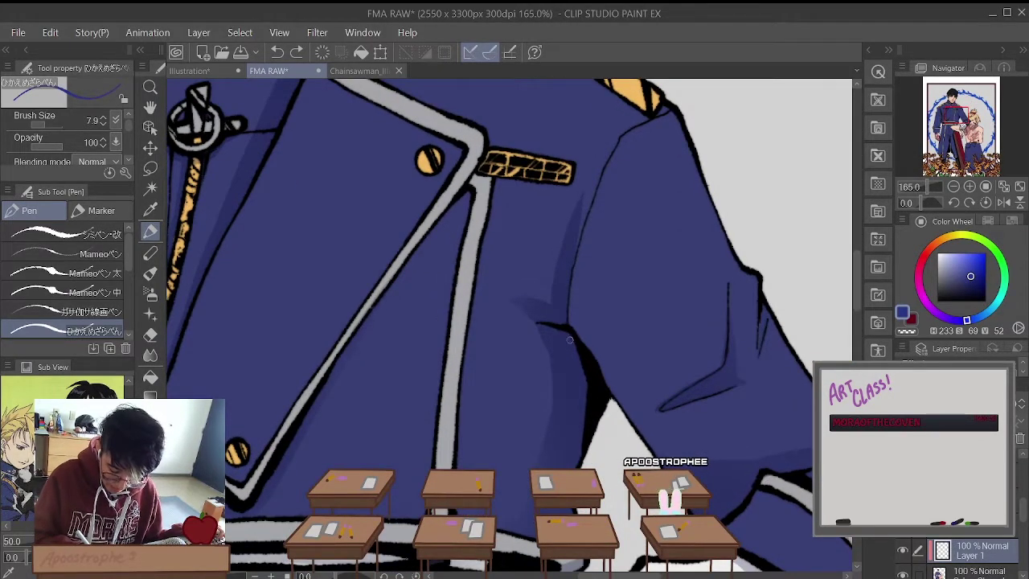
mouse_move(464, 514)
mouse_down()
mouse_move(505, 510)
mouse_move(529, 459)
mouse_move(548, 386)
mouse_move(538, 340)
mouse_up()
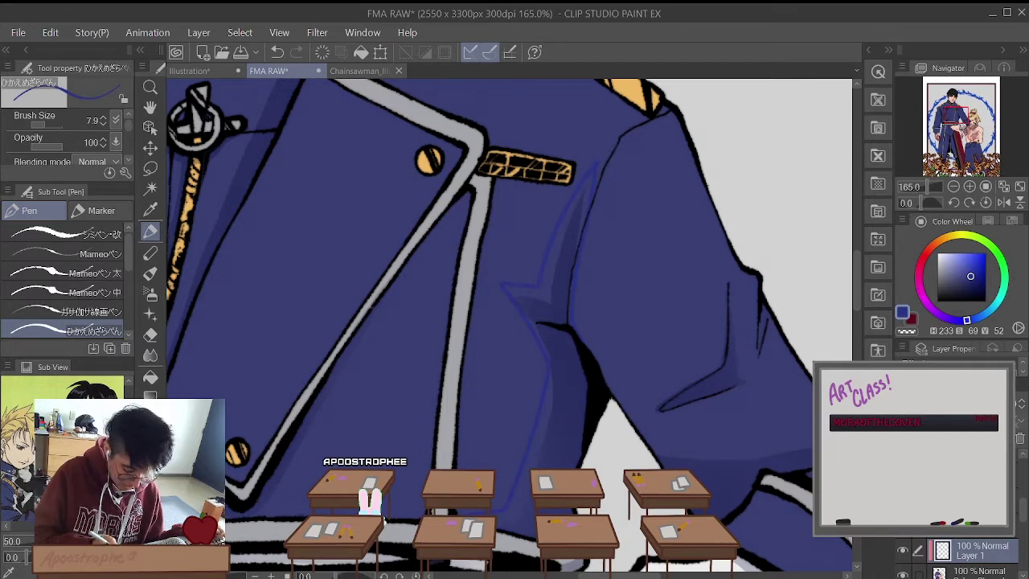
click(148, 381)
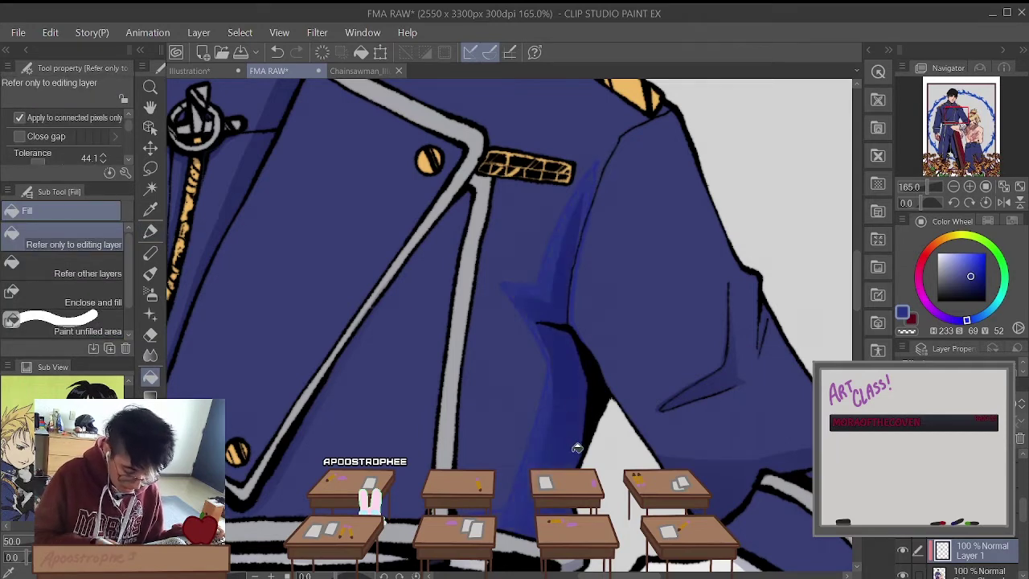
Step: Extend the shape's pointed tip towards the grey coat trim with the pen, and undo the extra upward spike beside it
click(150, 231)
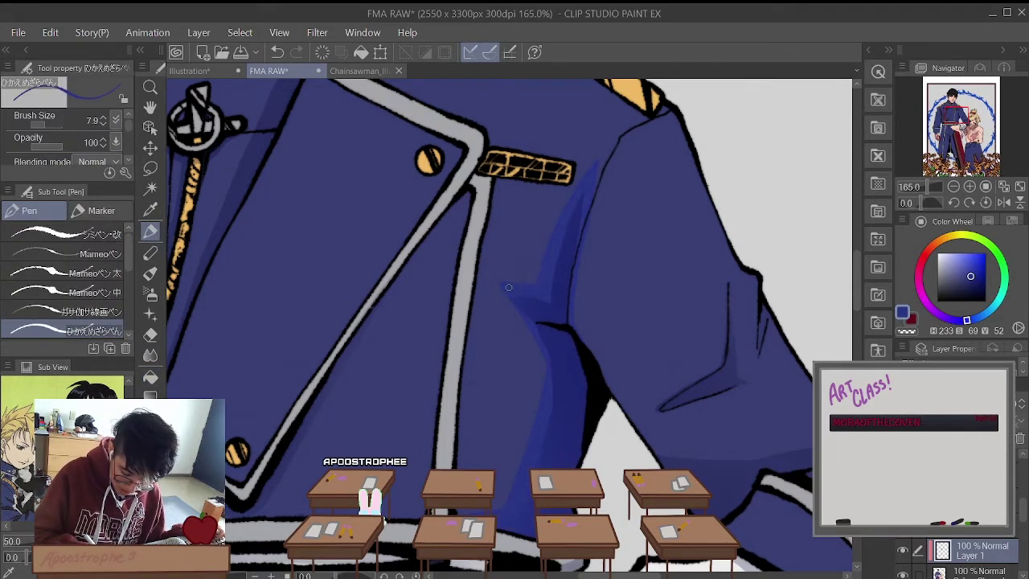
key(ctrl+z)
key(ctrl+z)
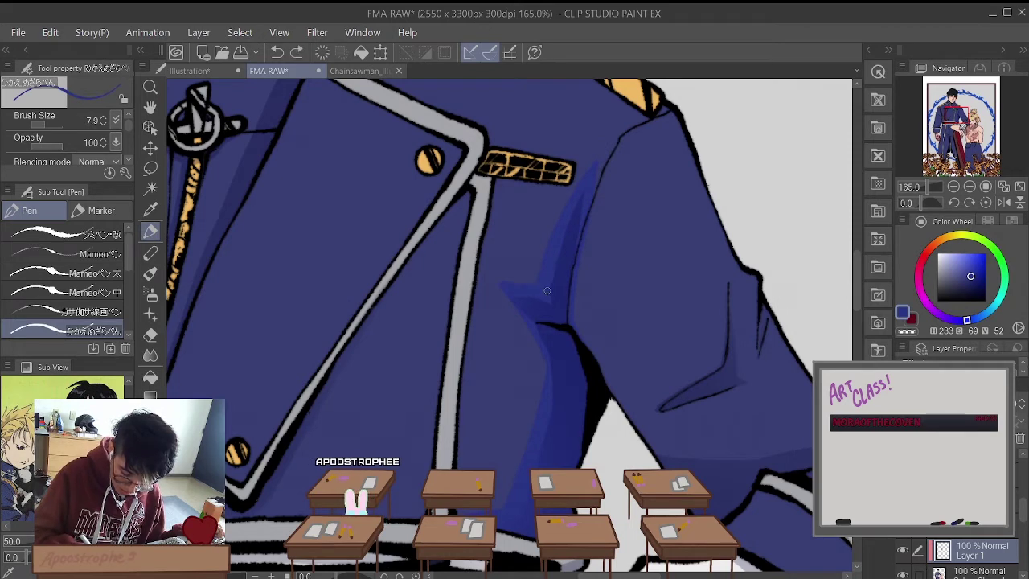
drag(503, 279, 540, 302)
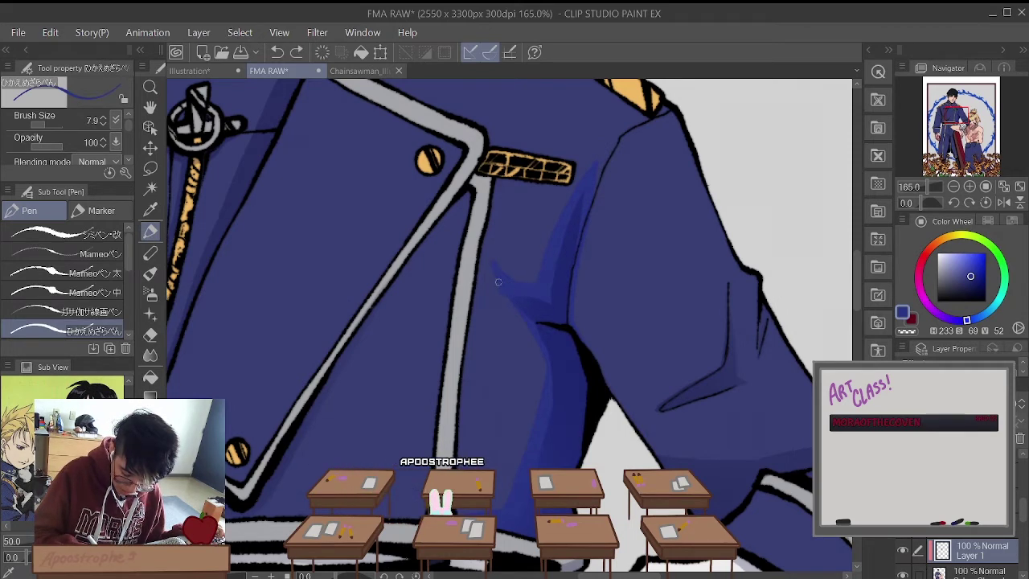
drag(527, 237, 535, 281)
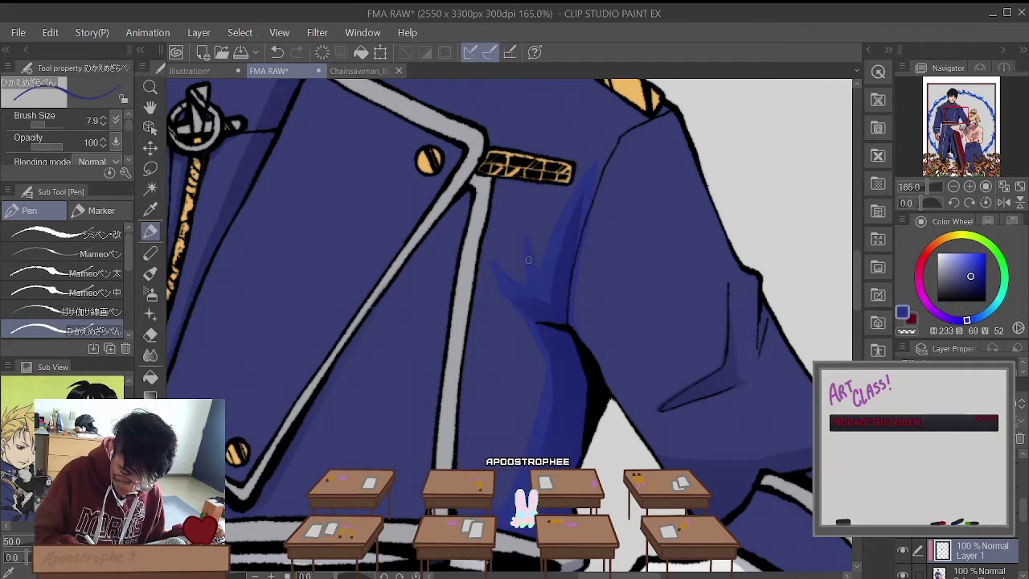
key(ctrl+z)
key(ctrl+z)
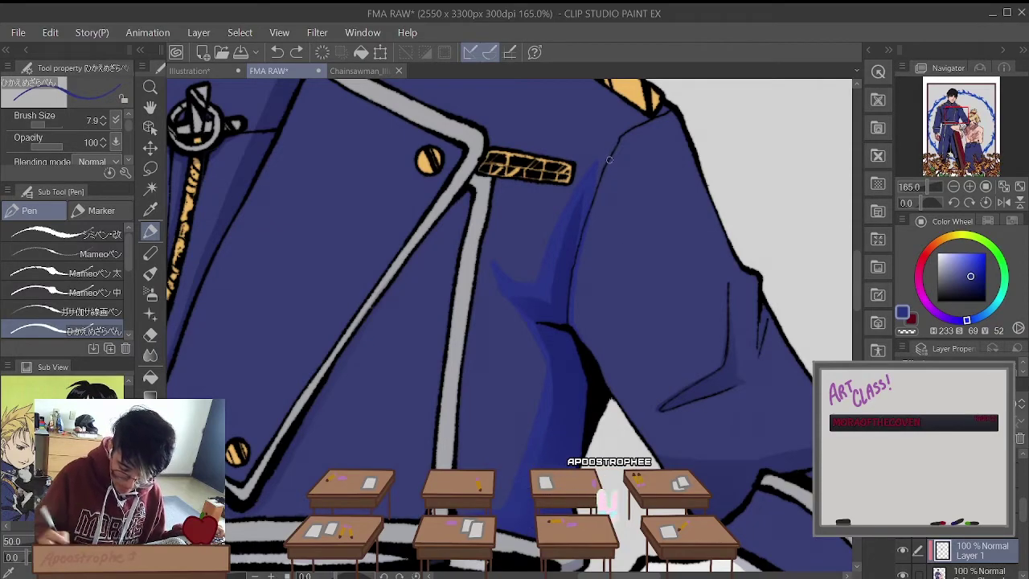
Step: Lock Layer 1's transparent pixels and choose a muted blue (H 233, S 56, V 48) with the Milli pen marker
scroll(579, 212, down, 5)
scroll(619, 145, up, 3)
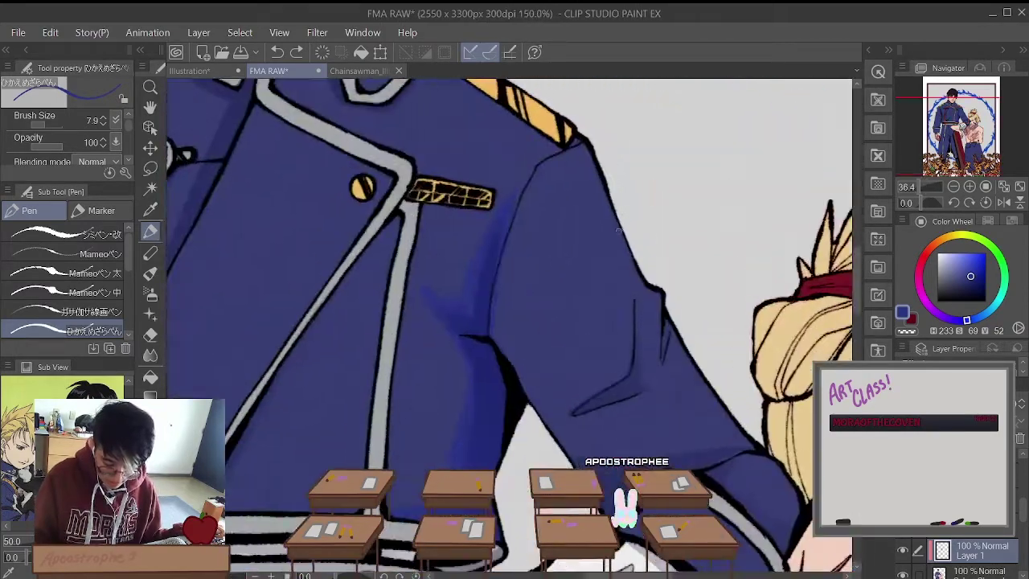
scroll(603, 229, down, 3)
scroll(575, 322, up, 3)
scroll(589, 380, down, 3)
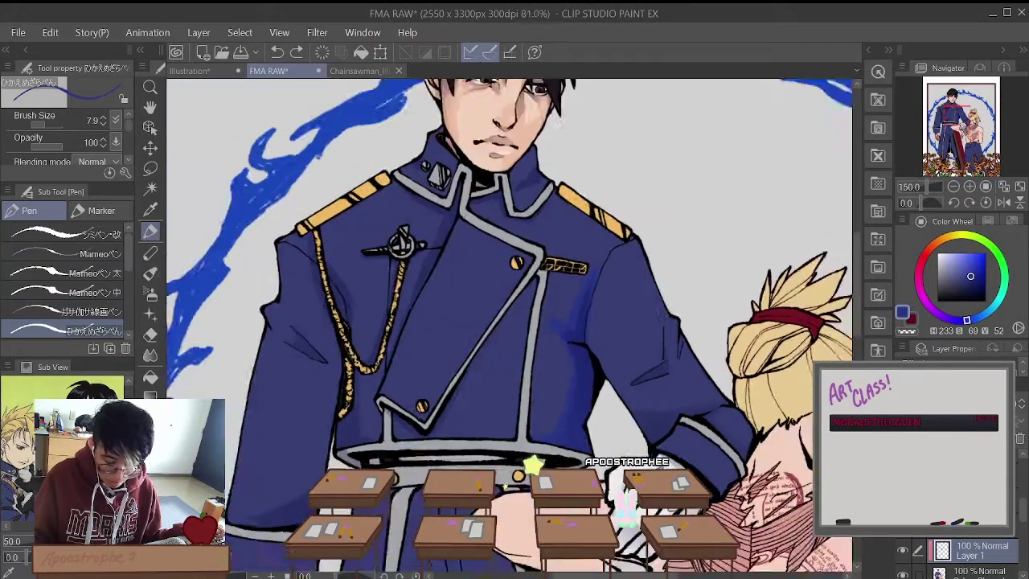
scroll(589, 380, up, 2)
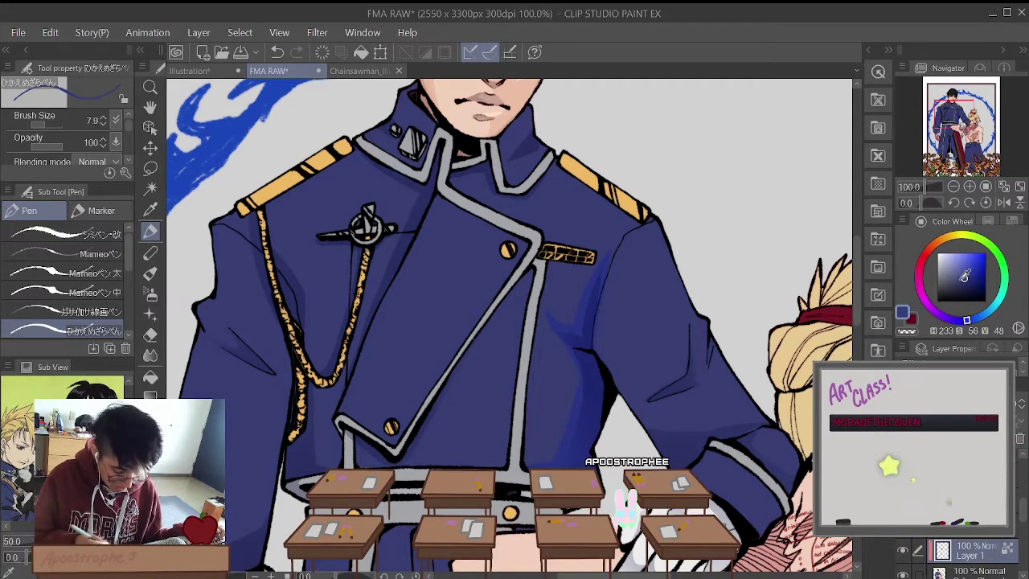
click(102, 212)
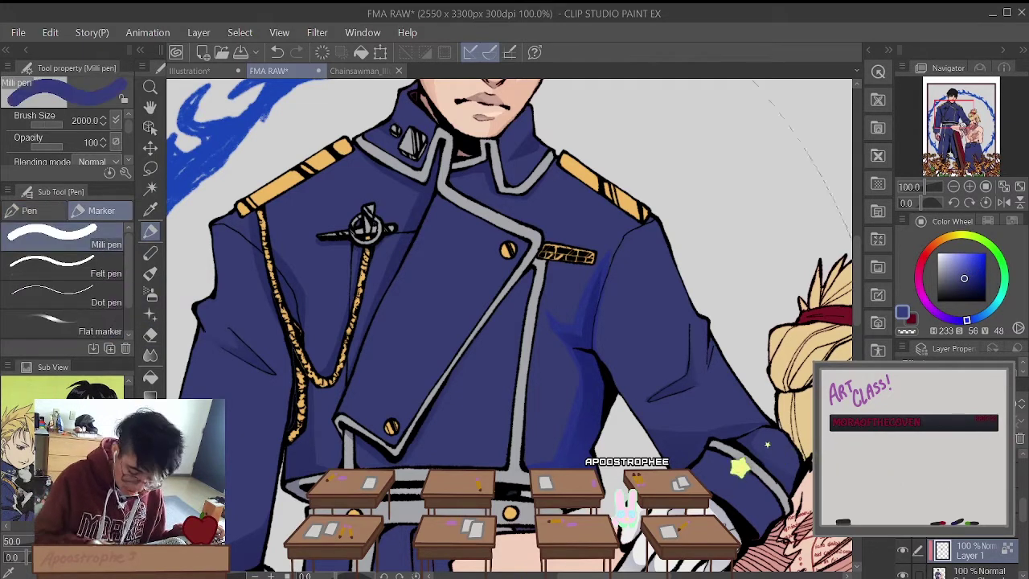
Step: Try recolouring the armpit shading with the Milli pen at size 2000, compare it with the previous colour, and undo it
click(450, 281)
key(ctrl+z)
key(ctrl+y)
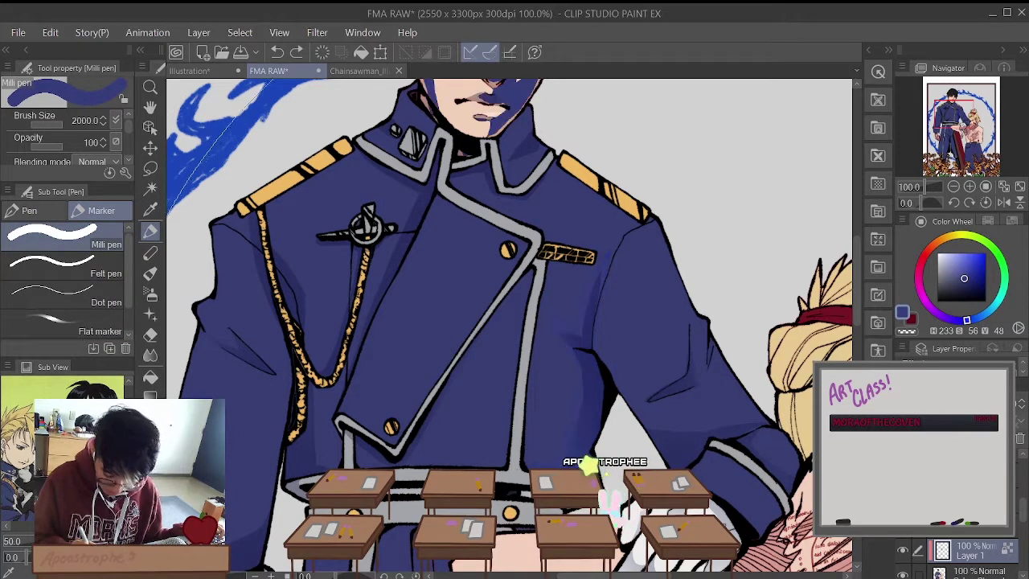
key(ctrl+z)
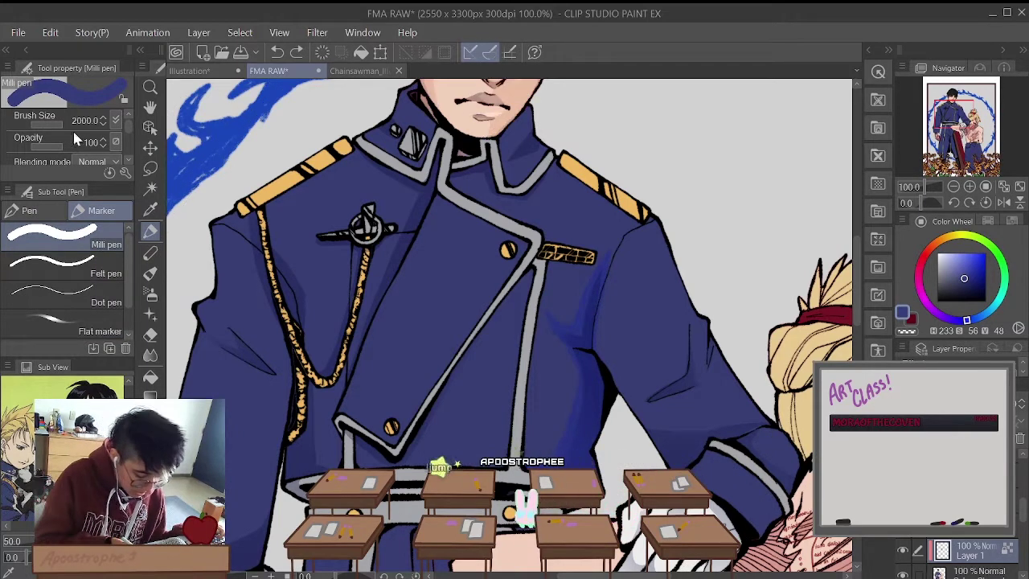
Step: Set the Milli pen's size to 373.3, test several blues over the armpit shading, recolour it H 233, S 60, V 44, and return to the previous pen
drag(54, 123, 57, 122)
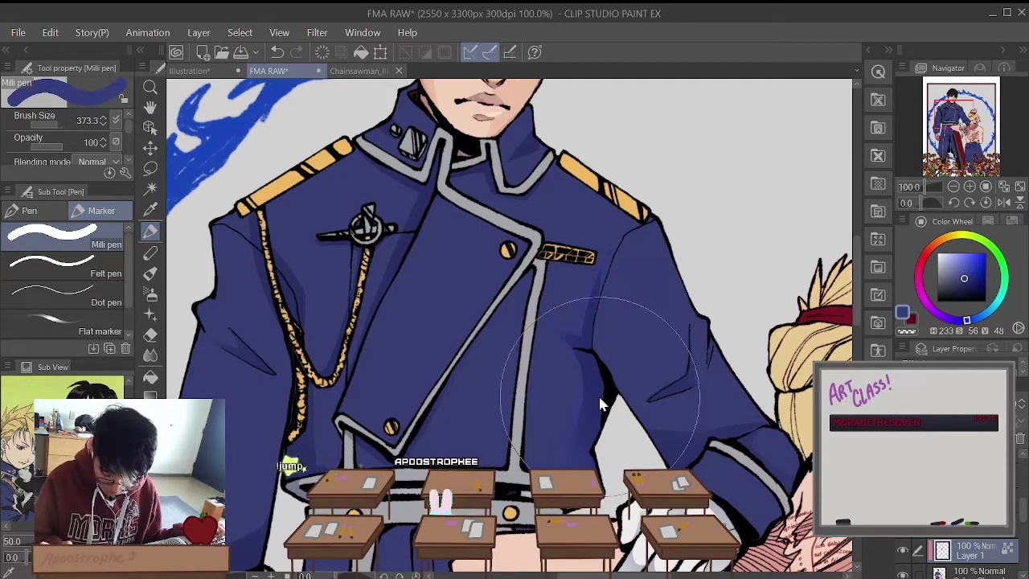
click(967, 279)
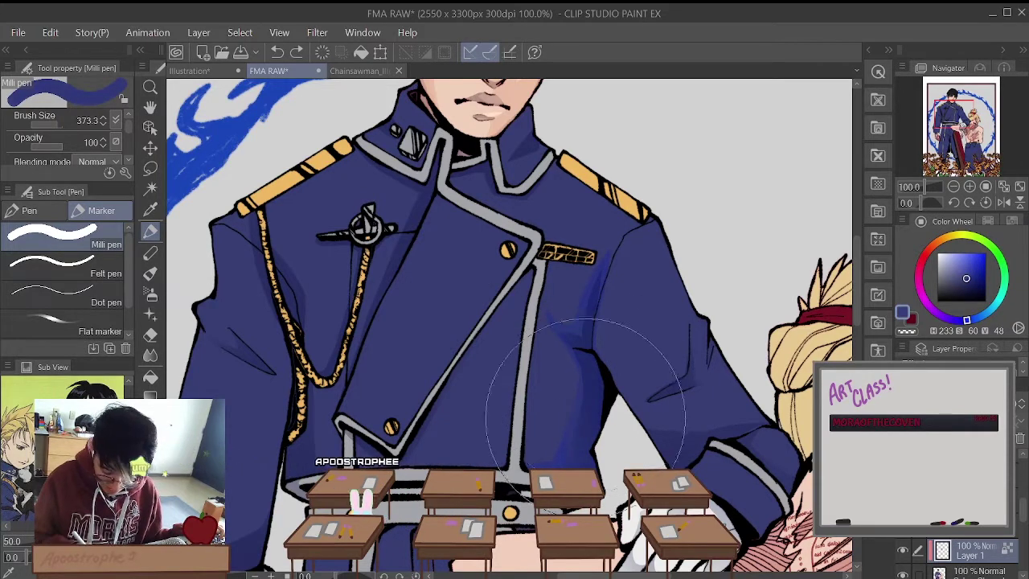
drag(589, 391, 632, 361)
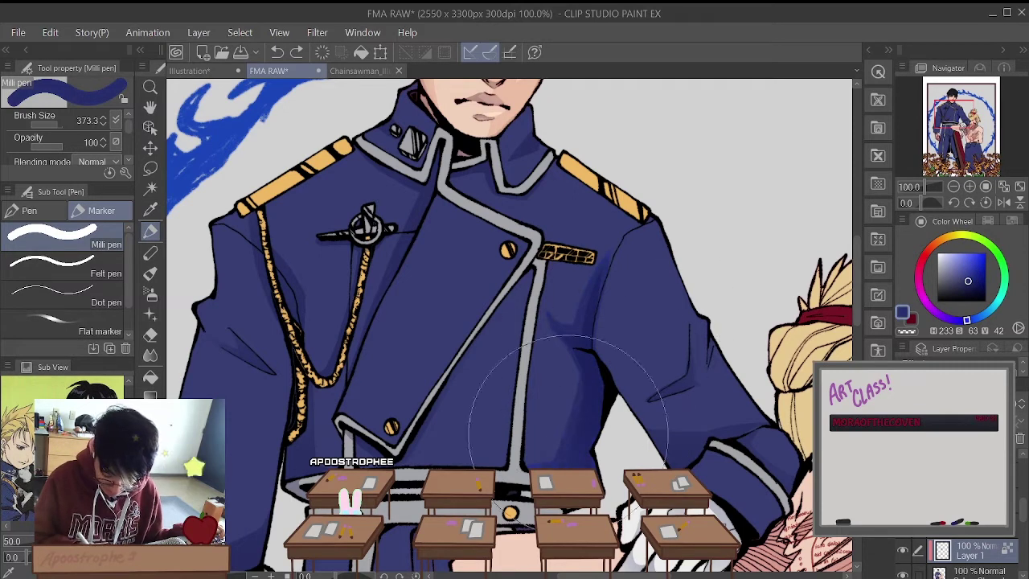
click(968, 278)
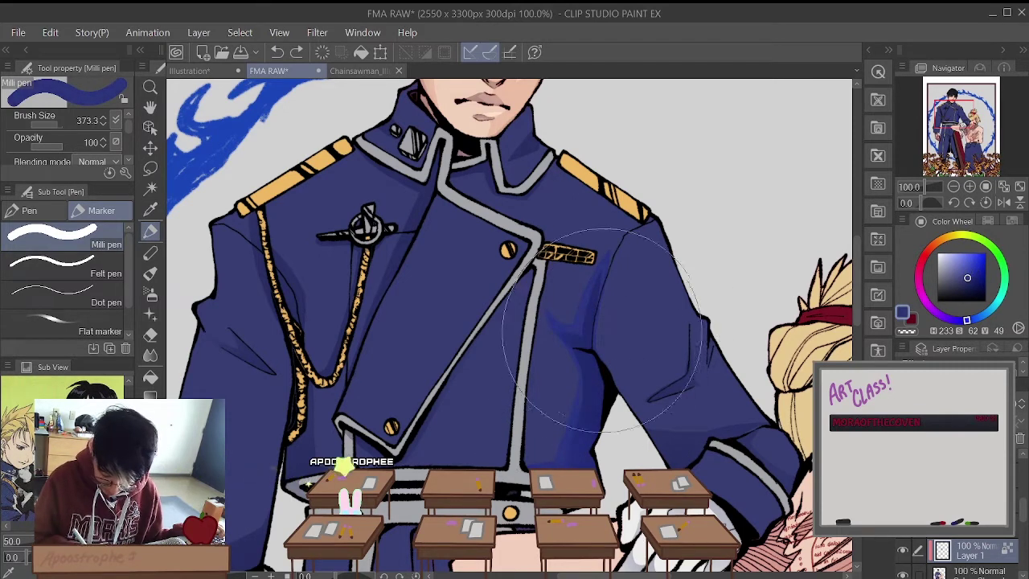
drag(605, 330, 616, 385)
key(ctrl+z)
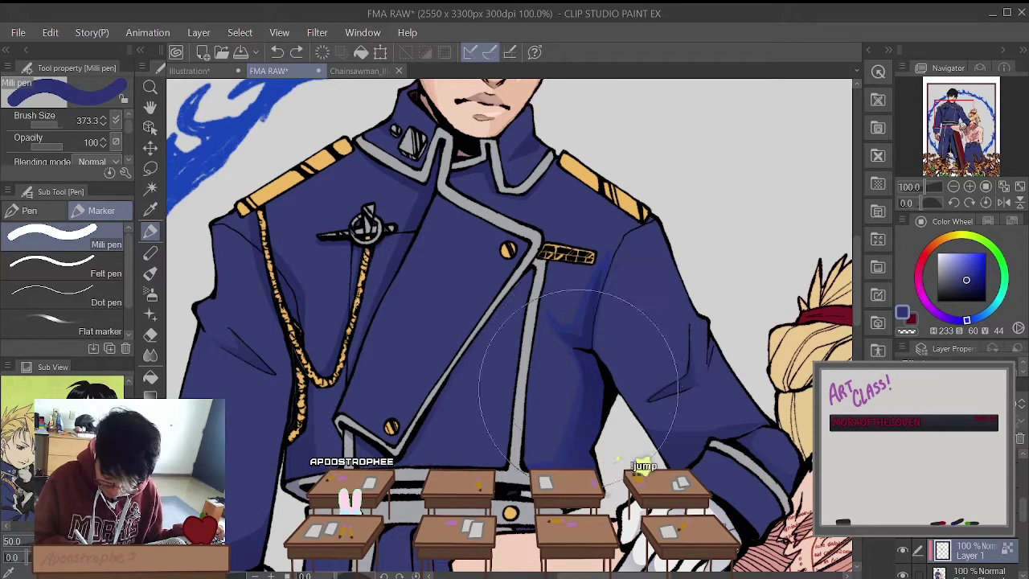
drag(586, 389, 599, 354)
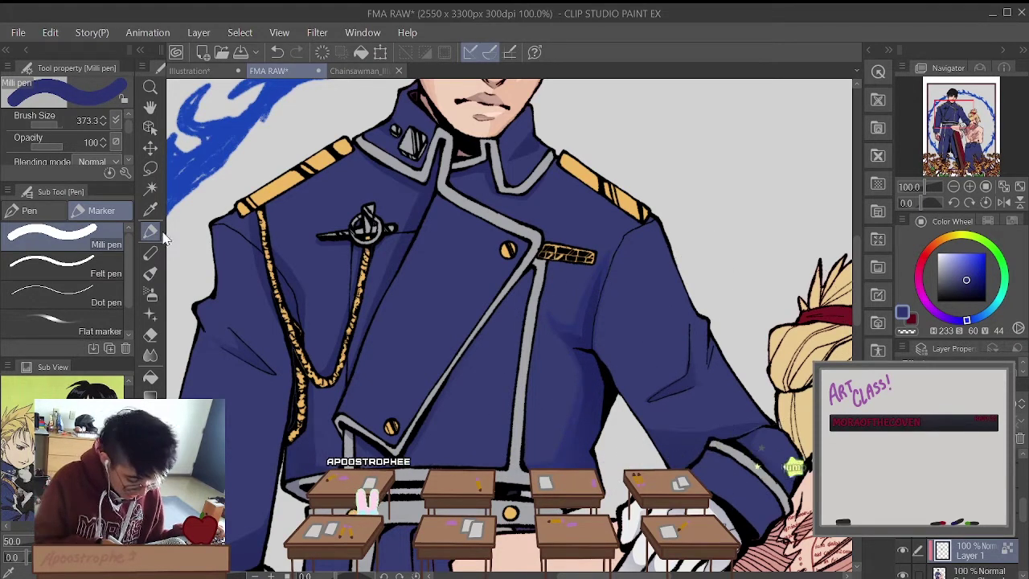
click(57, 216)
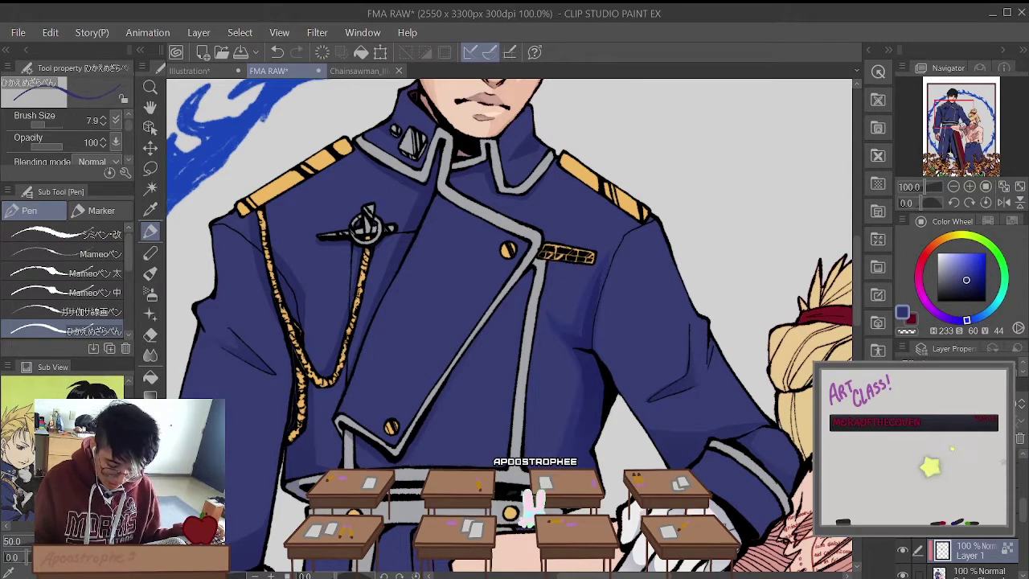
Step: Review the recoloured coat shading on the whole figure, unlock Layer 1's transparent pixels and set the pen's brush size to 13
scroll(747, 440, down, 3)
scroll(746, 440, up, 2)
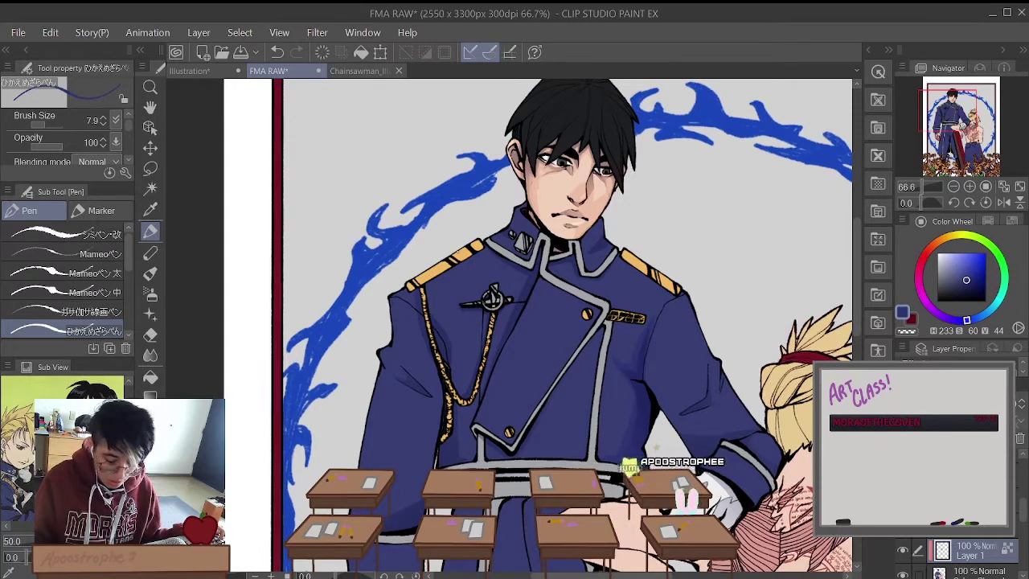
scroll(443, 225, up, 1)
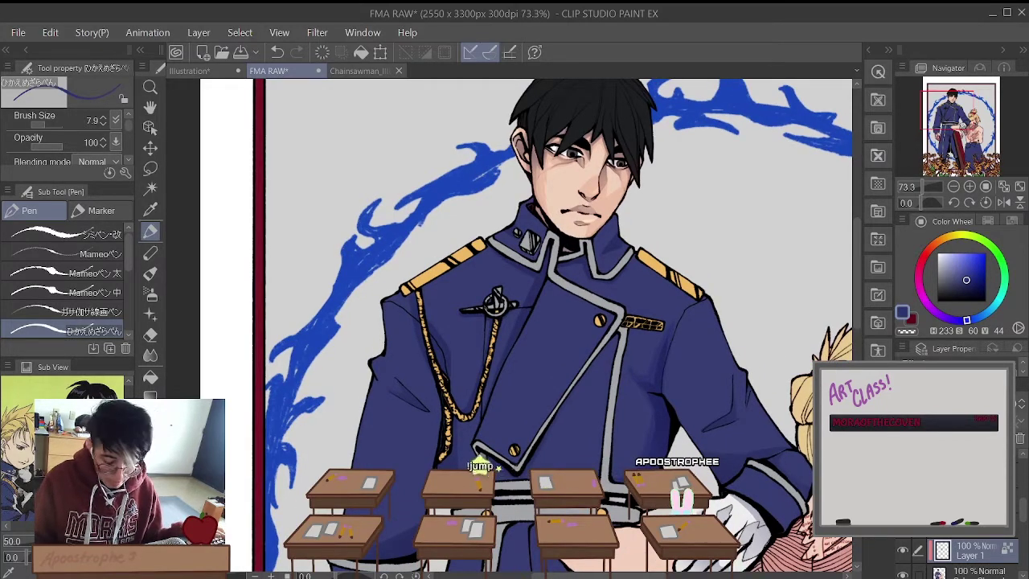
scroll(575, 322, down, 4)
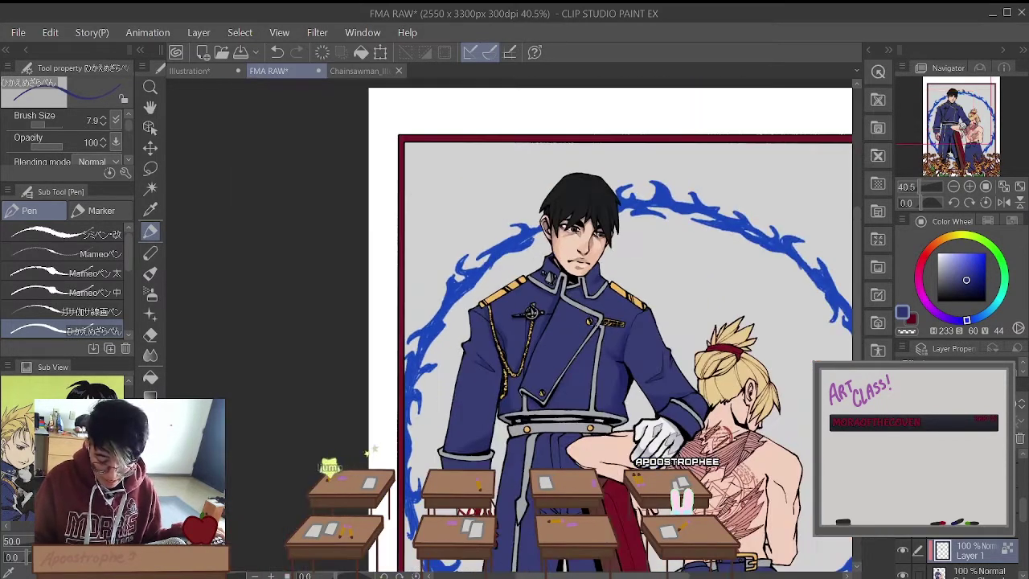
scroll(576, 321, up, 3)
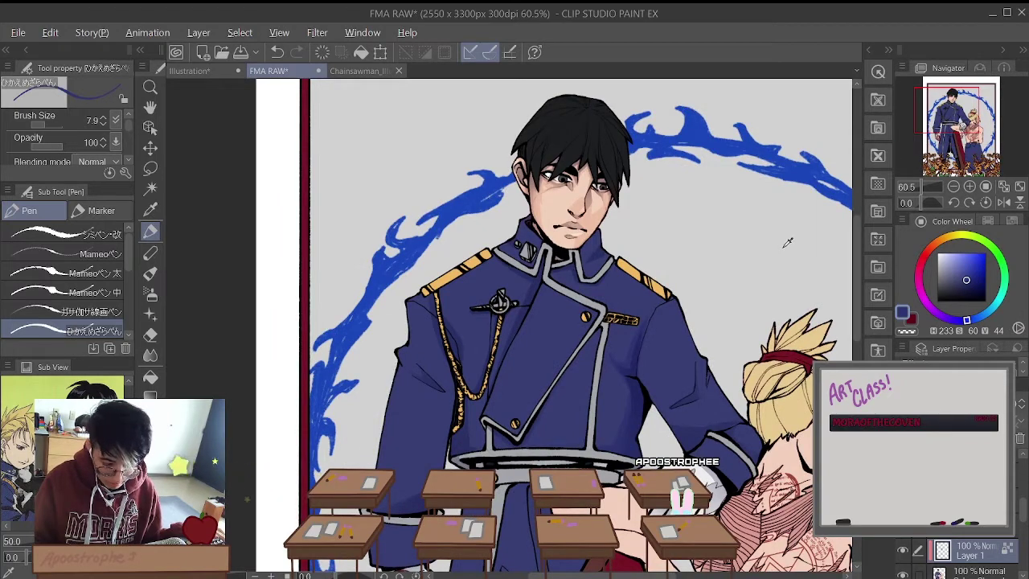
scroll(788, 242, down, 2)
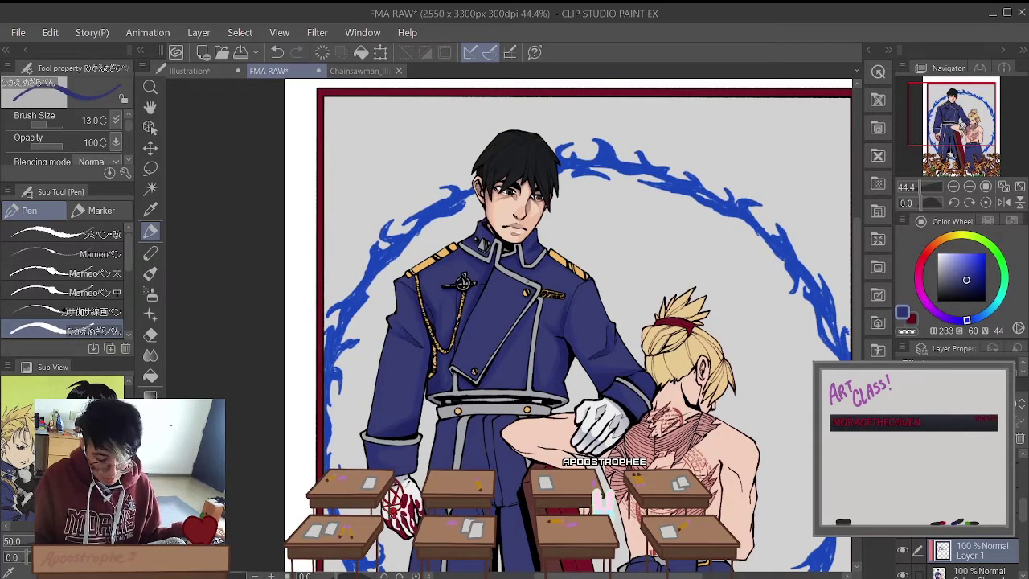
scroll(477, 321, up, 6)
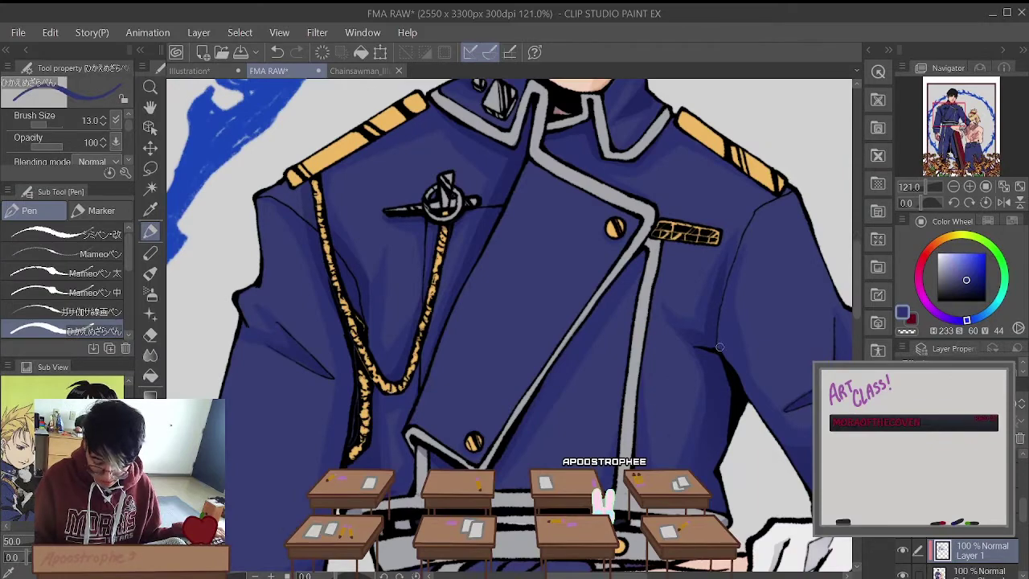
Step: Compare the coat with and without Layer 1's blue shading by toggling that layer's visibility
scroll(720, 348, down, 6)
scroll(649, 403, up, 3)
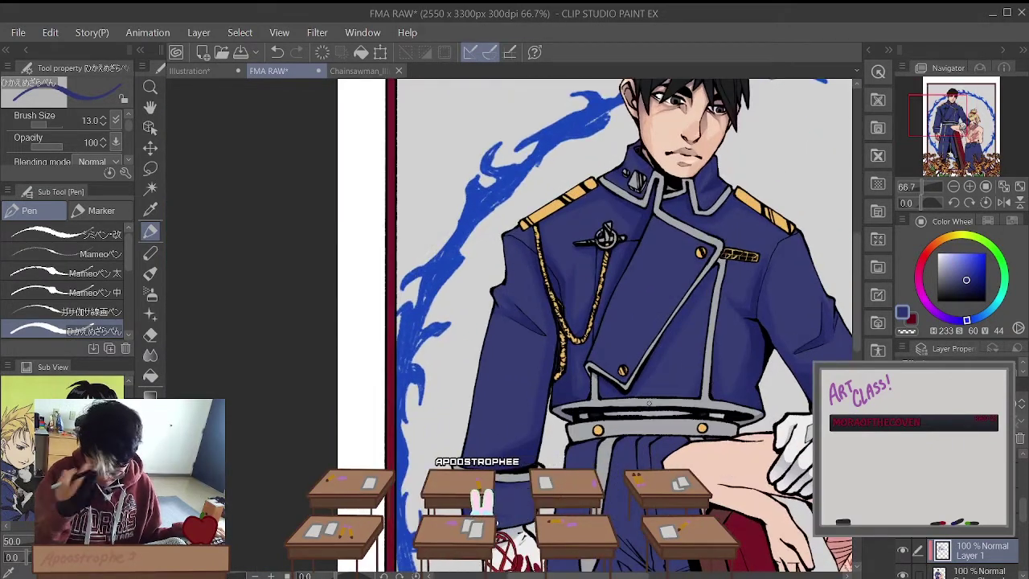
click(902, 553)
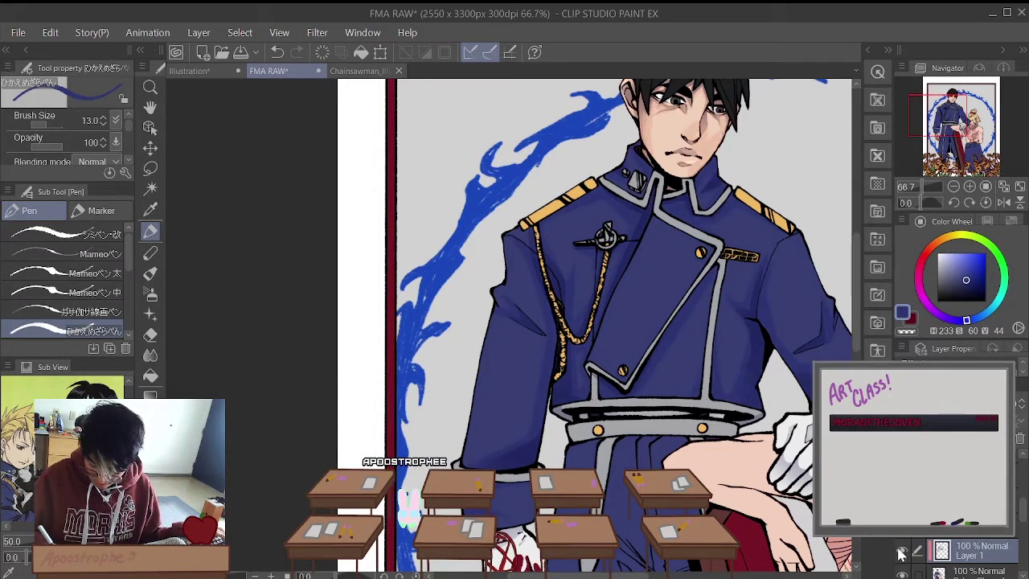
click(902, 553)
click(902, 553)
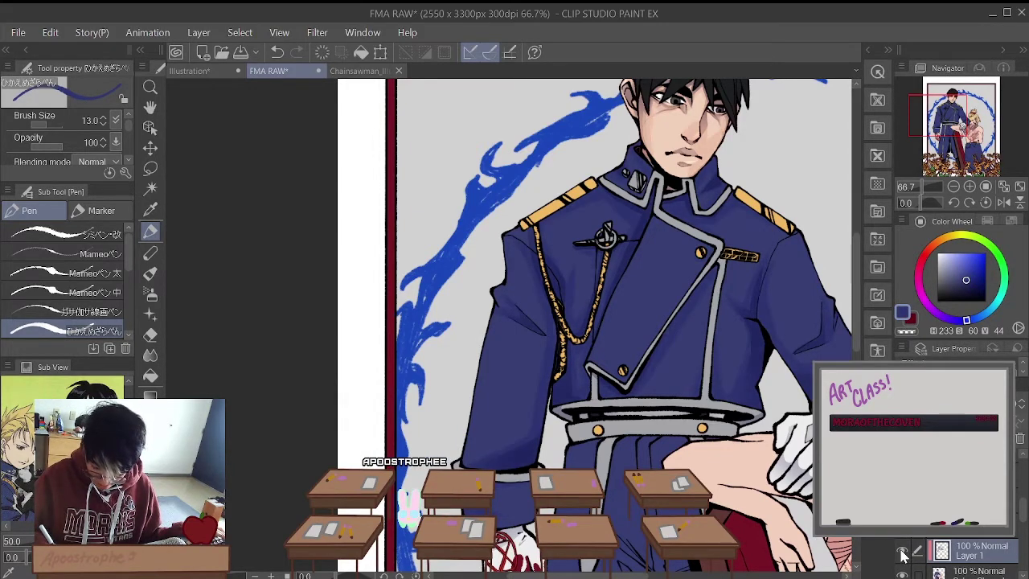
click(902, 553)
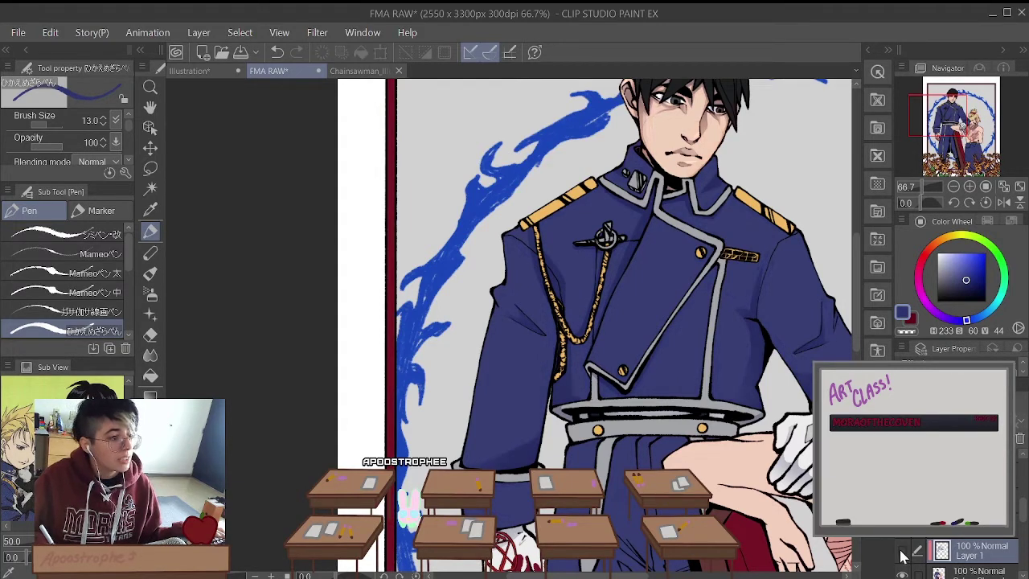
click(904, 553)
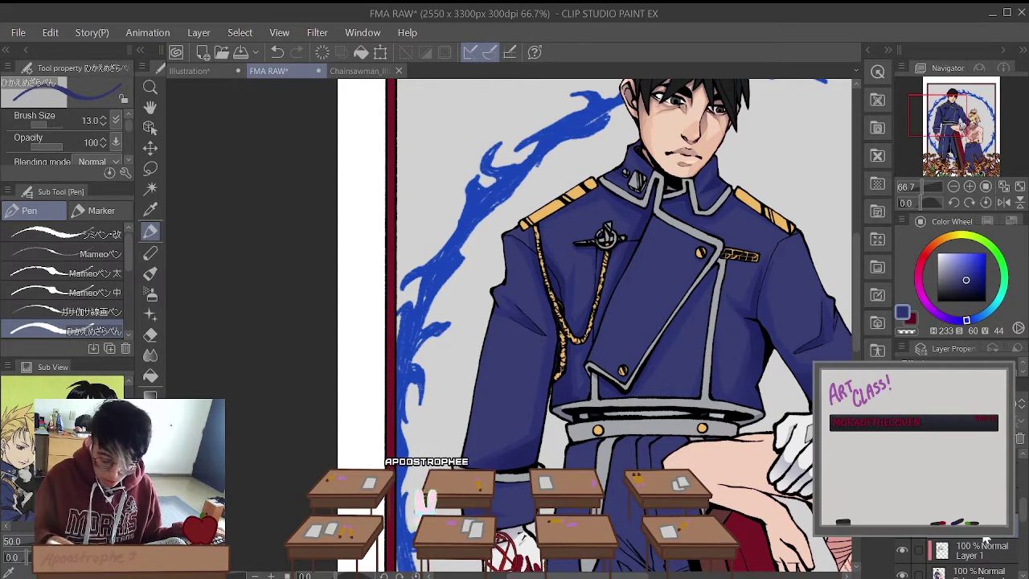
Step: Set the pen to a darker blue (H 233, S 64, V 34) and undo the test stroke near the coat's waist
click(968, 282)
click(968, 284)
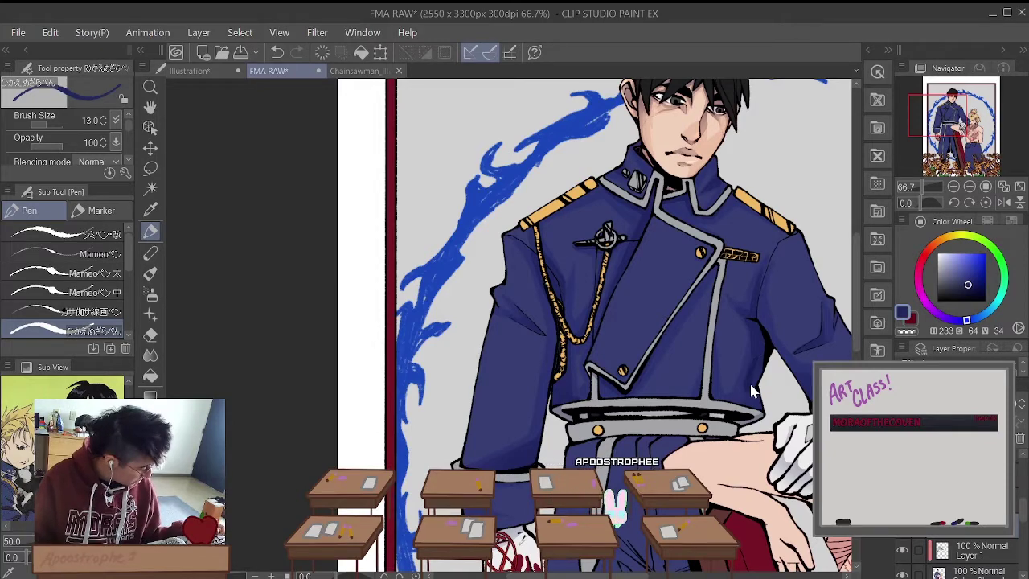
scroll(750, 385, up, 5)
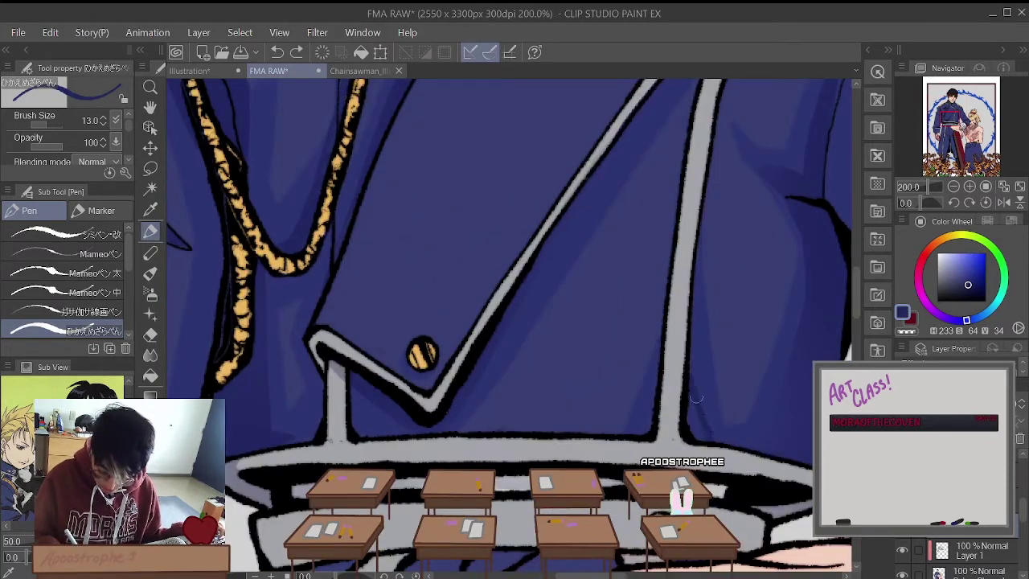
key(ctrl+z)
Step: Paint angular darker-blue fold shadows on the coat's collar below the jaw, undoing a stray stroke
scroll(653, 318, up, 1)
scroll(635, 310, down, 8)
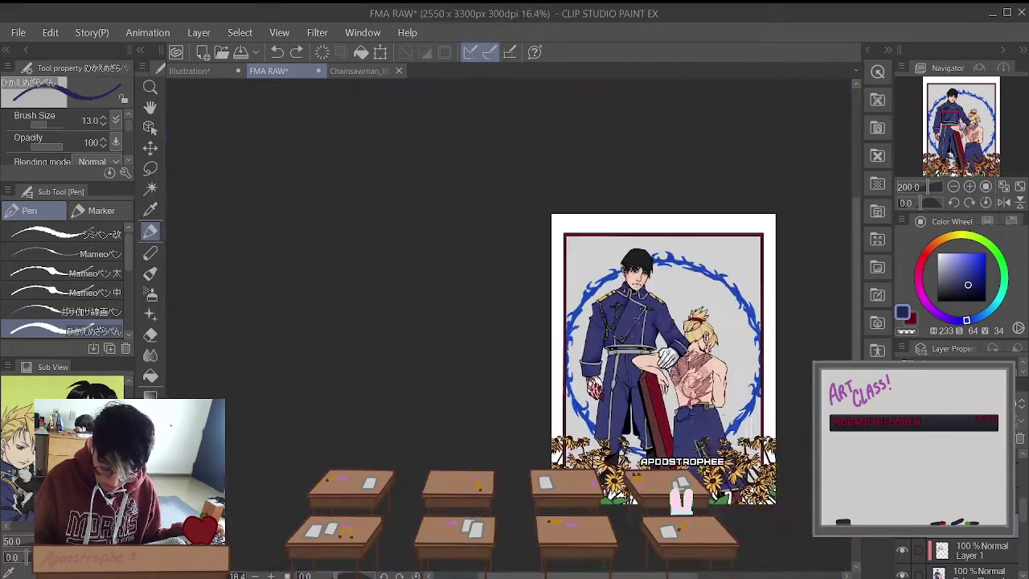
scroll(631, 301, up, 5)
scroll(630, 300, down, 5)
scroll(768, 455, up, 4)
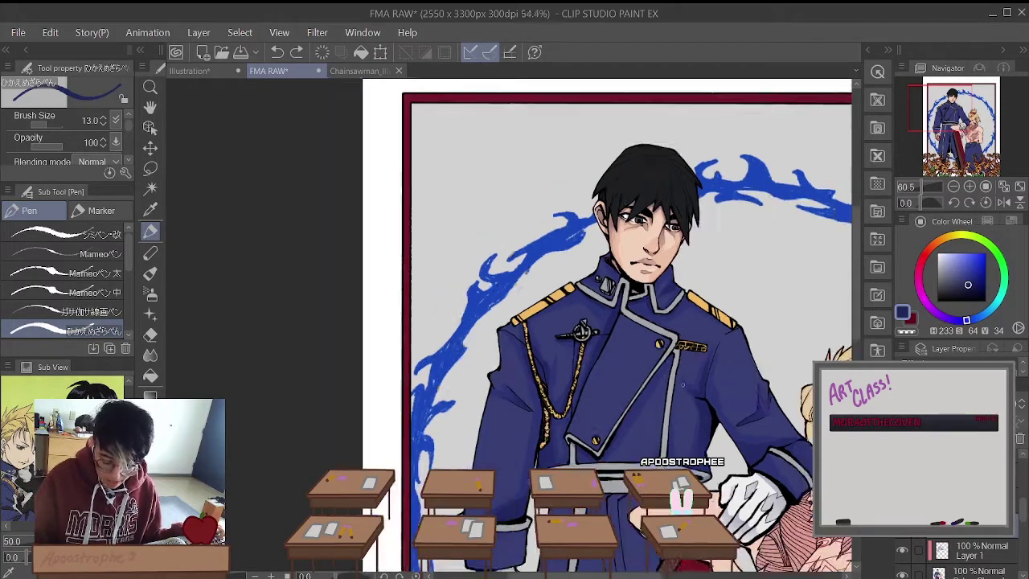
scroll(724, 434, down, 2)
scroll(654, 228, up, 4)
scroll(604, 277, up, 3)
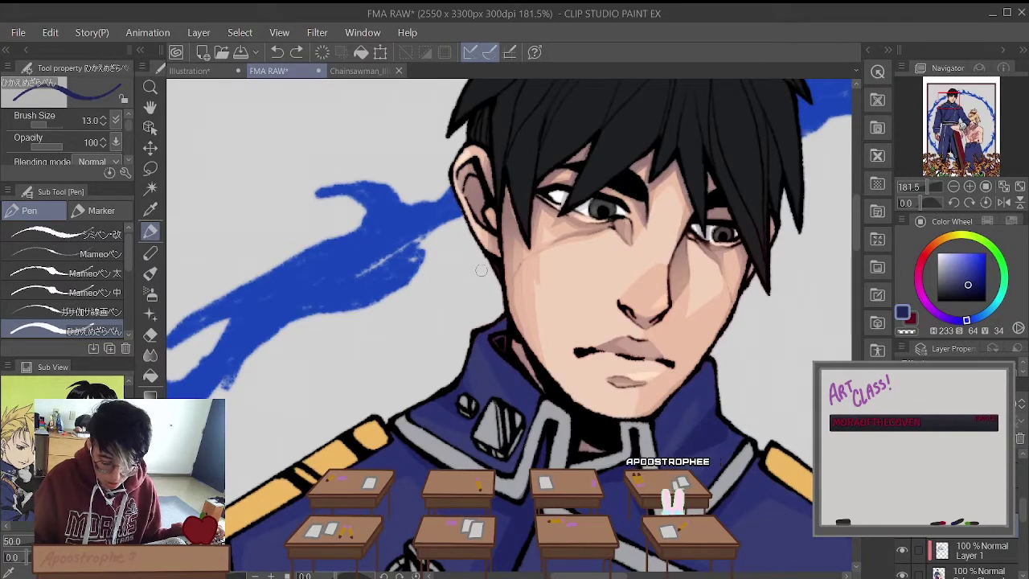
scroll(481, 271, down, 3)
scroll(498, 320, up, 4)
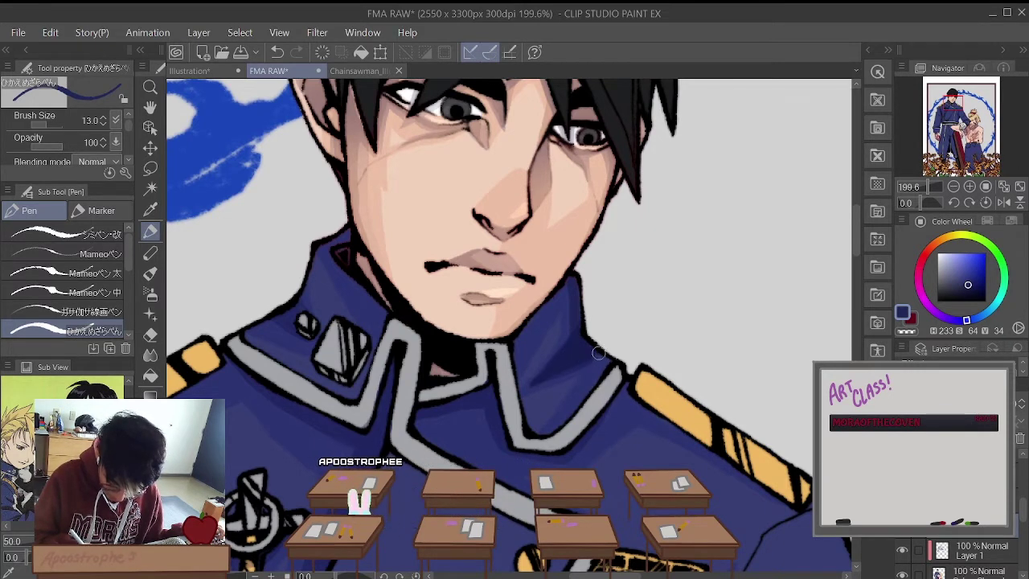
key(ctrl+z)
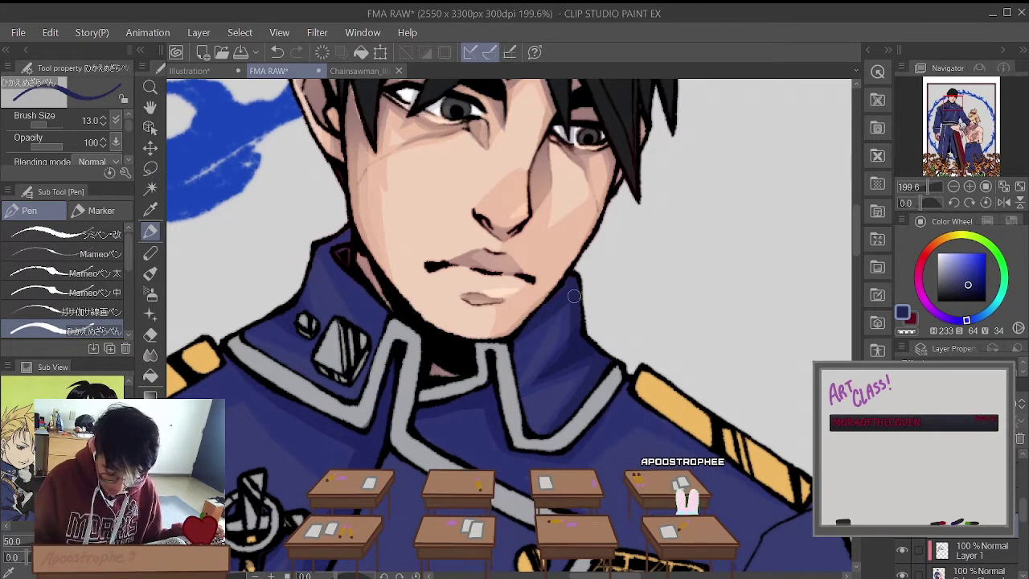
scroll(568, 363, up, 4)
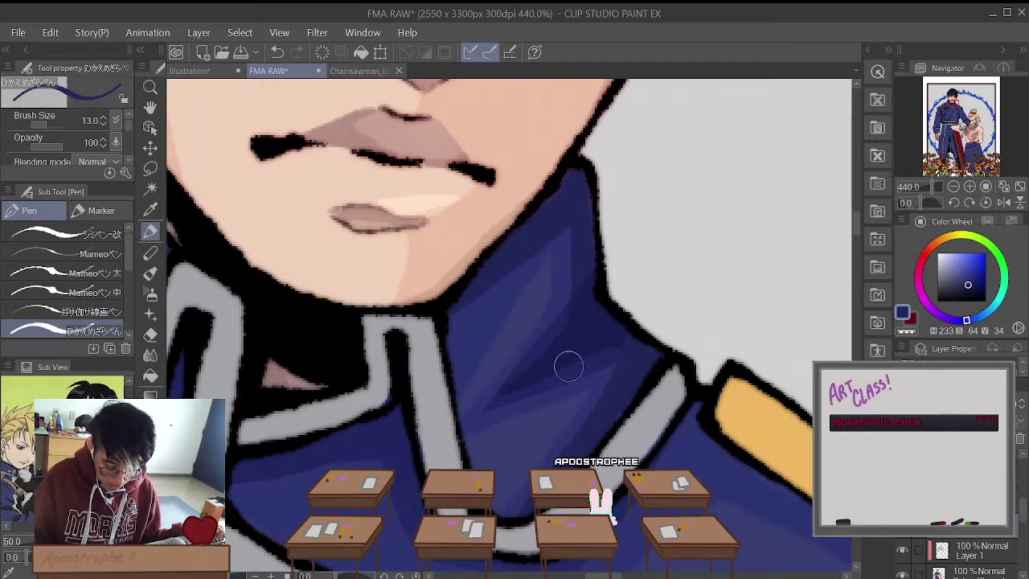
scroll(568, 367, down, 4)
scroll(568, 367, up, 2)
Step: Examine the face and chainsaw-head shading in the Chainsawman illustration as a reference, and return to the FMA RAW canvas
click(367, 71)
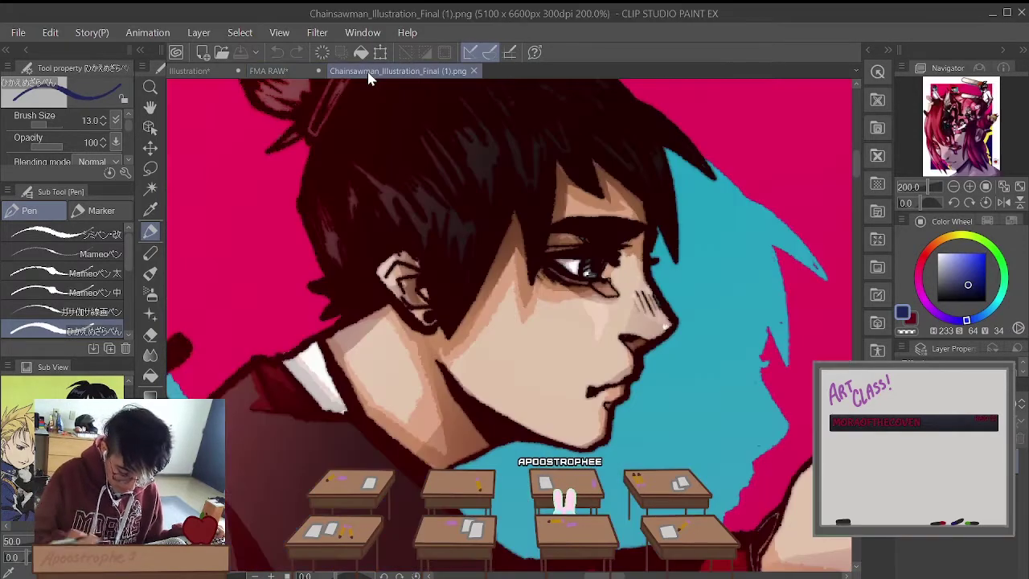
scroll(368, 145, down, 4)
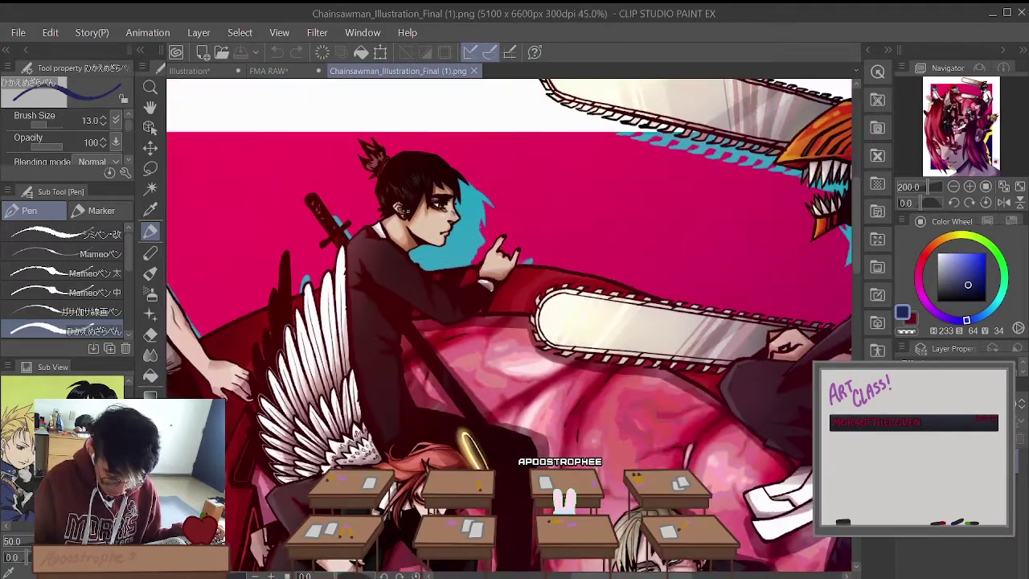
scroll(592, 346, up, 4)
scroll(592, 346, down, 4)
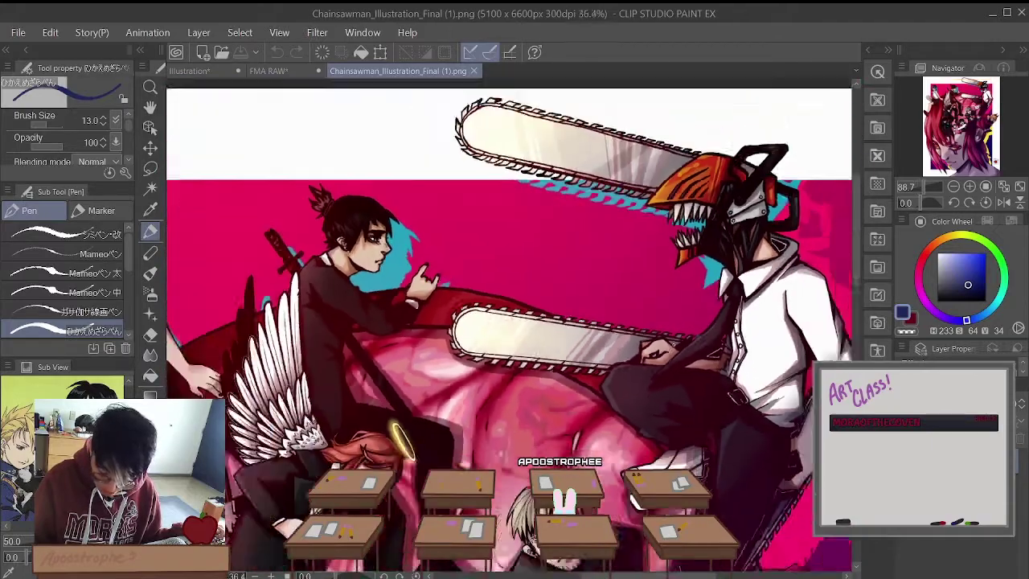
scroll(643, 306, up, 5)
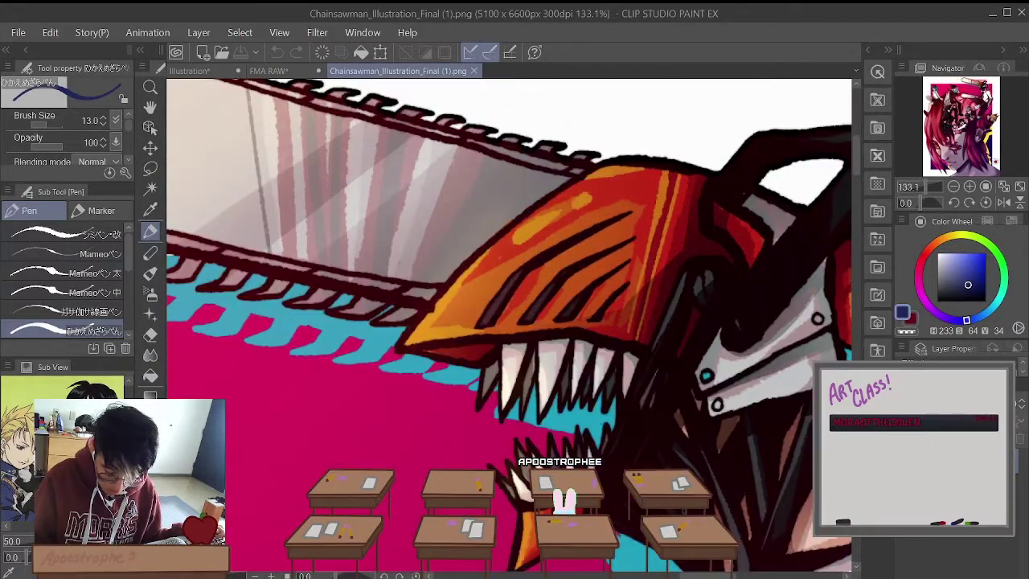
click(268, 71)
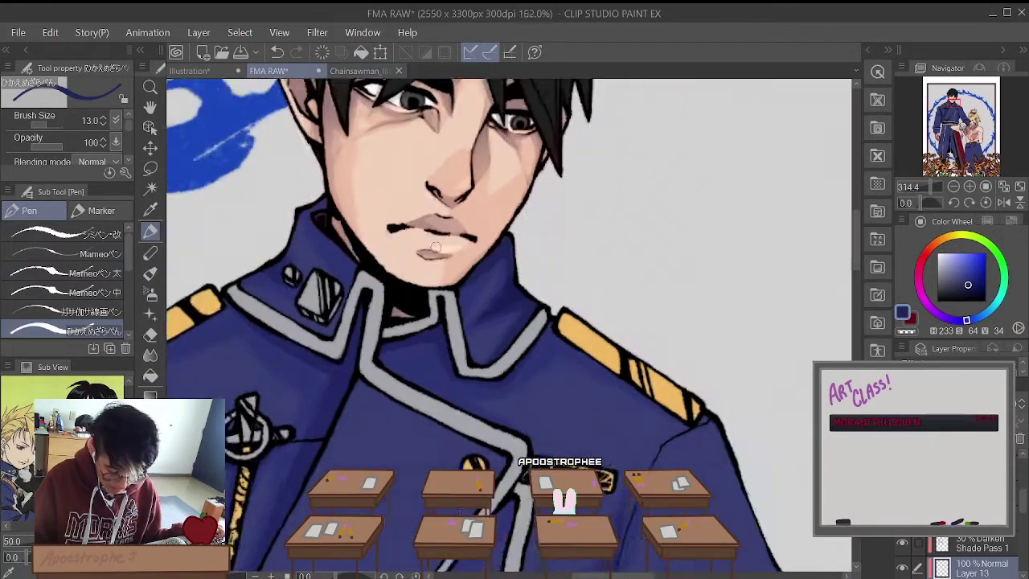
Step: Paint darker-blue cast shadows on Layer 13 beneath the coat's collar trim and along the nearby epaulette
scroll(520, 288, down, 4)
scroll(520, 287, up, 5)
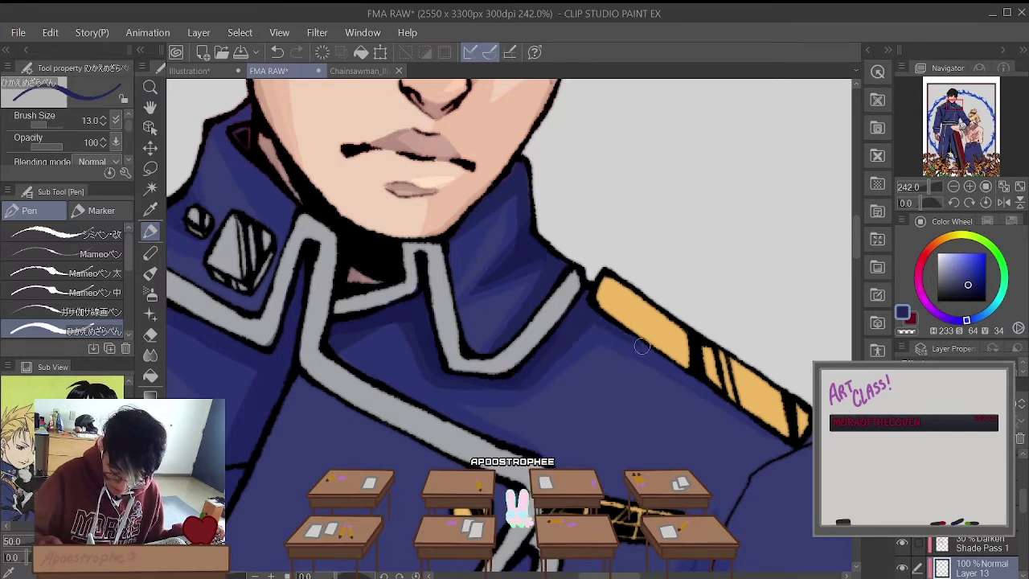
scroll(503, 281, down, 11)
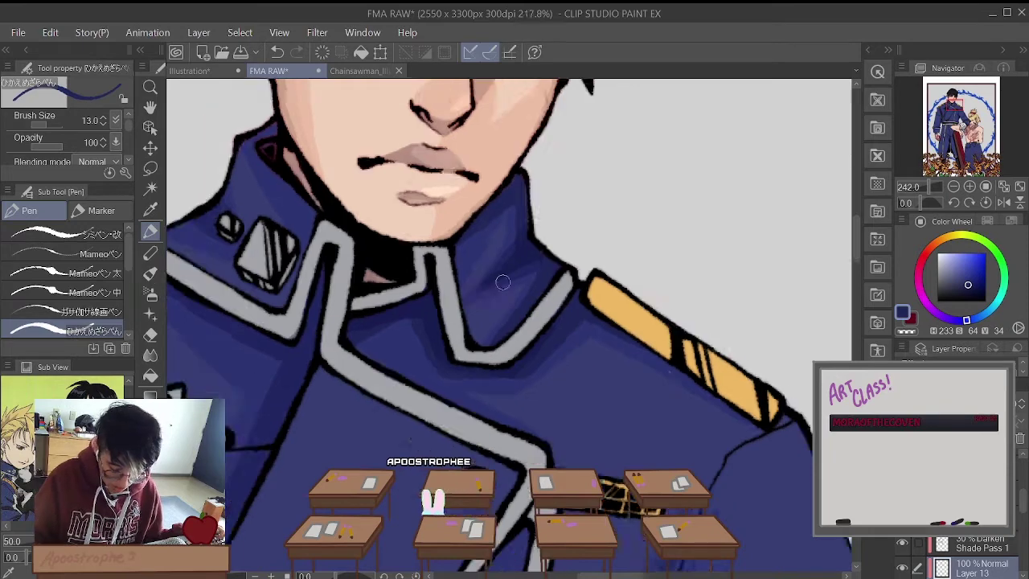
scroll(426, 311, up, 12)
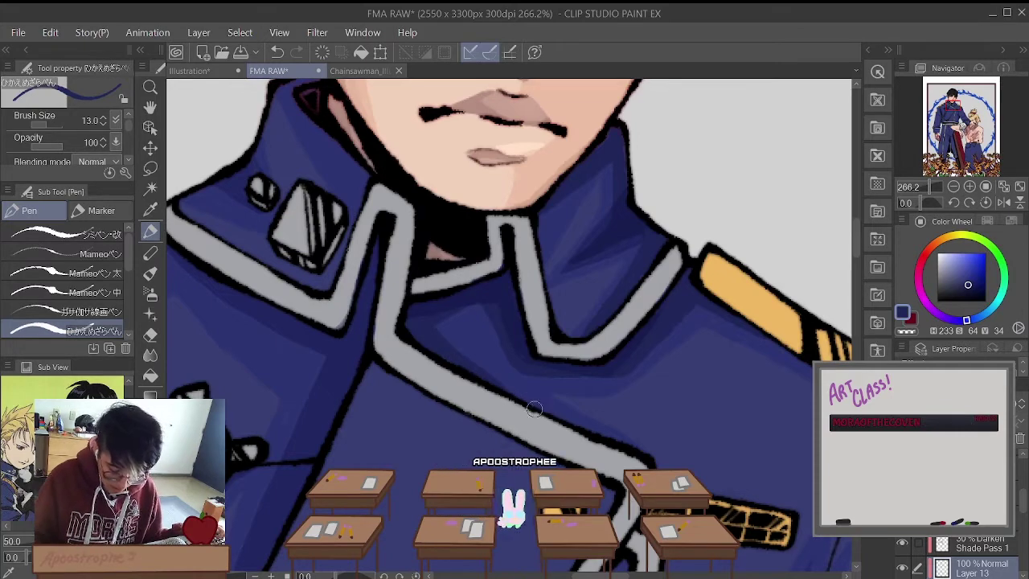
scroll(424, 326, down, 5)
scroll(550, 419, down, 1)
Step: On the class notes canvas, show Layer 2 containing the fourth item, "3D models (magicposer on Ipad)"
scroll(551, 419, up, 4)
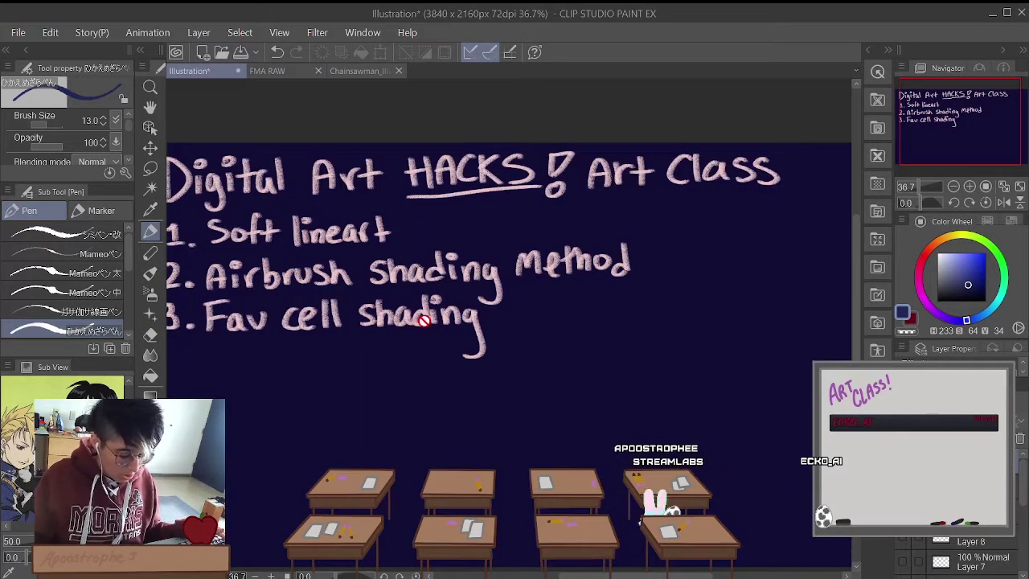
scroll(424, 322, down, 1)
scroll(423, 320, up, 1)
scroll(394, 329, down, 1)
scroll(338, 395, up, 1)
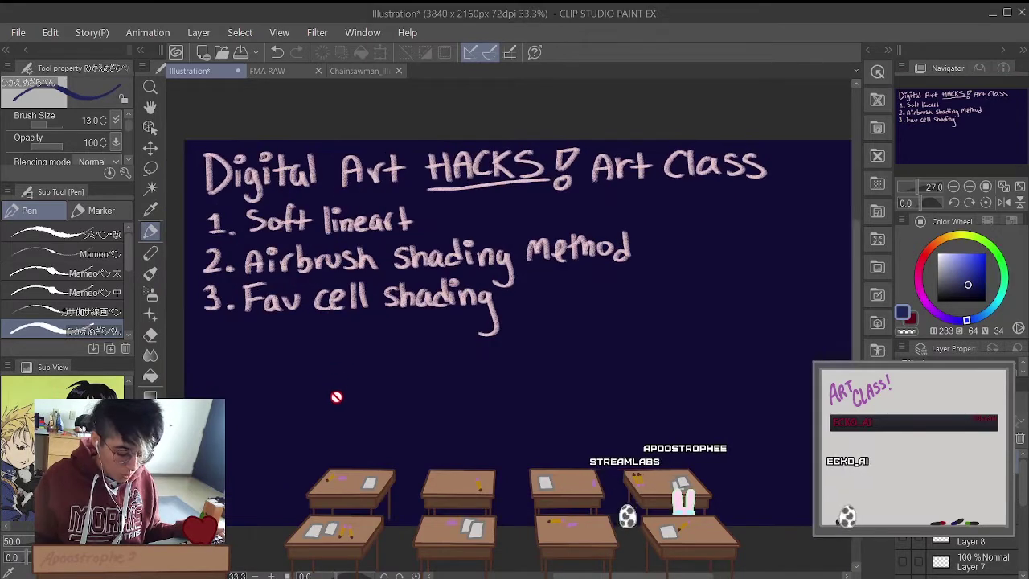
scroll(328, 370, down, 1)
scroll(328, 369, up, 1)
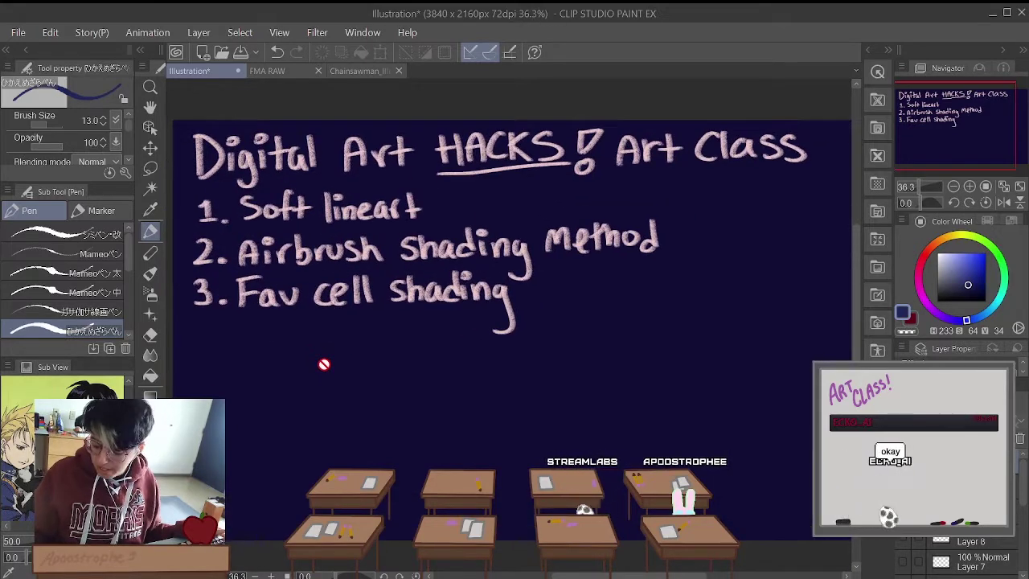
scroll(1018, 555, down, 3)
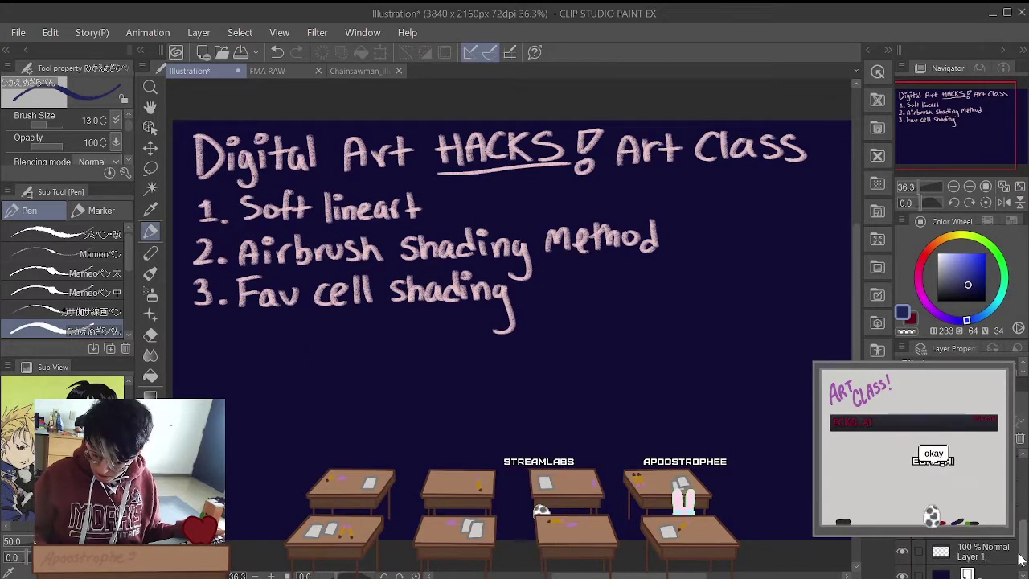
drag(1019, 554, 1019, 549)
click(903, 549)
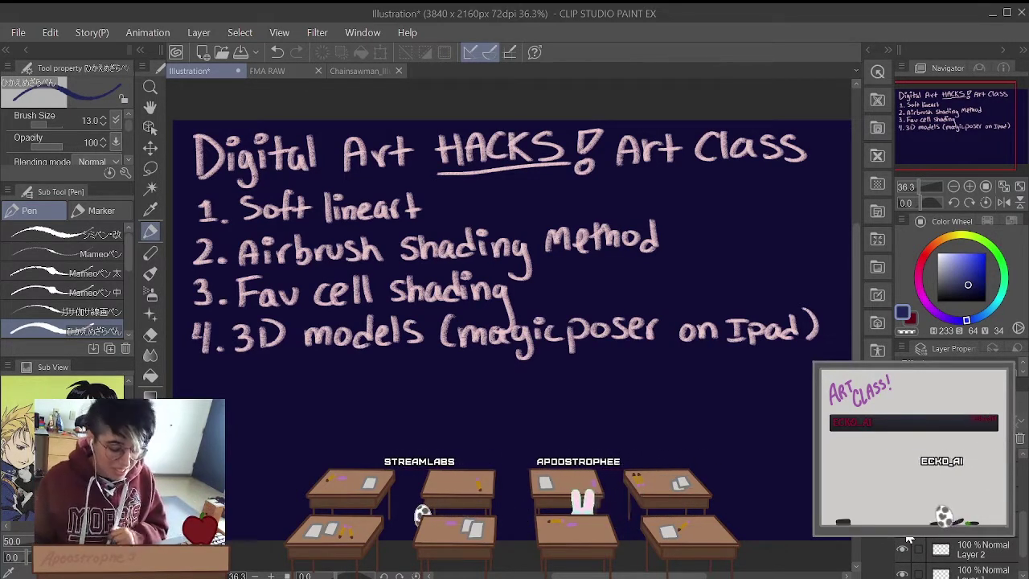
scroll(720, 390, down, 2)
scroll(569, 340, up, 4)
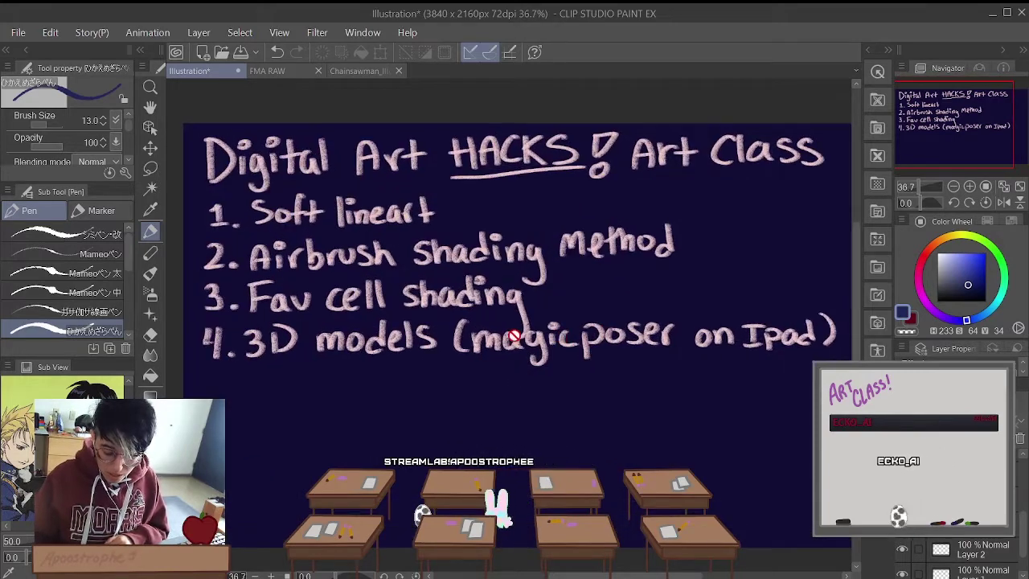
scroll(555, 336, down, 1)
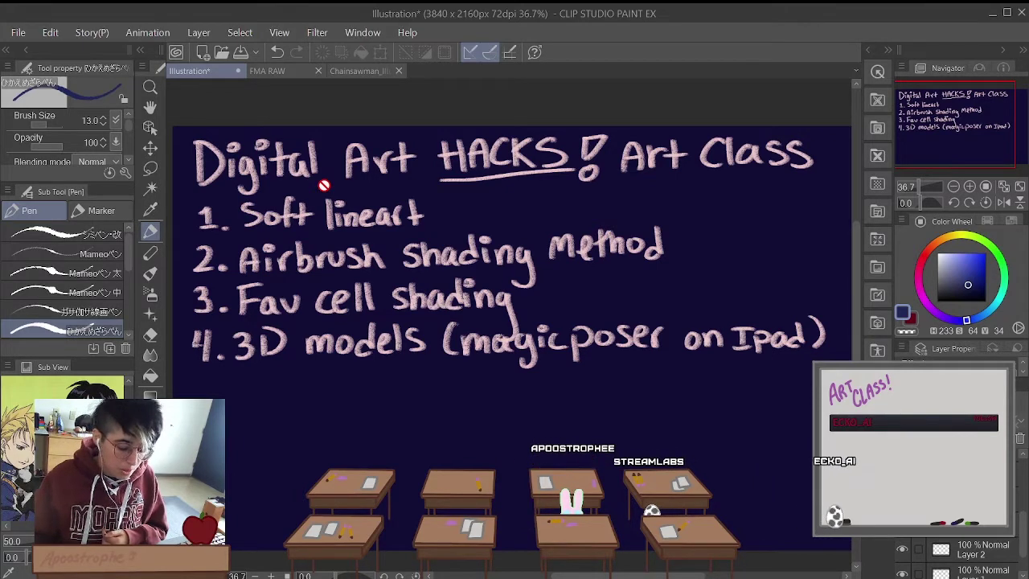
Step: Return to the FMA RAW canvas and review both figures in the illustration
click(277, 72)
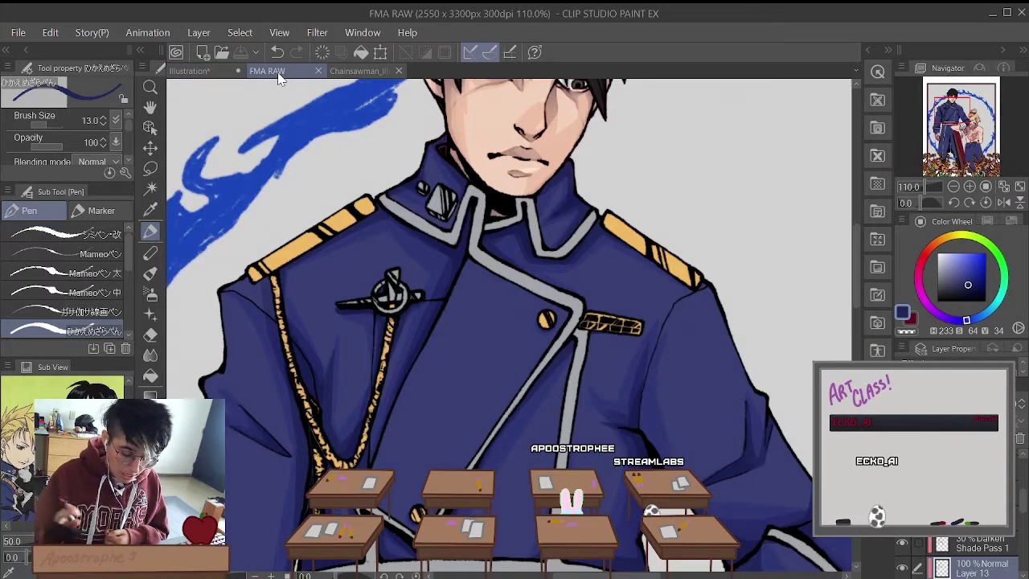
scroll(466, 185, down, 10)
scroll(590, 189, up, 2)
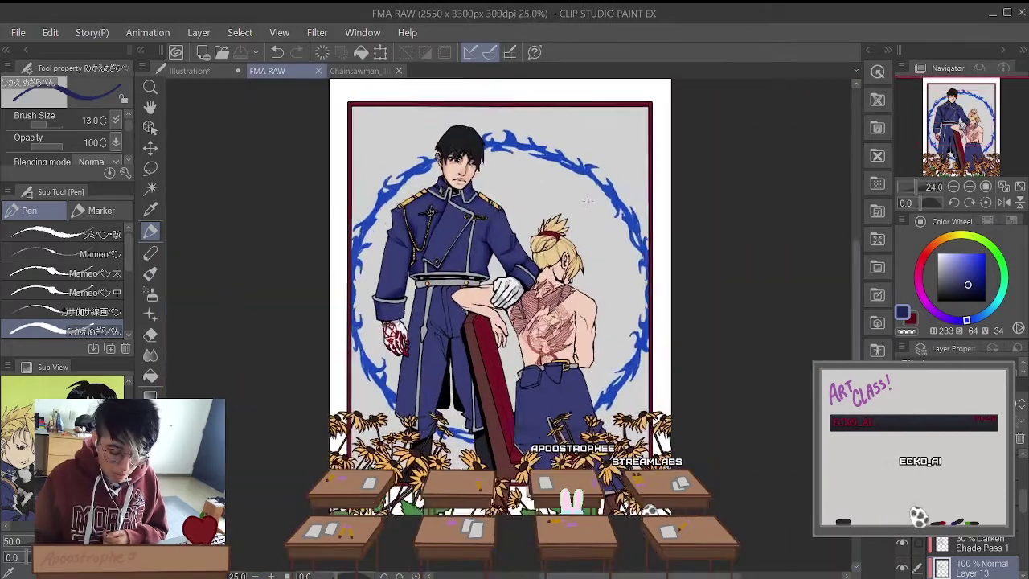
scroll(474, 321, up, 1)
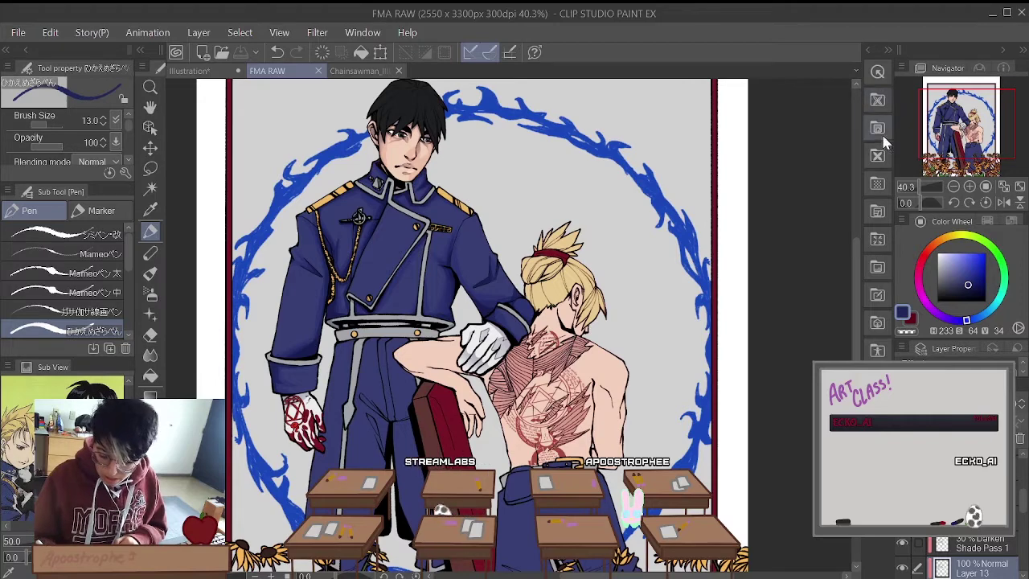
Step: Open the 3D Pose materials beside the FMA RAW illustration
click(868, 50)
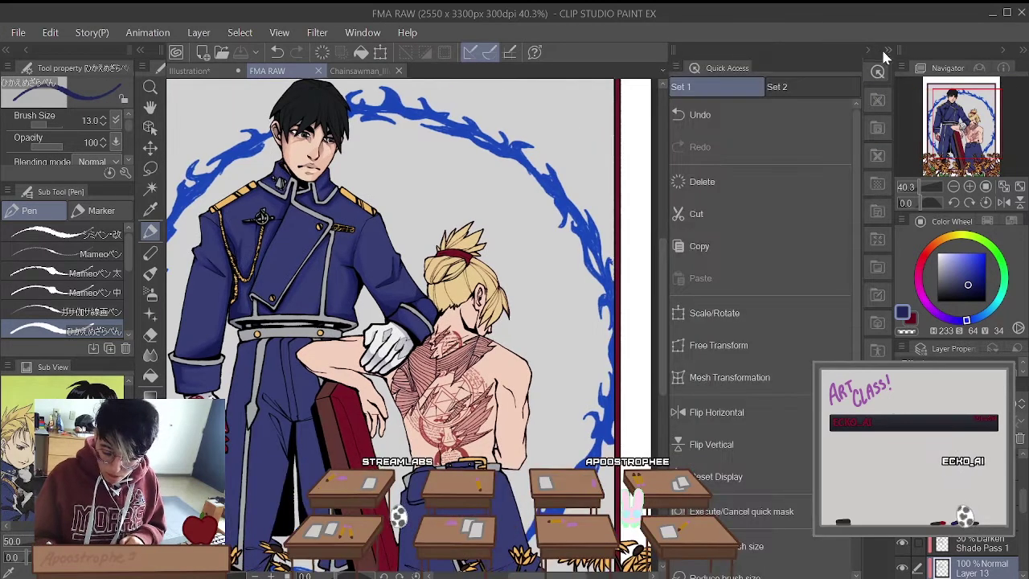
click(870, 50)
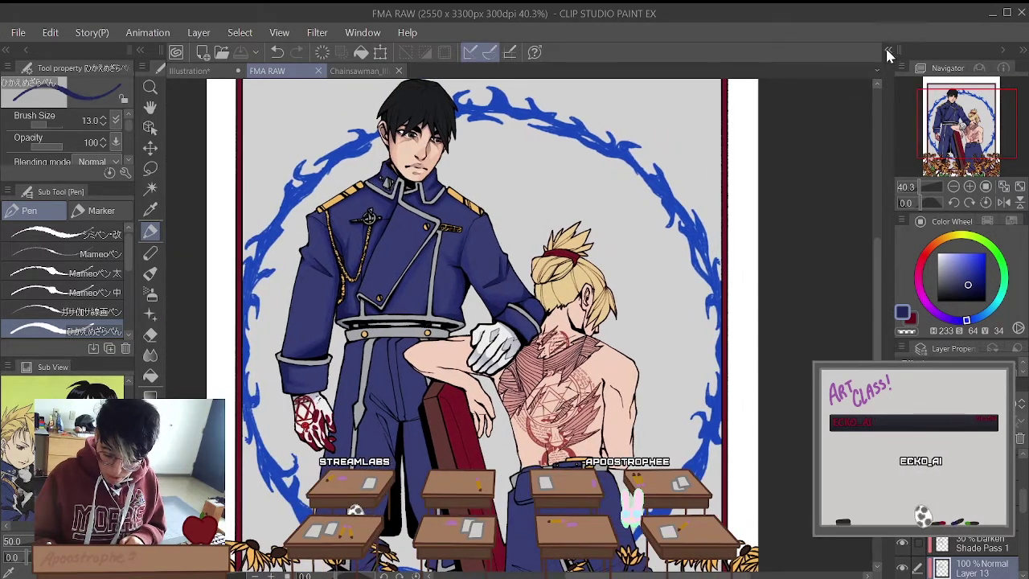
click(885, 47)
click(869, 50)
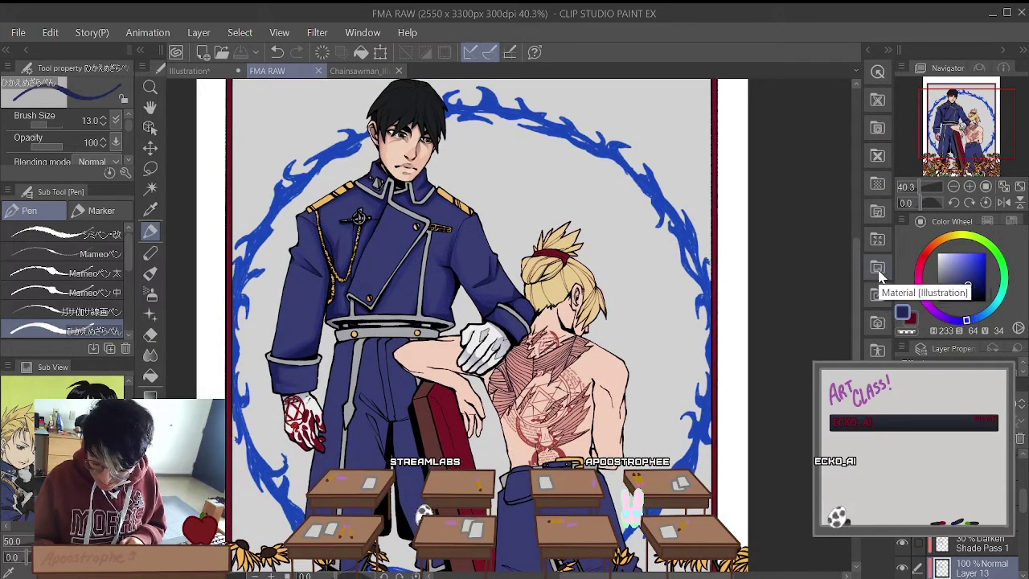
click(879, 351)
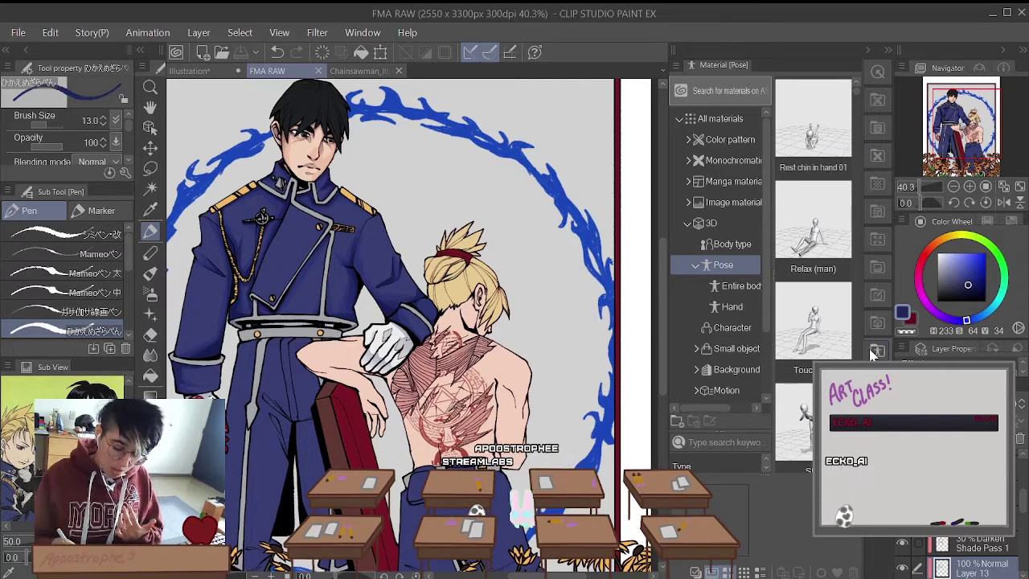
Step: Check where CLIP STUDIO ASSETS is found in the CLIP STUDIO launcher and return to the FMA RAW illustration
scroll(526, 316, up, 1)
scroll(482, 270, down, 6)
scroll(367, 257, up, 2)
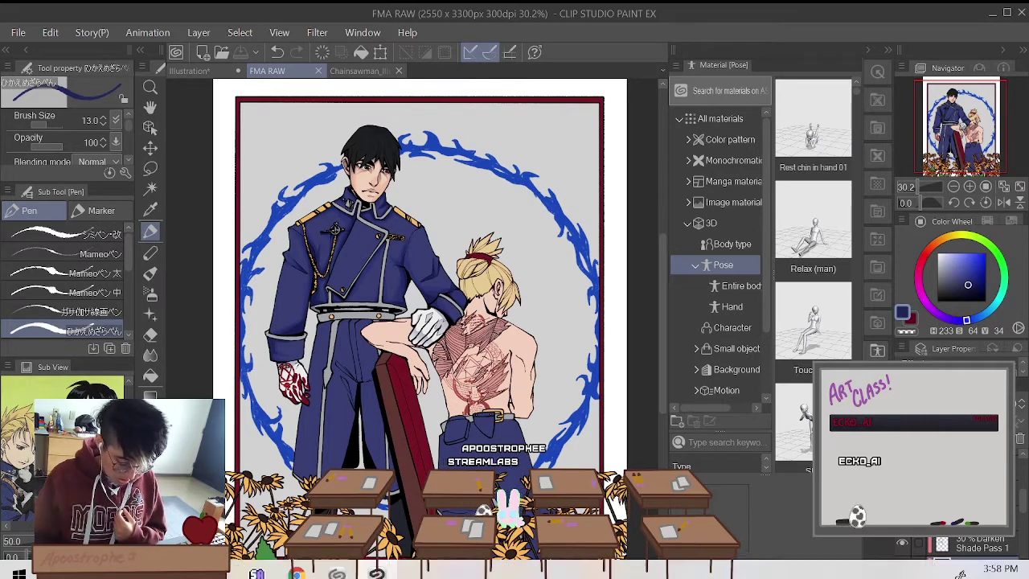
click(337, 566)
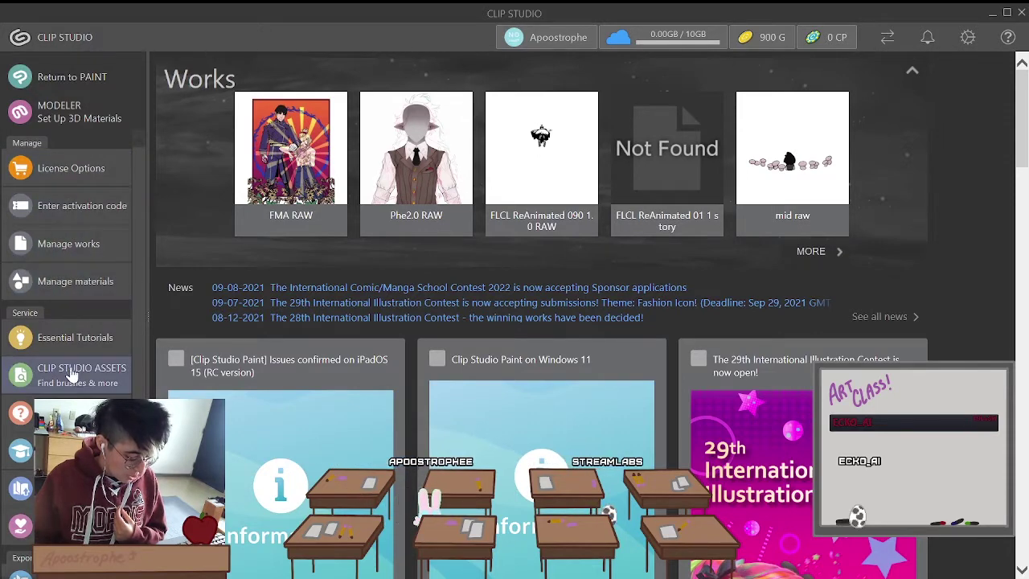
scroll(72, 362, down, 1)
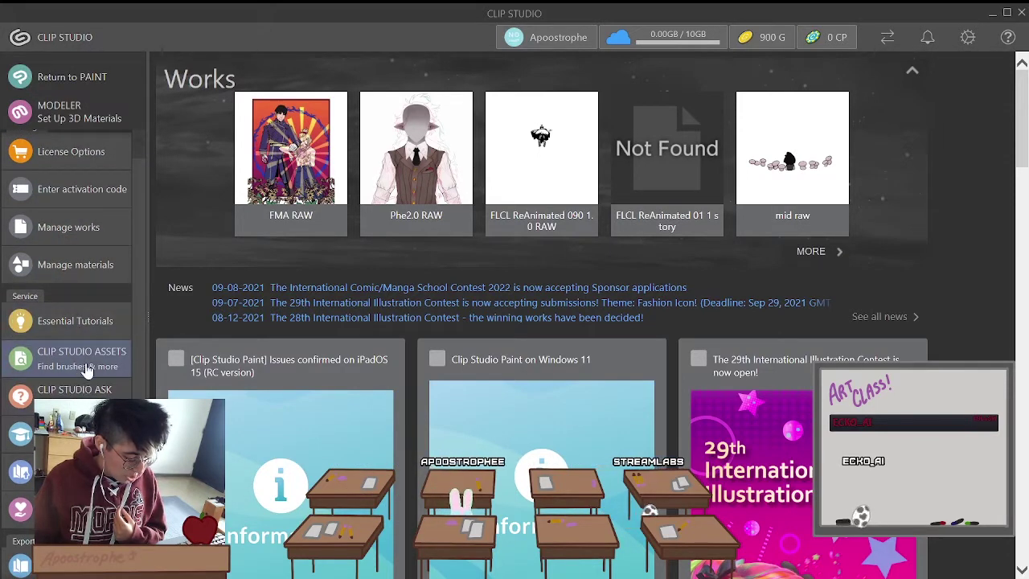
mouse_move(236, 575)
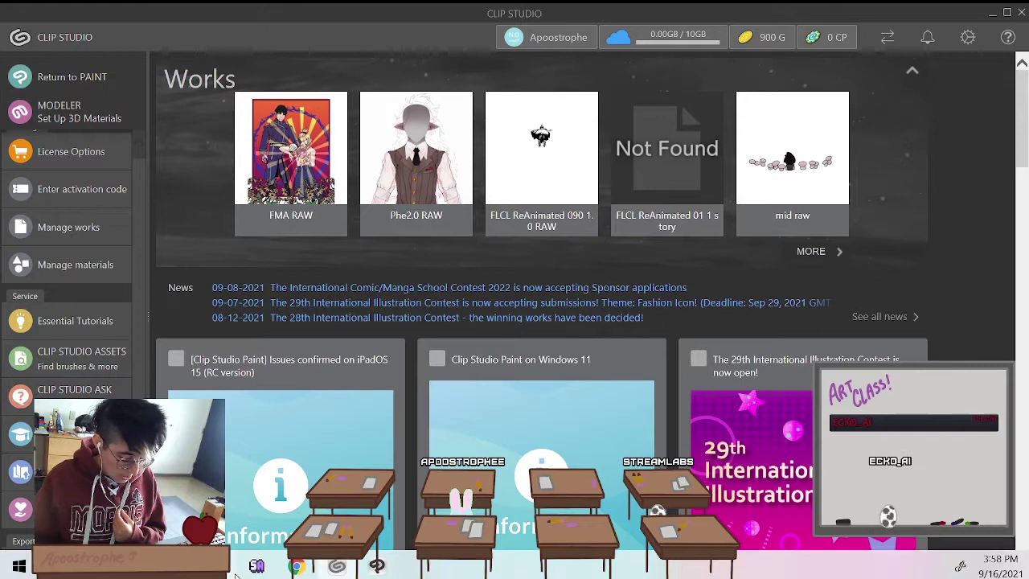
click(377, 566)
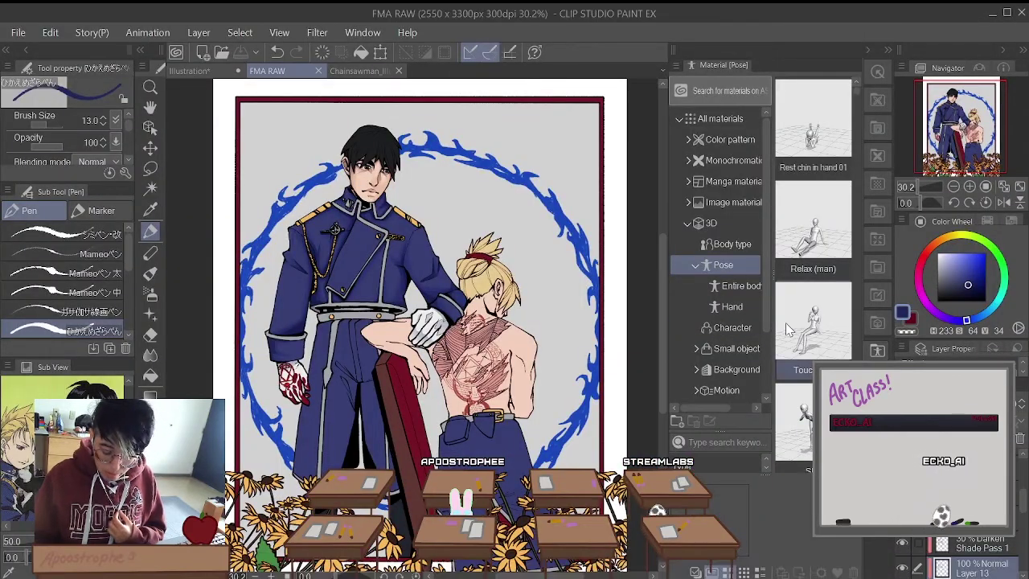
Step: Browse the 3D Pose and Body type materials for a drawing figure to use
scroll(808, 330, down, 5)
scroll(812, 360, down, 4)
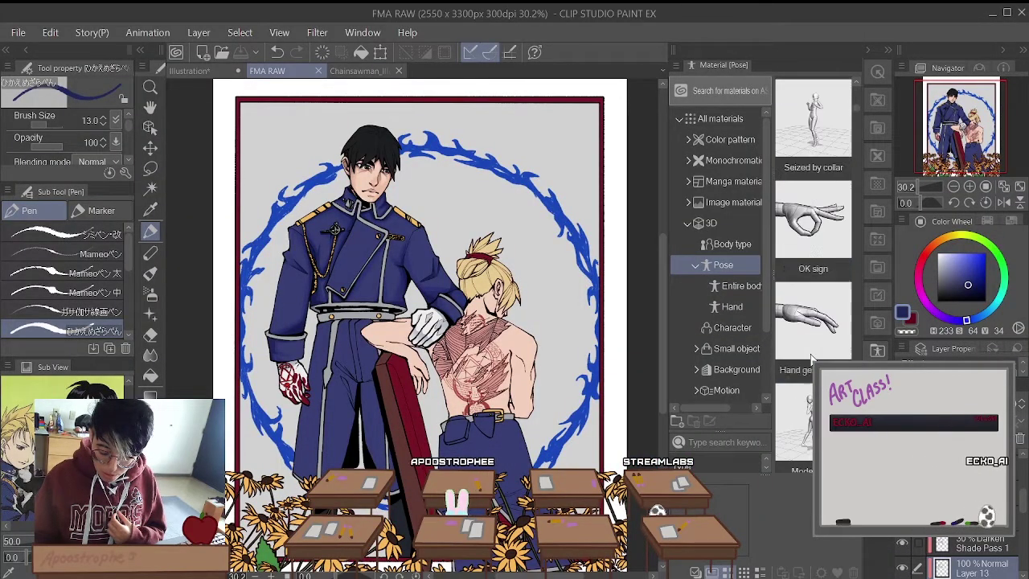
scroll(808, 372, up, 5)
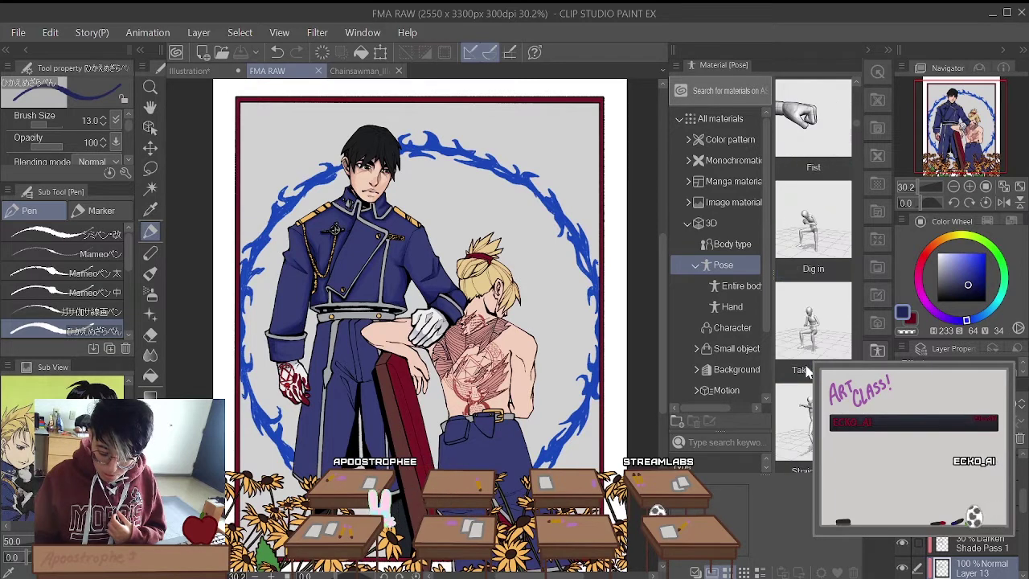
click(724, 243)
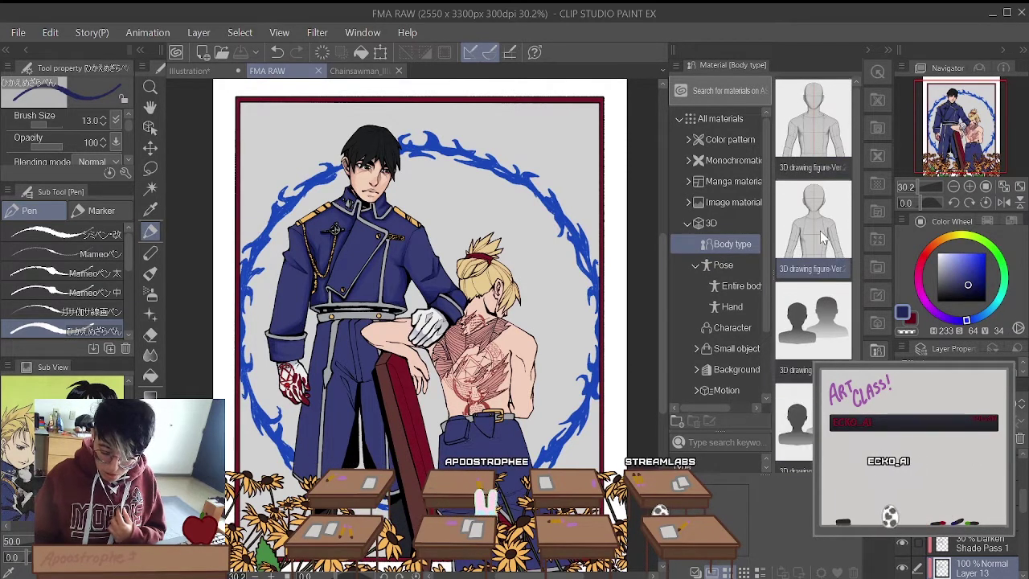
click(723, 265)
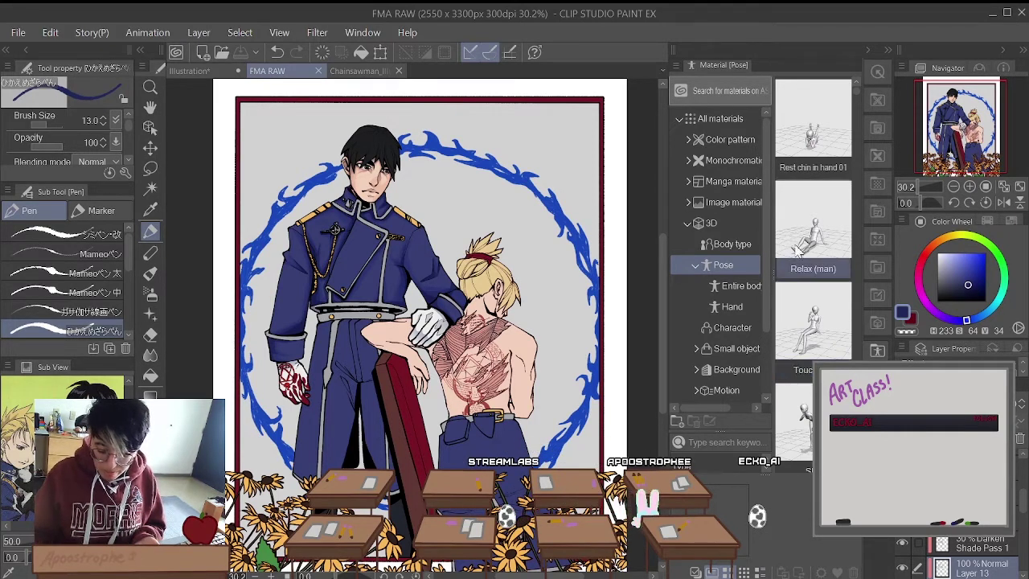
scroll(813, 265, down, 1)
drag(814, 241, 476, 318)
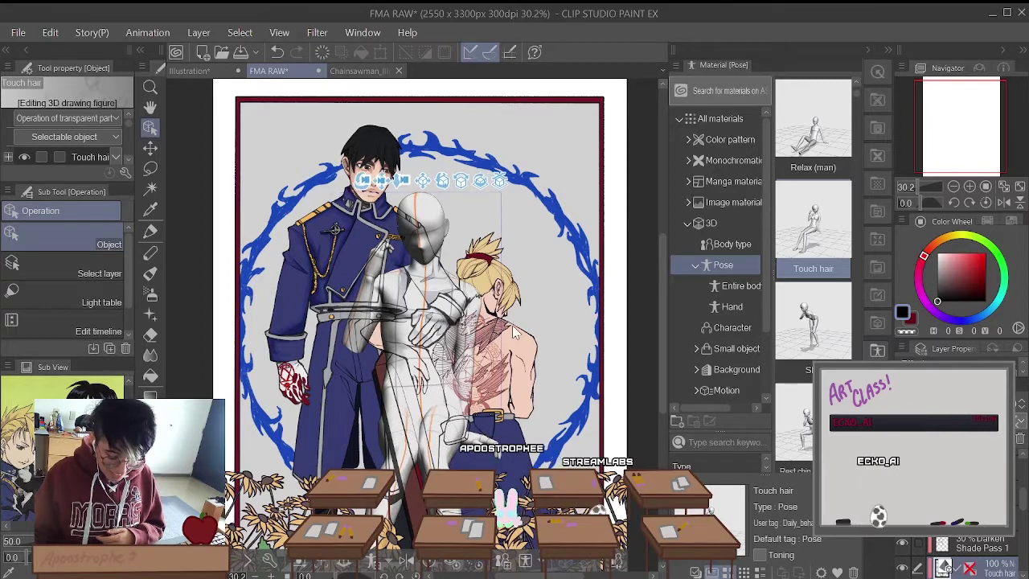
click(603, 318)
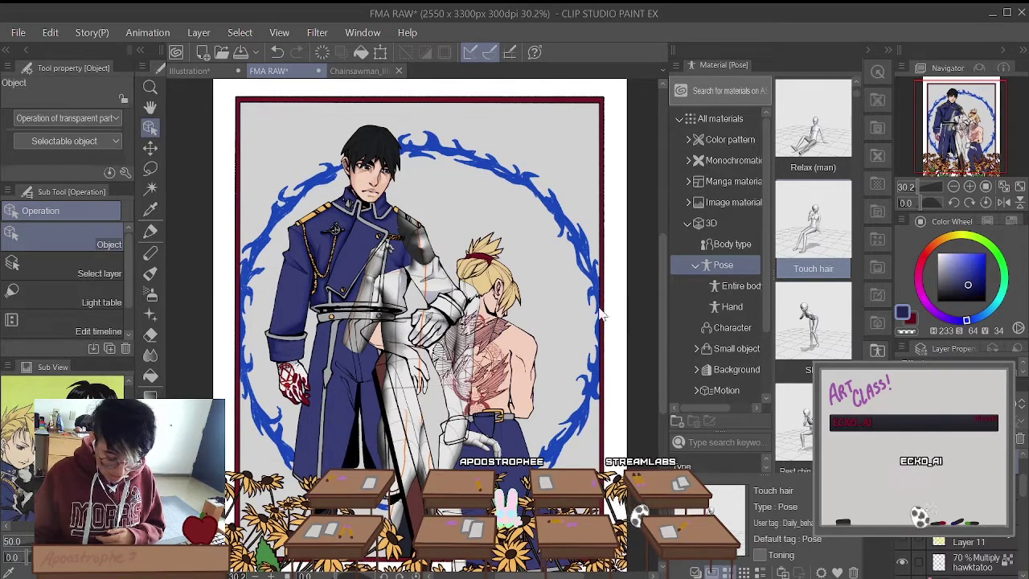
scroll(559, 181, down, 4)
scroll(486, 324, up, 5)
scroll(965, 514, up, 2)
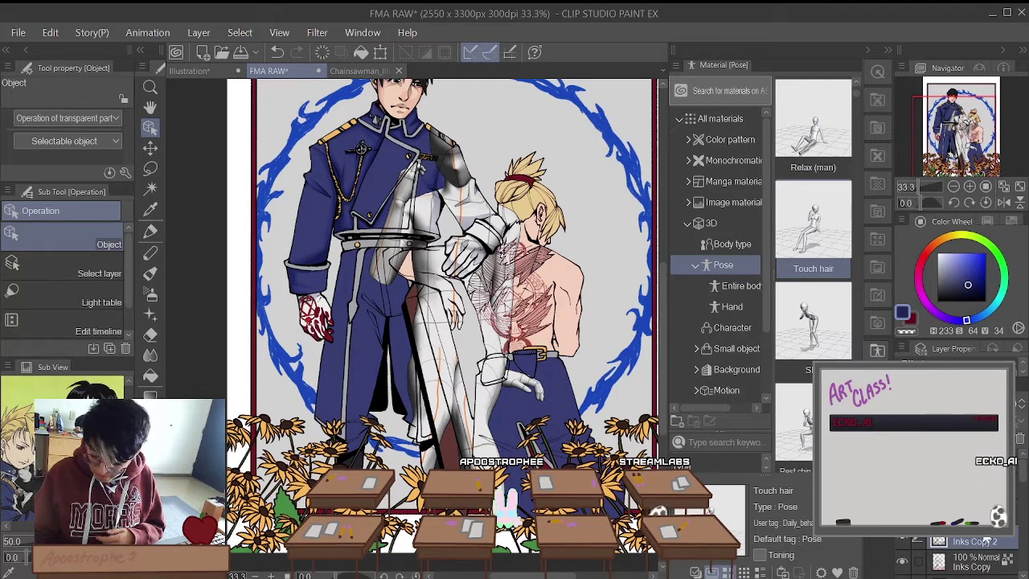
scroll(965, 555, down, 4)
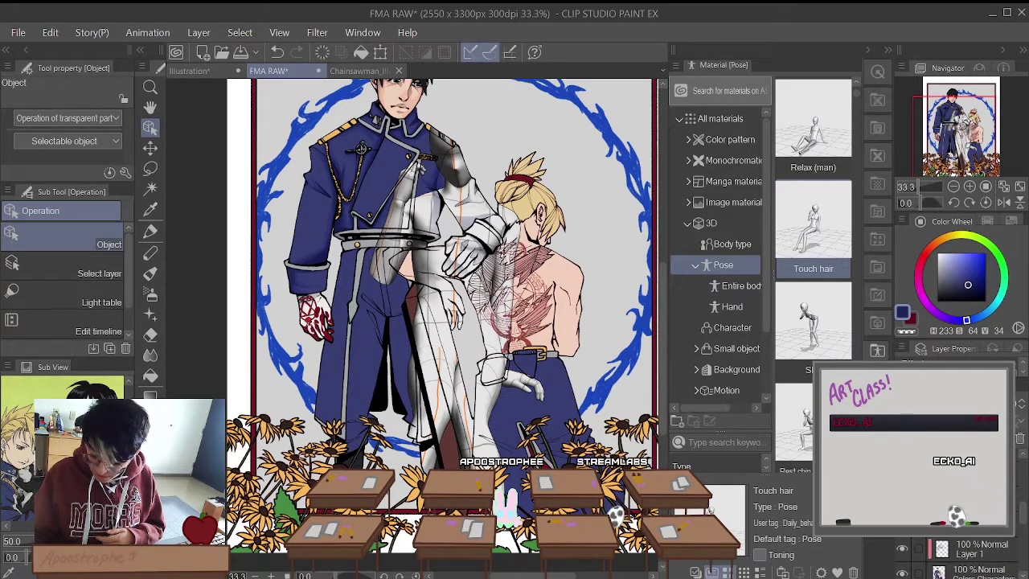
click(362, 149)
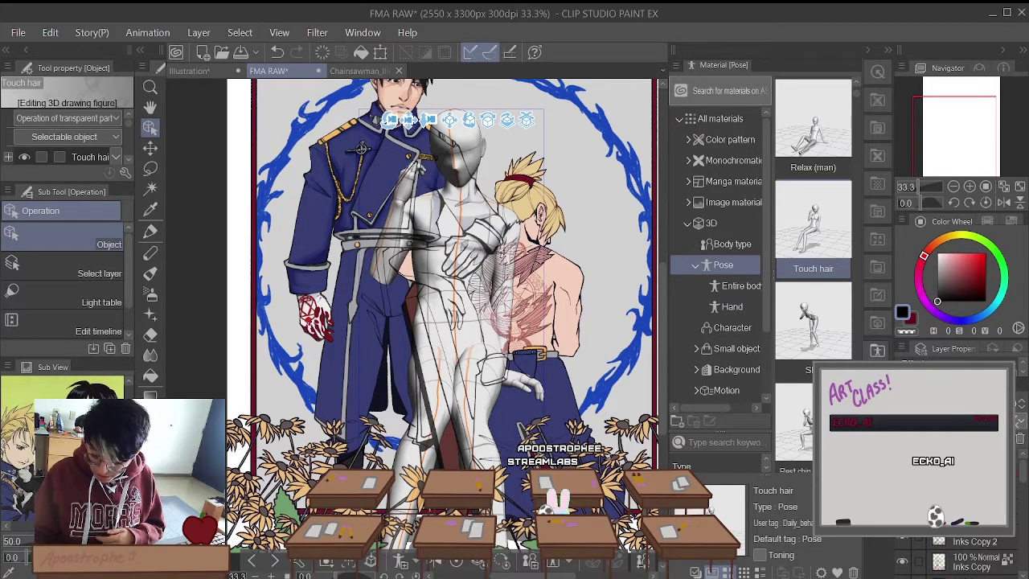
key(Delete)
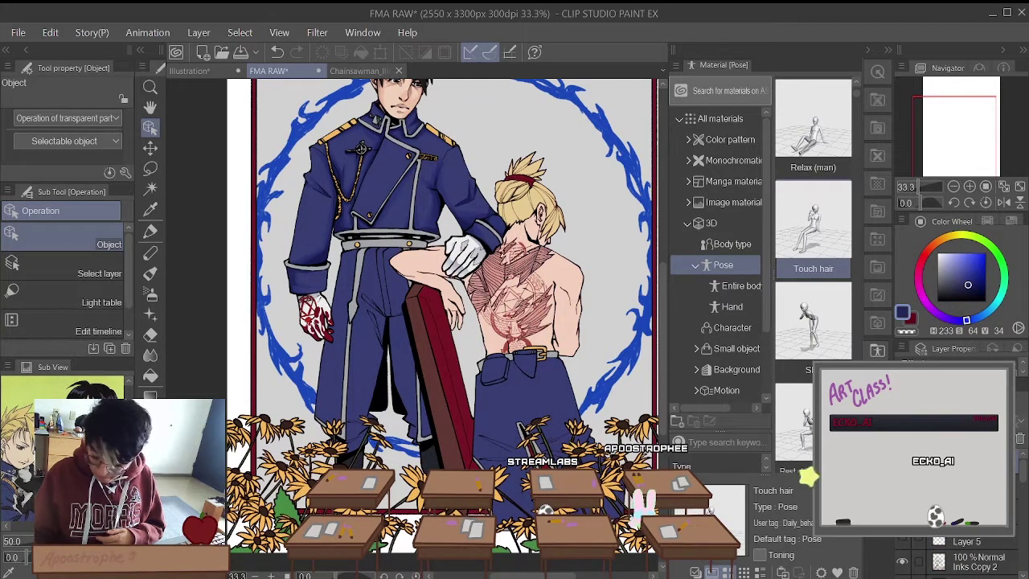
Step: Place the "Touch hair" 3D pose figure on the canvas in front of both illustrated characters
scroll(514, 326, down, 2)
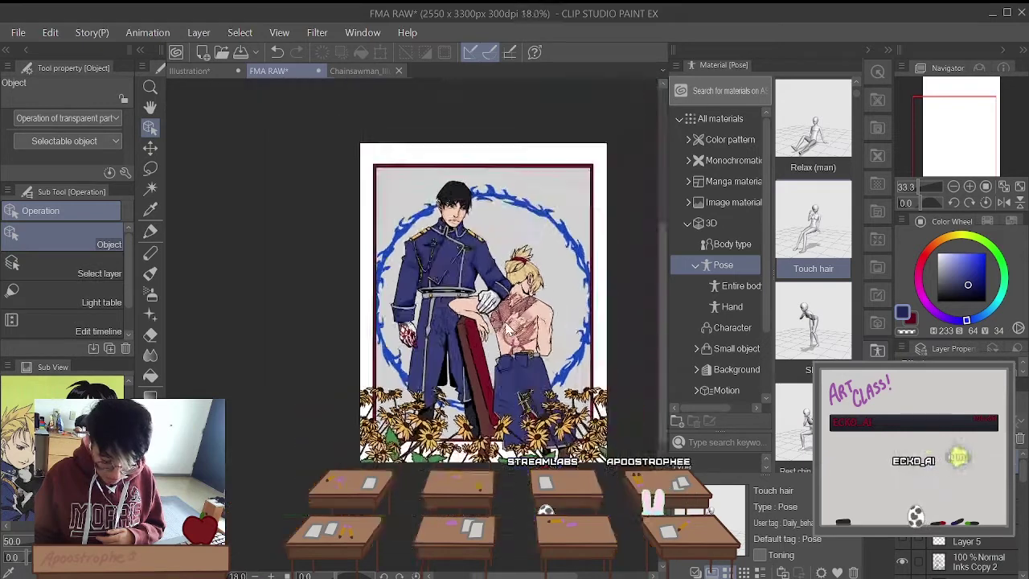
scroll(509, 328, up, 2)
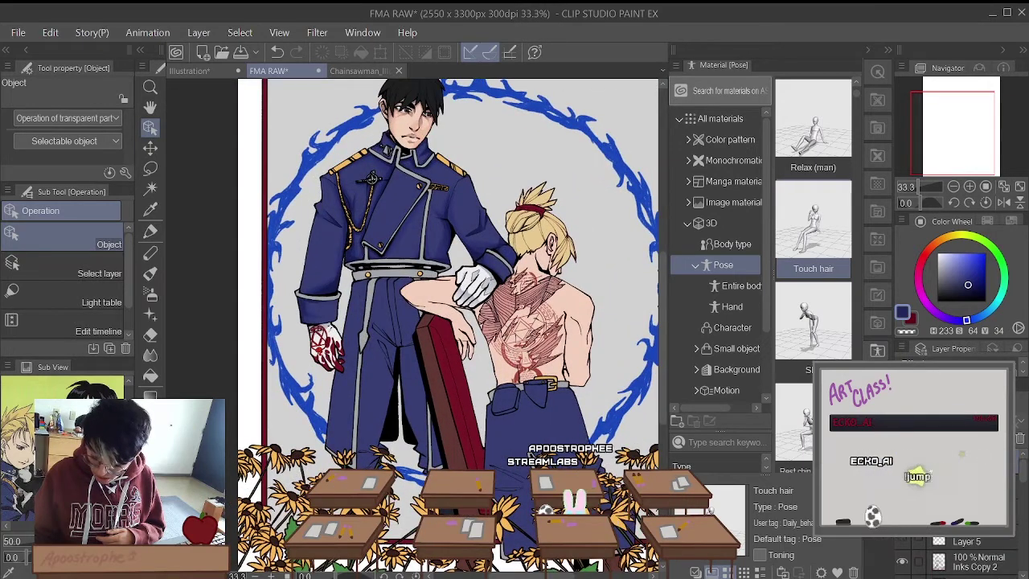
right_click(960, 459)
click(886, 329)
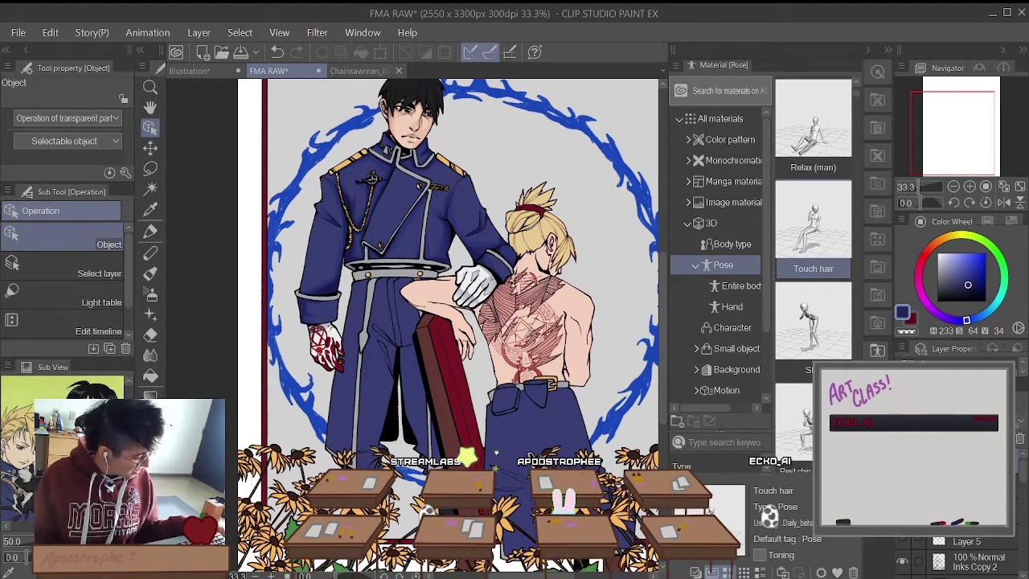
drag(814, 229, 571, 334)
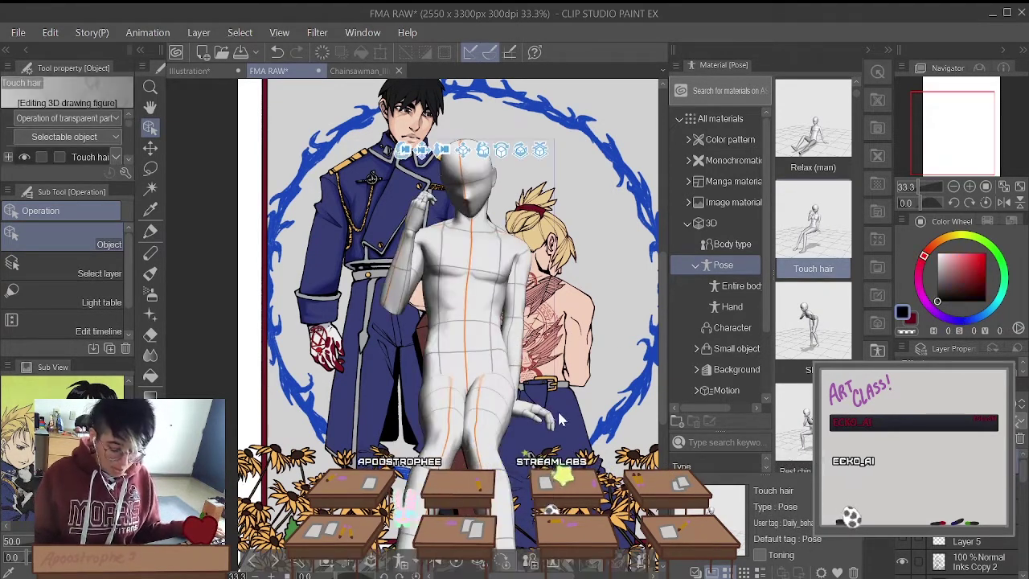
scroll(591, 388, down, 1)
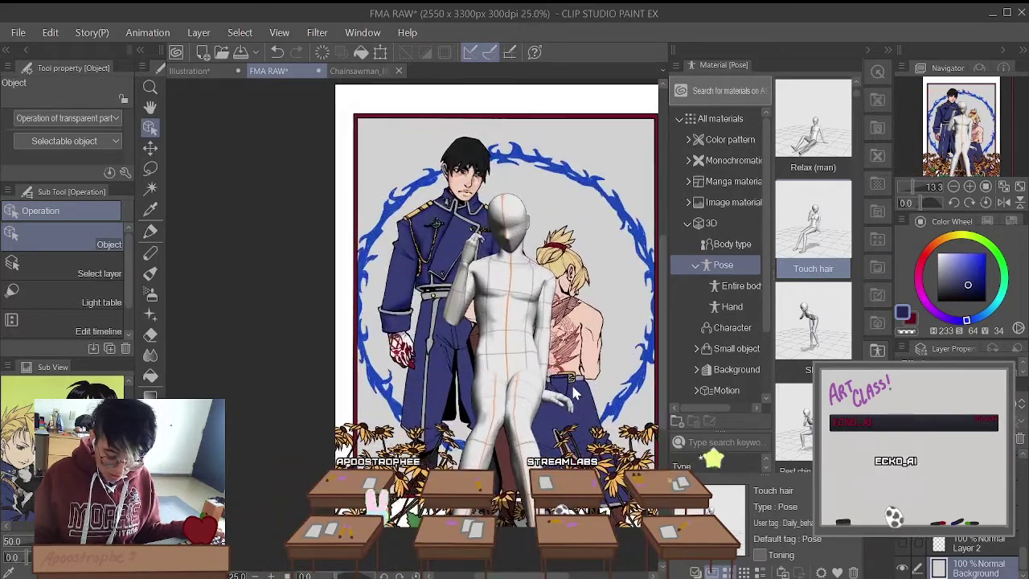
click(507, 304)
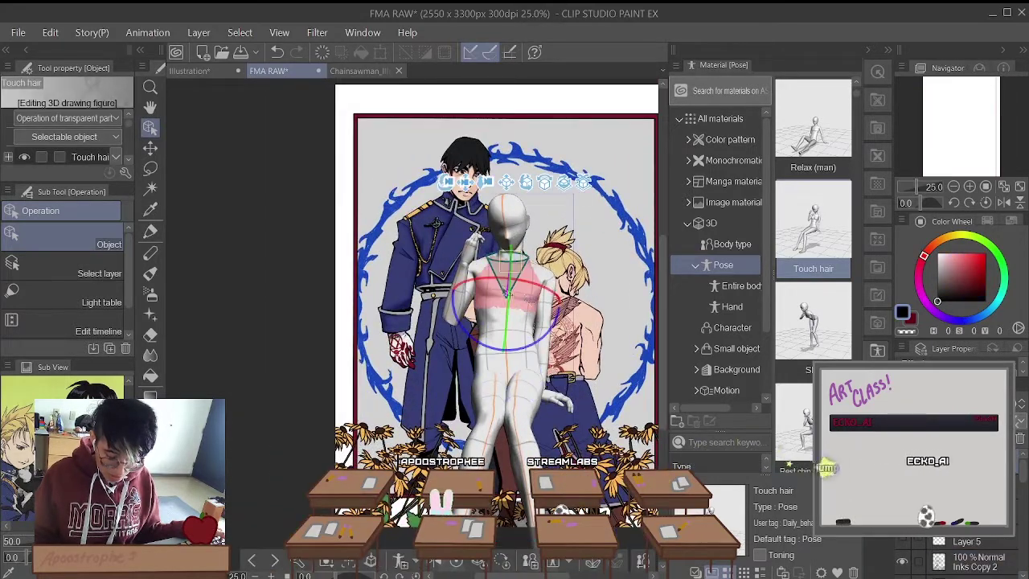
click(595, 368)
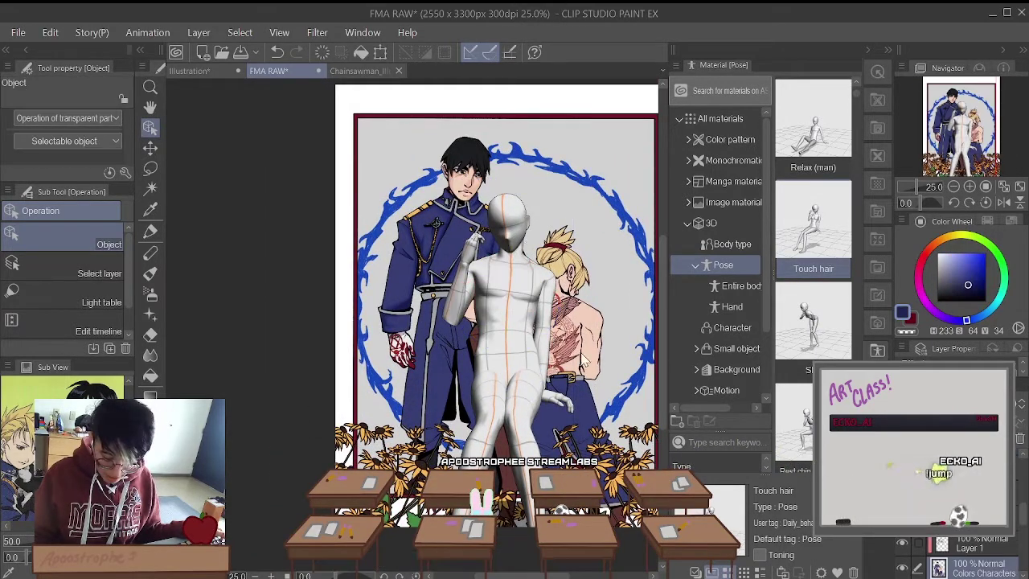
Step: Turn the 3D figure to a slight angle and shift it towards the standing man
click(519, 279)
drag(464, 186, 506, 165)
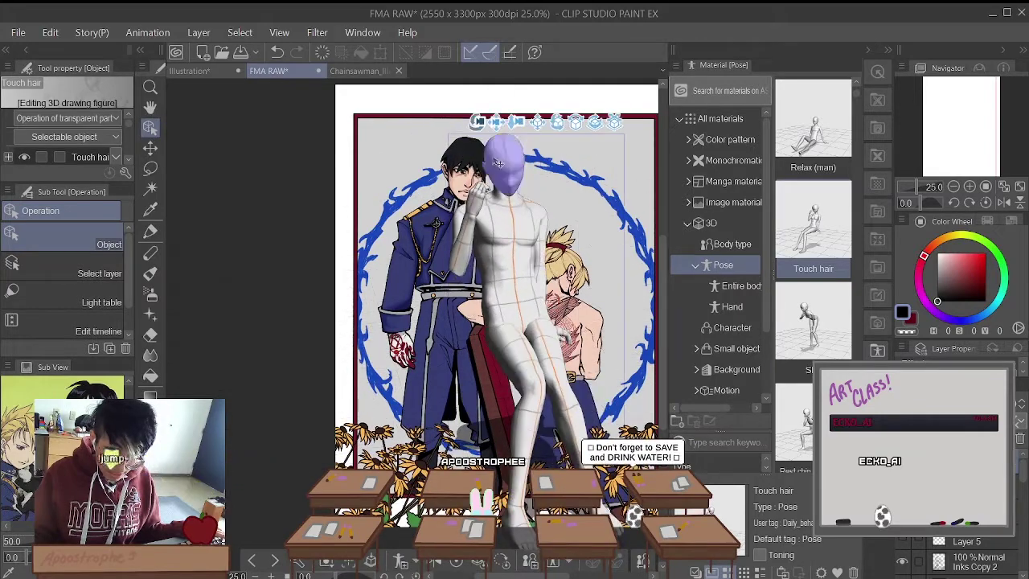
drag(518, 125, 548, 151)
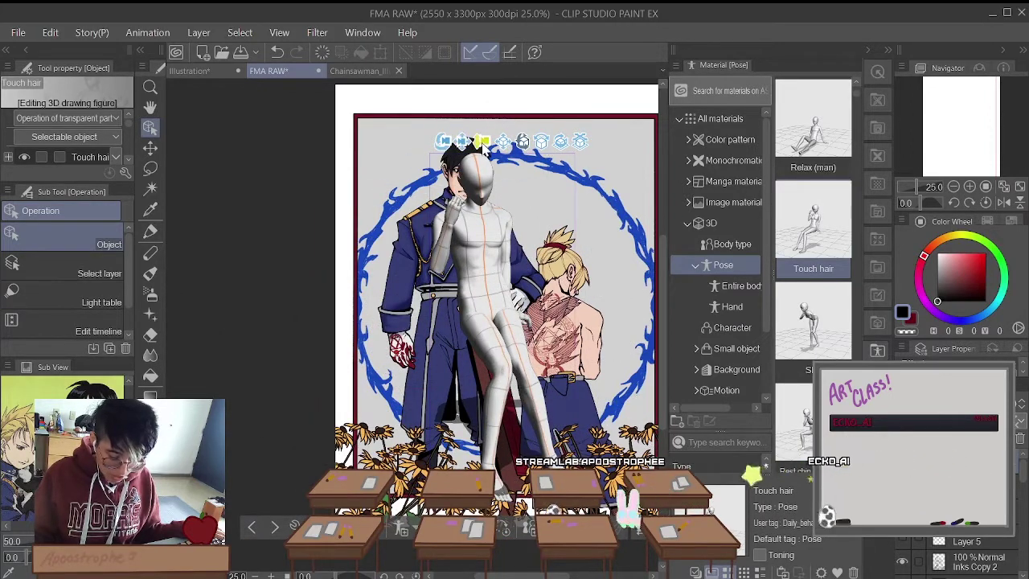
drag(484, 147, 480, 411)
mouse_move(481, 320)
mouse_down()
mouse_move(469, 262)
mouse_move(466, 296)
mouse_move(452, 285)
mouse_move(448, 298)
mouse_move(442, 238)
mouse_up()
key(ctrl+z)
key(ctrl+z)
key(ctrl+z)
key(ctrl+z)
key(ctrl+z)
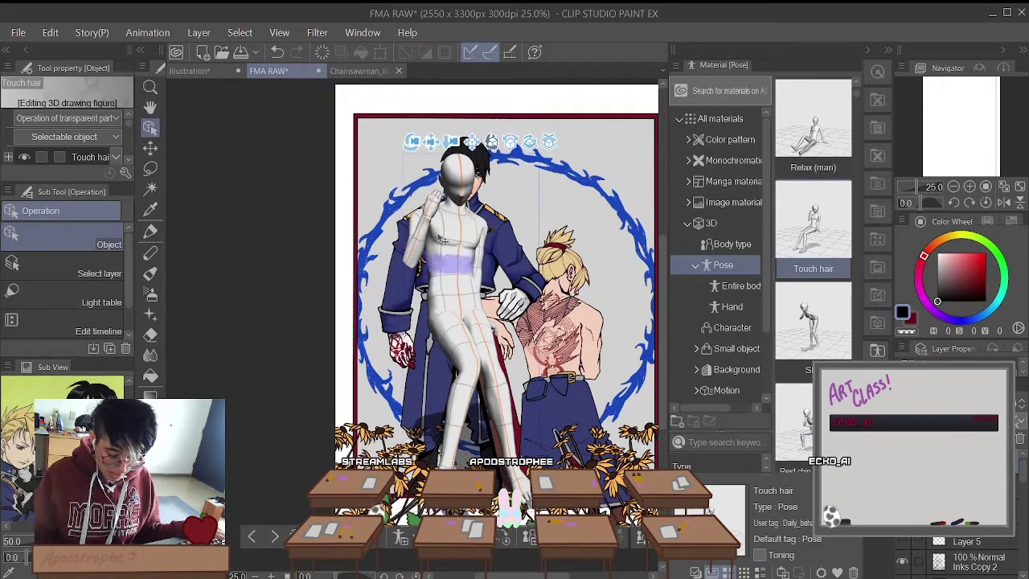
Step: Move the 3D figure so its head overlays the standing man's head
drag(472, 144, 487, 132)
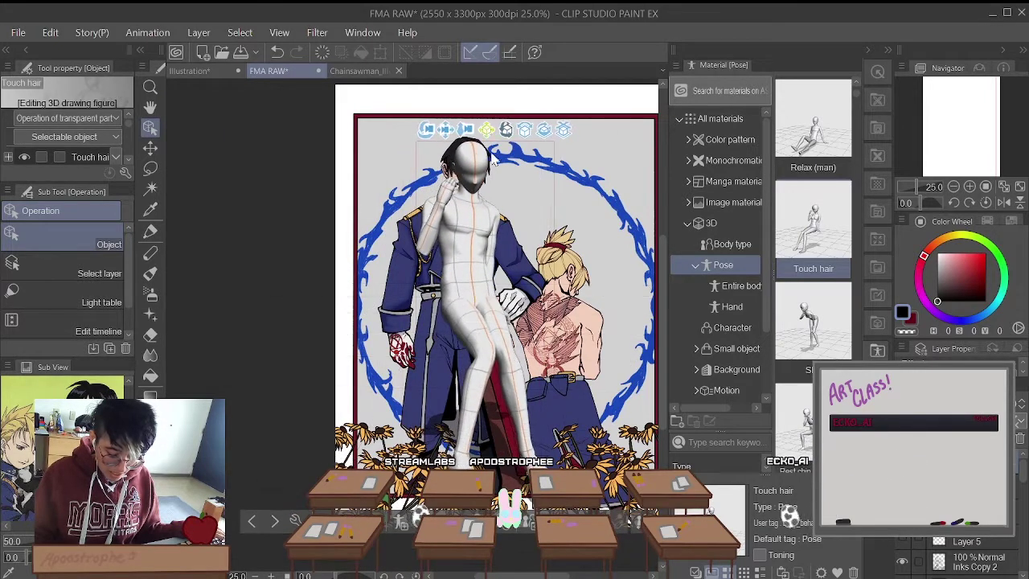
click(486, 392)
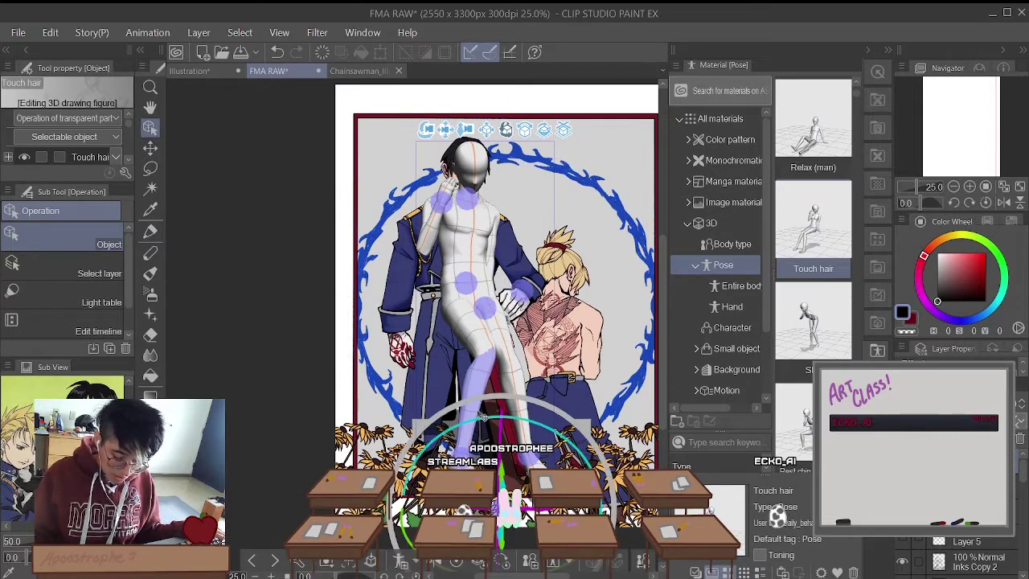
drag(505, 128, 503, 135)
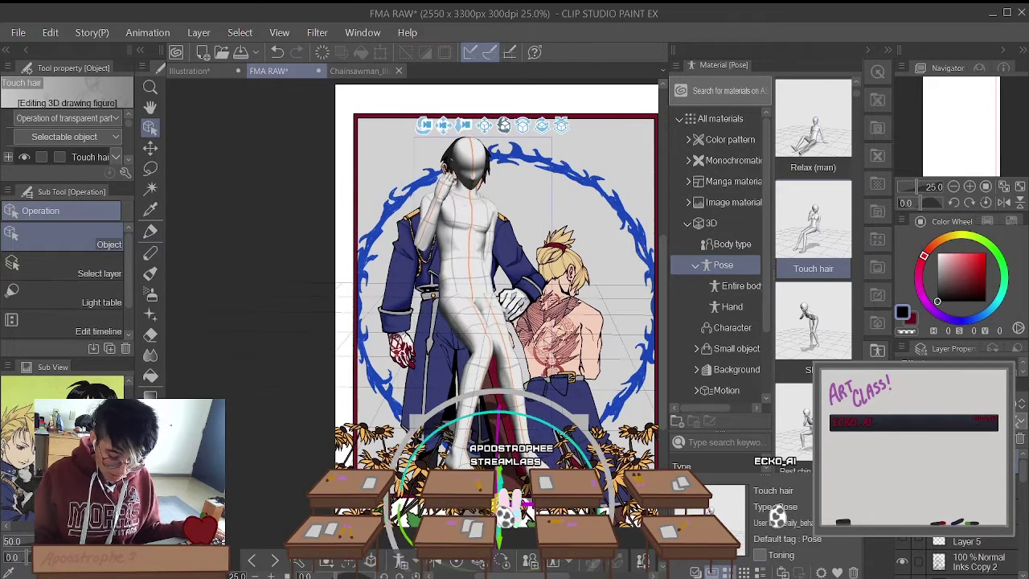
Step: Adjust both of the 3D figure's lower legs, swinging the shin nearer the seated woman outward
click(487, 369)
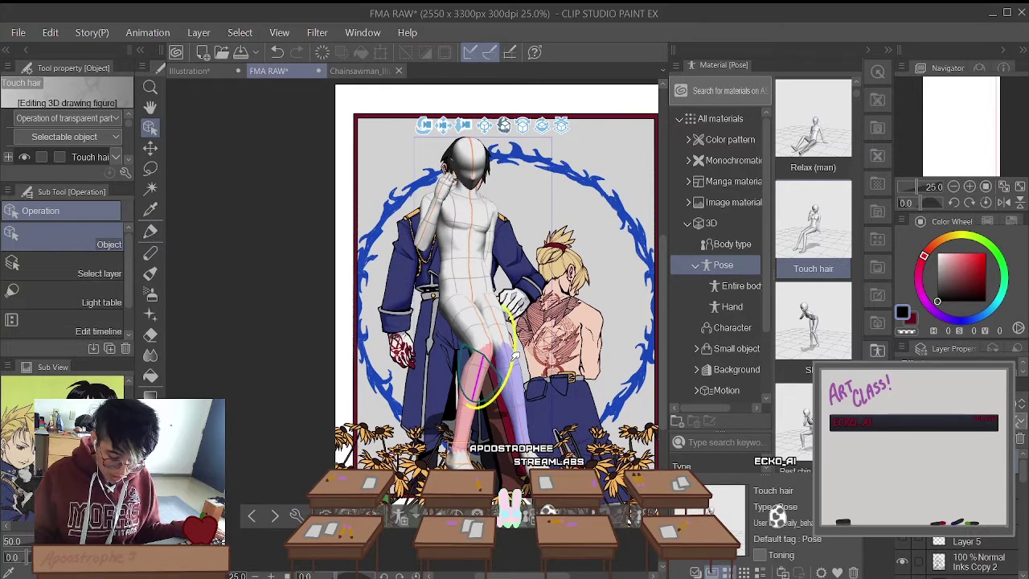
drag(516, 356, 506, 373)
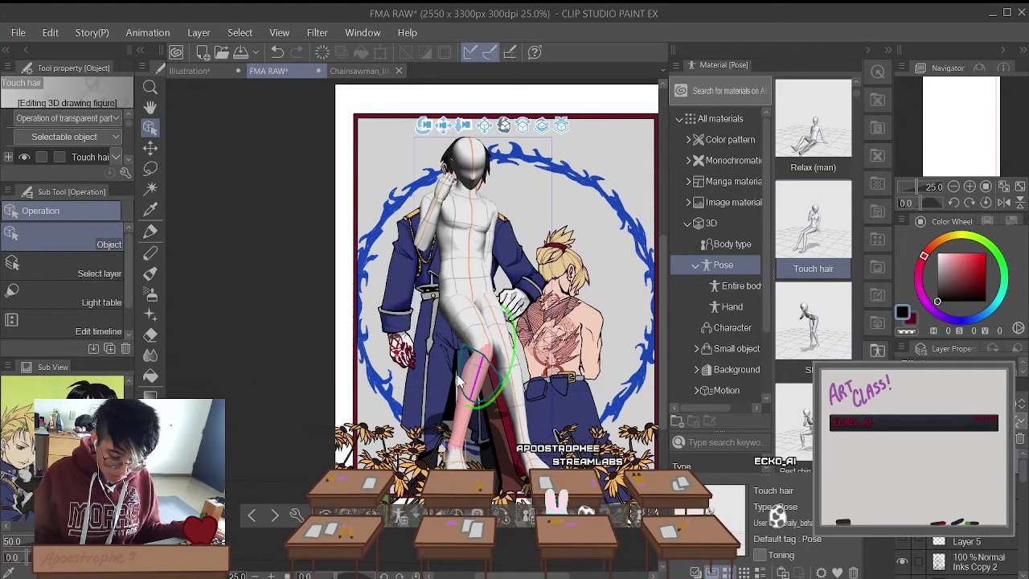
drag(504, 126, 508, 125)
click(518, 404)
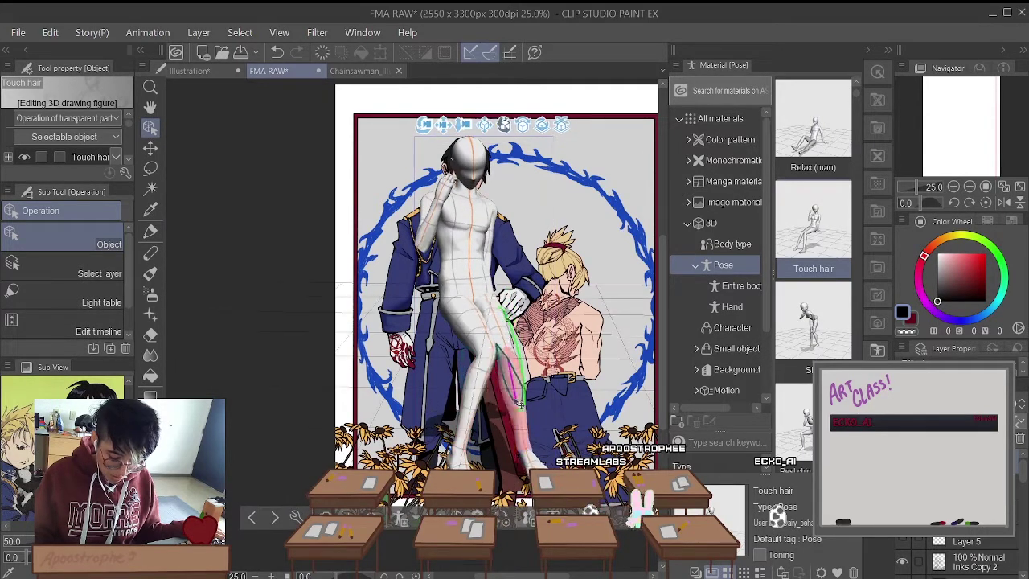
drag(521, 404, 550, 439)
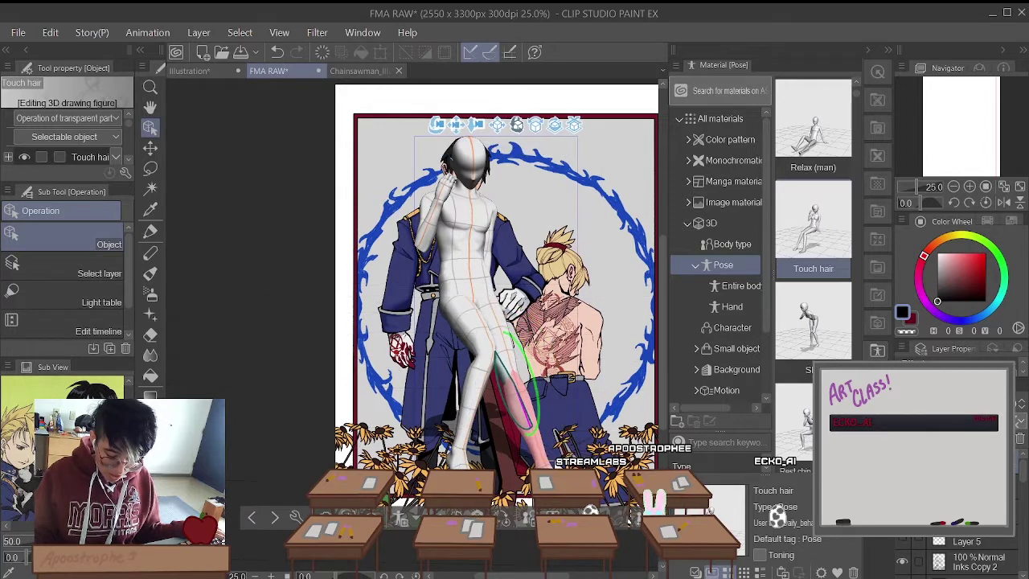
Step: Pull the 3D figure's foot on the seated woman's side outward to spread that leg away from the body
drag(517, 126, 502, 126)
click(524, 478)
drag(523, 481, 607, 485)
drag(549, 403, 535, 378)
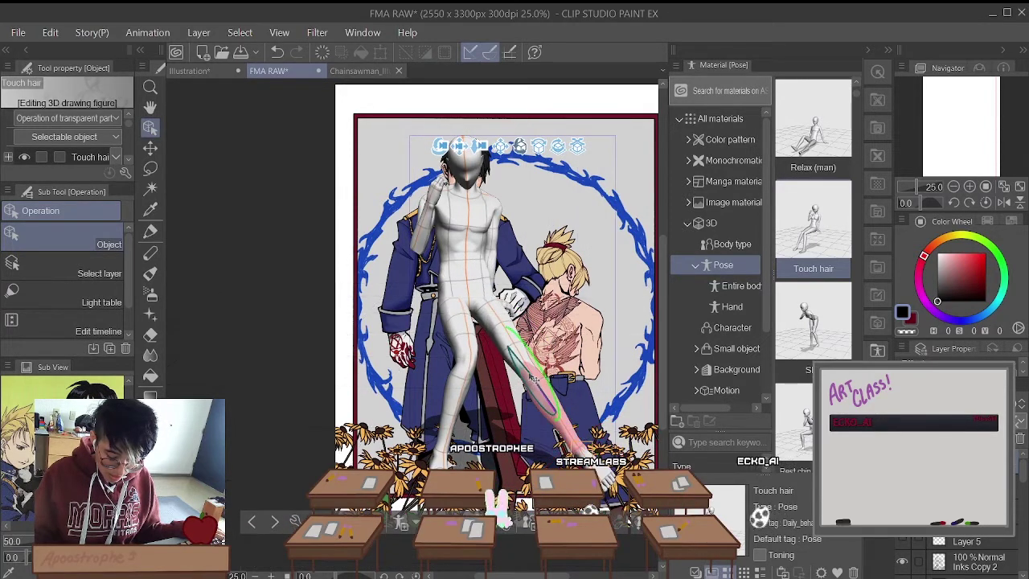
Step: Bend the spread leg's knee and rotate its thigh upward at the hip to raise the leg
drag(560, 434, 531, 374)
drag(515, 324, 525, 348)
click(504, 323)
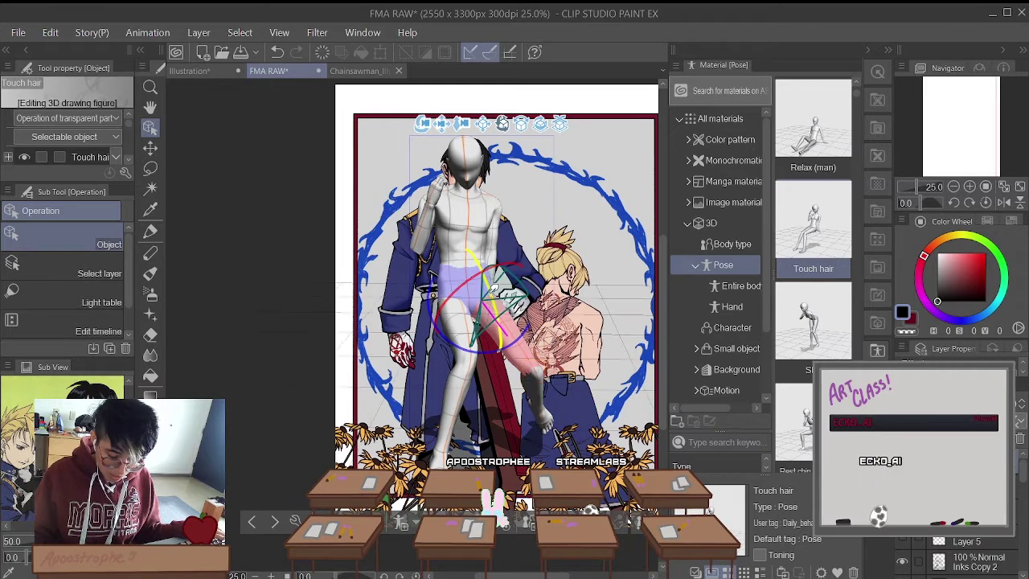
drag(494, 289, 487, 210)
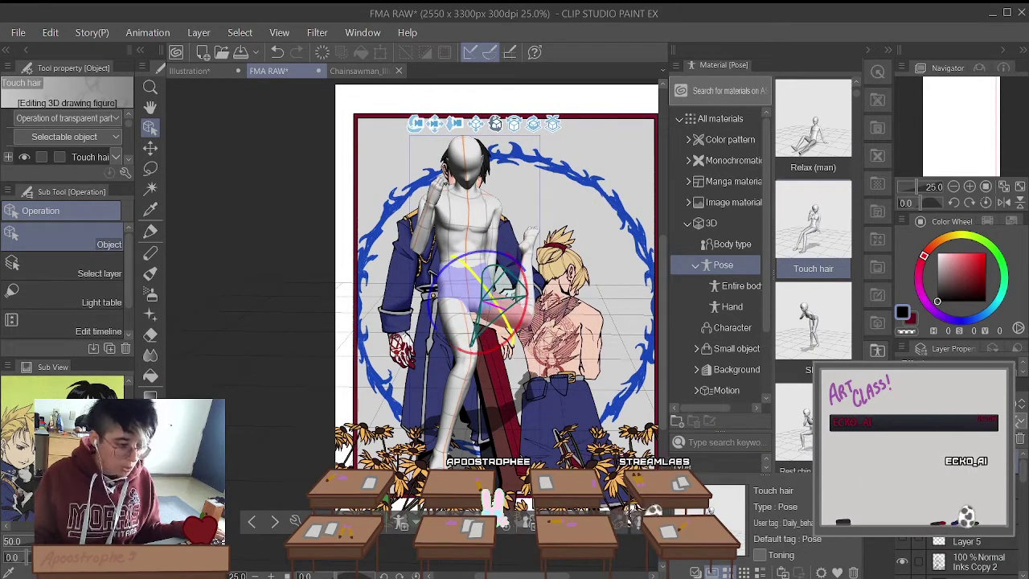
Step: Rotate the 3D figure's raised thigh outward at the hip so the bent knee overlaps the seated woman's back
drag(485, 284, 224, 378)
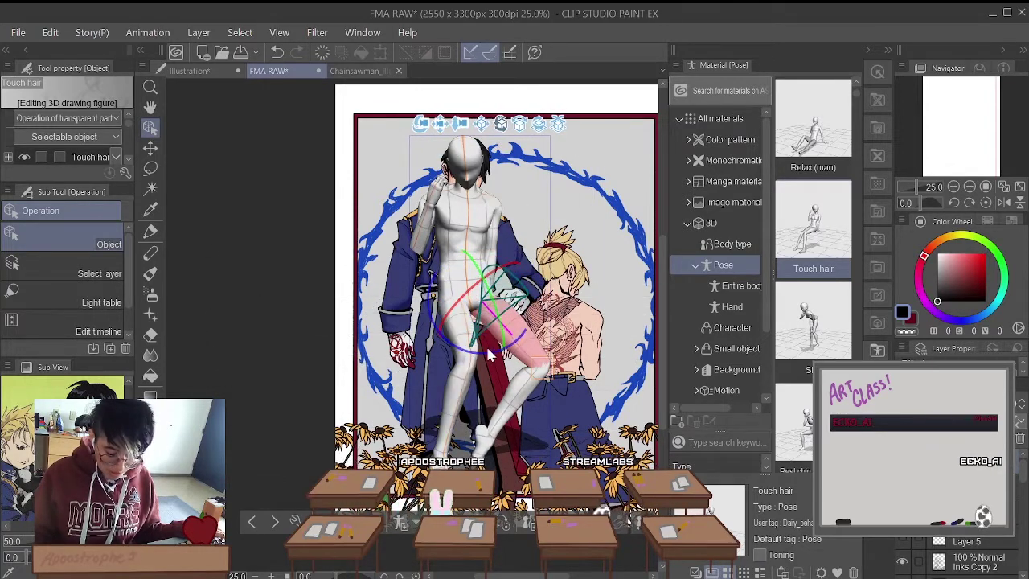
drag(489, 354, 518, 297)
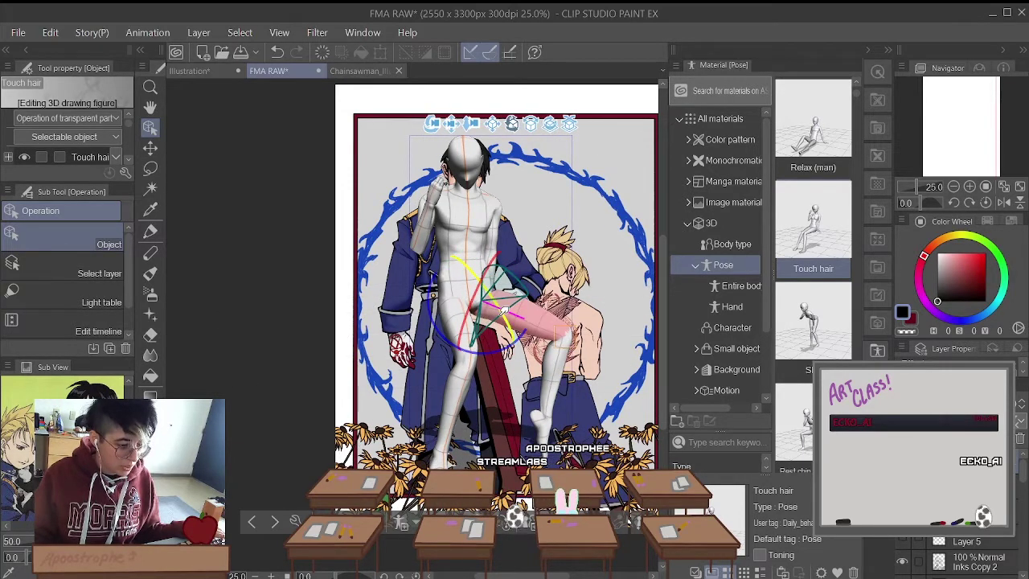
click(482, 283)
drag(501, 260, 495, 296)
click(555, 418)
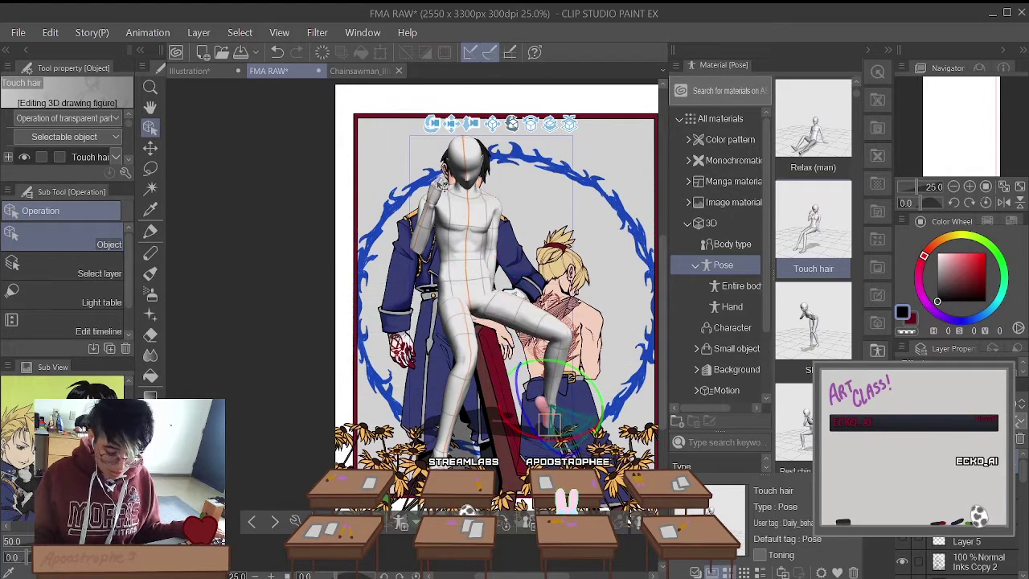
Step: Rotate the 3D figure's raised hand beside its head
click(444, 172)
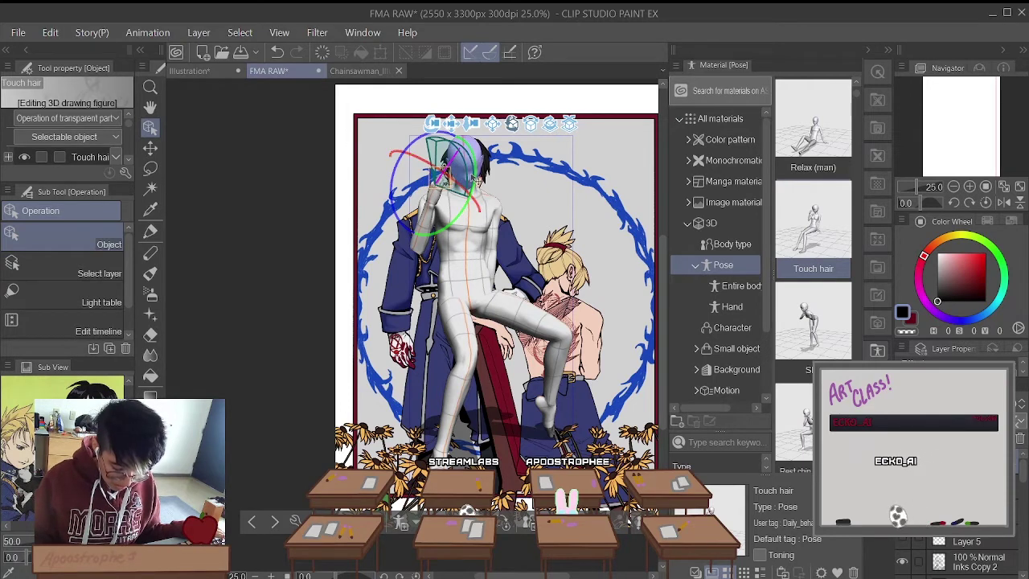
drag(439, 171, 441, 161)
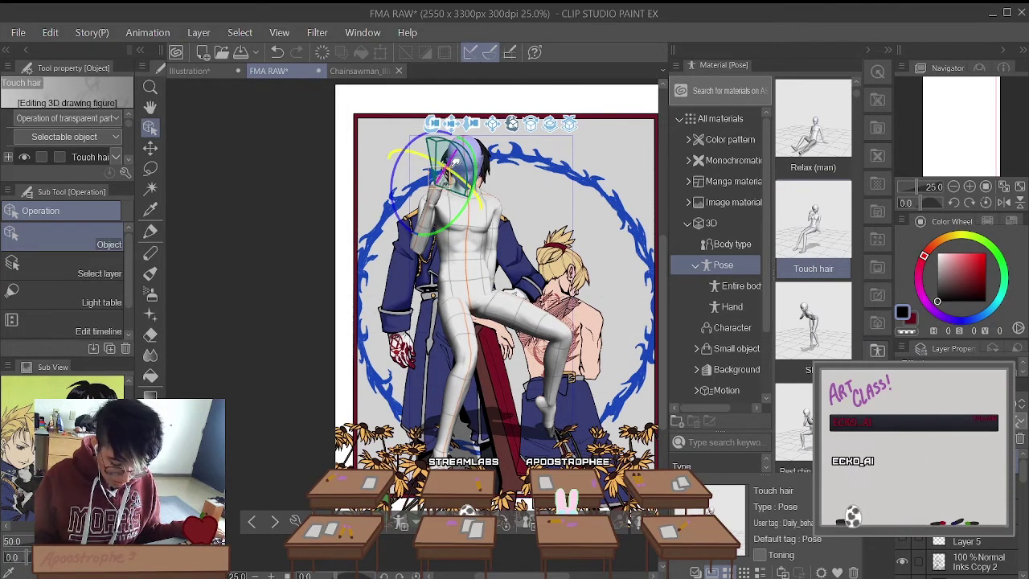
drag(459, 215, 438, 228)
drag(393, 184, 399, 160)
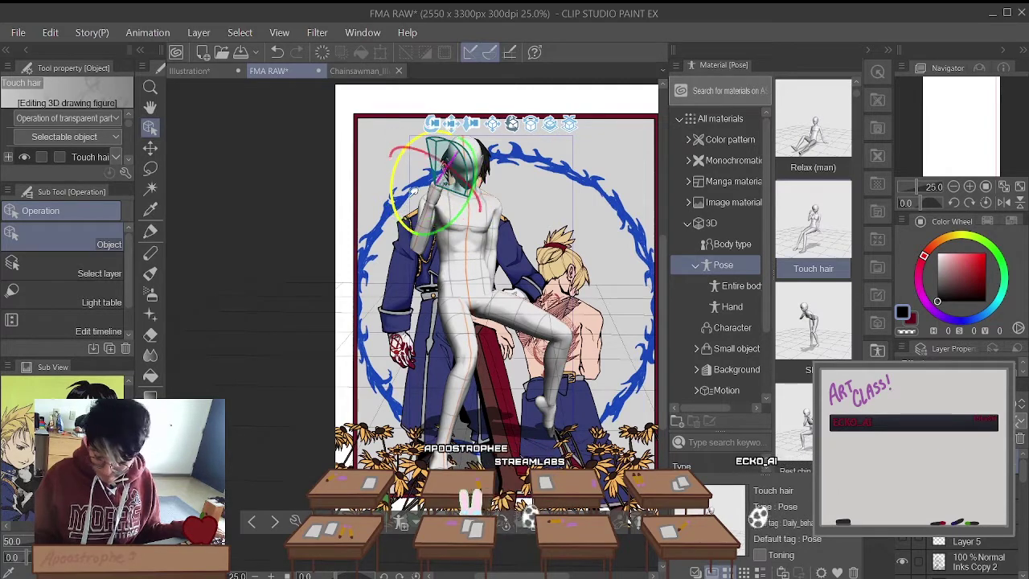
Step: Try to apply the OK sign hand pose from the hand materials to the 3D figure's raised hand
click(731, 306)
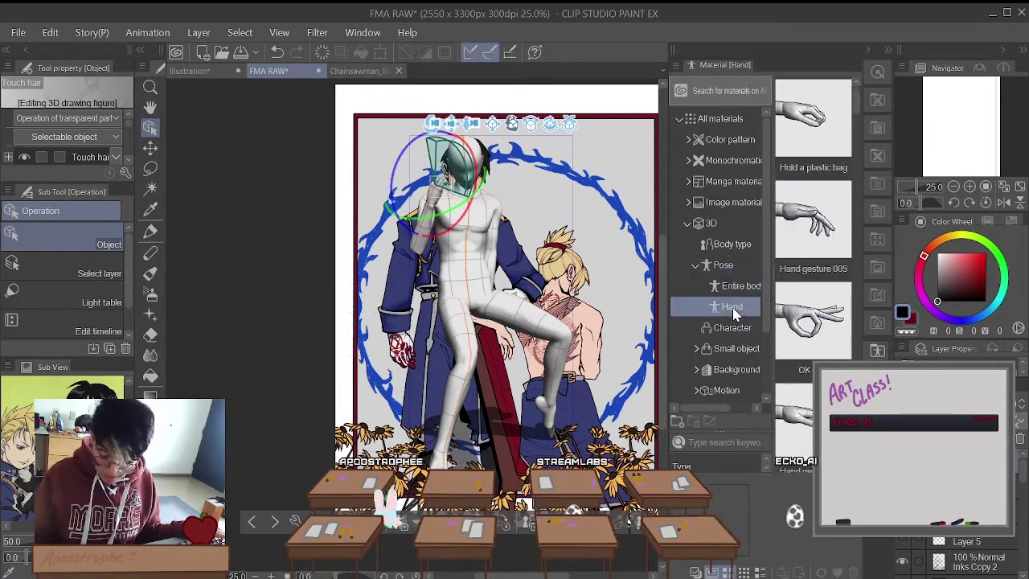
double_click(810, 312)
click(827, 158)
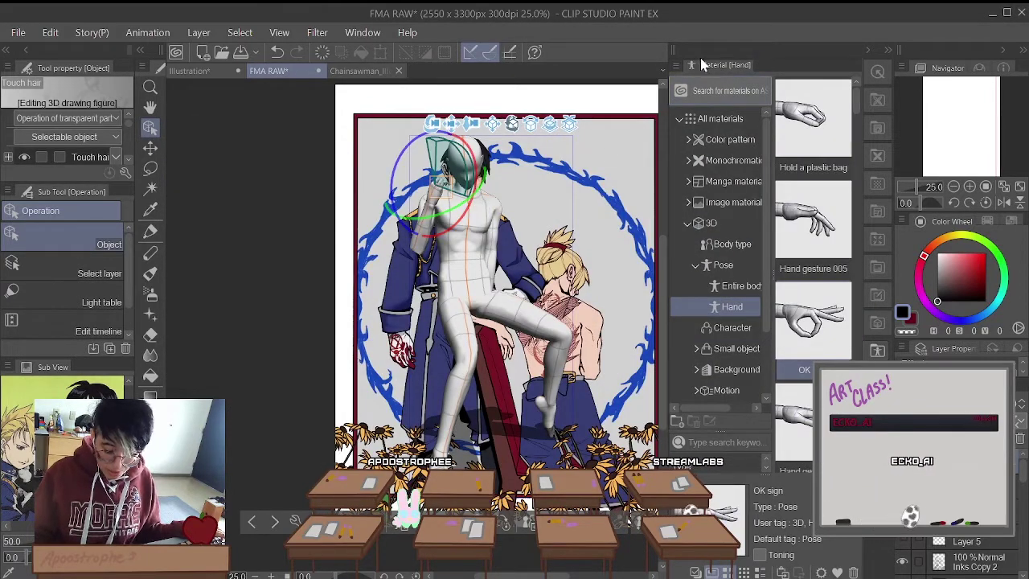
Step: Float the Layer palette over the canvas, then delete the Touch hair layer's ruler and rasterize that layer
click(888, 52)
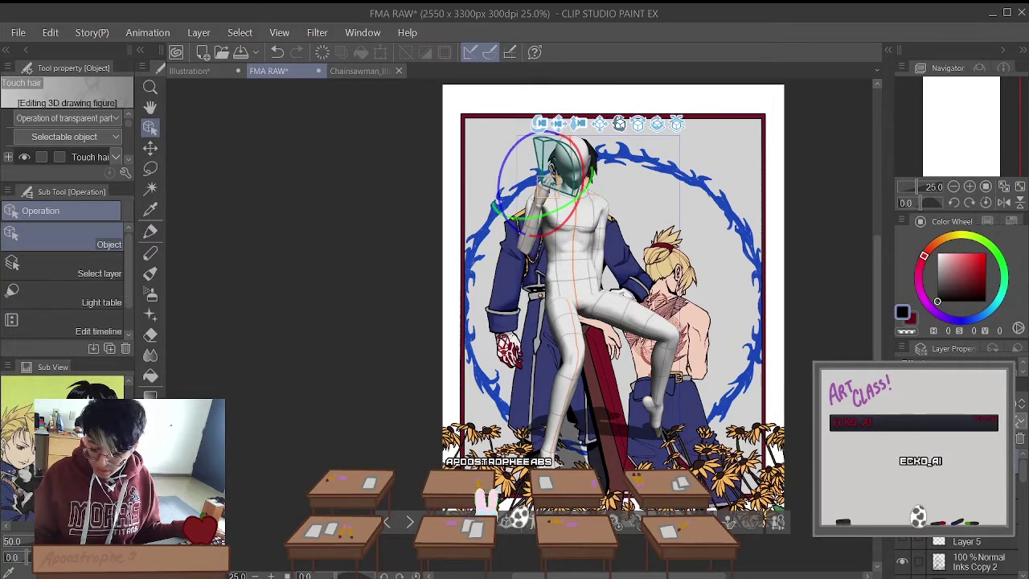
drag(942, 389, 732, 146)
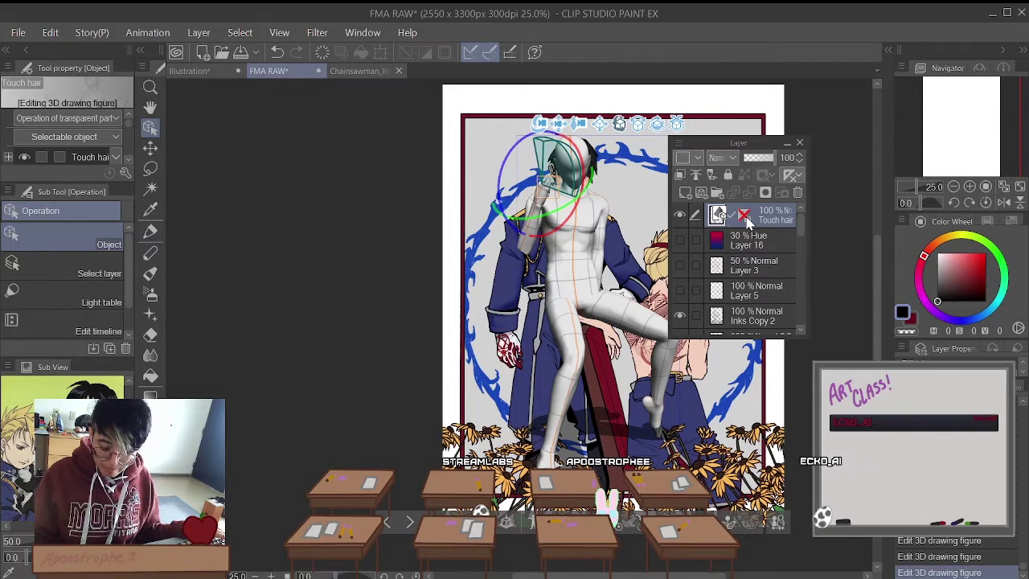
right_click(745, 217)
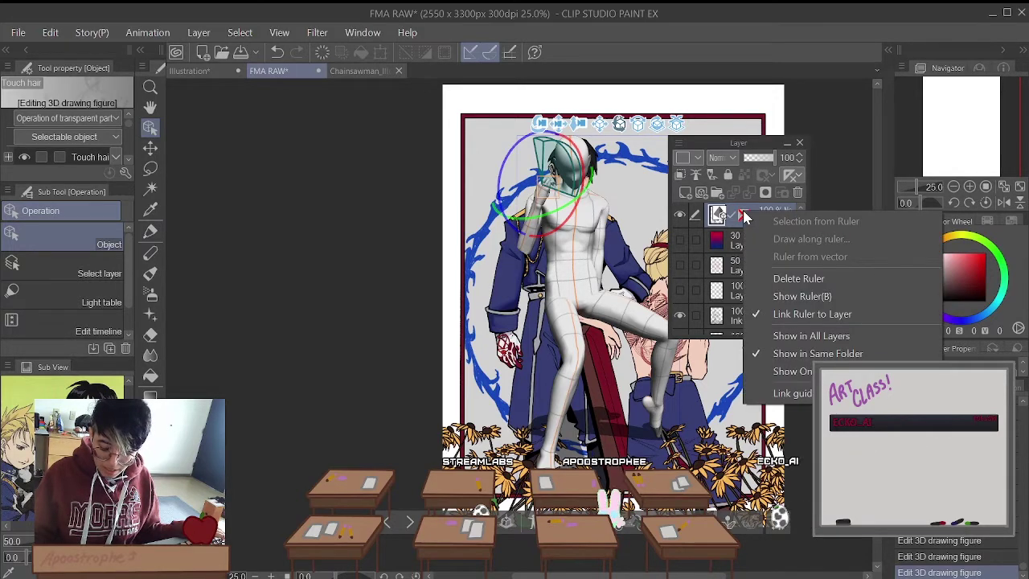
click(786, 278)
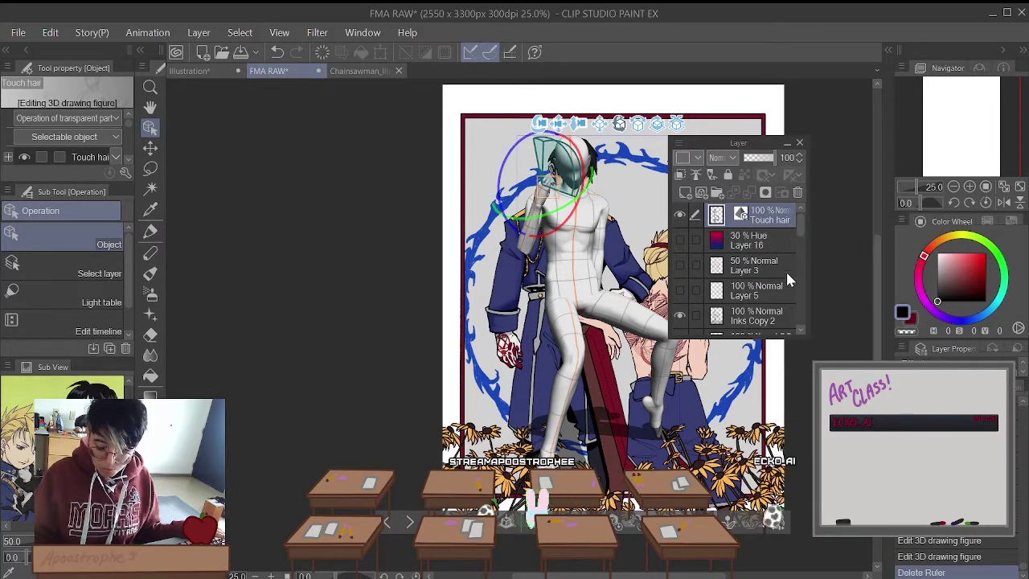
right_click(740, 216)
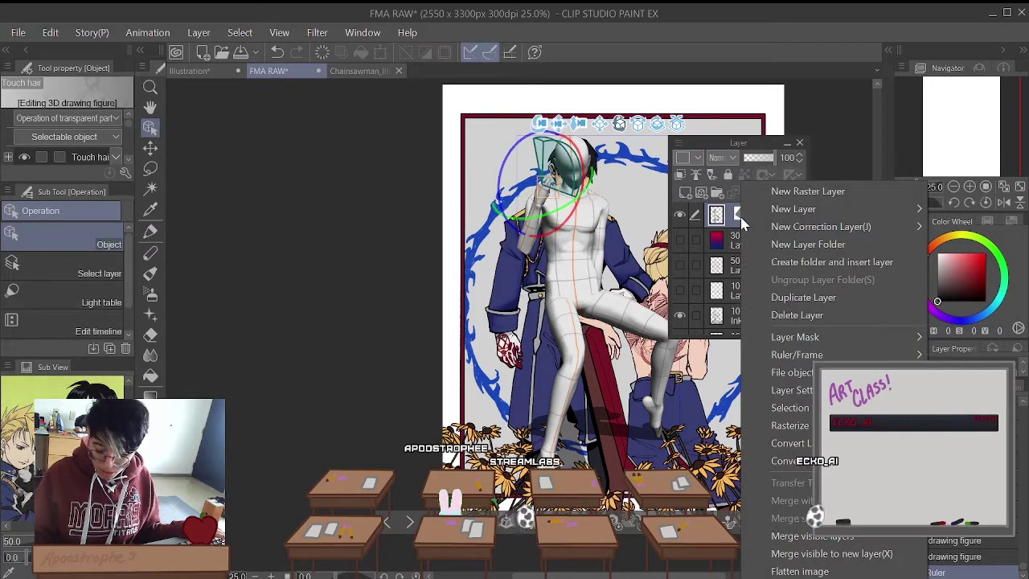
click(793, 429)
Step: Preview the rasterized Touch hair layer at 55% opacity over the drawing, and restore it to 100%
scroll(603, 275, down, 3)
scroll(598, 277, up, 5)
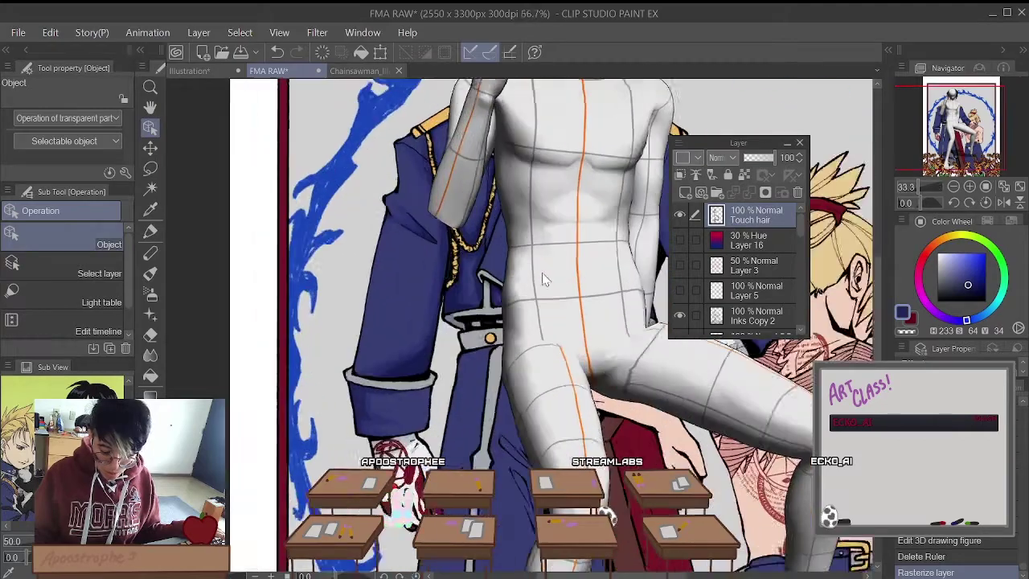
scroll(518, 230, down, 5)
scroll(519, 233, up, 2)
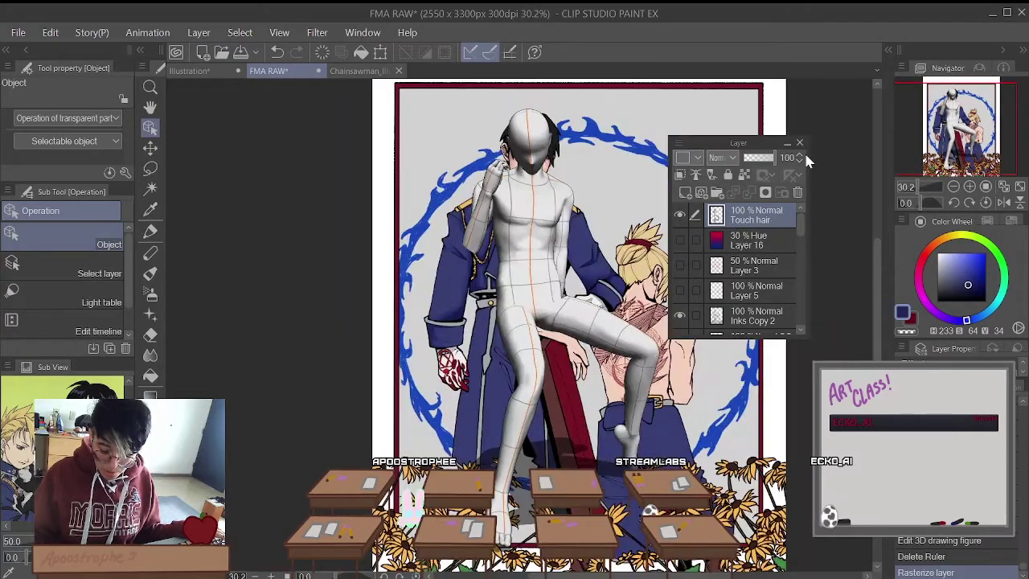
scroll(547, 235, down, 2)
scroll(547, 235, up, 3)
scroll(547, 234, down, 2)
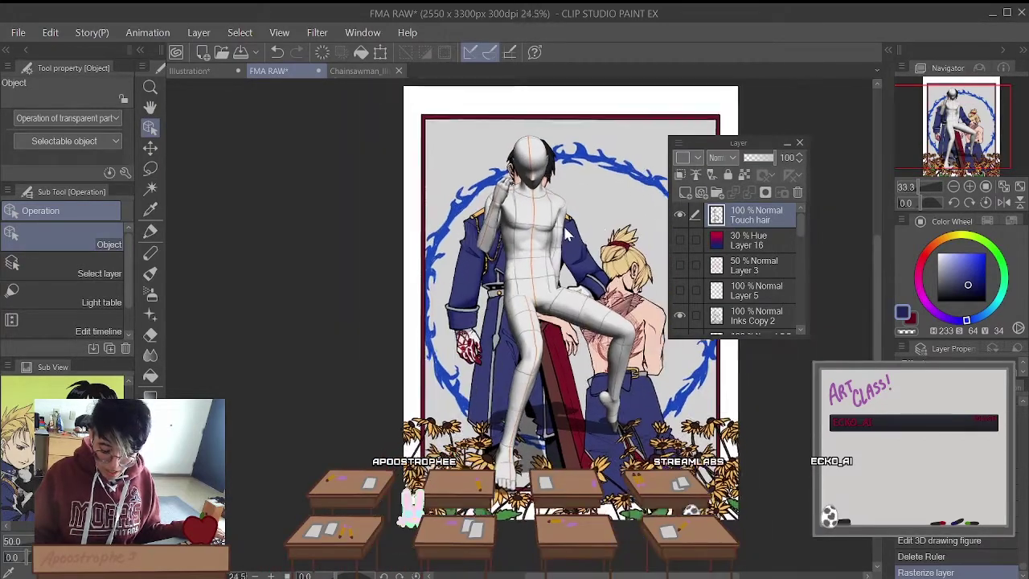
drag(754, 162, 726, 160)
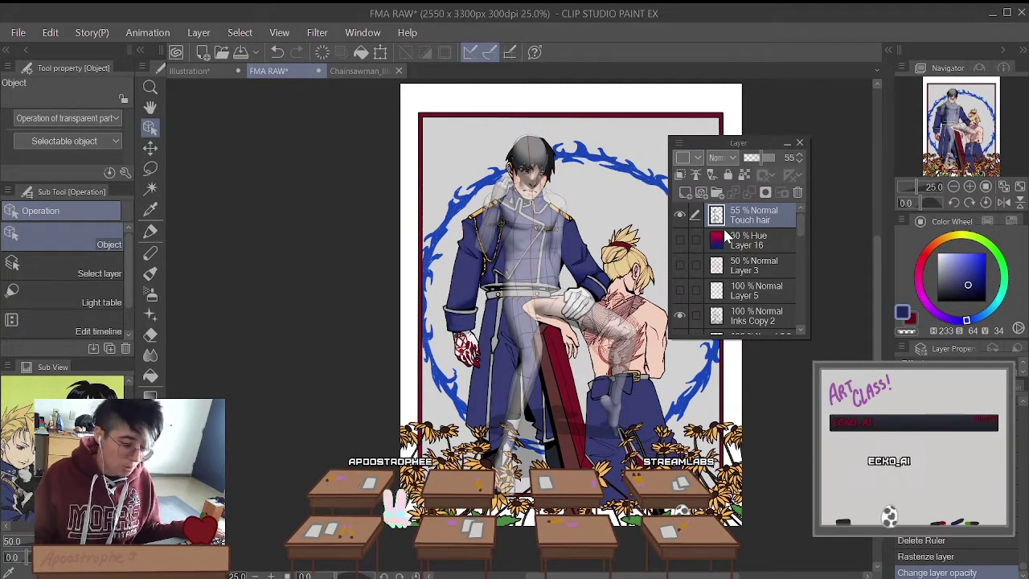
drag(751, 158, 782, 163)
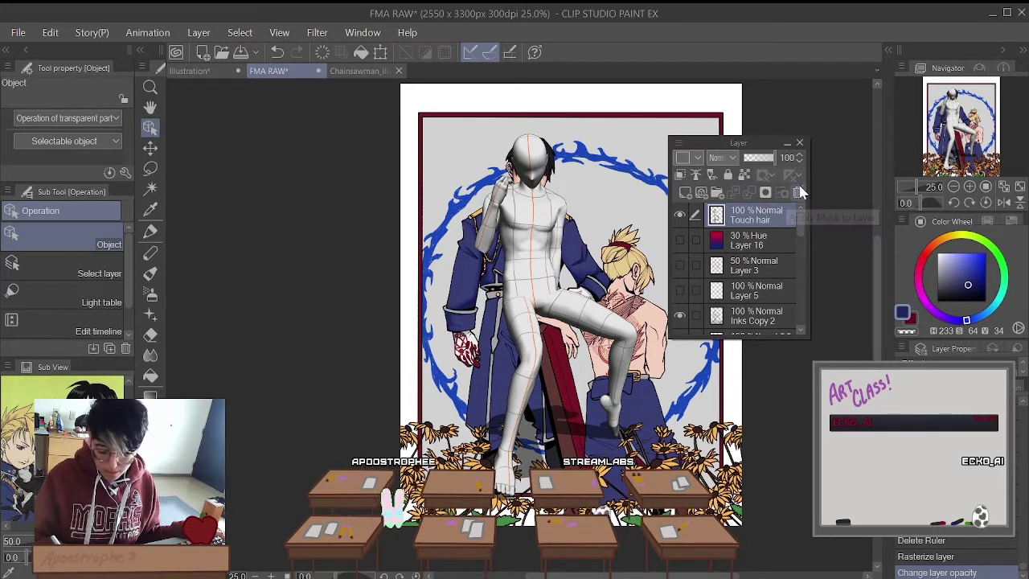
Step: Delete the Touch hair layer and dock the floating Layer palette back in its original place
click(798, 192)
click(528, 236)
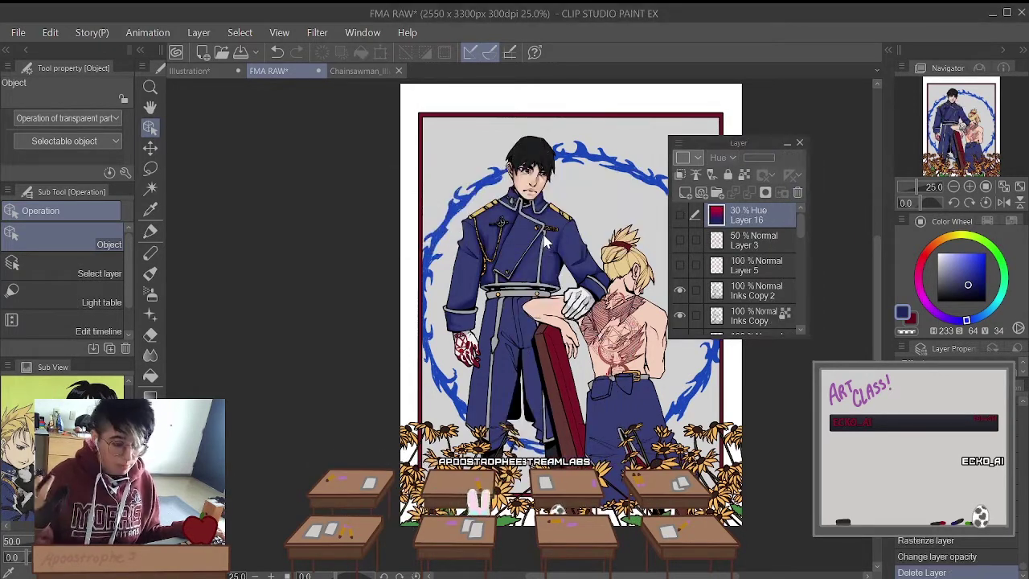
click(679, 144)
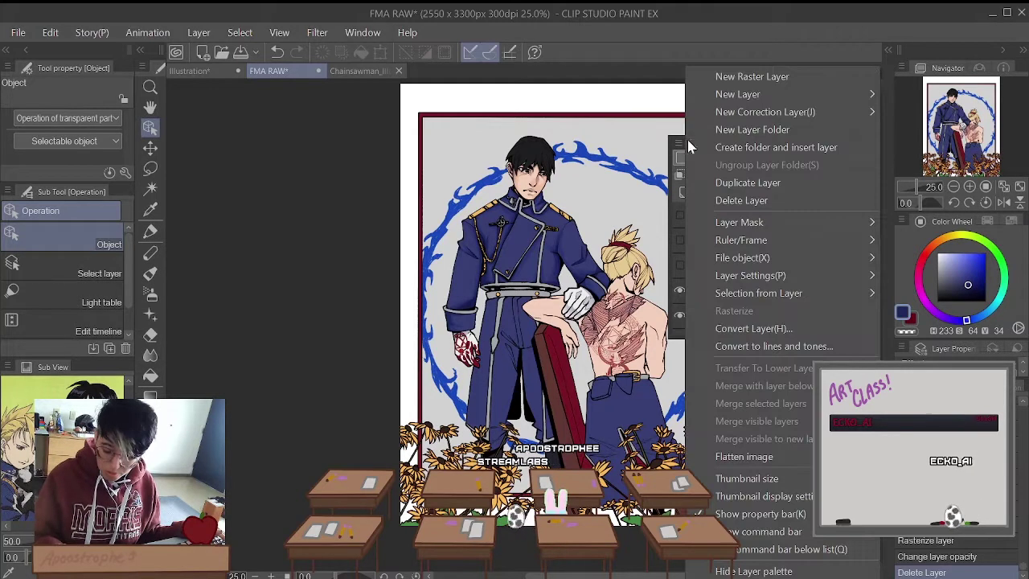
click(649, 149)
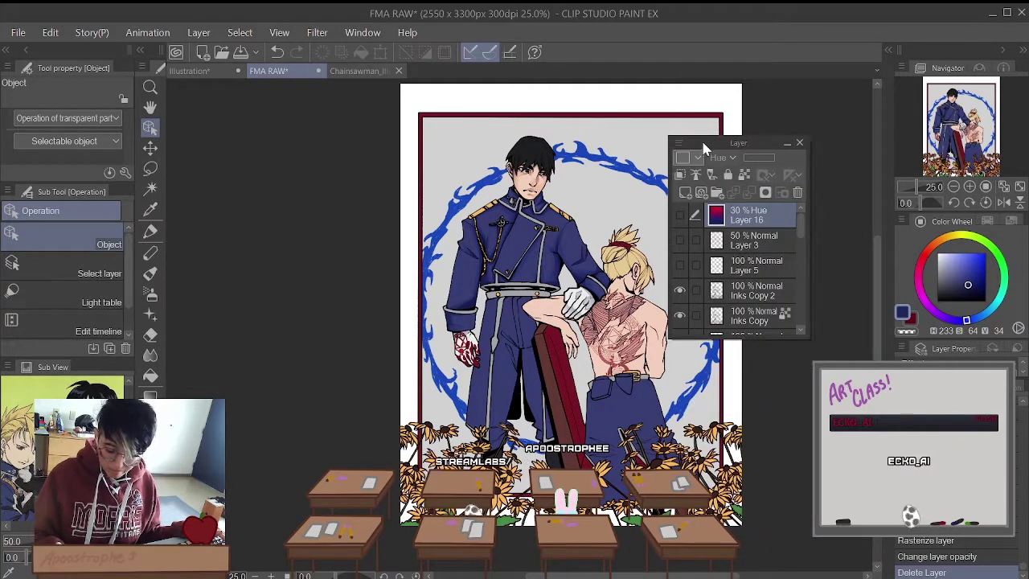
drag(702, 141, 924, 420)
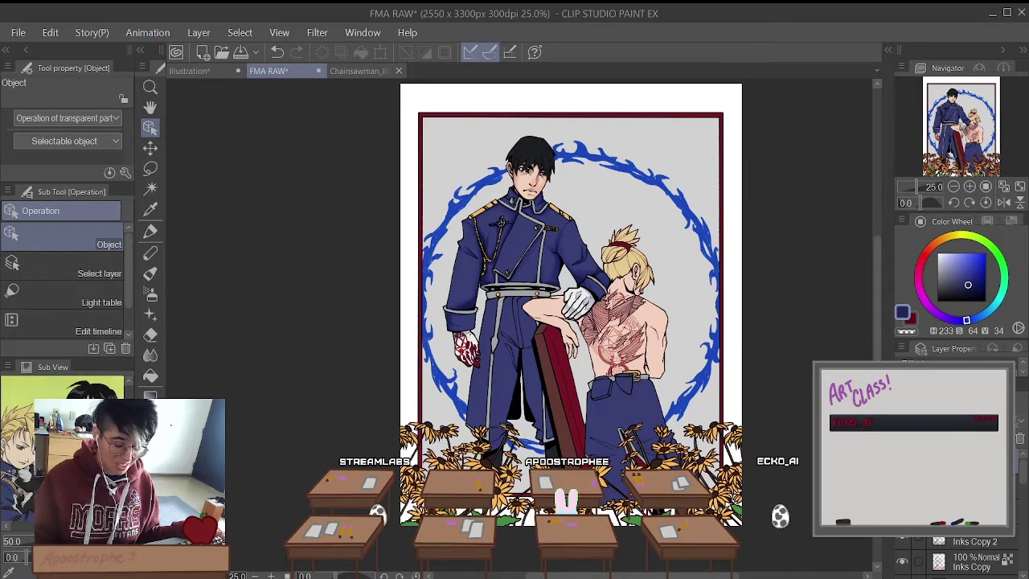
Step: Review the Digital Art Hacks list in the Illustration document, and examine the FMA RAW artwork and its layer stack
scroll(695, 362, down, 2)
scroll(648, 322, up, 4)
scroll(544, 247, down, 4)
scroll(528, 232, up, 3)
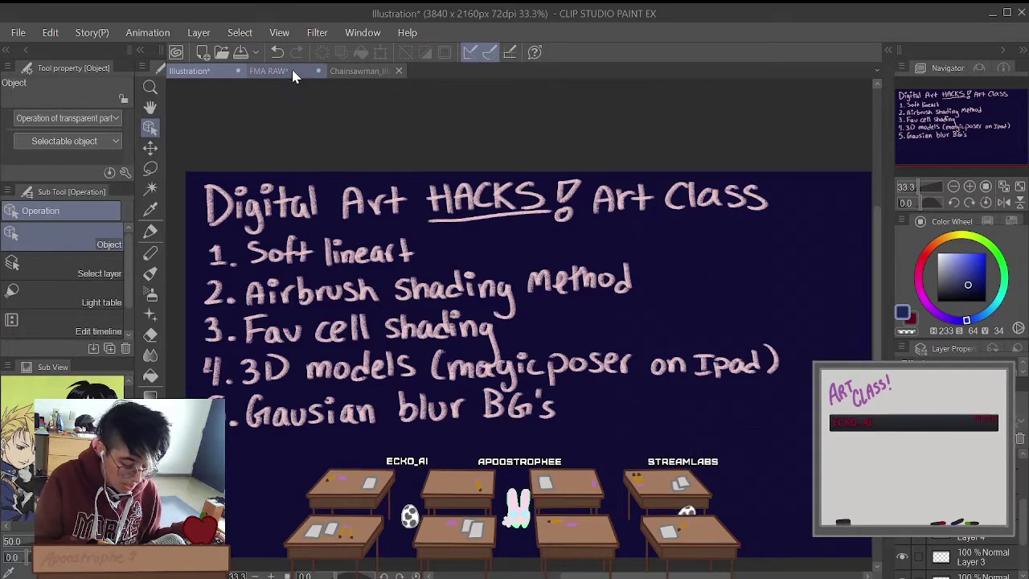
click(269, 72)
scroll(384, 159, down, 13)
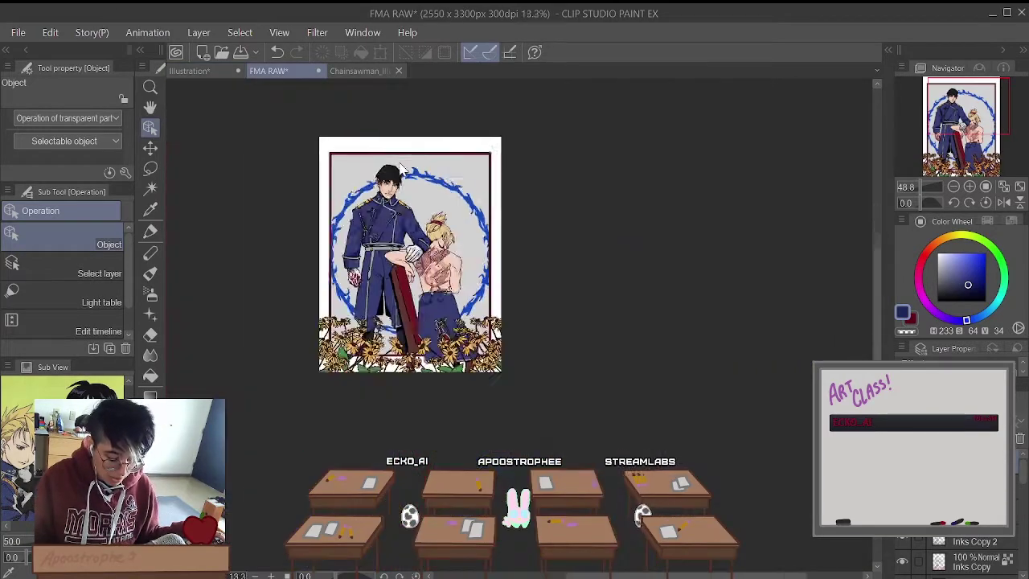
scroll(373, 198, up, 7)
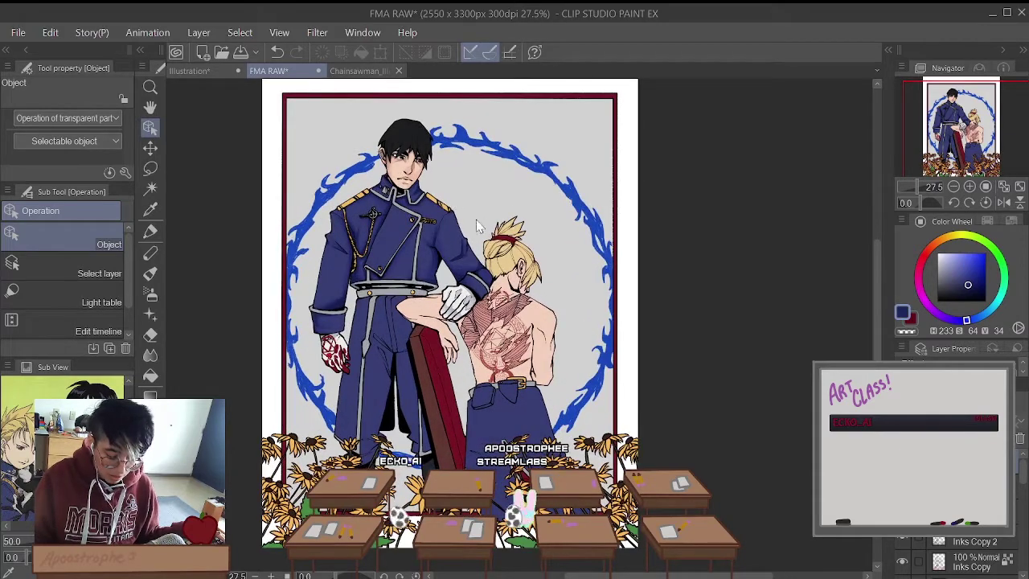
scroll(434, 325, up, 1)
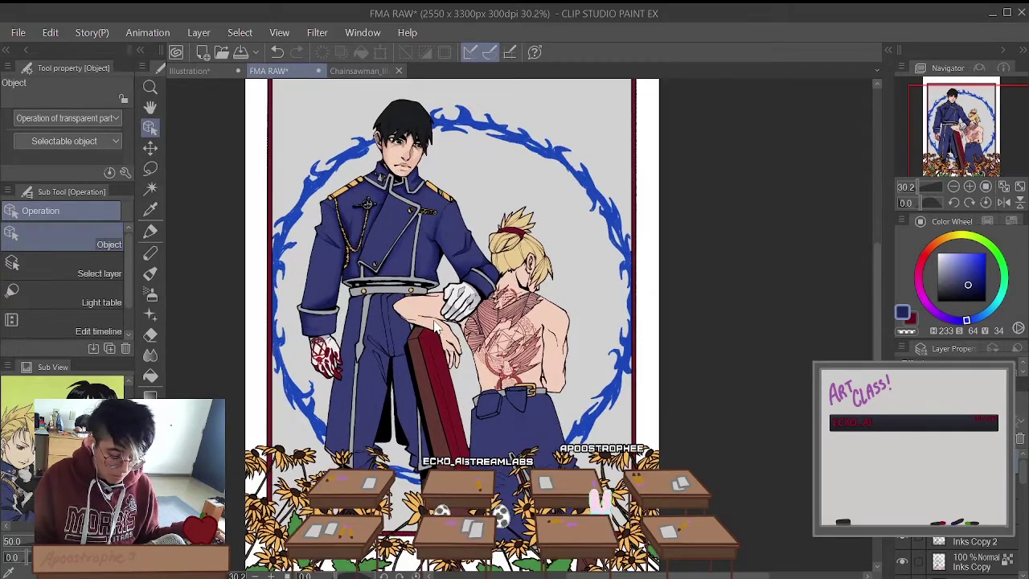
scroll(561, 361, down, 2)
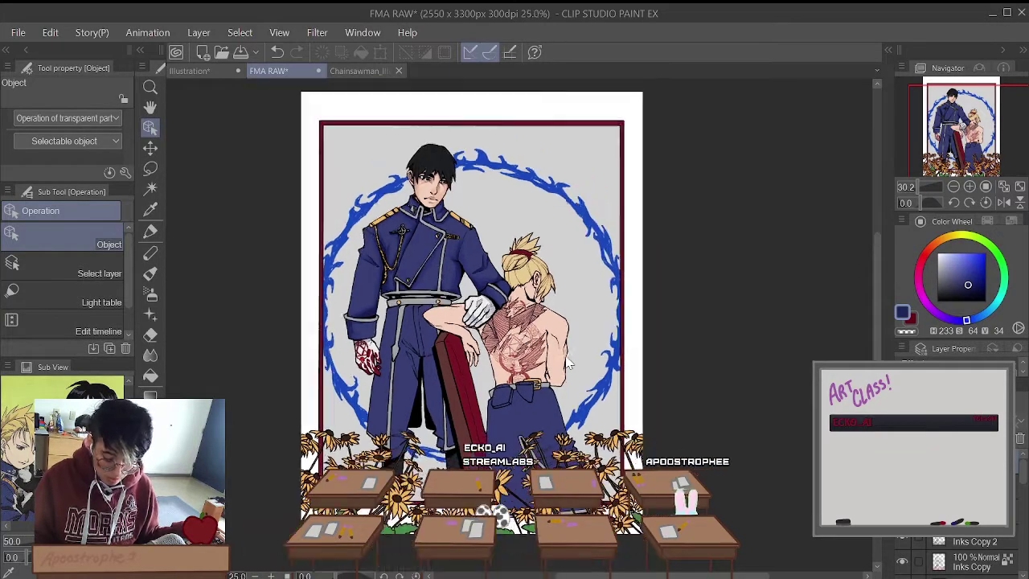
scroll(512, 298, up, 1)
scroll(996, 544, down, 5)
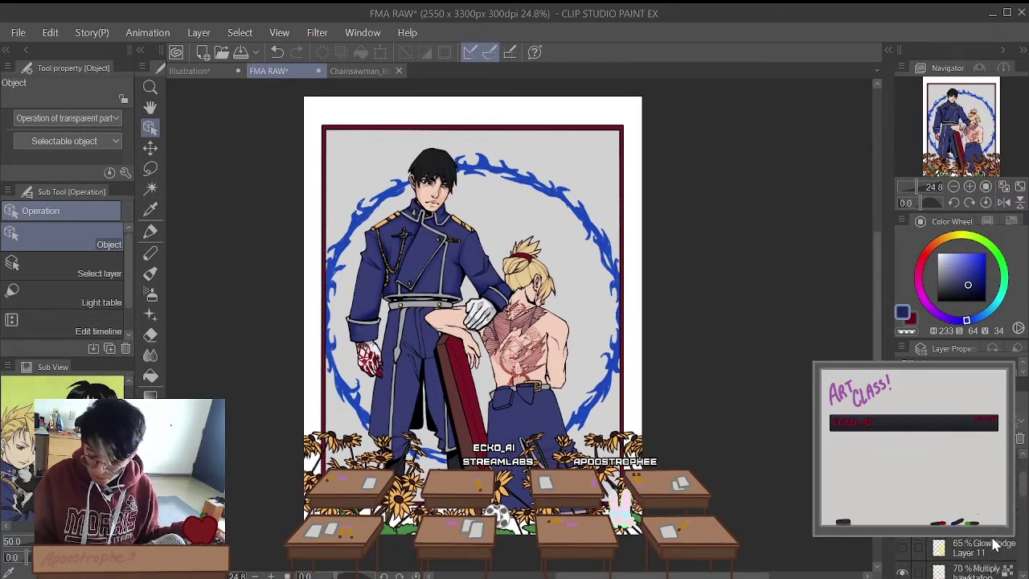
scroll(996, 543, down, 3)
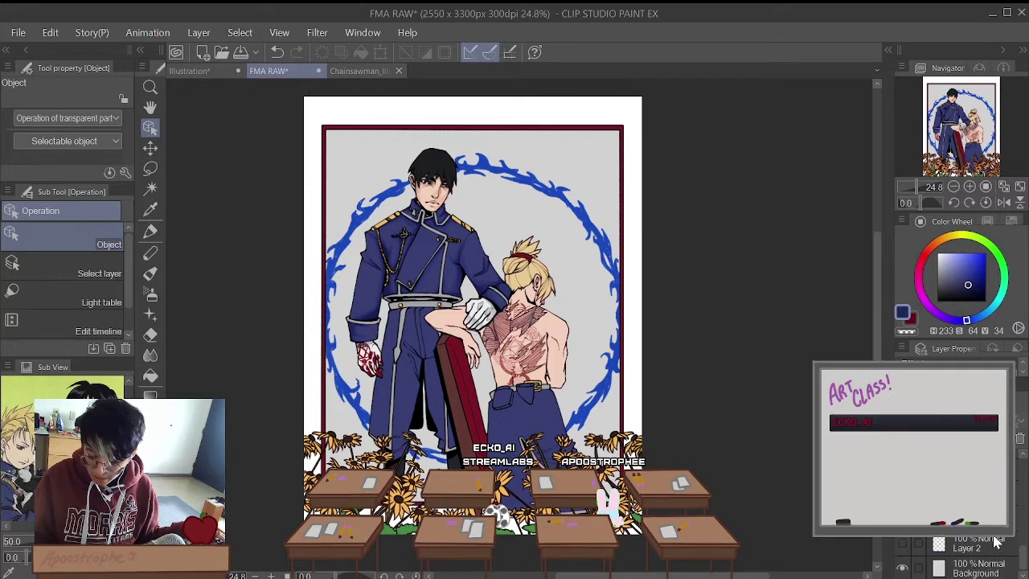
scroll(995, 544, up, 3)
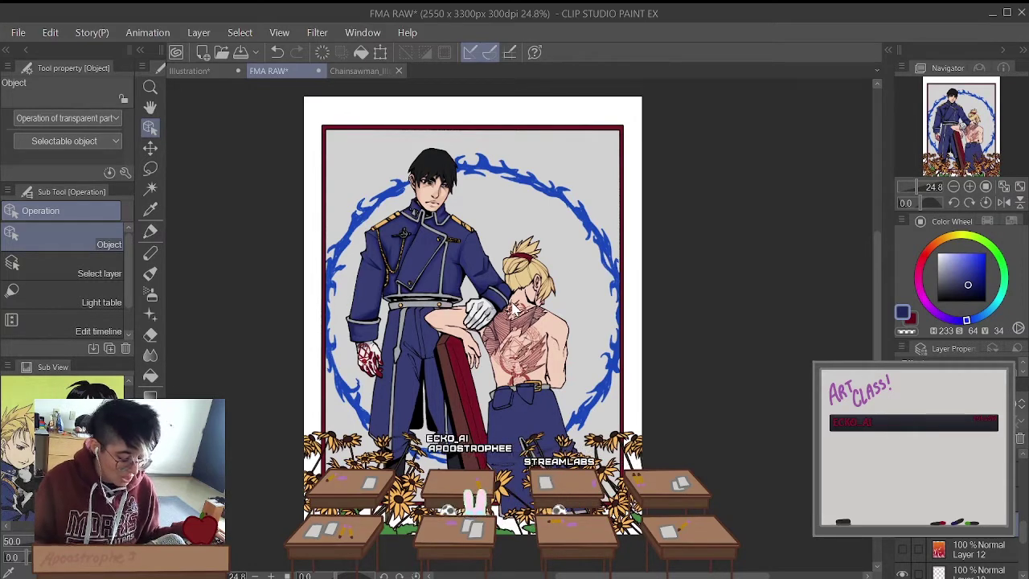
Step: Switch to the Pen tool and set its brush size to 21.5
key(p)
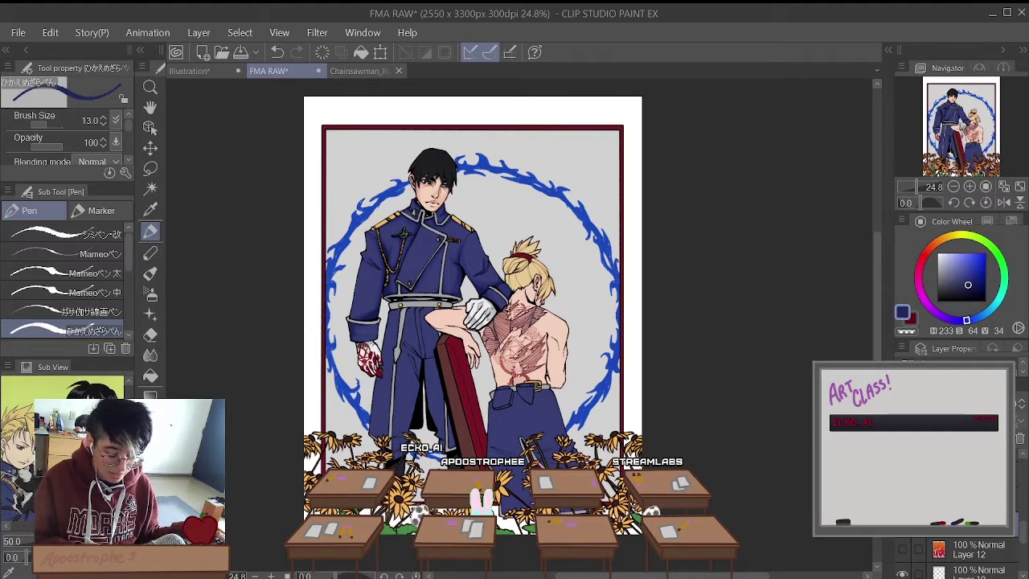
click(50, 126)
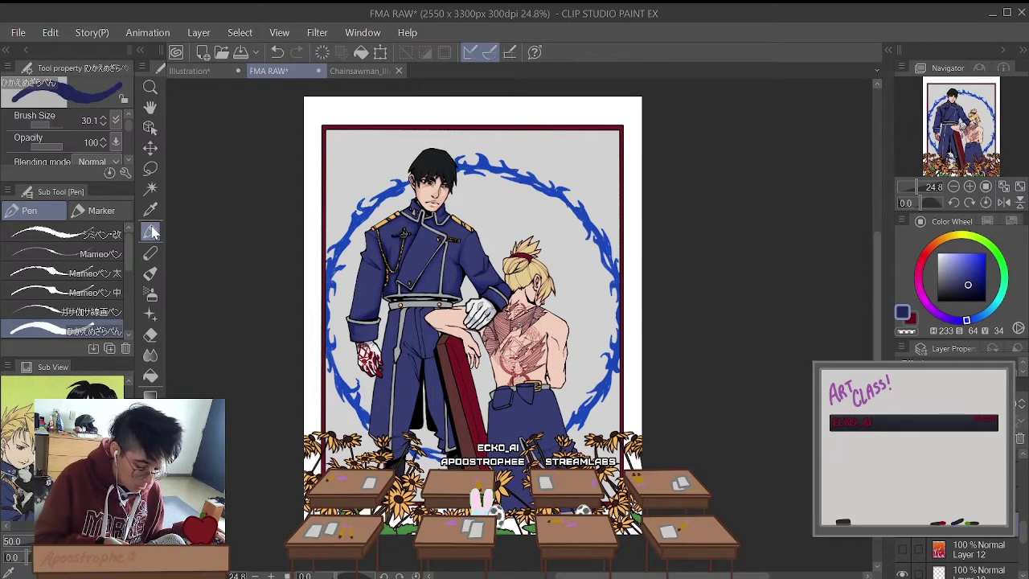
click(48, 125)
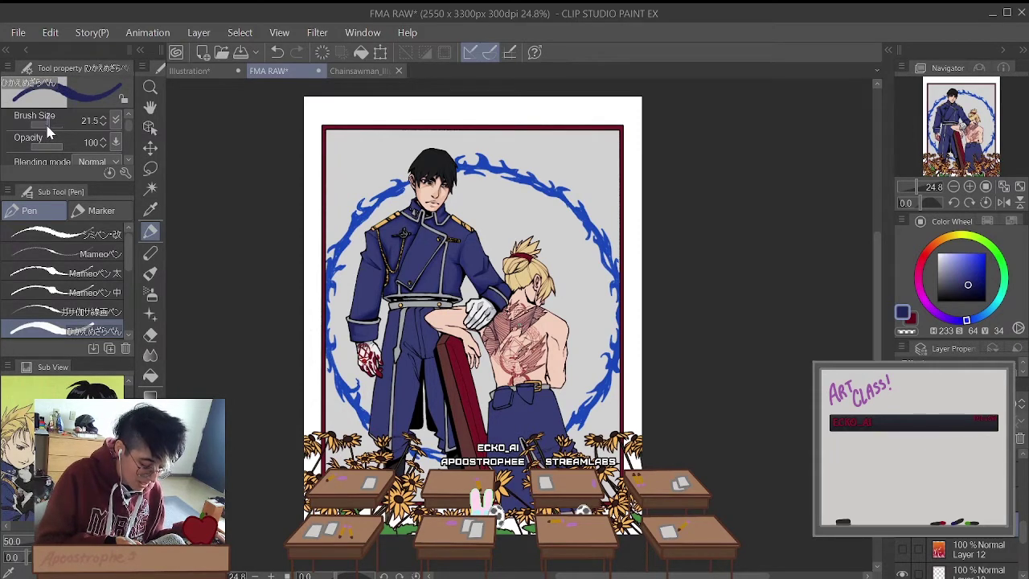
click(47, 125)
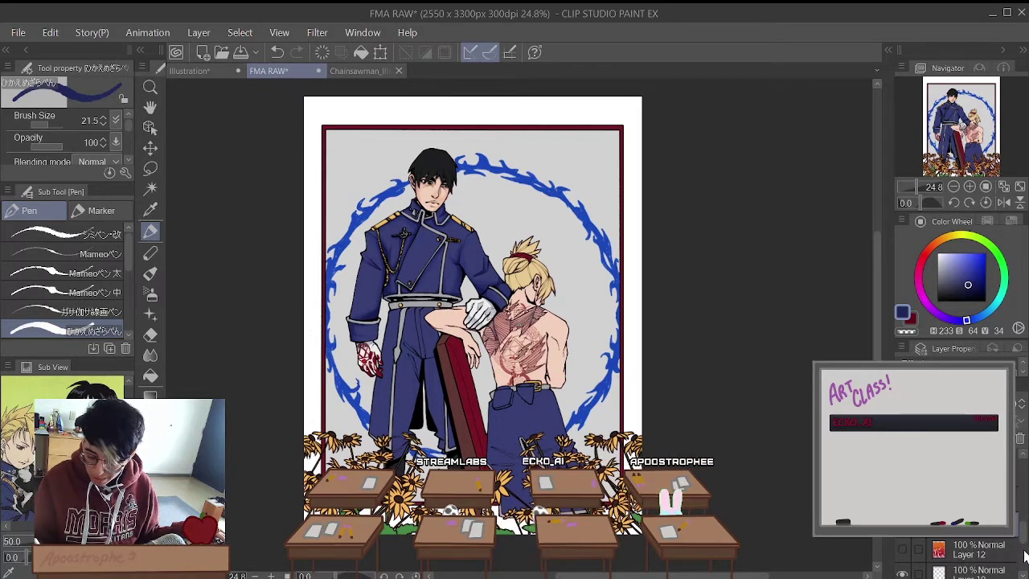
drag(1024, 551, 1023, 492)
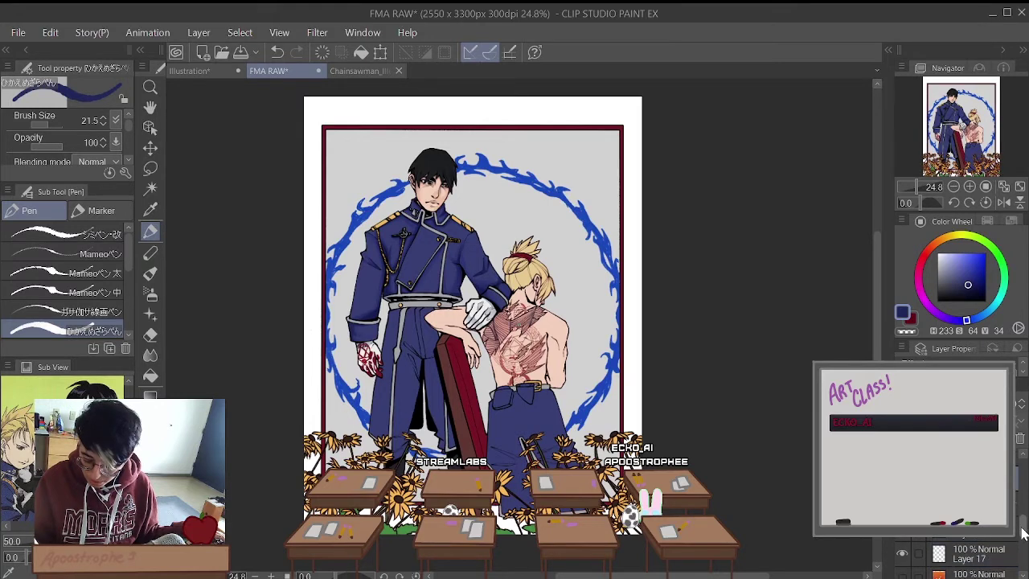
Step: Duplicate the artwork layer located above Layer 11 in the layer stack
drag(1023, 533, 1023, 489)
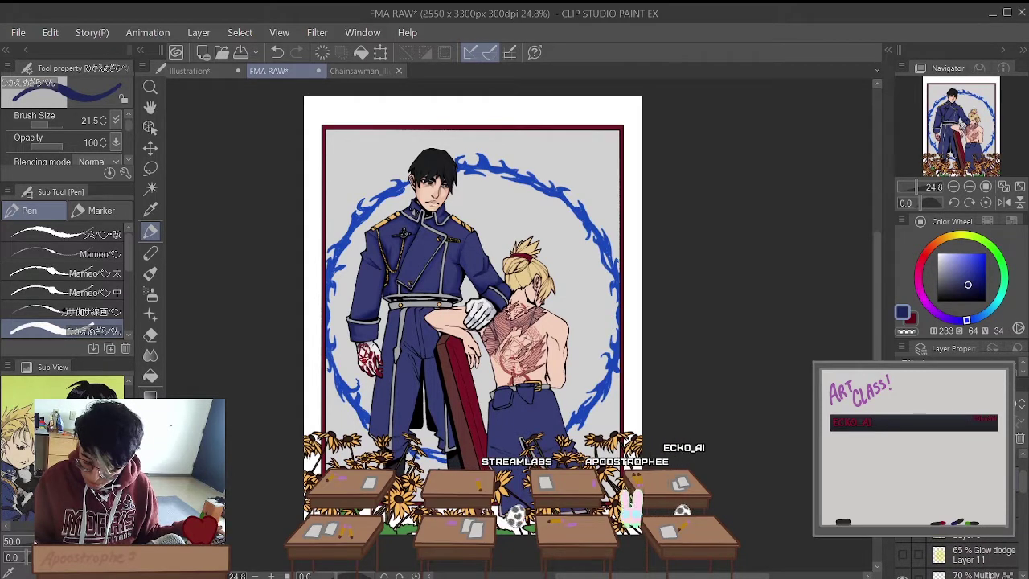
right_click(960, 474)
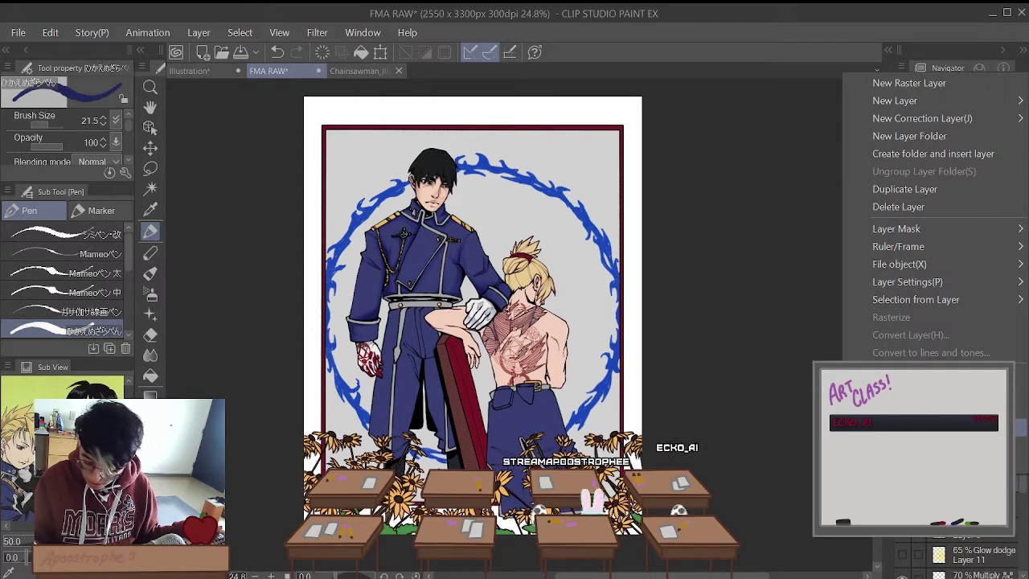
click(944, 193)
drag(1026, 534, 1026, 539)
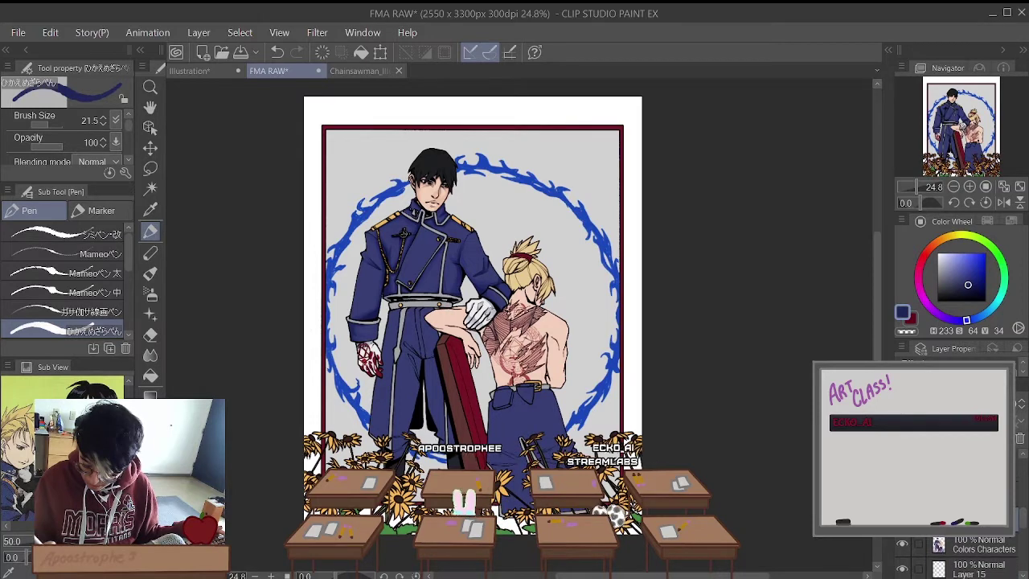
Step: Toggle the visibility of the layers between Colors Characters and Layer 17 to identify what each one contains
click(902, 520)
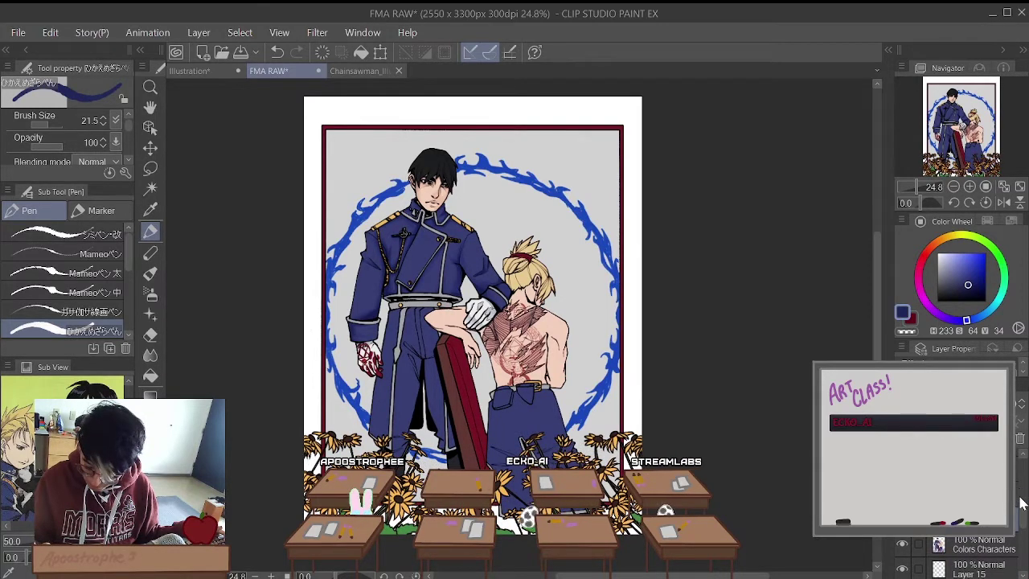
click(1020, 450)
click(519, 235)
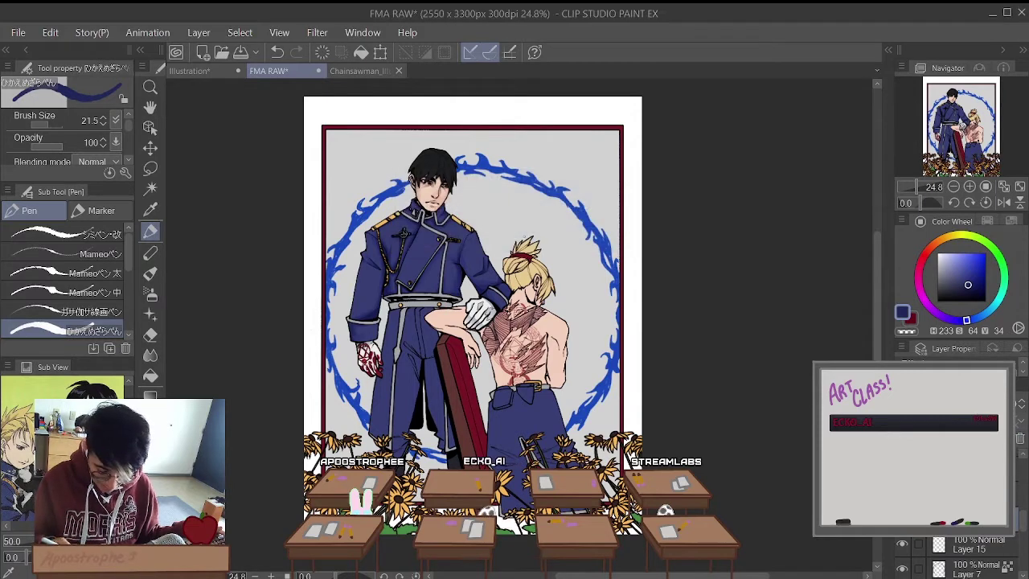
mouse_move(1023, 522)
mouse_down()
mouse_move(1026, 552)
mouse_move(1025, 533)
mouse_up()
click(902, 517)
click(902, 517)
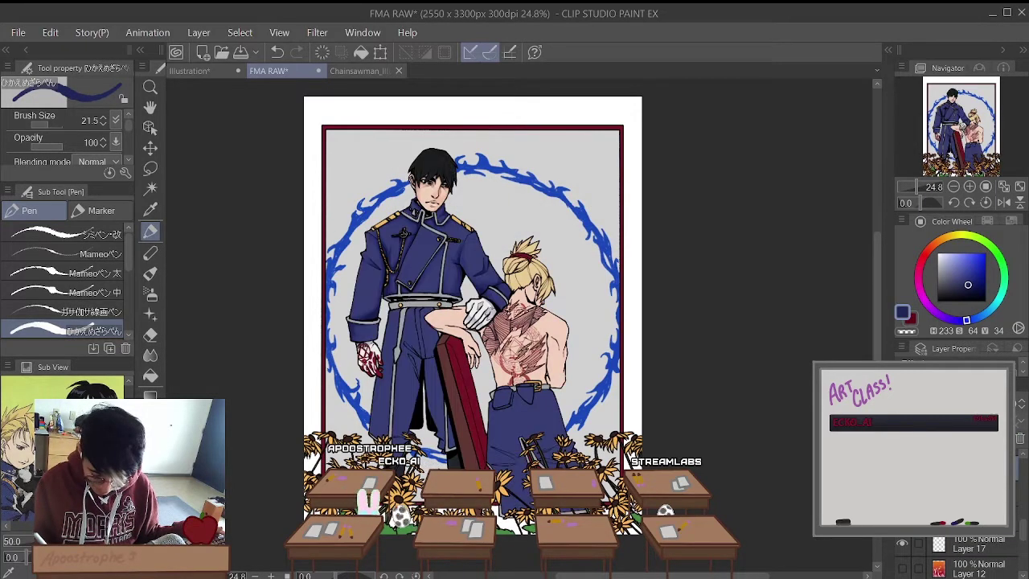
click(902, 517)
click(903, 517)
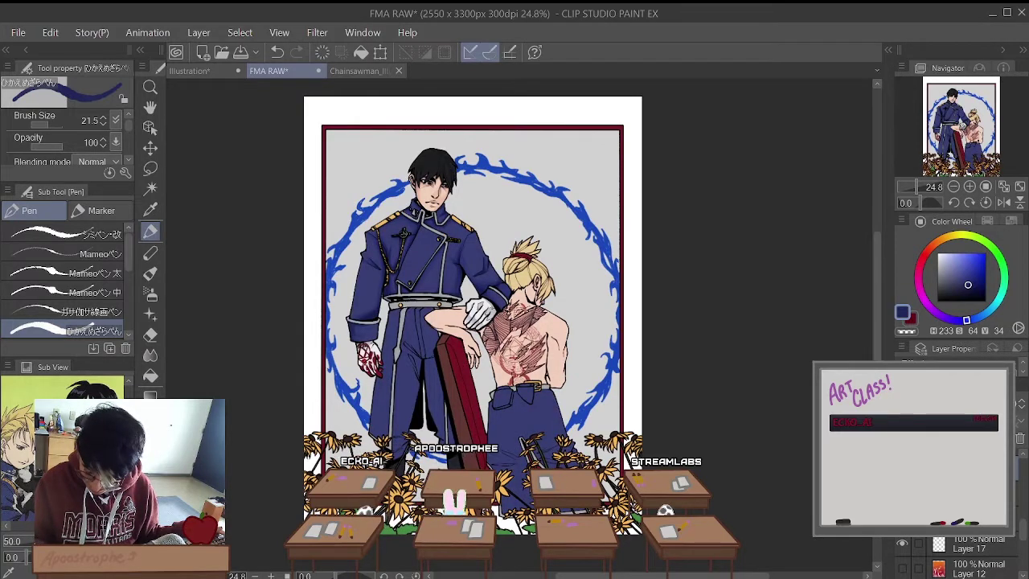
Step: Duplicate the Colors Characters layer and delete a surplus layer from the stack
right_click(971, 518)
click(929, 185)
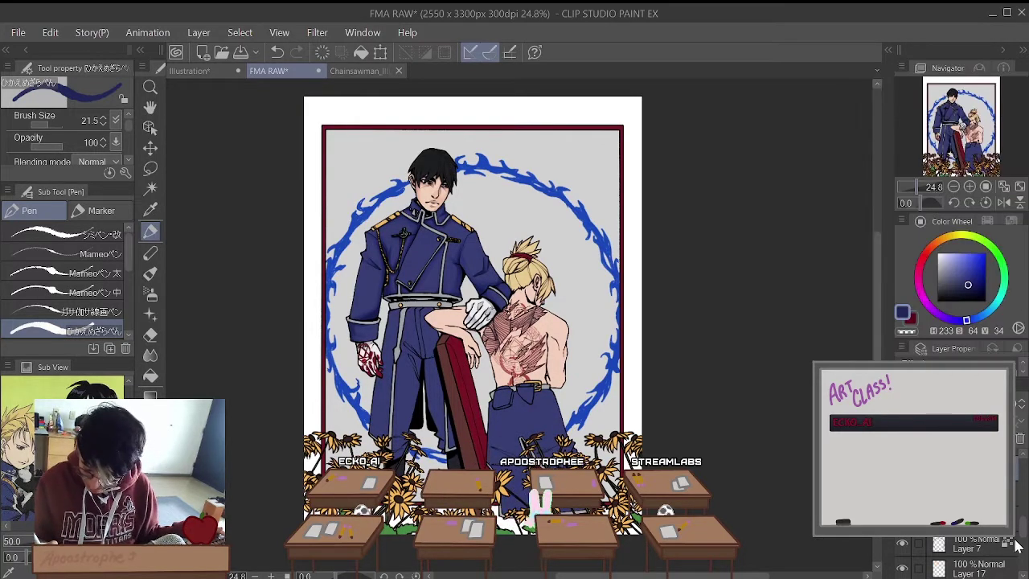
drag(1024, 538, 1025, 513)
scroll(1023, 505, up, 2)
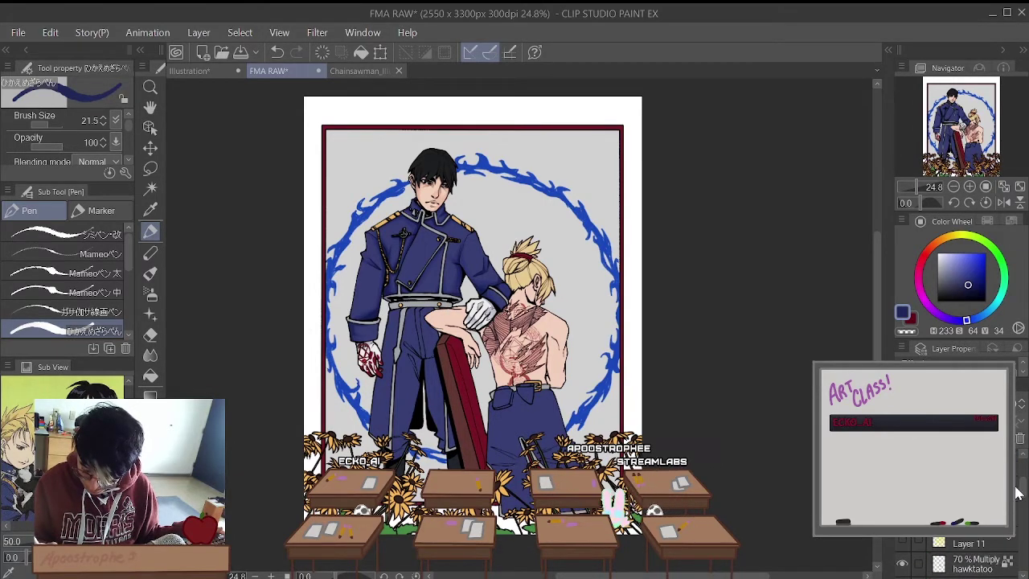
right_click(968, 563)
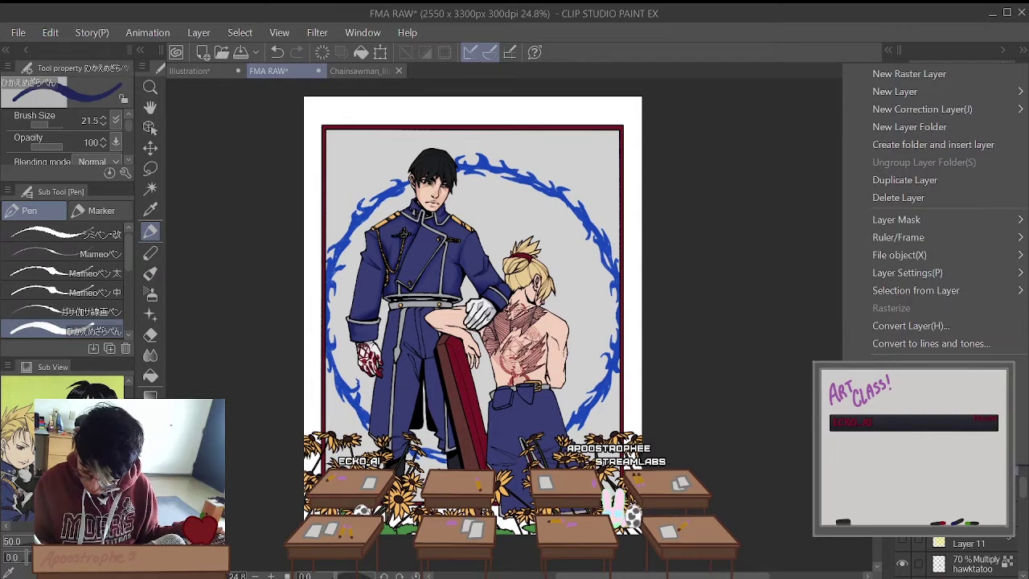
click(941, 197)
drag(983, 543, 985, 556)
scroll(985, 555, down, 3)
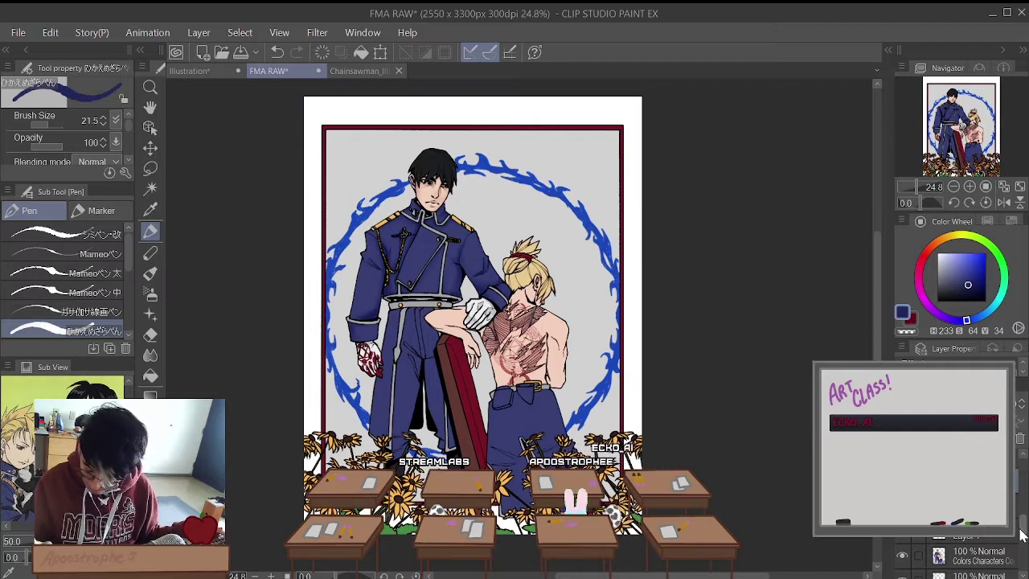
Step: Merge Layer 7 down into Colors Characters Copy, comparing the merge by undoing and redoing it
drag(1024, 544, 1024, 544)
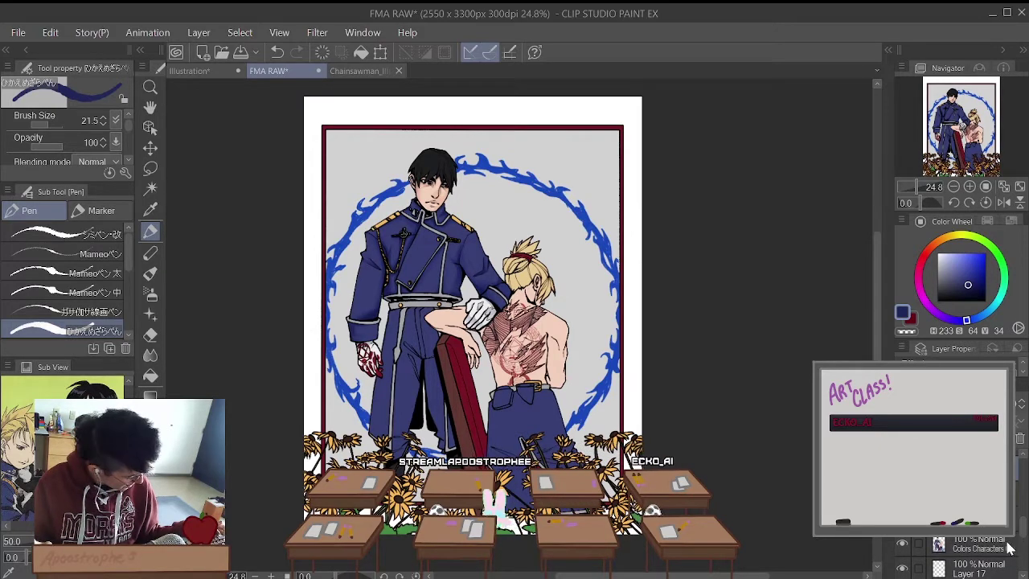
scroll(1011, 545, up, 2)
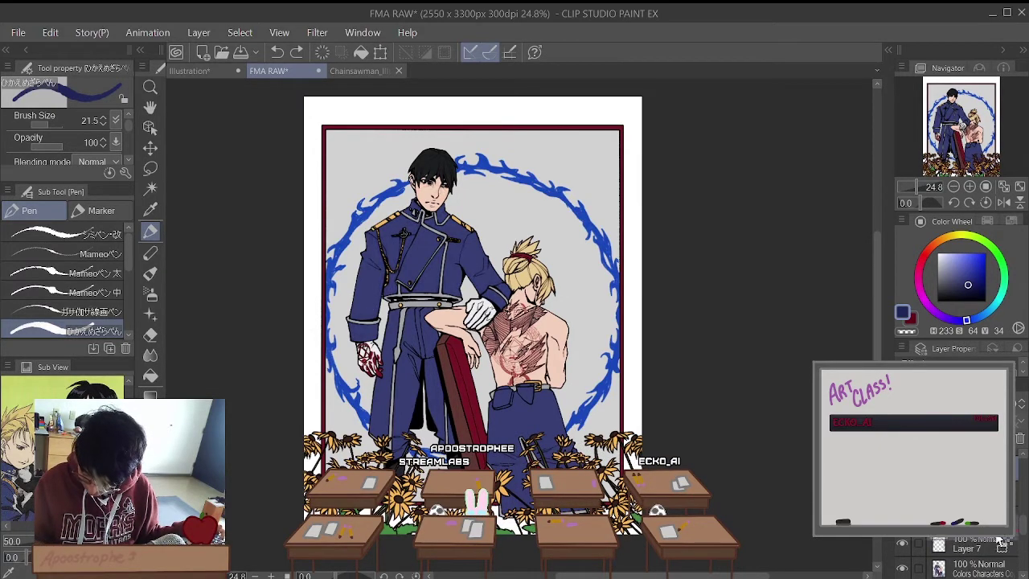
scroll(1001, 545, up, 3)
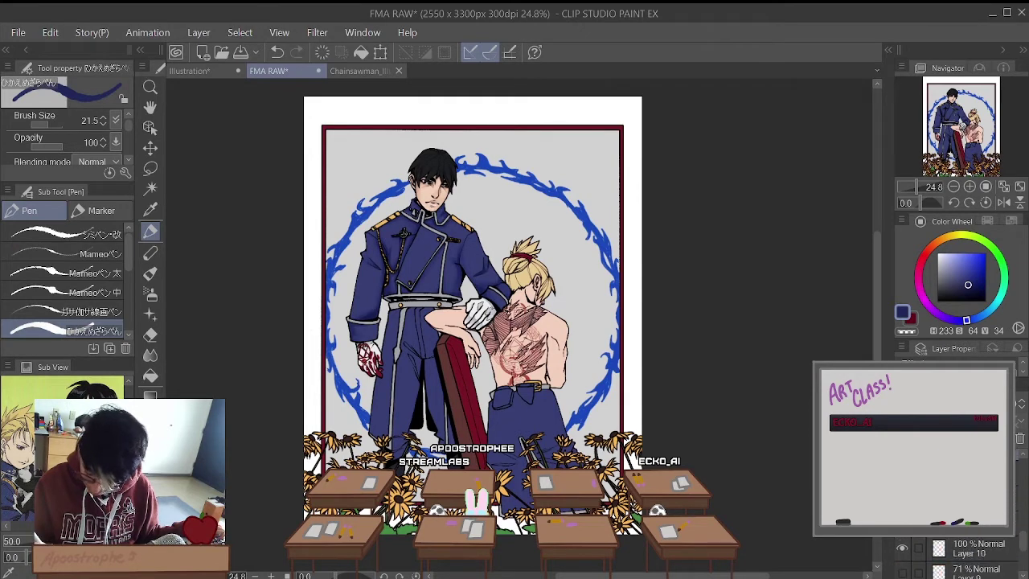
scroll(965, 554, down, 1)
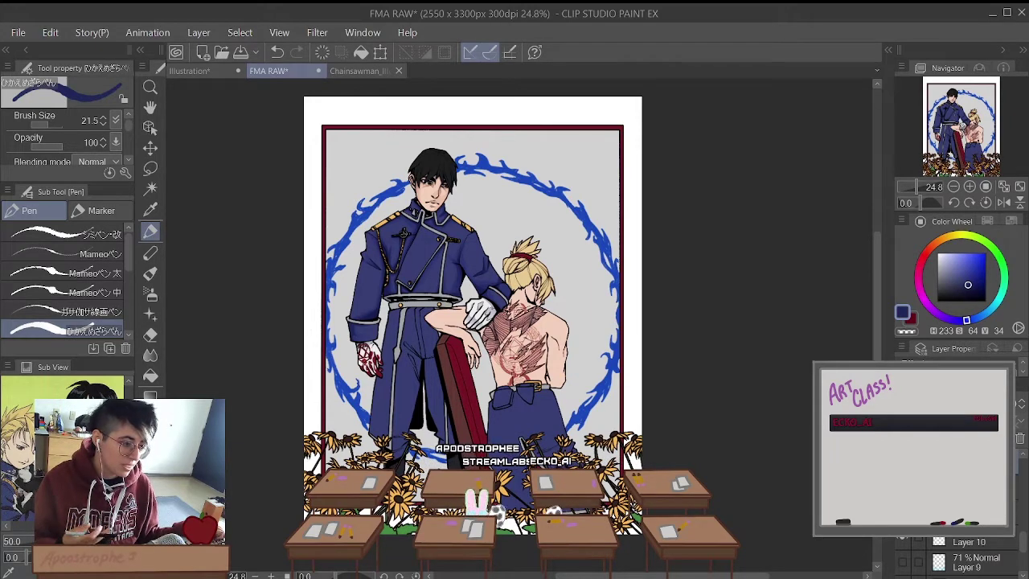
mouse_move(1024, 544)
mouse_down()
mouse_move(1024, 474)
mouse_move(1025, 497)
mouse_up()
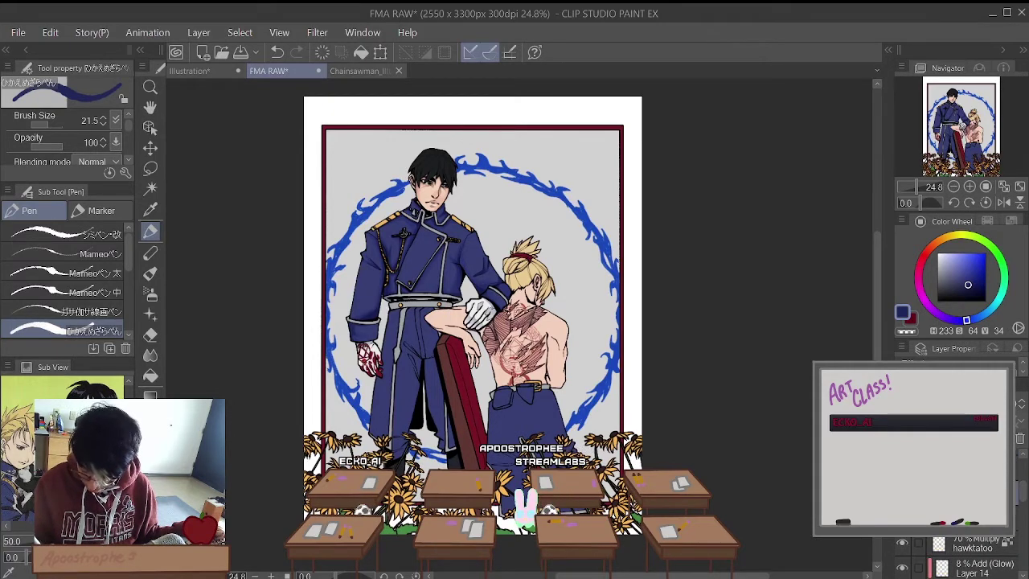
right_click(1025, 497)
click(942, 214)
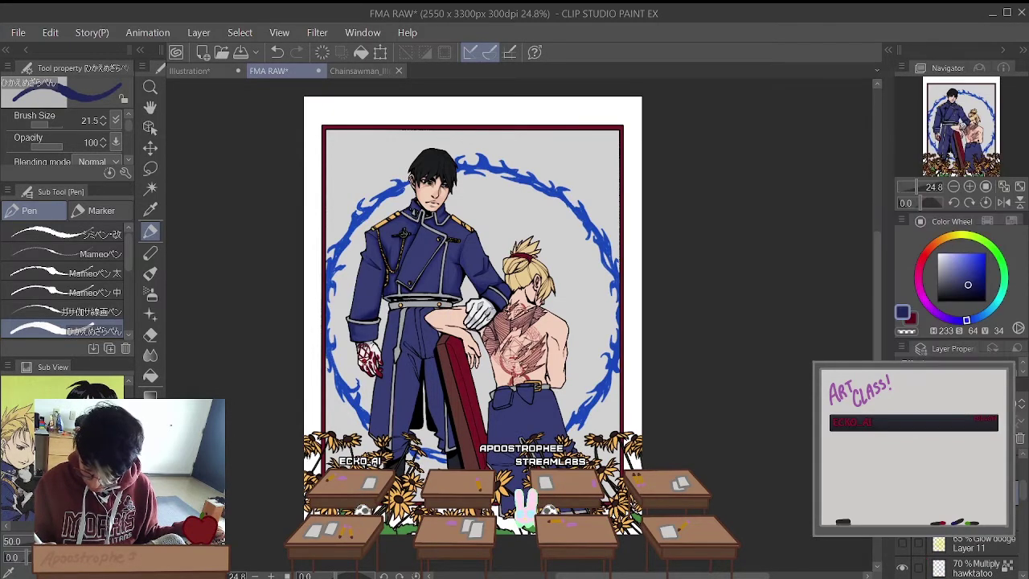
drag(1019, 499, 987, 507)
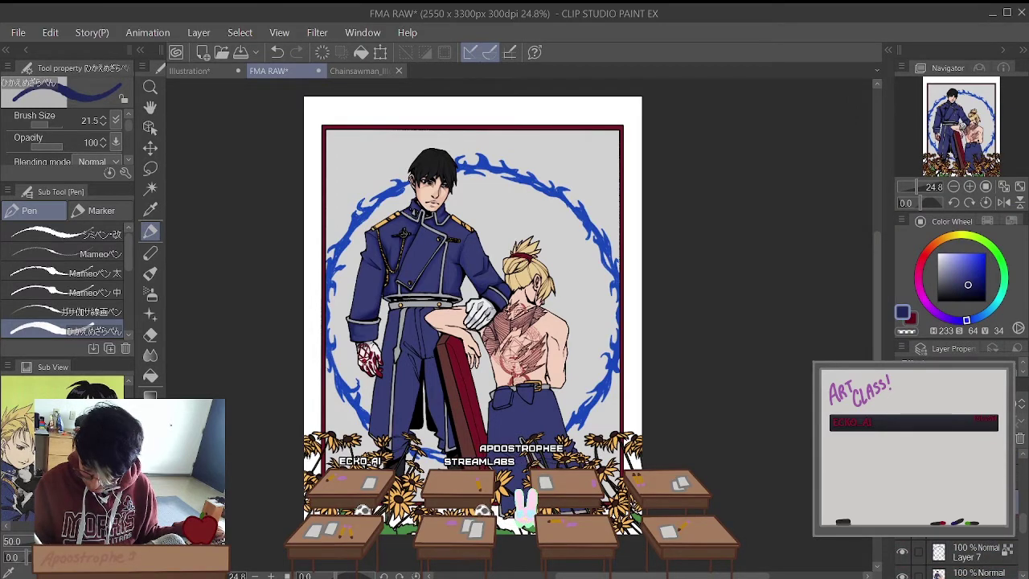
key(ctrl+e)
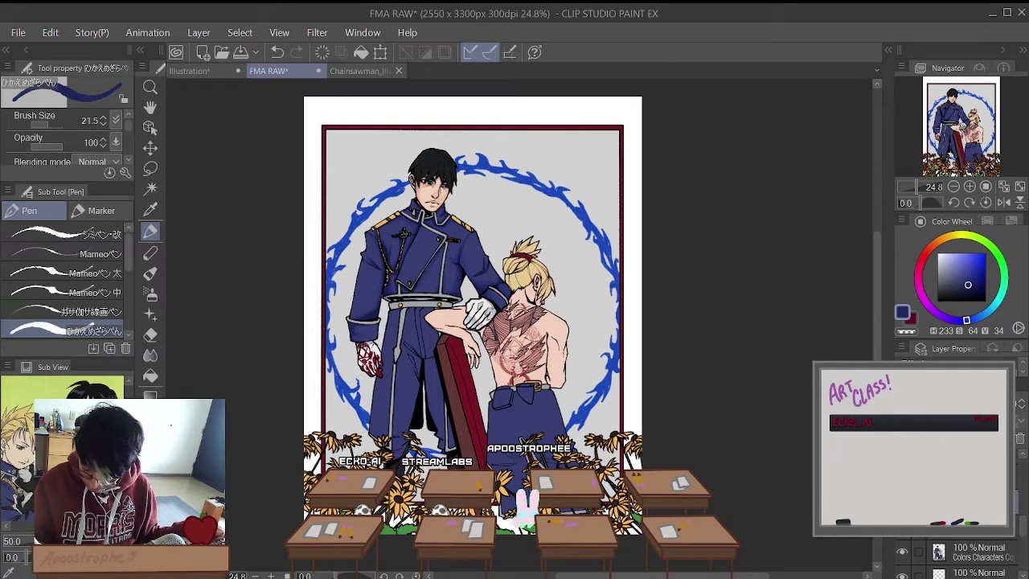
key(ctrl+z)
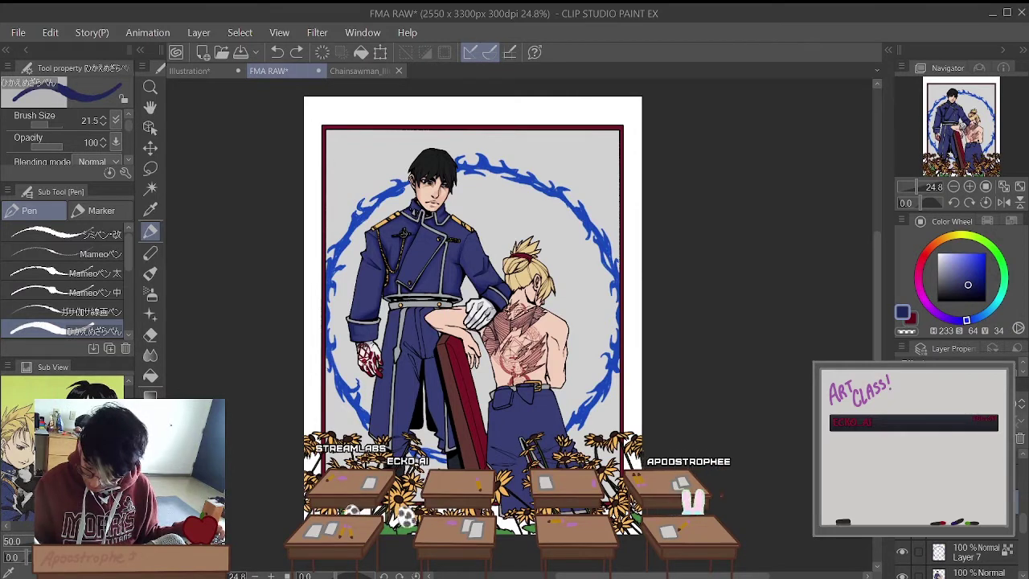
key(ctrl+y)
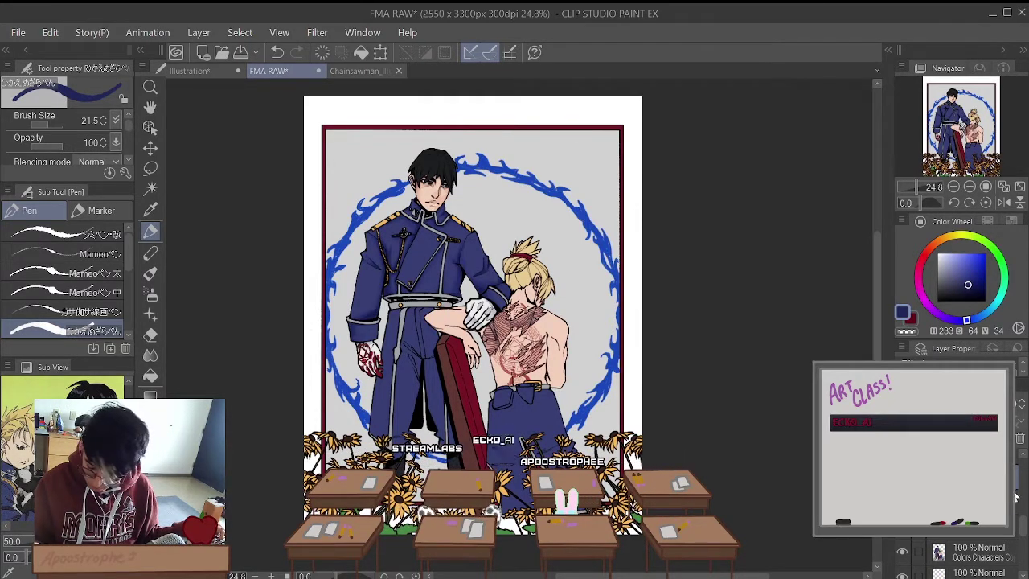
key(ctrl+z)
key(ctrl+y)
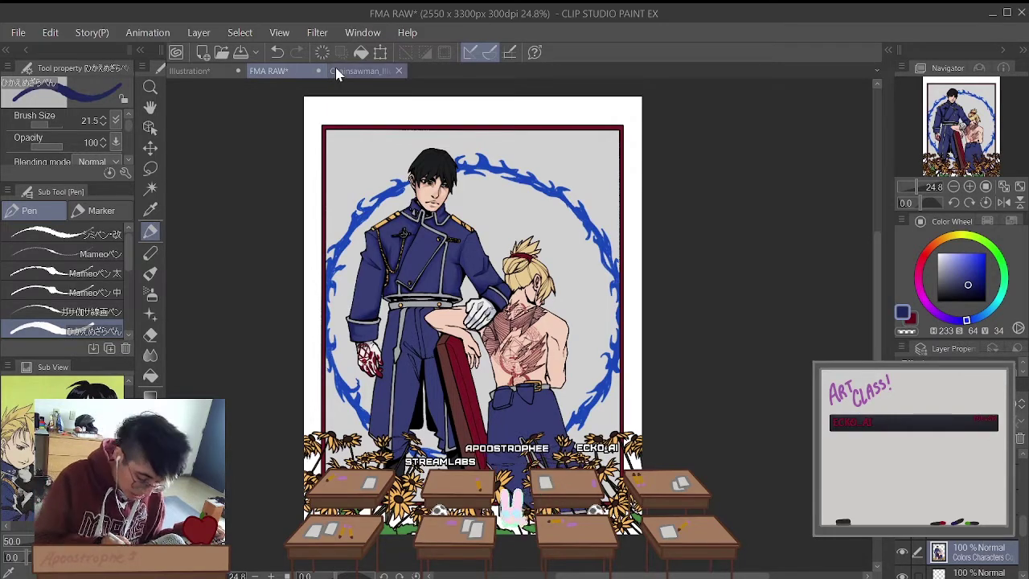
Step: Scale Colors Characters Copy down slightly and offset it behind the original figures
click(151, 150)
drag(445, 374, 553, 348)
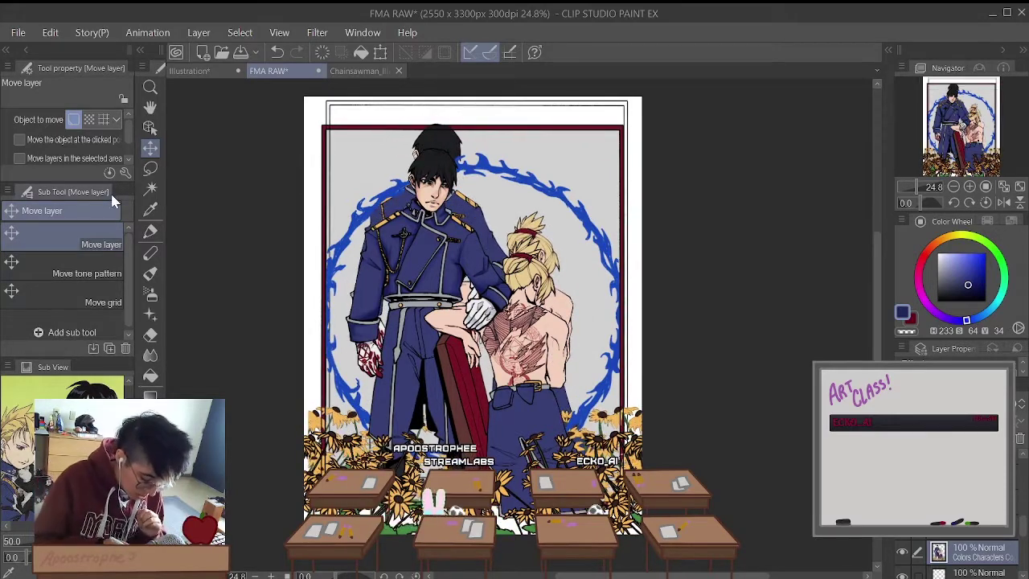
drag(447, 262, 435, 271)
click(379, 53)
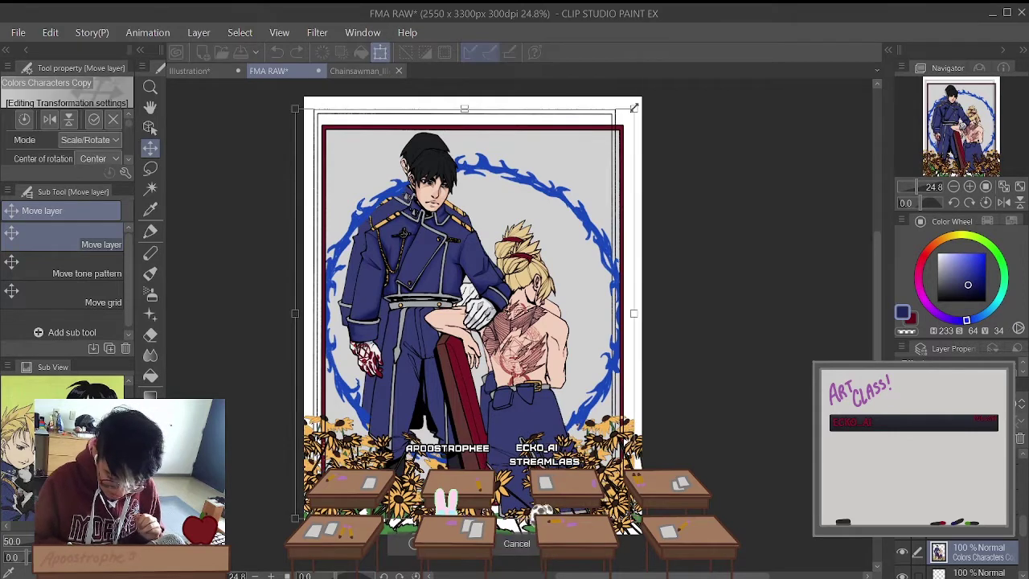
drag(634, 107, 607, 137)
drag(549, 224, 580, 210)
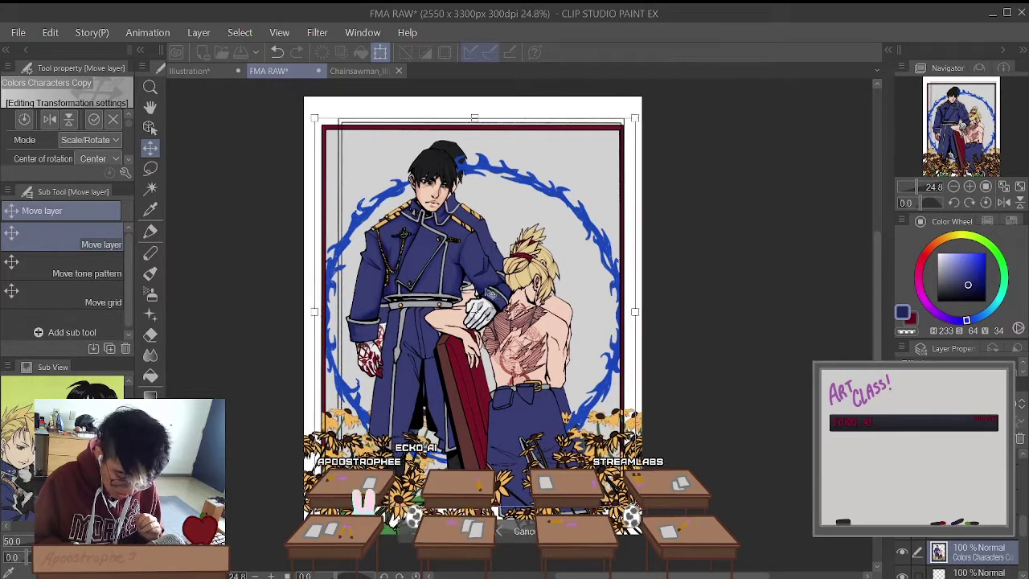
drag(490, 293, 486, 296)
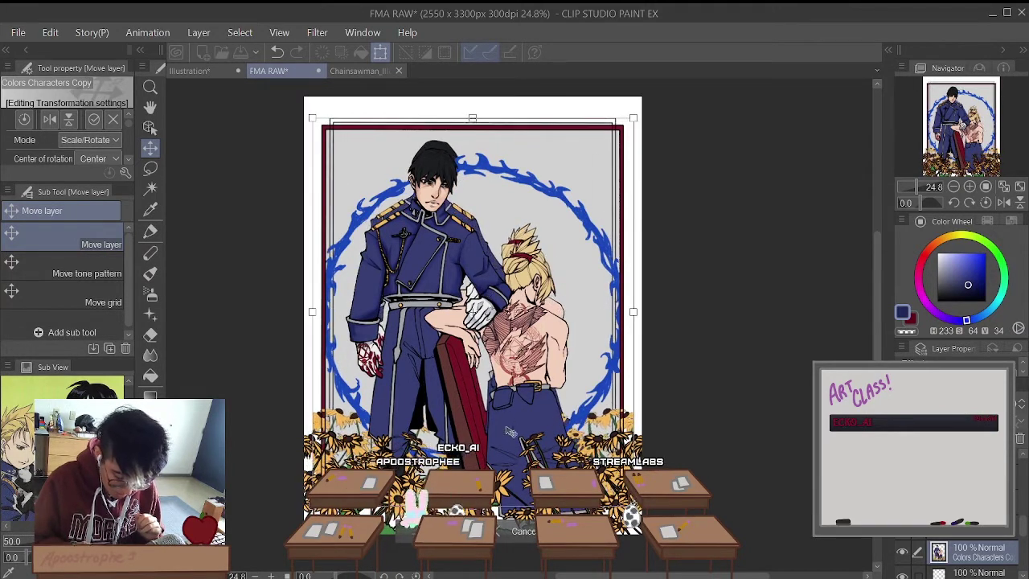
Step: Switch the transformation to Free Transform, skew the figure copy sideways, shift it slightly down, and apply it
click(97, 142)
click(88, 202)
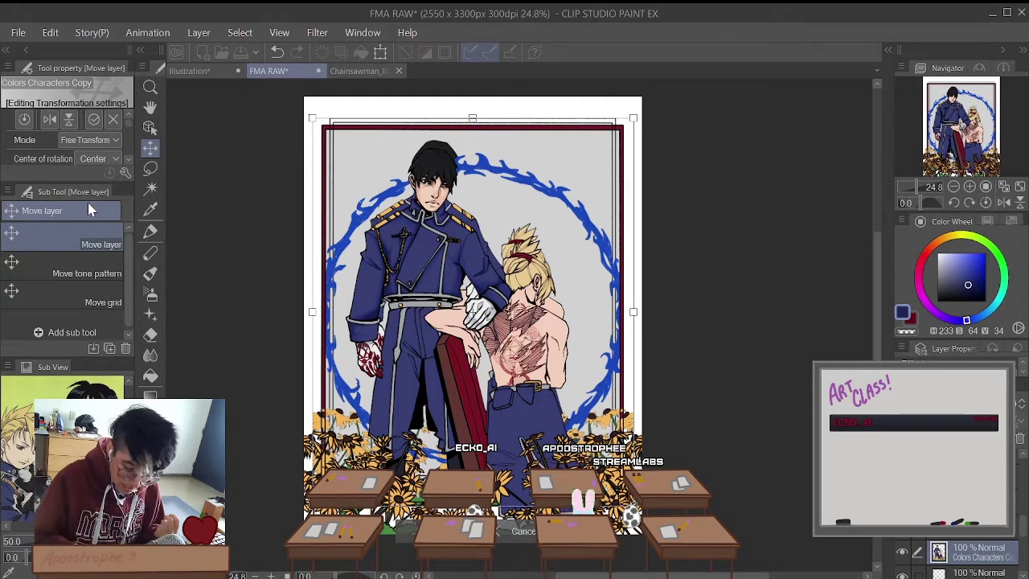
drag(472, 119, 474, 111)
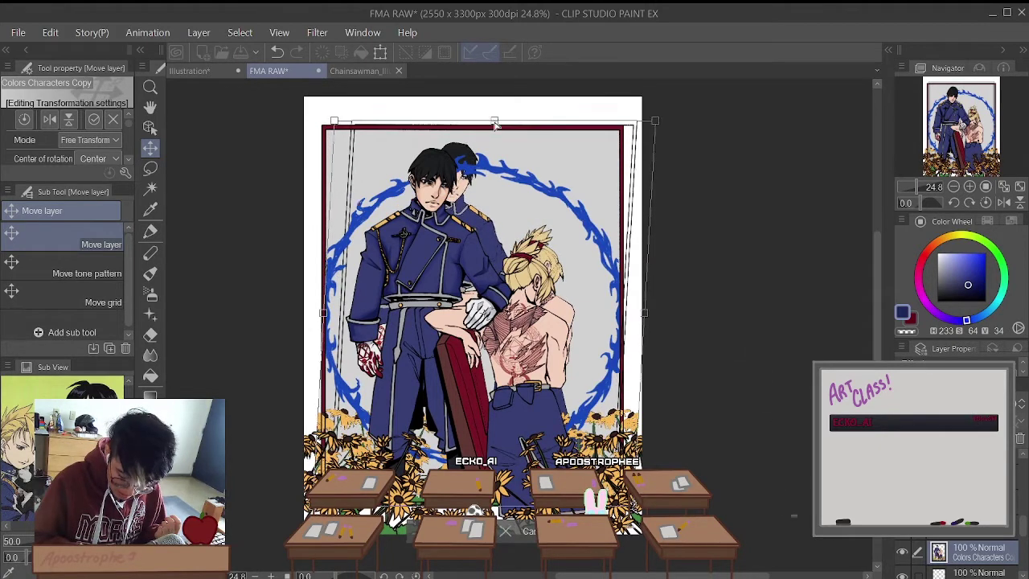
mouse_move(493, 132)
mouse_down()
mouse_move(517, 140)
mouse_move(502, 128)
mouse_move(500, 141)
mouse_up()
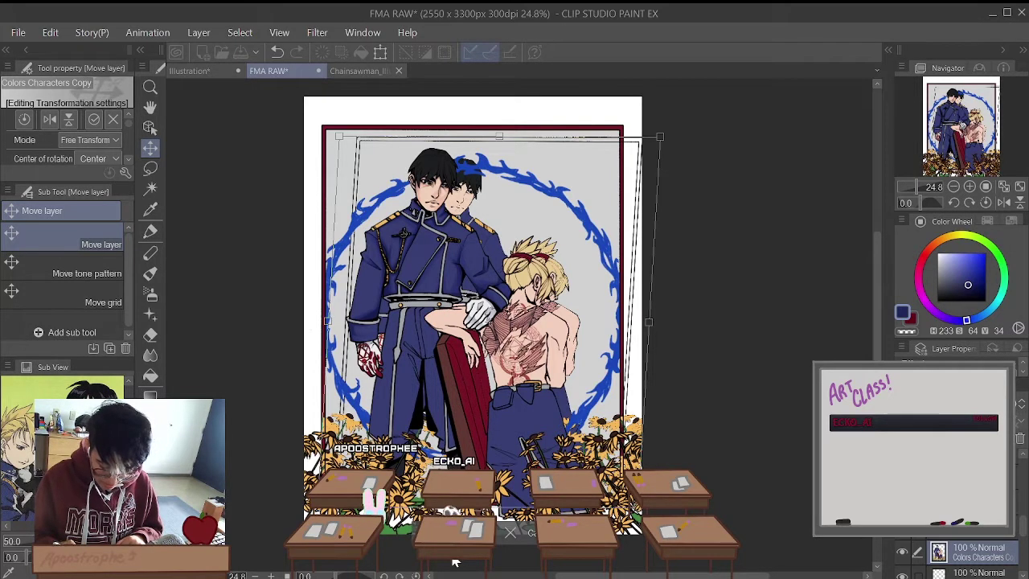
key(Return)
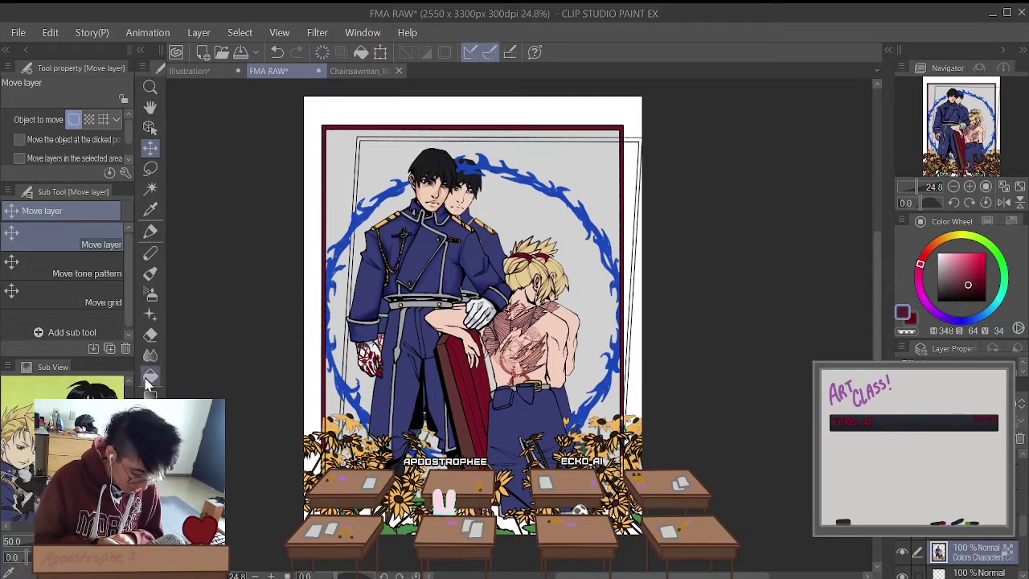
Step: Try painting the figure copy dark red with the Milli pen marker, and undo the paint
click(150, 231)
click(102, 211)
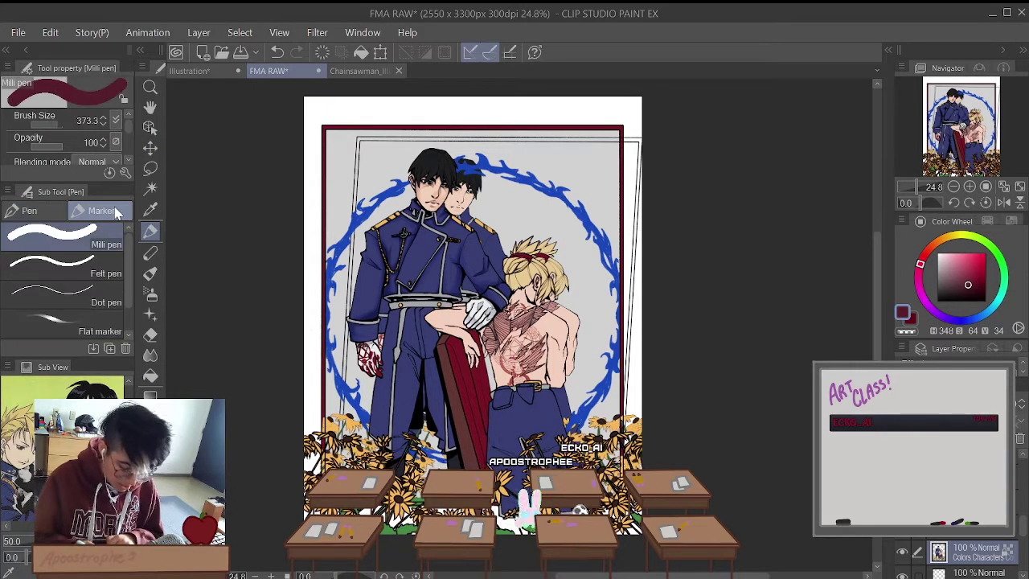
mouse_move(545, 313)
mouse_down()
mouse_move(545, 280)
mouse_move(476, 246)
mouse_up()
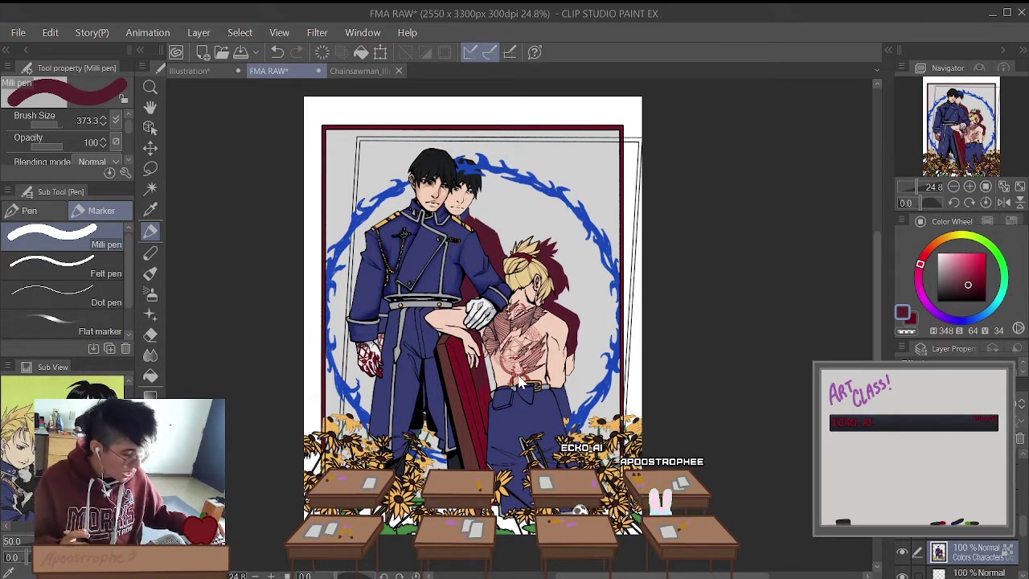
key(ctrl+z)
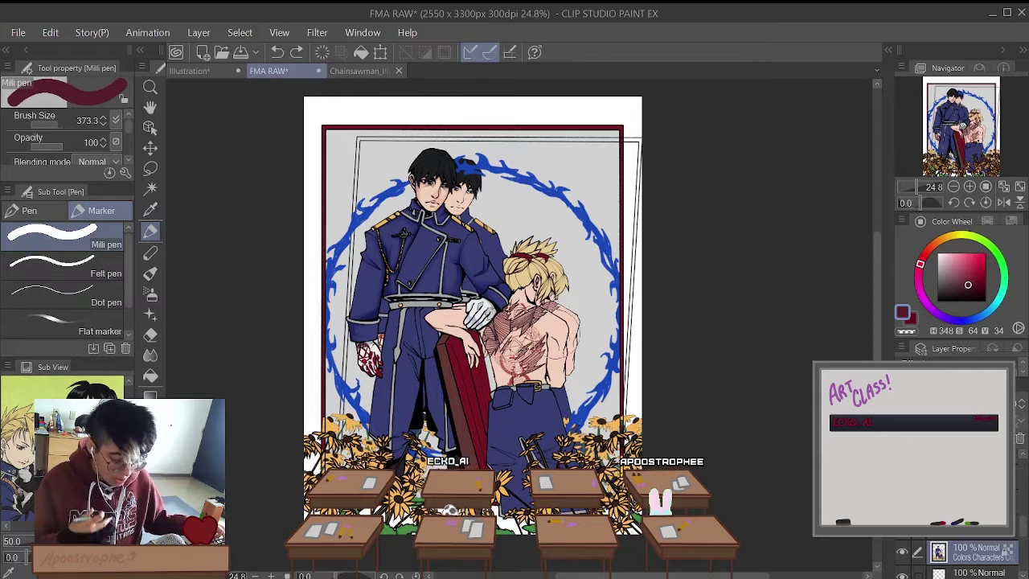
Step: Try a Gaussian blur of strength 88.56 on the figure copy with the preview on, and cancel it
click(317, 32)
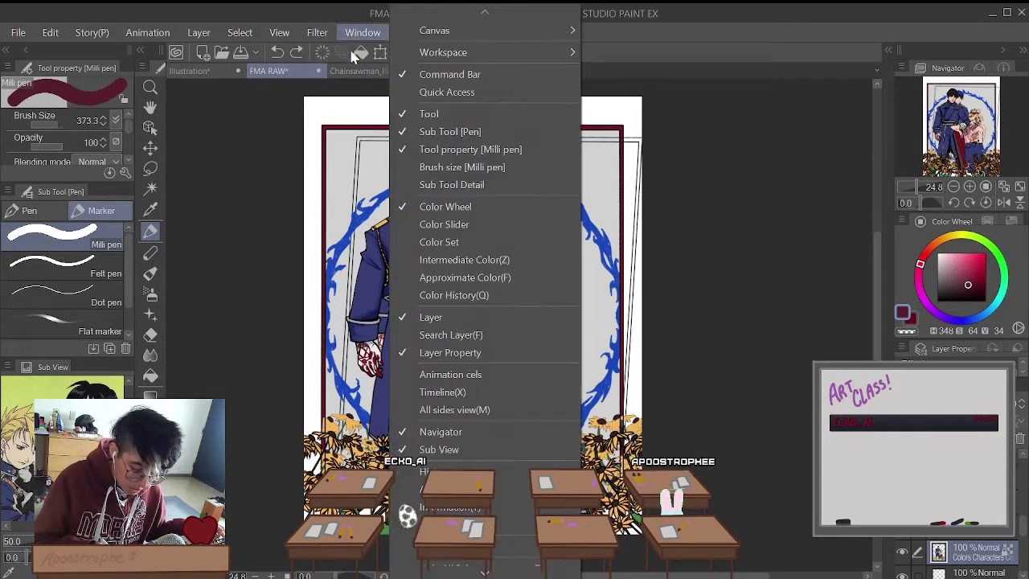
mouse_move(341, 53)
click(469, 89)
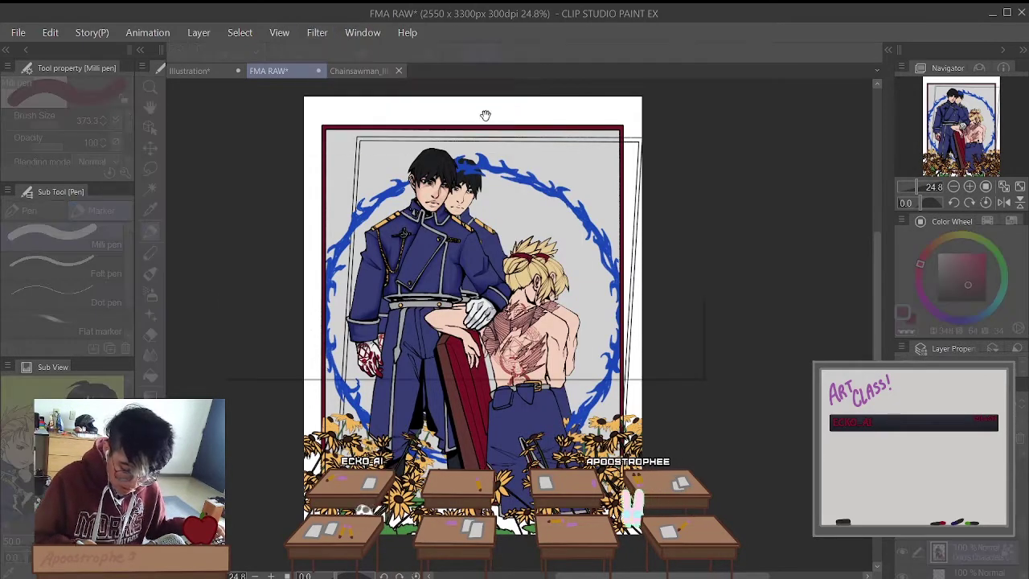
click(425, 354)
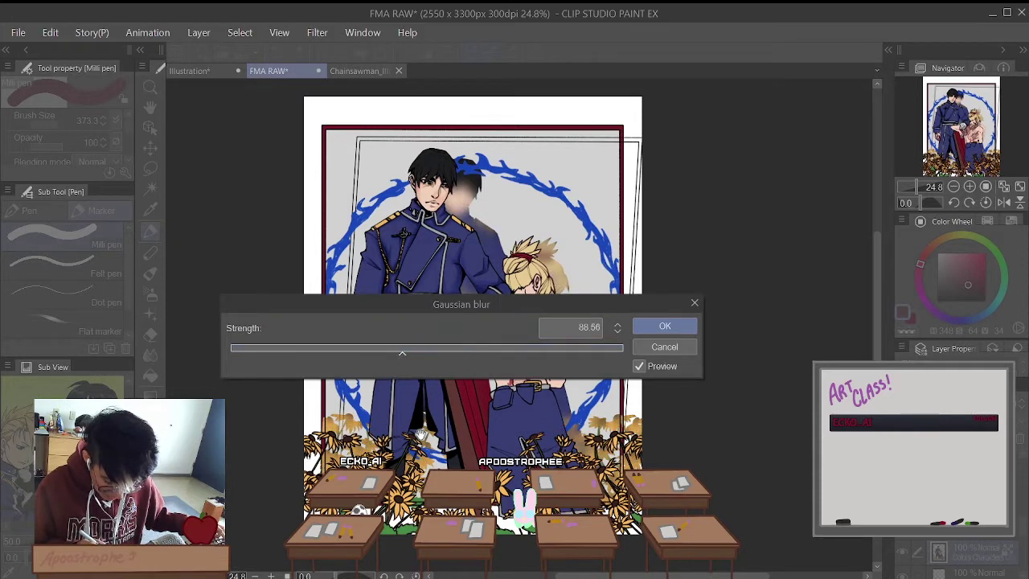
click(664, 346)
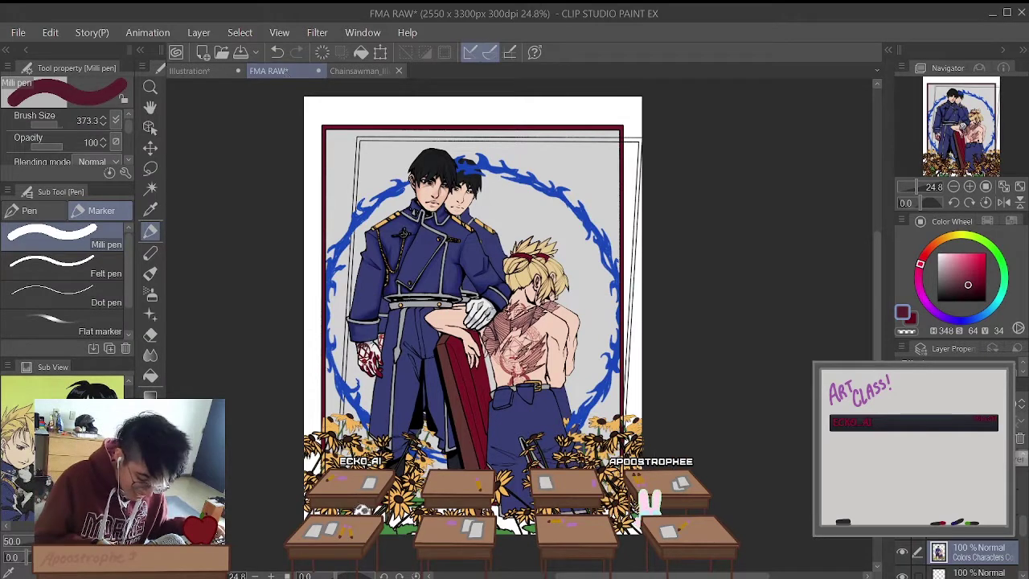
Step: Preview a Gaussian blur of strength 83.69 on the figure copy, moving the dialog clear of the figures, and cancel it
click(322, 32)
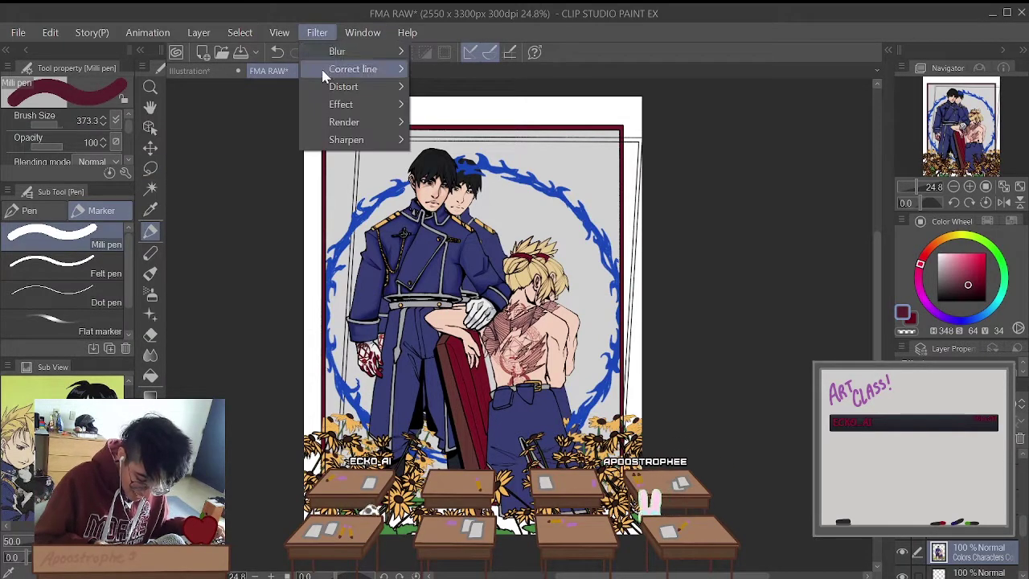
mouse_move(402, 51)
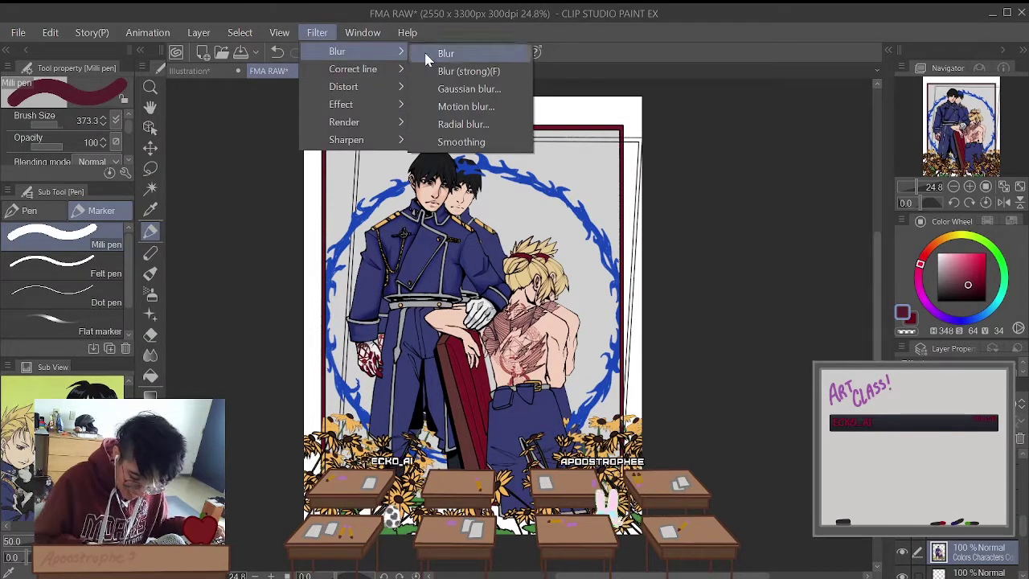
click(482, 89)
click(392, 350)
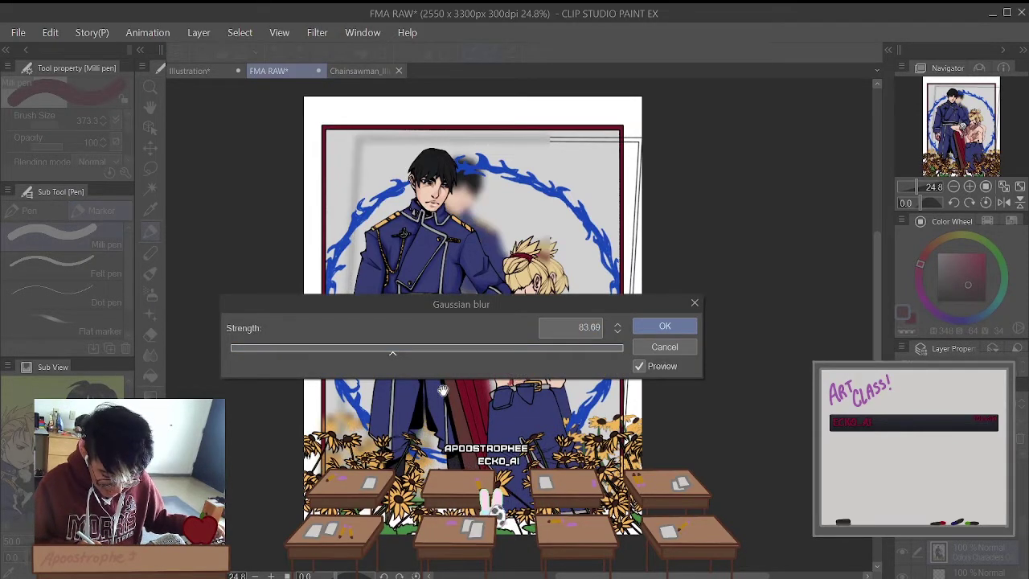
drag(485, 316, 662, 544)
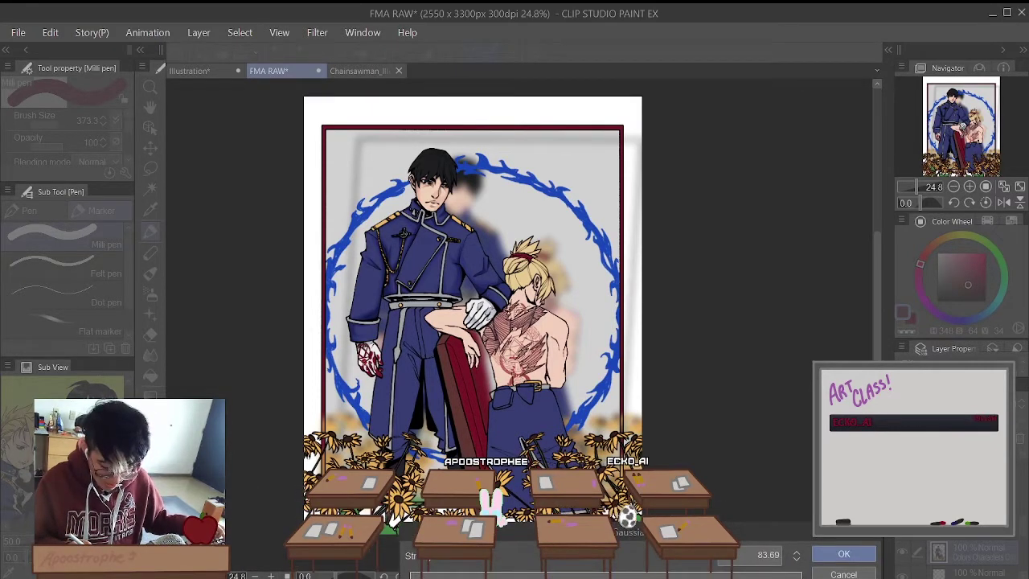
drag(540, 545, 510, 416)
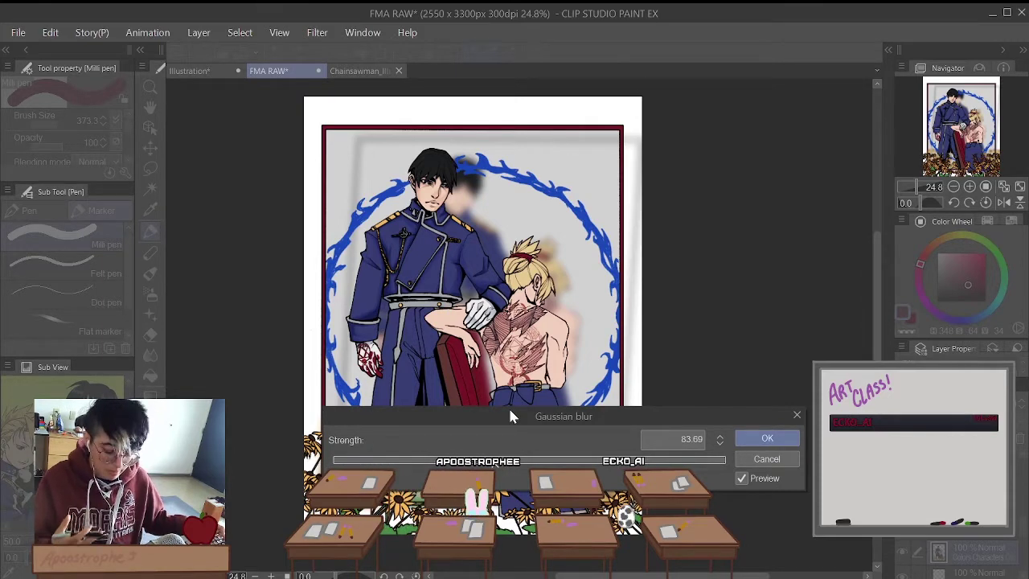
click(741, 459)
Step: Paint the figure copy behind the characters solid dark red with the Milli pen, undoing the first attempt
mouse_move(529, 267)
mouse_down()
mouse_move(539, 230)
mouse_move(552, 344)
mouse_up()
key(ctrl+z)
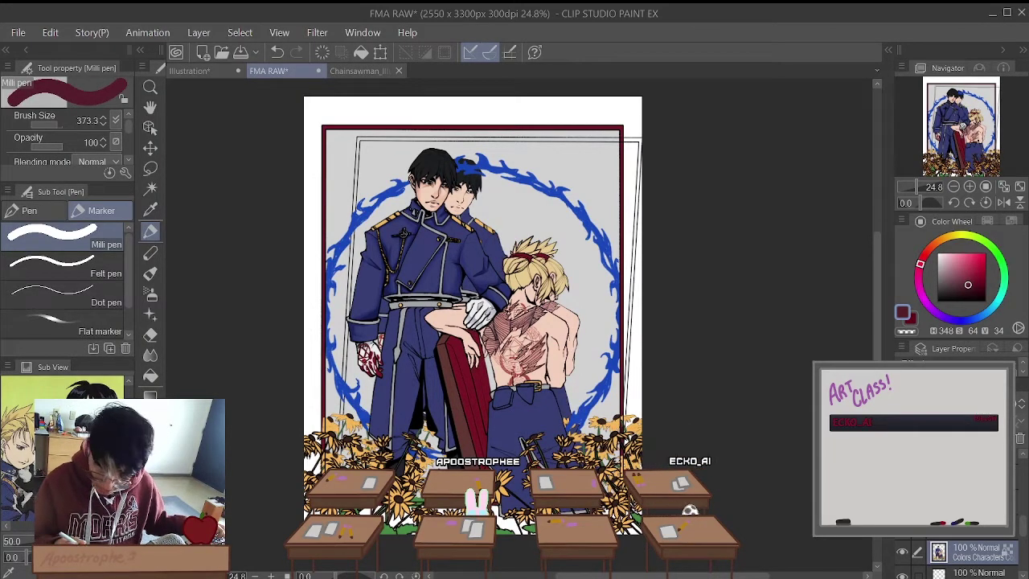
mouse_move(502, 440)
mouse_down()
mouse_move(546, 258)
mouse_move(470, 229)
mouse_move(530, 169)
mouse_up()
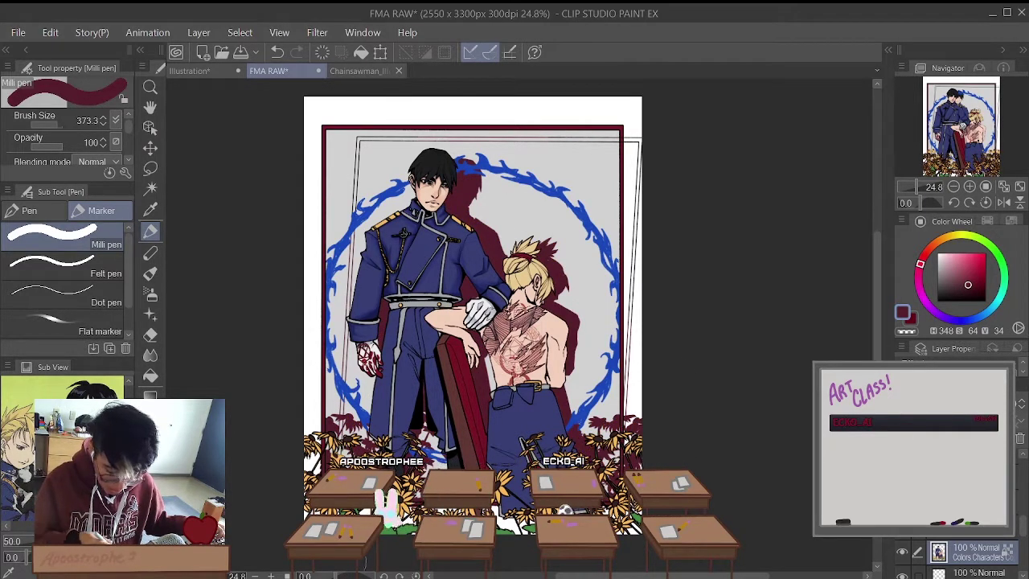
Step: Try a Gaussian blur of strength 100.73 on the dark red figure copy, and cancel it
mouse_move(407, 576)
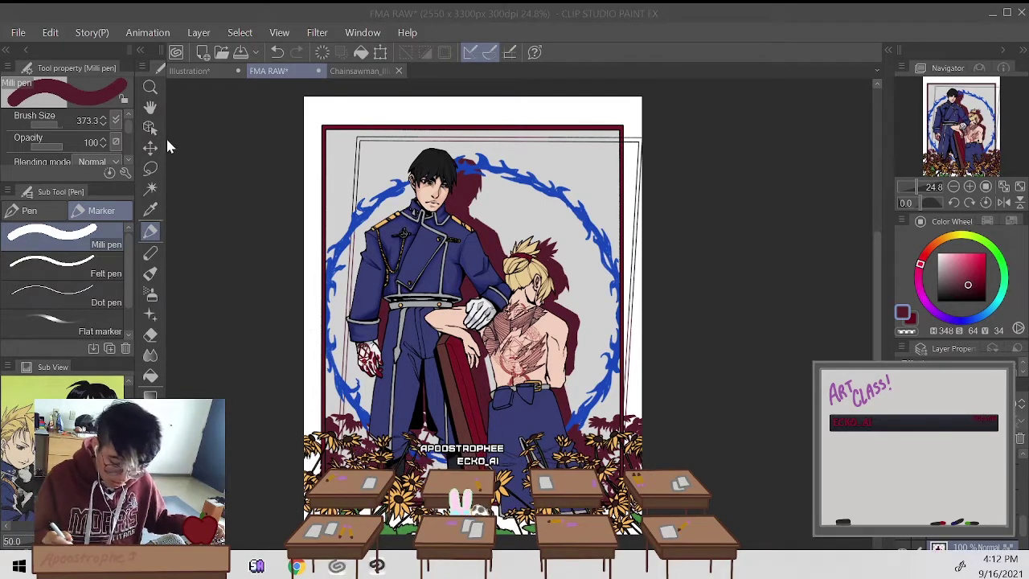
click(320, 32)
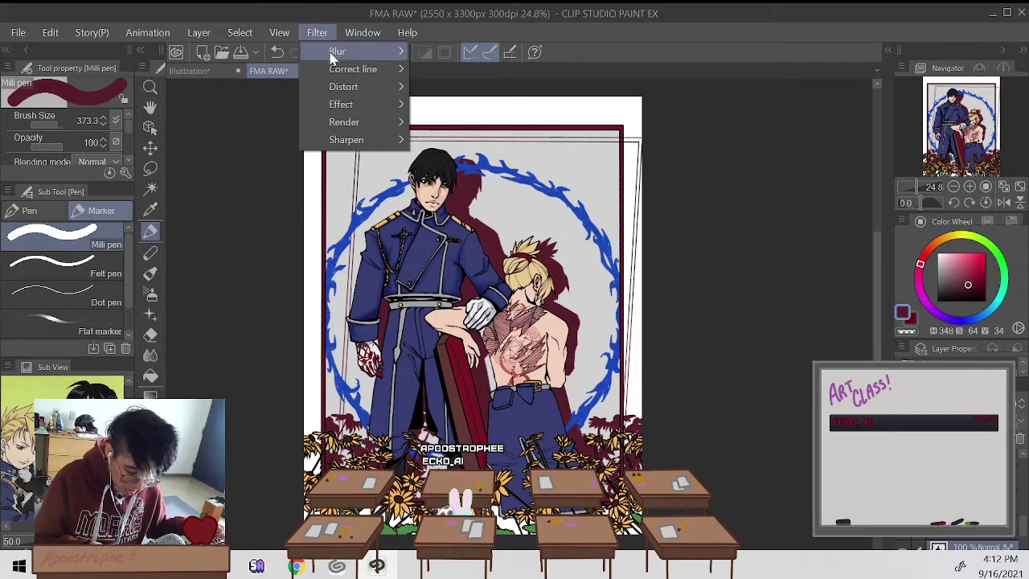
mouse_move(353, 53)
click(484, 85)
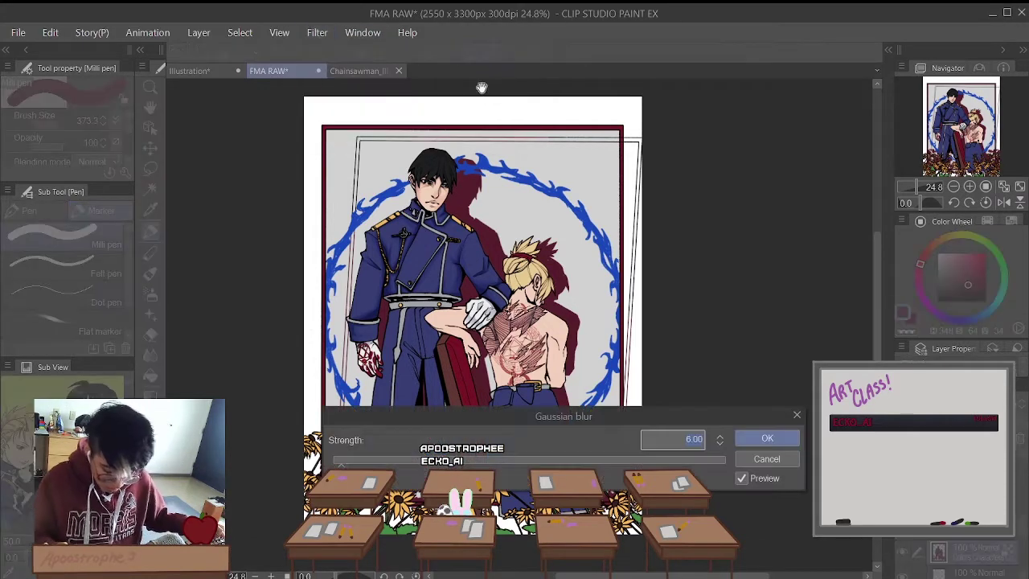
click(529, 465)
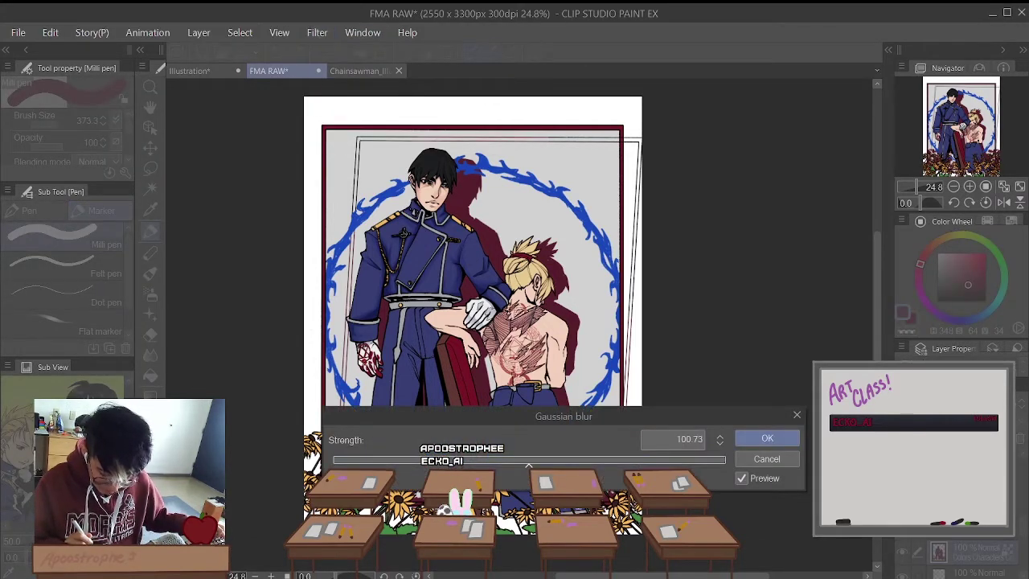
click(767, 459)
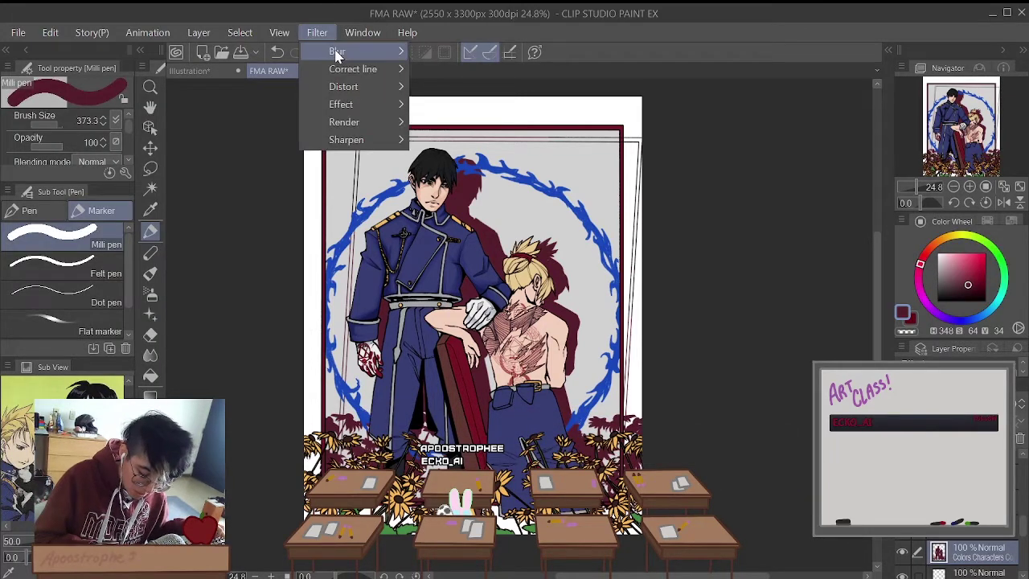
Step: Preview a Gaussian blur of strength 97.75 on the dark red figure copy as a soft shadow, and cancel it
mouse_move(362, 51)
click(493, 86)
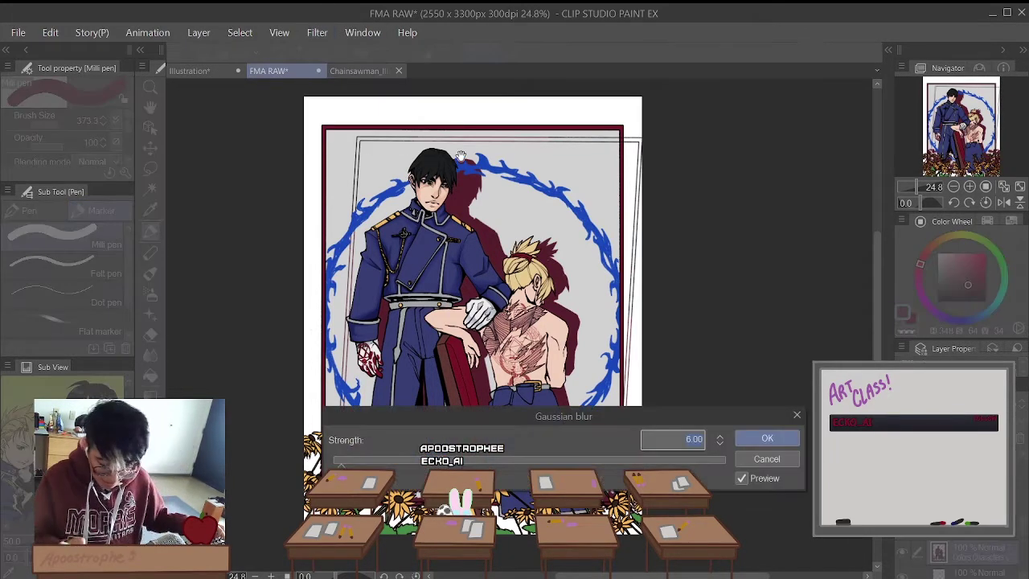
click(523, 460)
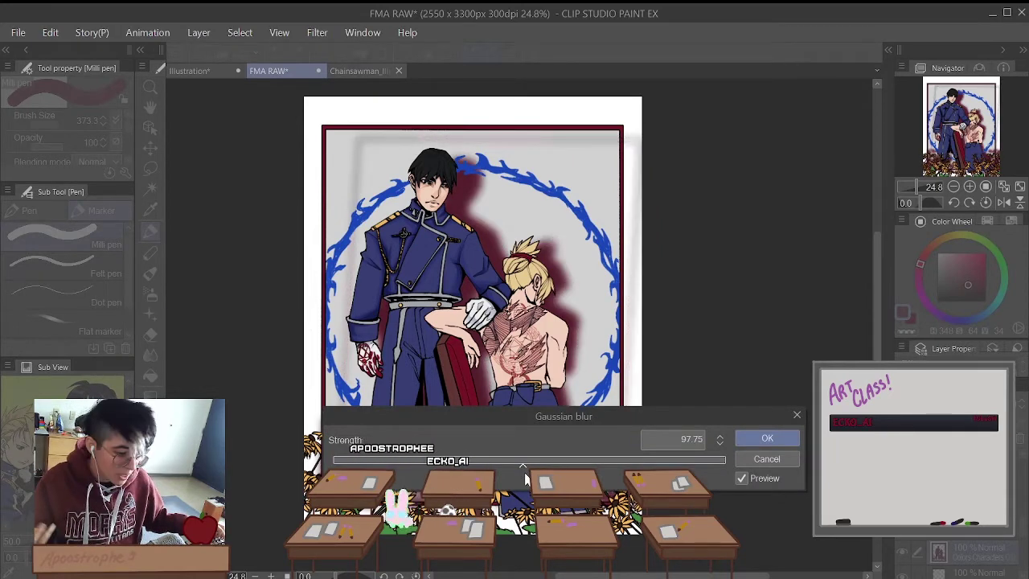
drag(616, 414, 552, 296)
click(696, 334)
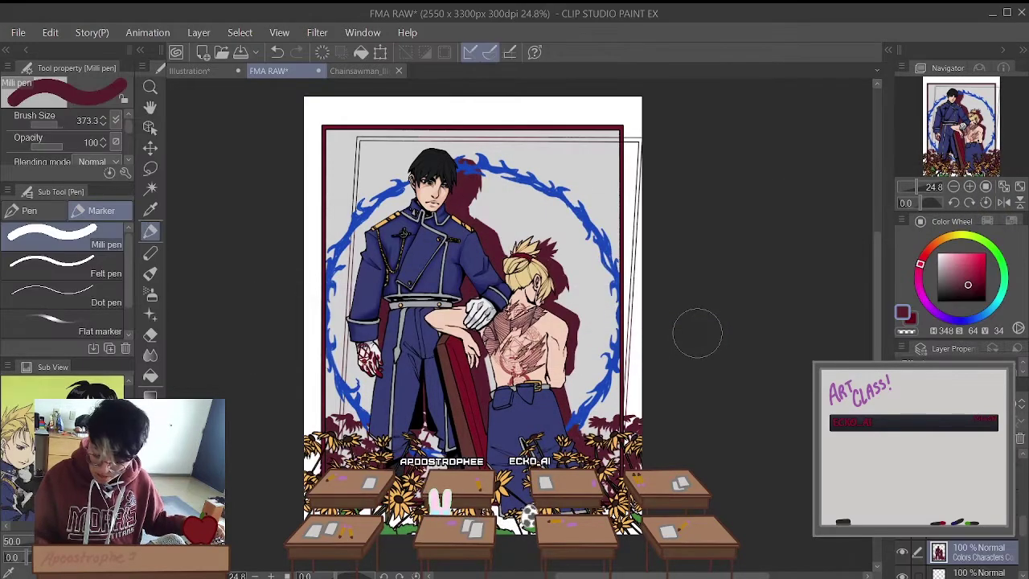
Step: Delete the Colors Characters Copy layer holding the dark red figure copy
click(1020, 442)
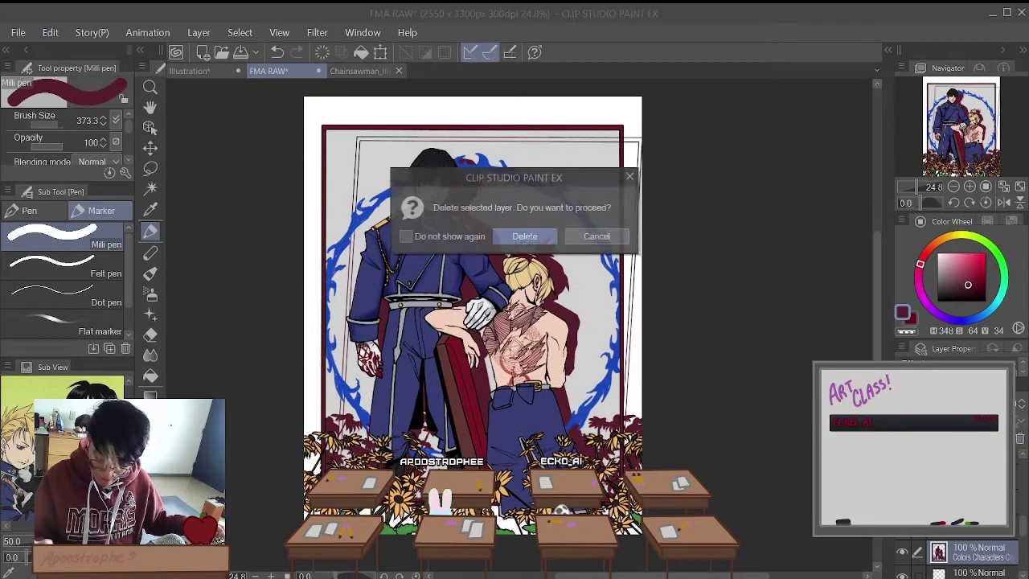
click(523, 234)
scroll(422, 284, down, 5)
scroll(414, 281, up, 7)
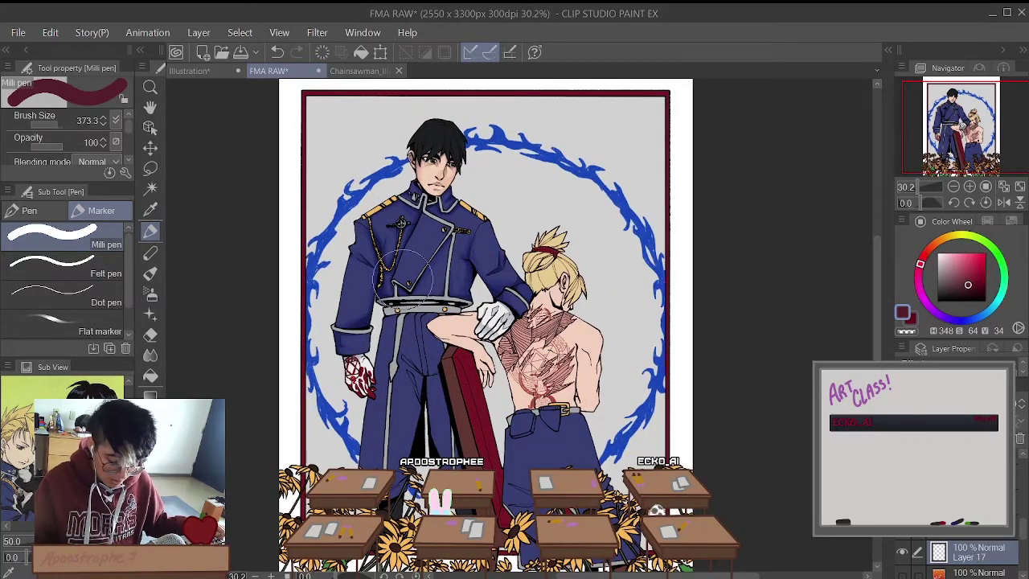
scroll(404, 275, down, 2)
scroll(410, 257, up, 5)
scroll(423, 238, down, 2)
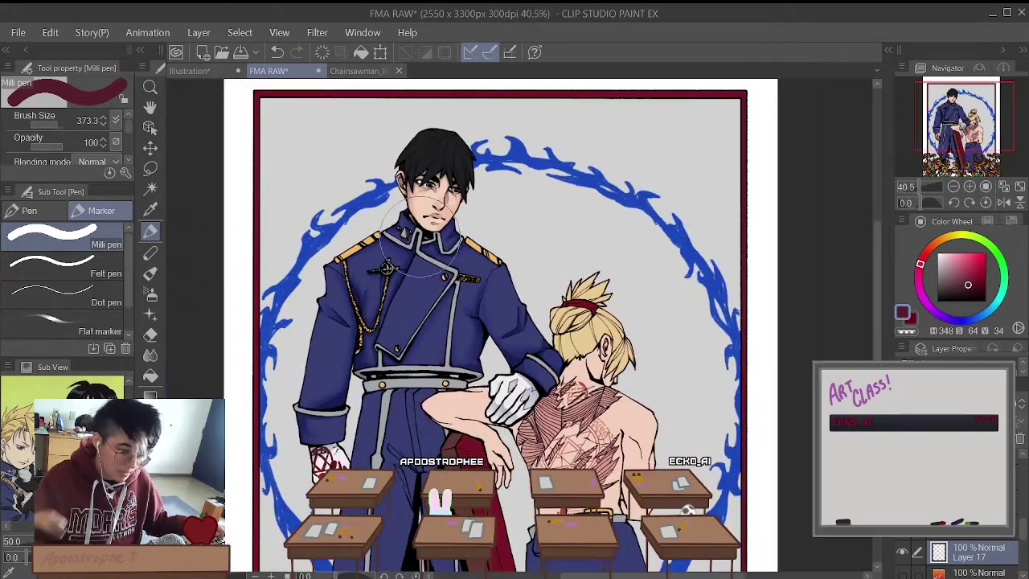
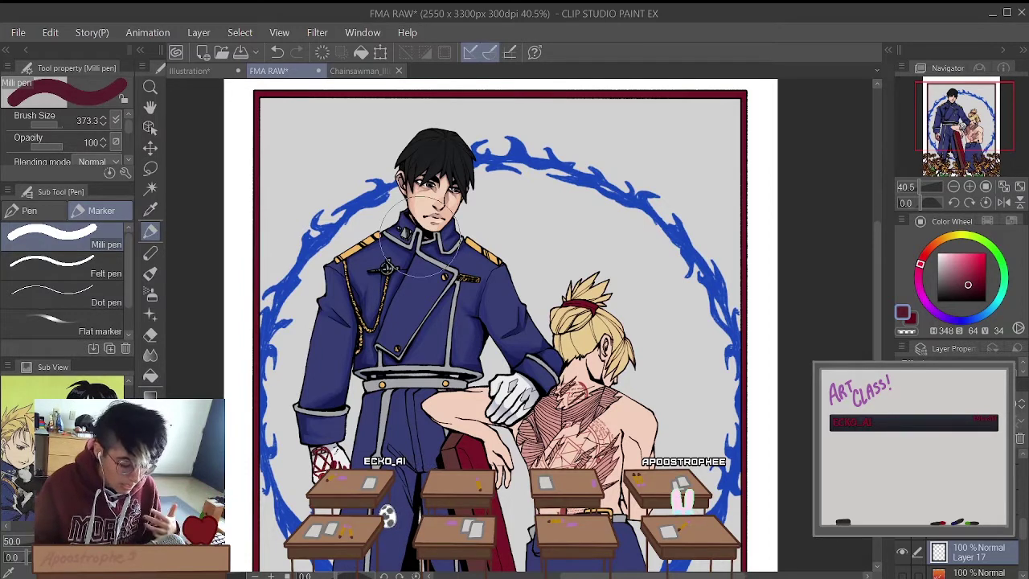
Step: Switch to the Illustration canvas and handwrite "6. Gradient Maps" as the next item of the hacks list
scroll(403, 195, down, 1)
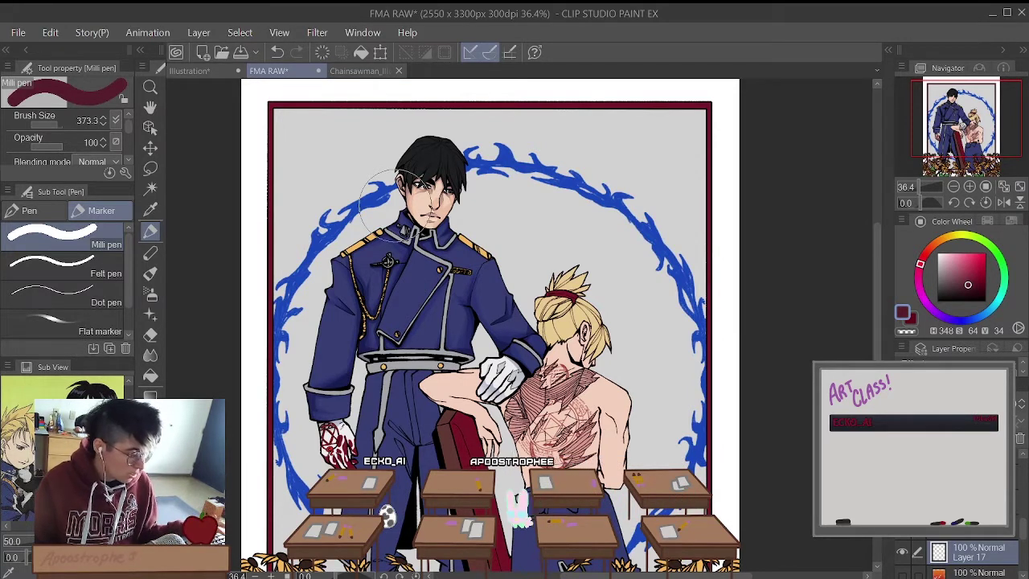
click(191, 71)
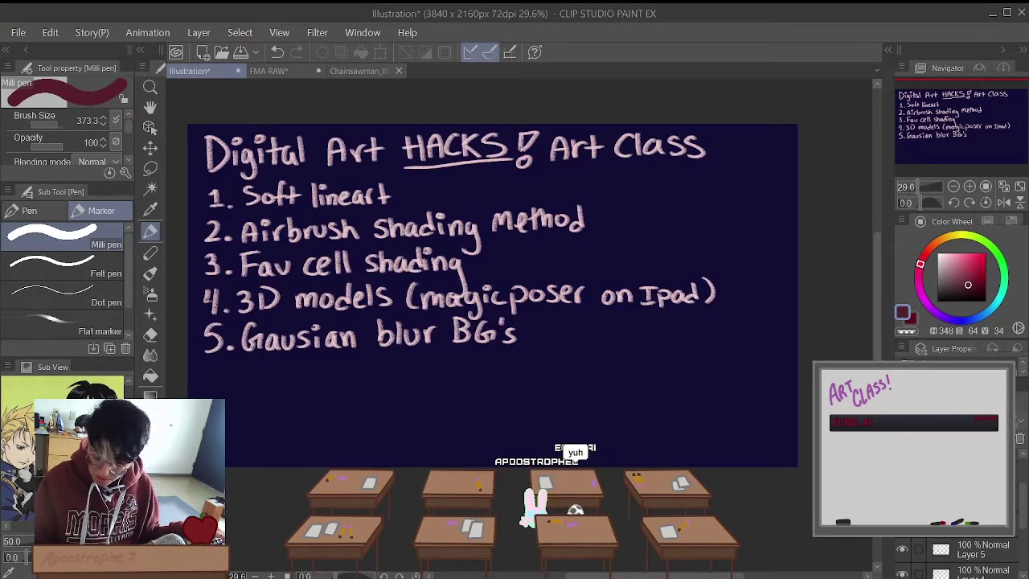
key(ctrl+z)
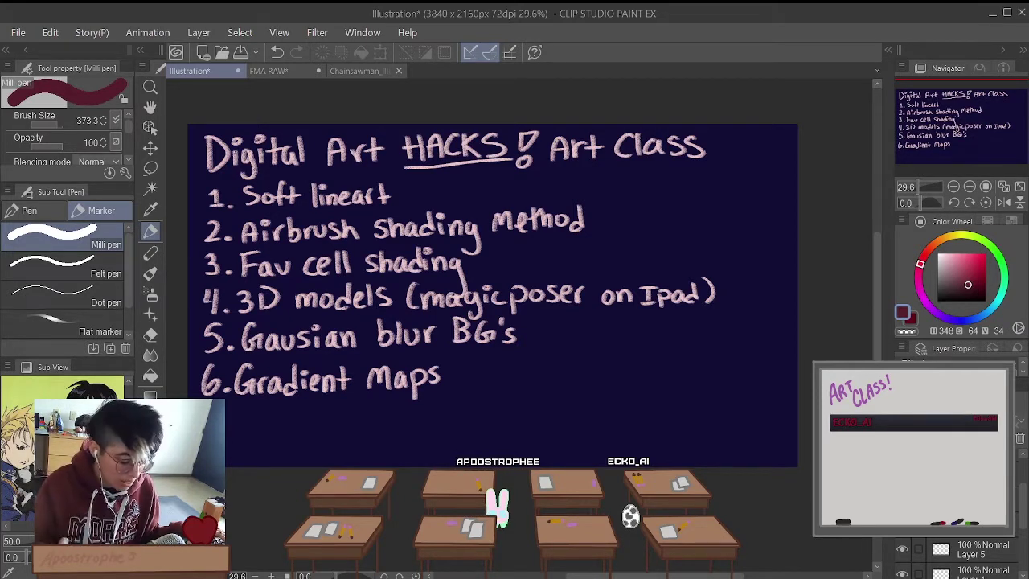
Step: Return to the FMA RAW illustration and start a new Gradient map correction layer
click(272, 71)
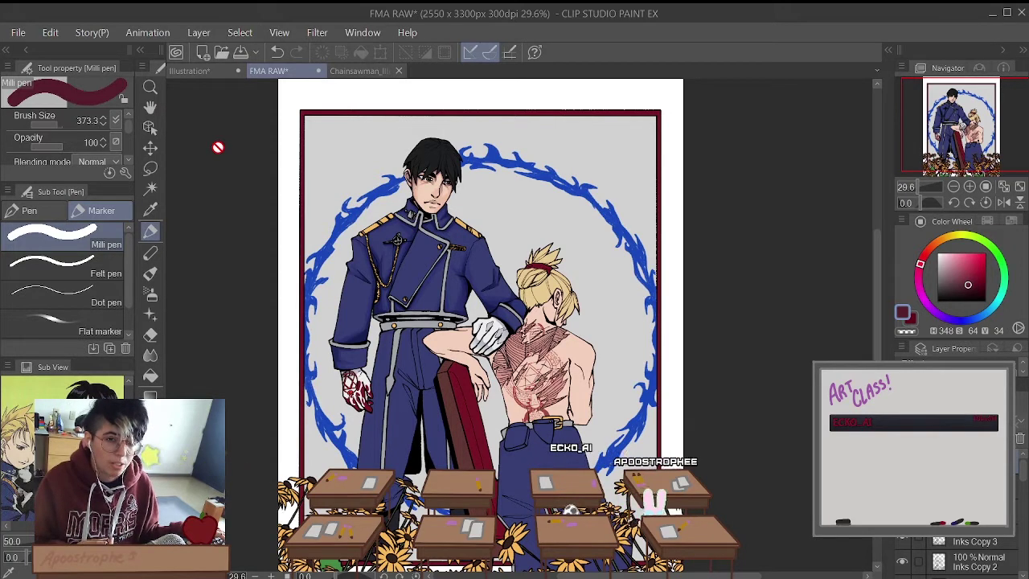
click(362, 32)
click(317, 33)
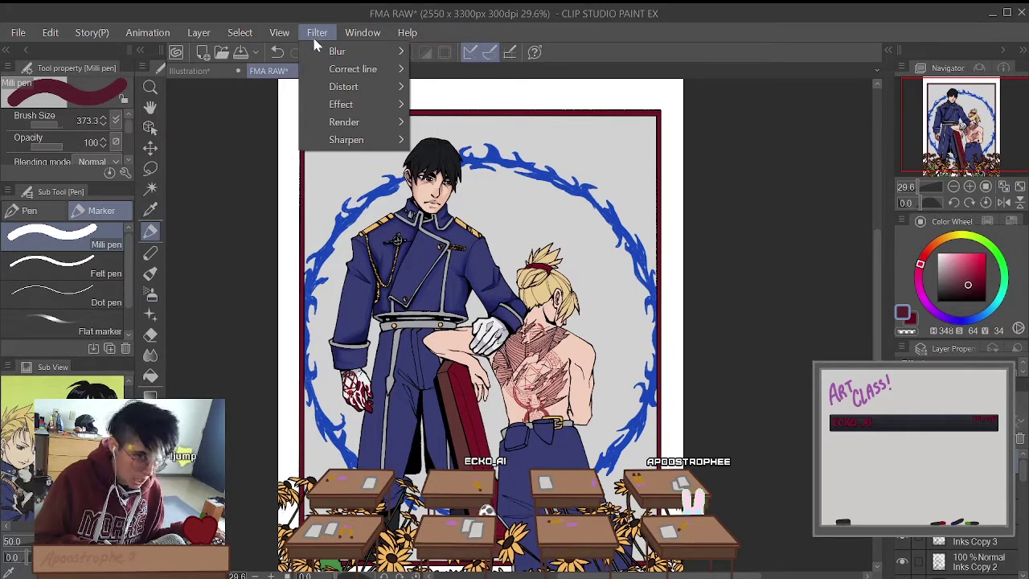
mouse_move(297, 35)
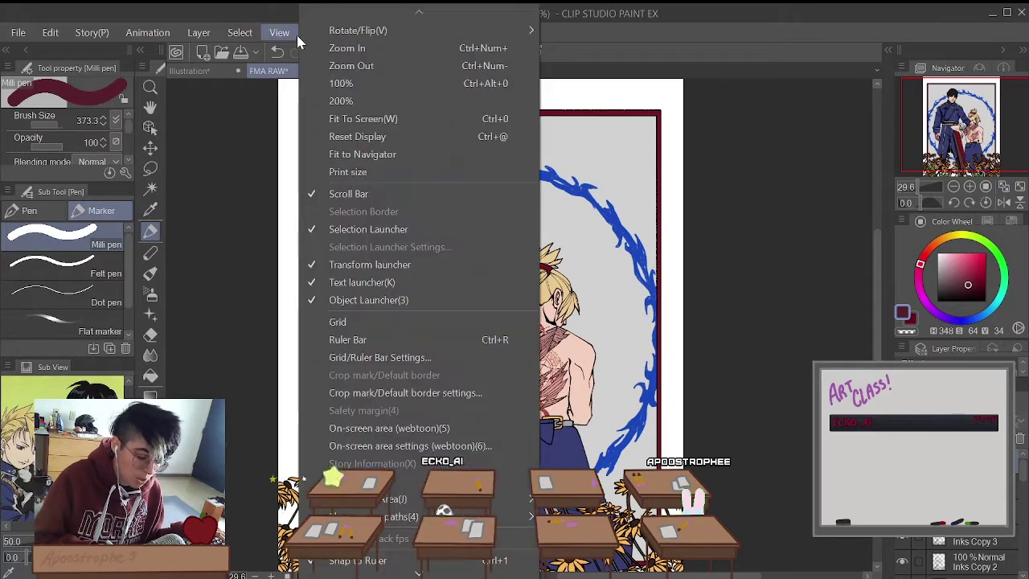
click(223, 351)
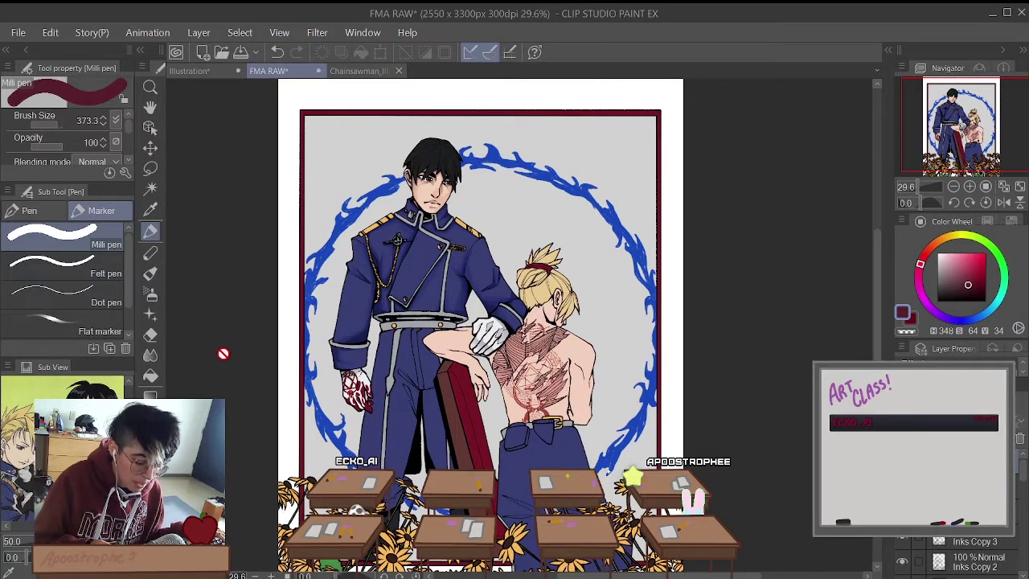
click(198, 34)
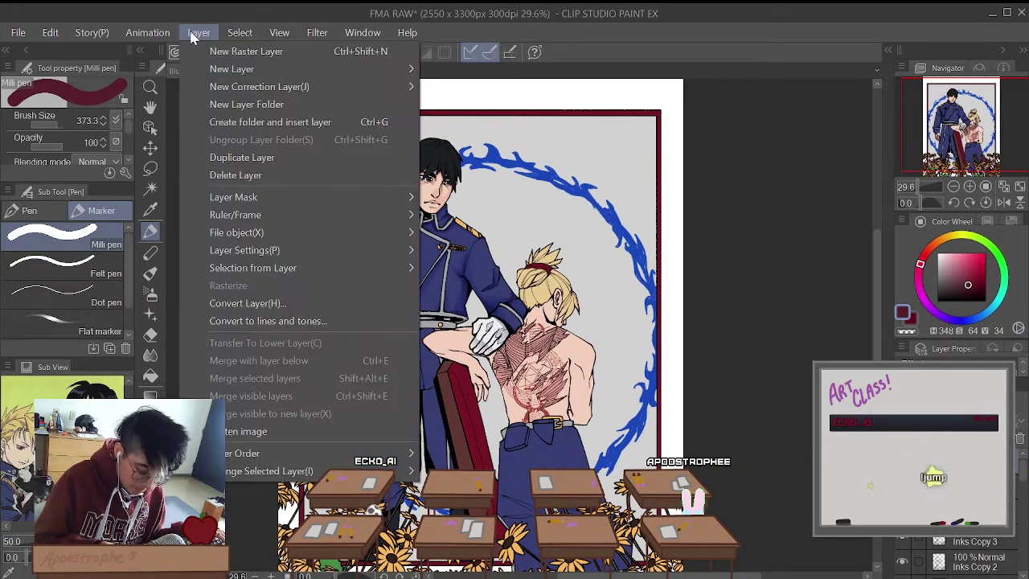
mouse_move(398, 90)
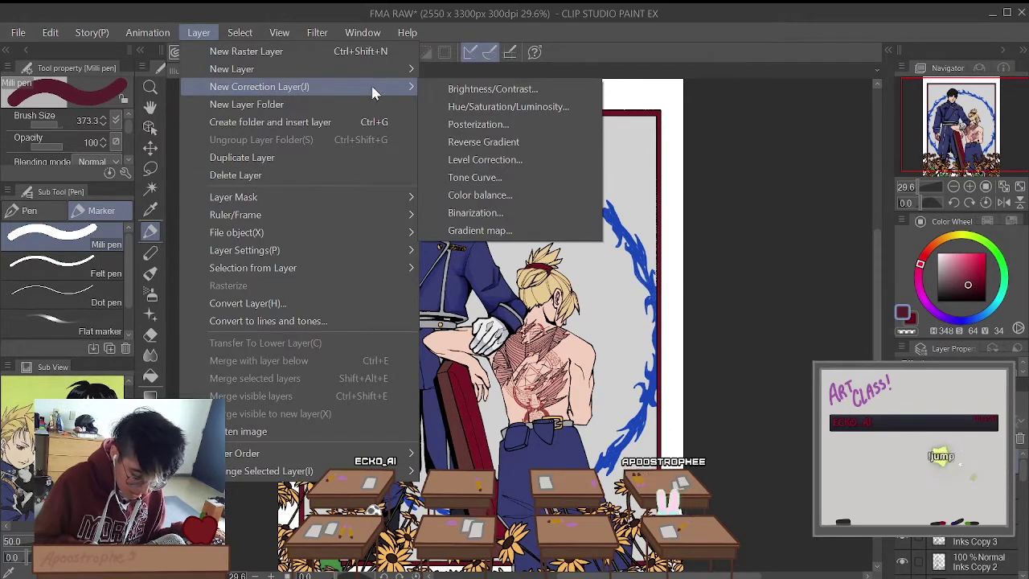
click(499, 231)
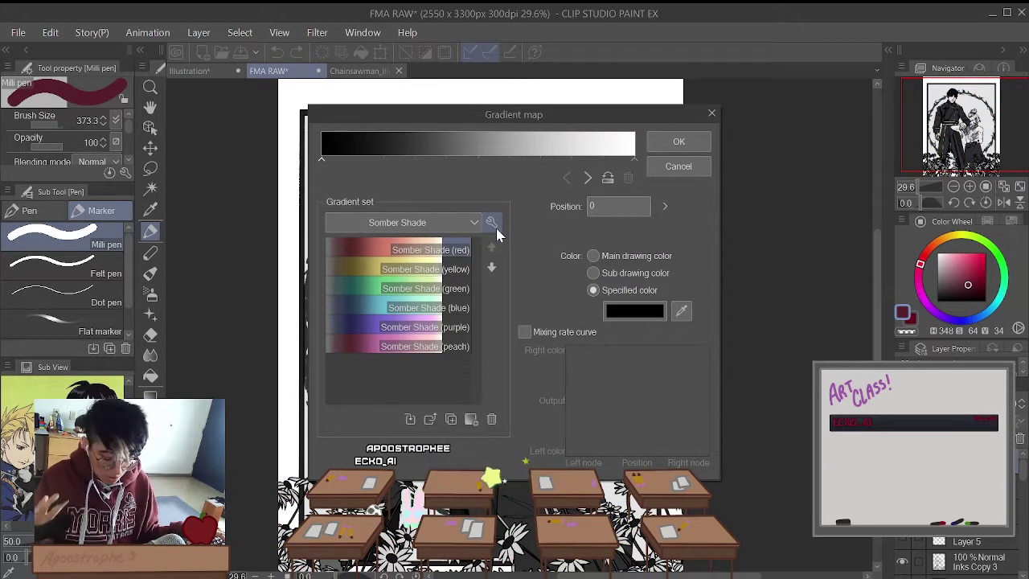
Step: Look through the gradients in the Sky, Effect and Tool (read only) gradient sets
click(459, 228)
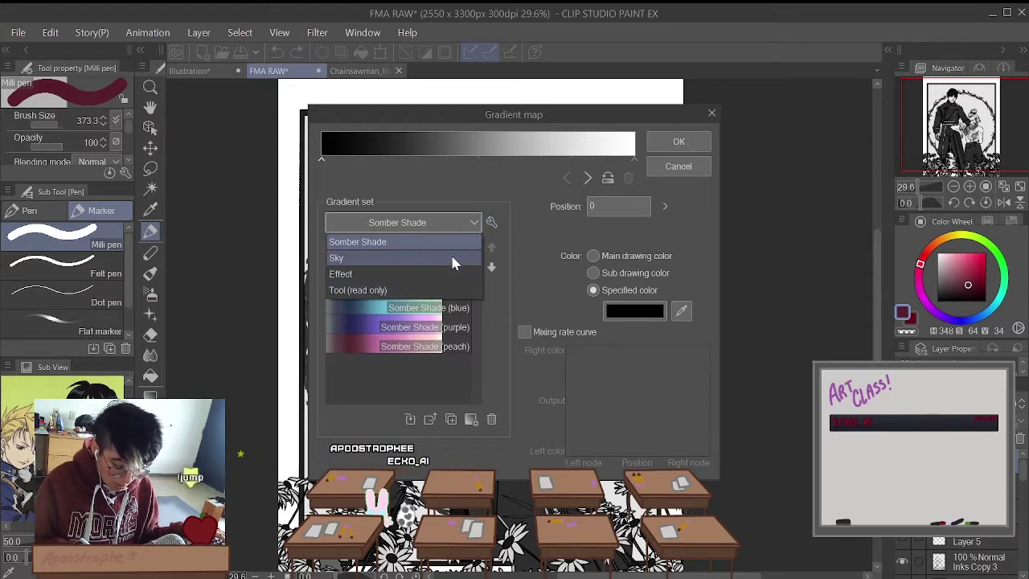
click(450, 257)
drag(474, 283, 473, 245)
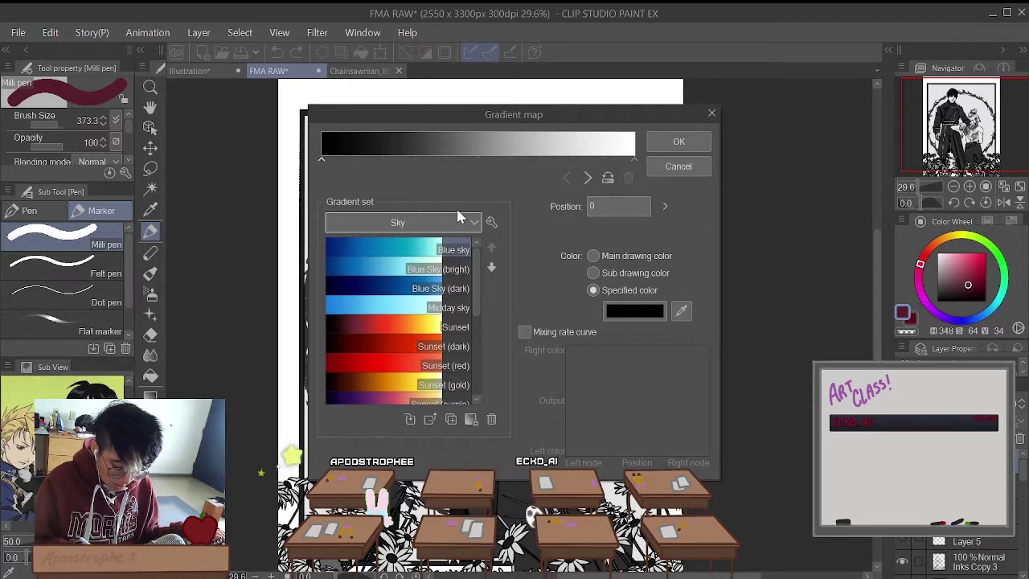
click(460, 222)
click(444, 276)
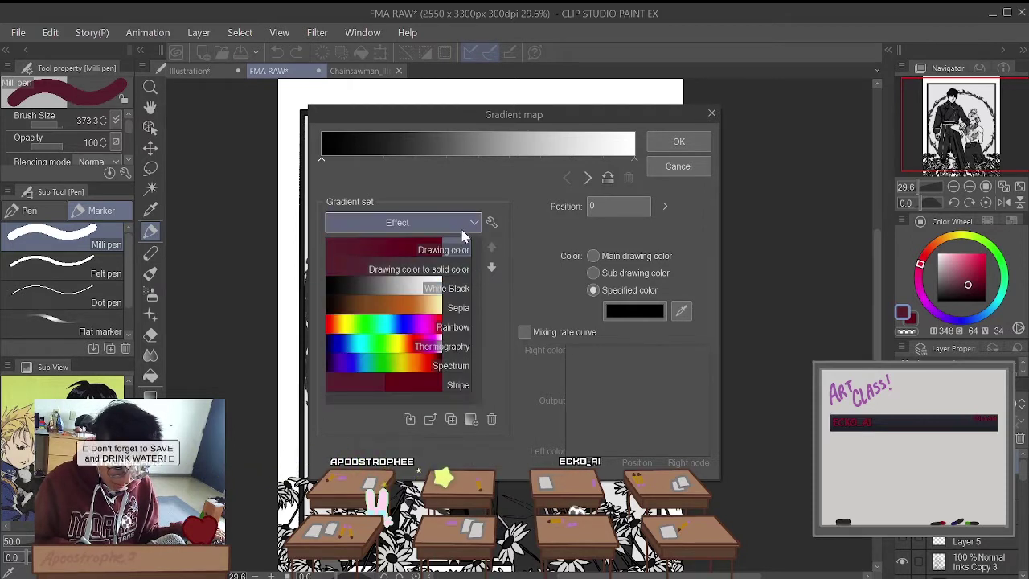
click(463, 225)
click(446, 287)
scroll(475, 320, down, 1)
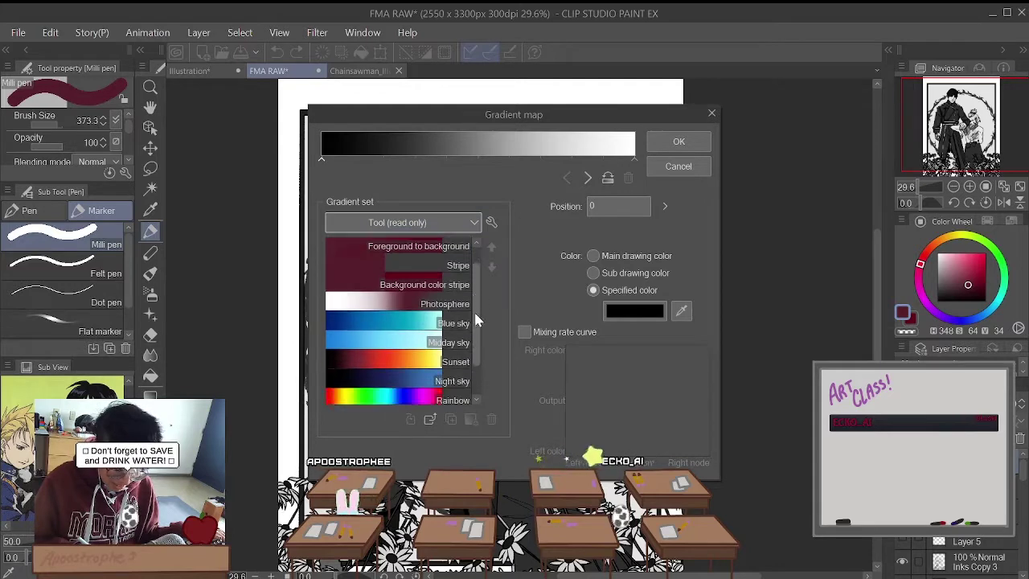
scroll(475, 320, down, 2)
Step: Apply the Sunset (purple) gradient from the Sky set as the gradient map
click(446, 224)
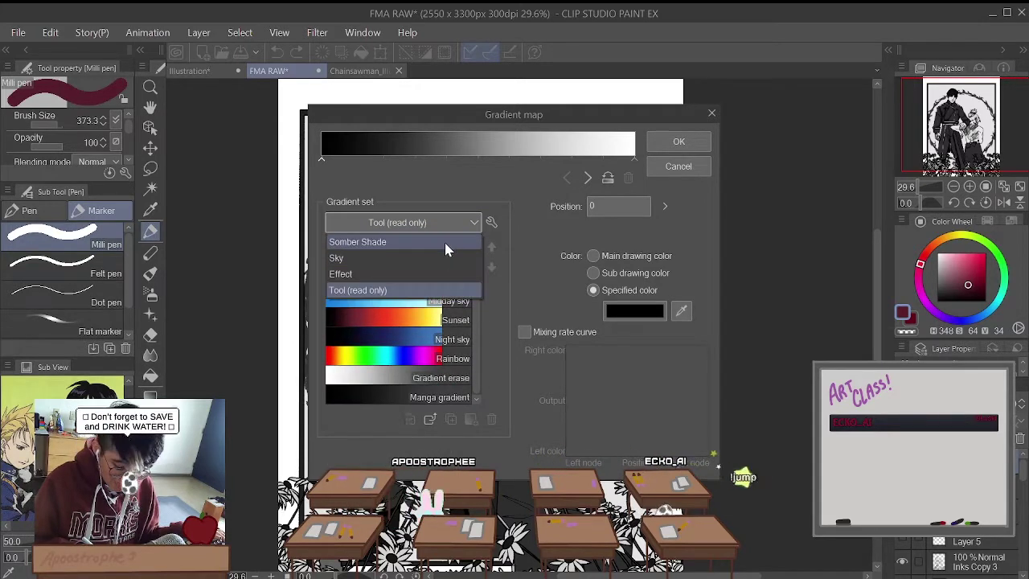
click(445, 242)
click(446, 224)
click(447, 257)
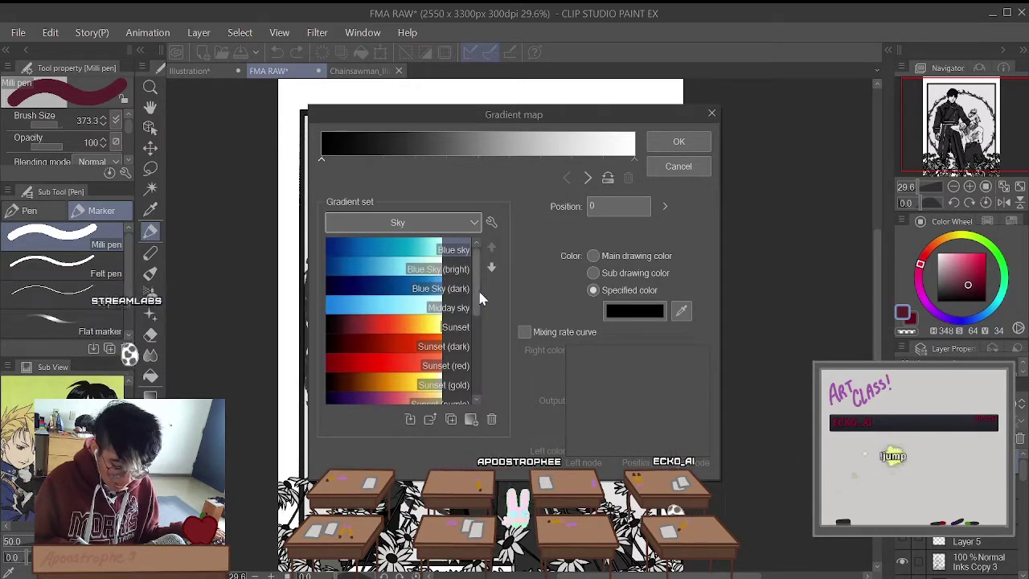
scroll(478, 309, down, 5)
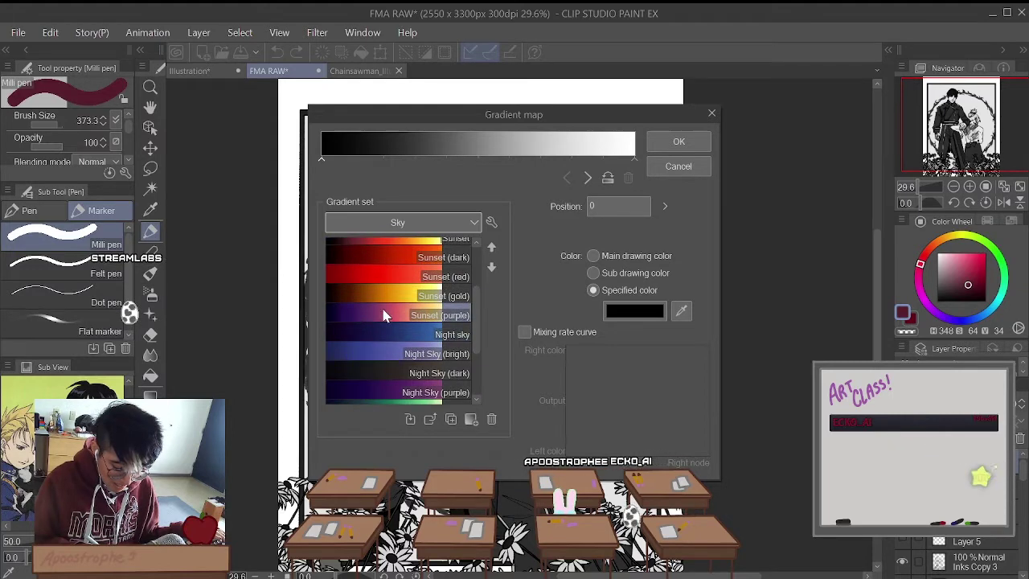
click(384, 315)
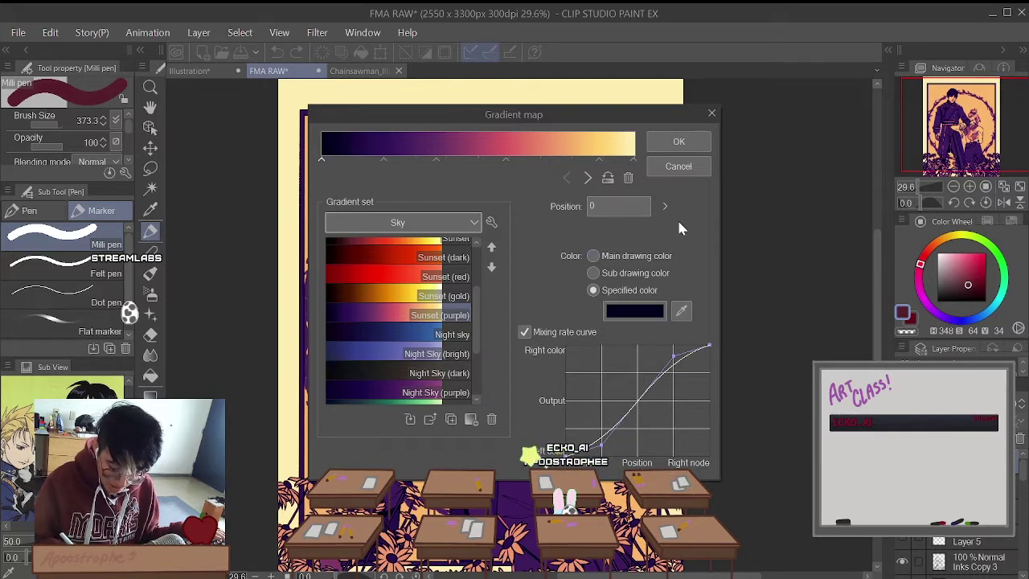
click(680, 144)
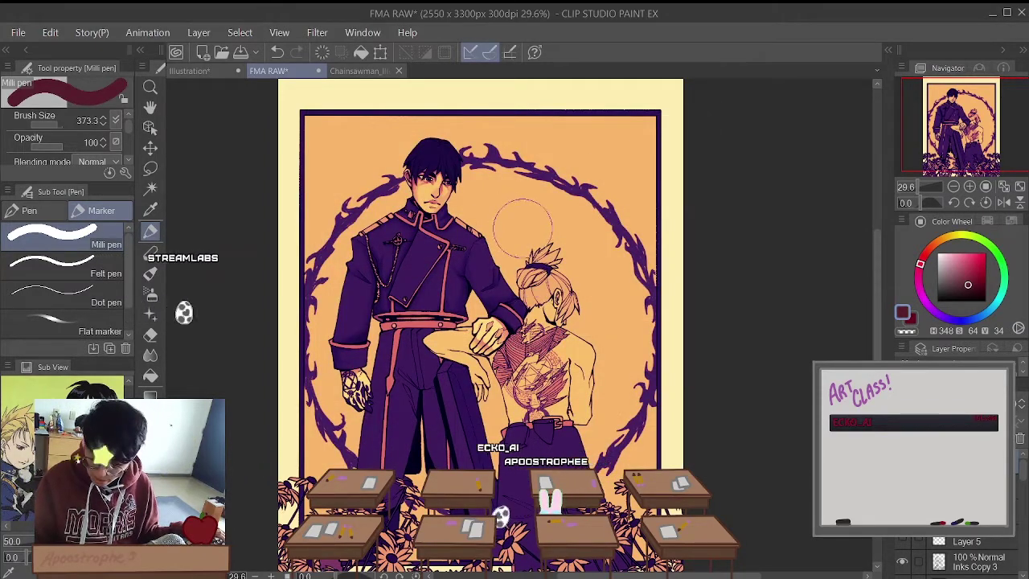
Step: Examine the gradient-mapped illustration up close and as a whole, especially the dark-haired man's face and uniform
scroll(522, 221, down, 1)
scroll(522, 221, up, 5)
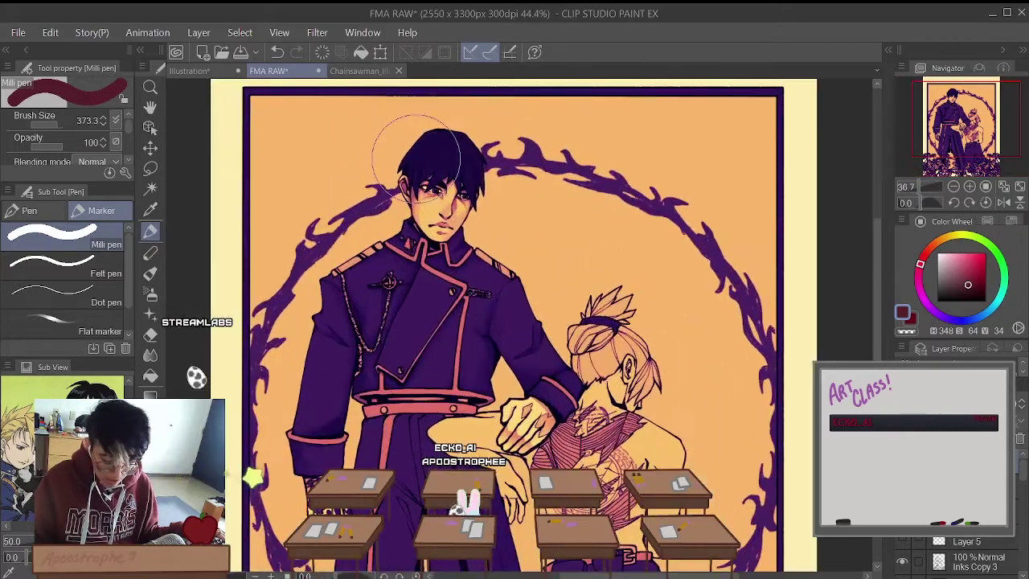
scroll(462, 166, up, 2)
scroll(439, 169, up, 3)
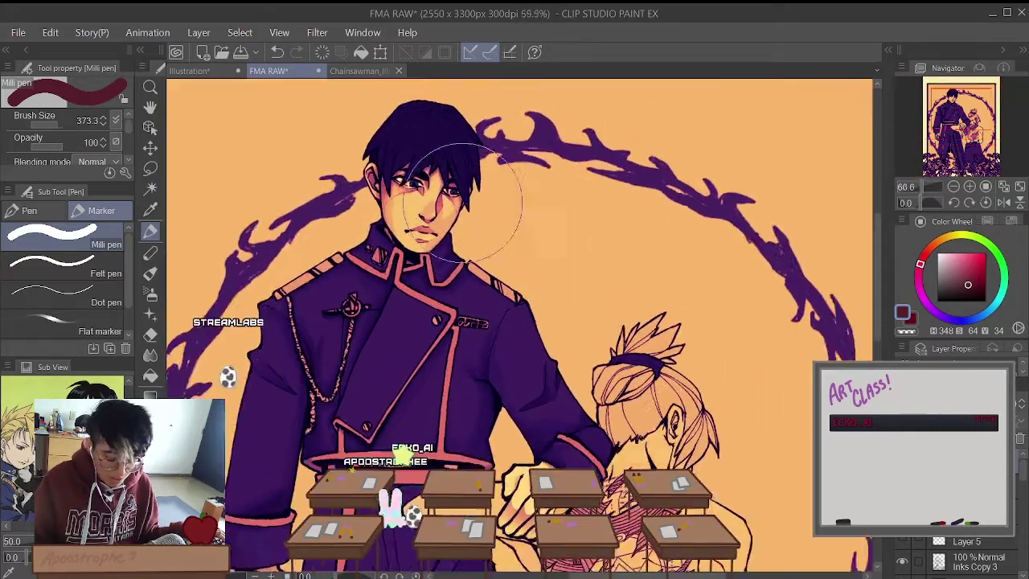
scroll(427, 169, down, 3)
scroll(422, 173, up, 4)
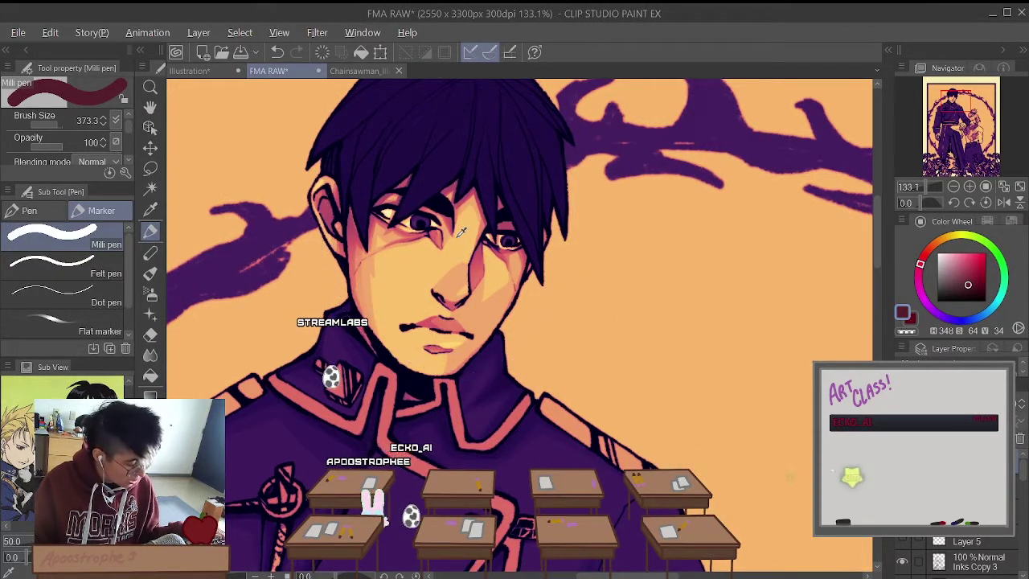
scroll(462, 231, down, 3)
scroll(523, 314, down, 2)
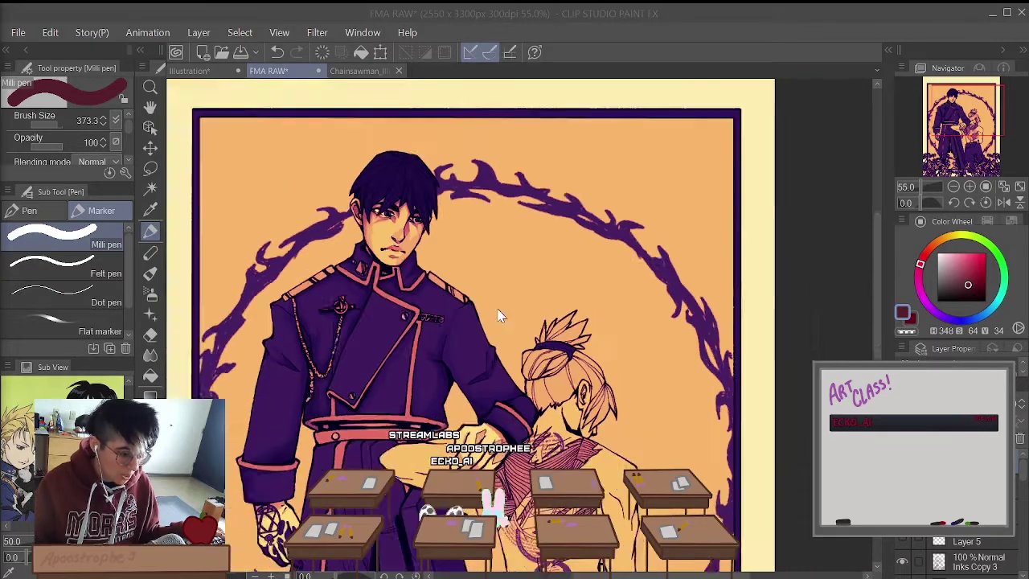
scroll(498, 311, up, 2)
scroll(483, 309, down, 3)
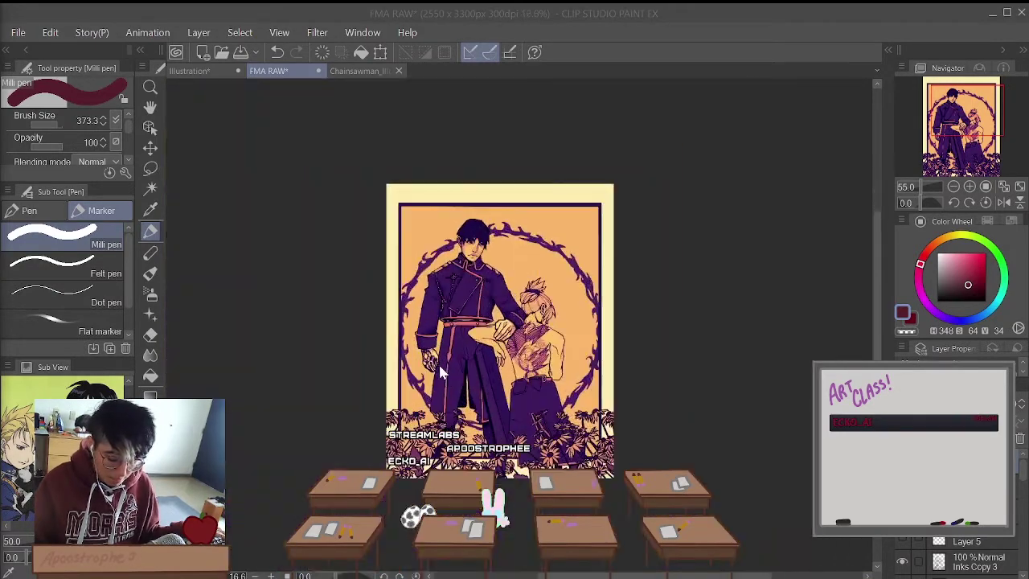
scroll(519, 304, up, 2)
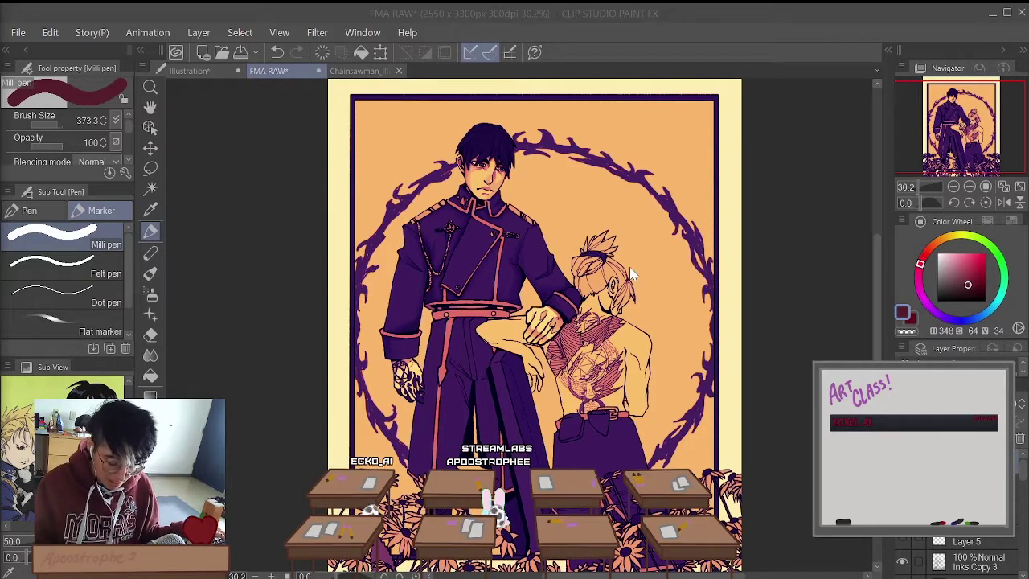
scroll(631, 273, down, 1)
scroll(543, 208, up, 5)
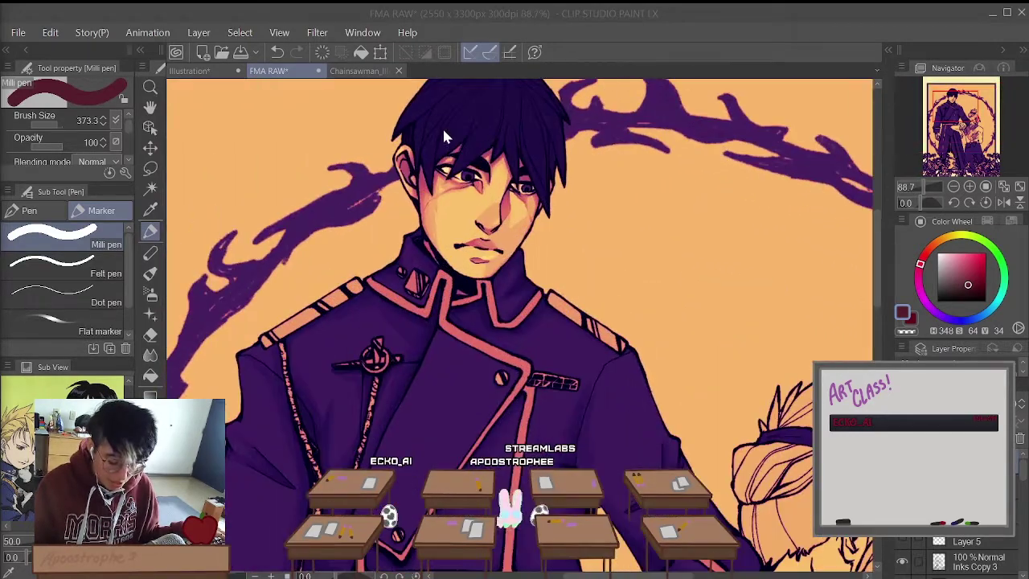
scroll(434, 211, down, 3)
scroll(337, 179, up, 2)
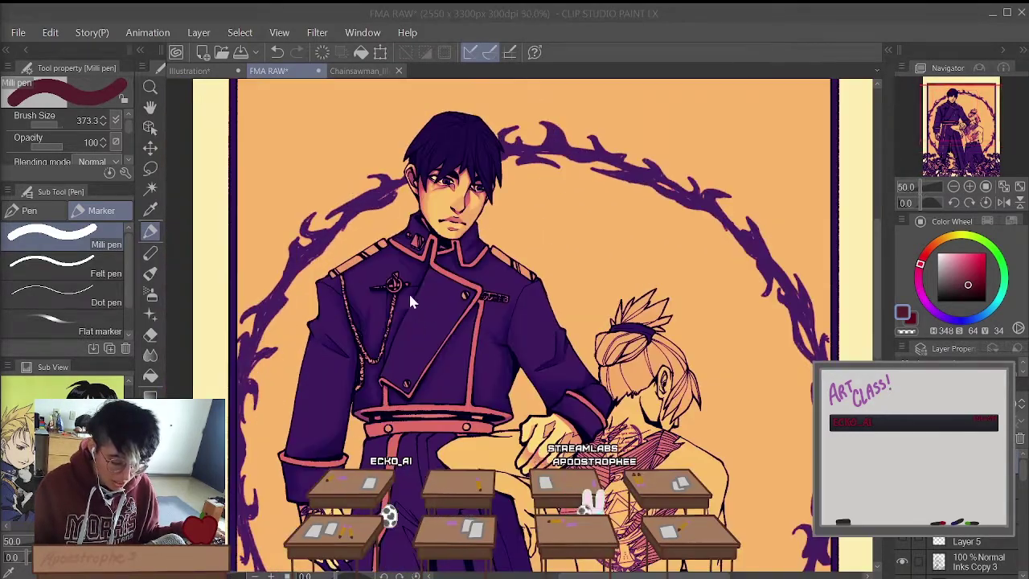
scroll(410, 302, down, 1)
scroll(439, 211, up, 4)
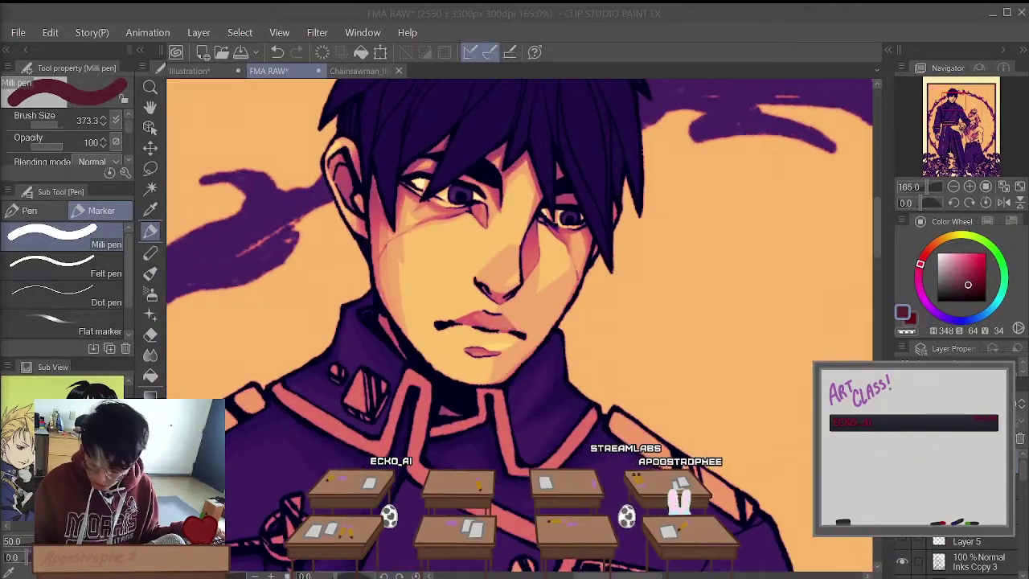
Step: Detach the Layer palette and place it over the canvas to show the gradient map layer's mask
right_click(961, 464)
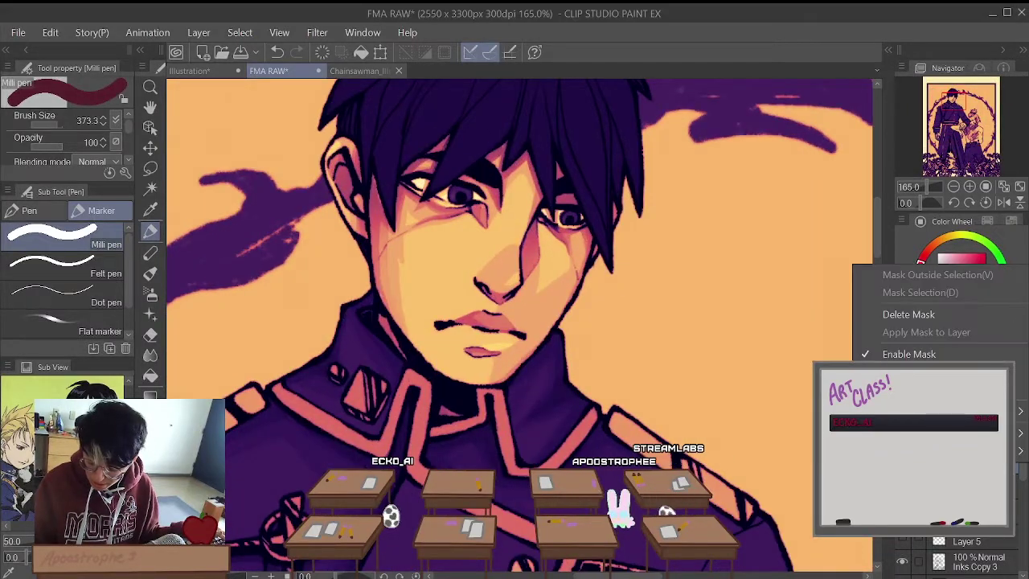
key(Escape)
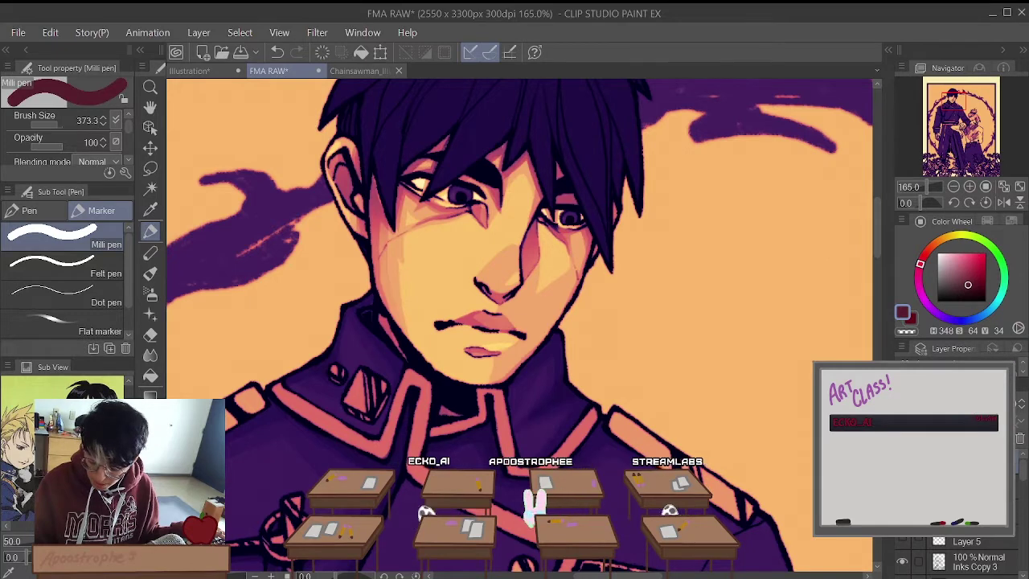
drag(942, 390, 761, 152)
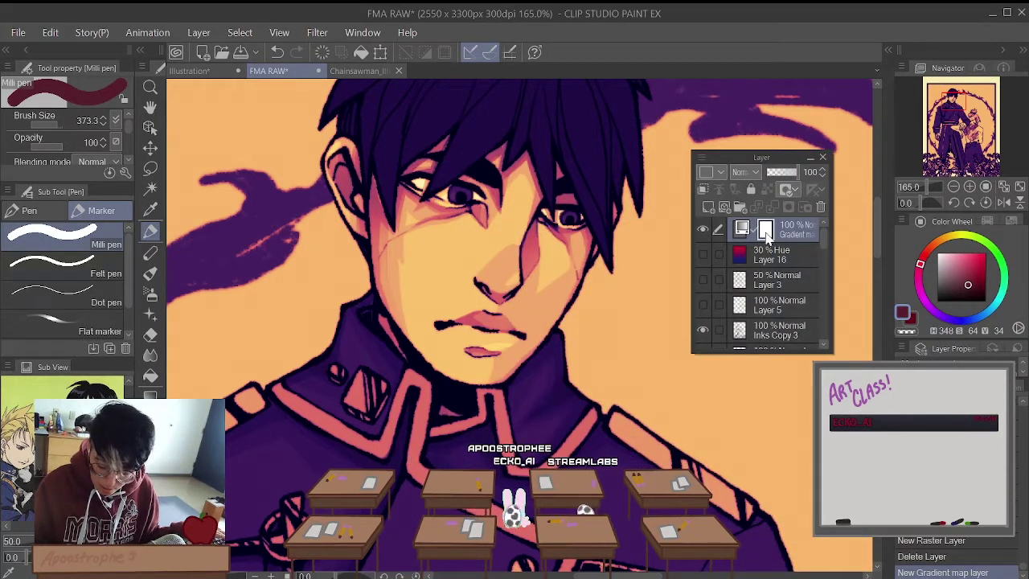
right_click(766, 230)
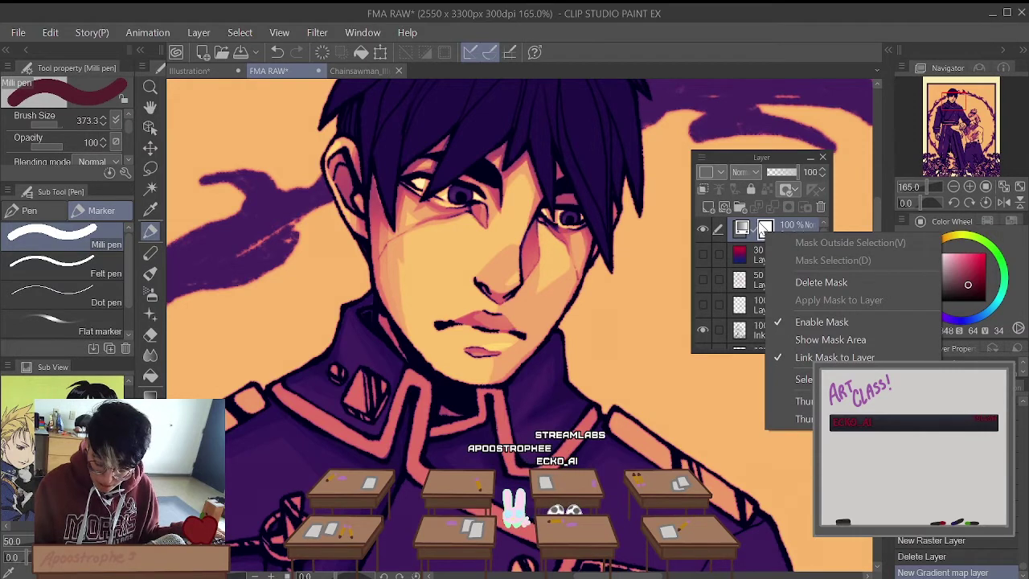
key(Escape)
Step: Fill the gradient map layer's mask with transparent color using the Fill tool to hide the map everywhere
click(906, 332)
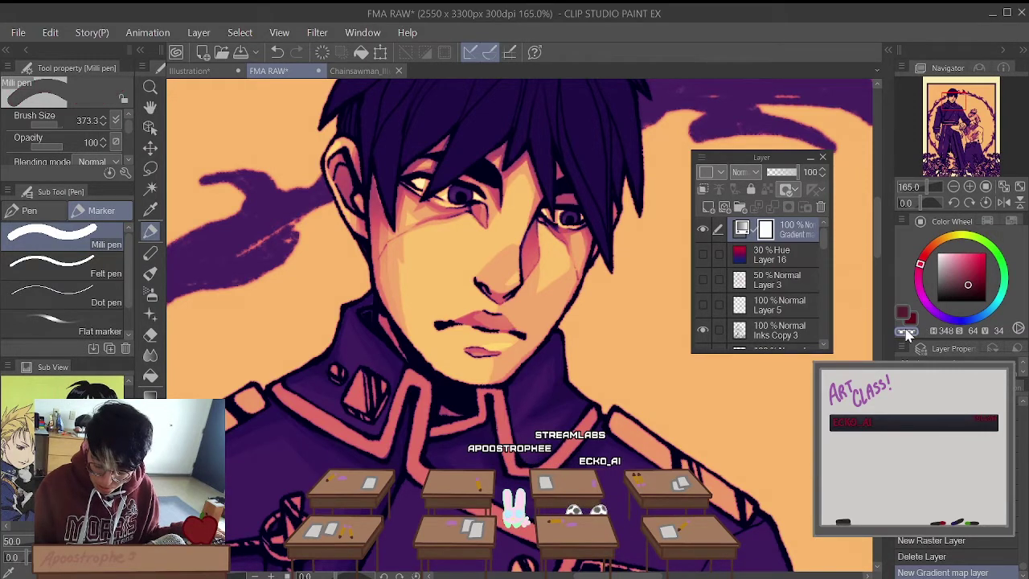
key(g)
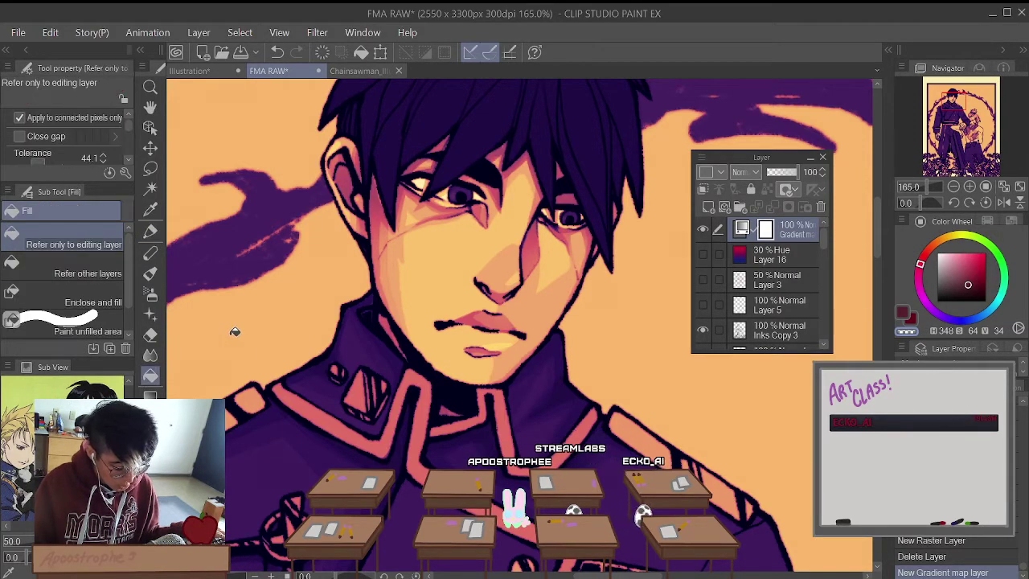
click(240, 328)
scroll(447, 281, down, 5)
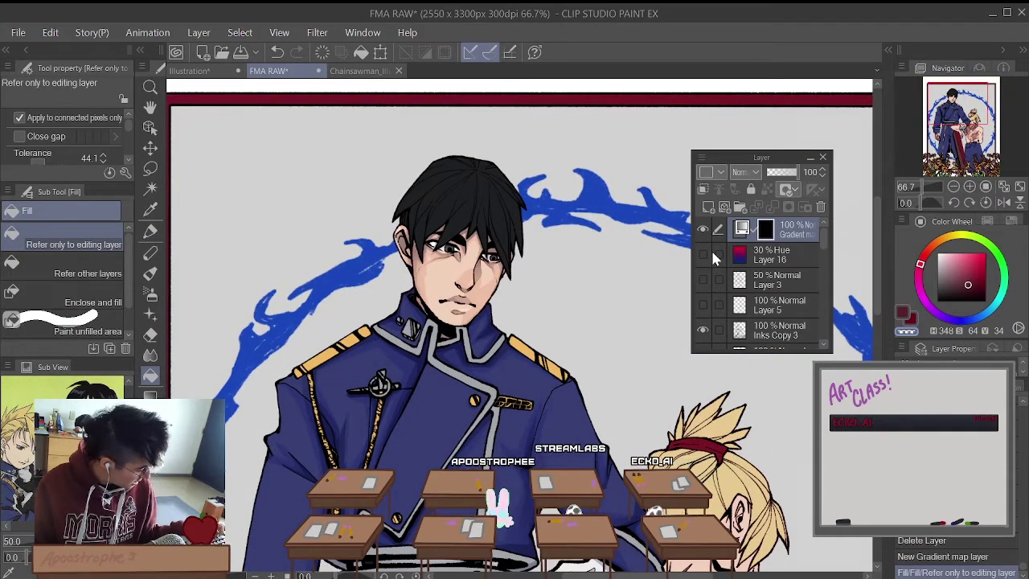
Step: Undo the mask fill and fill the gradient map layer's mask with transparent color again
key(ctrl+z)
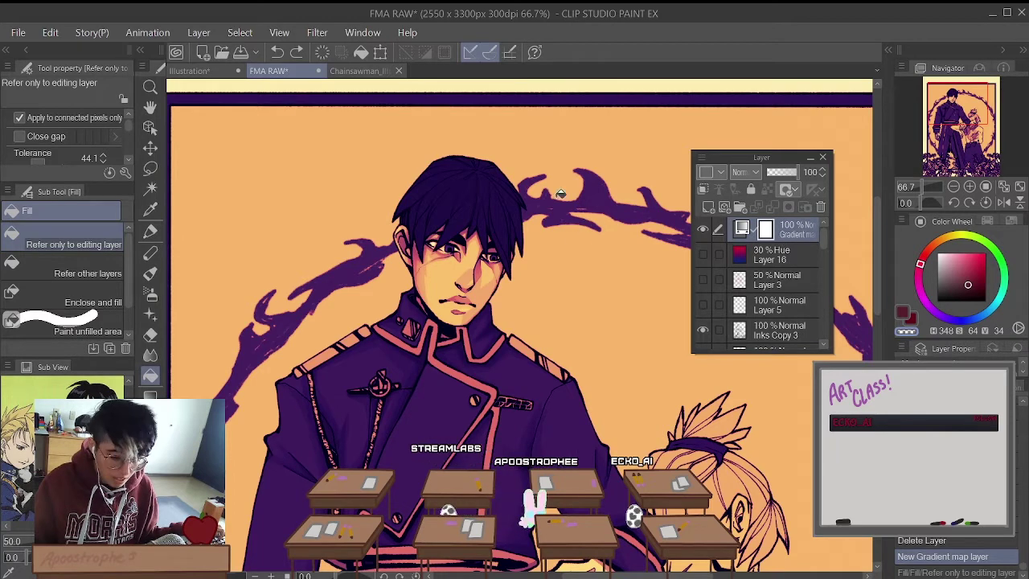
click(607, 247)
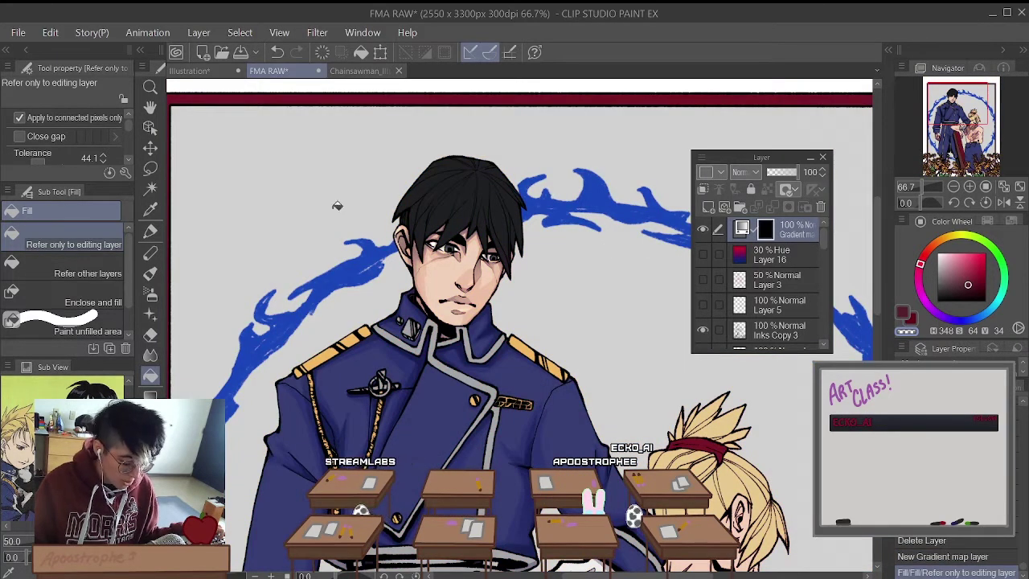
Step: Try painting white on the gradient map's mask over the man's nose, mouth and chin with the ひかえめざらぺん pen at size 21.5
click(151, 232)
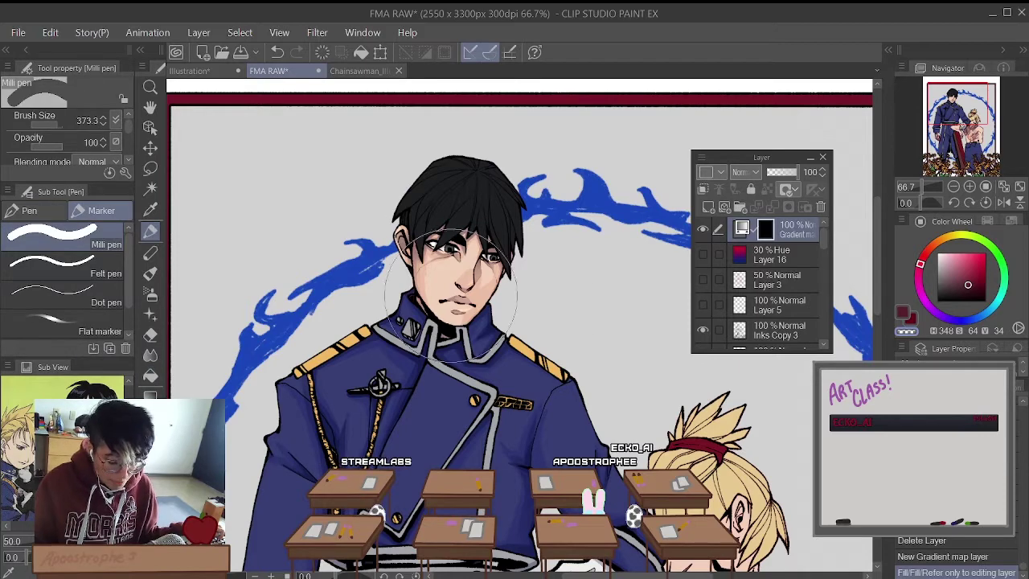
scroll(462, 314, up, 3)
click(29, 210)
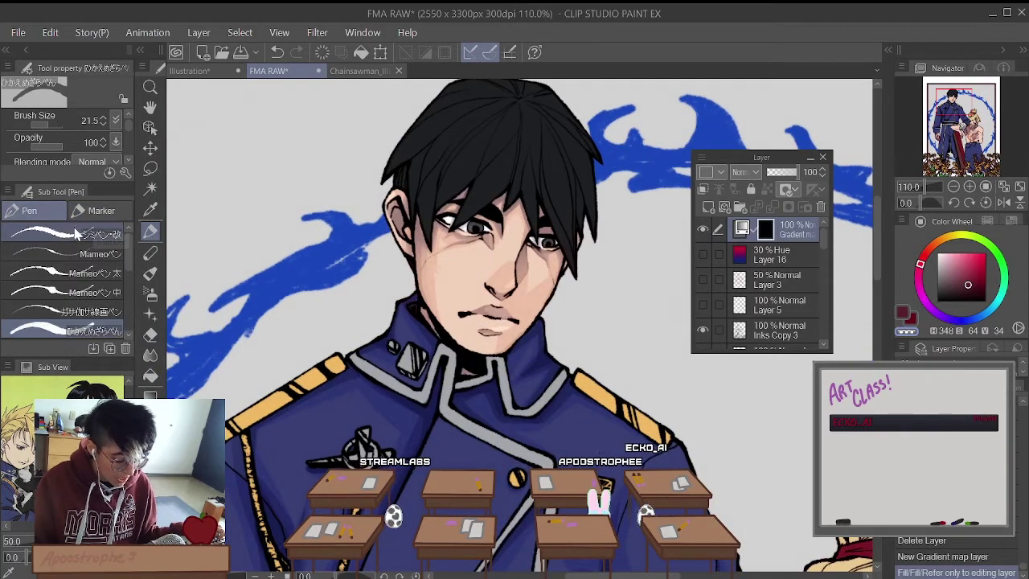
scroll(481, 269, up, 3)
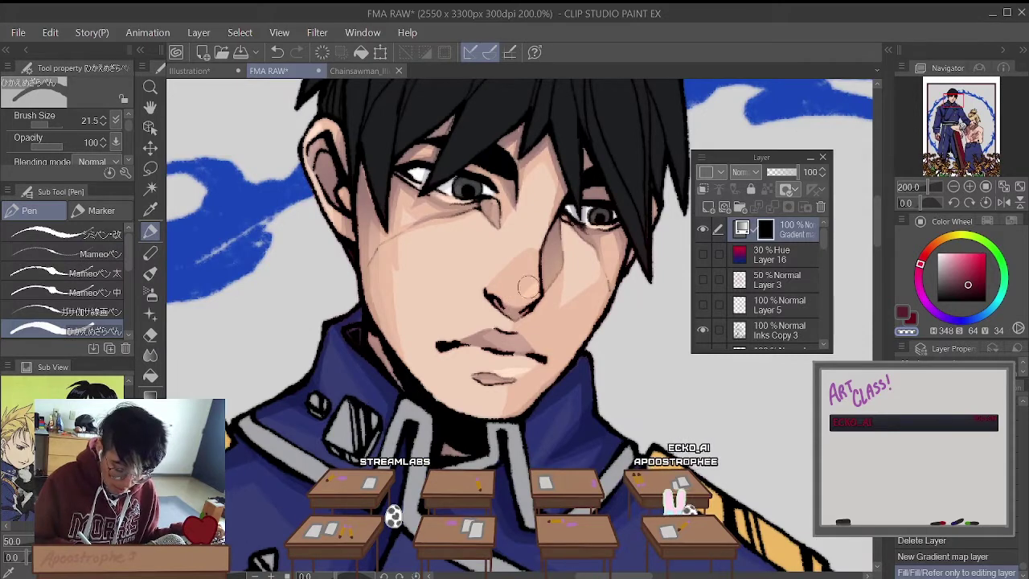
click(938, 253)
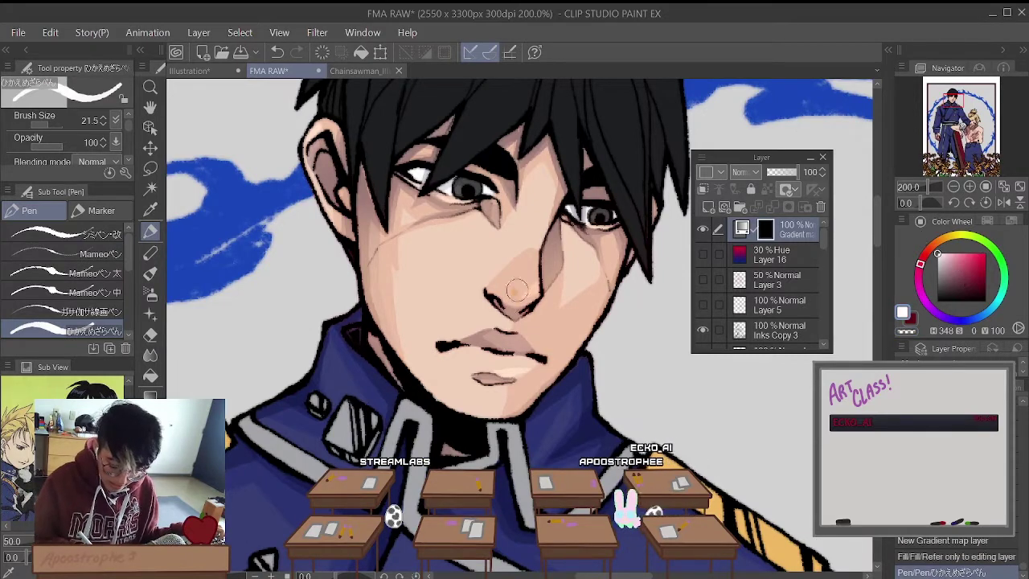
mouse_move(530, 271)
mouse_down()
mouse_move(490, 353)
mouse_move(502, 389)
mouse_move(484, 383)
mouse_move(463, 408)
mouse_move(409, 354)
mouse_move(458, 392)
mouse_up()
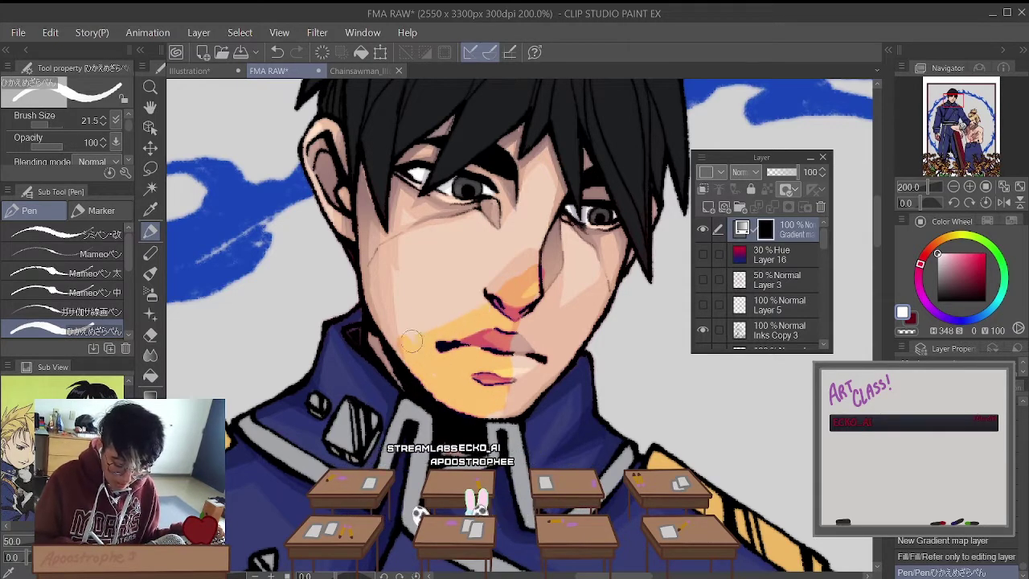
mouse_move(515, 326)
mouse_down()
mouse_move(518, 386)
mouse_move(536, 392)
mouse_up()
scroll(488, 360, down, 7)
scroll(486, 359, up, 3)
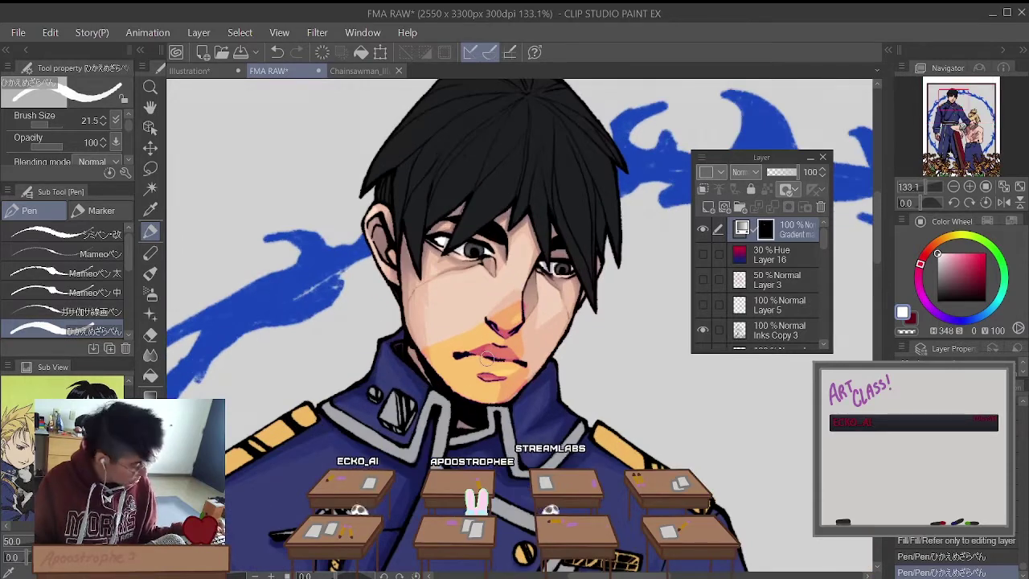
key(ctrl+z)
scroll(482, 353, up, 5)
scroll(426, 346, down, 3)
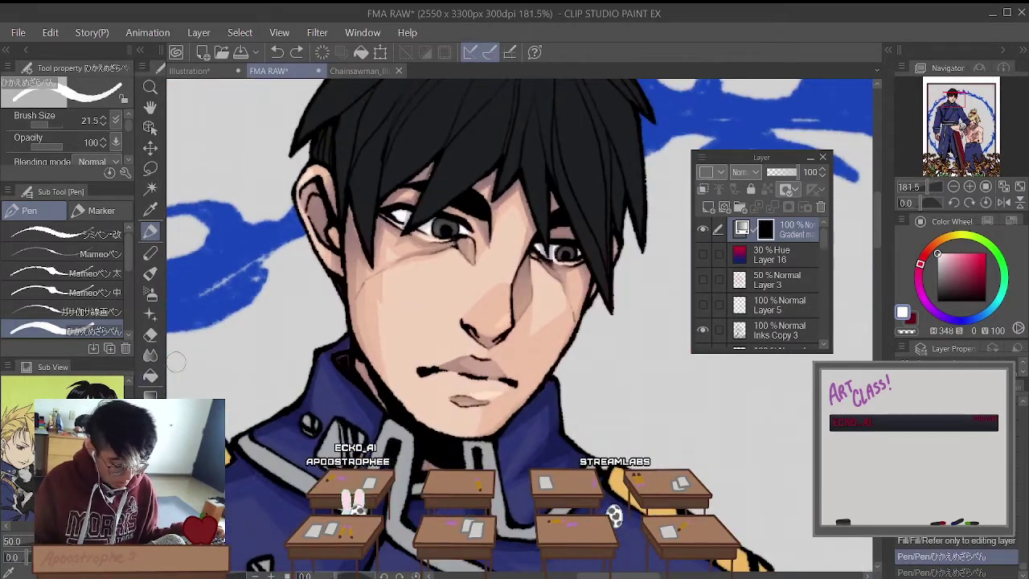
Step: Fill the gradient map layer's mask with white to show the map across the whole illustration
key(g)
click(635, 319)
scroll(599, 289, down, 6)
scroll(587, 283, up, 6)
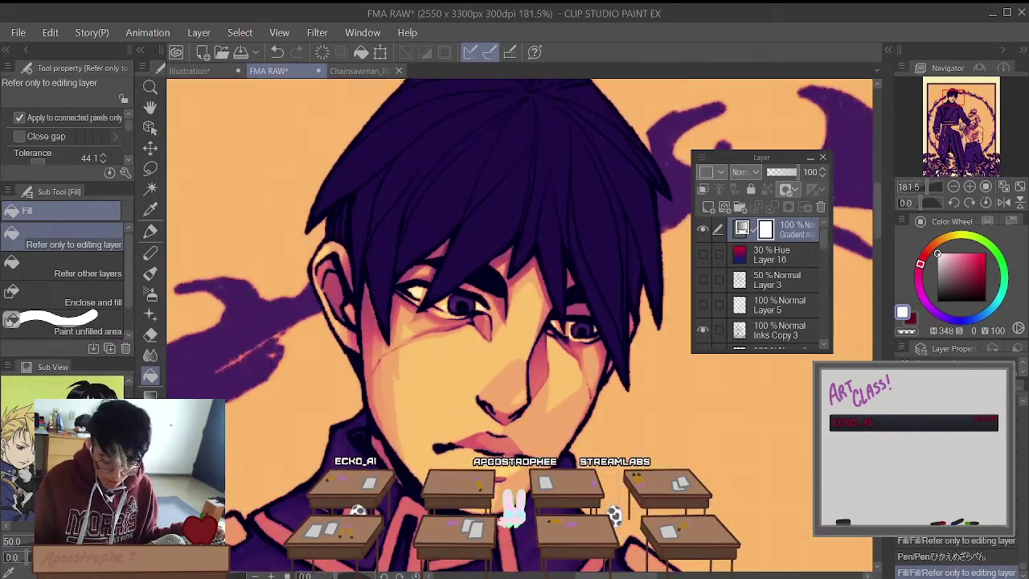
Step: Open the gradient map's settings clear of the man's face and switch the gradient set to Somber Shade
double_click(743, 230)
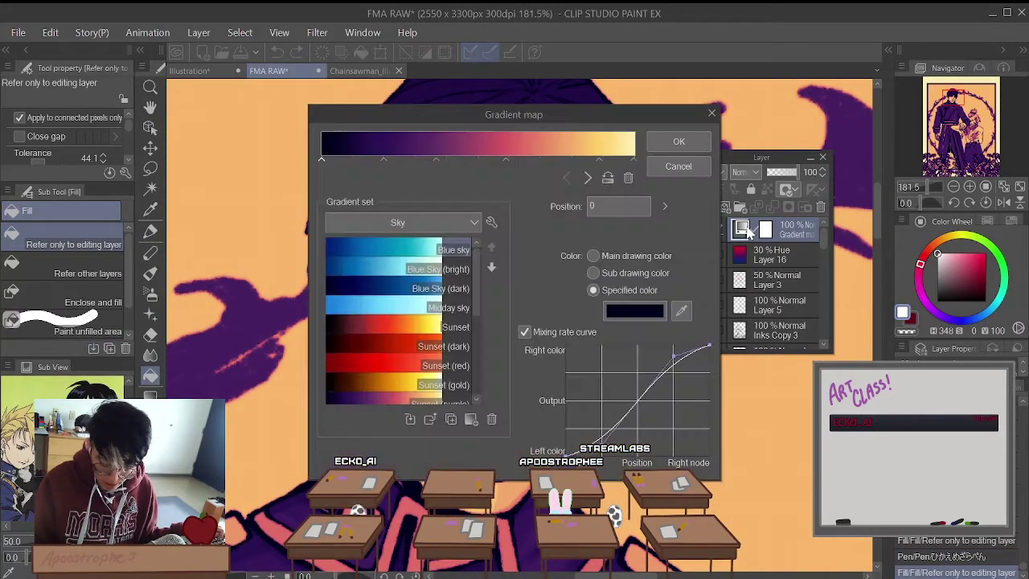
drag(507, 120, 793, 161)
scroll(363, 211, down, 3)
scroll(426, 239, up, 3)
drag(420, 240, 380, 241)
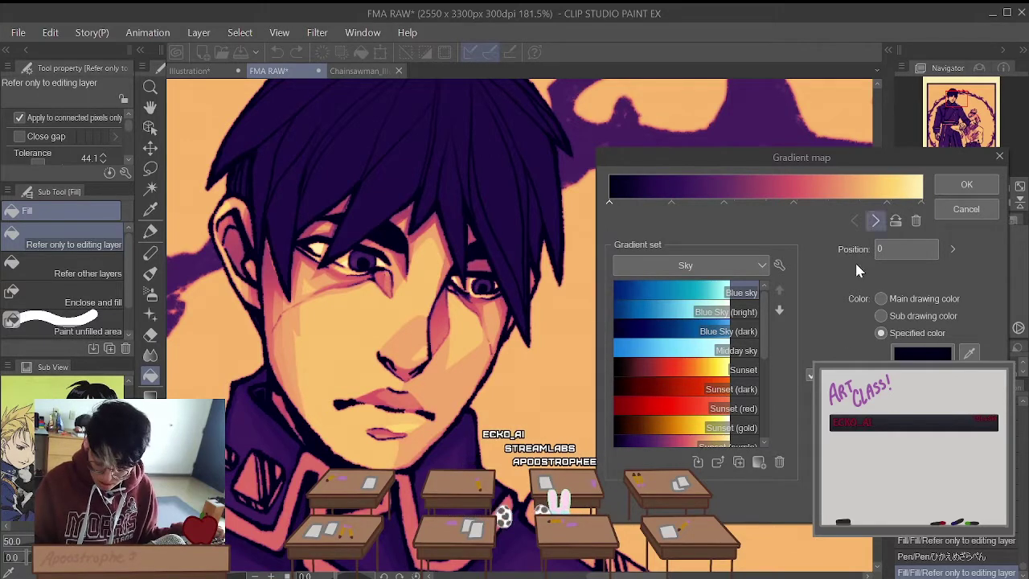
scroll(708, 406, down, 6)
scroll(697, 374, up, 6)
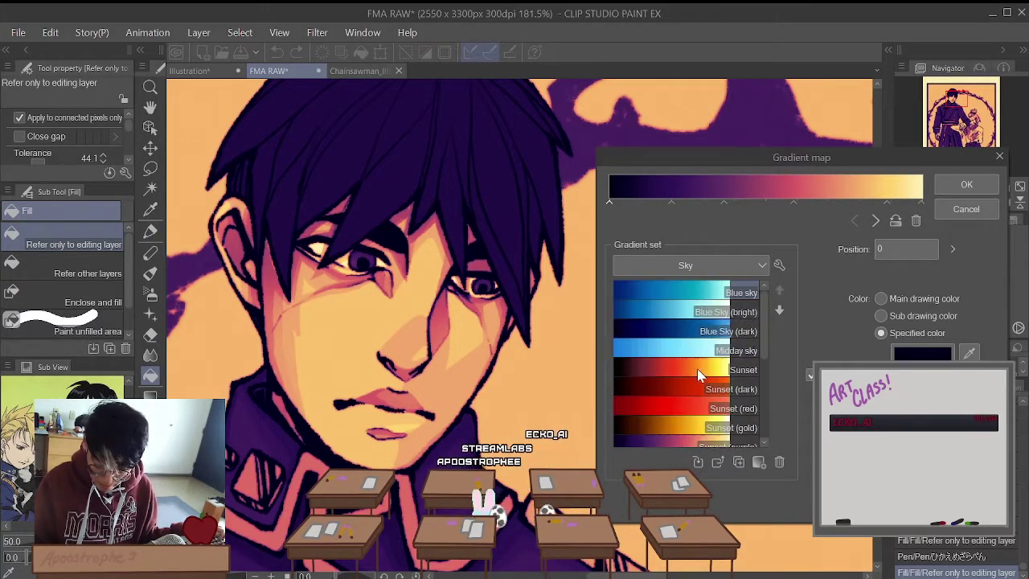
click(695, 267)
click(696, 283)
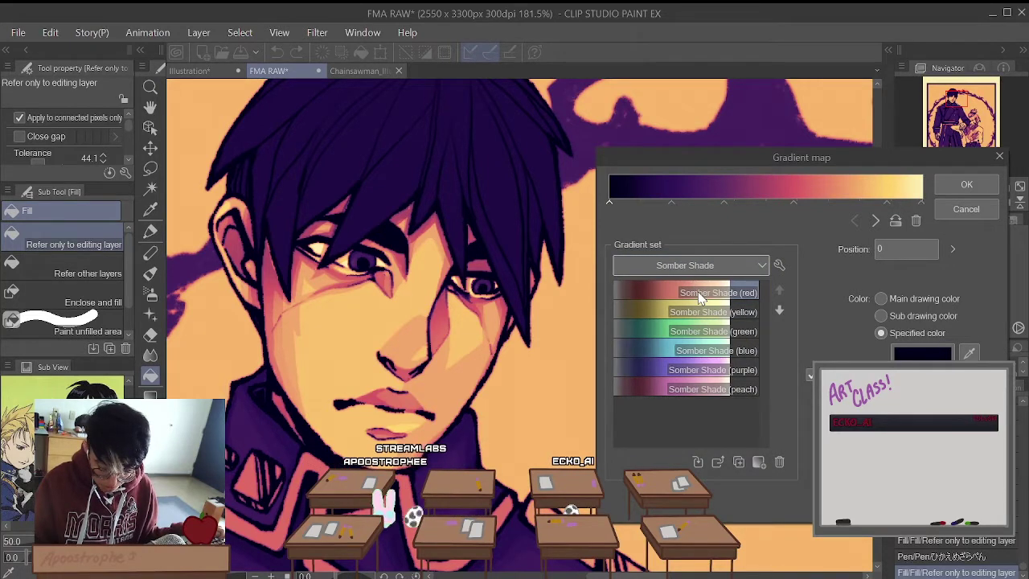
Step: Try the Somber Shade variants on the illustration and apply Somber Shade (red) as the gradient map
click(682, 294)
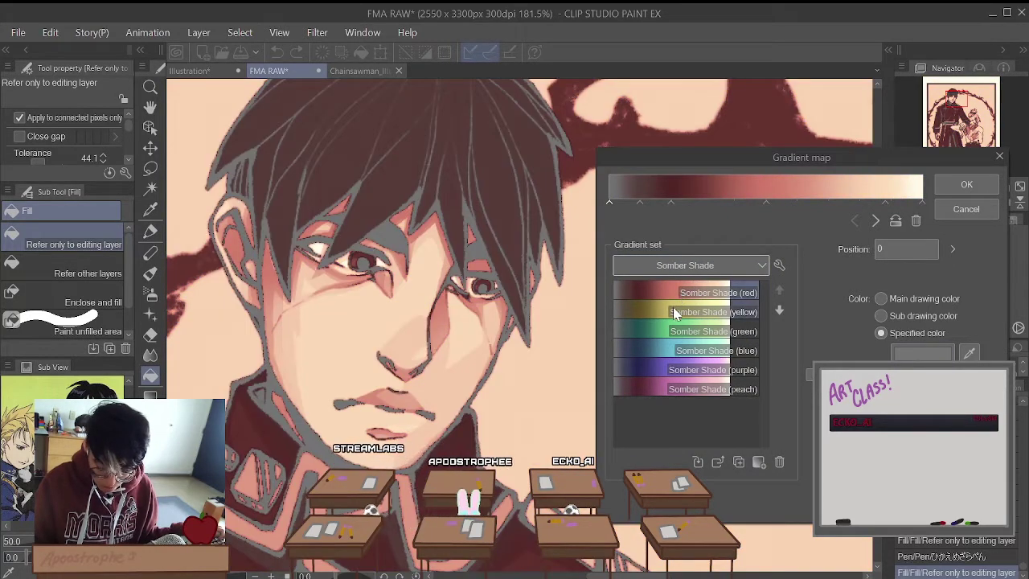
click(674, 310)
click(674, 291)
click(664, 312)
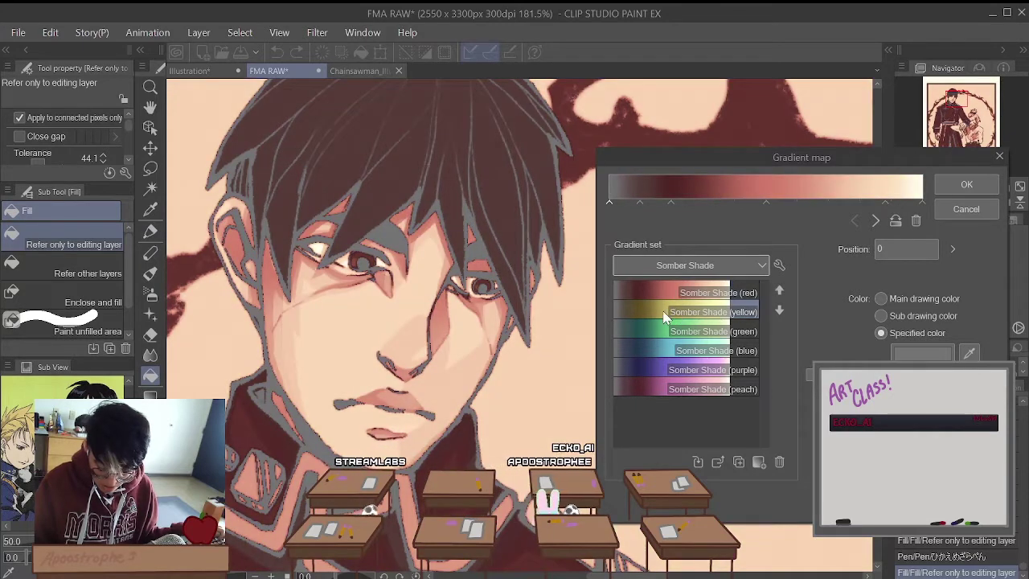
click(664, 315)
click(671, 331)
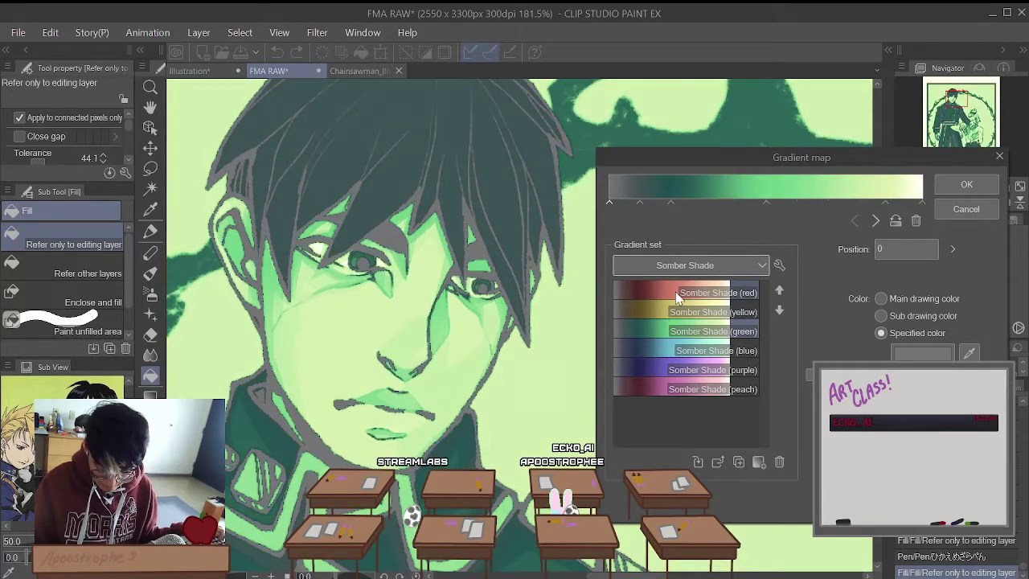
click(678, 294)
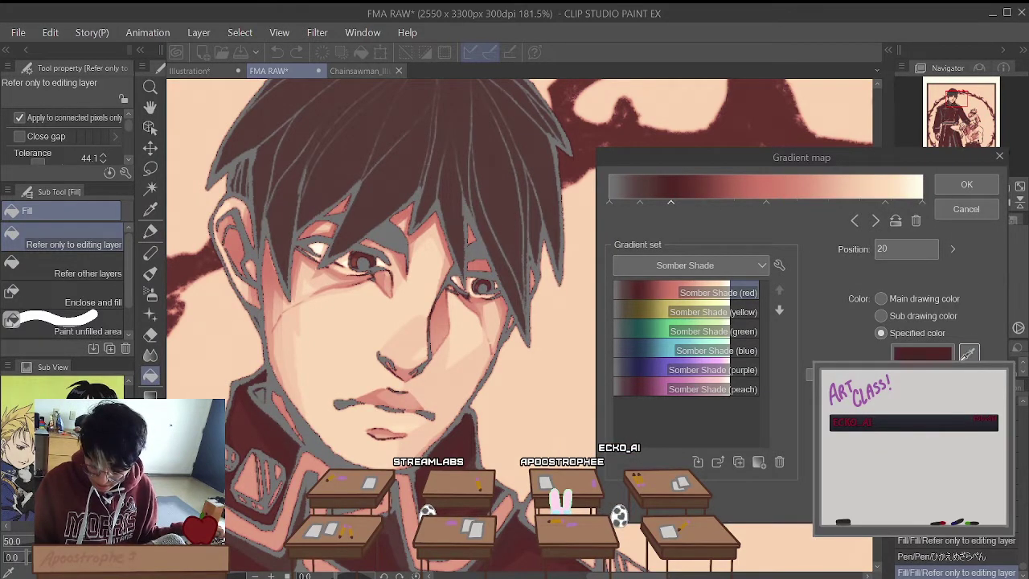
Step: Change the color of the gradient node at position 20 to a deep red with HSV 353, 98, 61
click(969, 354)
click(929, 344)
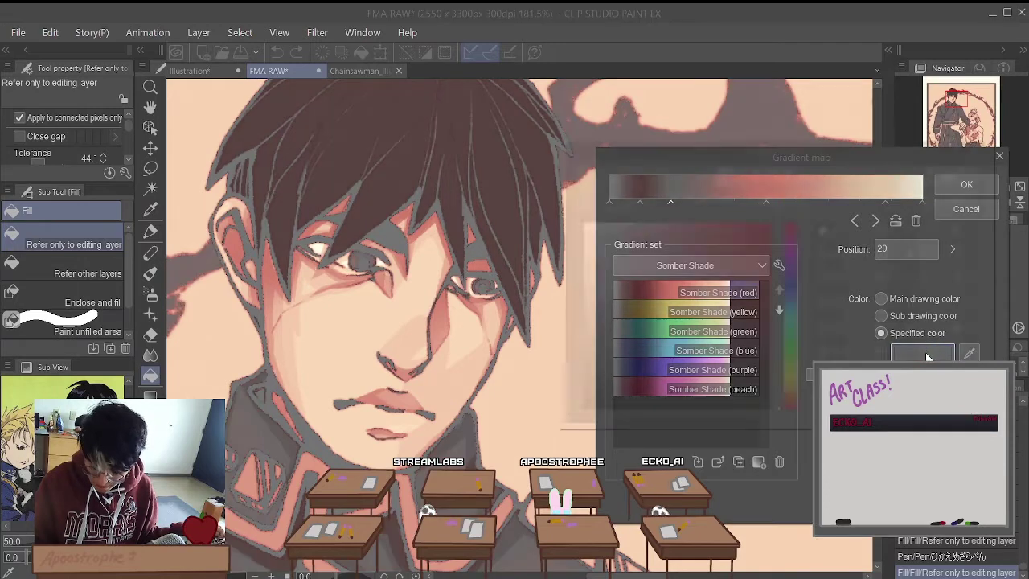
click(927, 354)
click(756, 273)
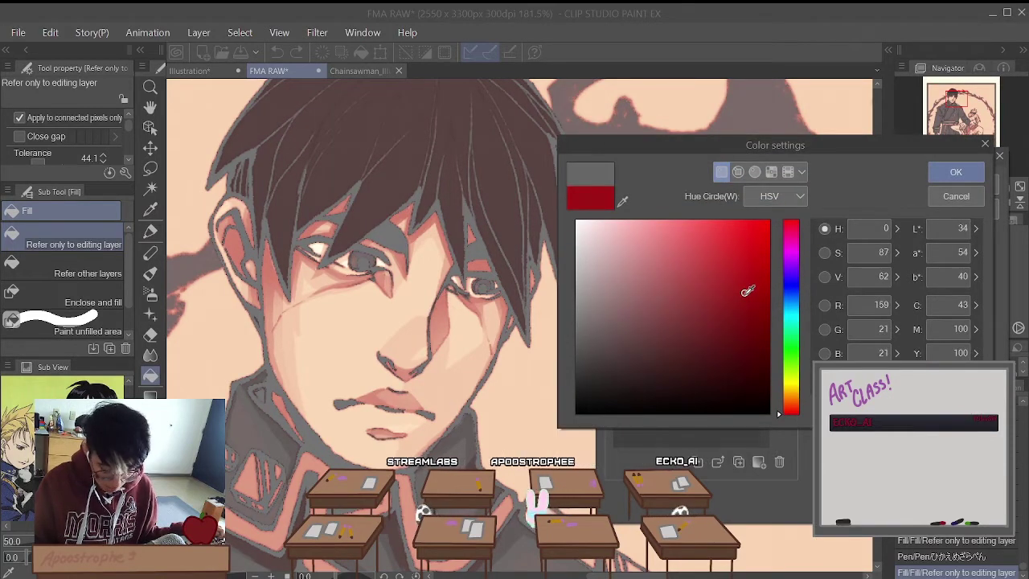
click(759, 291)
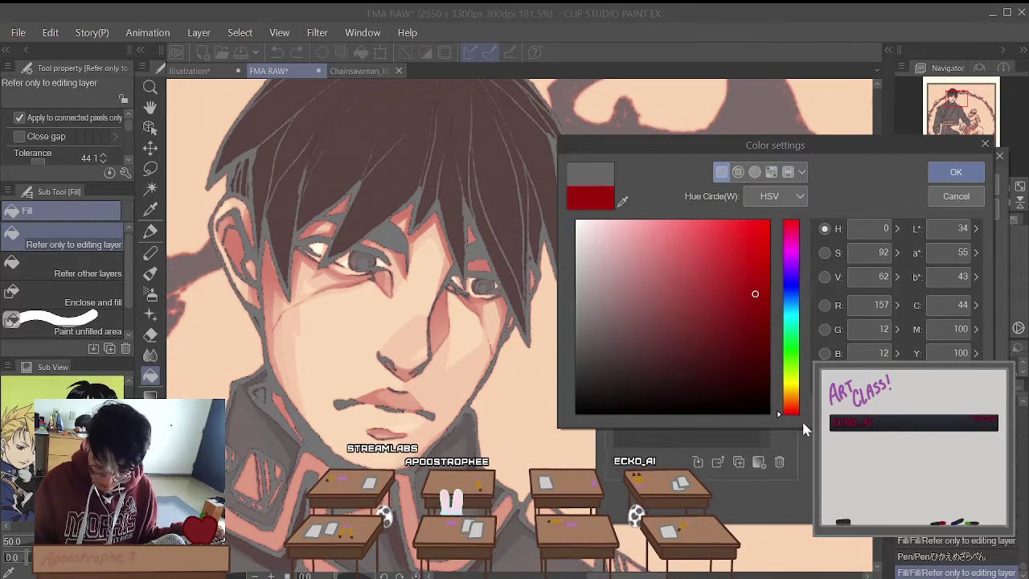
drag(793, 411, 816, 224)
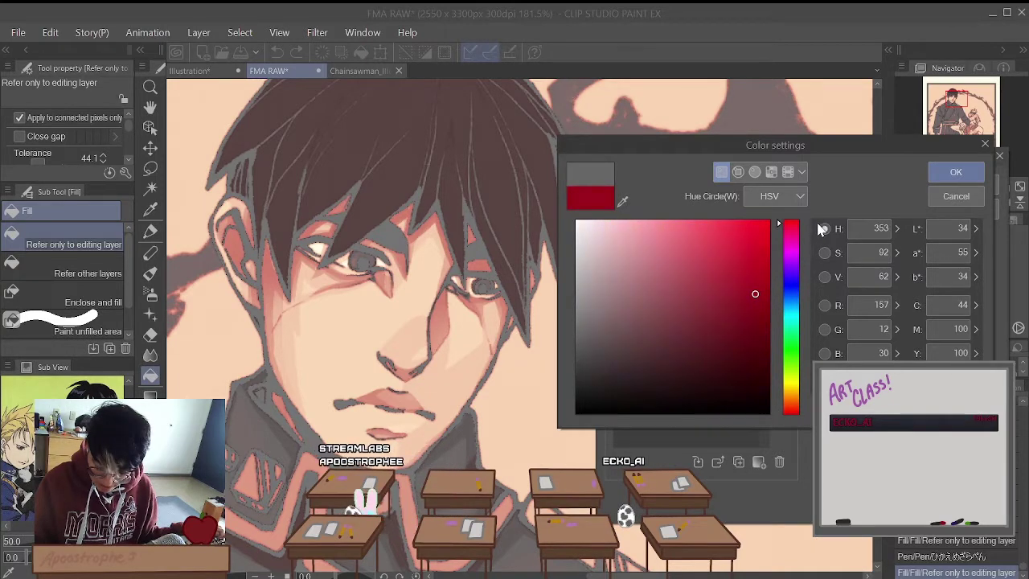
drag(753, 291, 767, 296)
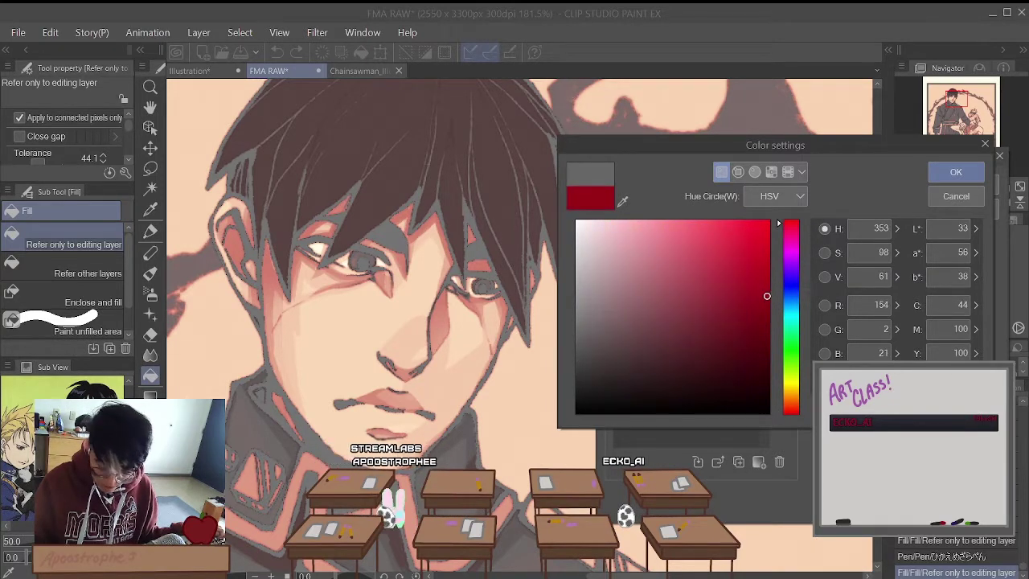
click(956, 172)
Step: Move the brown, deep red and light peach gradient nodes to positions 12, 29 and 91, and apply the edited gradient map
scroll(419, 350, down, 3)
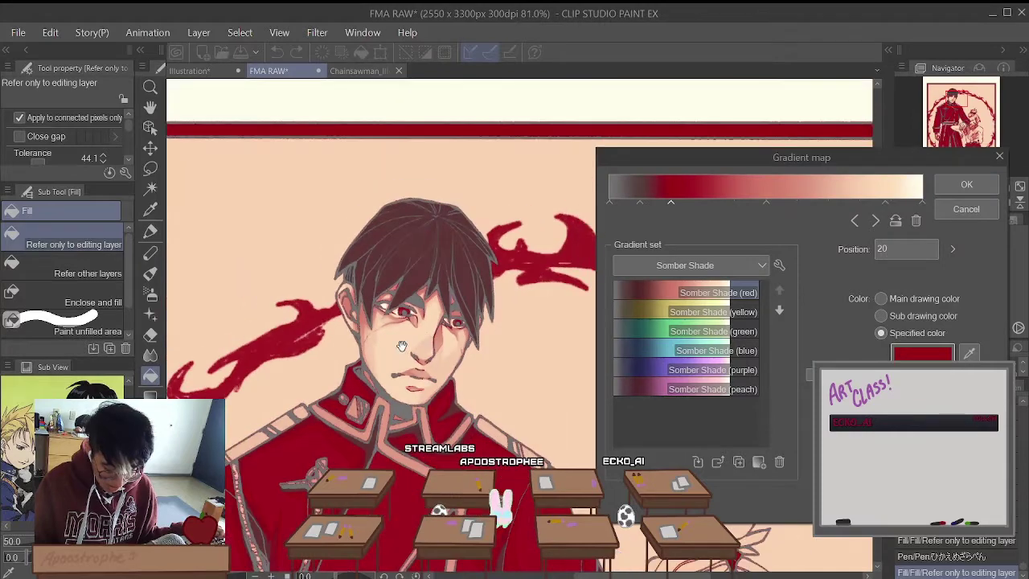
scroll(394, 350, up, 3)
scroll(430, 336, down, 1)
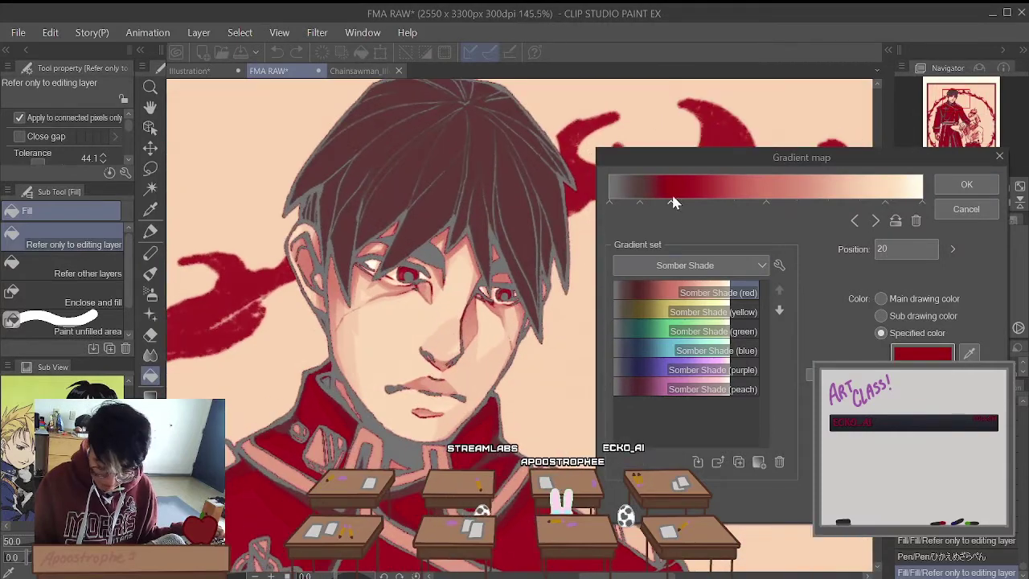
drag(641, 203, 656, 207)
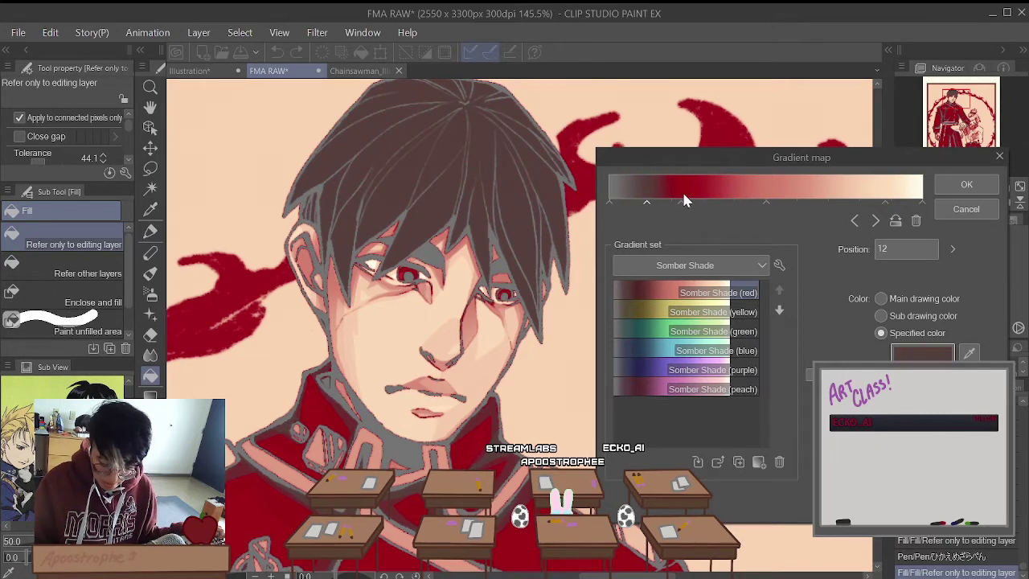
drag(681, 206, 698, 207)
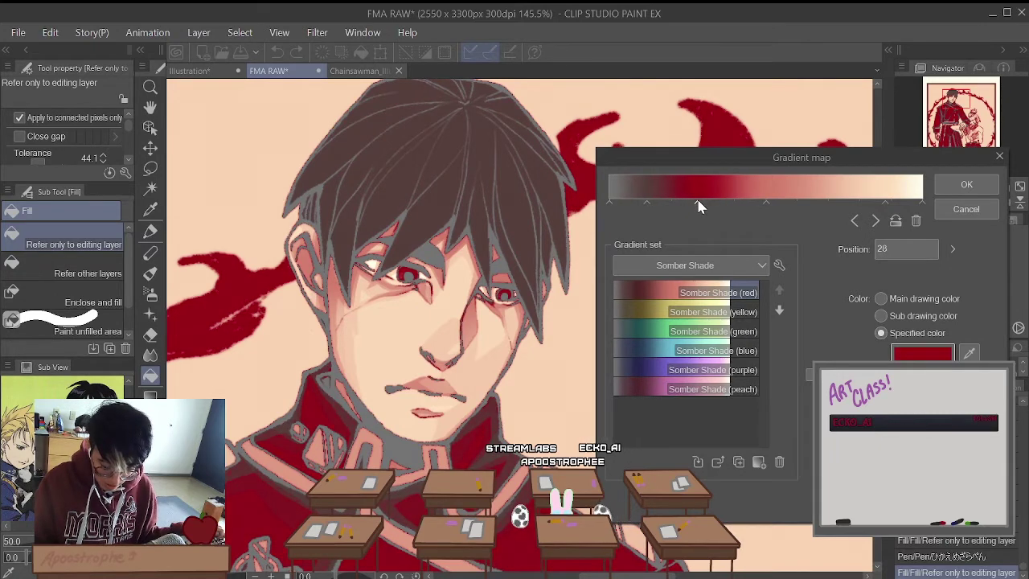
click(870, 201)
click(922, 202)
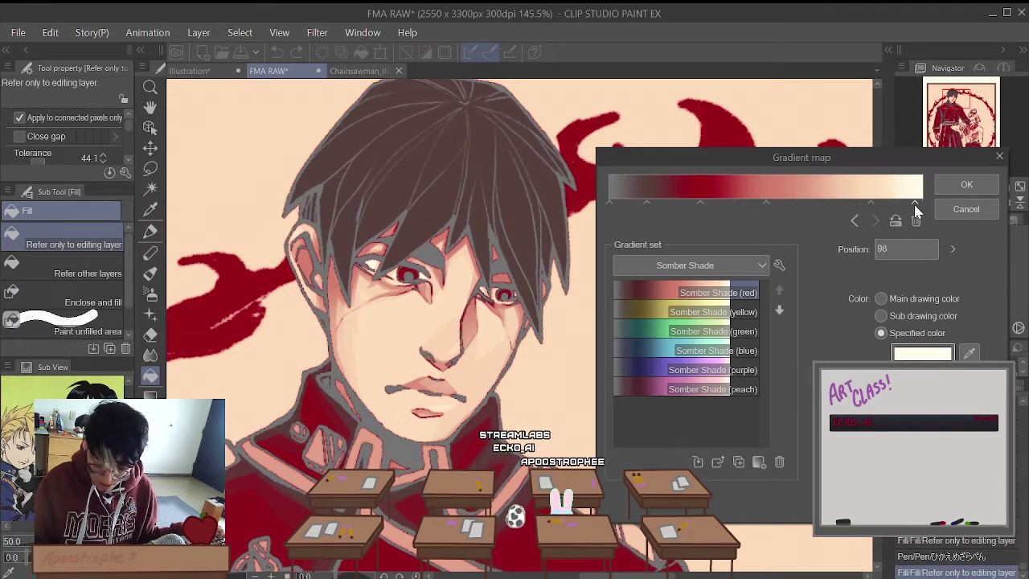
click(870, 202)
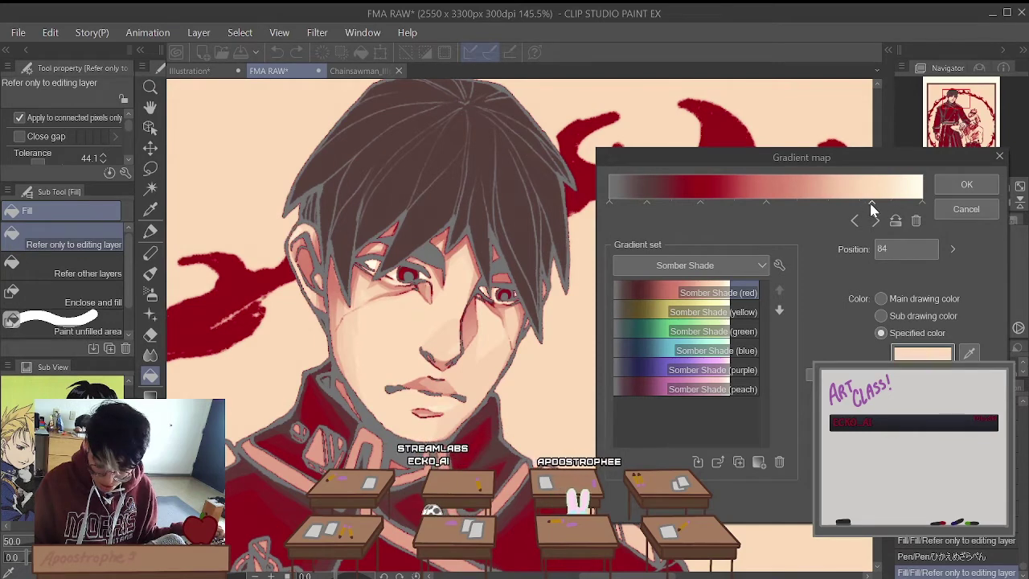
drag(870, 202, 895, 203)
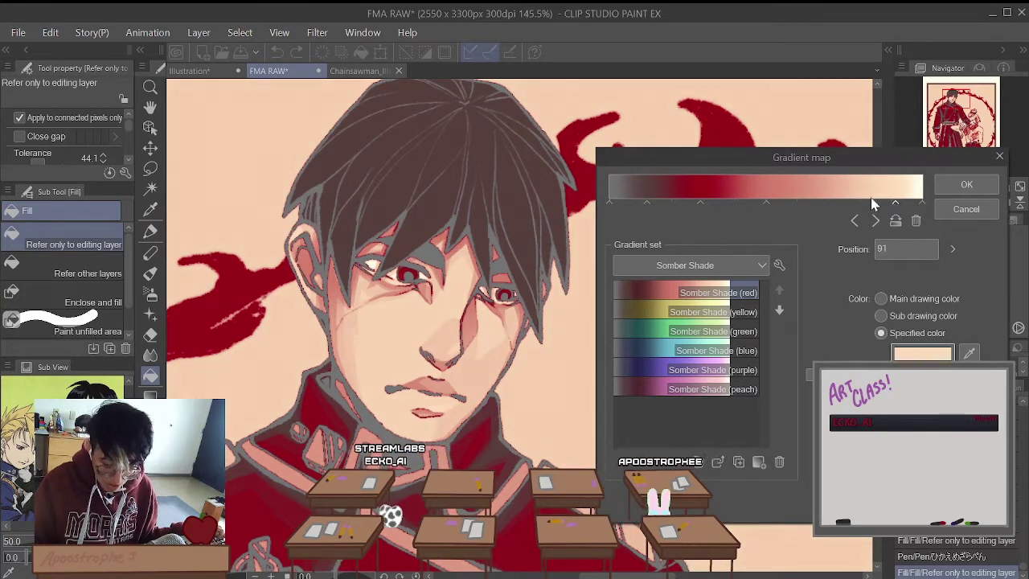
click(969, 185)
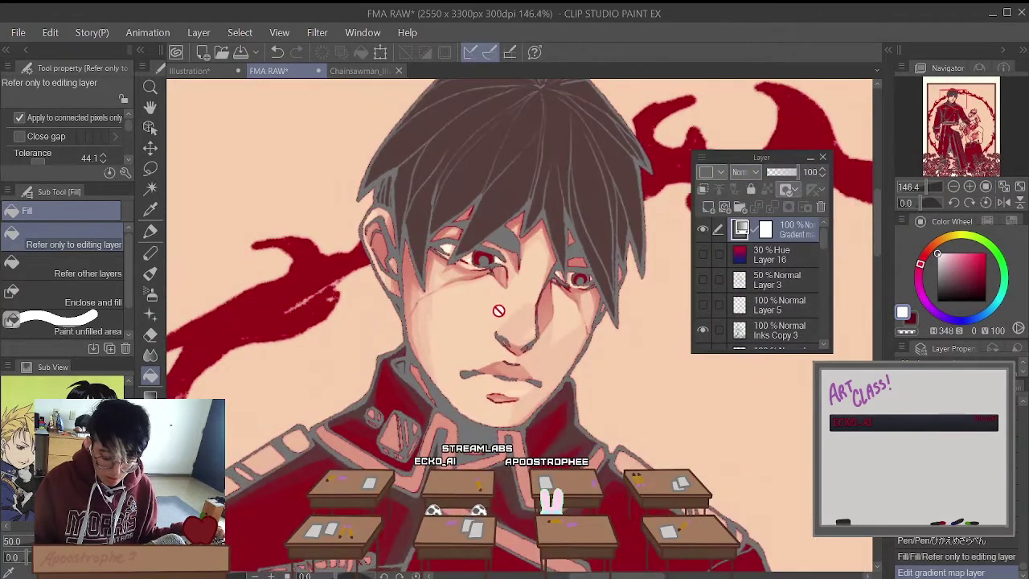
Step: Fill the gradient map layer's mask with transparent color to hide the red map everywhere
scroll(499, 310, up, 2)
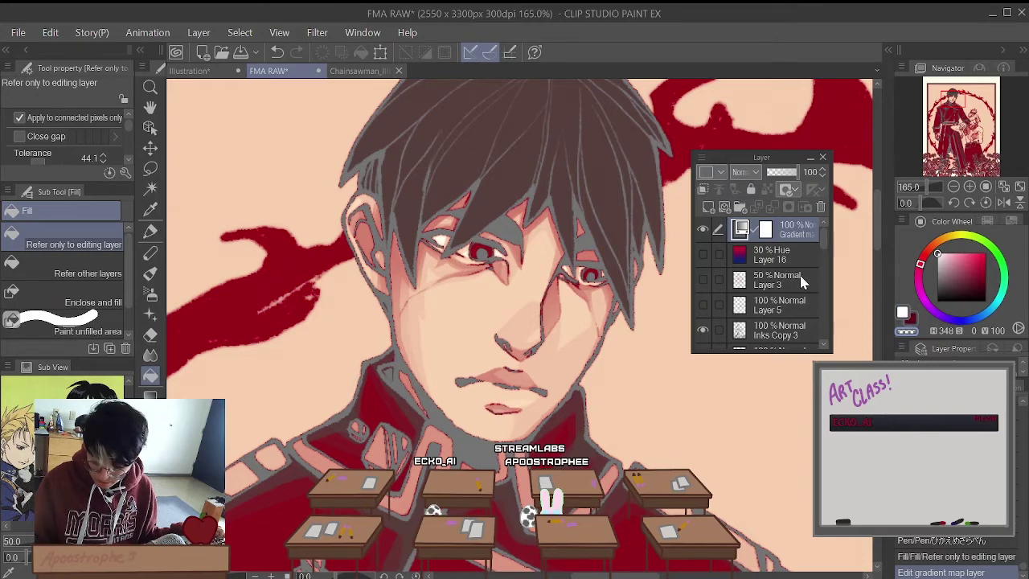
click(621, 302)
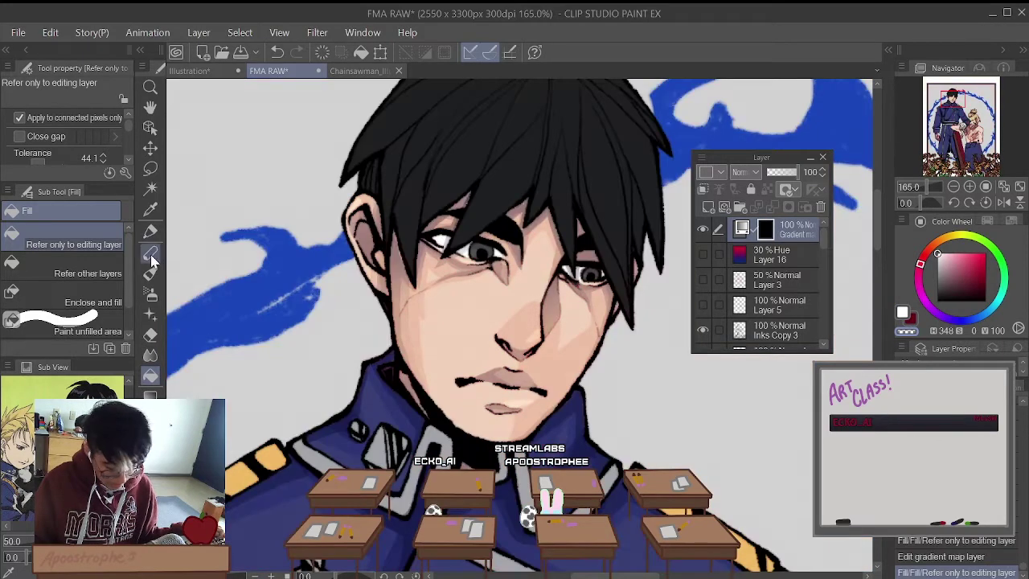
Step: Try revealing the red gradient map on the nose, lips and chin shadow by painting white pen strokes on its mask
click(150, 231)
scroll(331, 250, up, 1)
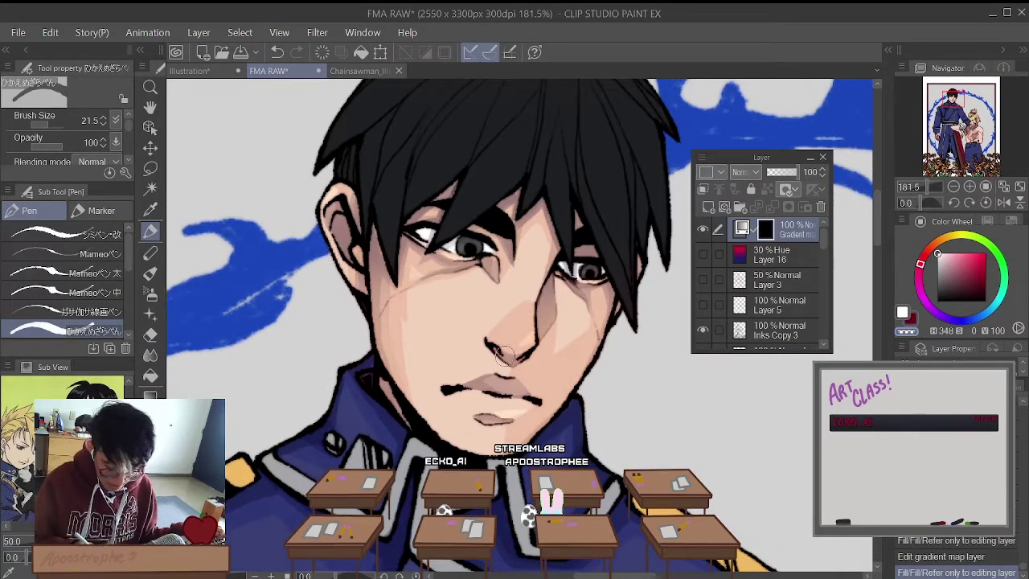
drag(505, 356, 520, 353)
click(903, 312)
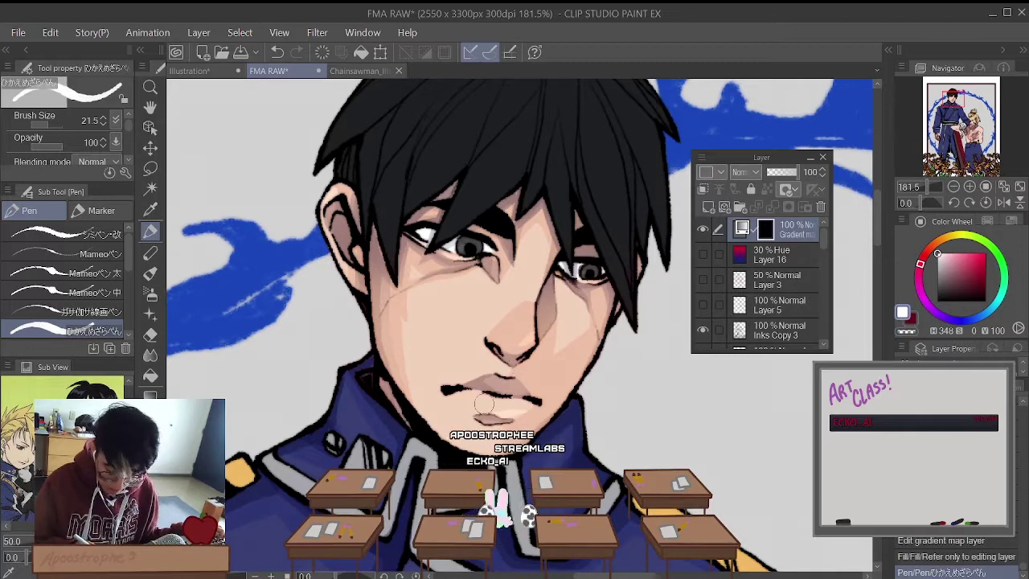
drag(478, 416, 510, 421)
drag(473, 387, 522, 391)
drag(487, 344, 518, 358)
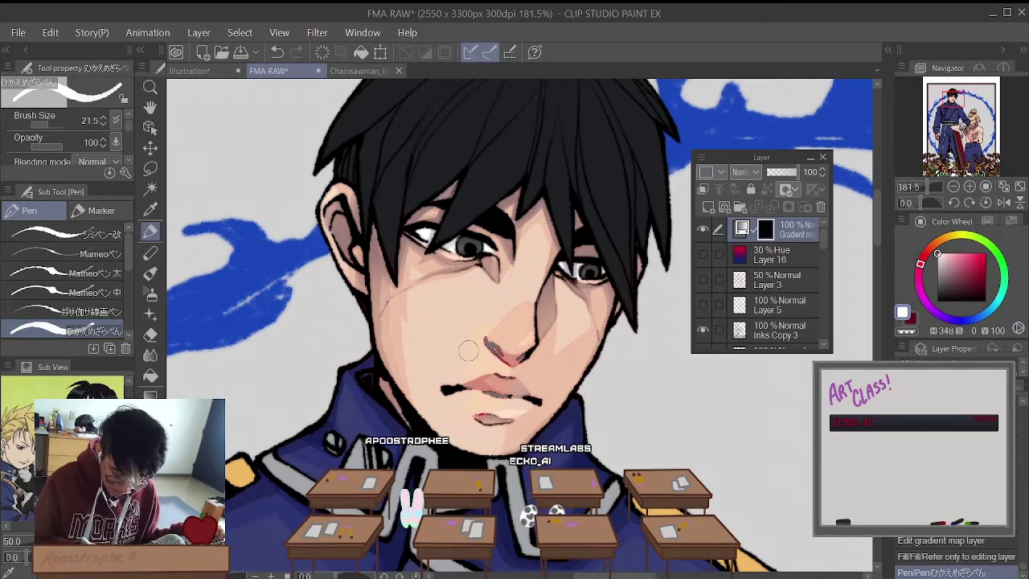
key(ctrl+z)
key(ctrl+z)
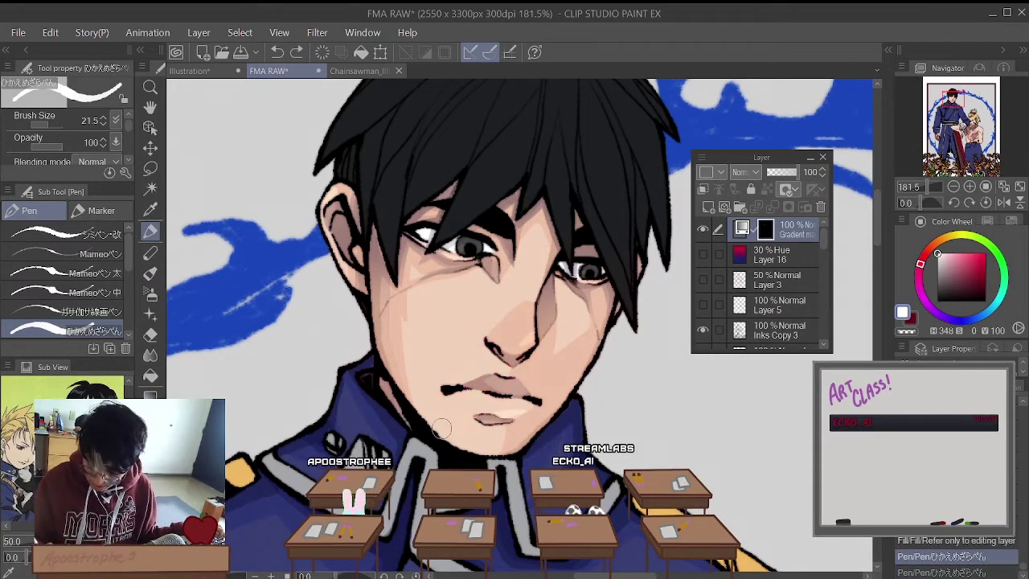
Step: Move the gradient map layer directly above the hawktatoo layer and try revealing red on the man's nose, lips and collar through its mask
drag(792, 229, 804, 254)
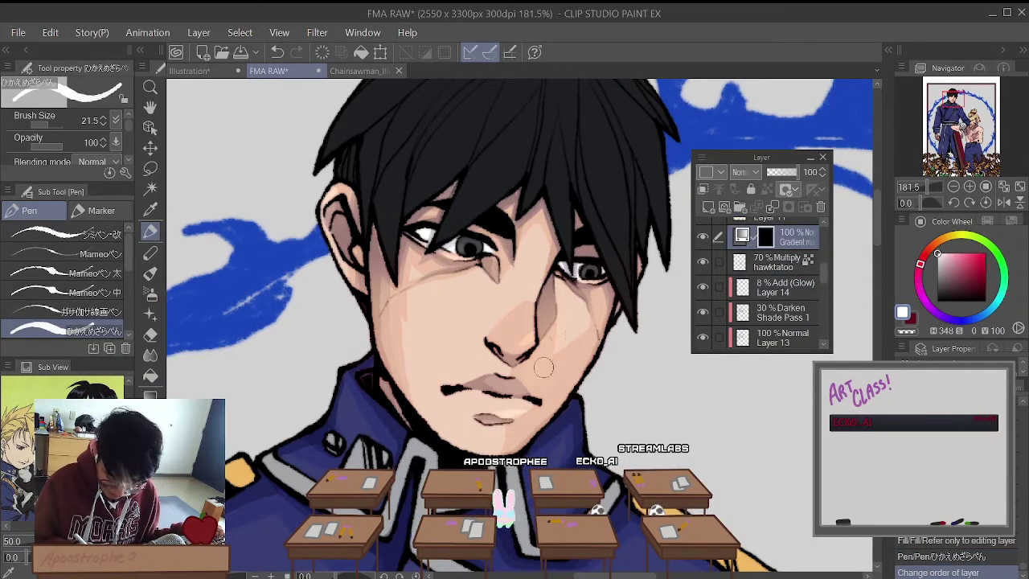
mouse_move(572, 358)
mouse_down()
mouse_move(550, 354)
mouse_move(548, 310)
mouse_move(513, 333)
mouse_up()
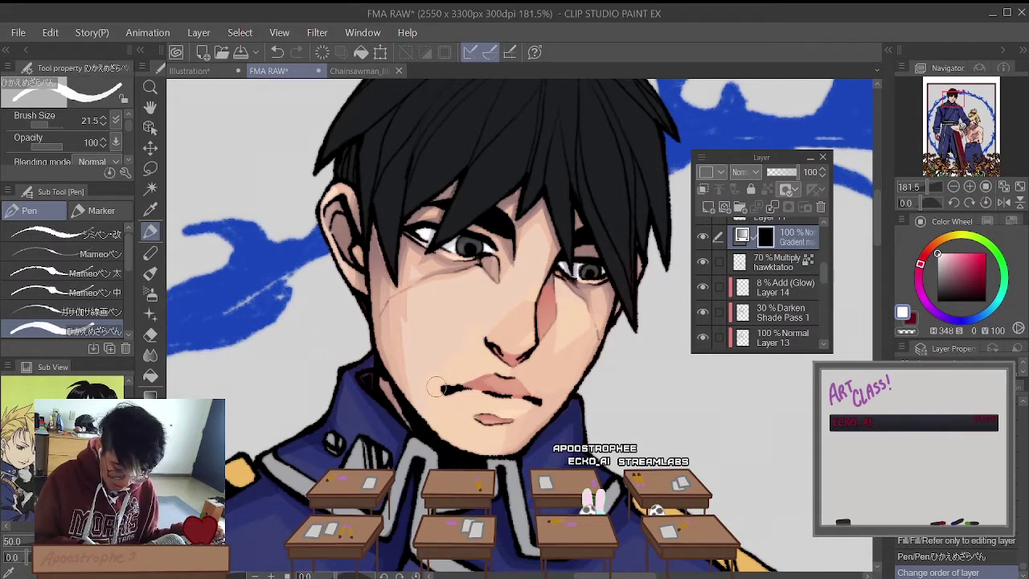
mouse_move(397, 419)
mouse_down()
mouse_move(386, 444)
mouse_move(301, 466)
mouse_move(242, 523)
mouse_up()
mouse_move(361, 385)
mouse_down()
mouse_move(336, 439)
mouse_move(324, 433)
mouse_up()
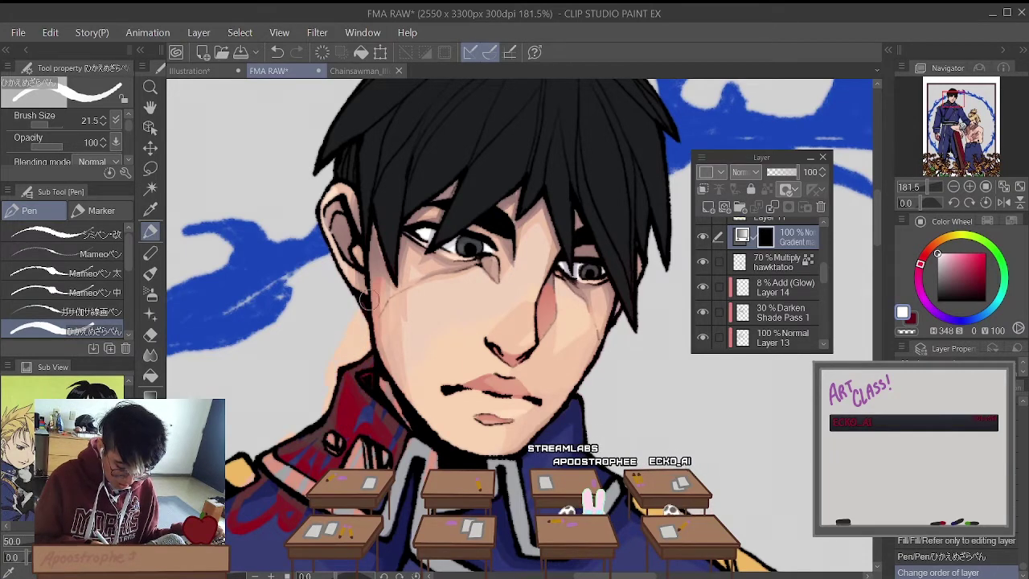
key(ctrl+z)
key(ctrl+z)
key(ctrl+z)
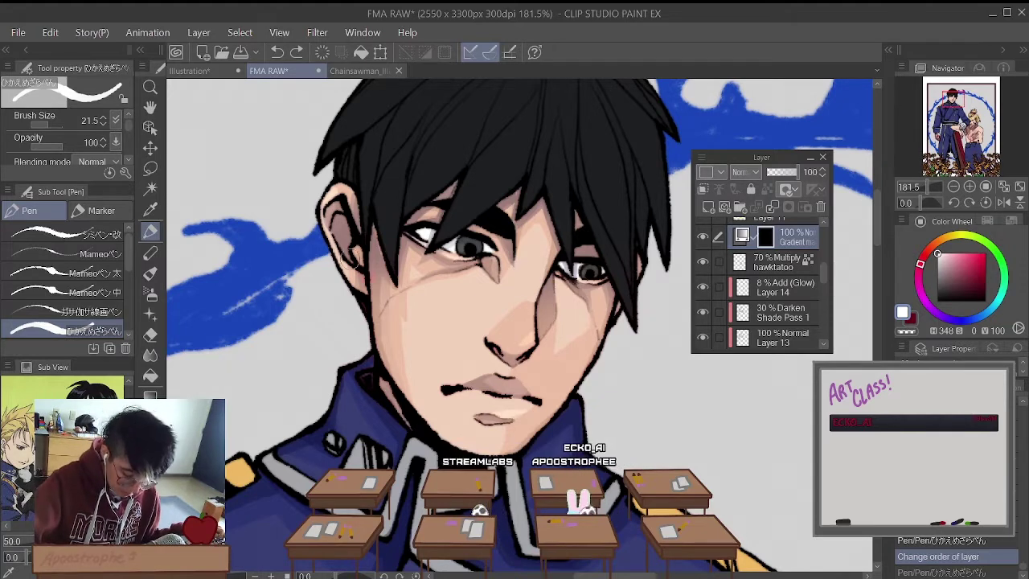
Step: Try revealing the red gradient map on the man's ear and cheek shadows through the layer mask
drag(340, 217, 364, 269)
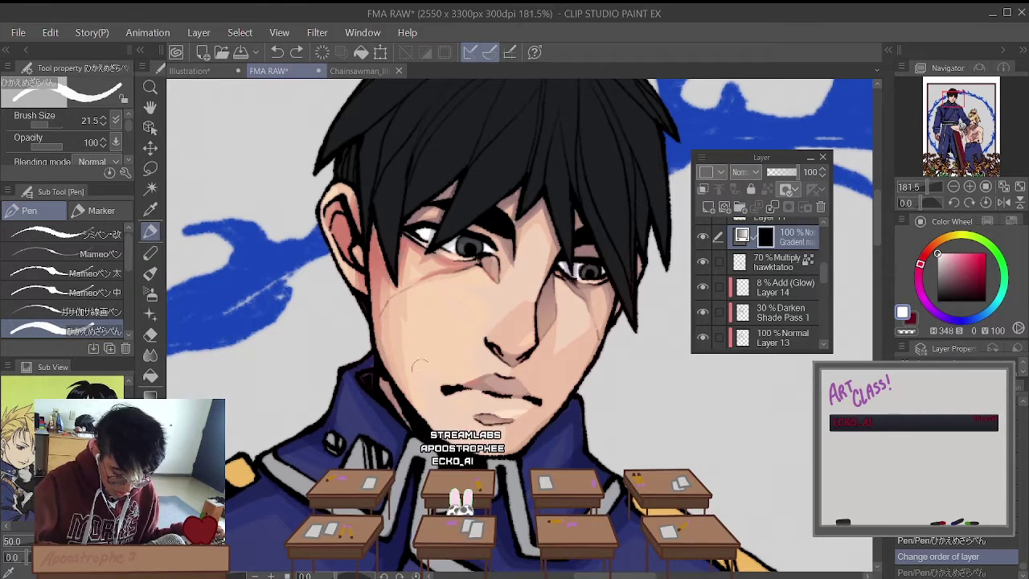
click(438, 416)
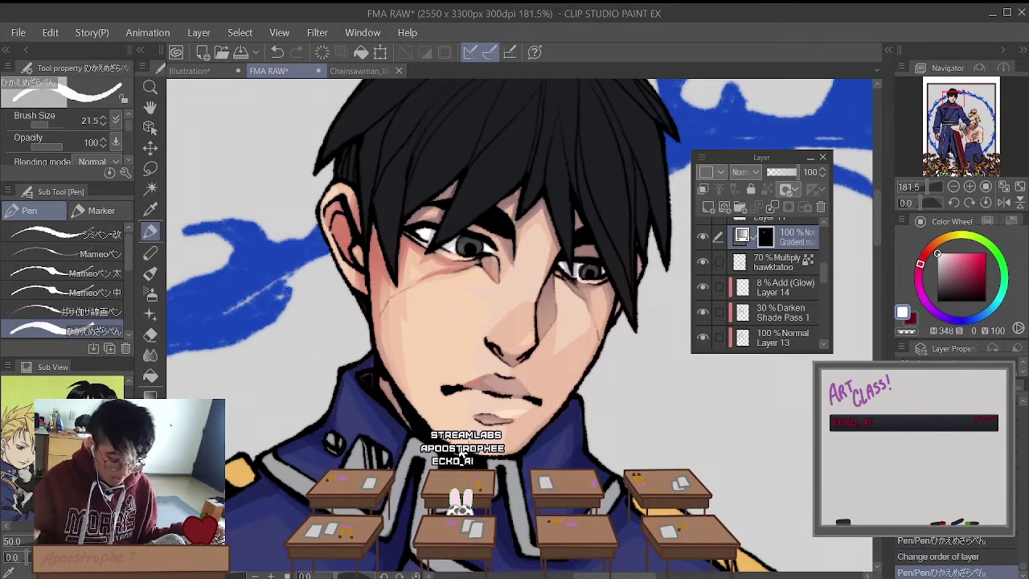
key(ctrl+z)
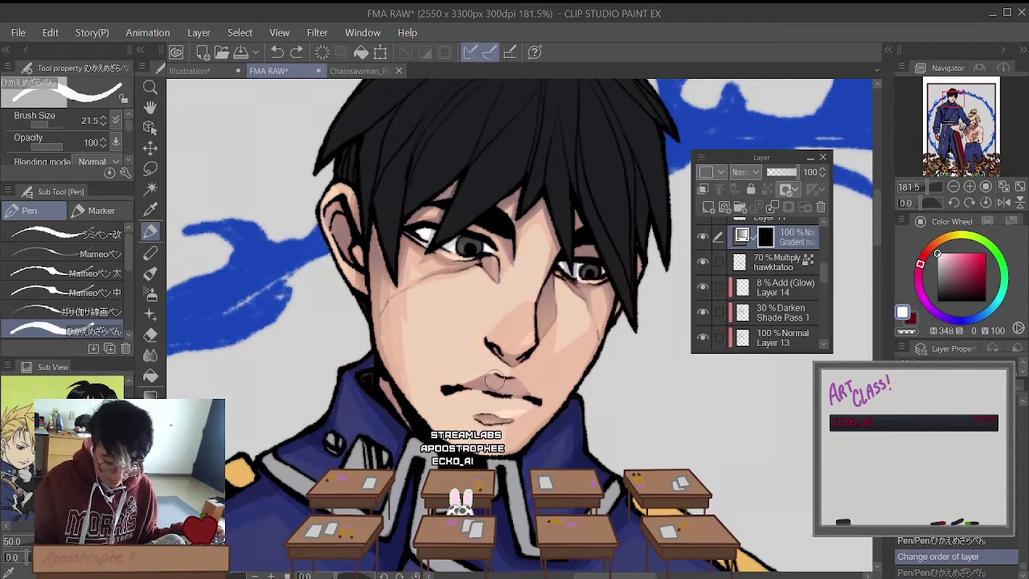
Step: Examine the man's face up close and compare it with the look of the whole illustration
scroll(500, 378, up, 1)
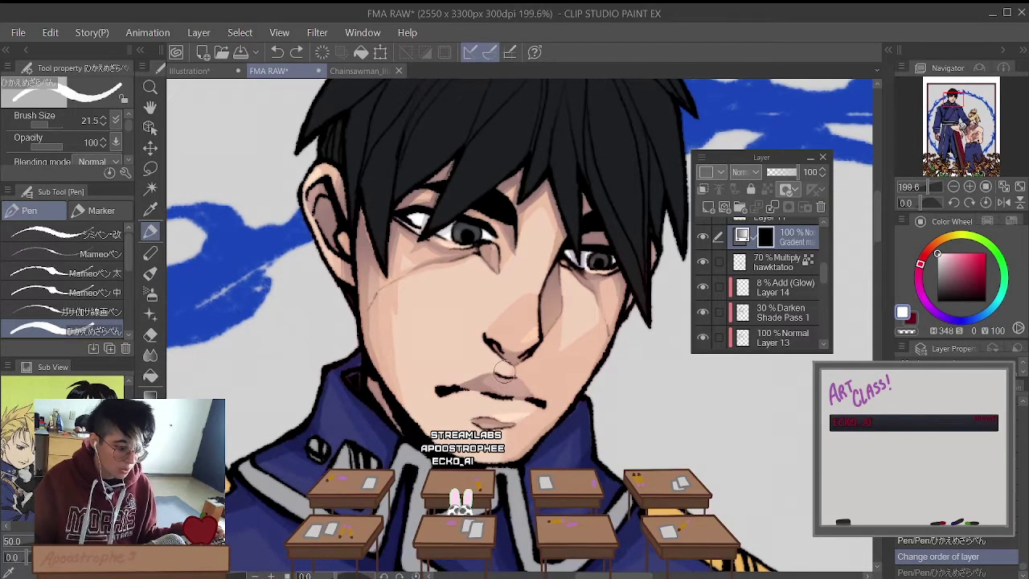
scroll(454, 197, down, 6)
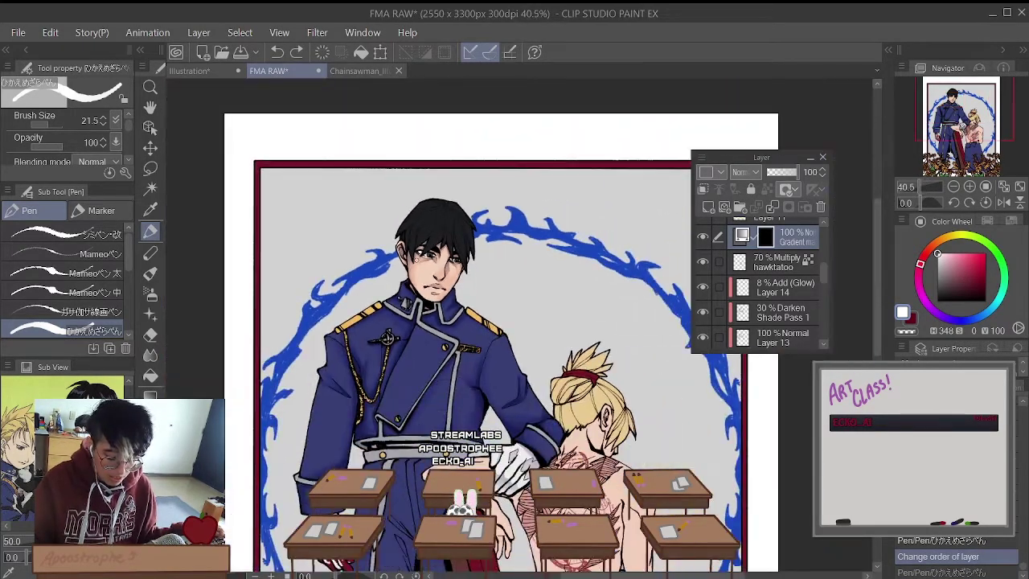
scroll(416, 259, up, 3)
scroll(417, 259, down, 4)
scroll(416, 259, up, 2)
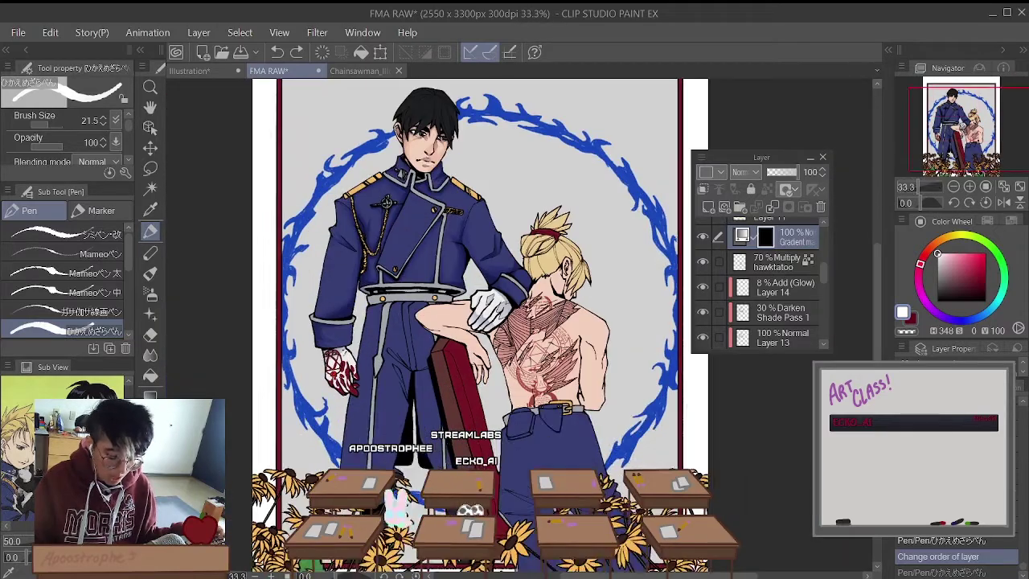
scroll(430, 229, up, 4)
scroll(433, 257, down, 5)
scroll(425, 145, up, 2)
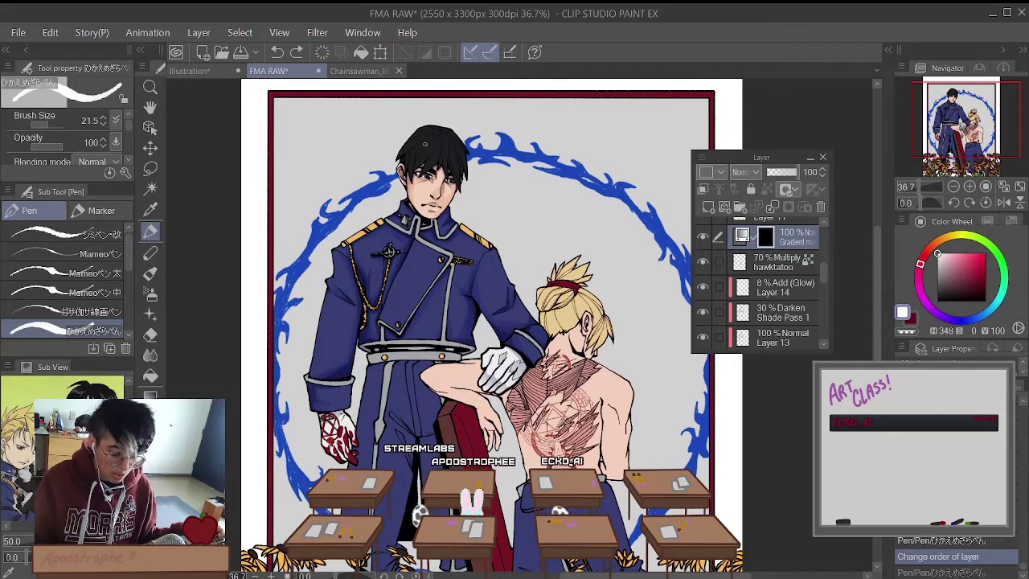
scroll(424, 144, down, 2)
scroll(412, 166, up, 6)
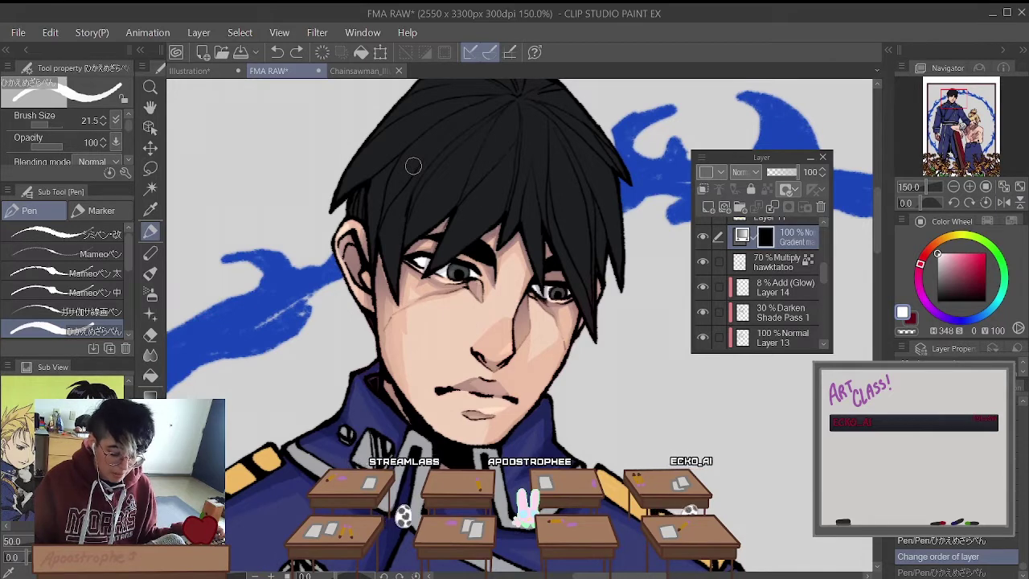
scroll(422, 198, up, 1)
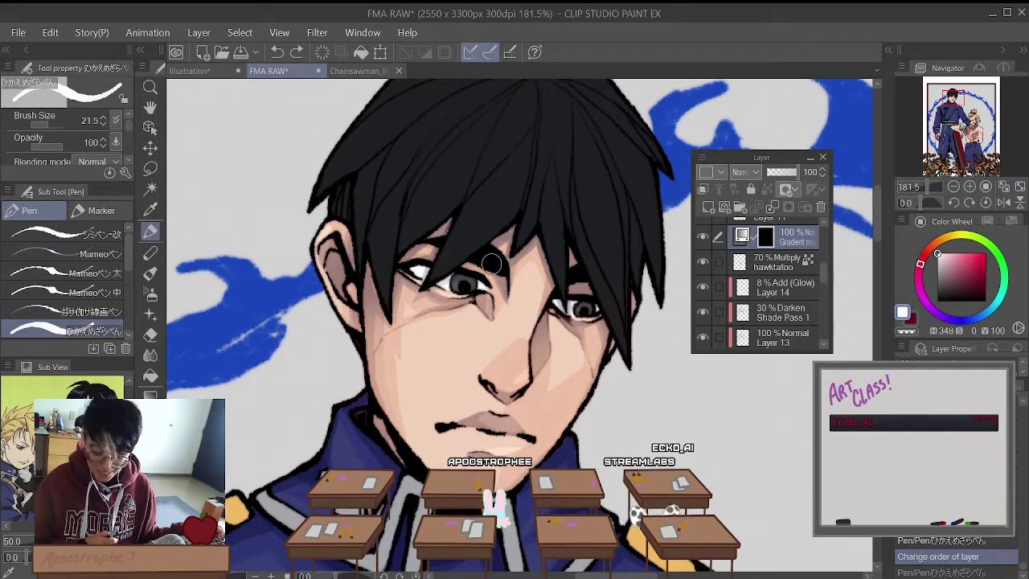
scroll(491, 263, down, 5)
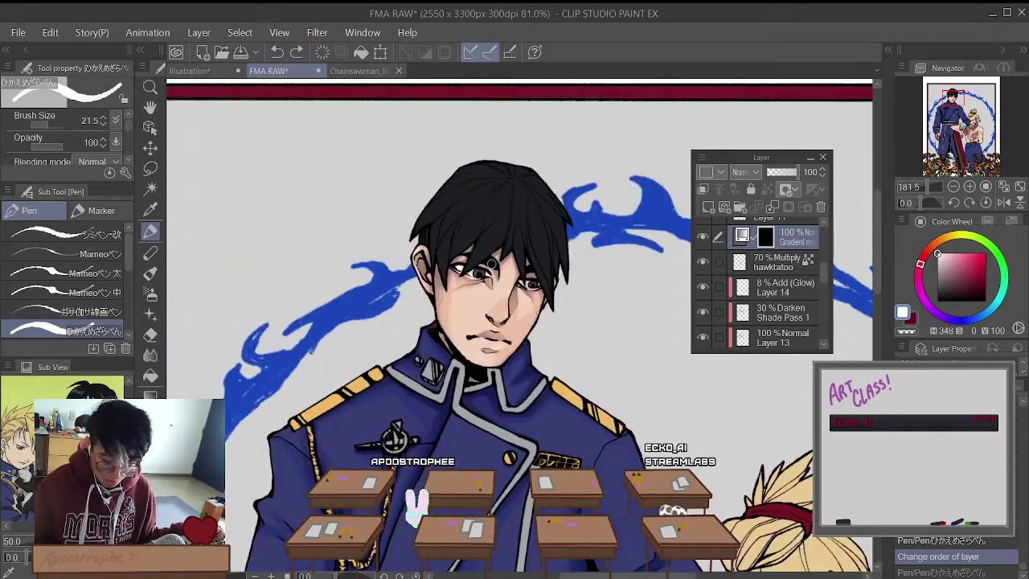
scroll(492, 265, up, 3)
scroll(500, 273, down, 8)
scroll(523, 305, up, 4)
scroll(627, 346, down, 3)
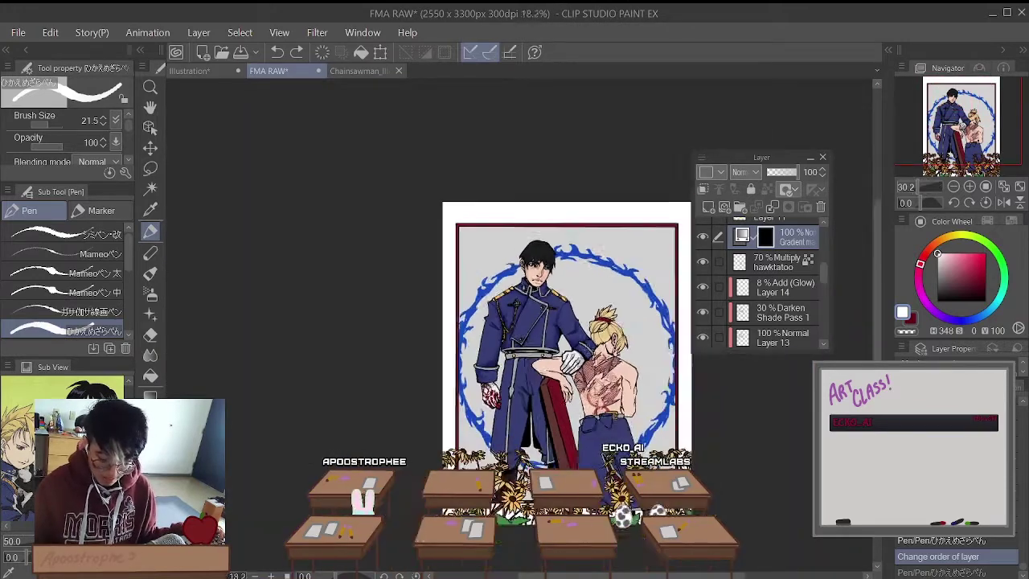
scroll(644, 382, up, 2)
Step: Dock the floating Layer palette beneath the Layer Property palette so the illustration is unobstructed
drag(750, 152, 937, 409)
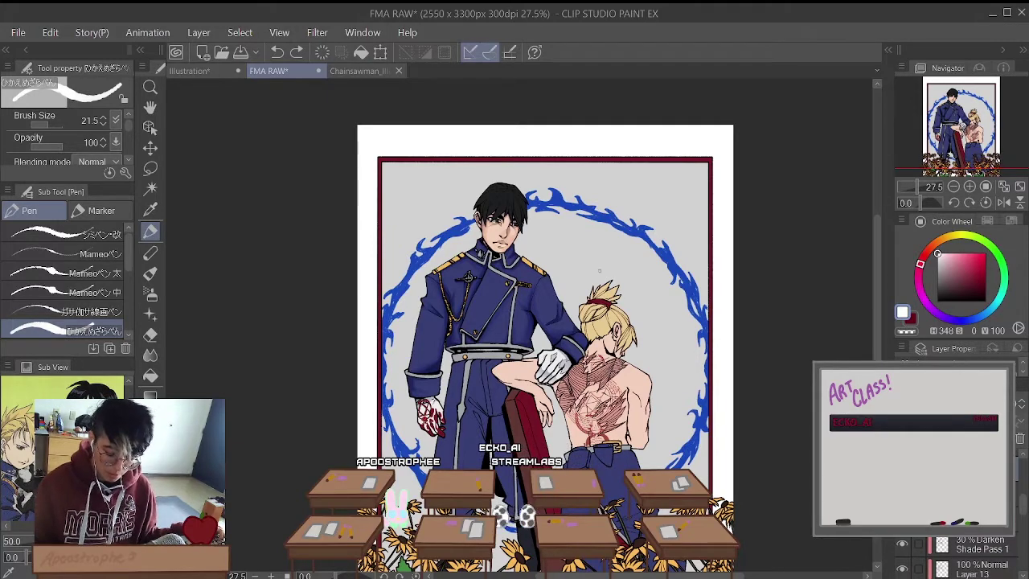
scroll(595, 273, down, 3)
scroll(595, 276, up, 2)
scroll(594, 278, down, 3)
scroll(657, 382, up, 6)
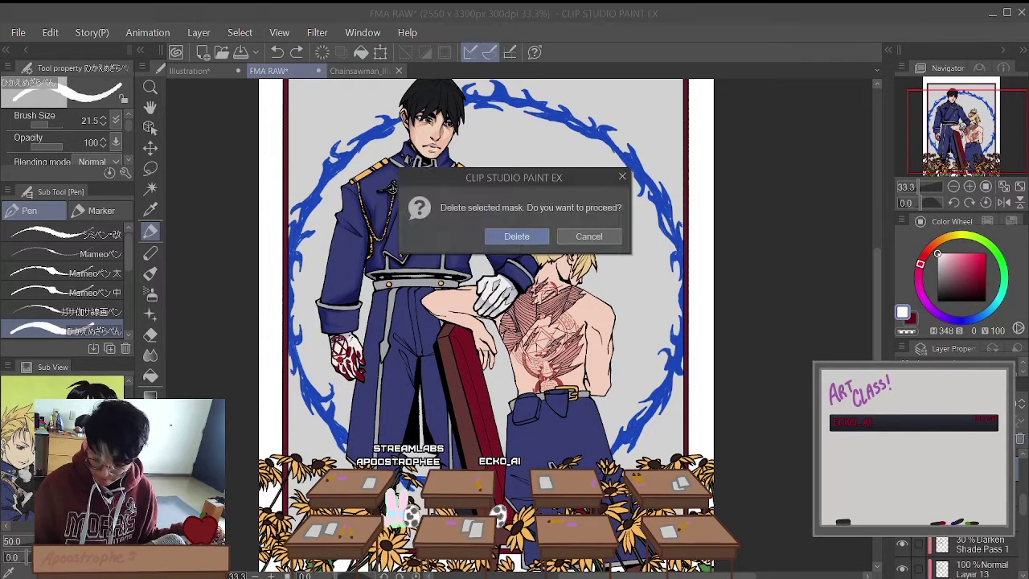
Step: Delete the gradient map layer's mask and the gradient map layer itself to restore the original colors
click(508, 237)
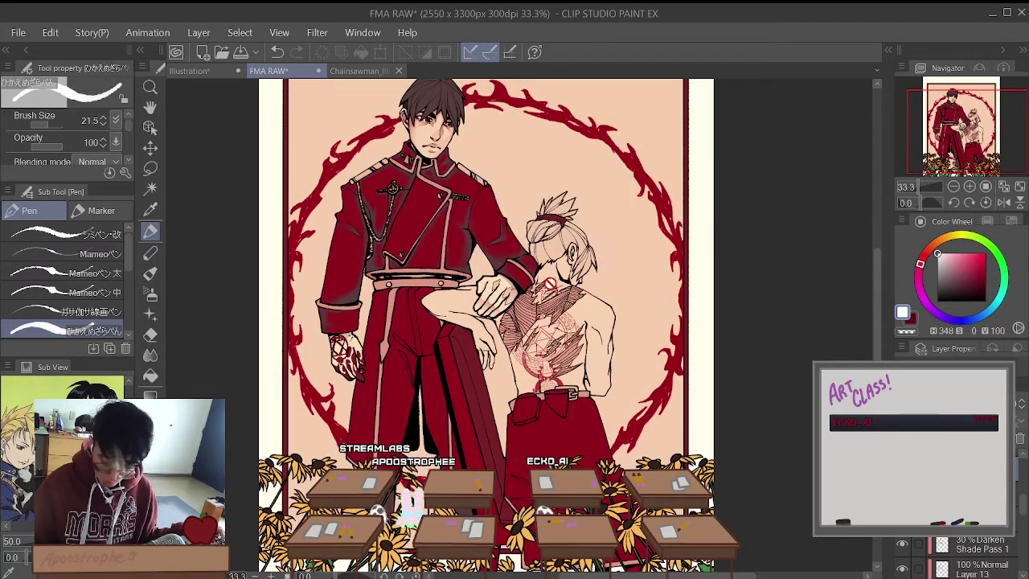
click(1021, 440)
click(550, 239)
scroll(955, 547, down, 3)
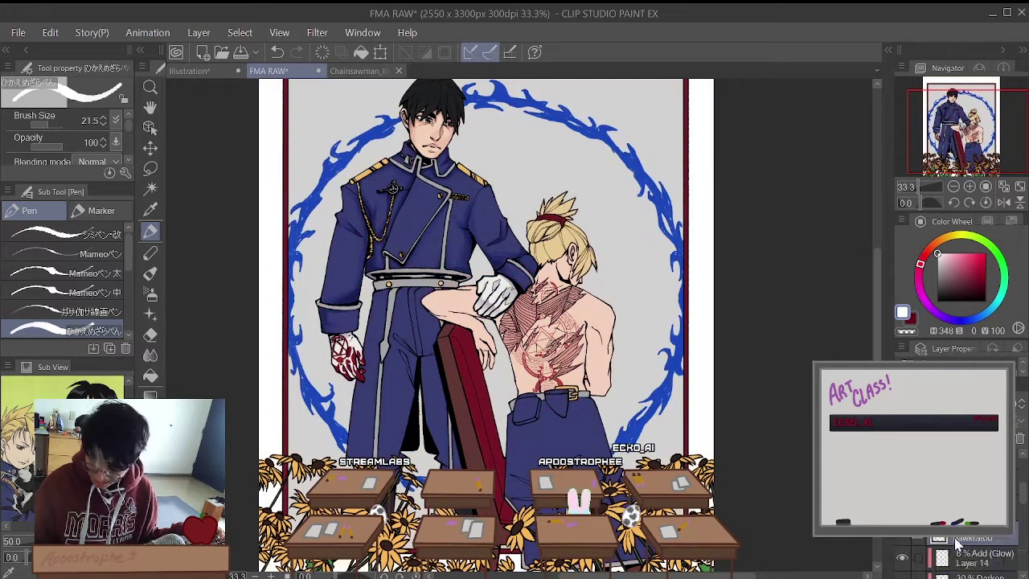
scroll(977, 546, up, 5)
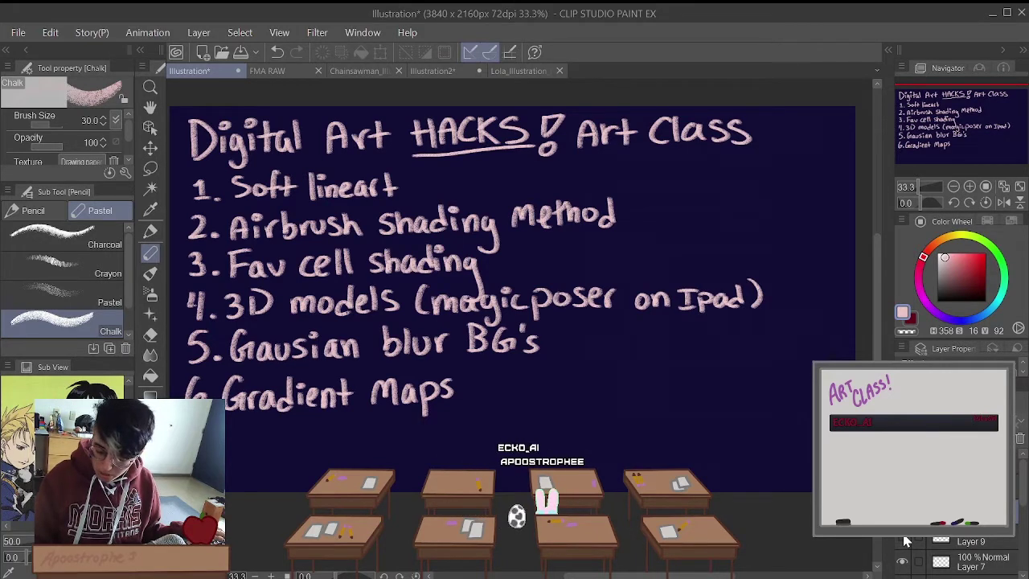
Step: Show the "Isolate colors" entry on the Digital Art Hacks list and inspect the colors of the Chainsawman illustration
click(904, 541)
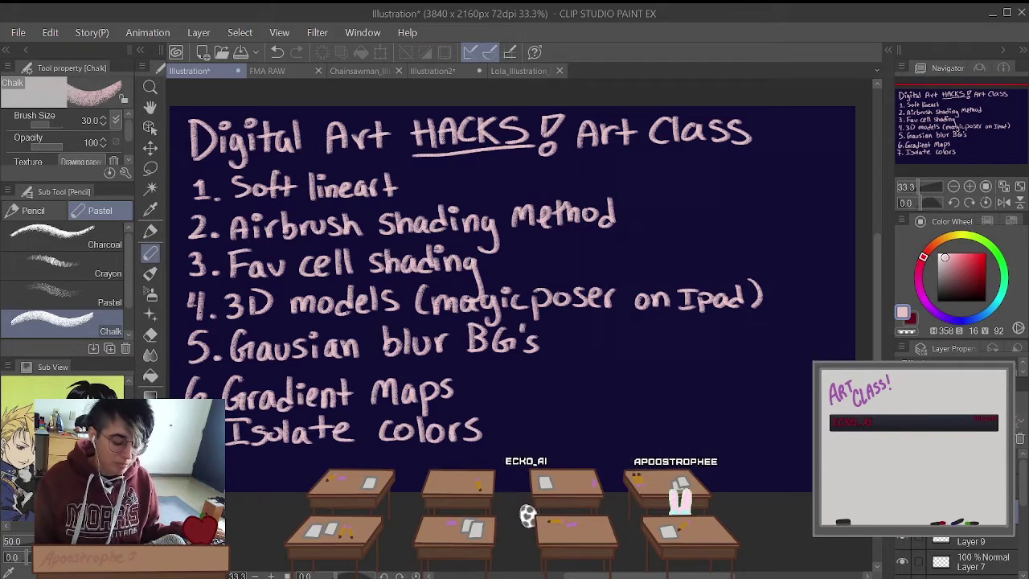
click(358, 71)
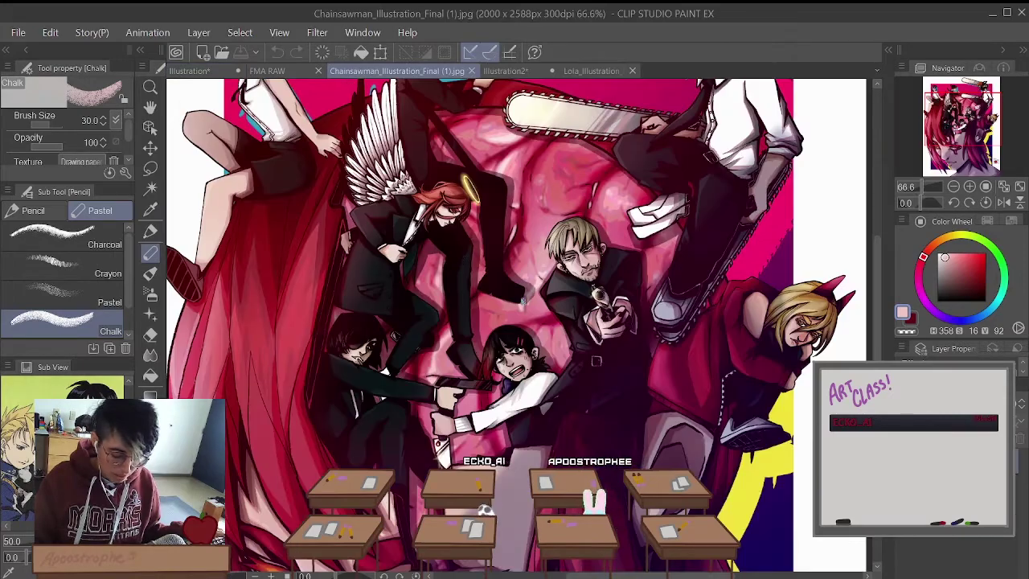
scroll(523, 227, up, 5)
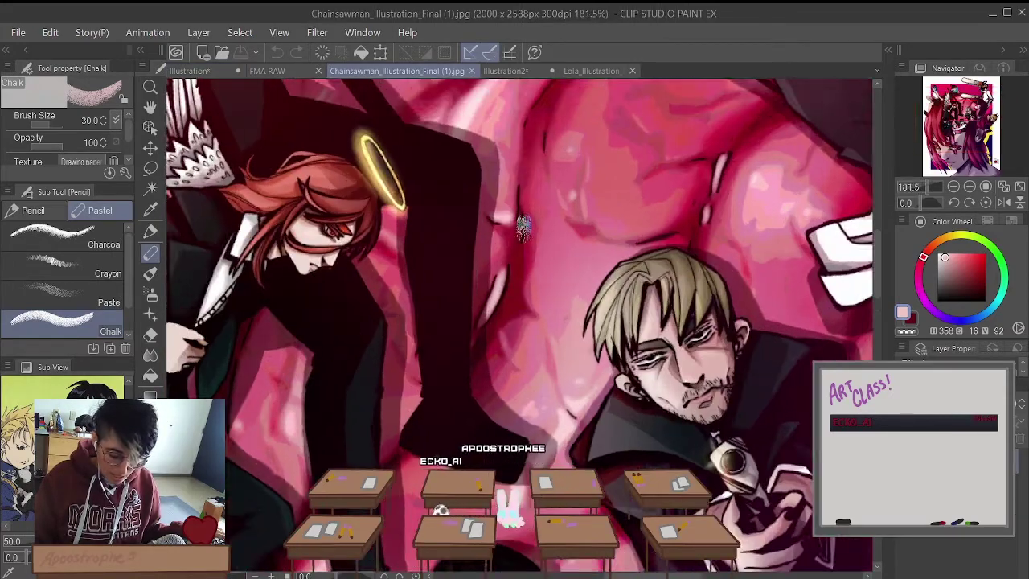
scroll(523, 227, down, 5)
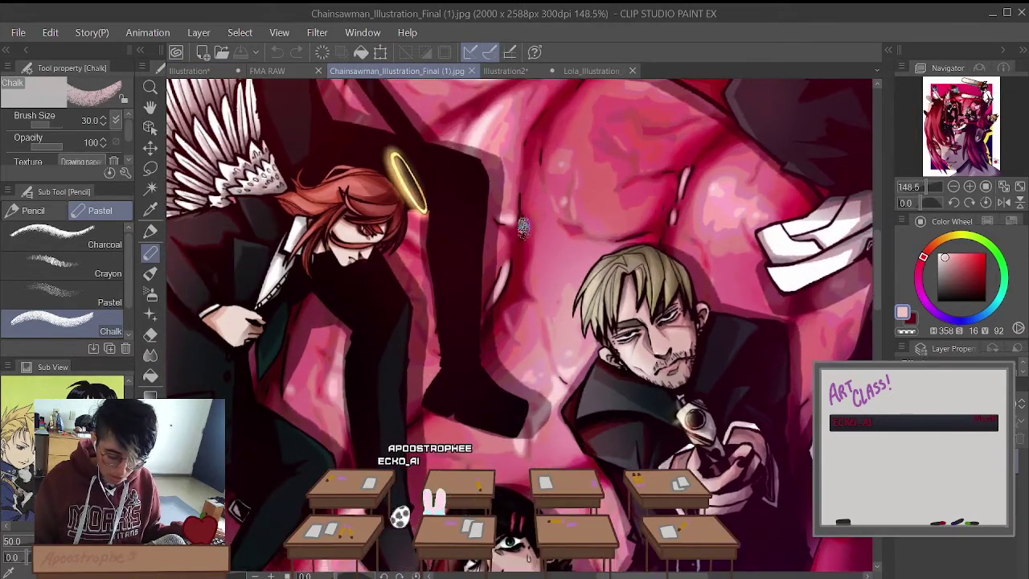
scroll(525, 195, up, 4)
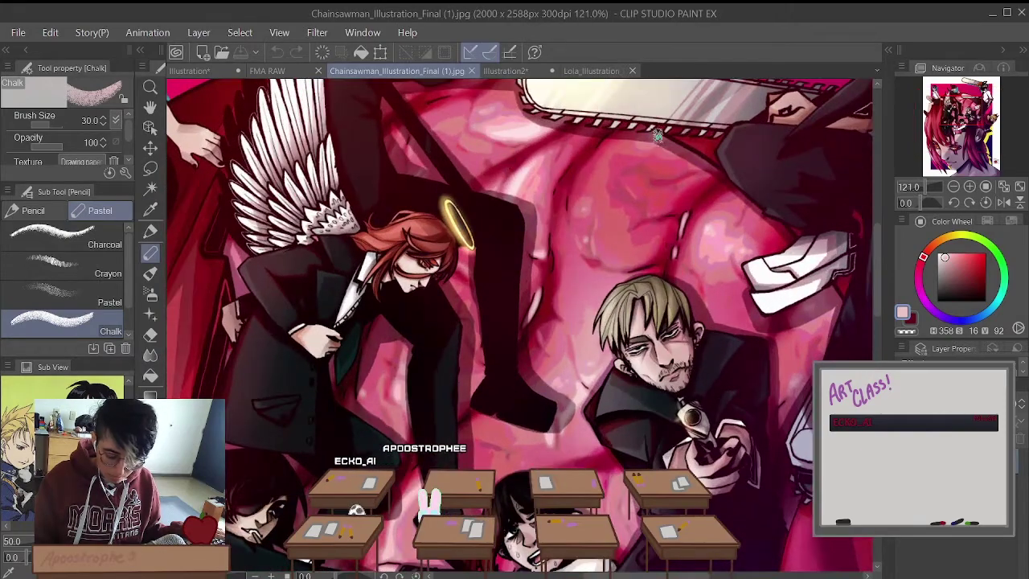
scroll(611, 217, up, 2)
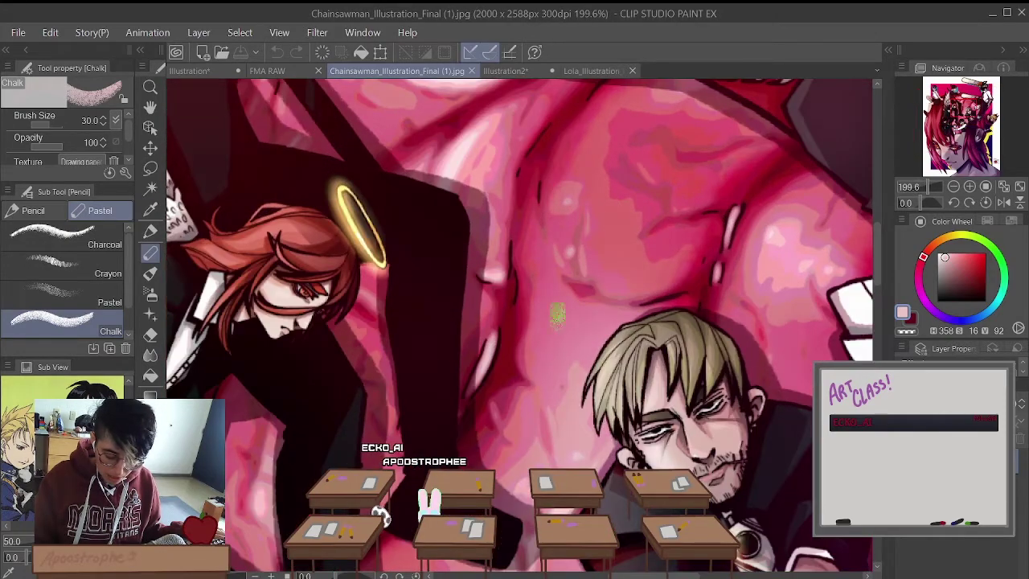
scroll(485, 371, down, 3)
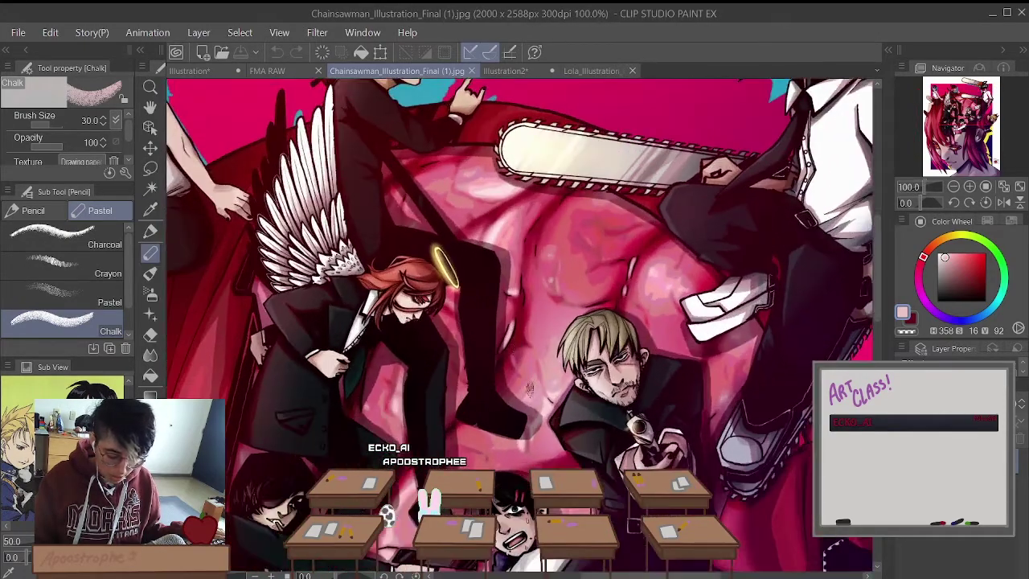
Step: Switch to the blank Illustration2 canvas and choose the Gouache thick paint brush
click(524, 73)
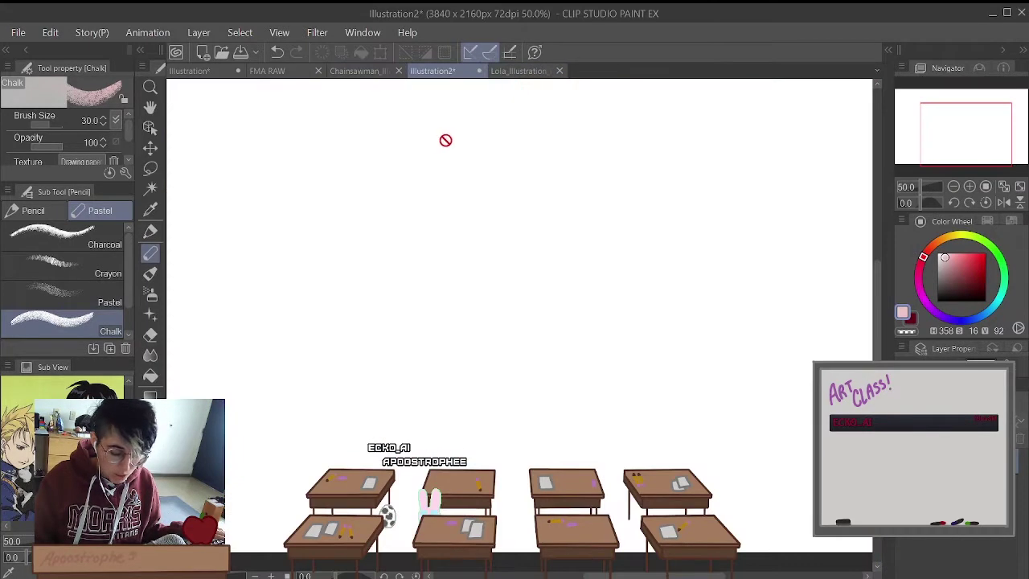
scroll(437, 153, down, 5)
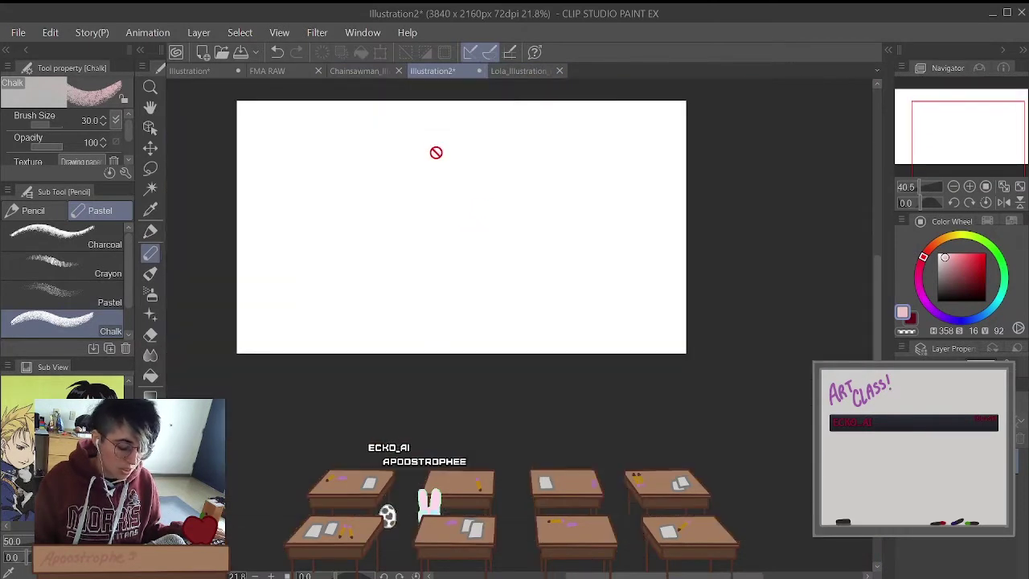
scroll(411, 92, up, 4)
scroll(370, 115, up, 3)
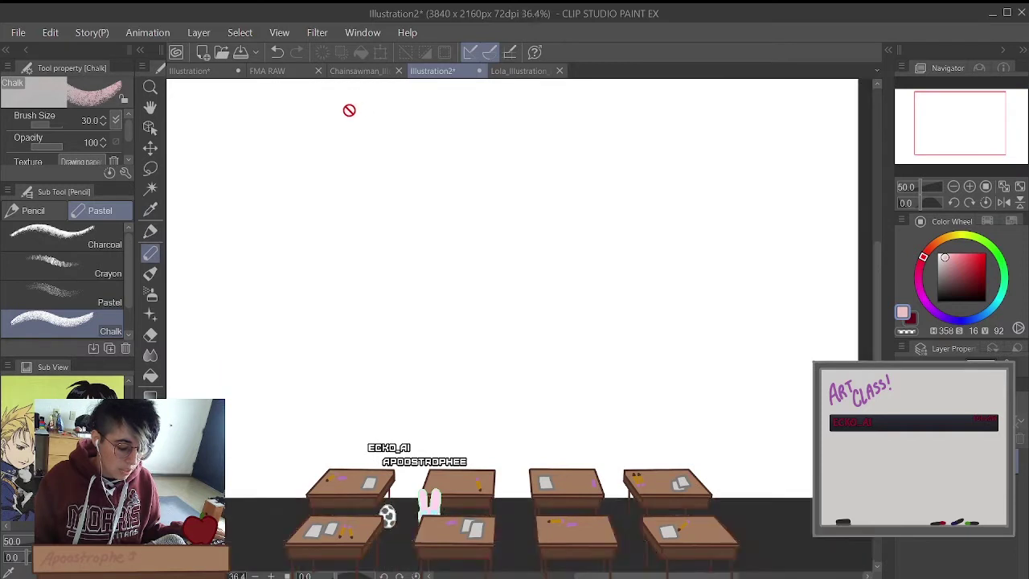
click(151, 295)
scroll(307, 209, down, 2)
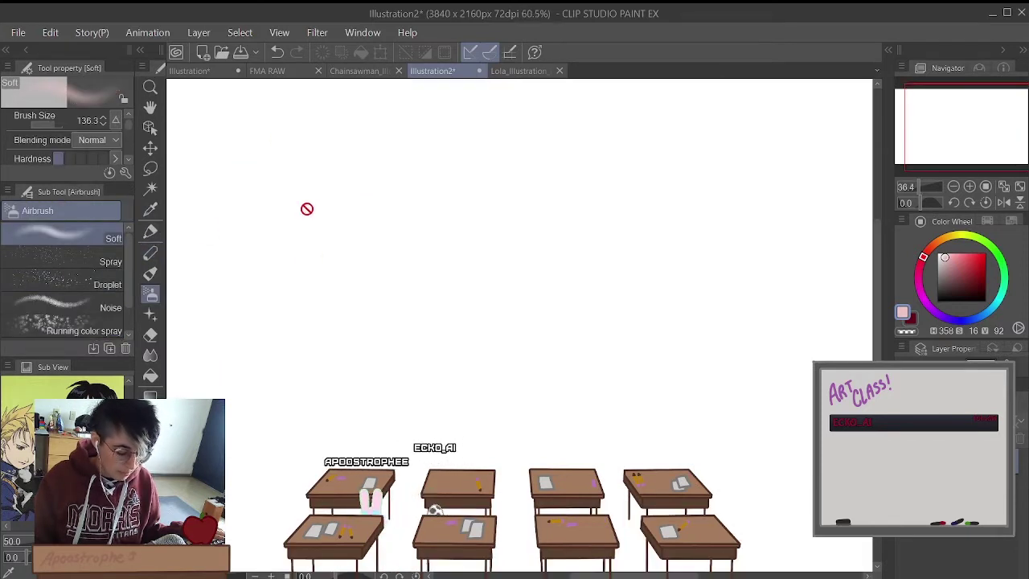
scroll(306, 209, up, 2)
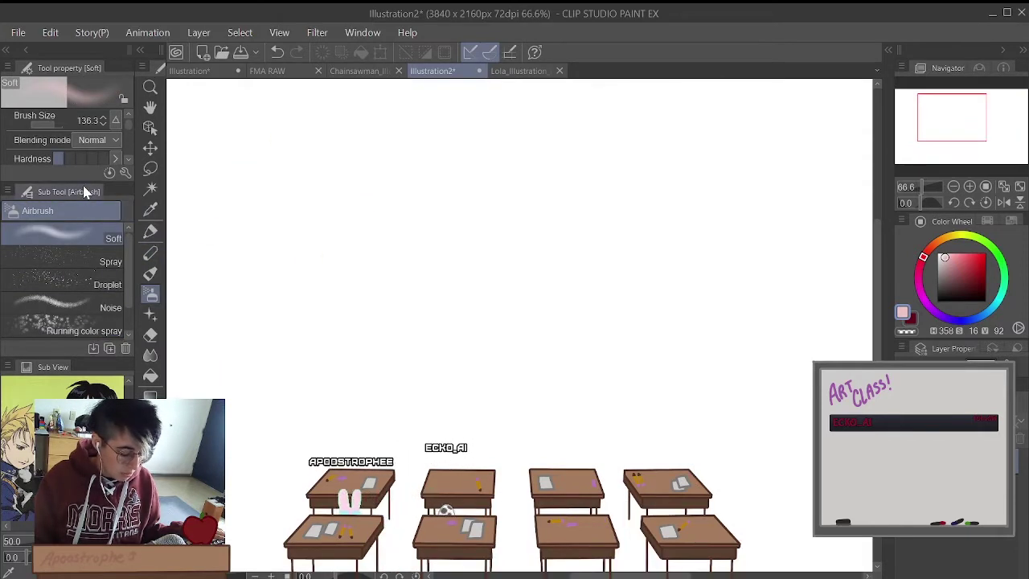
click(150, 273)
click(81, 275)
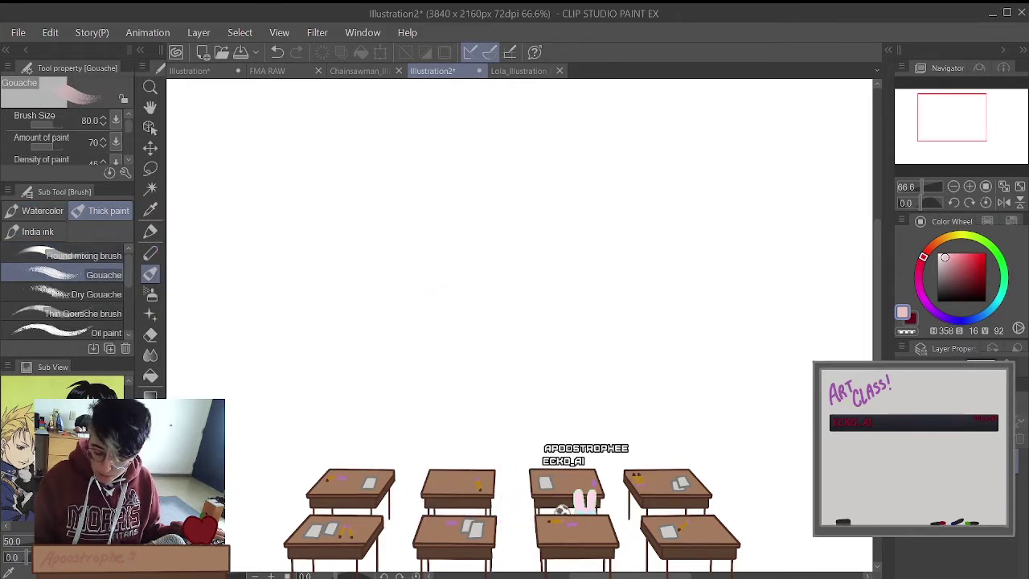
Step: Pick a saturated red and paint a tall, drop-like shape with a narrow neck and rounded base on the canvas
click(987, 264)
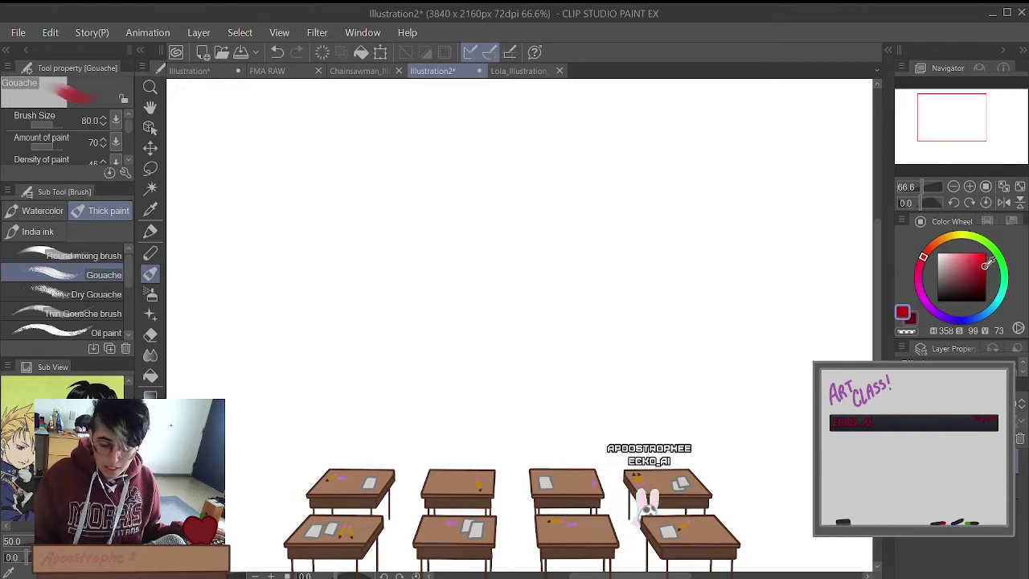
drag(577, 171, 571, 246)
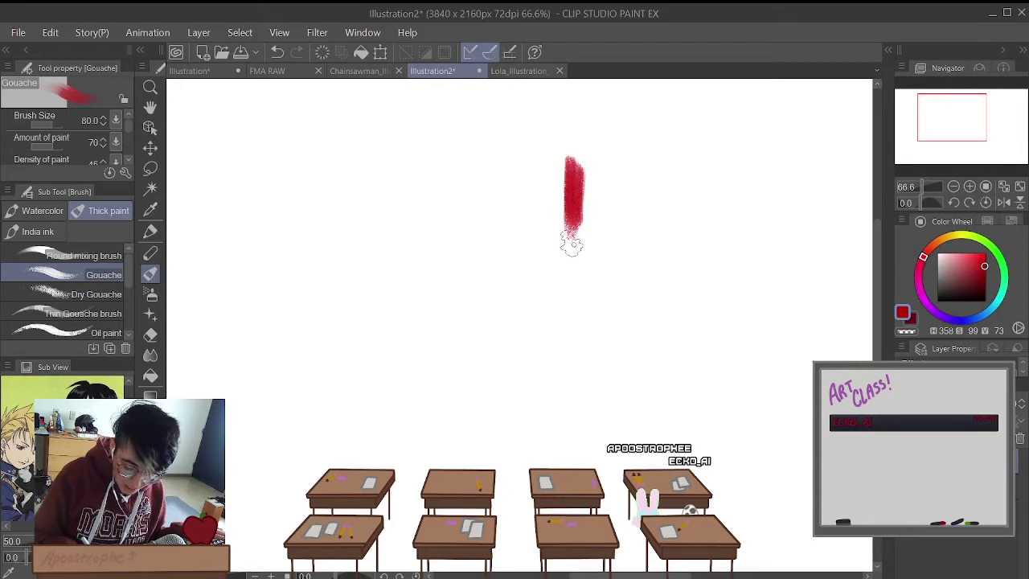
mouse_move(568, 294)
mouse_down()
mouse_move(568, 352)
mouse_move(588, 294)
mouse_move(600, 308)
mouse_move(577, 191)
mouse_move(577, 285)
mouse_move(587, 304)
mouse_move(579, 267)
mouse_move(569, 350)
mouse_move(571, 330)
mouse_move(606, 309)
mouse_move(583, 213)
mouse_move(591, 244)
mouse_move(580, 126)
mouse_move(578, 184)
mouse_move(569, 124)
mouse_move(576, 215)
mouse_move(568, 133)
mouse_move(574, 180)
mouse_up()
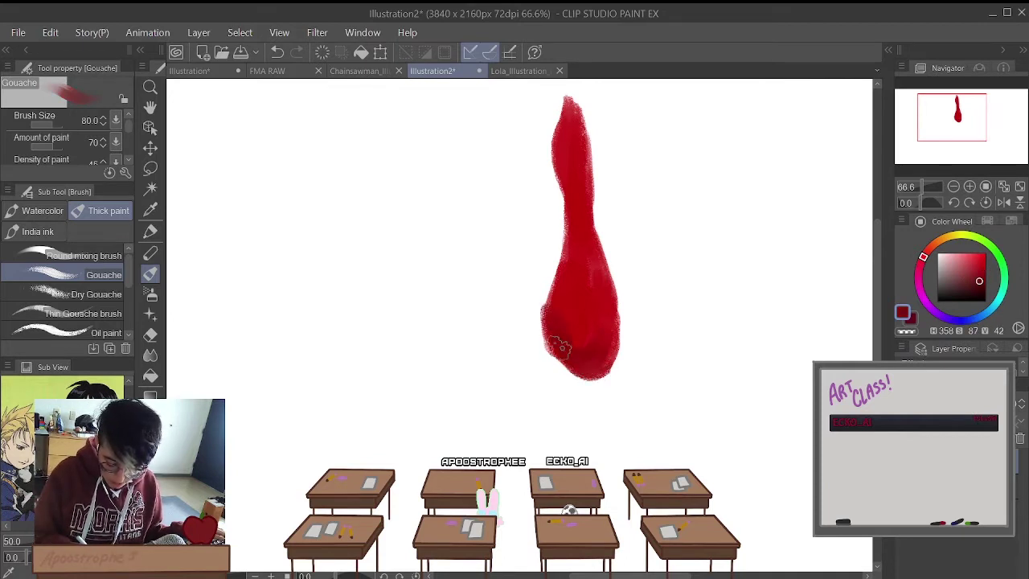
Step: Model the red shape's volume with dark red shadows on its left side and base, blending in brighter and pinkish reds
mouse_move(553, 308)
mouse_down()
mouse_move(575, 355)
mouse_move(567, 329)
mouse_move(606, 340)
mouse_move(568, 338)
mouse_move(584, 372)
mouse_move(553, 328)
mouse_up()
click(980, 287)
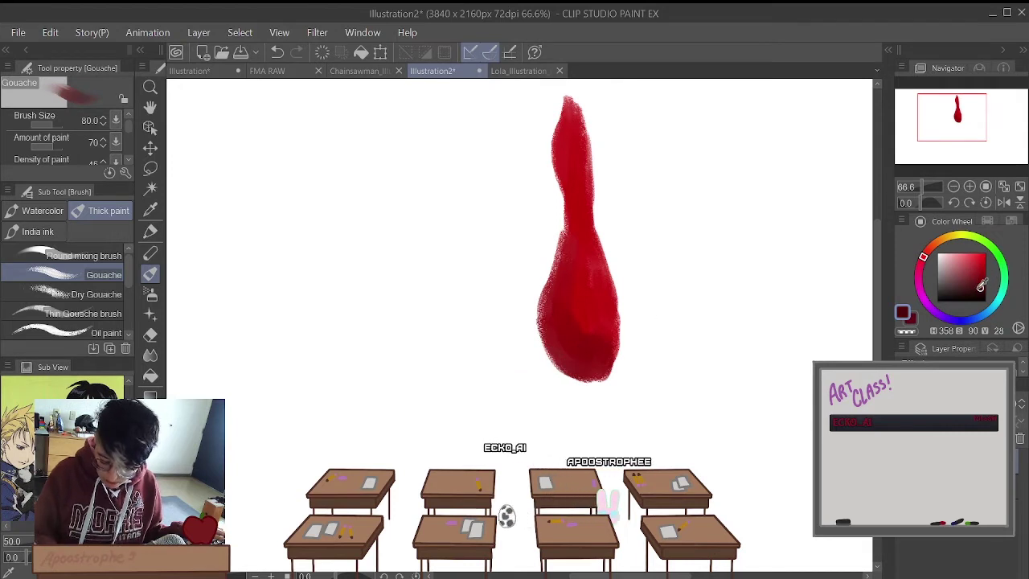
mouse_move(589, 370)
mouse_down()
mouse_move(554, 326)
mouse_move(587, 357)
mouse_move(571, 254)
mouse_move(552, 299)
mouse_move(569, 205)
mouse_move(567, 251)
mouse_move(568, 149)
mouse_move(578, 222)
mouse_move(572, 131)
mouse_move(573, 211)
mouse_up()
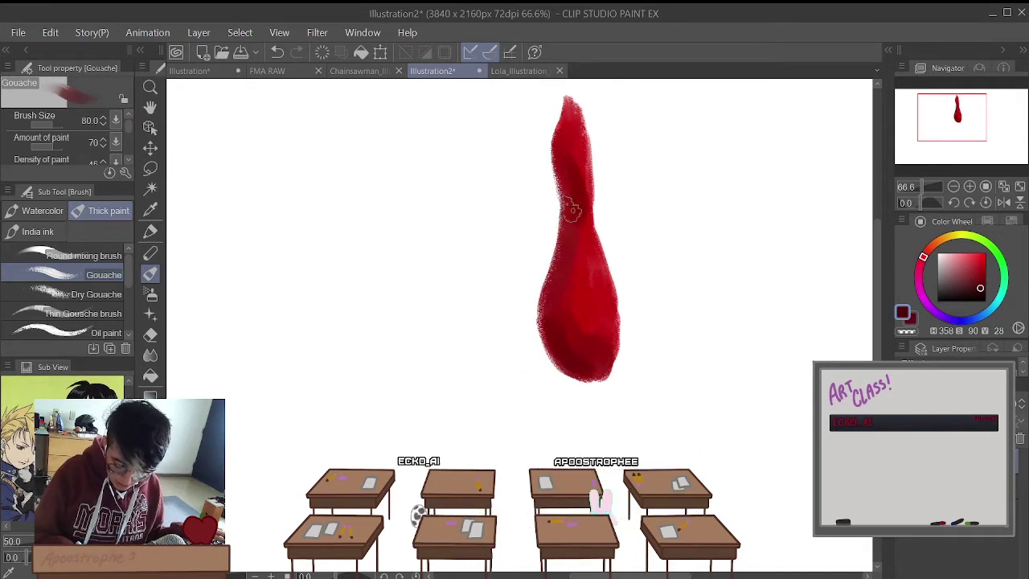
mouse_move(580, 342)
mouse_down()
mouse_move(616, 322)
mouse_move(609, 343)
mouse_move(596, 249)
mouse_up()
click(963, 261)
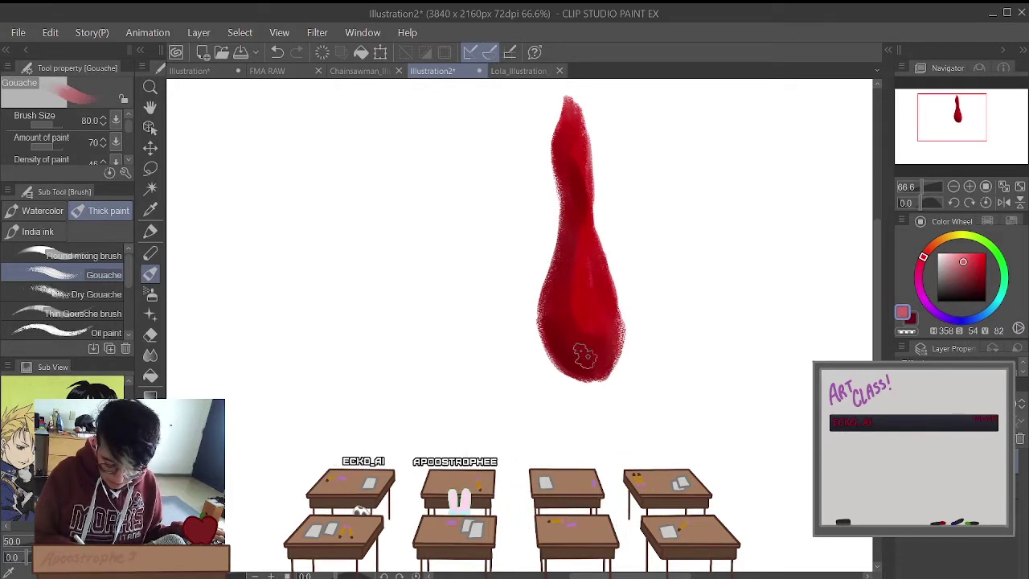
alt+click(593, 307)
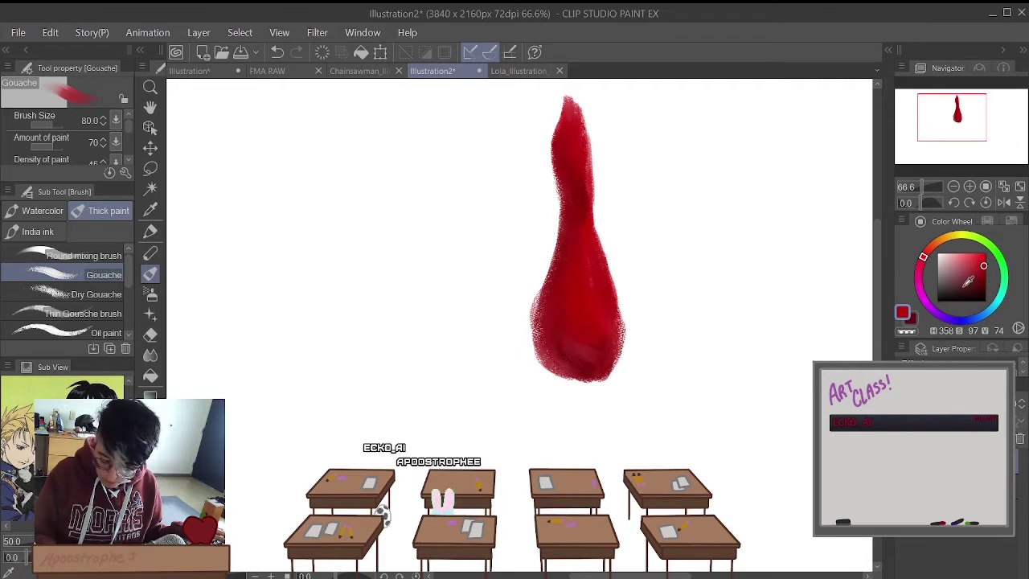
mouse_move(568, 347)
mouse_down()
mouse_move(533, 331)
mouse_move(559, 281)
mouse_move(555, 364)
mouse_move(552, 334)
mouse_move(576, 358)
mouse_move(574, 294)
mouse_move(581, 340)
mouse_up()
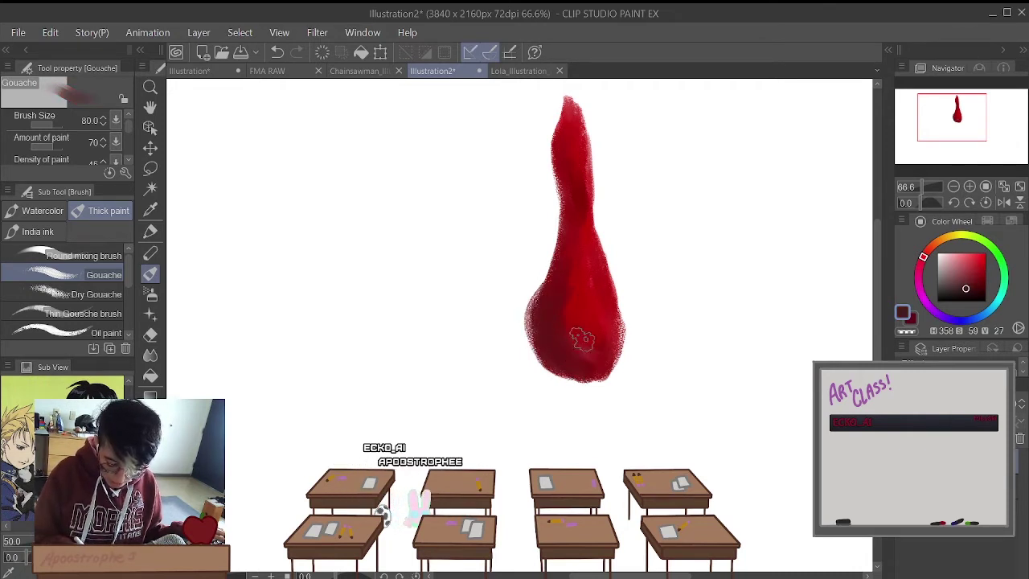
alt+click(580, 323)
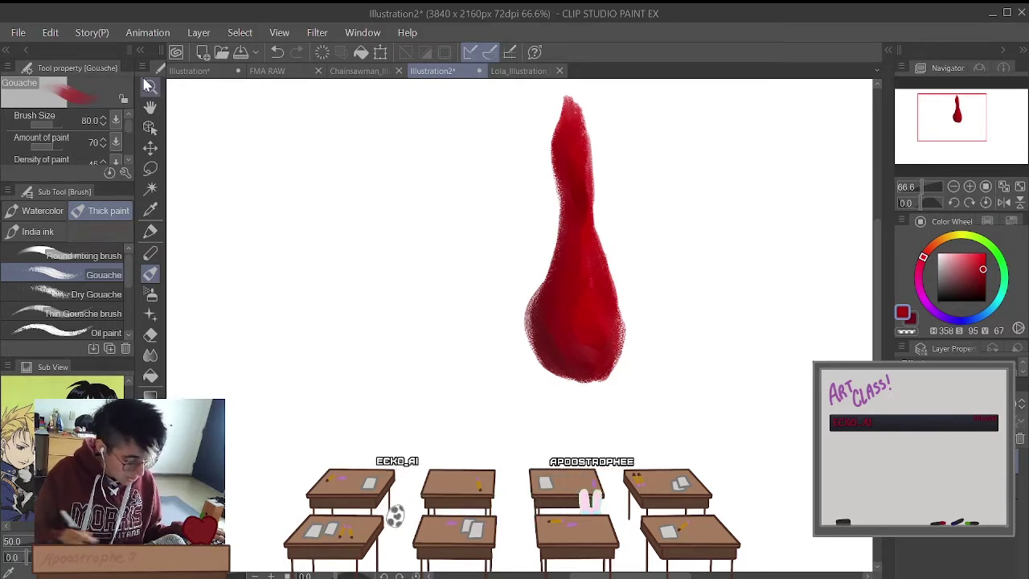
Step: Reduce the brush size to 18.2 and paint a thin light pink highlight on the right of the shape's bulb
click(49, 125)
drag(49, 128, 47, 126)
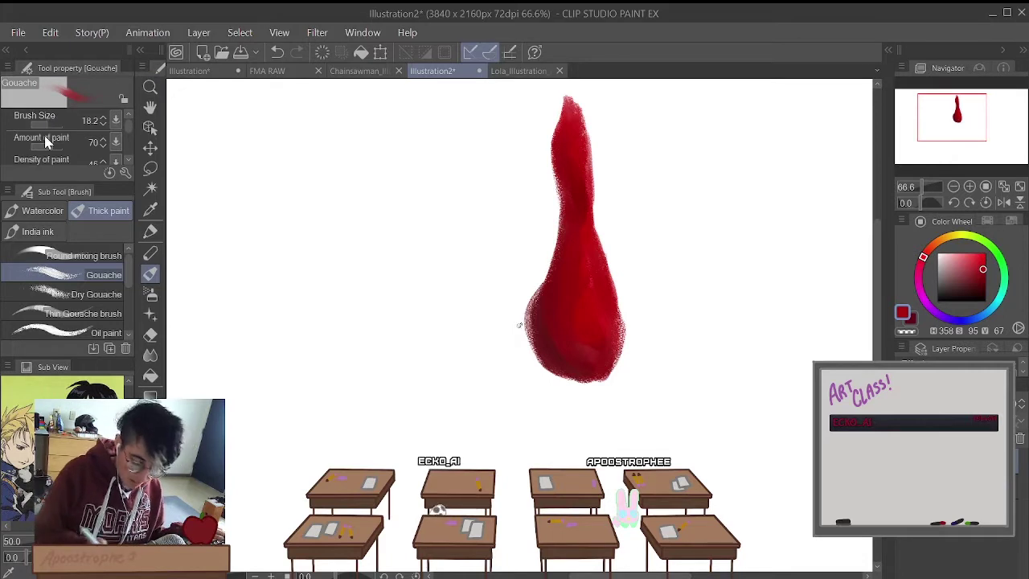
click(962, 257)
drag(590, 301, 593, 341)
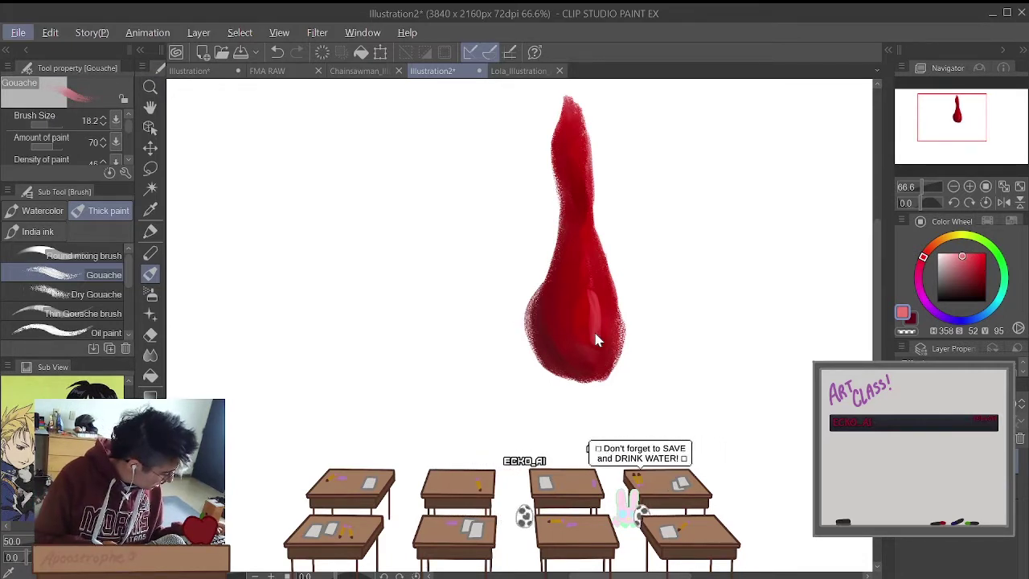
Step: Set the brush size to 30.1 and widen the pink highlights over the bulb, neck and upper part of the shape
drag(43, 126, 51, 126)
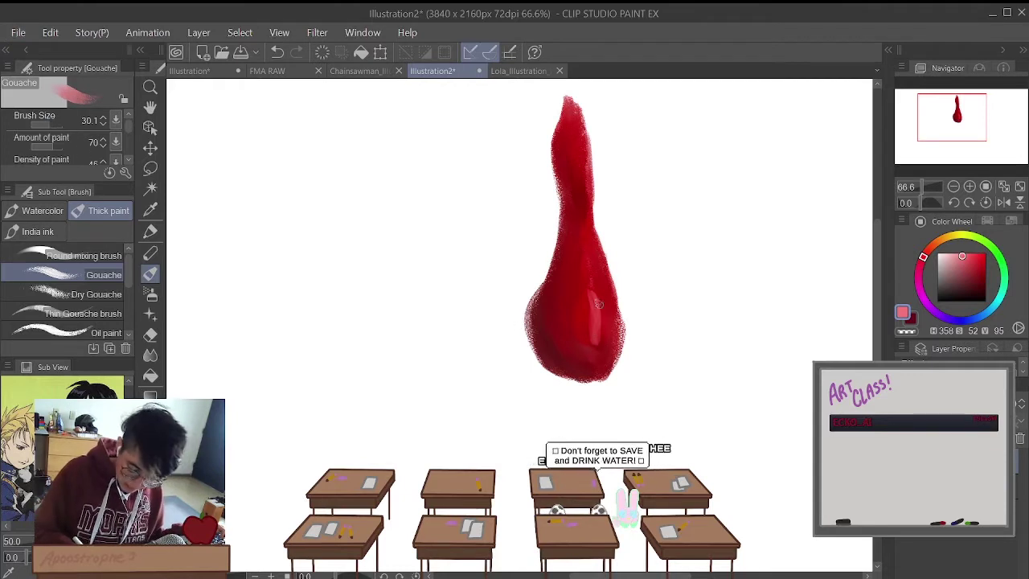
mouse_move(597, 304)
mouse_down()
mouse_move(590, 297)
mouse_move(595, 306)
mouse_up()
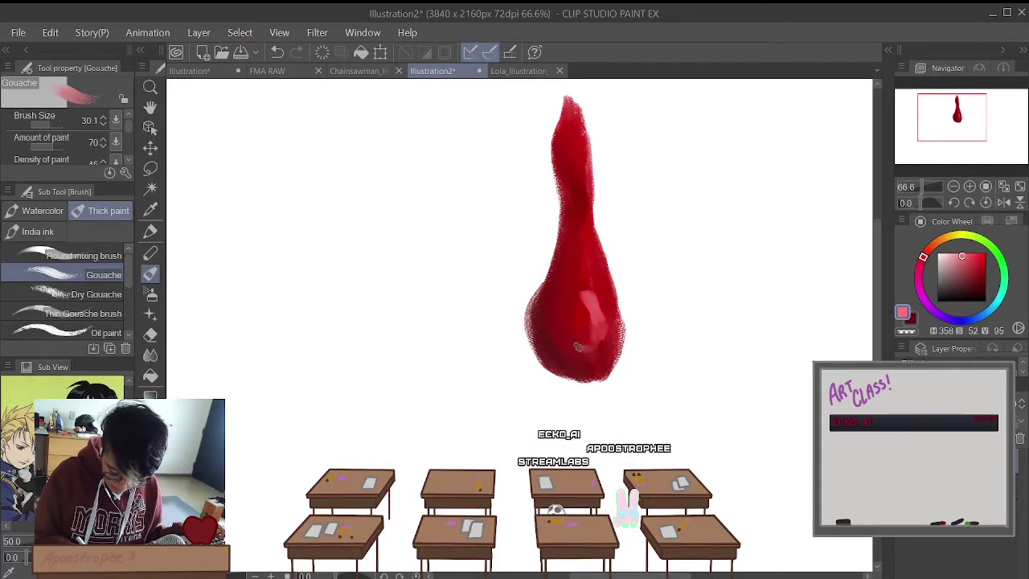
drag(607, 331, 595, 292)
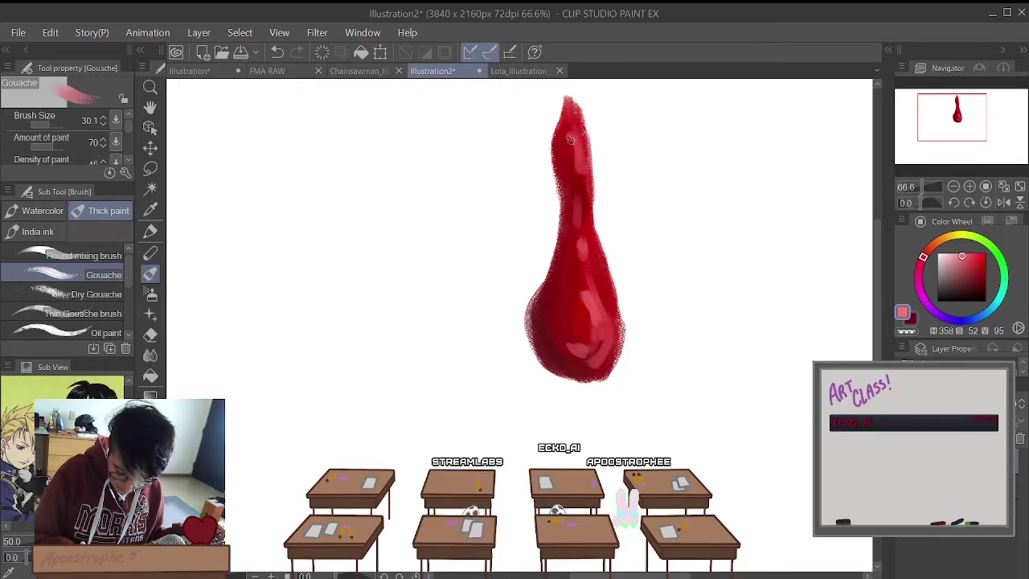
mouse_move(584, 295)
mouse_down()
mouse_move(597, 320)
mouse_move(596, 357)
mouse_move(562, 346)
mouse_up()
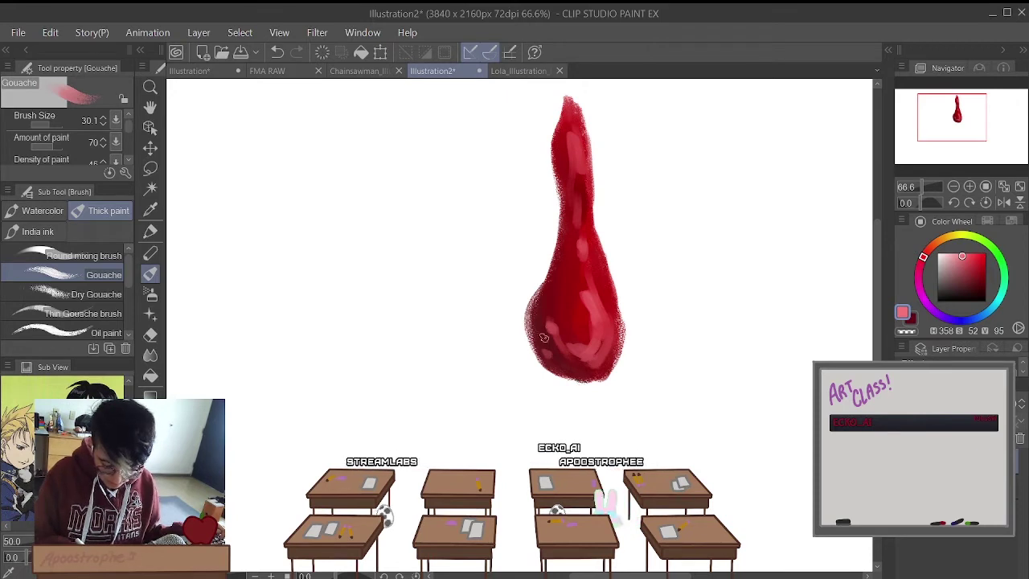
Step: Darken the shape's lower left edge with a muted near-black red and refine its outer edges with mid and lighter reds
click(954, 290)
mouse_move(531, 315)
mouse_down()
mouse_move(541, 357)
mouse_move(535, 310)
mouse_move(549, 365)
mouse_move(536, 324)
mouse_move(580, 376)
mouse_move(538, 328)
mouse_move(549, 281)
mouse_up()
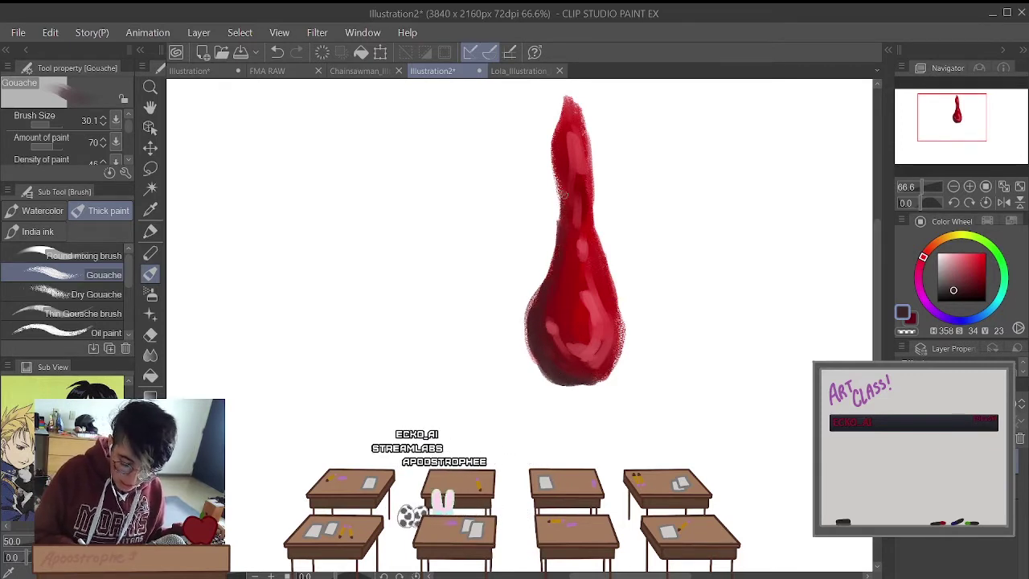
drag(565, 258, 553, 283)
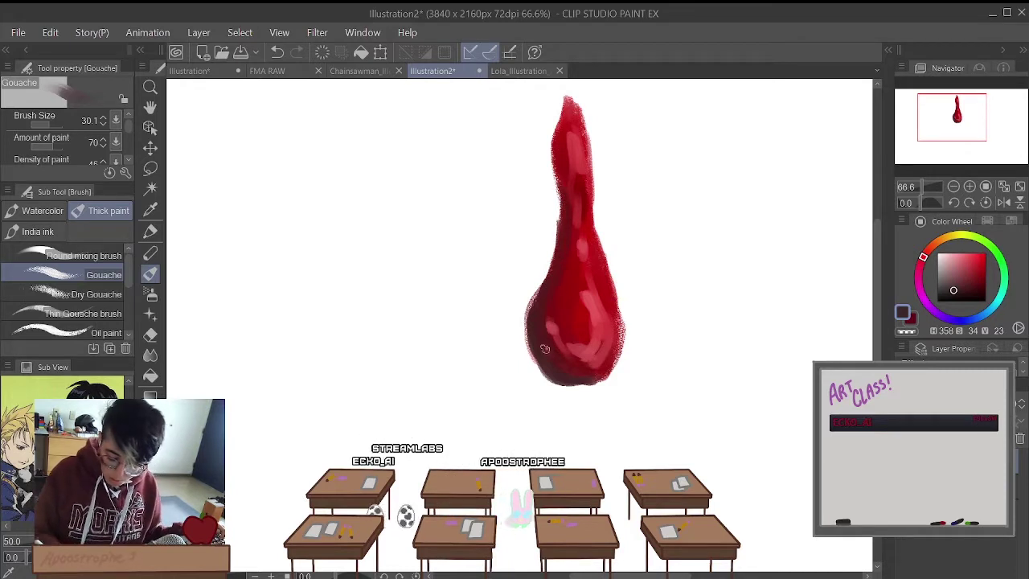
alt+click(547, 310)
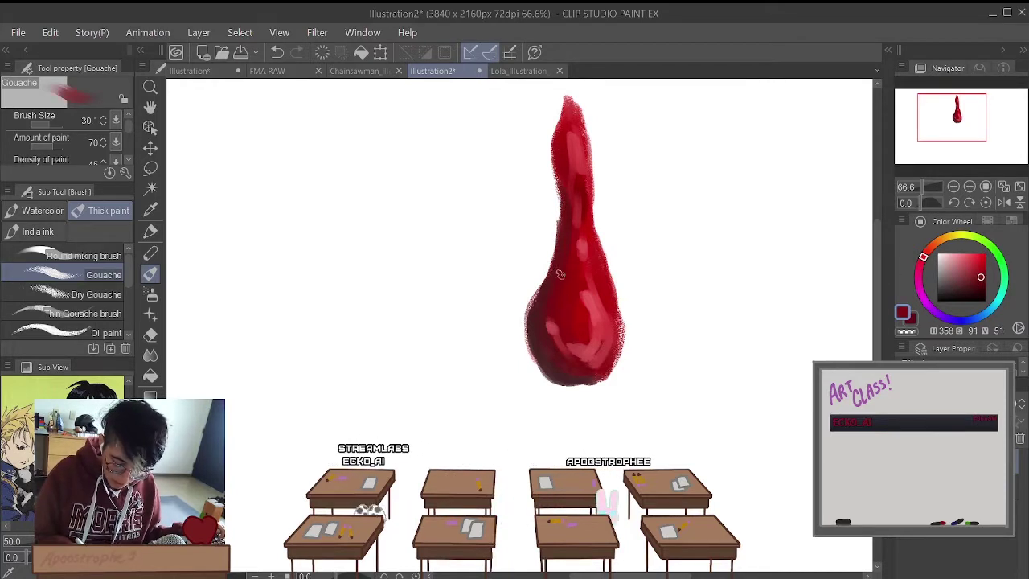
alt+click(553, 373)
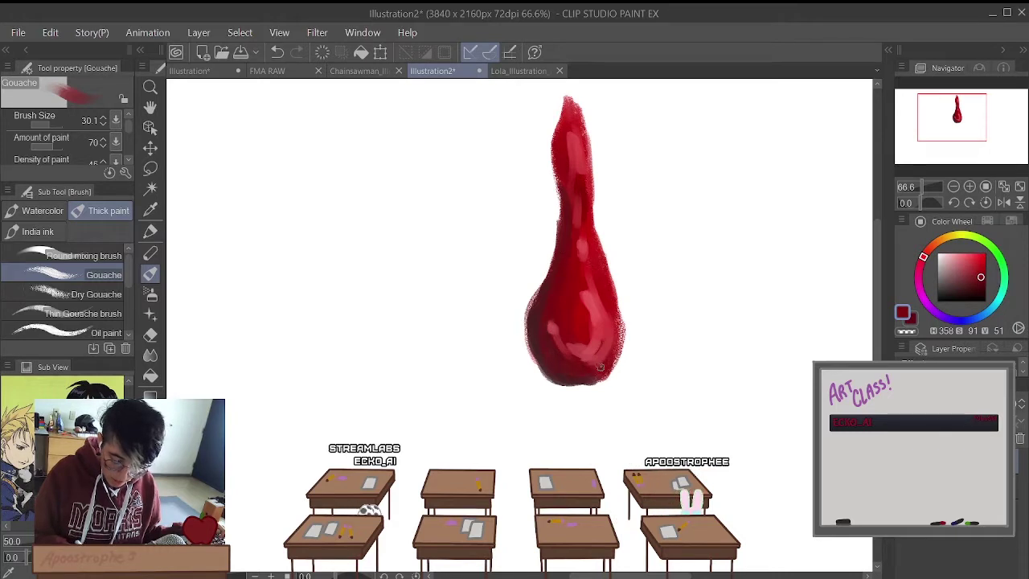
drag(613, 372, 614, 306)
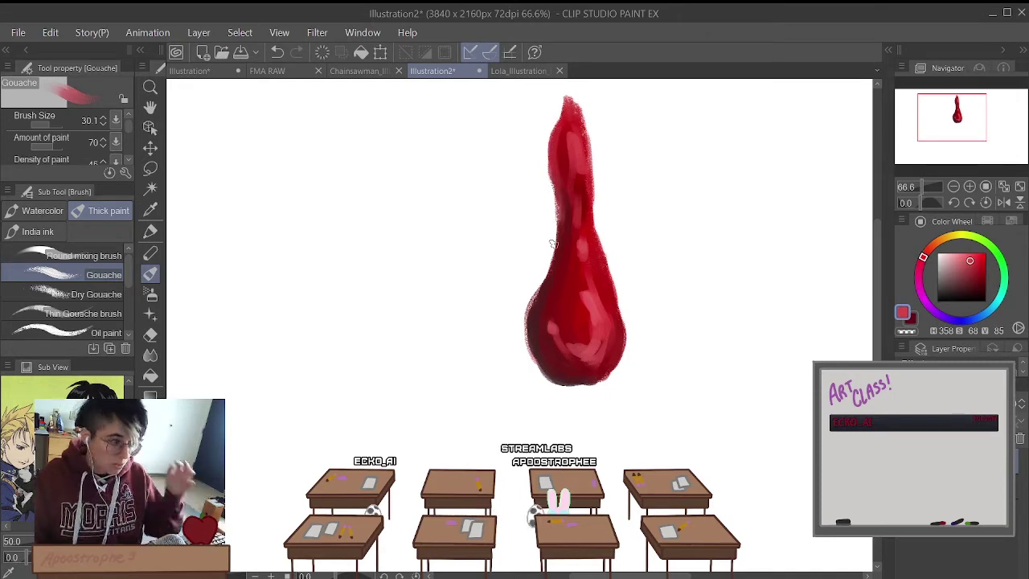
Step: Pick a very pale pink and add the brightest shine spots on the shape's bulb and neck highlights
scroll(555, 244, down, 2)
scroll(575, 247, up, 2)
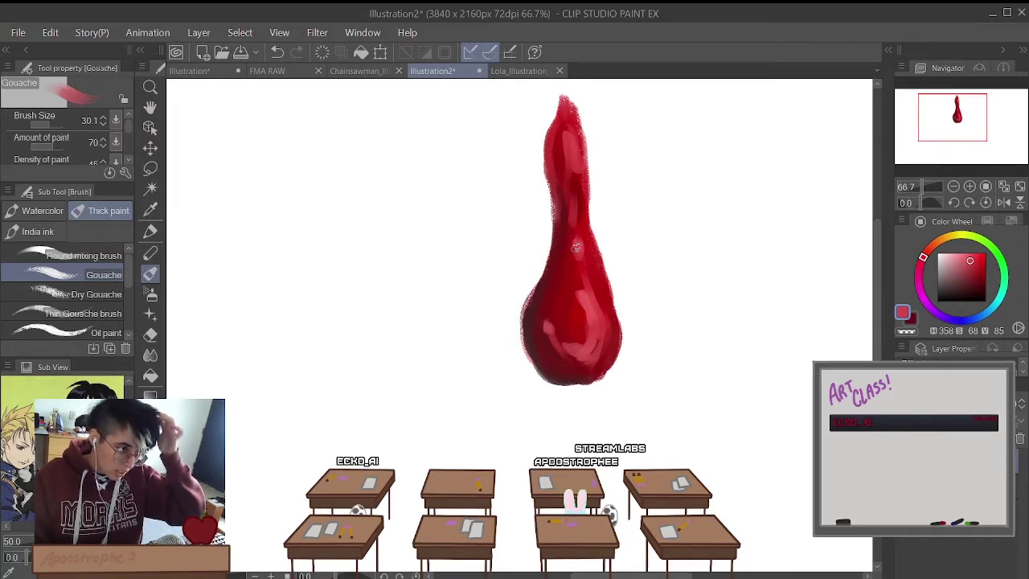
click(955, 258)
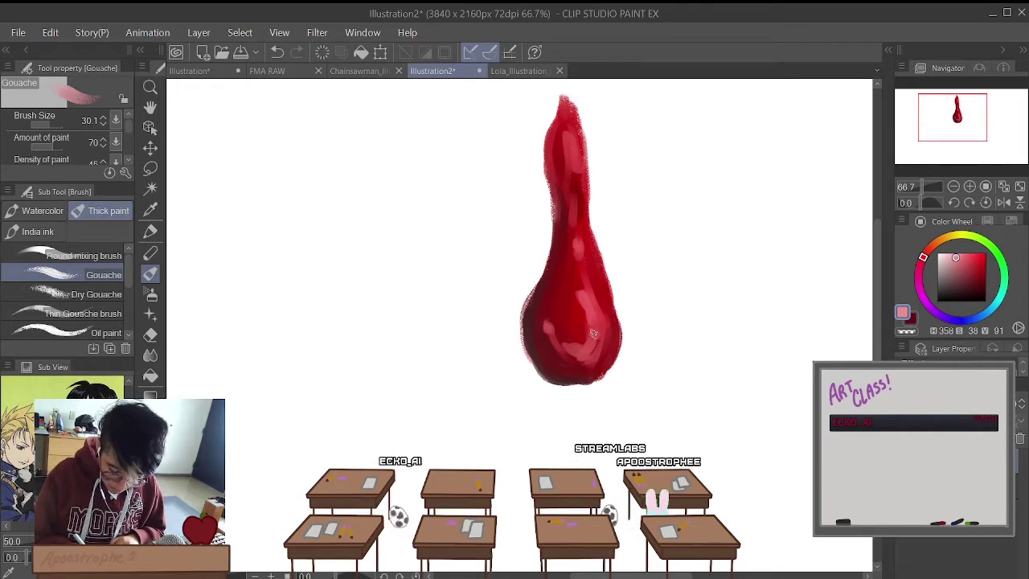
click(946, 253)
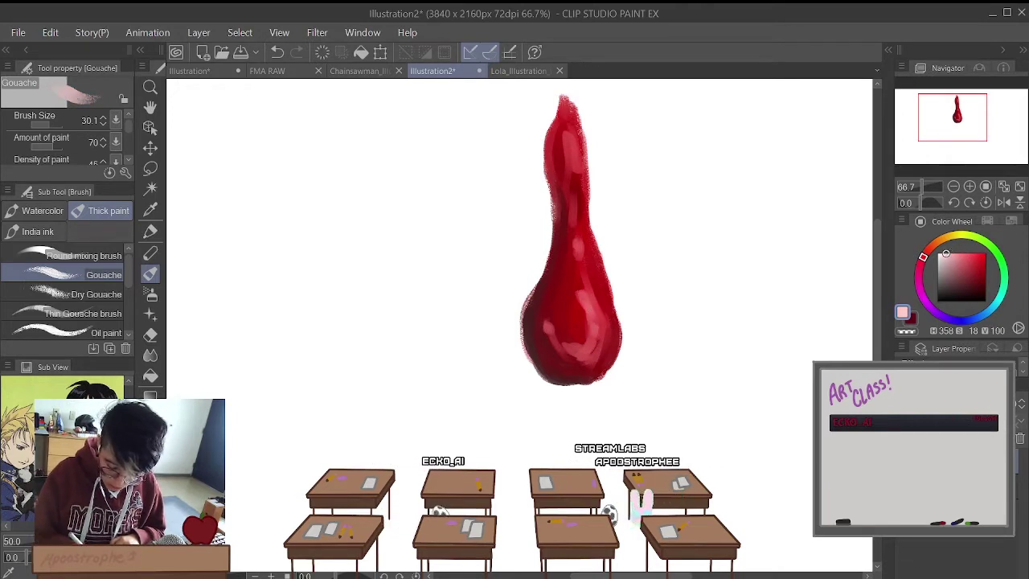
drag(582, 293, 589, 305)
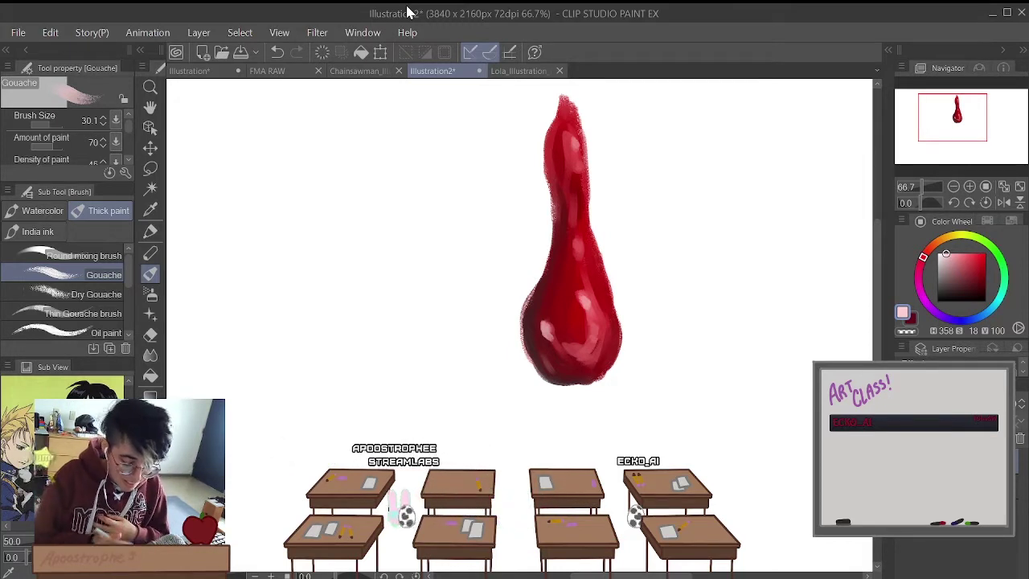
Step: Start the Artistic effect filter on the red shape and place its settings dialog clear of the painting
click(316, 32)
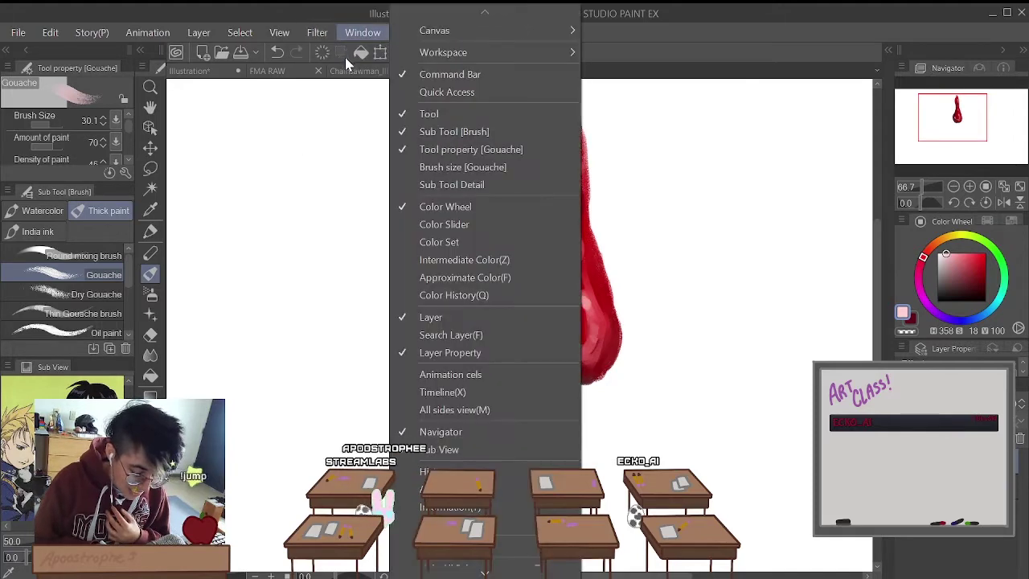
mouse_move(326, 103)
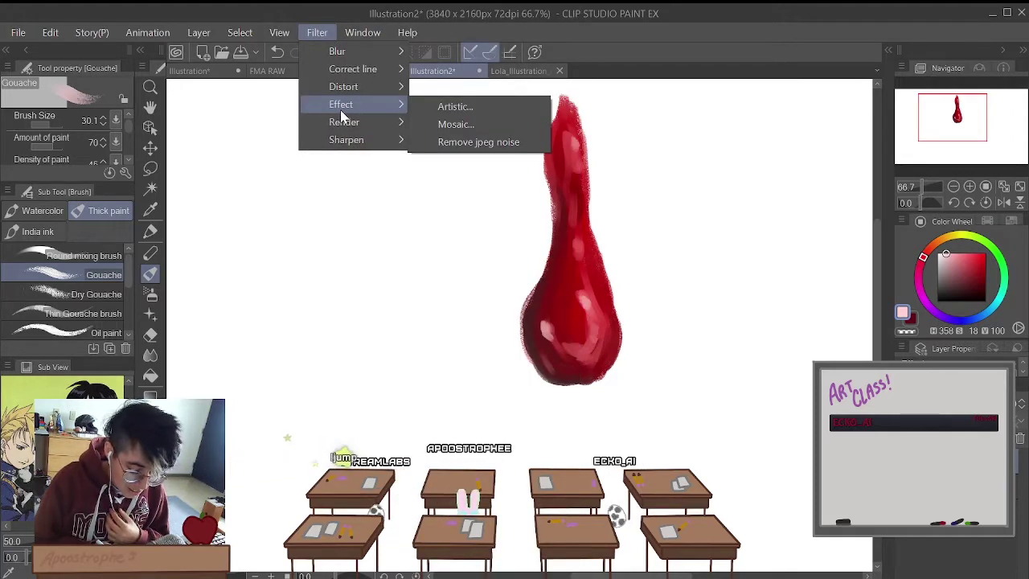
click(312, 36)
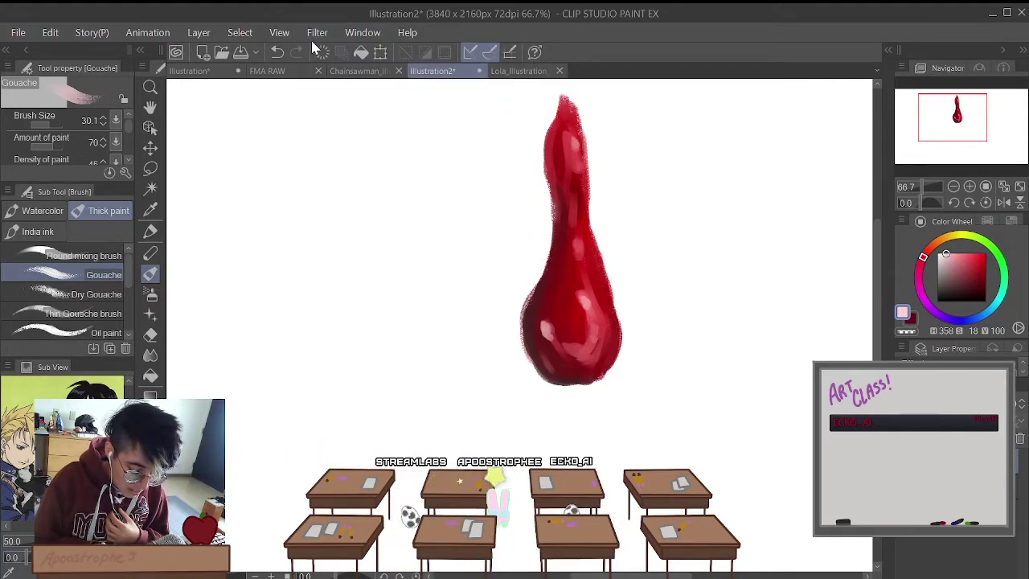
click(318, 36)
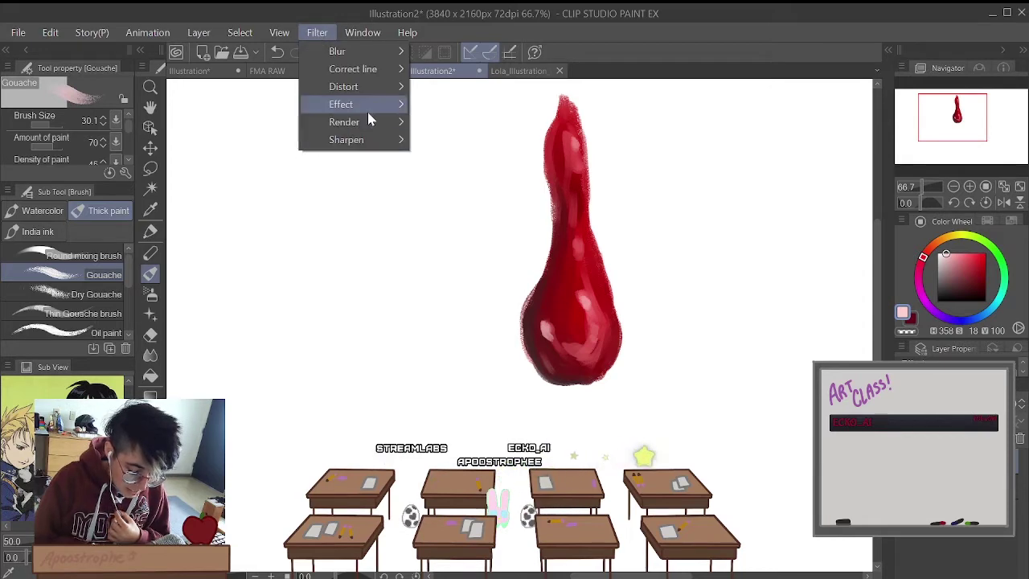
mouse_move(370, 113)
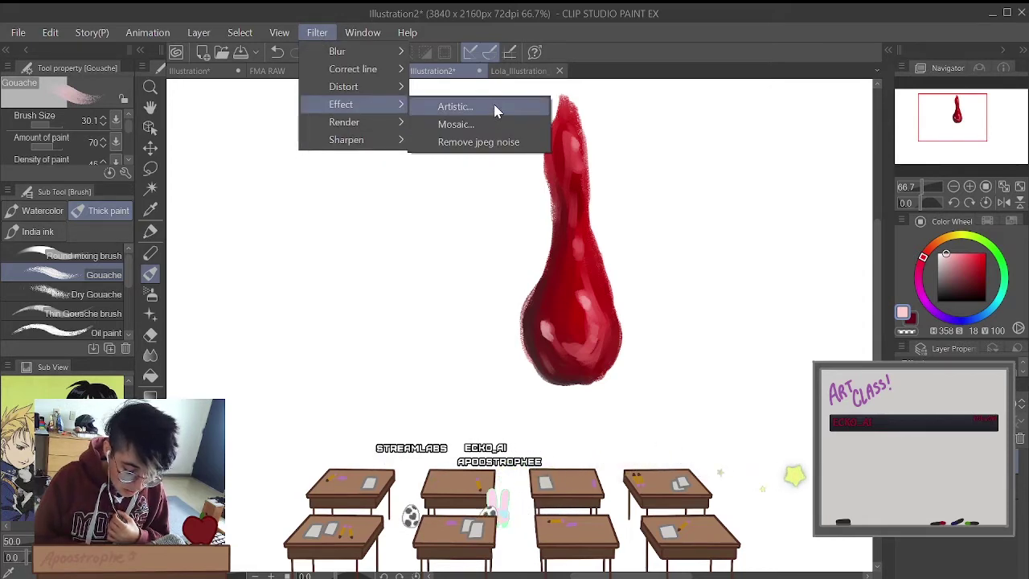
click(455, 107)
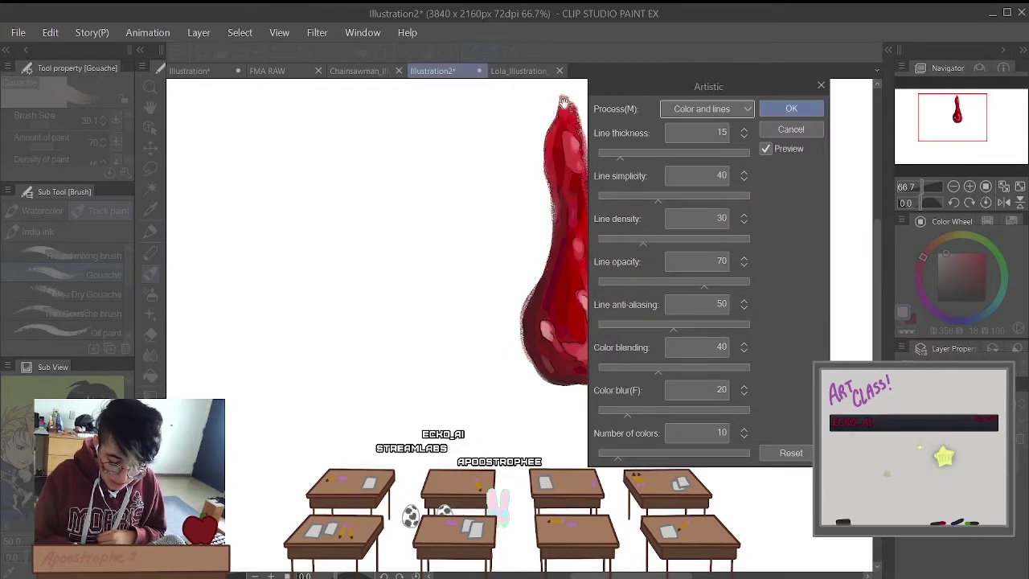
drag(709, 78, 416, 154)
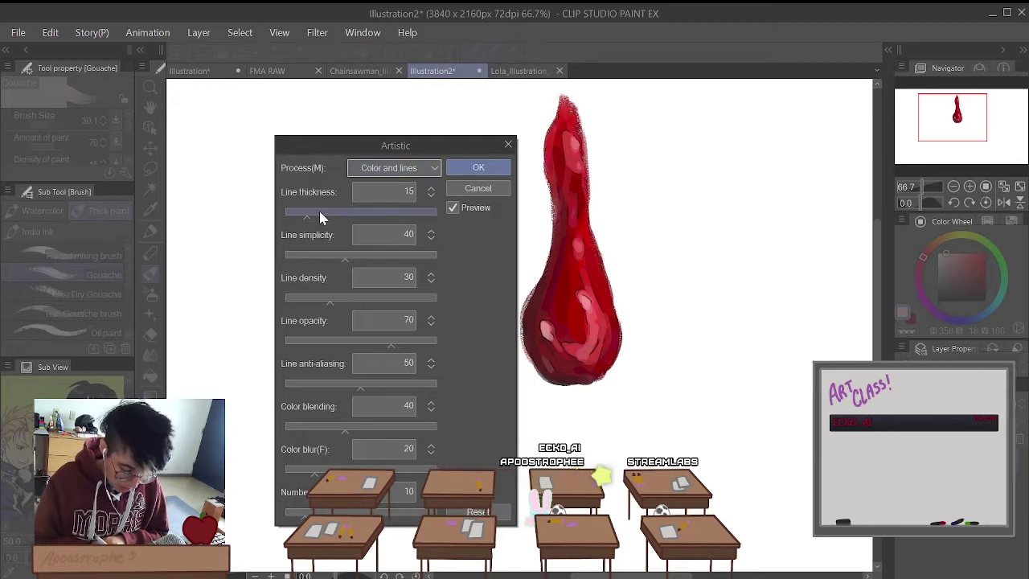
Step: Try line thickness 11, line simplicity 100, line density 1, line opacity 63 and line anti-aliasing 95 in the Artistic filter
drag(336, 223, 291, 215)
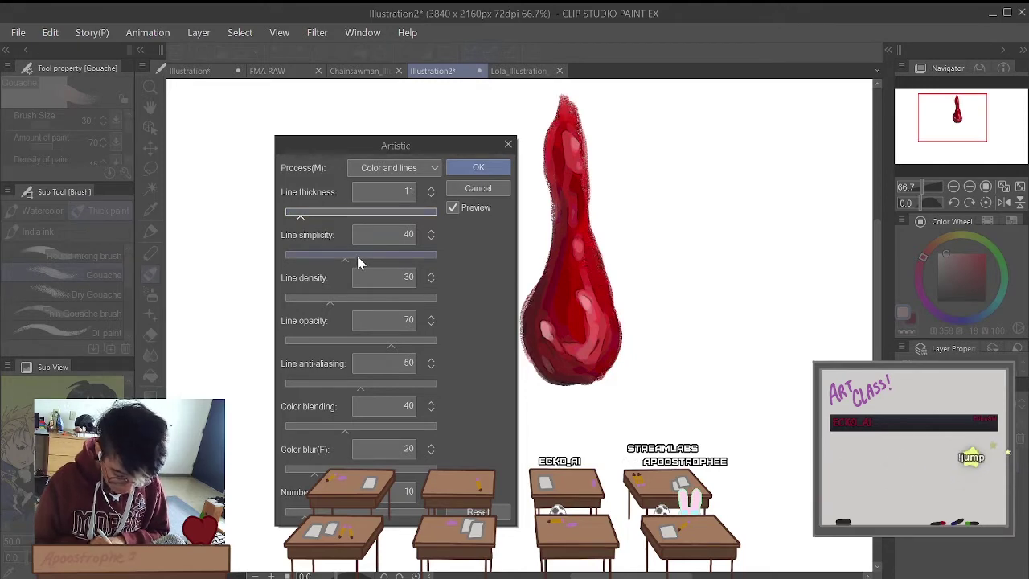
drag(358, 263, 442, 260)
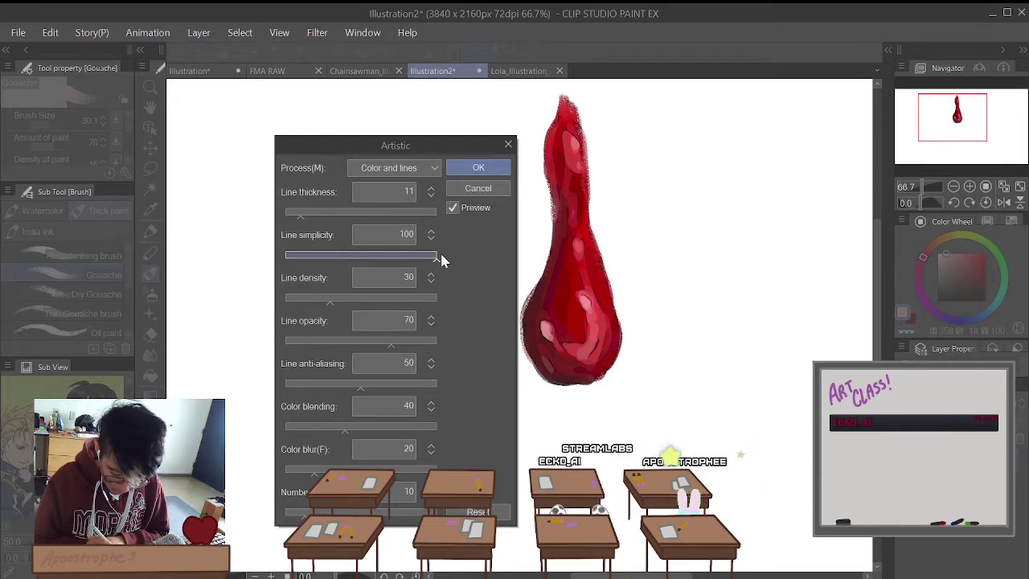
drag(349, 296, 259, 318)
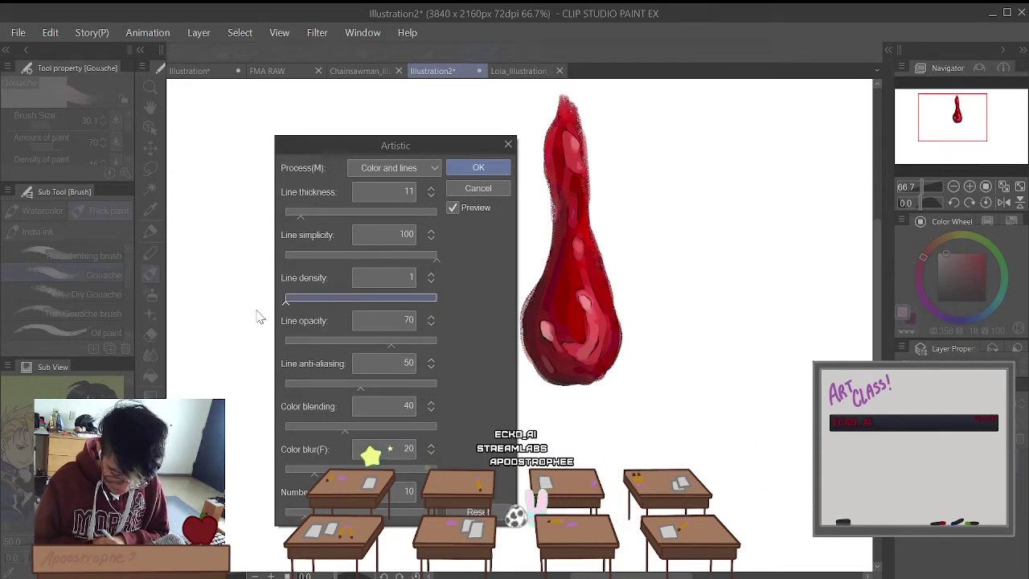
drag(355, 340, 384, 345)
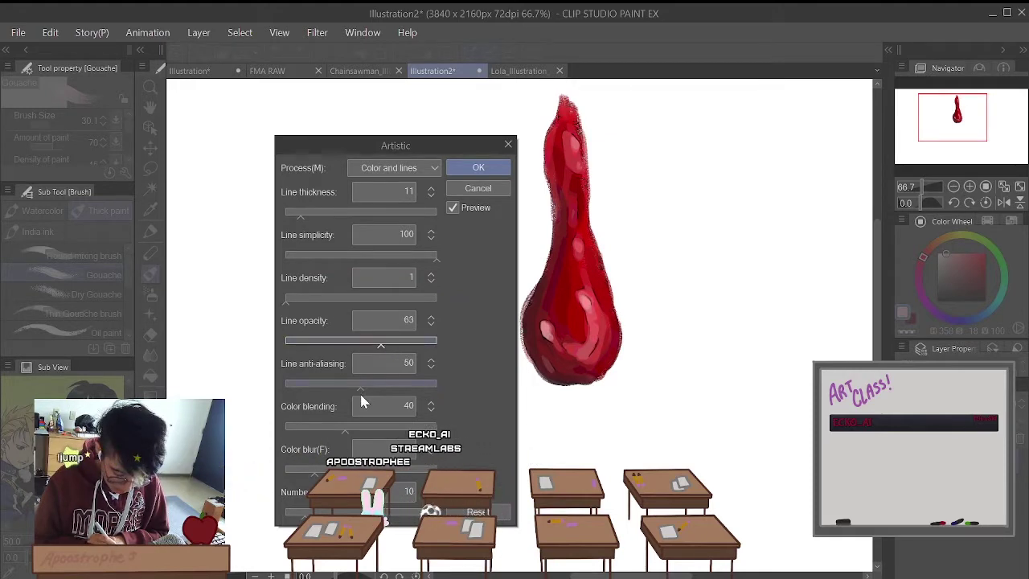
drag(364, 383, 417, 396)
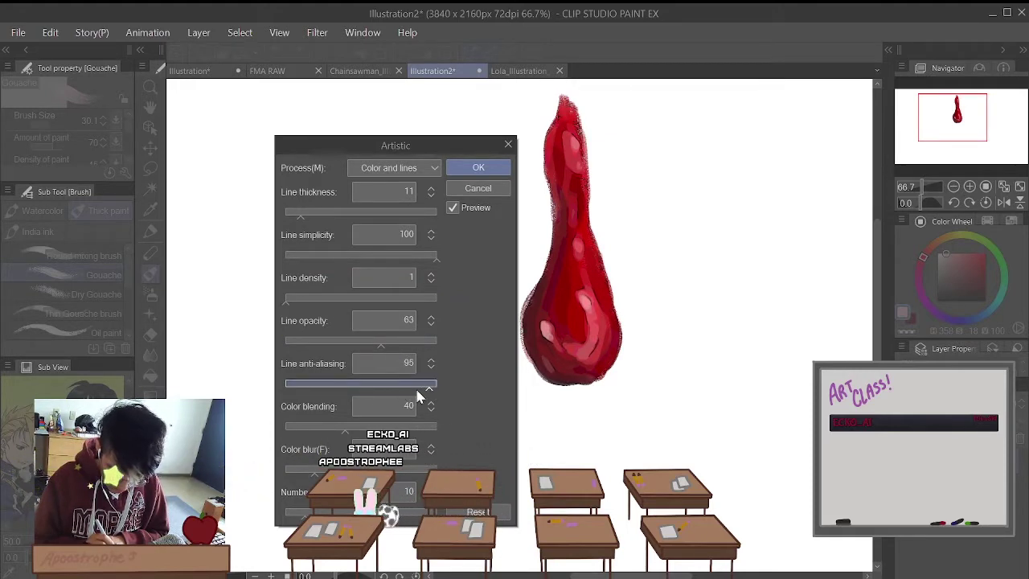
Step: Try color blending 100 and color blur 79 with 8, 10 and 7 colors, and cancel the Artistic filter
drag(345, 427, 437, 429)
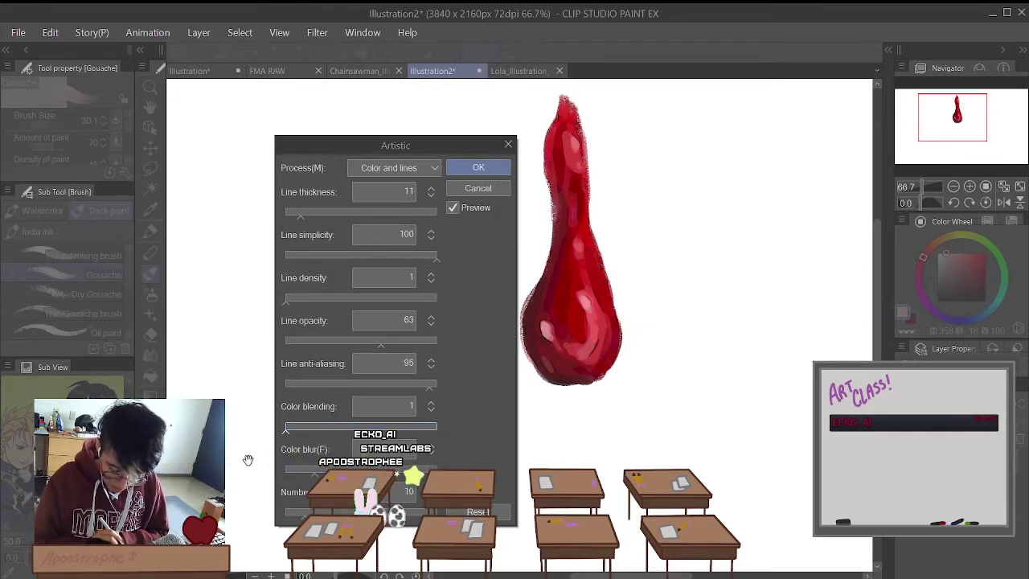
drag(315, 472, 437, 472)
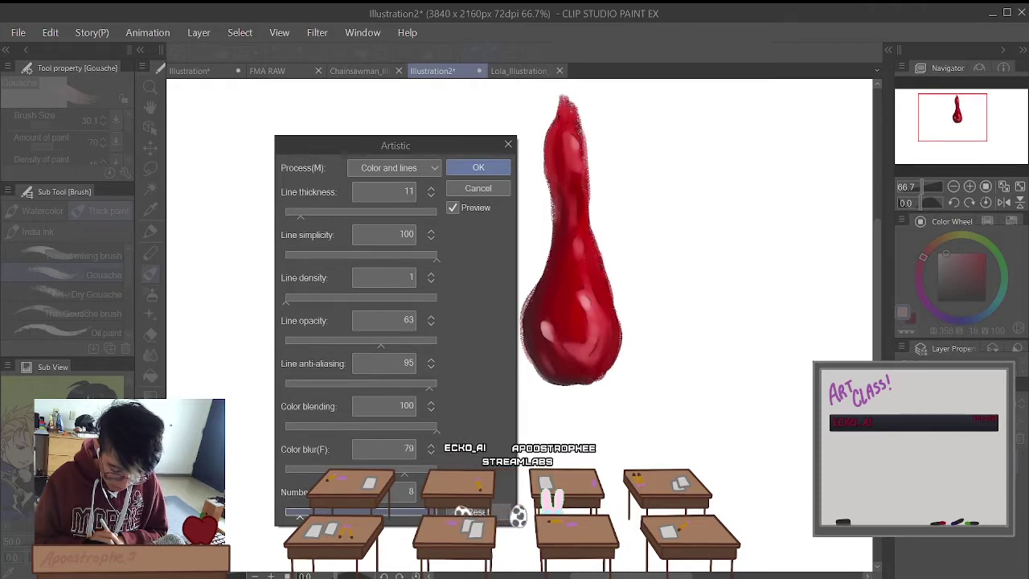
click(296, 514)
click(307, 513)
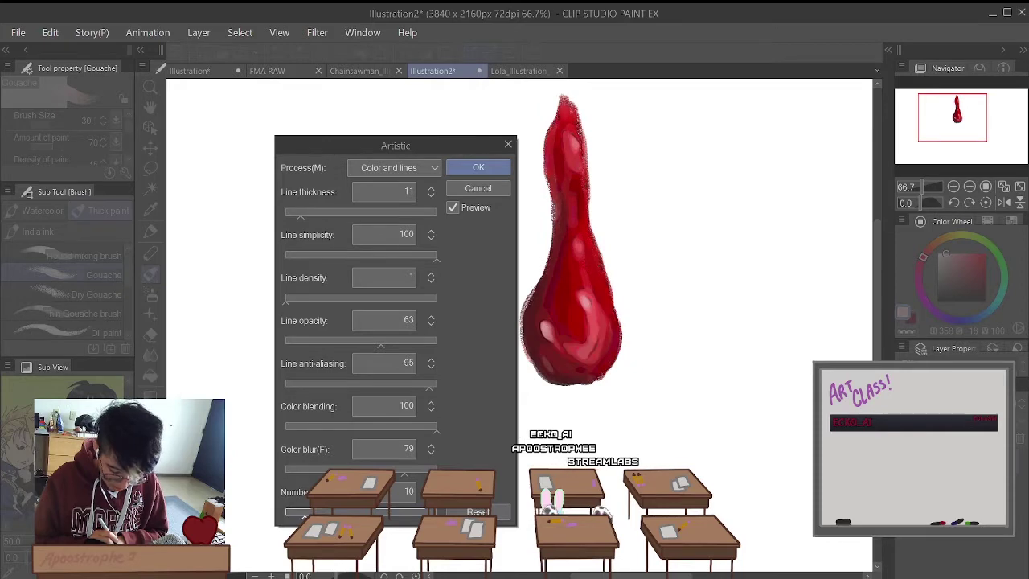
drag(302, 515, 298, 515)
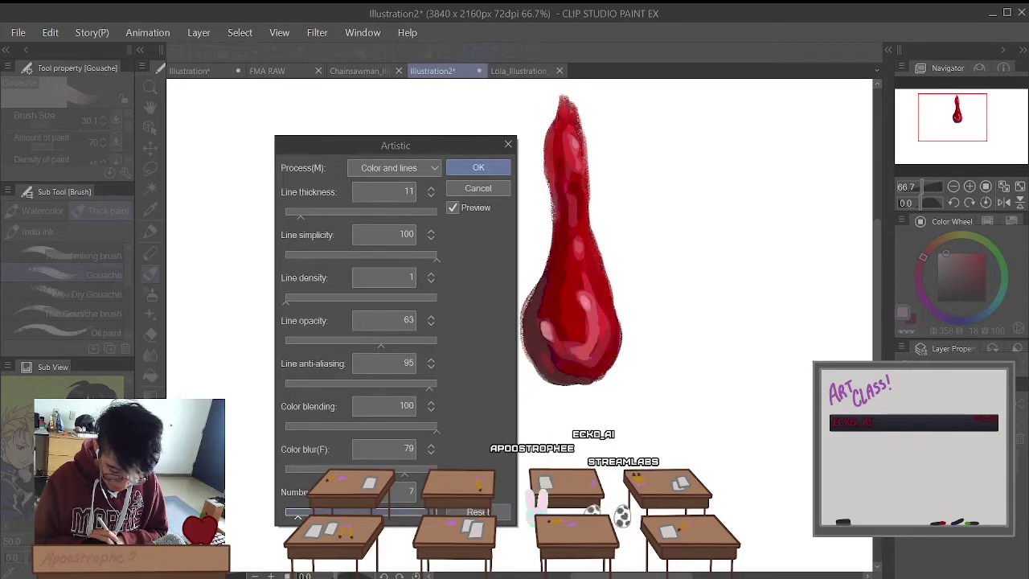
click(339, 513)
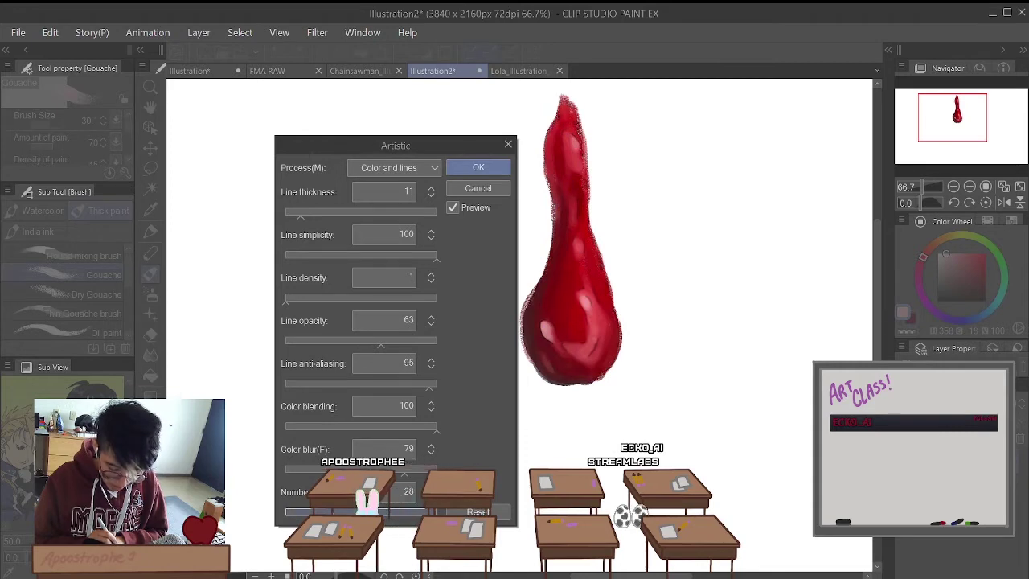
click(484, 190)
Step: Switch to the Lola_Illustration_Final.PNG cat painting, leaving Illustration2 open
click(479, 71)
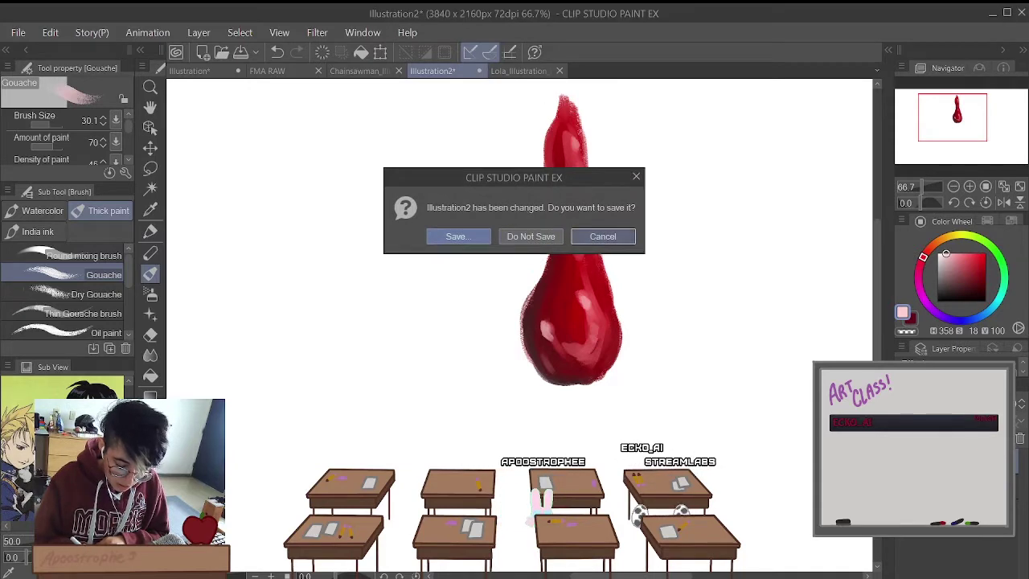
key(Escape)
click(526, 74)
scroll(484, 149, down, 3)
scroll(438, 273, up, 2)
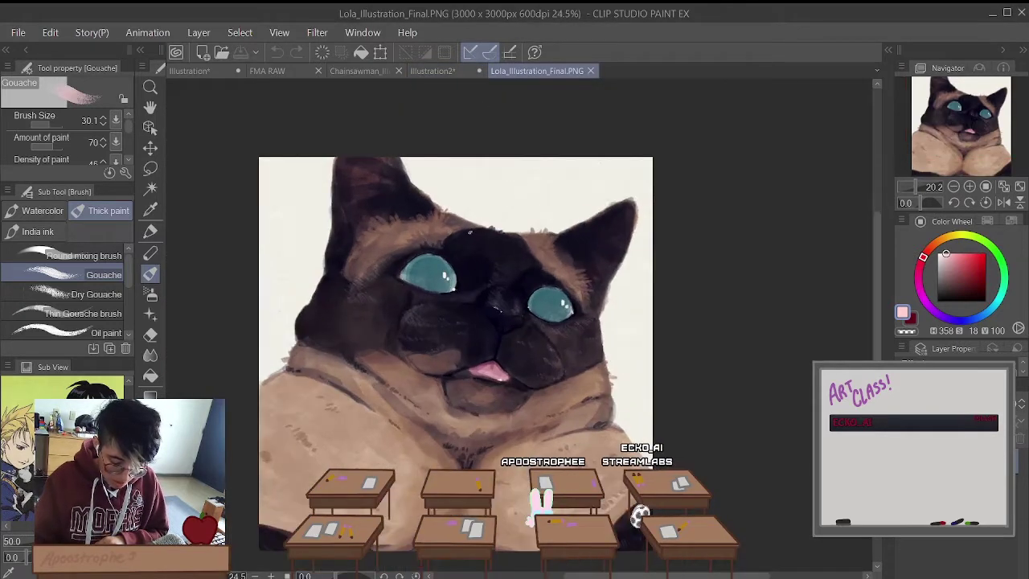
scroll(428, 352, down, 2)
scroll(402, 406, up, 2)
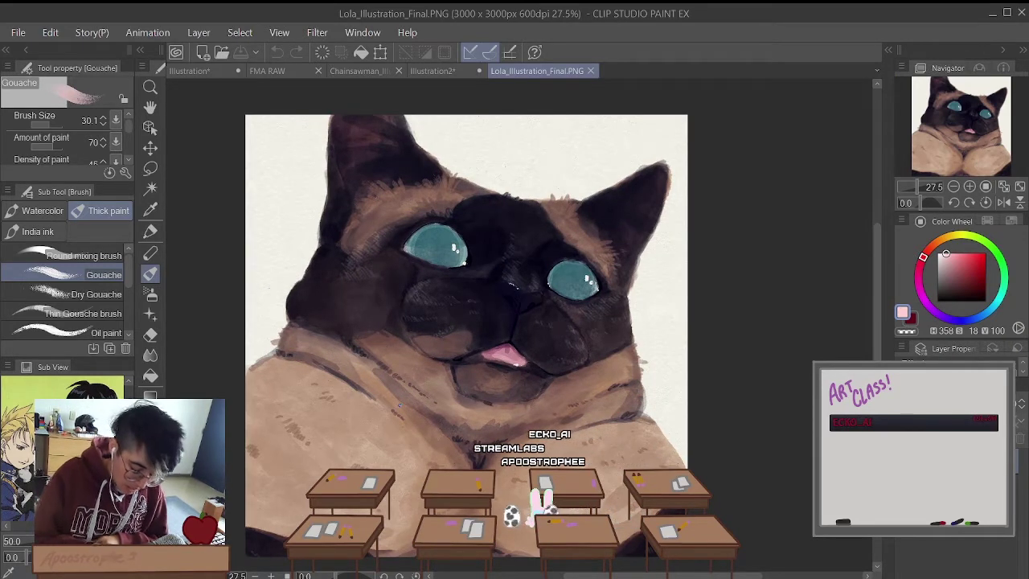
Step: Start the Artistic effect filter on the cat painting and place its settings dialog beside the cat's face
click(315, 33)
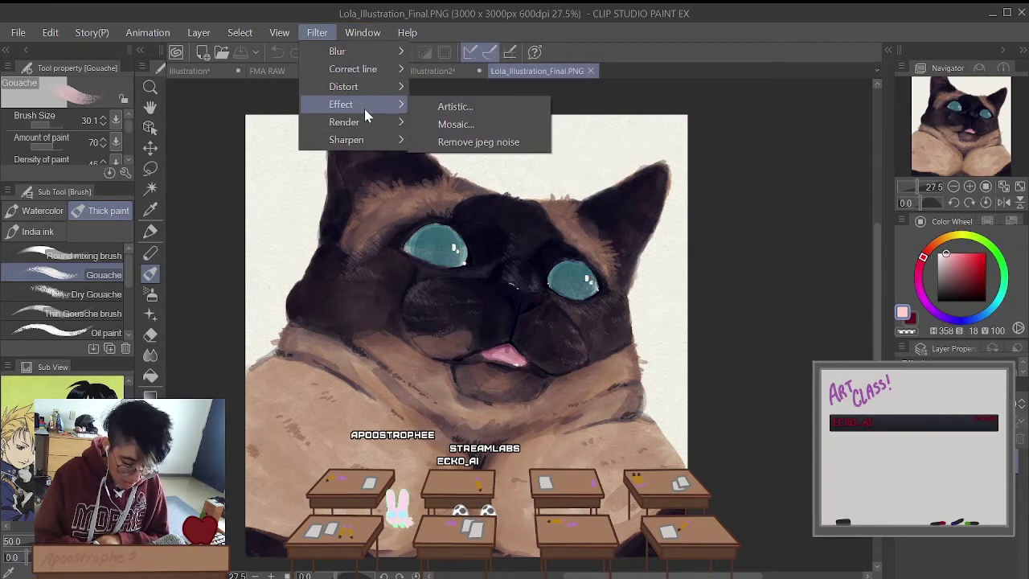
mouse_move(376, 105)
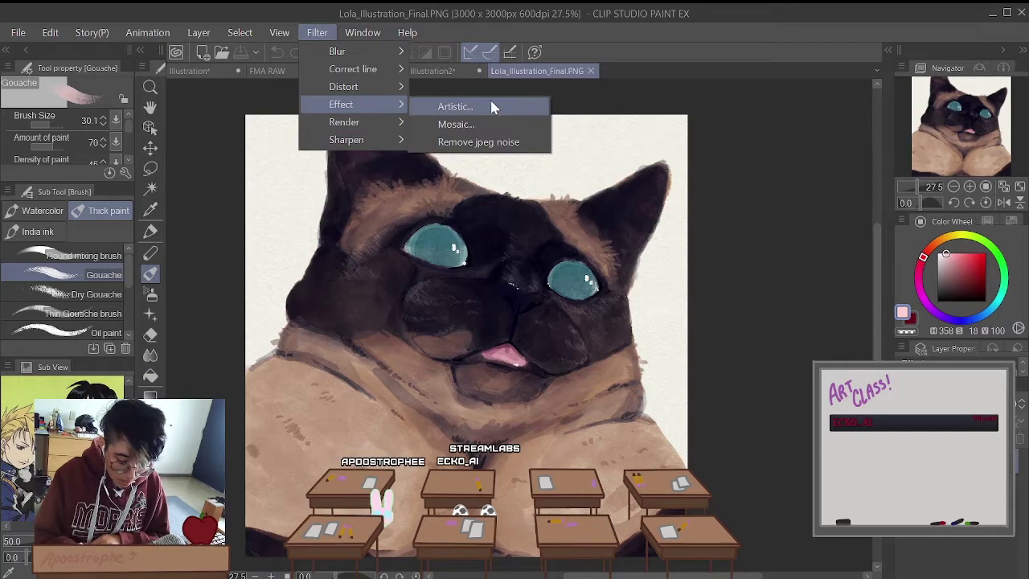
click(455, 107)
drag(445, 138, 826, 143)
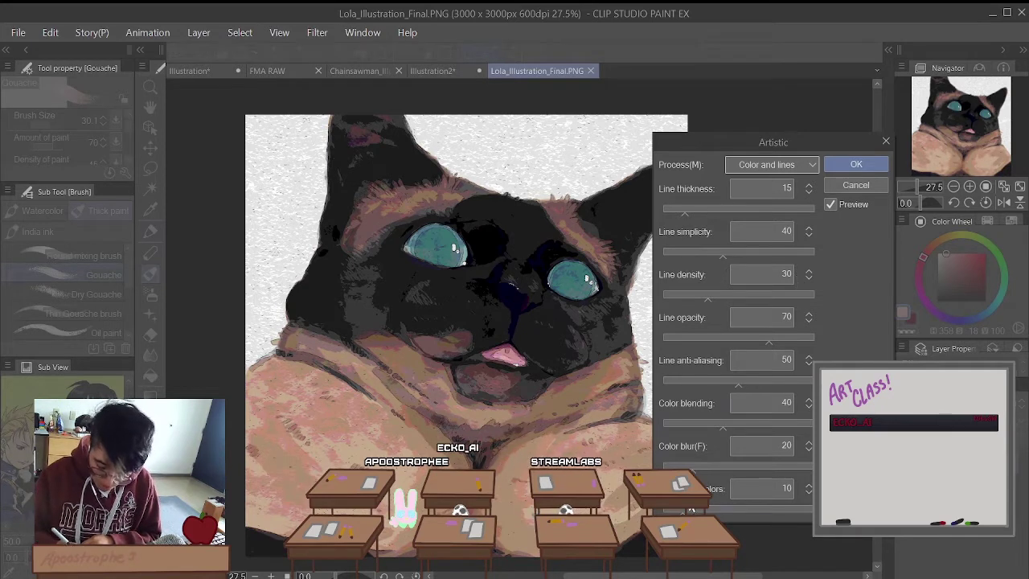
Step: Try the Artistic filter on the cat painting with the number of colors at 17, 7, 4, 5 and 3
drag(683, 509, 671, 509)
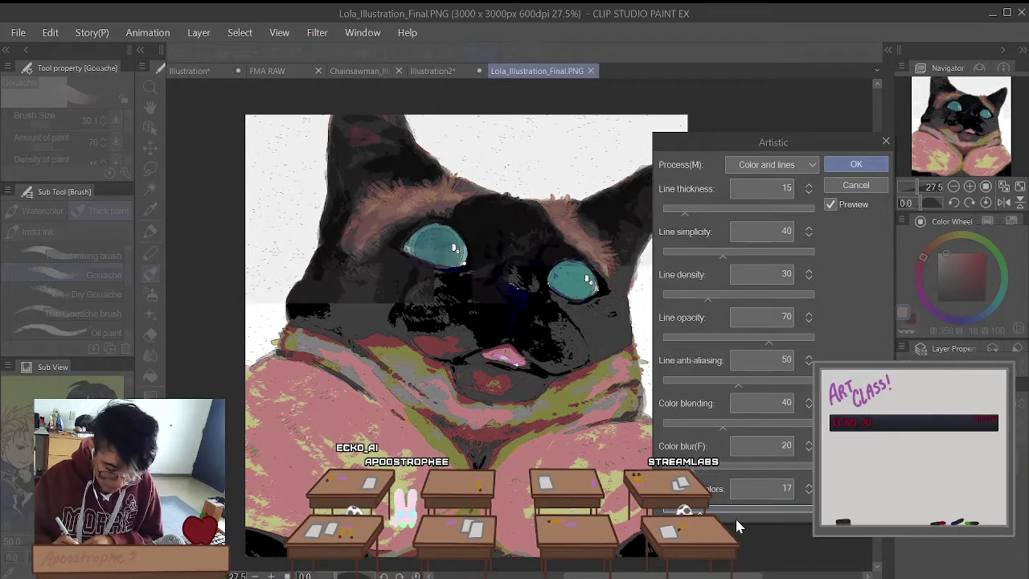
click(678, 510)
click(809, 493)
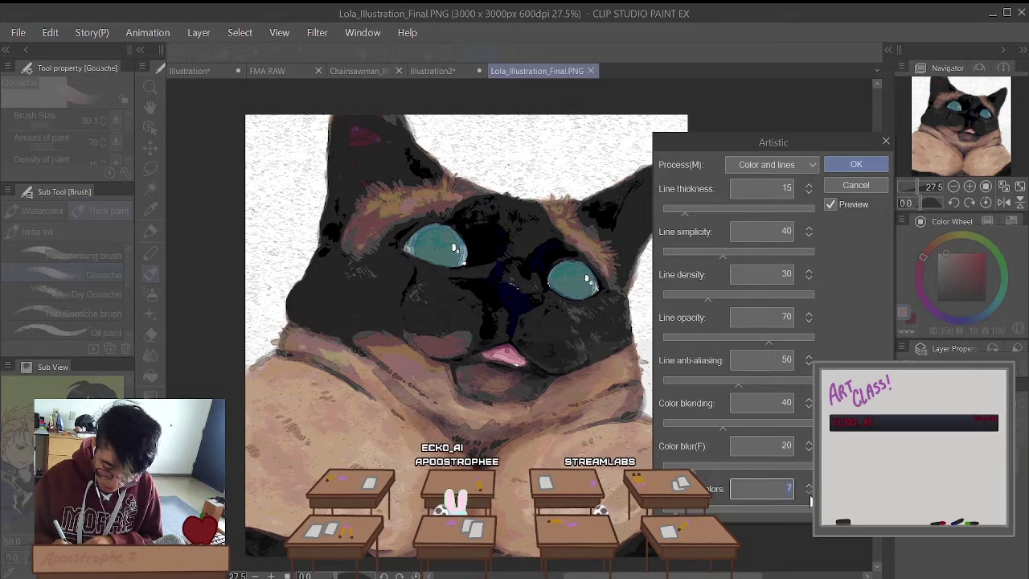
click(809, 493)
click(808, 493)
click(809, 493)
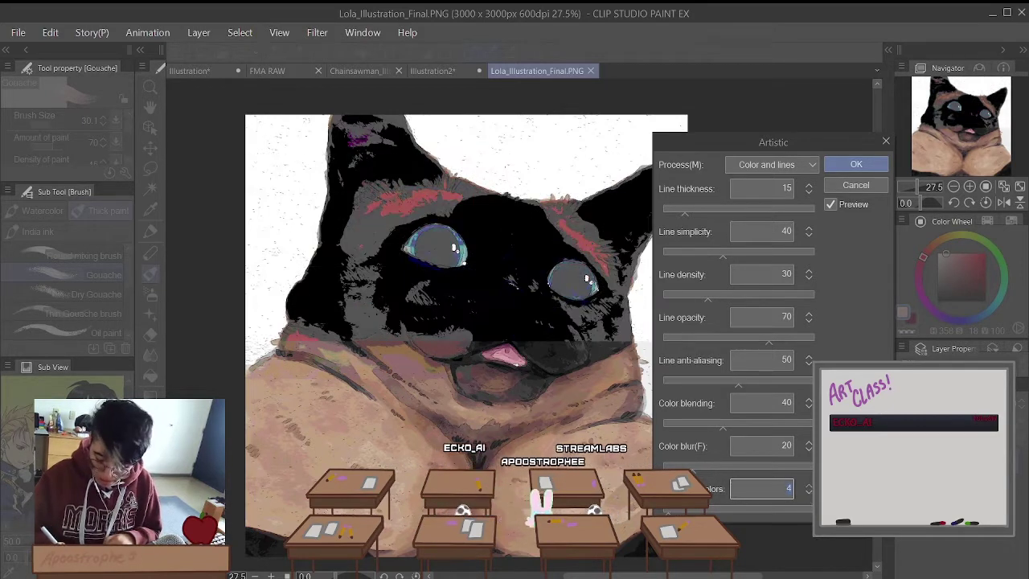
click(808, 486)
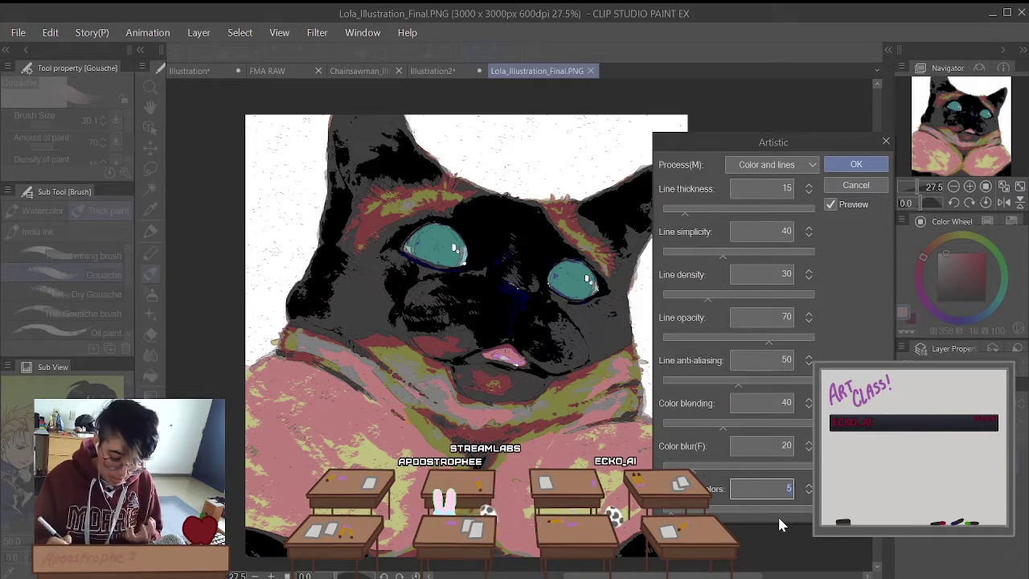
text(3)
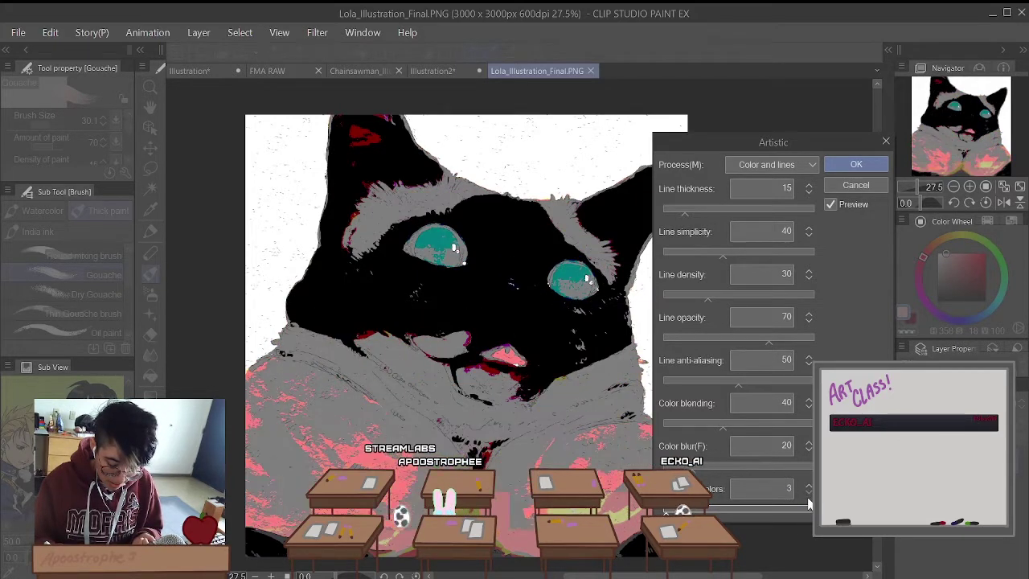
Step: Preview the cat painting with higher color counts of 36, 33 and 28
click(747, 512)
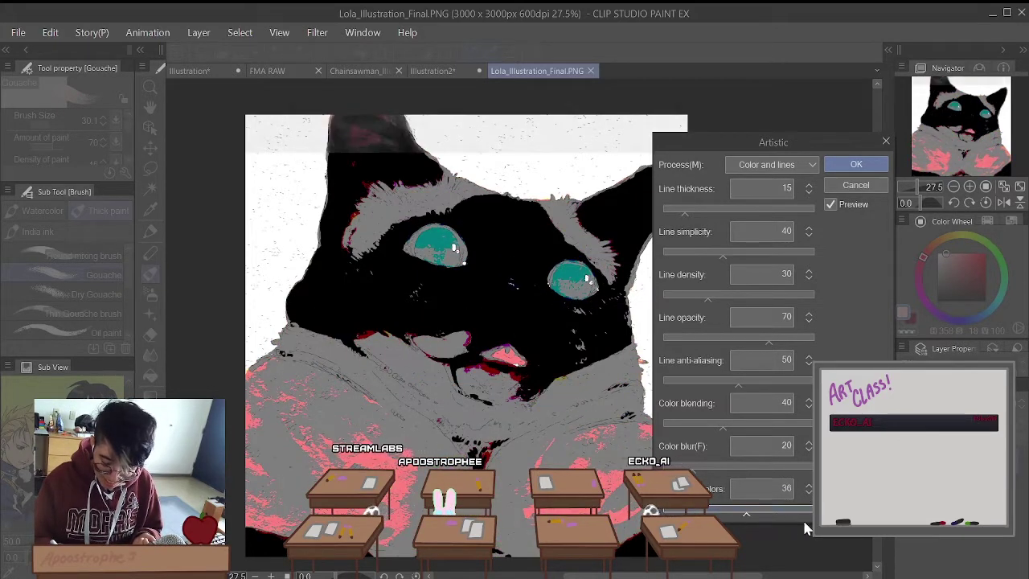
click(739, 512)
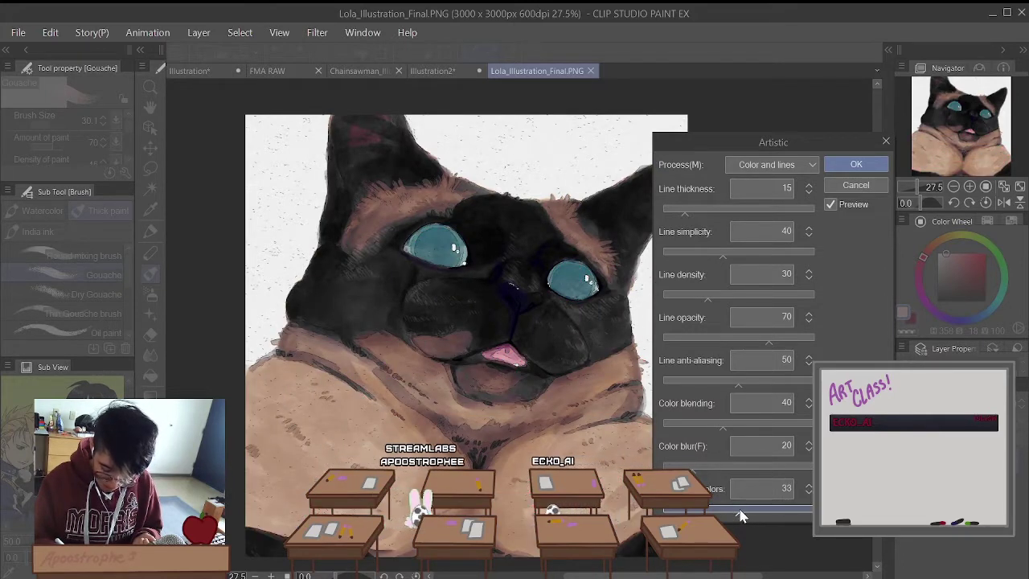
click(726, 512)
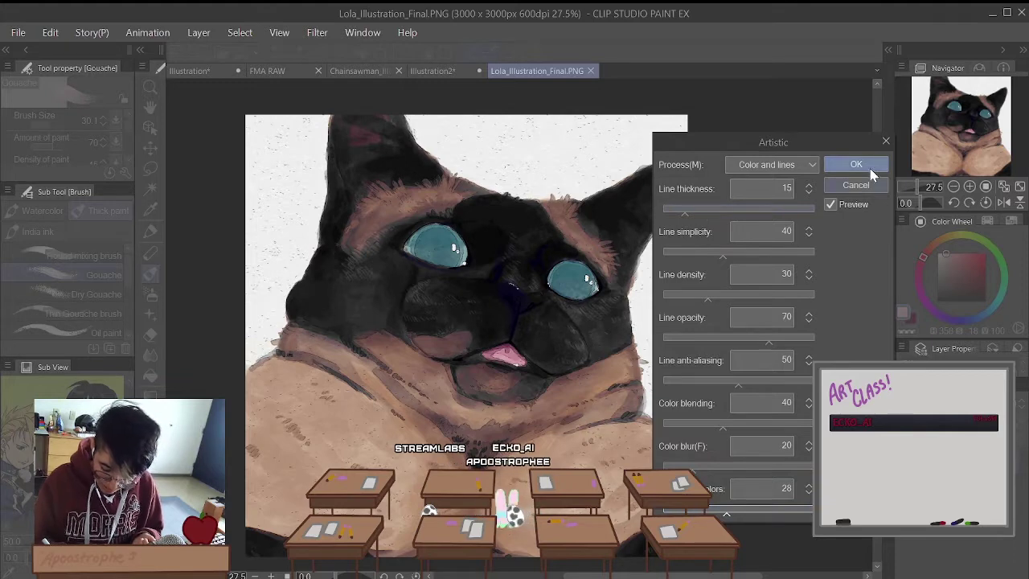
Step: Change the Artistic filter's process to Color only, compare 11 and 8 colors, and set the number of colors to 22
click(803, 165)
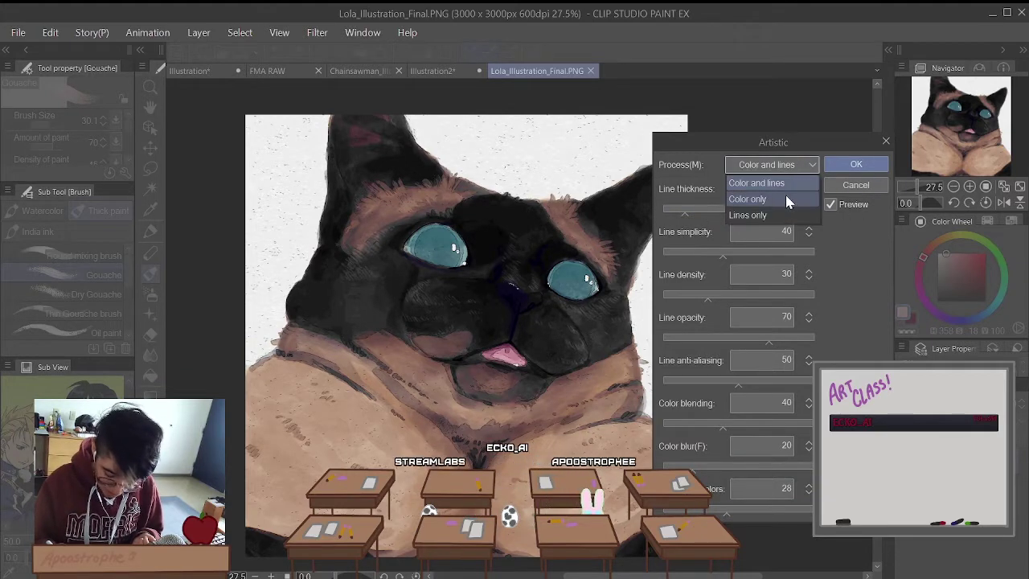
click(785, 199)
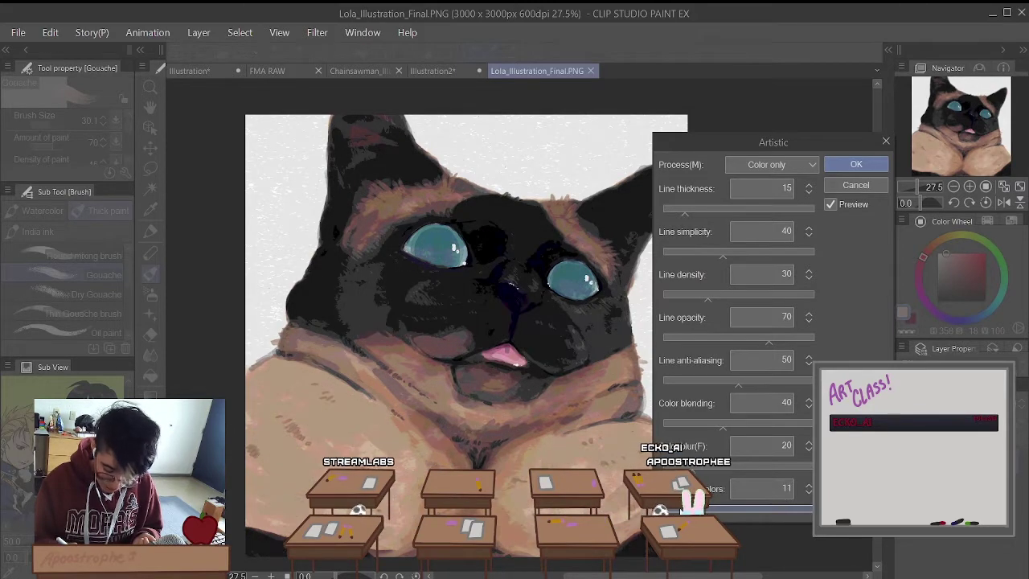
drag(680, 510, 675, 510)
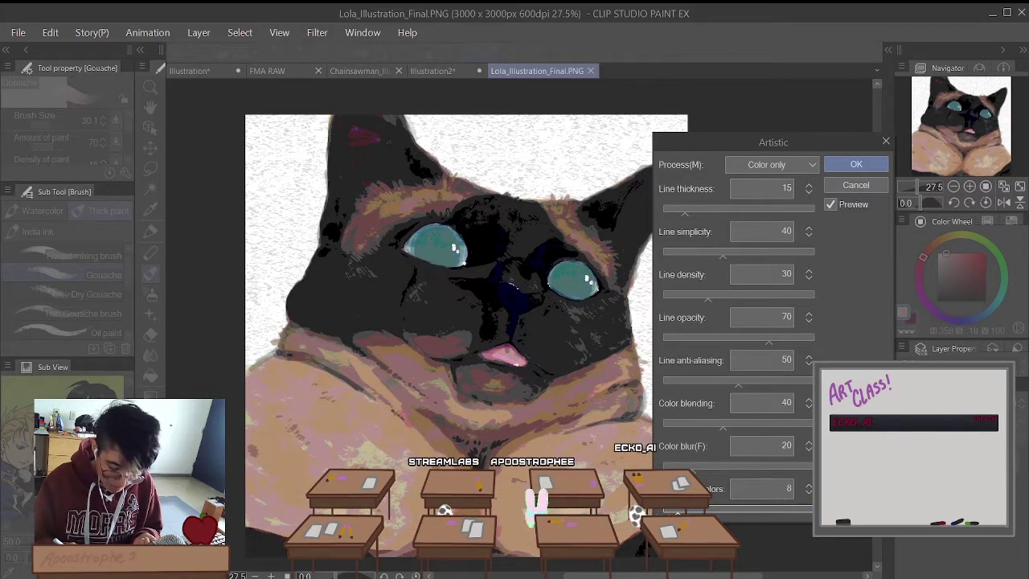
click(712, 509)
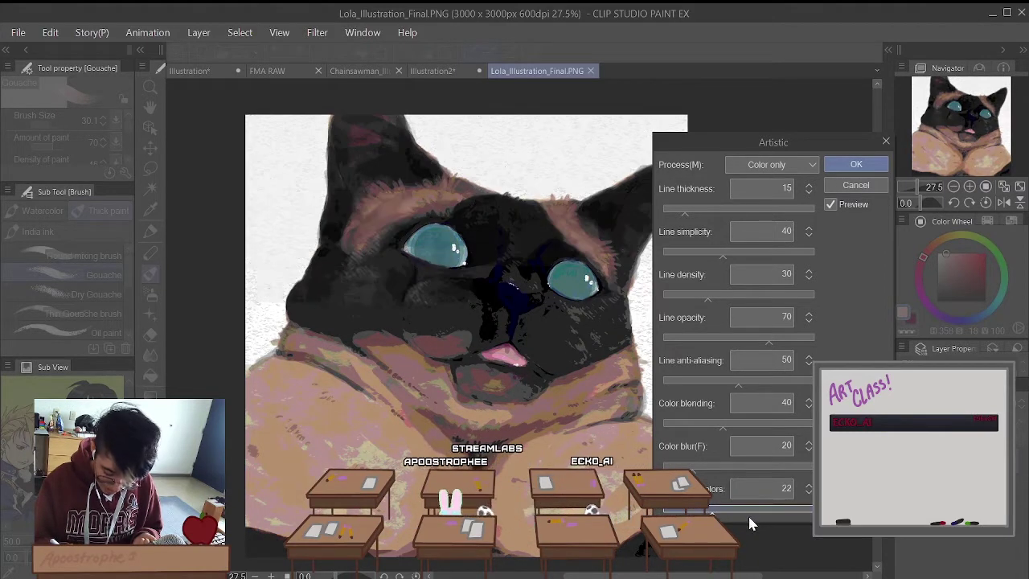
Step: Discard the Artistic filter on the cat painting and look over the original image
click(877, 187)
scroll(615, 294, down, 3)
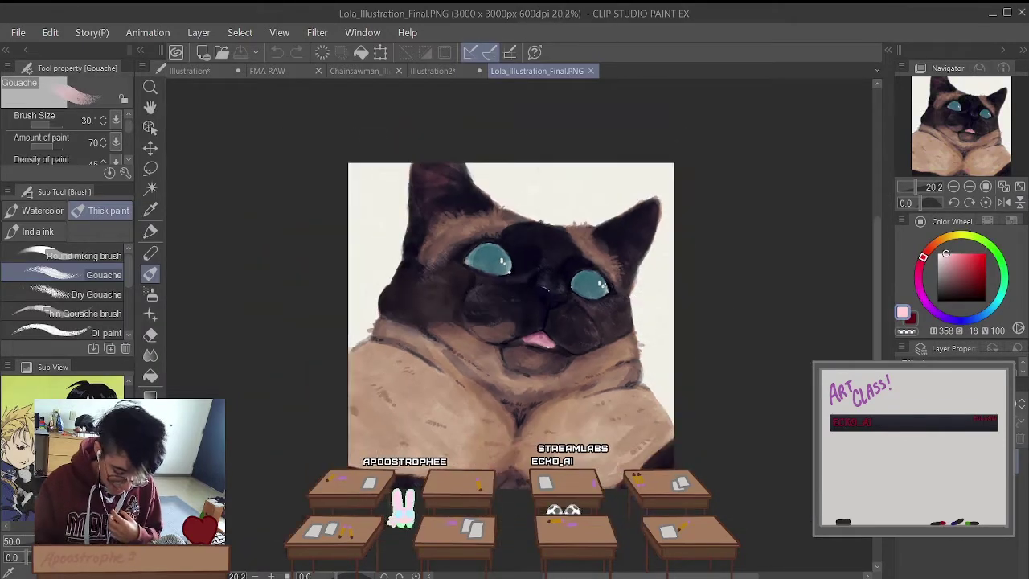
scroll(591, 289, up, 4)
scroll(522, 354, down, 3)
scroll(511, 354, up, 2)
scroll(471, 371, up, 1)
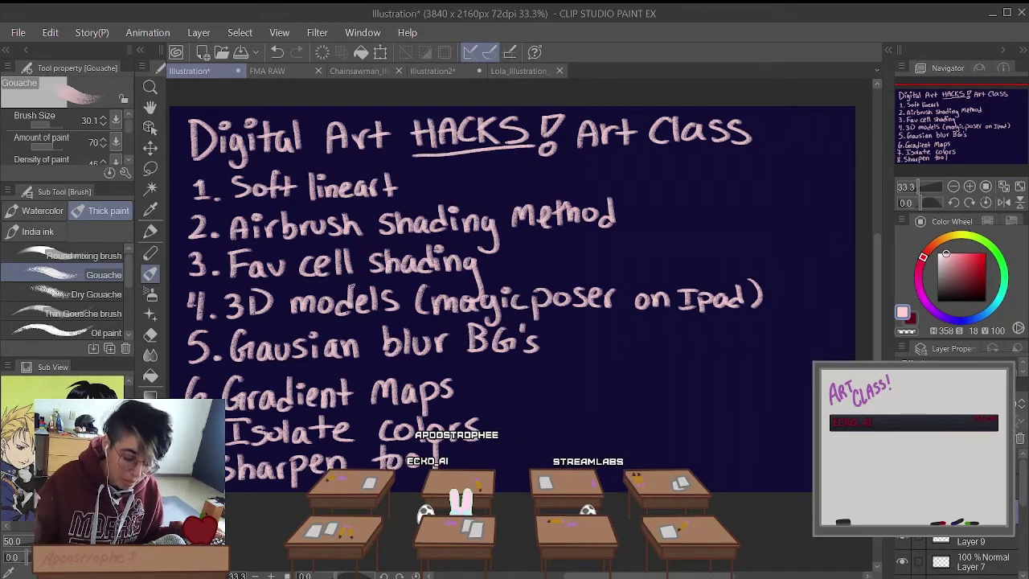
Step: Return from the hacks list to the Lola_Illustration_Final.PNG cat painting and view the cat's face
click(518, 71)
scroll(459, 138, down, 7)
scroll(459, 138, up, 8)
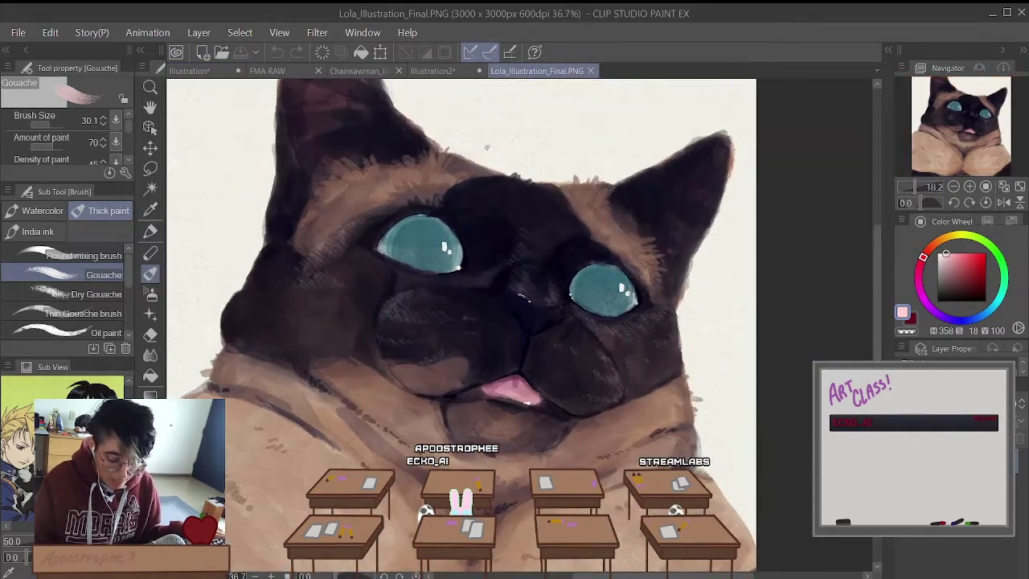
Step: Apply the Sharpen filter to the red shape in Illustration2 and inspect its brush texture up close
click(435, 70)
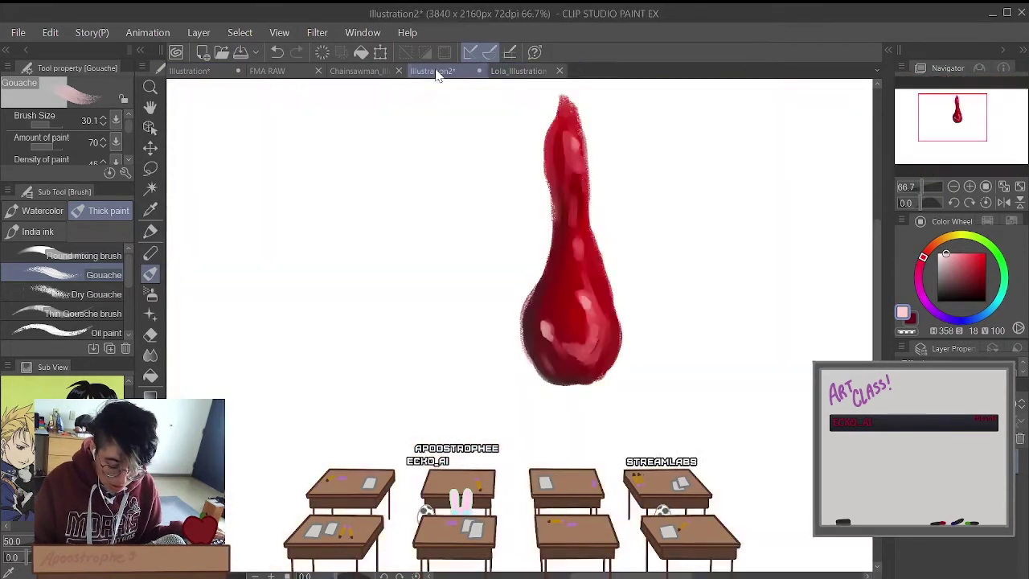
scroll(662, 241, down, 2)
scroll(627, 228, up, 6)
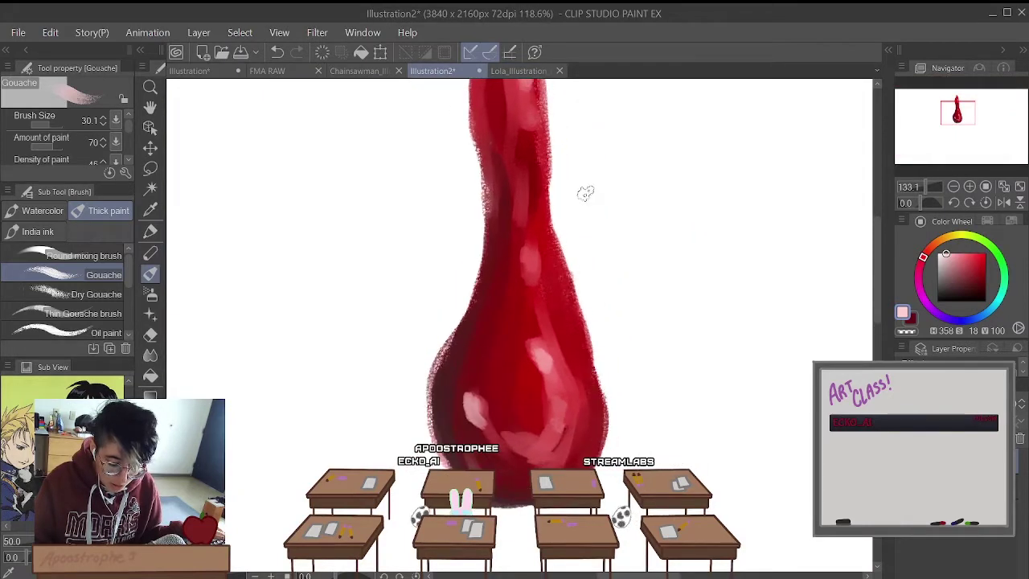
scroll(522, 197, up, 1)
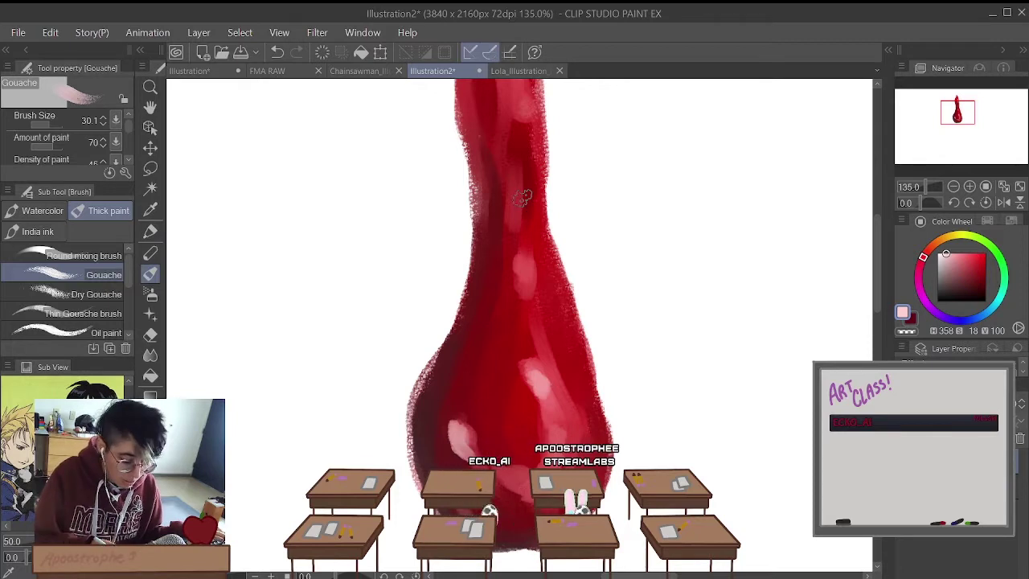
click(319, 36)
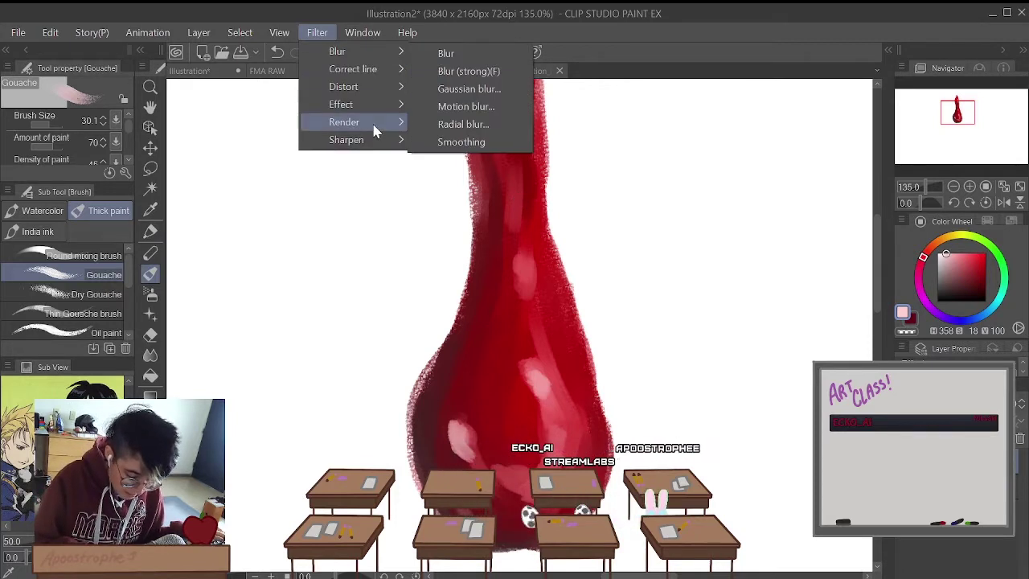
mouse_move(372, 141)
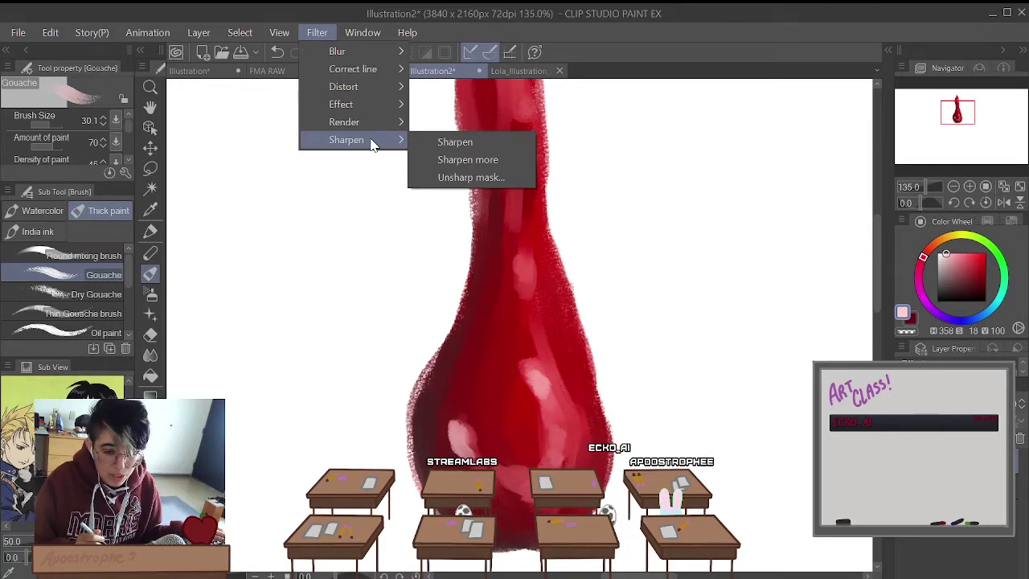
click(504, 138)
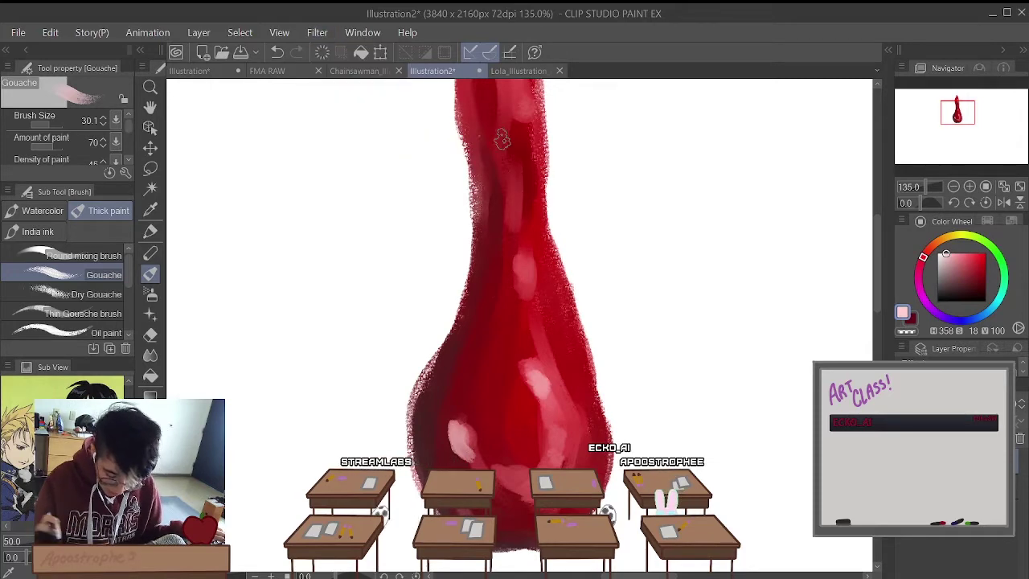
scroll(502, 157, up, 6)
scroll(611, 301, down, 6)
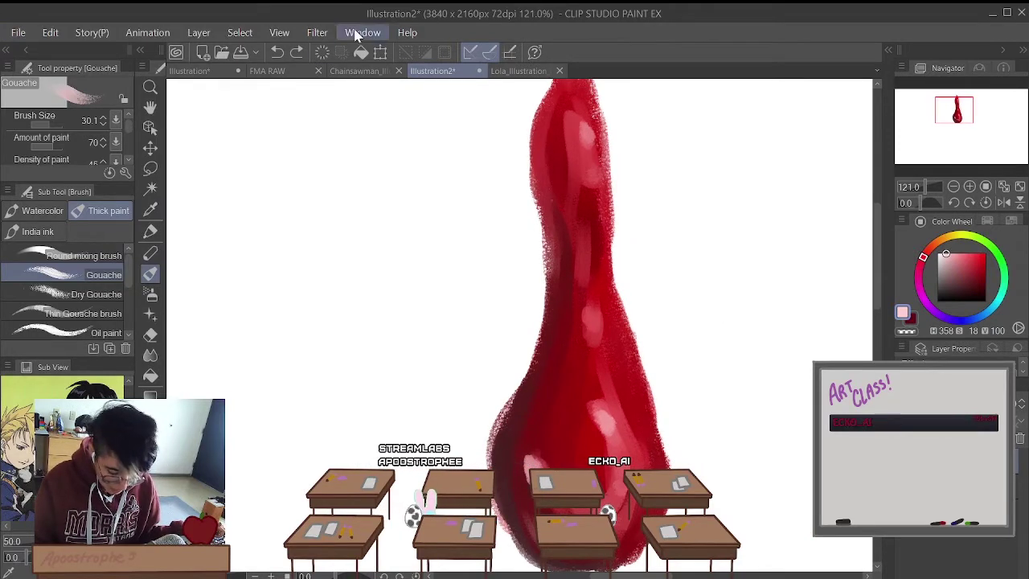
scroll(545, 260, up, 4)
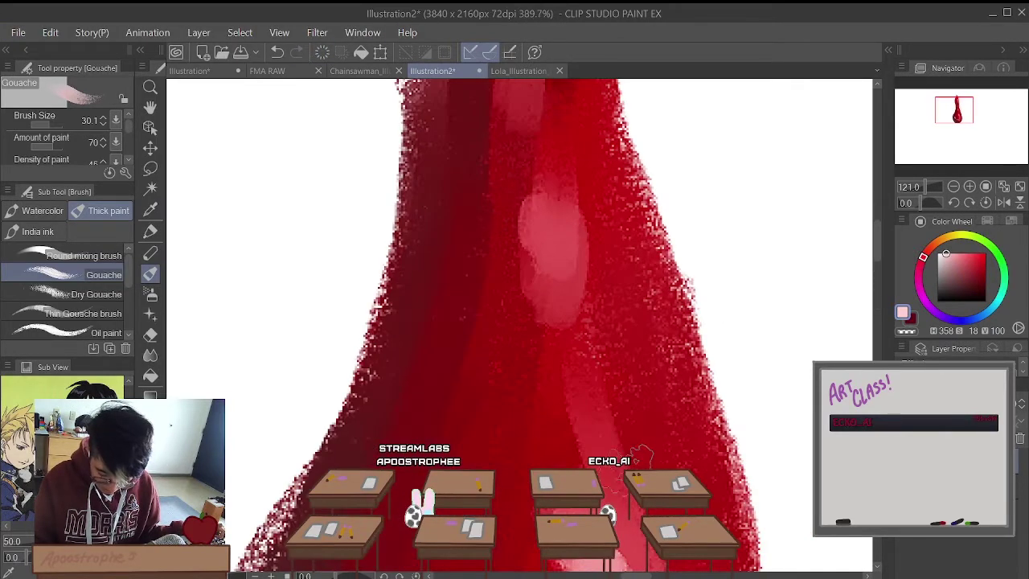
scroll(576, 369, down, 4)
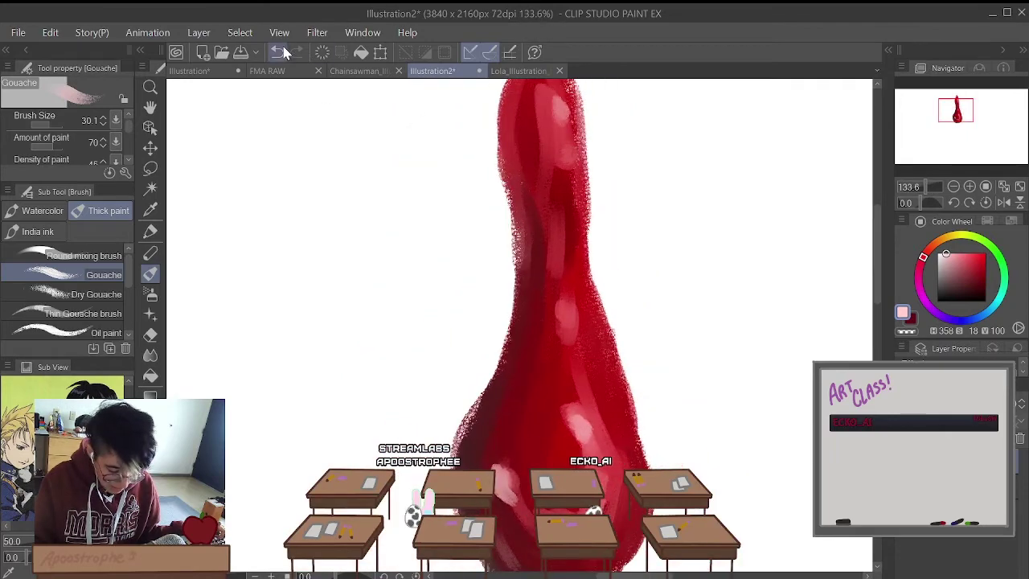
Step: Try the Sharpen filter on the cat painting and examine the eyes and face up close
click(518, 71)
scroll(445, 239, up, 4)
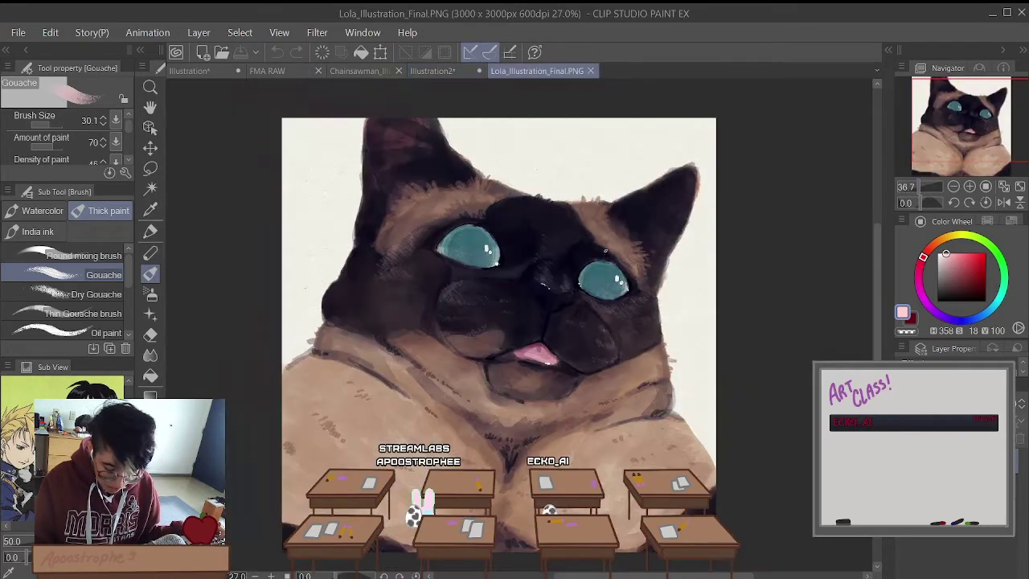
scroll(444, 239, up, 4)
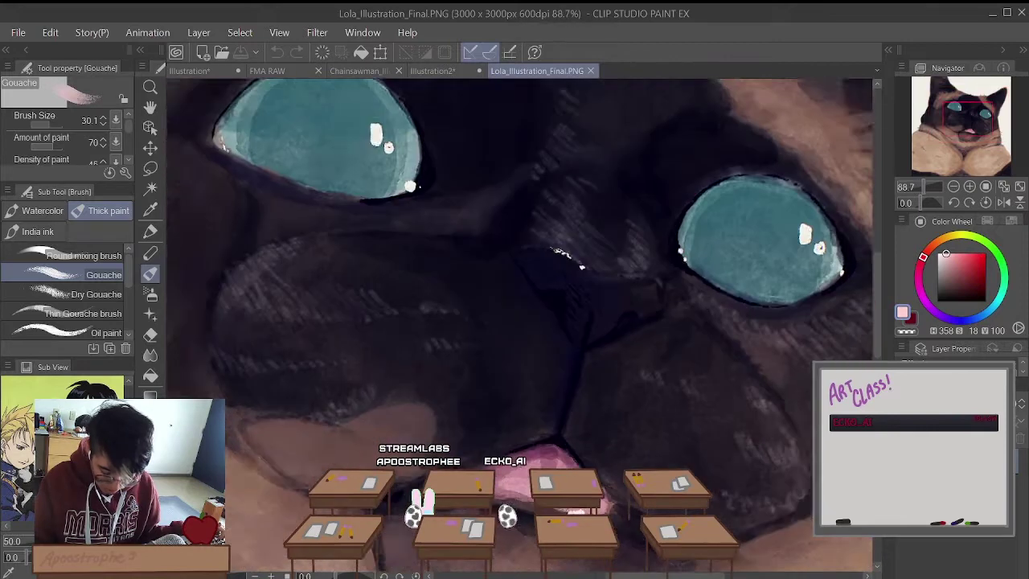
scroll(621, 390, down, 1)
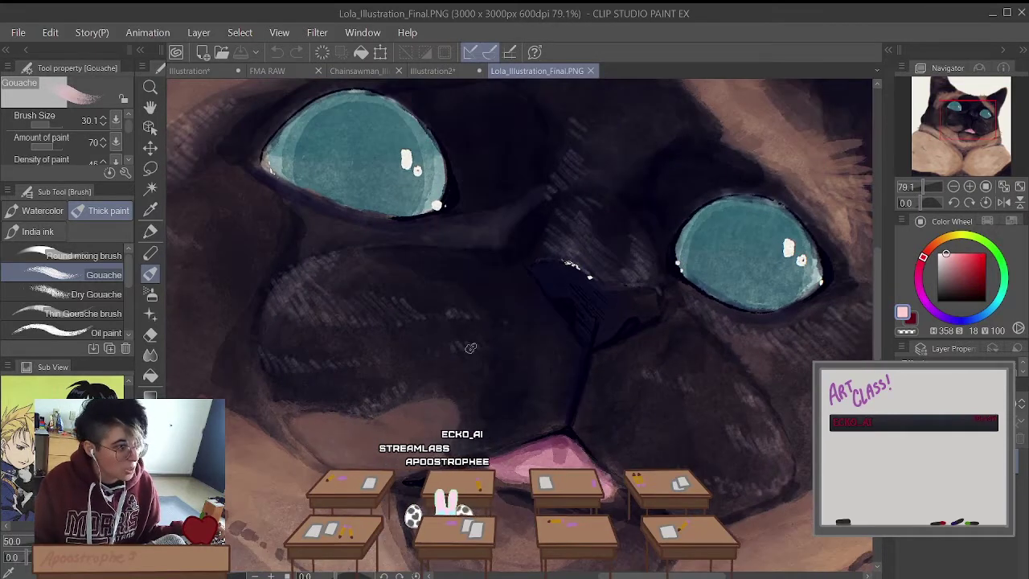
click(317, 32)
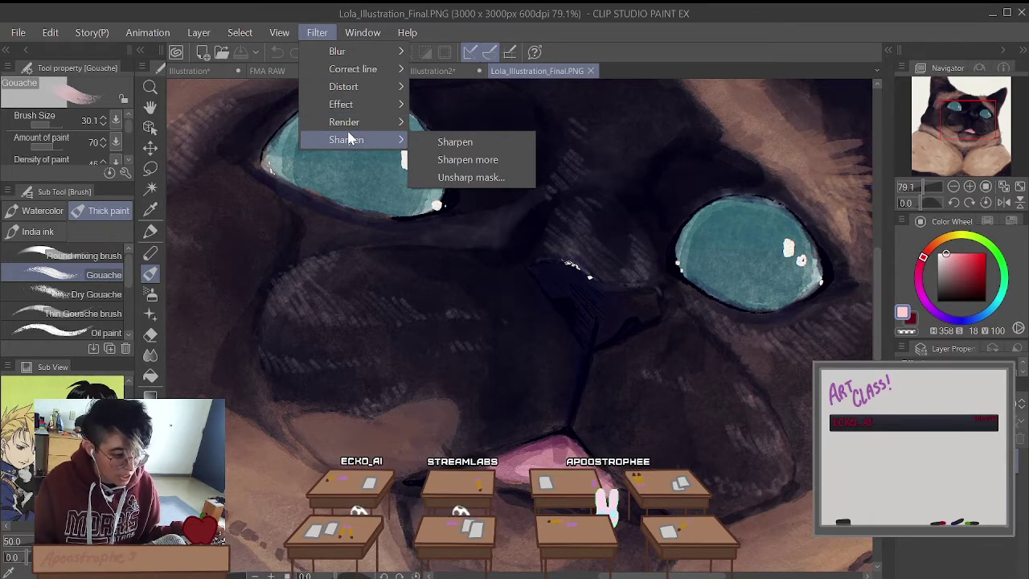
click(426, 144)
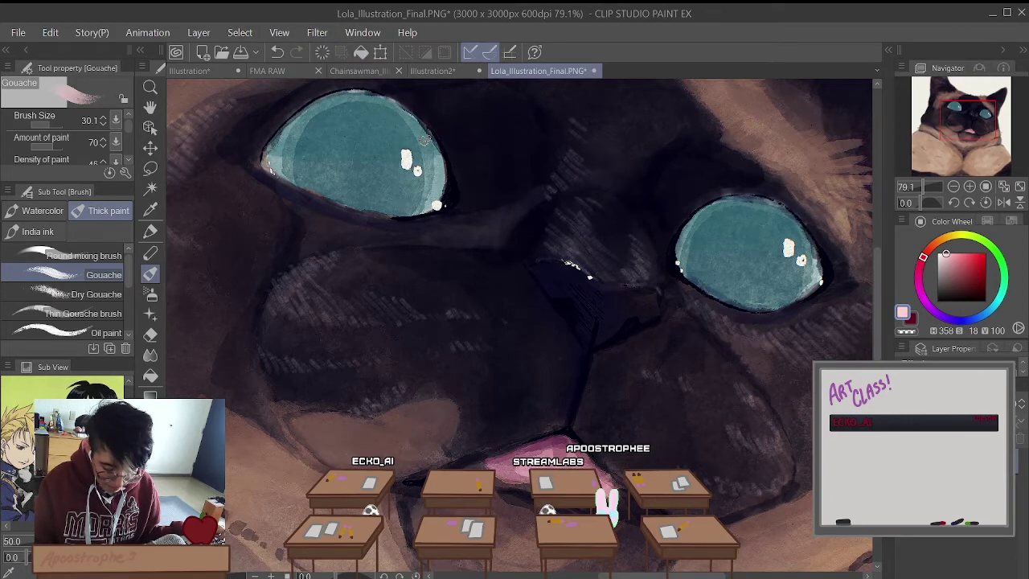
scroll(275, 139, up, 5)
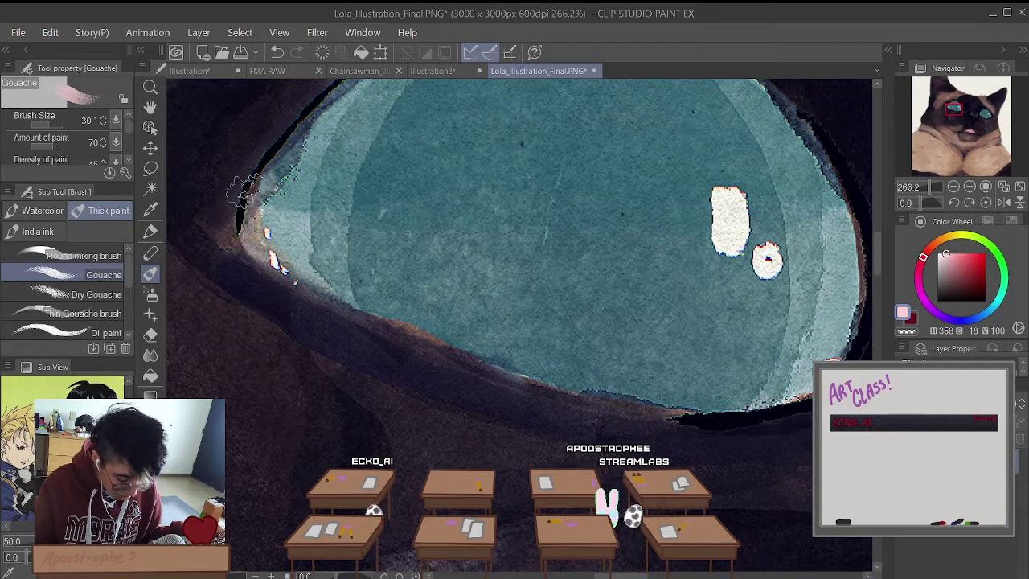
scroll(362, 254, down, 6)
scroll(362, 254, down, 3)
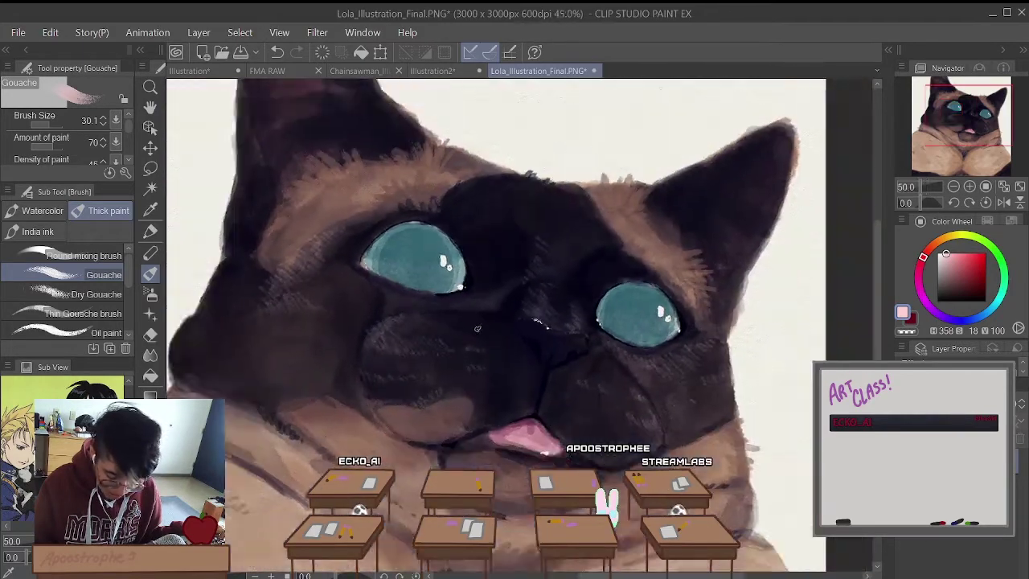
scroll(362, 254, up, 3)
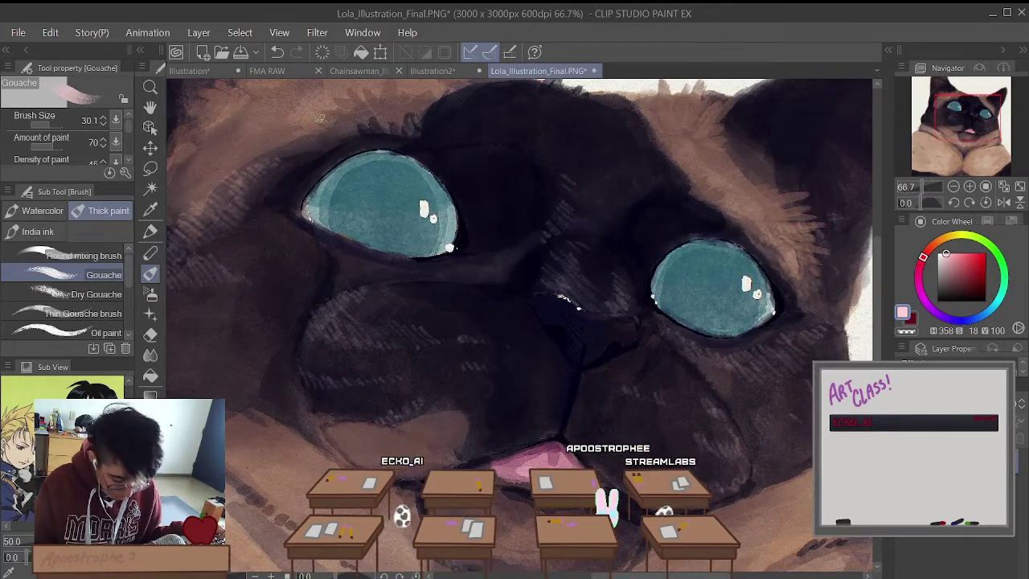
Step: Try the Sharpen more filter on the cat painting, check the face, and undo it
click(317, 32)
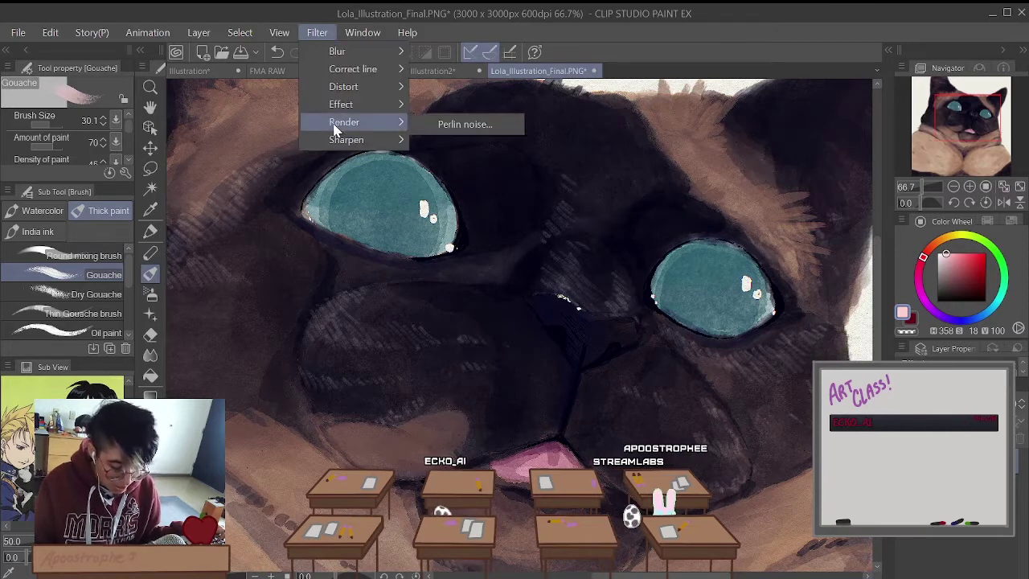
mouse_move(354, 140)
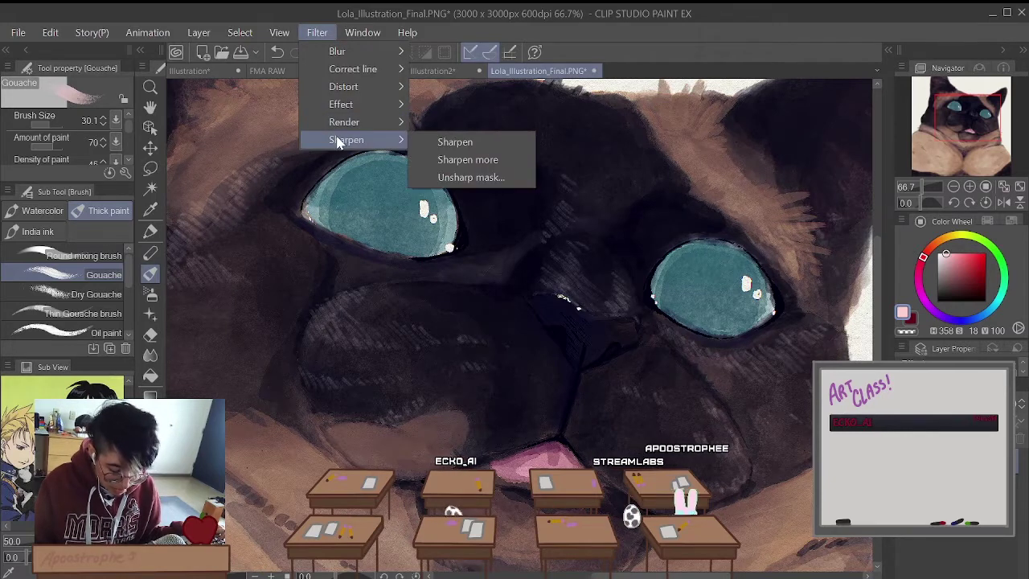
click(464, 161)
scroll(463, 158, down, 3)
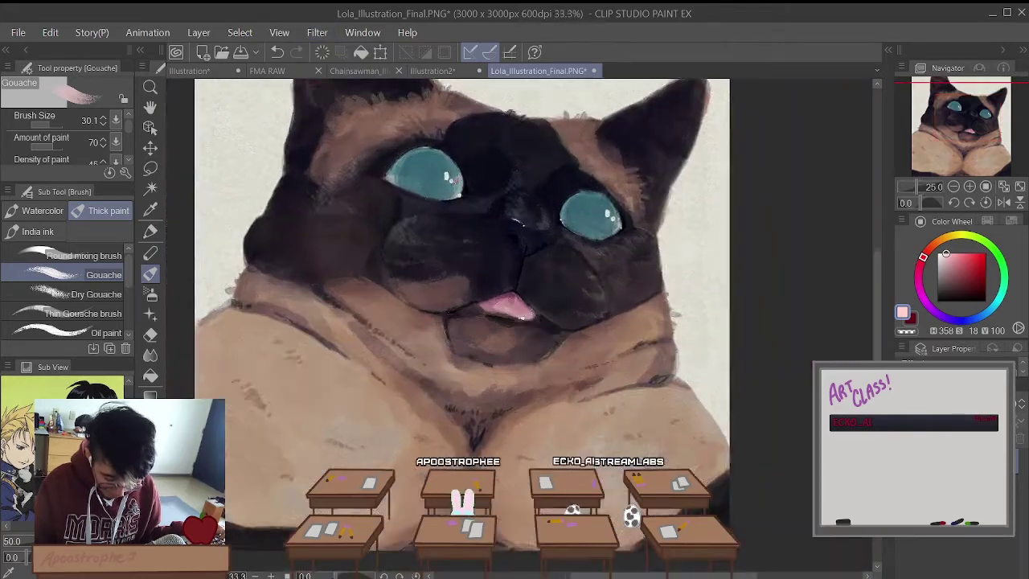
scroll(452, 177, up, 3)
scroll(427, 206, up, 1)
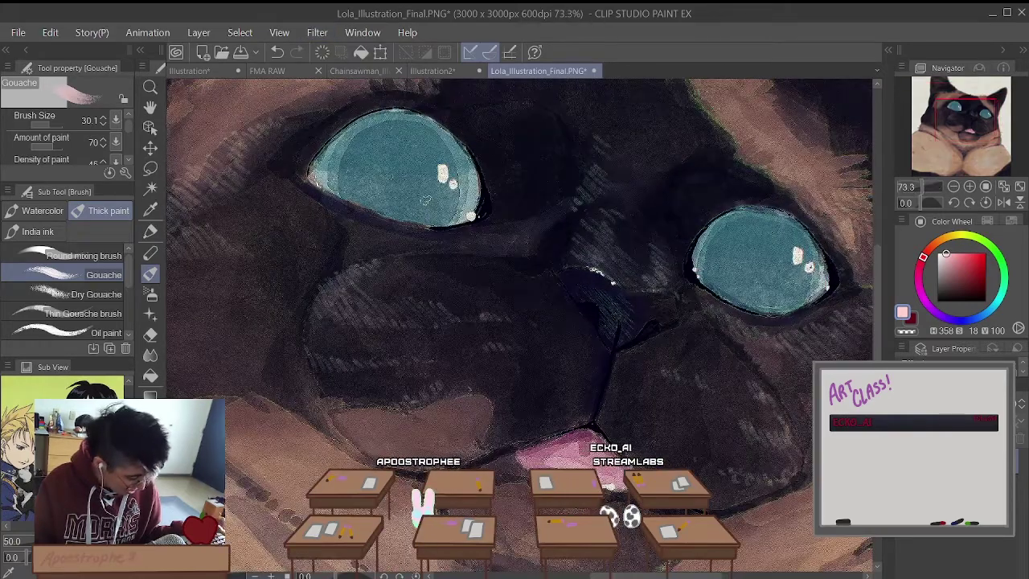
key(ctrl+z)
Step: Try a second pass of the Sharpen filter on the cat painting and check the eyes and muzzle
click(318, 32)
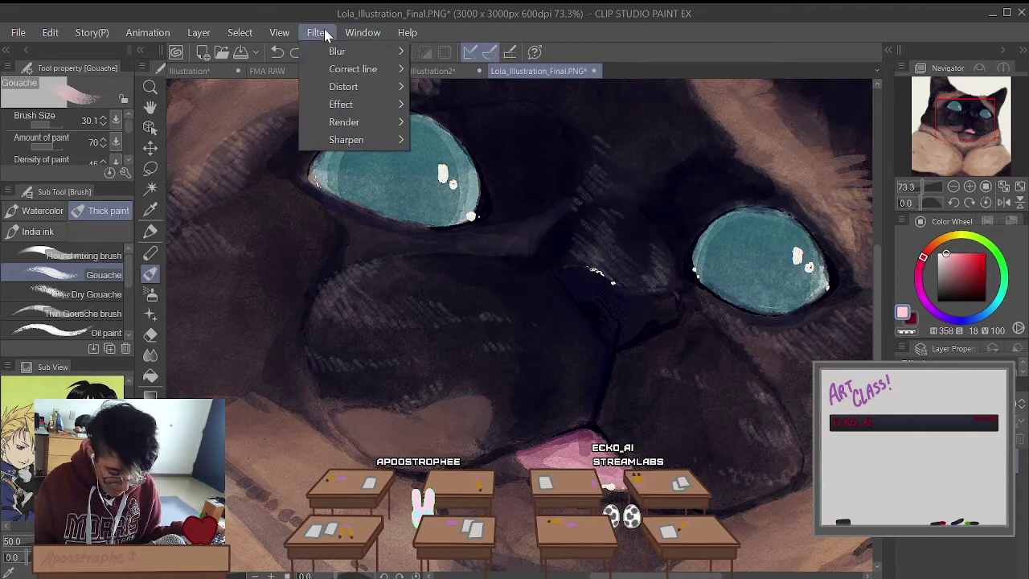
click(448, 145)
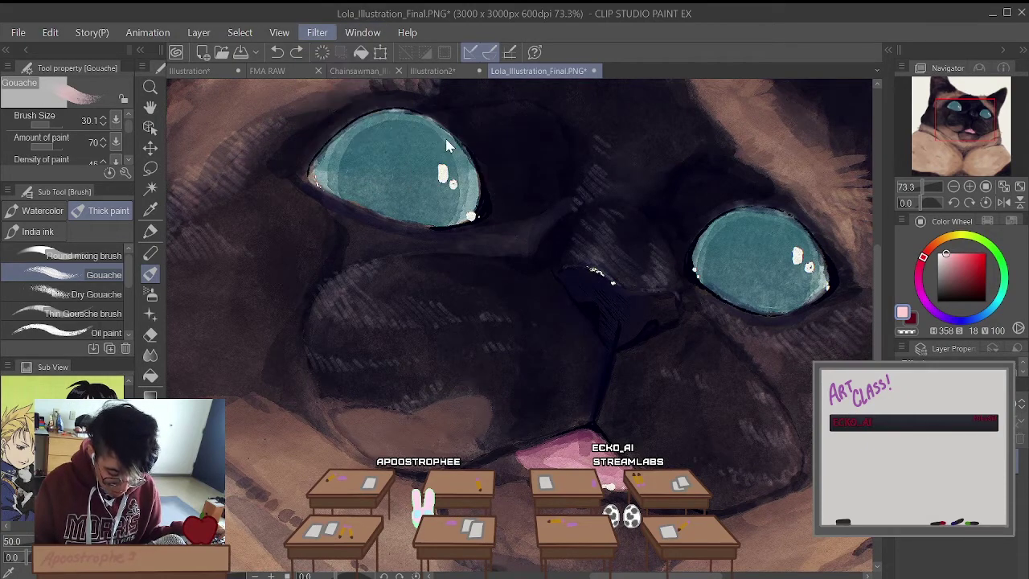
scroll(444, 141, up, 8)
scroll(452, 209, down, 12)
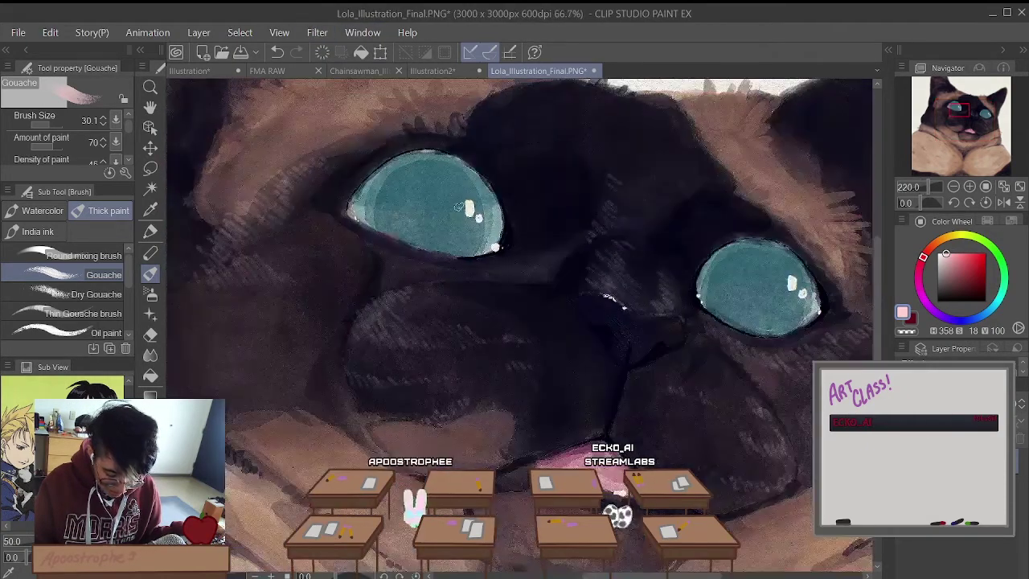
scroll(450, 295, up, 5)
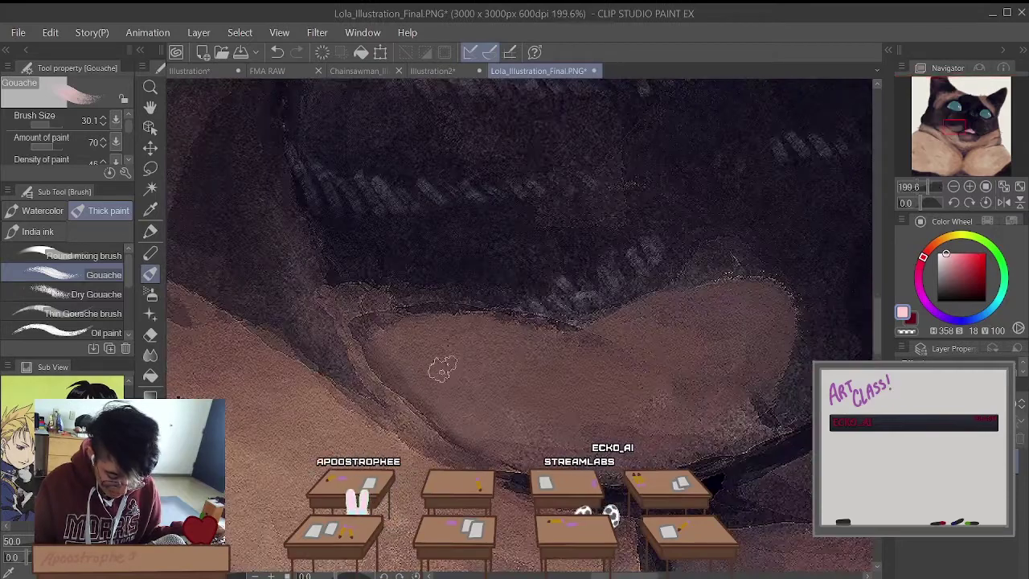
scroll(518, 383, down, 4)
scroll(518, 383, up, 2)
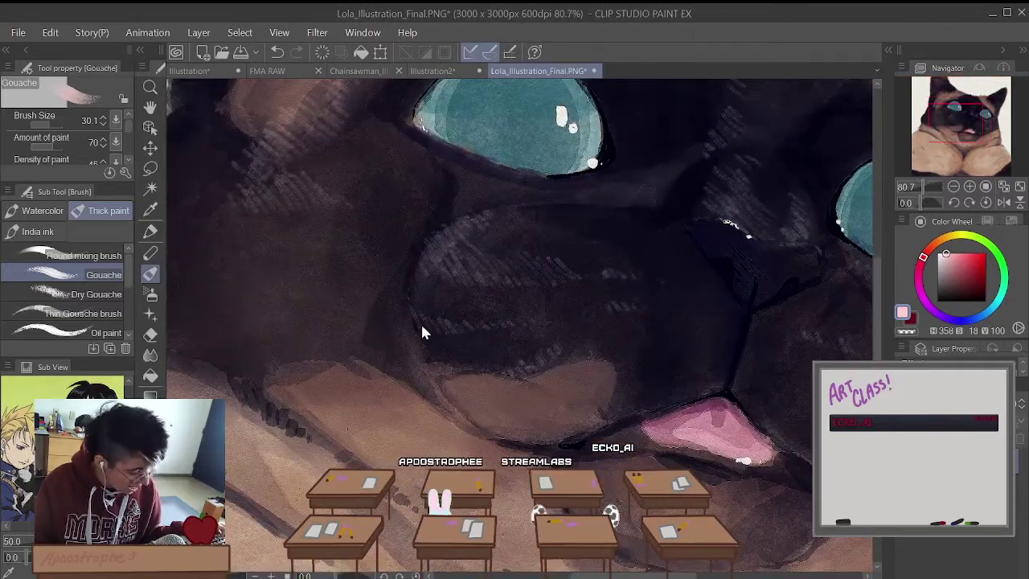
Step: Compare the cat's fur at several zoom levels, undo the remaining Sharpen filter, and inspect the tongue highlight
scroll(411, 322, up, 3)
scroll(411, 322, down, 7)
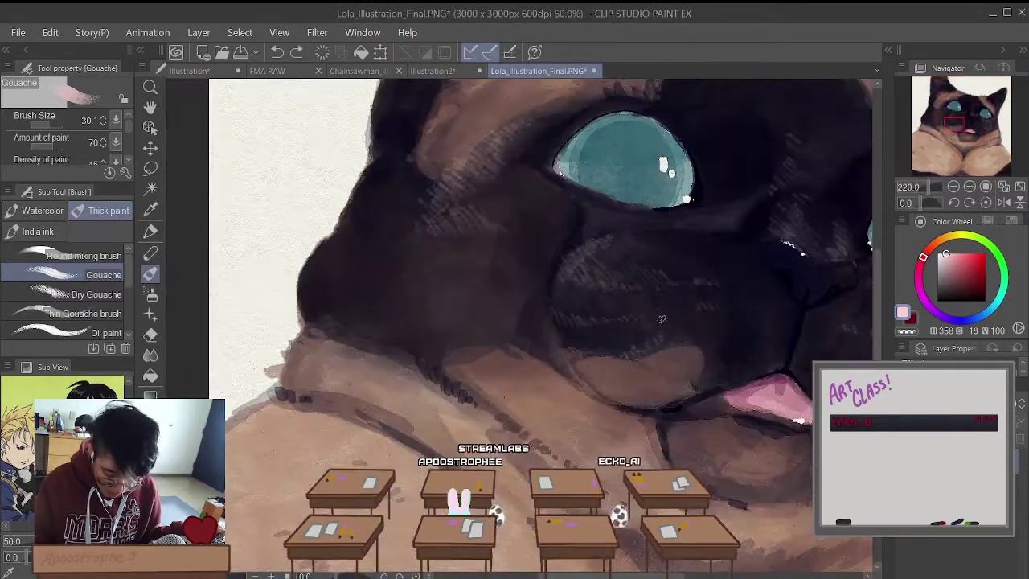
scroll(756, 324, up, 5)
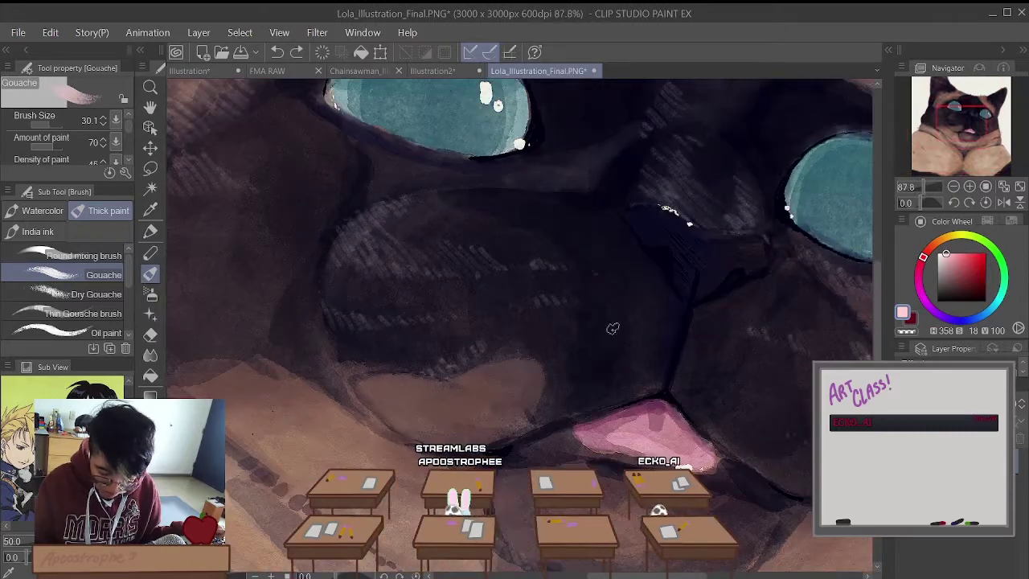
scroll(331, 137, down, 5)
scroll(391, 177, up, 3)
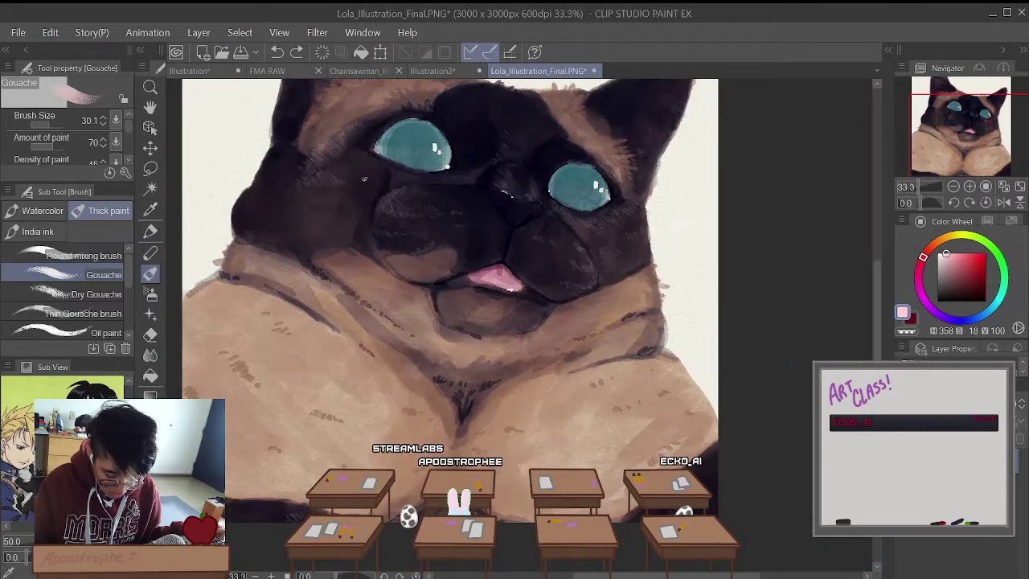
key(ctrl+z)
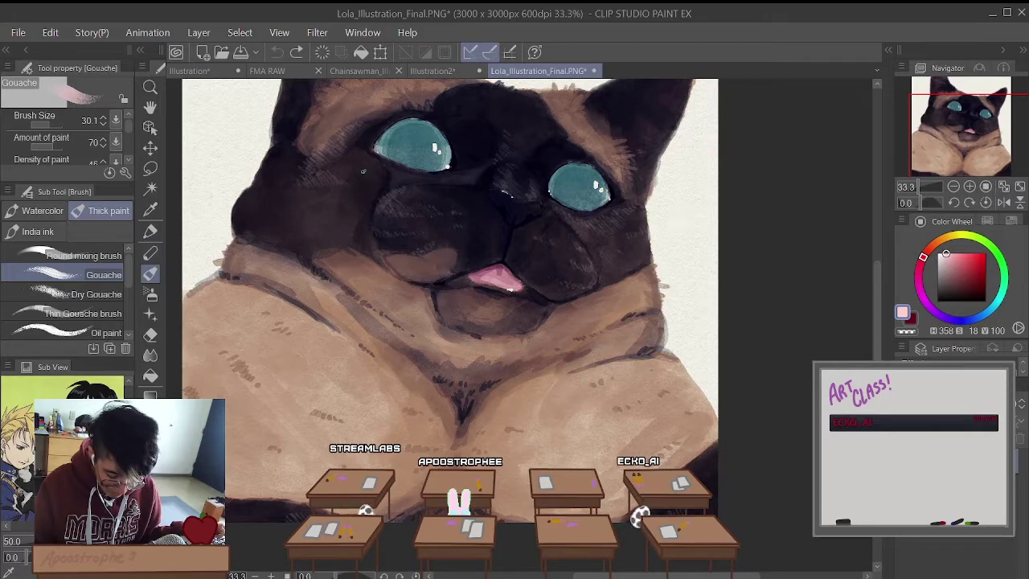
scroll(516, 264, up, 8)
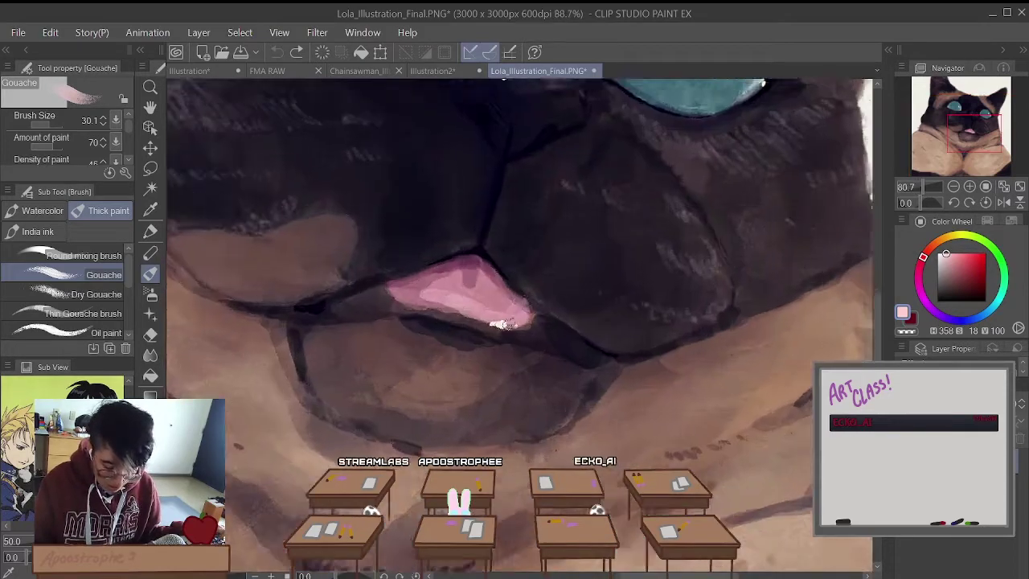
scroll(496, 312, up, 1)
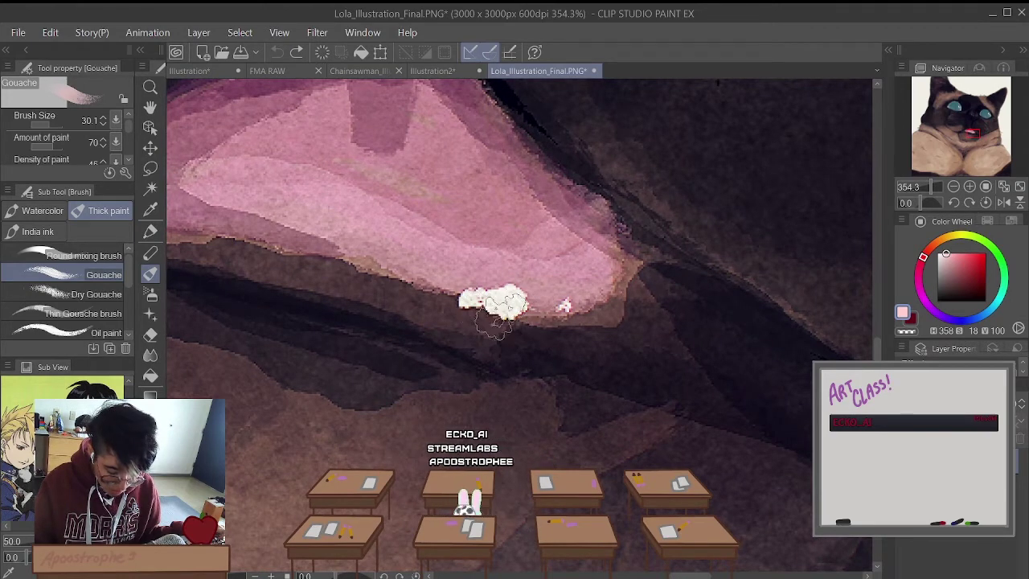
Step: Switch to the red shape drawing in Illustration2 and apply the Sharpen filter to it
click(419, 71)
scroll(515, 241, down, 3)
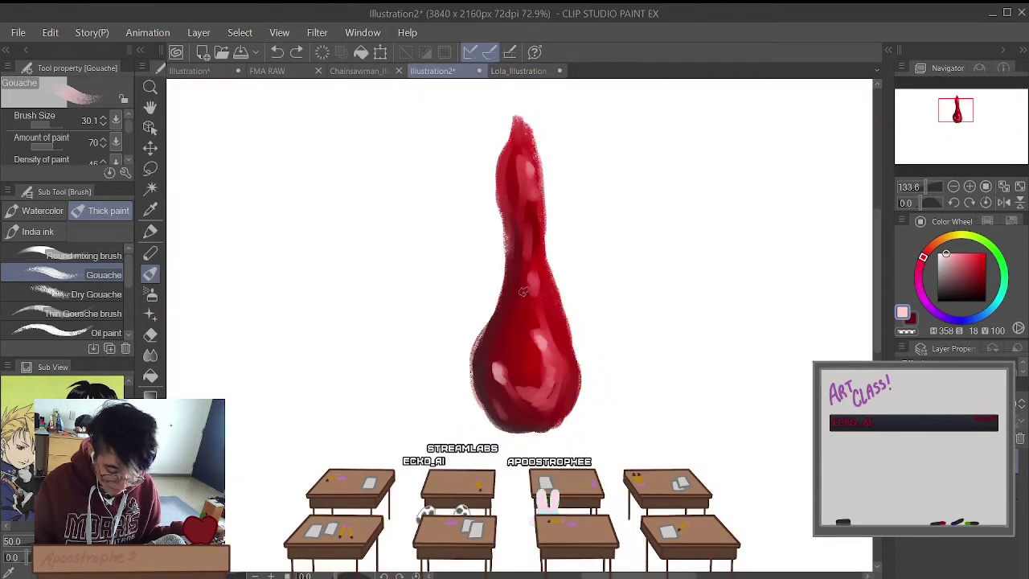
scroll(538, 386, up, 5)
click(317, 33)
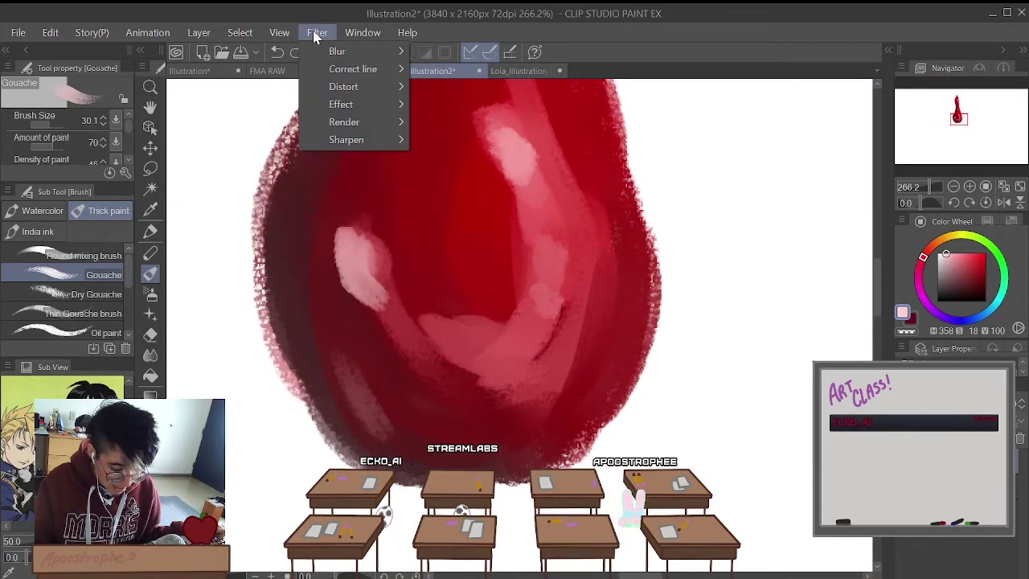
mouse_move(346, 140)
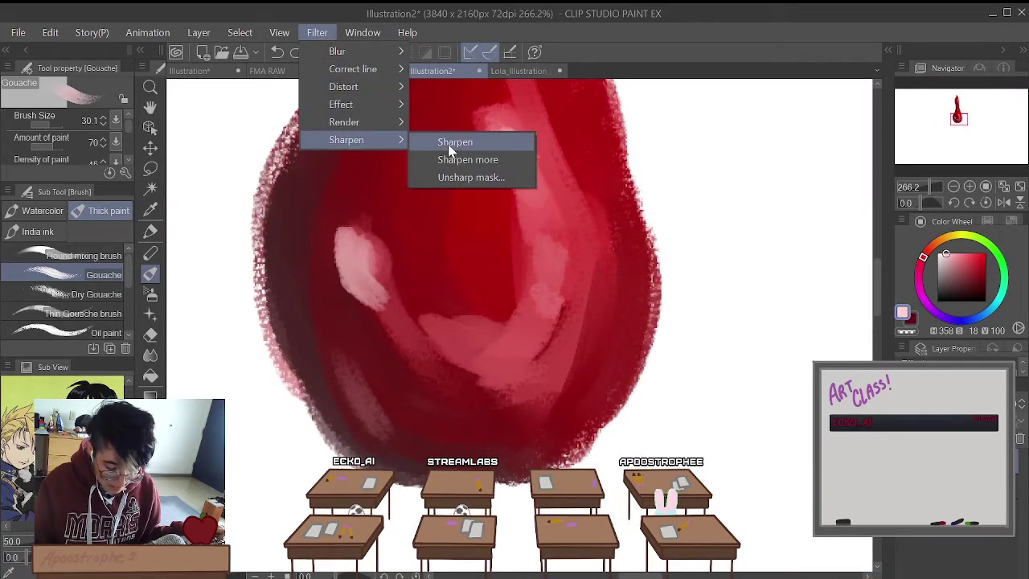
click(438, 143)
Step: Apply a second pass of the Sharpen filter to the red shape and check its edges and highlights
click(317, 32)
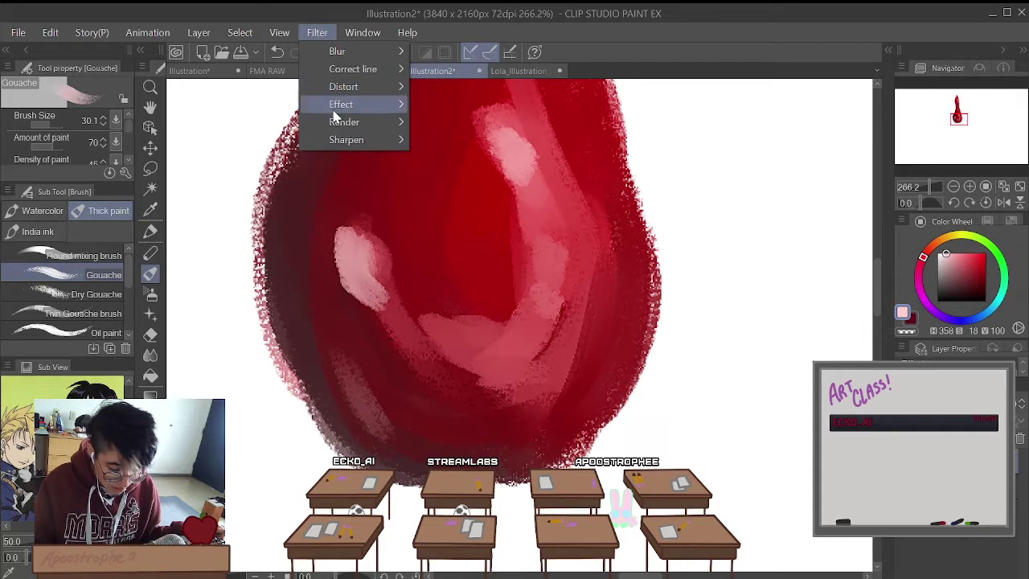
mouse_move(346, 140)
click(441, 139)
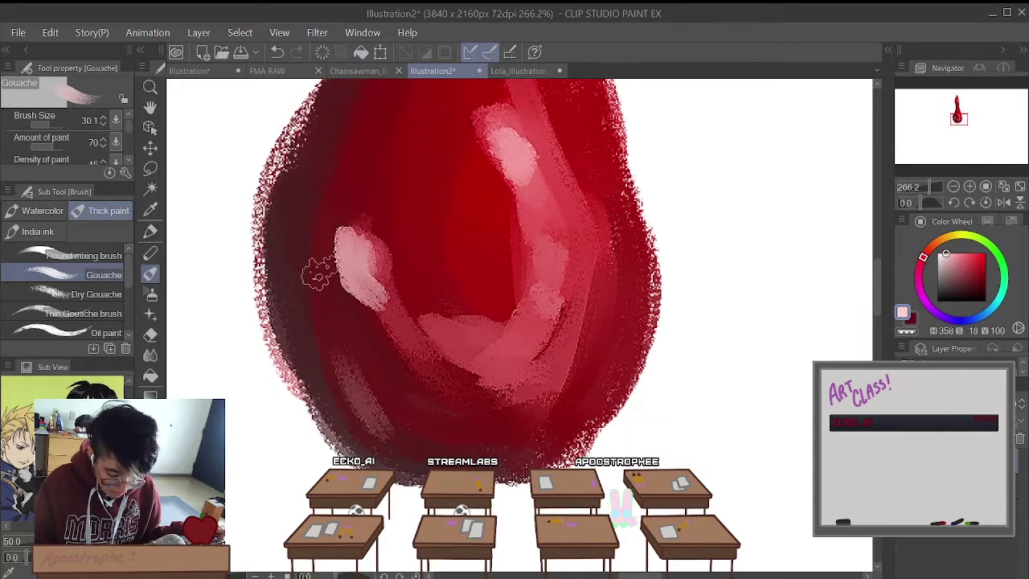
scroll(475, 294, down, 15)
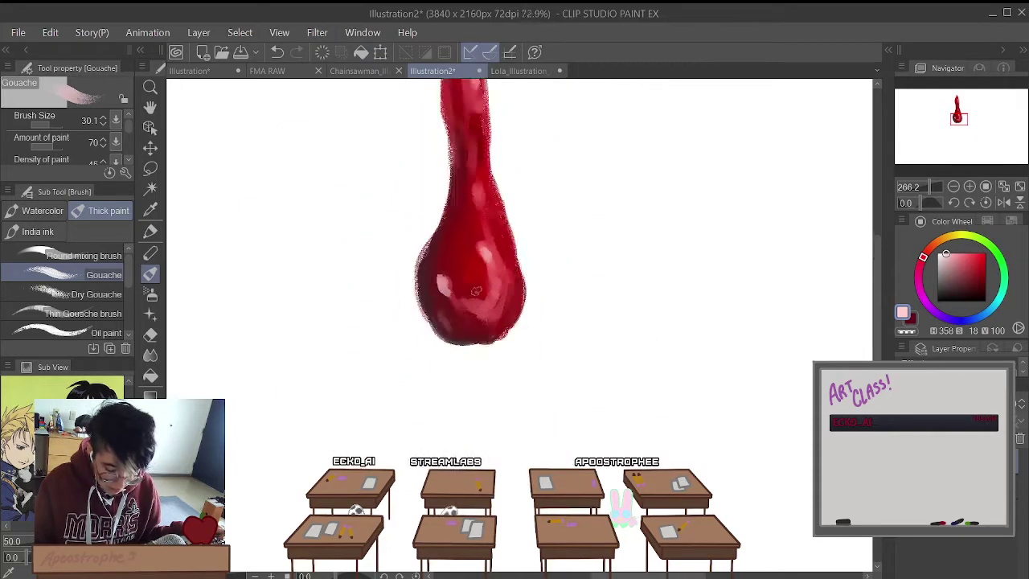
scroll(442, 187, up, 8)
scroll(507, 289, up, 1)
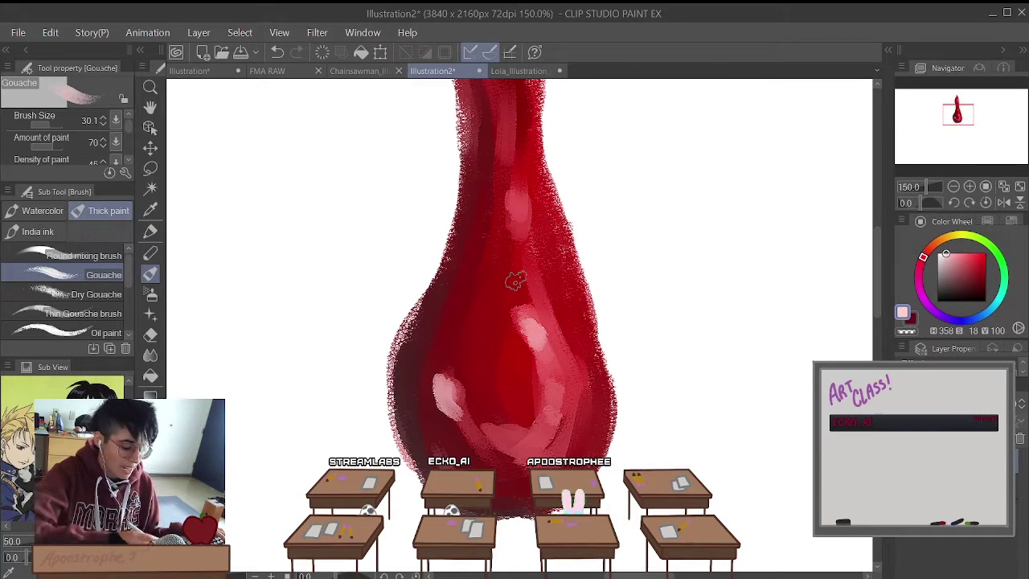
Step: Open the circular seaside portrait image from the Pictures folder
click(20, 32)
click(48, 69)
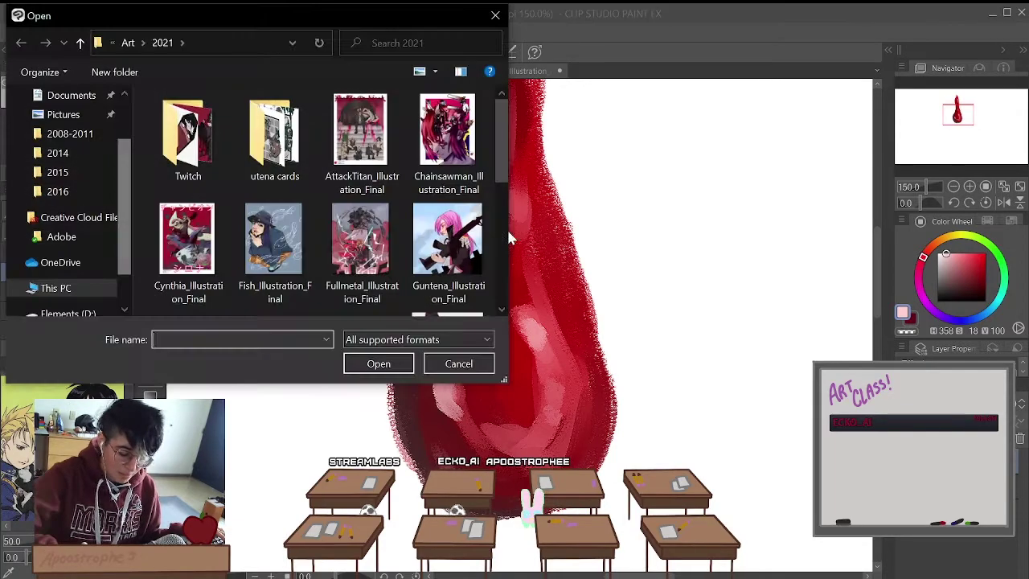
mouse_move(496, 159)
mouse_down()
mouse_move(486, 259)
mouse_move(503, 151)
mouse_up()
click(63, 114)
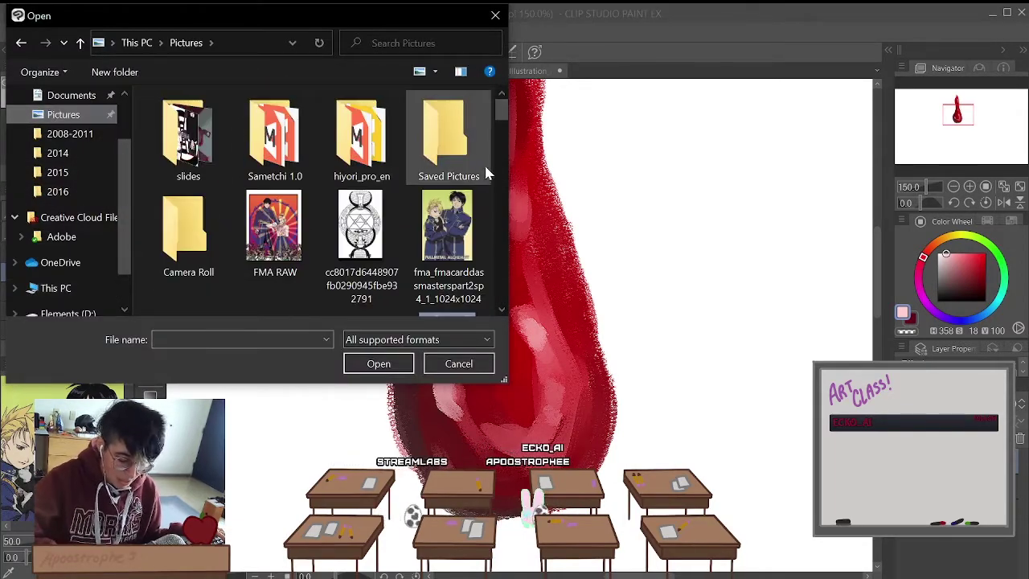
drag(504, 113, 498, 151)
click(272, 219)
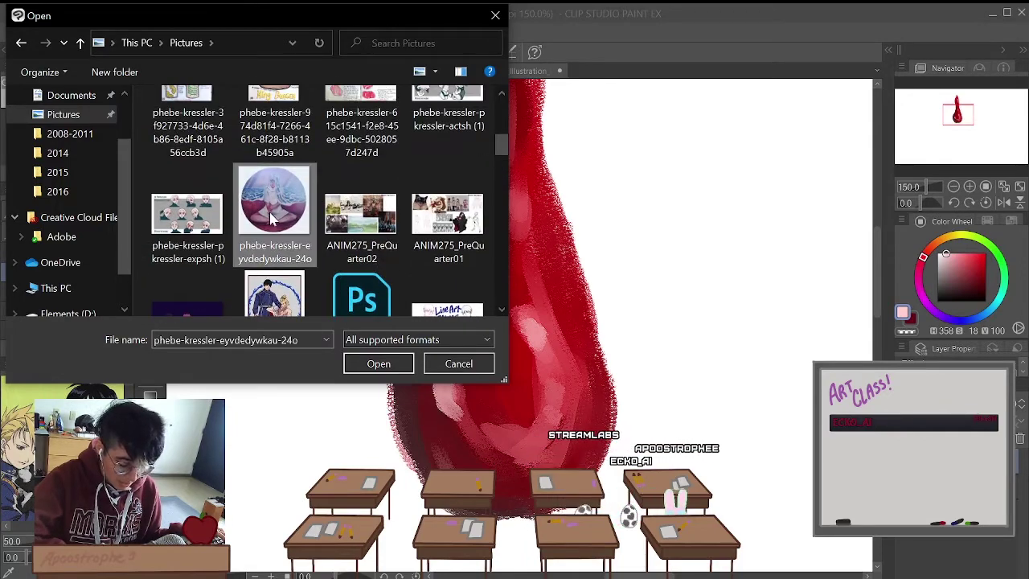
click(377, 360)
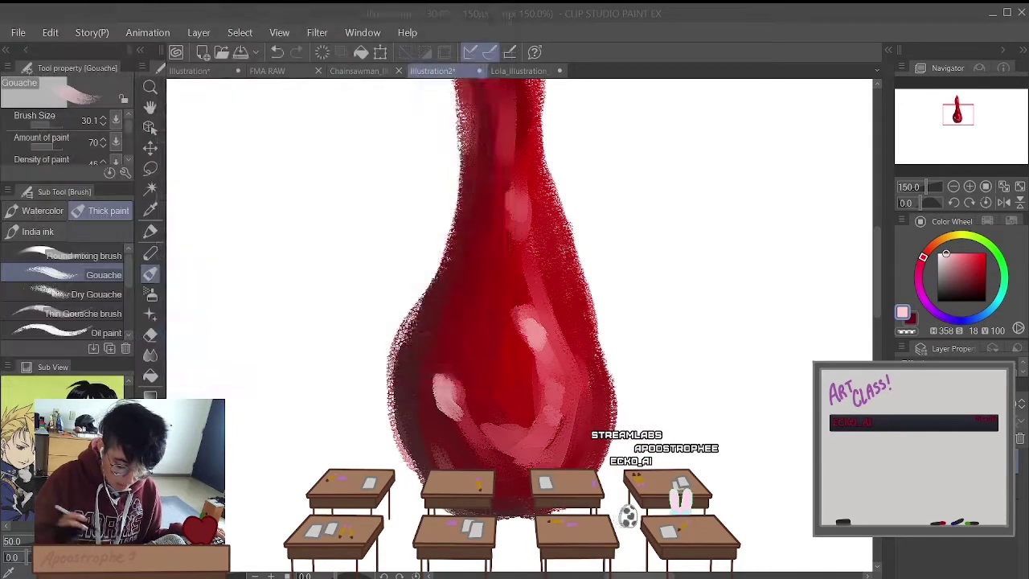
Step: Examine the seaside portrait's face, hair and clothing at several zoom levels
scroll(498, 298, up, 3)
scroll(591, 215, up, 4)
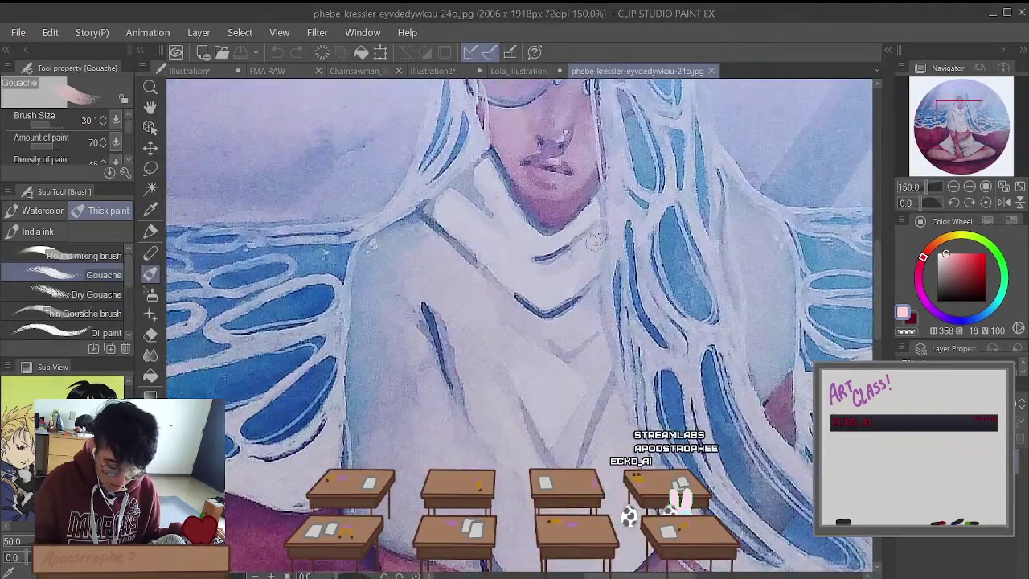
scroll(590, 212, down, 5)
scroll(589, 209, up, 3)
scroll(590, 207, down, 5)
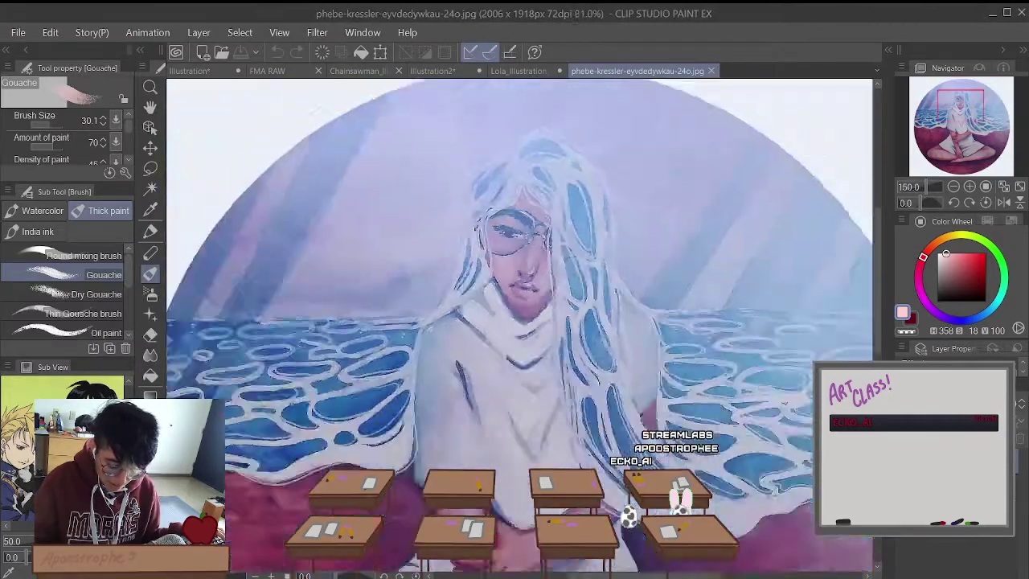
scroll(412, 120, up, 4)
scroll(330, 48, down, 3)
scroll(354, 10, up, 4)
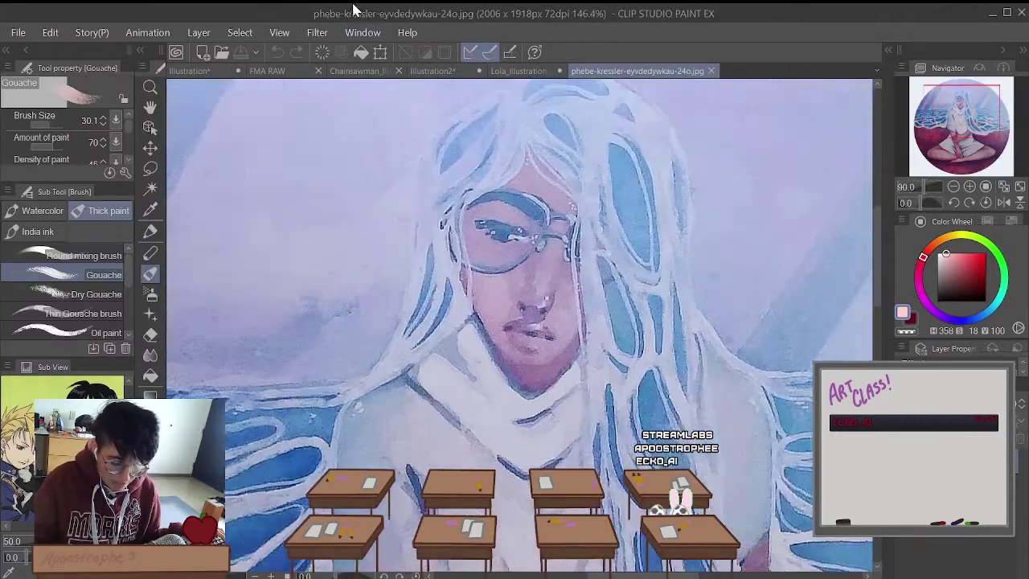
Step: Try the Sharpen filter on the seaside portrait, inspect the face and clothing up close, and undo it
click(320, 33)
mouse_move(335, 143)
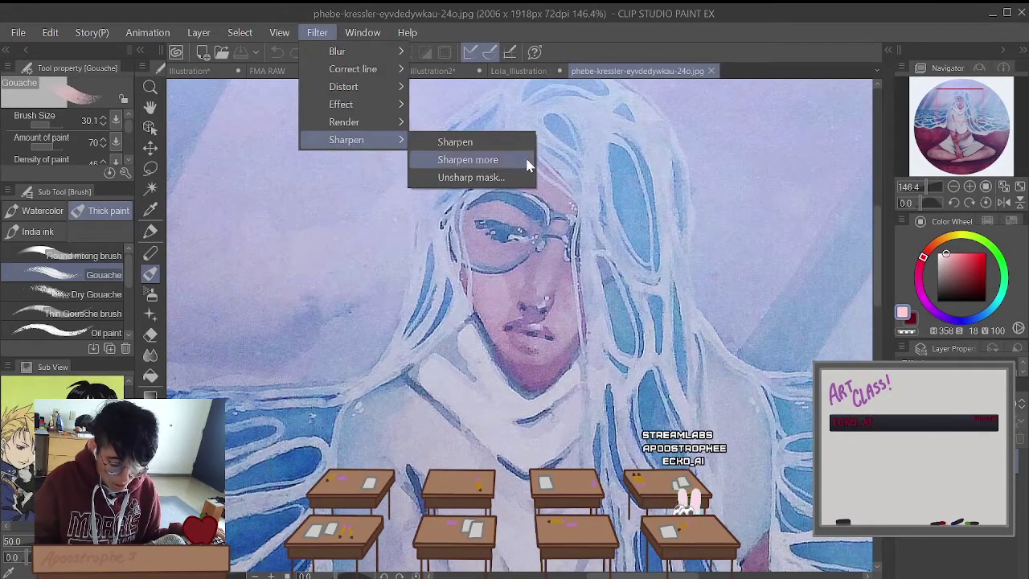
click(492, 144)
scroll(511, 253, up, 4)
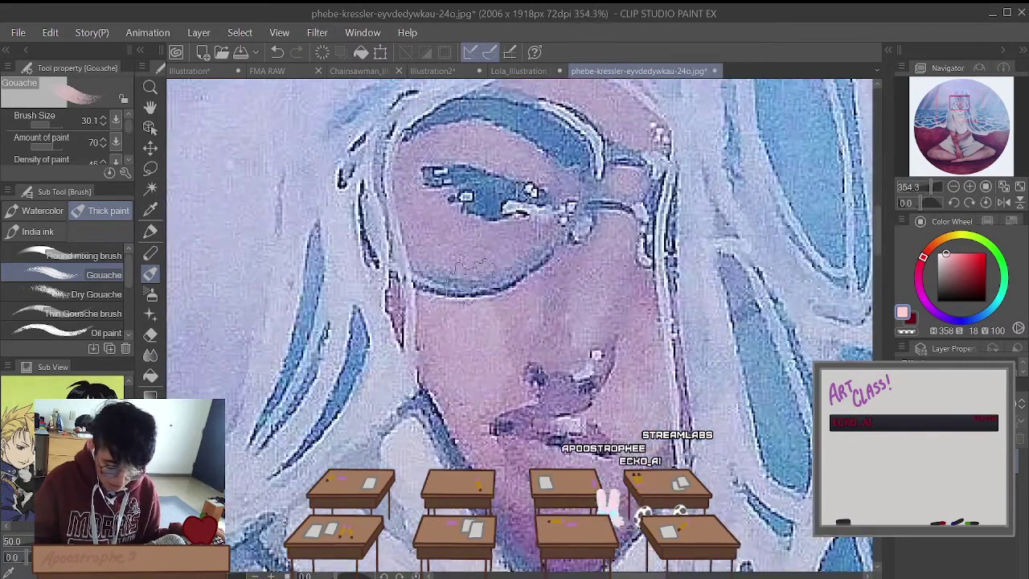
scroll(474, 269, down, 5)
scroll(535, 402, up, 3)
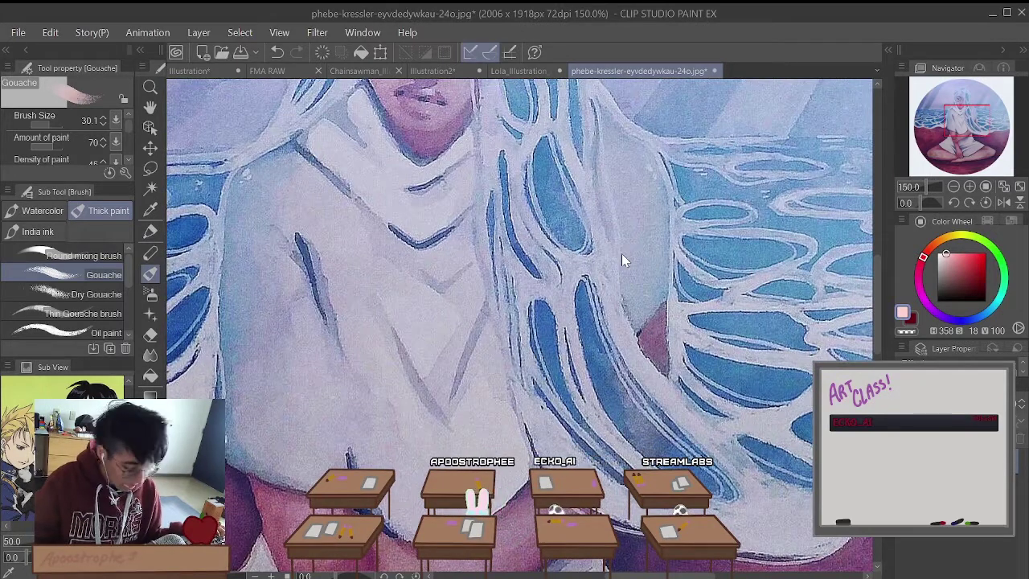
key(ctrl+z)
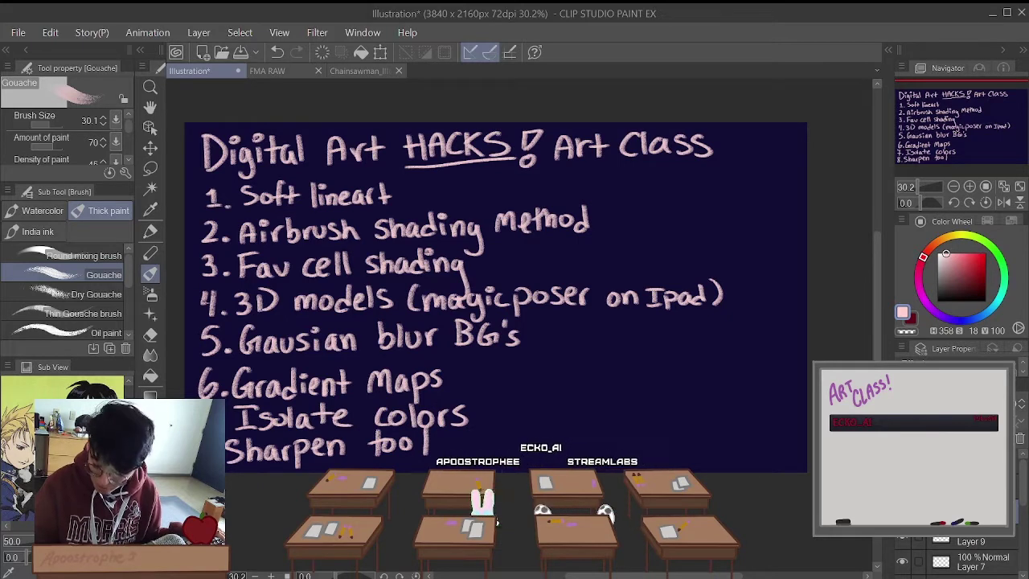
Step: Handwrite the item "9. Radial(?) shade" beside item 6 on the Digital Art Hacks list
key(ctrl+y)
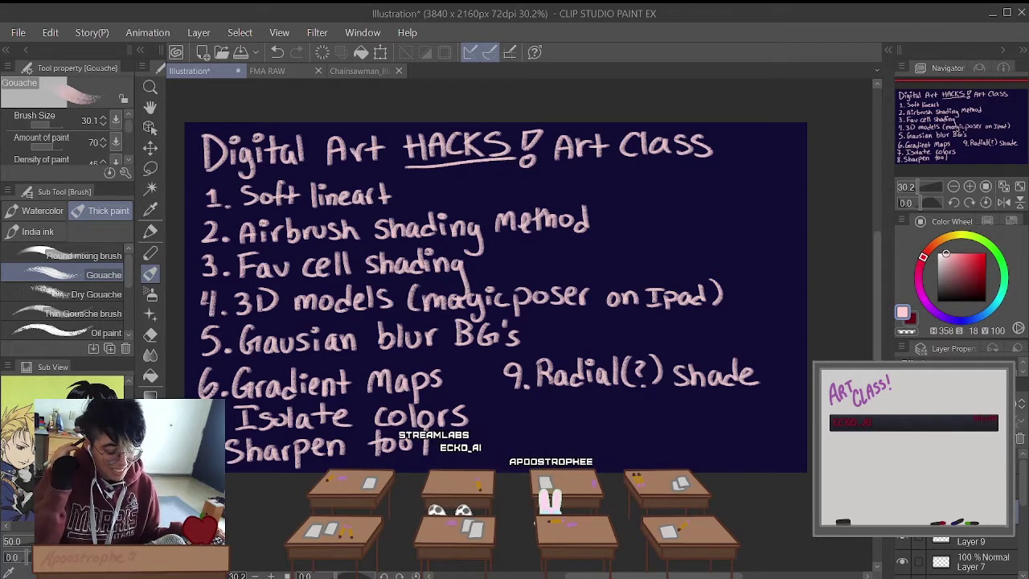
Step: Switch to the Chainsawman illustration and examine how the shading runs across the whole composition
click(362, 72)
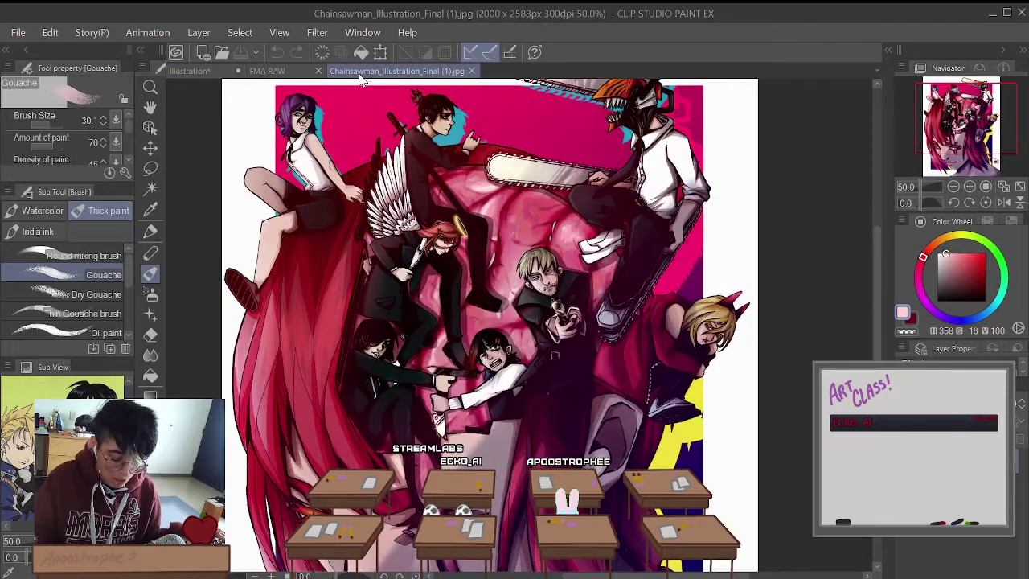
scroll(338, 523, down, 3)
scroll(335, 523, up, 2)
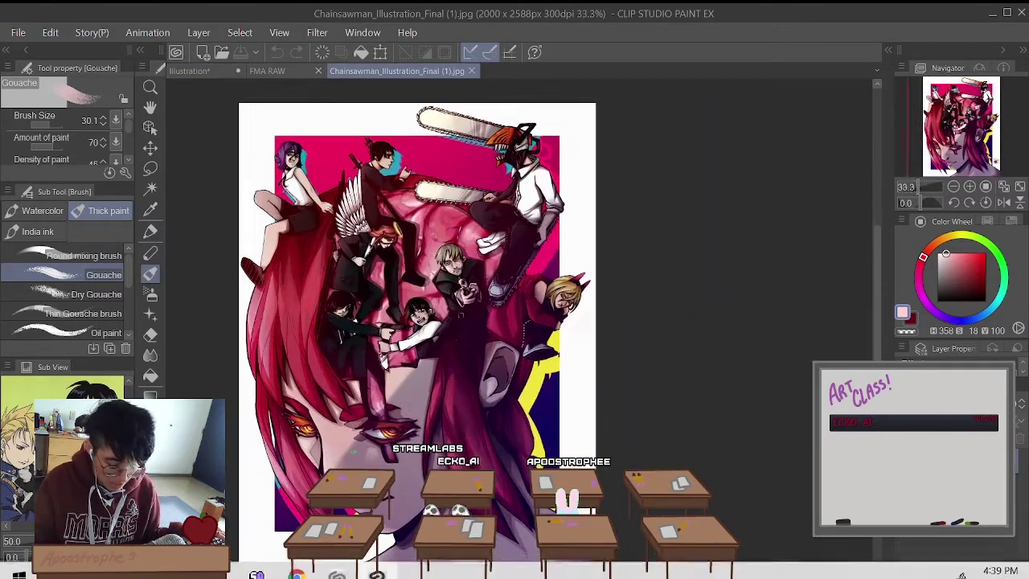
scroll(461, 315, up, 2)
scroll(353, 392, down, 3)
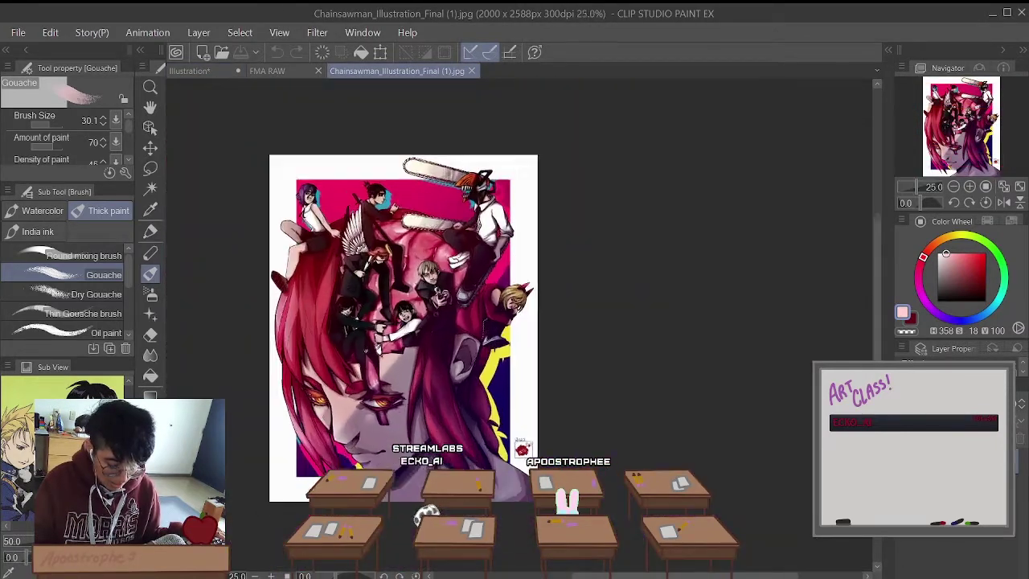
scroll(366, 346, up, 1)
Step: Switch to the FMA RAW illustration and look over the two figures and the flame ring
click(245, 69)
scroll(366, 185, down, 3)
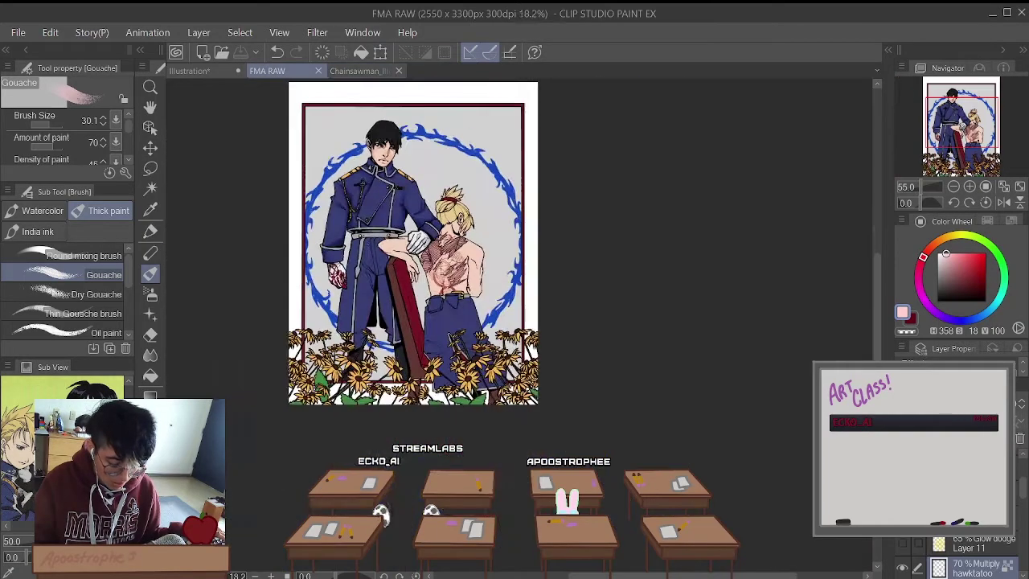
scroll(366, 185, up, 2)
scroll(506, 97, down, 1)
scroll(507, 96, up, 2)
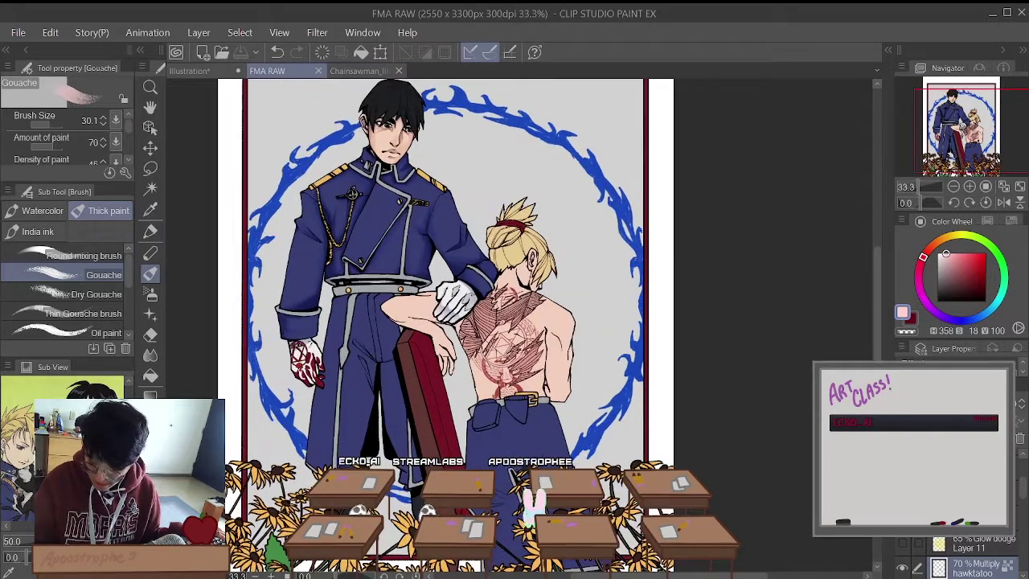
Step: Add a new raster layer above the hawktatoo layer and float the layer list beside the artwork
scroll(958, 550, down, 8)
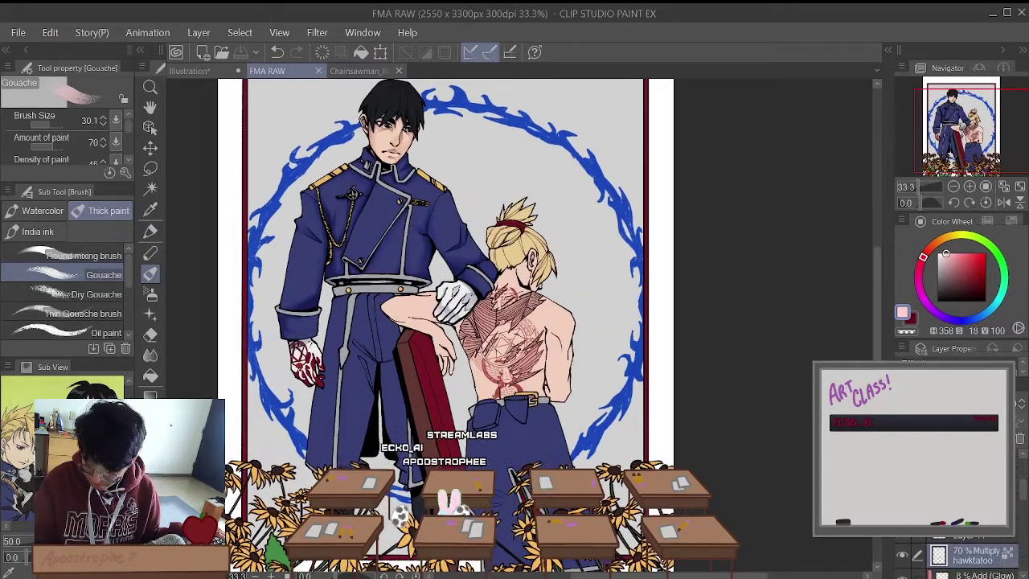
scroll(957, 554, up, 1)
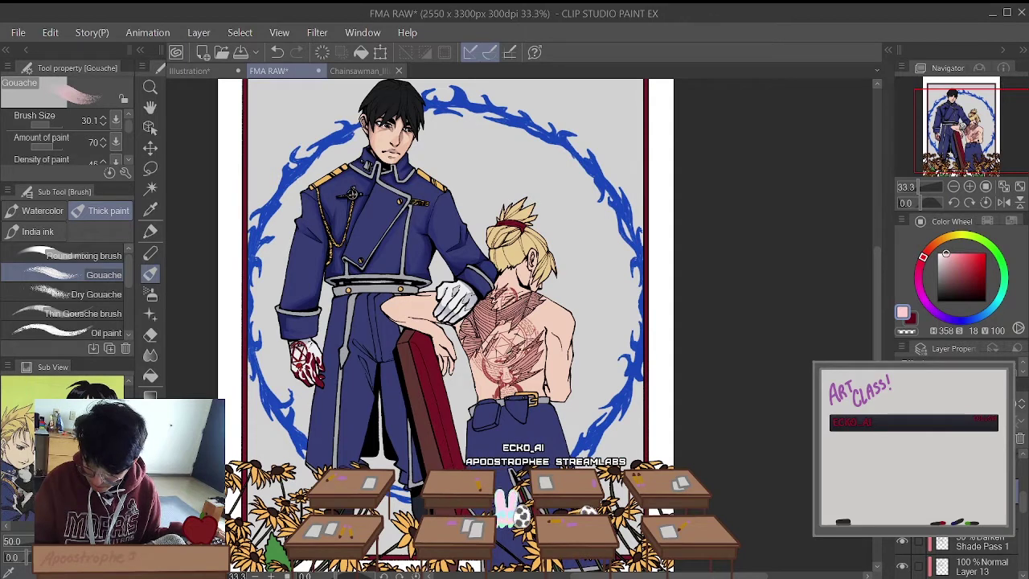
scroll(958, 554, up, 1)
drag(941, 390, 740, 95)
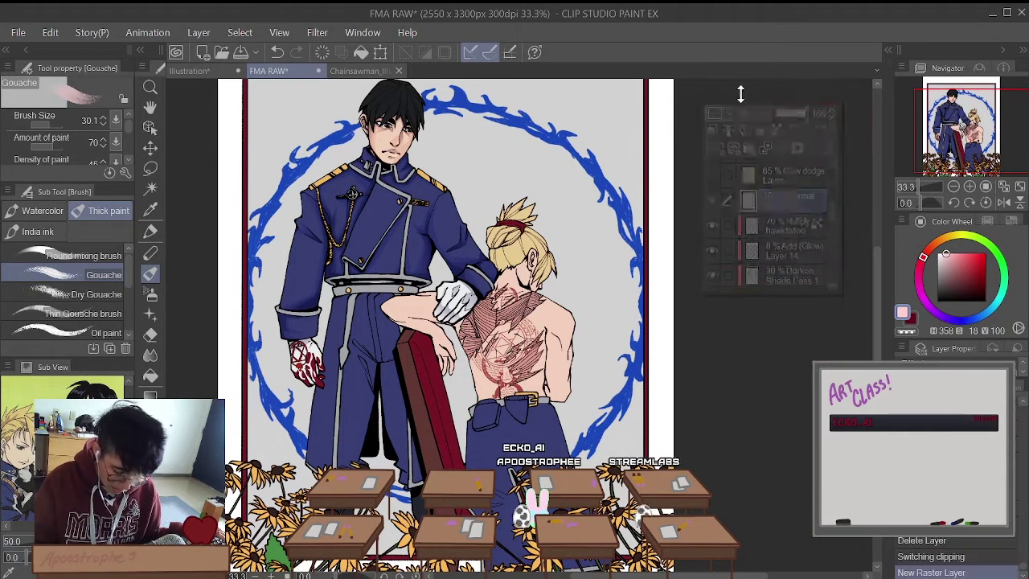
Step: Clip the new raster layer to the layer below, check the layer stack, and keep the new layer selected
click(711, 201)
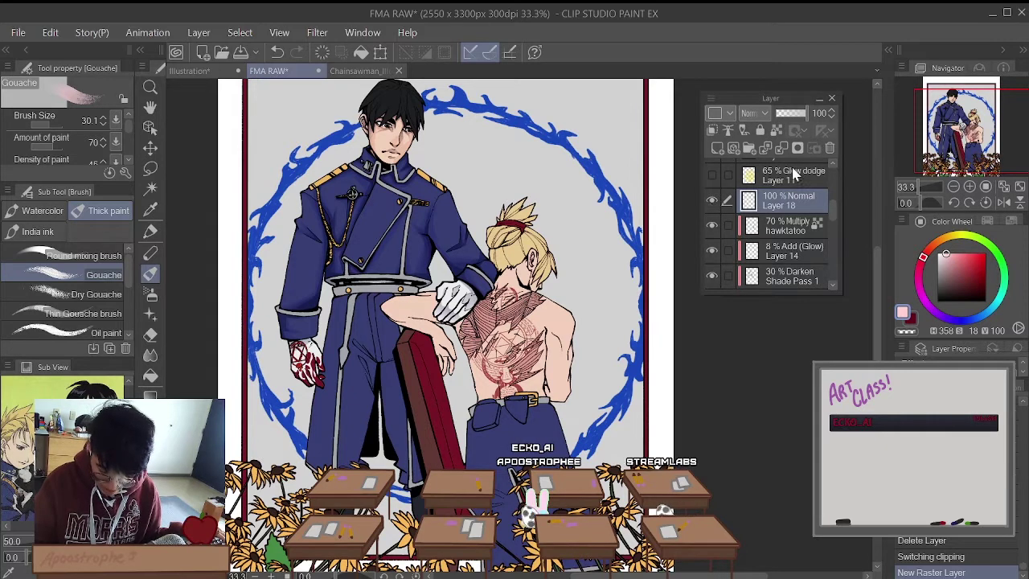
click(713, 131)
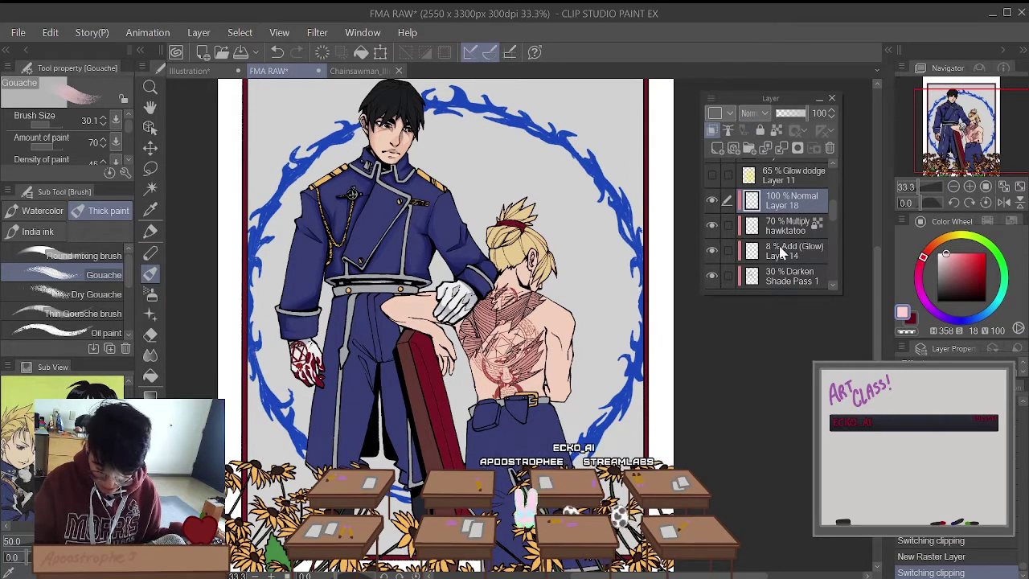
scroll(776, 242, down, 4)
scroll(778, 253, up, 2)
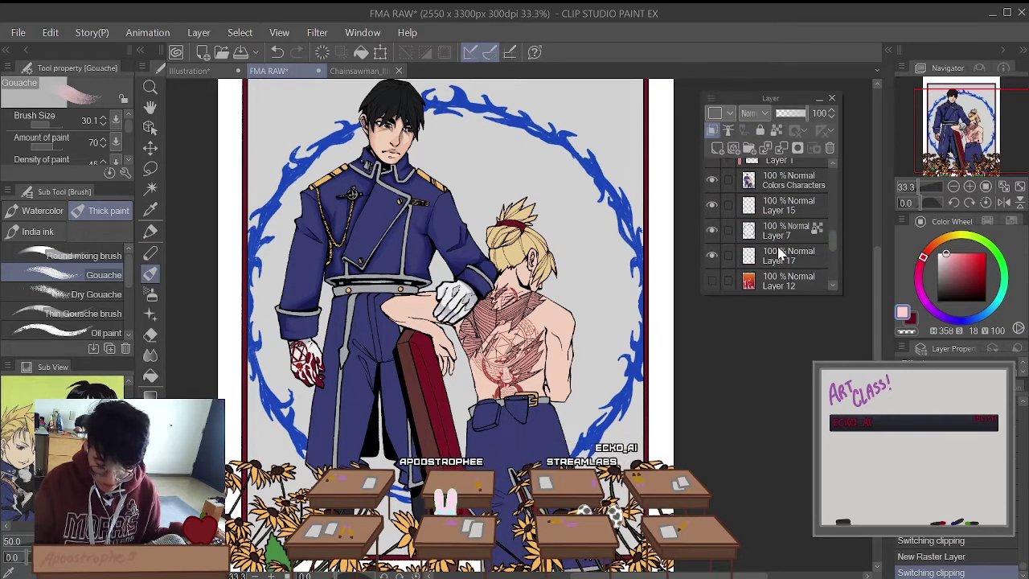
scroll(779, 255, up, 3)
click(780, 201)
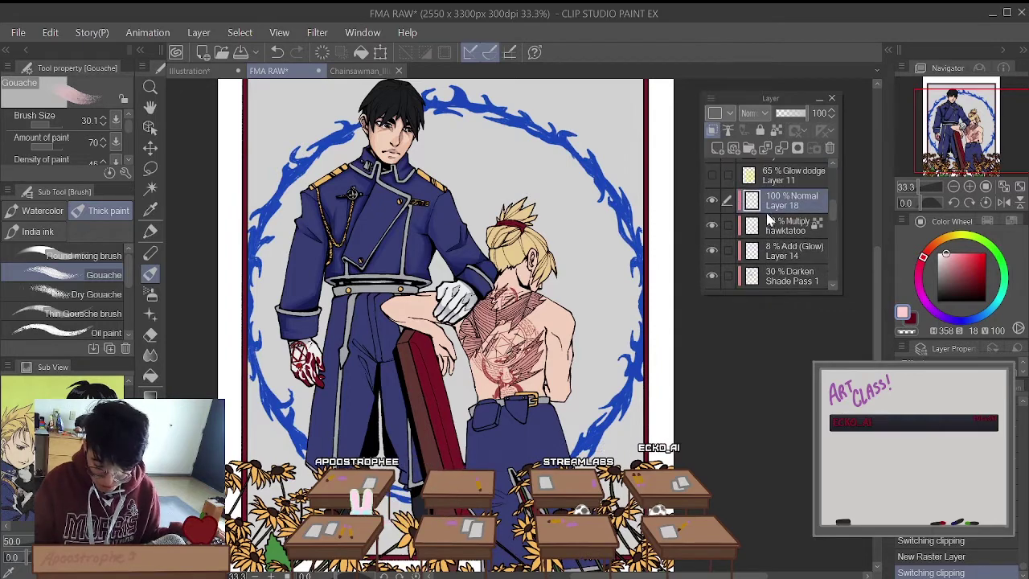
Step: Switch back to the Chainsawman illustration and study its shading on the hair and figures as a reference
key(ctrl+minus)
scroll(345, 357, up, 2)
click(368, 73)
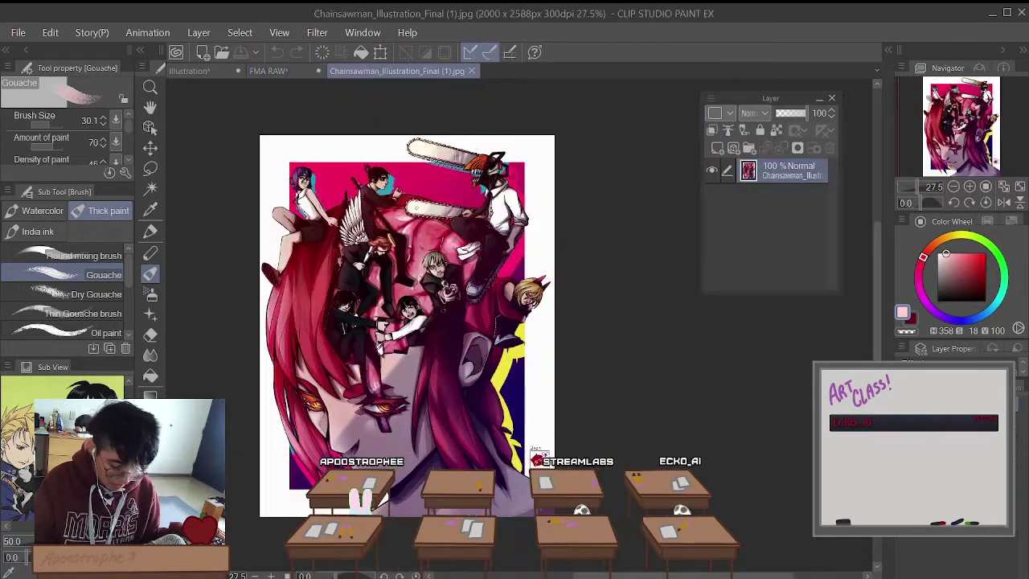
scroll(378, 446, up, 6)
scroll(383, 450, down, 2)
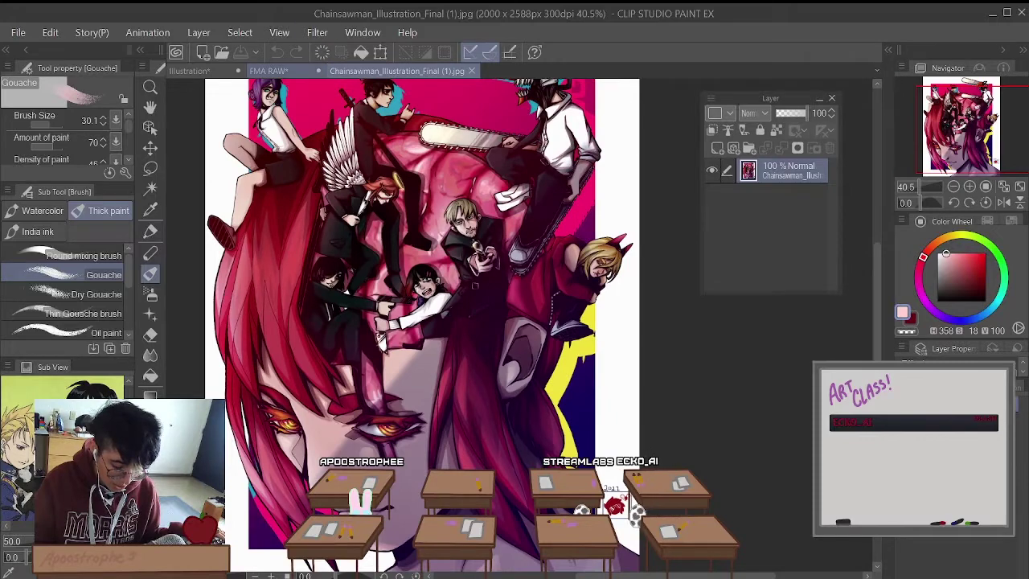
Step: Switch back to the FMA RAW illustration and set up the Pen with a dark blue colour
click(269, 70)
key(ctrl+plus)
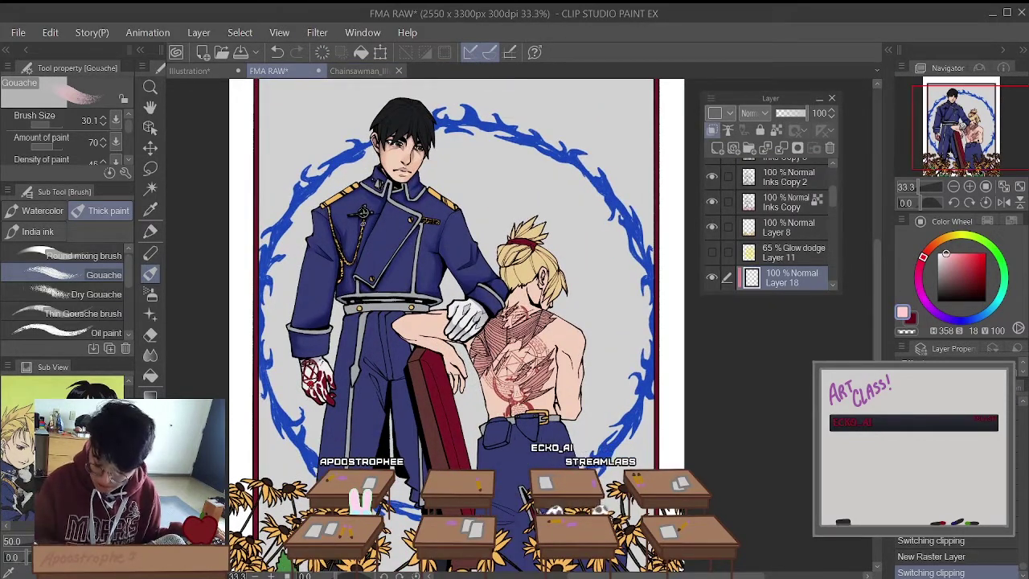
click(979, 285)
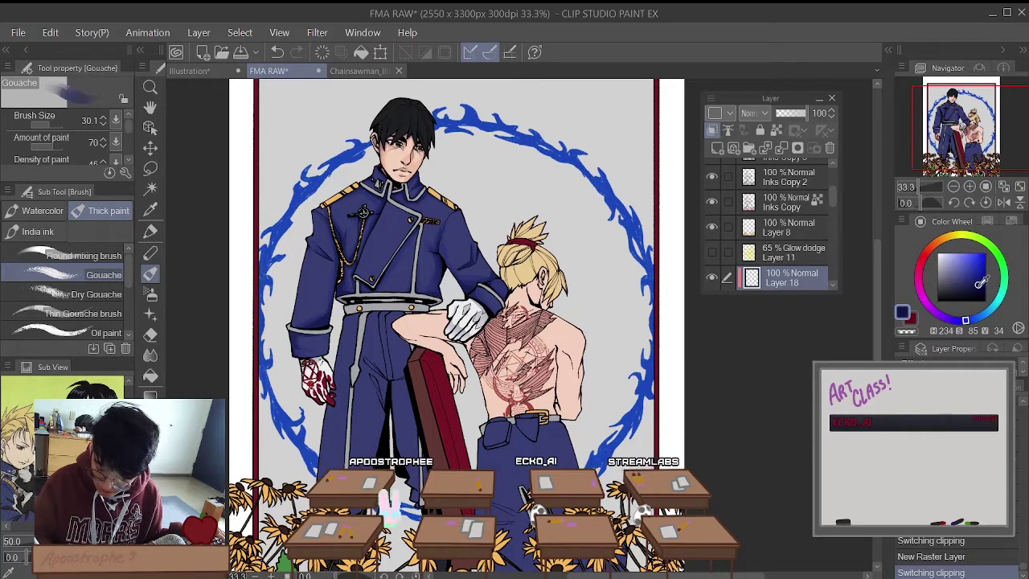
key(p)
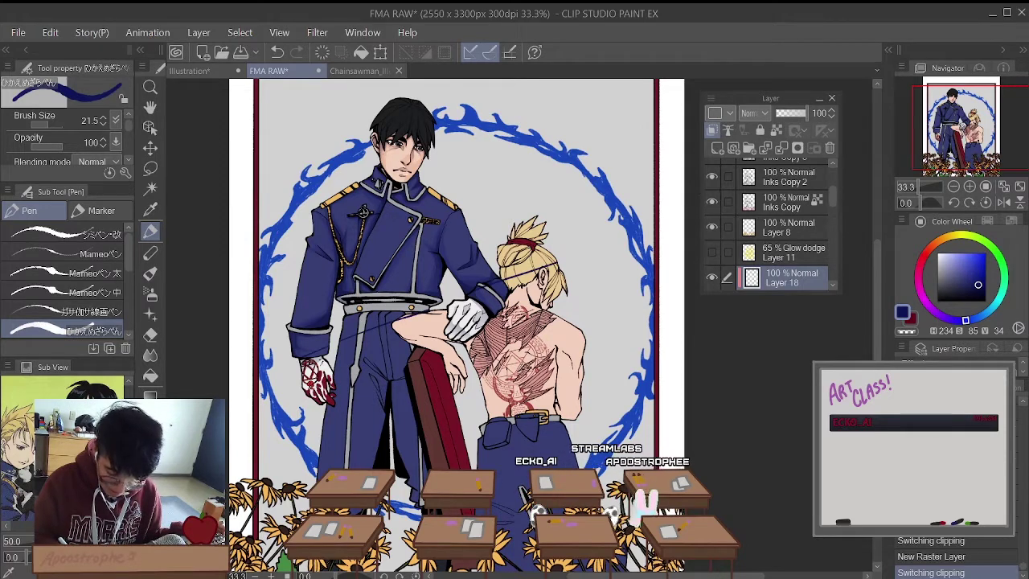
click(697, 198)
click(714, 131)
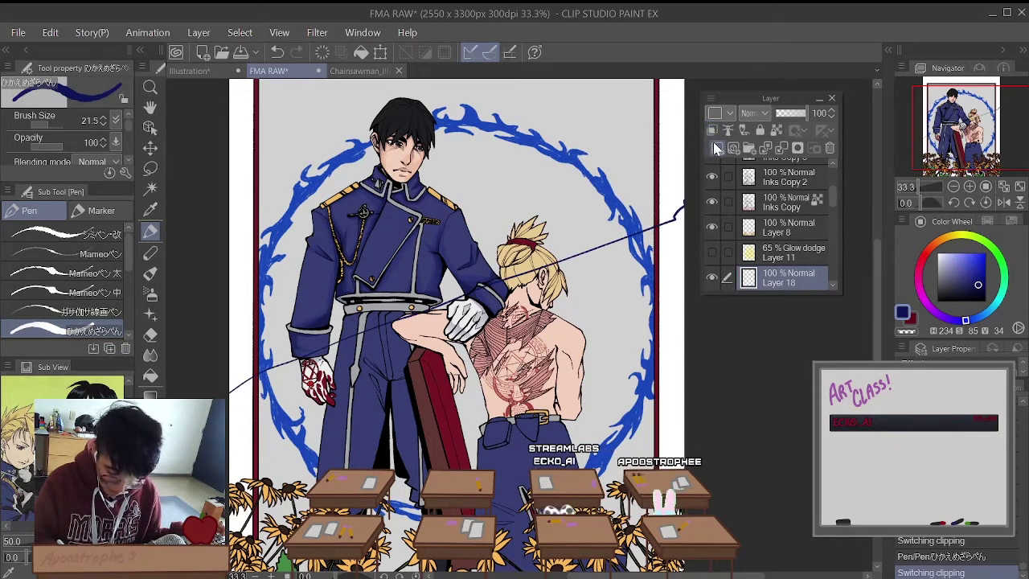
key(ctrl+z)
scroll(546, 348, down, 3)
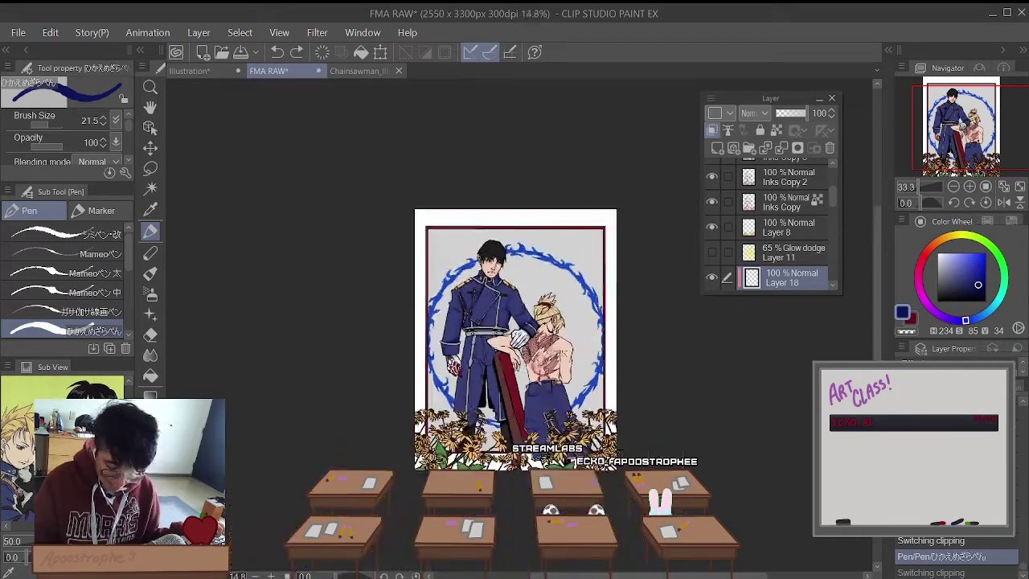
key(ctrl+z)
scroll(609, 283, up, 2)
Step: Turn off clipping on Layer 18 and try a straight diagonal pen line across the canvas
click(713, 131)
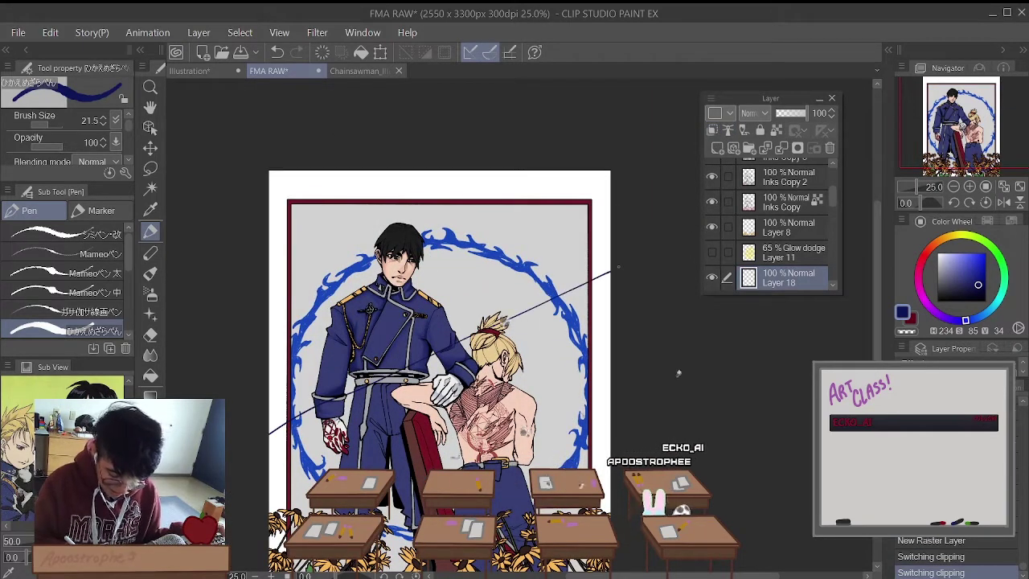
drag(618, 266, 623, 262)
key(ctrl+z)
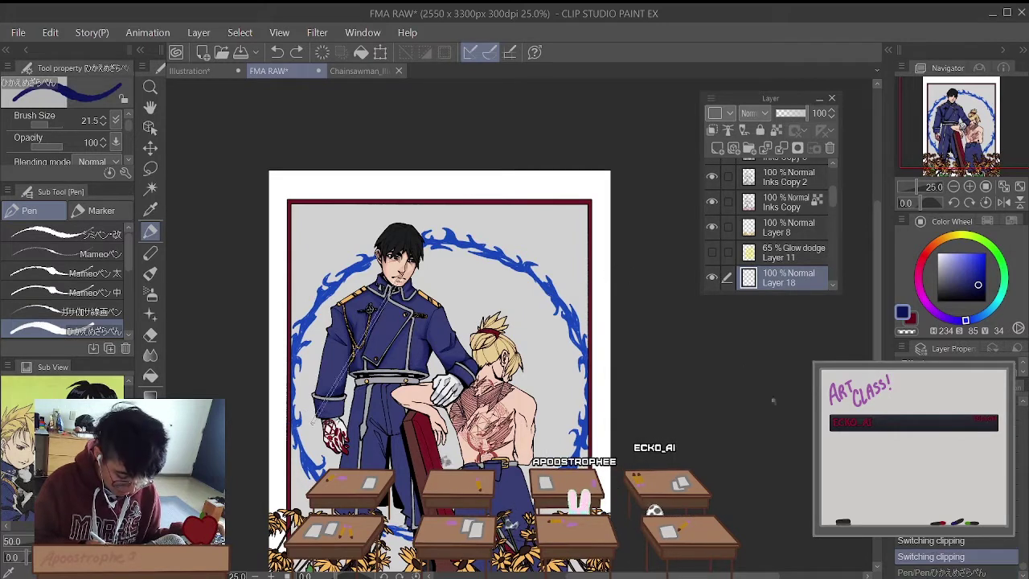
key(ctrl+z)
key(ctrl+y)
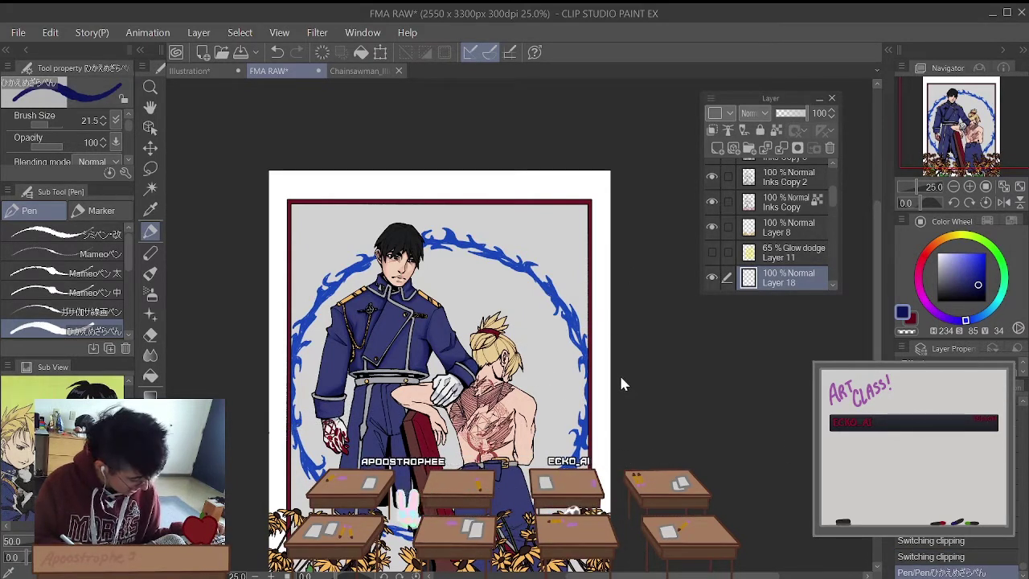
key(ctrl+z)
Step: Draw a straight dark blue diagonal on Layer 18 from the page's upper left edge down to its lower right edge
click(269, 257)
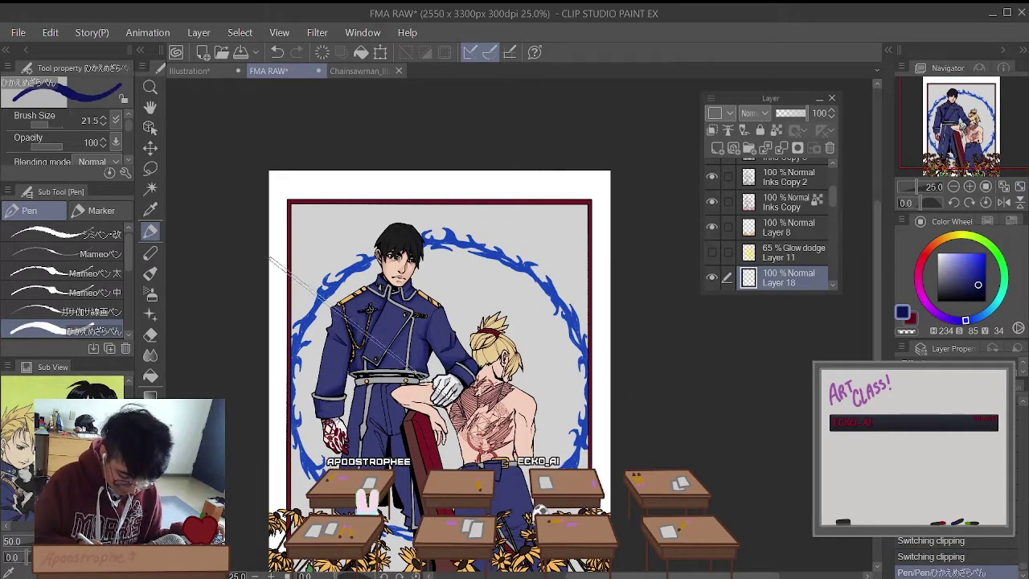
shift+click(641, 525)
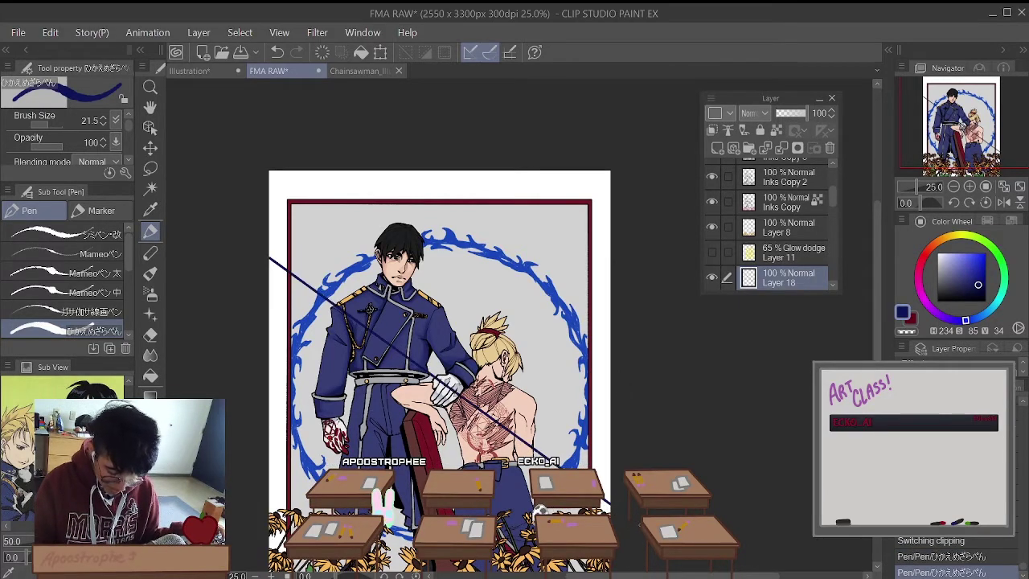
scroll(439, 369, down, 3)
scroll(439, 369, up, 1)
scroll(439, 370, up, 3)
scroll(439, 370, down, 4)
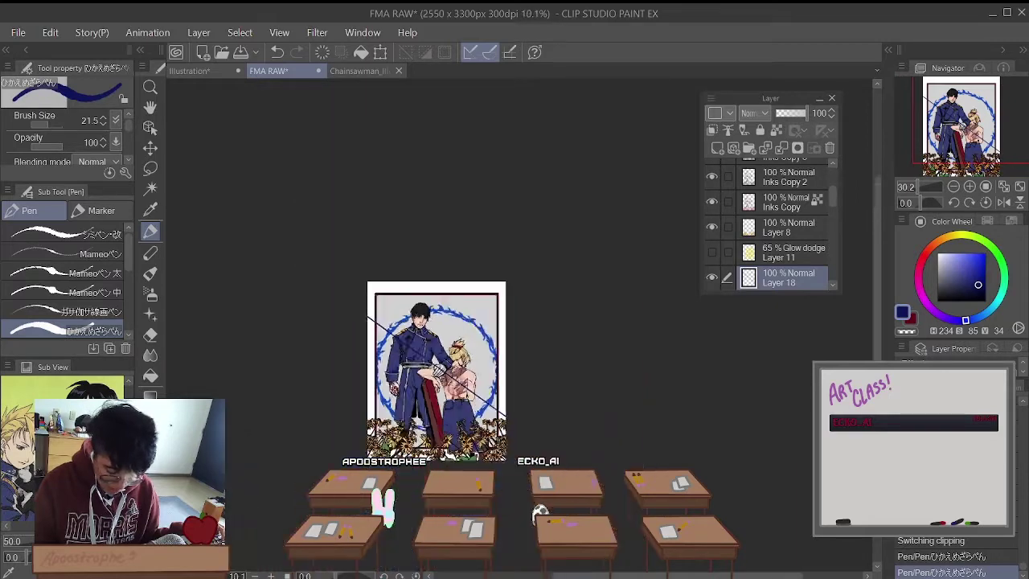
scroll(439, 370, up, 3)
scroll(439, 370, down, 1)
scroll(439, 370, up, 1)
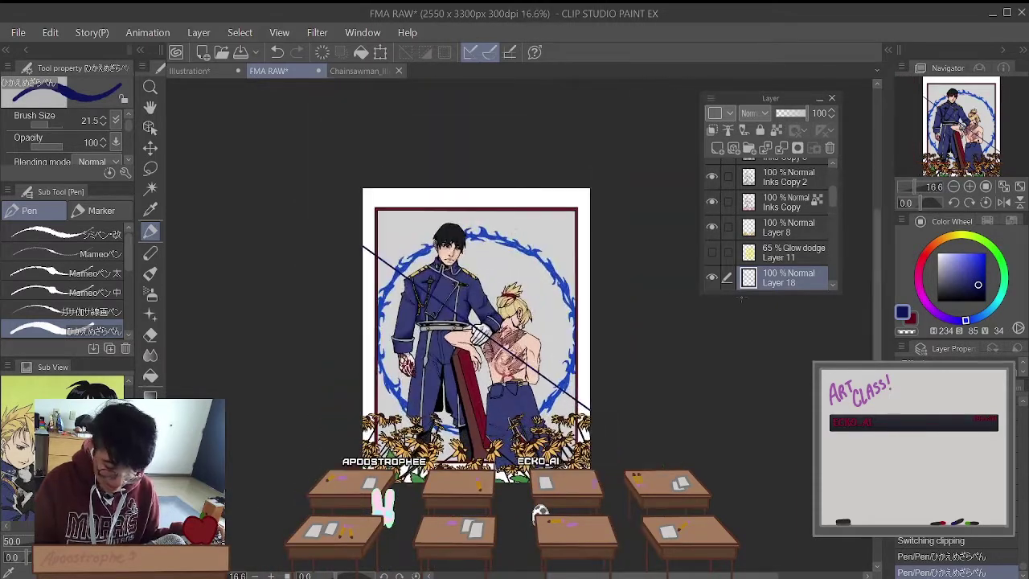
Step: Fill the area below the diagonal line with dark blue, referring only to the editing layer
click(151, 376)
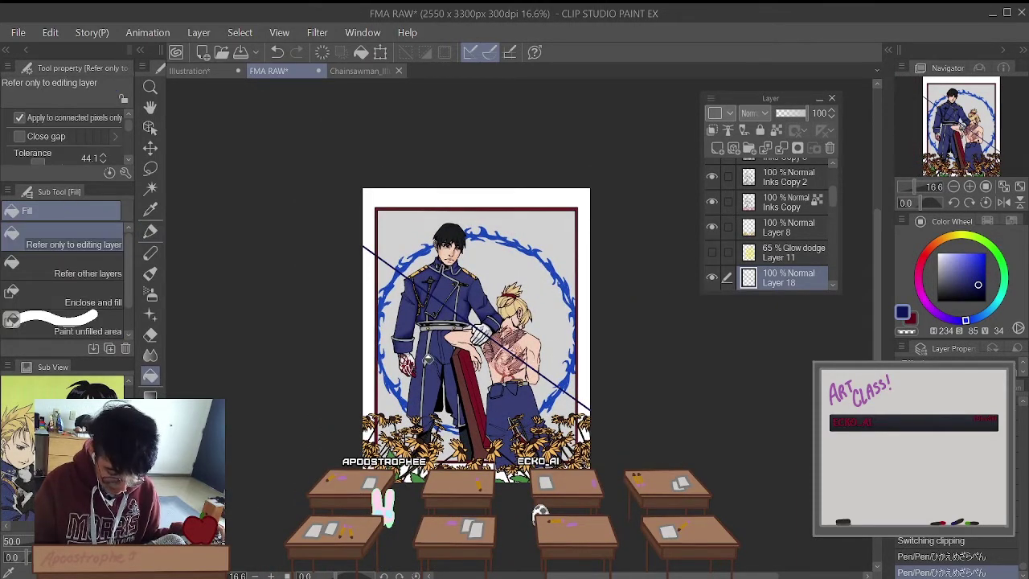
click(428, 359)
scroll(455, 378, up, 2)
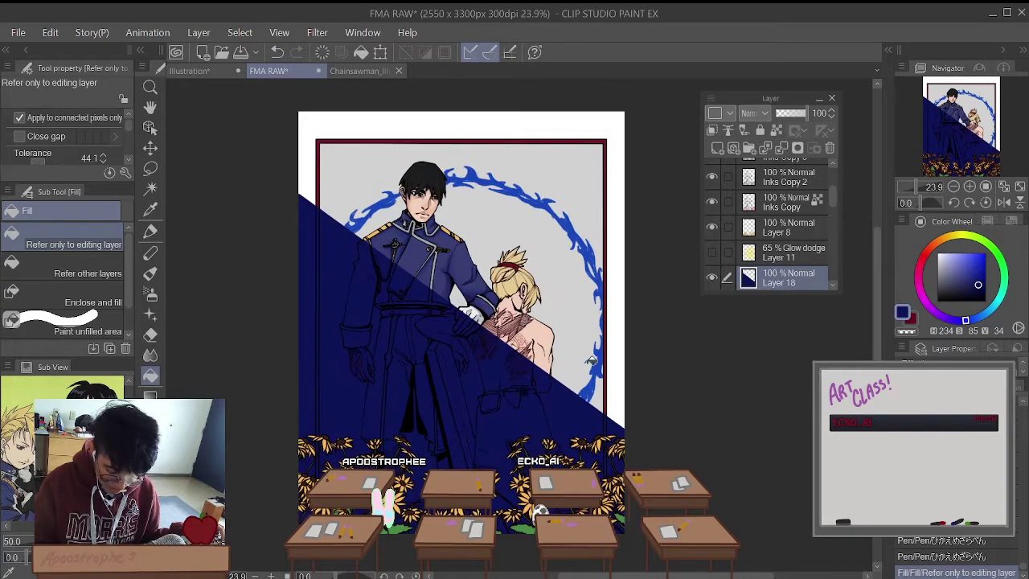
scroll(592, 361, up, 1)
scroll(492, 318, up, 1)
scroll(491, 318, down, 3)
scroll(491, 318, up, 2)
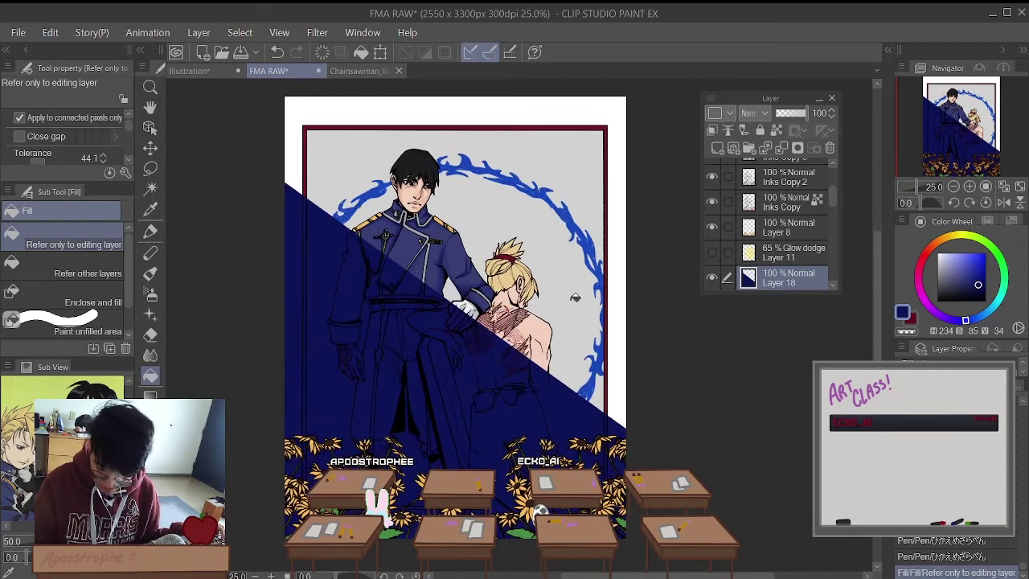
Step: Duplicate the filled Layer 18 and make the original layer beneath the copy active
right_click(784, 288)
click(828, 295)
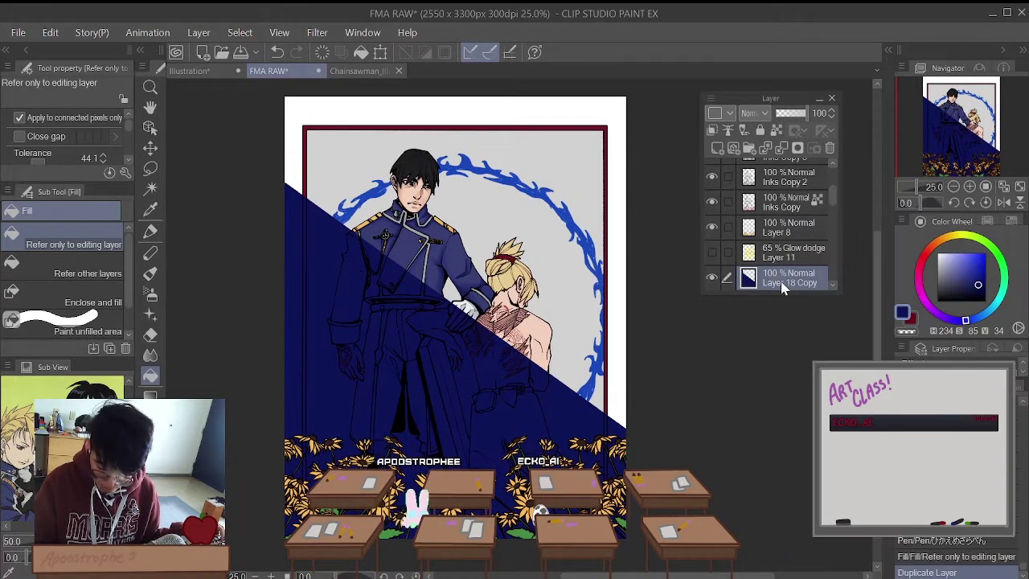
scroll(784, 282, down, 1)
click(787, 278)
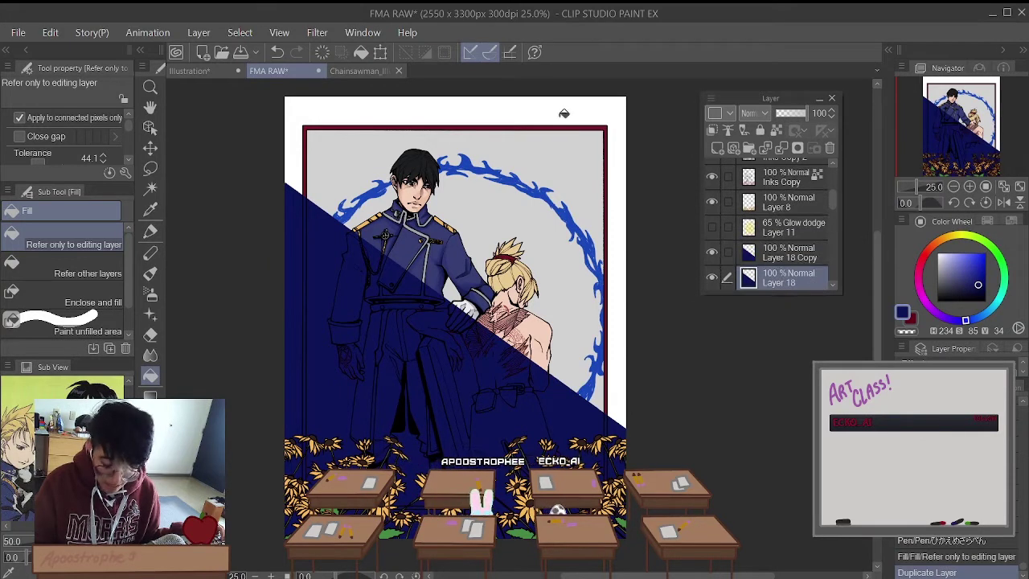
Step: Apply a Gaussian blur of about 139 strength to the original Layer 18
click(318, 33)
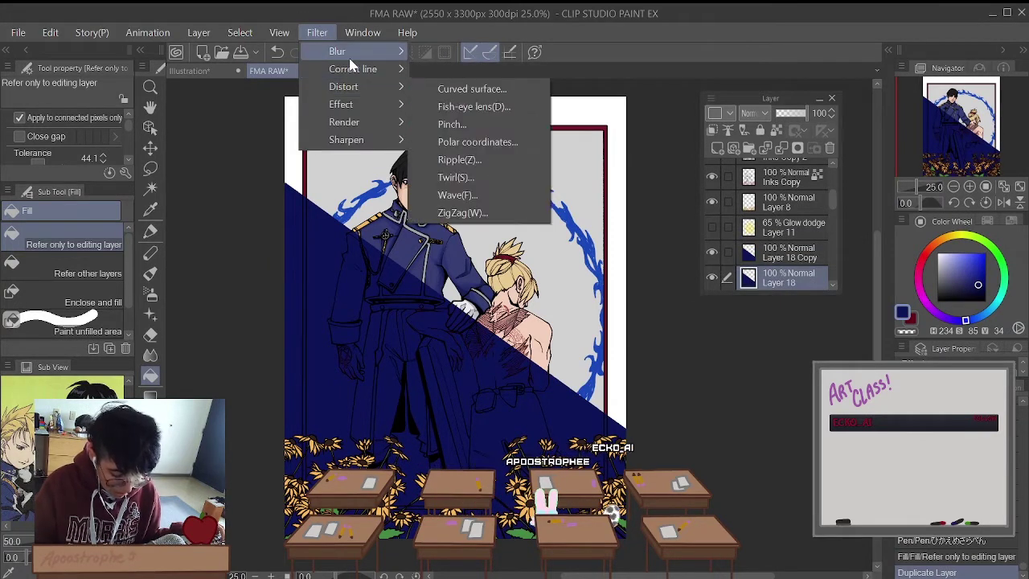
mouse_move(351, 52)
click(473, 87)
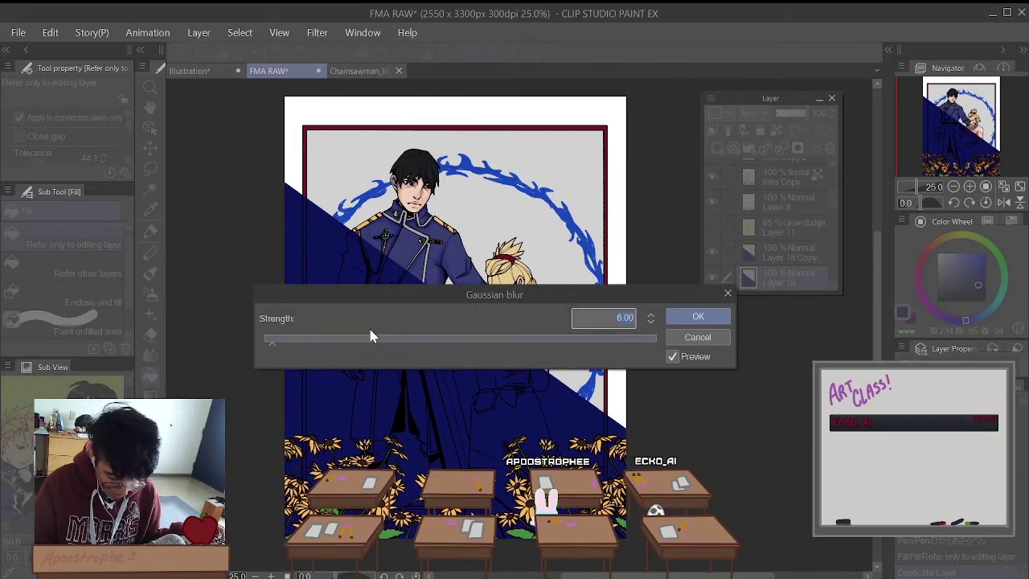
click(372, 341)
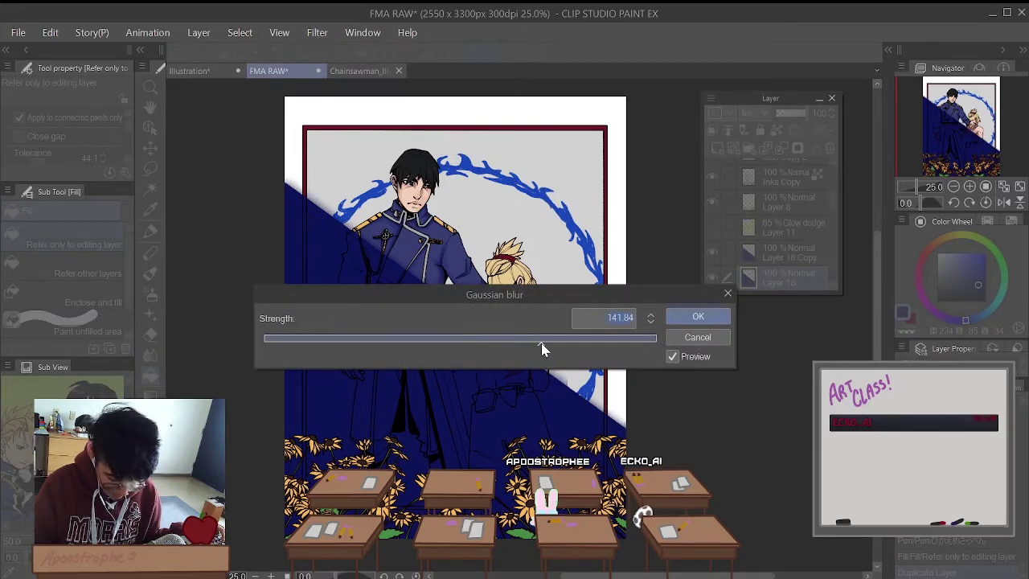
drag(552, 352, 574, 345)
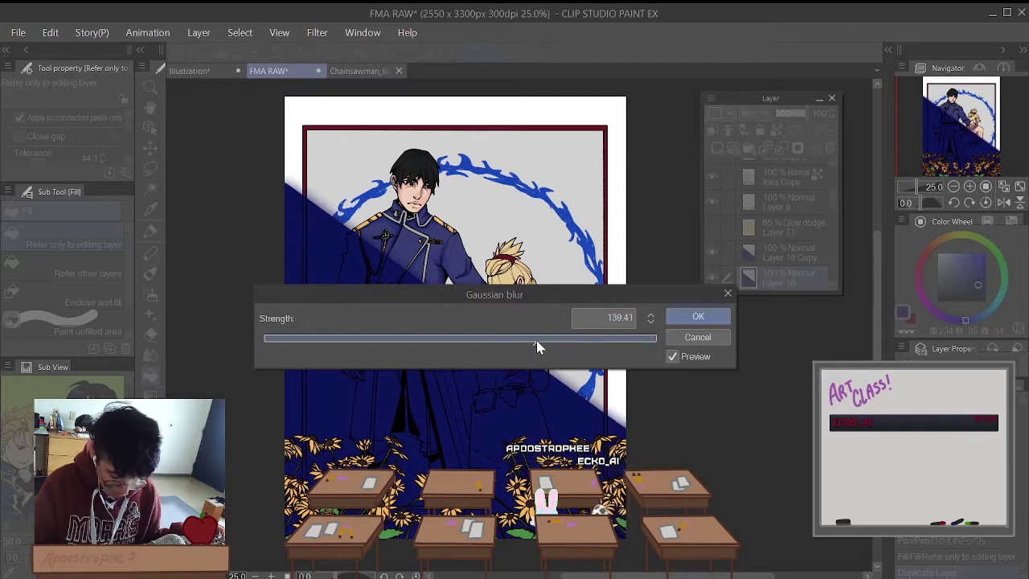
click(713, 317)
Step: Merge the sharp Layer 18 Copy with the blurred Layer 18 below it
click(785, 261)
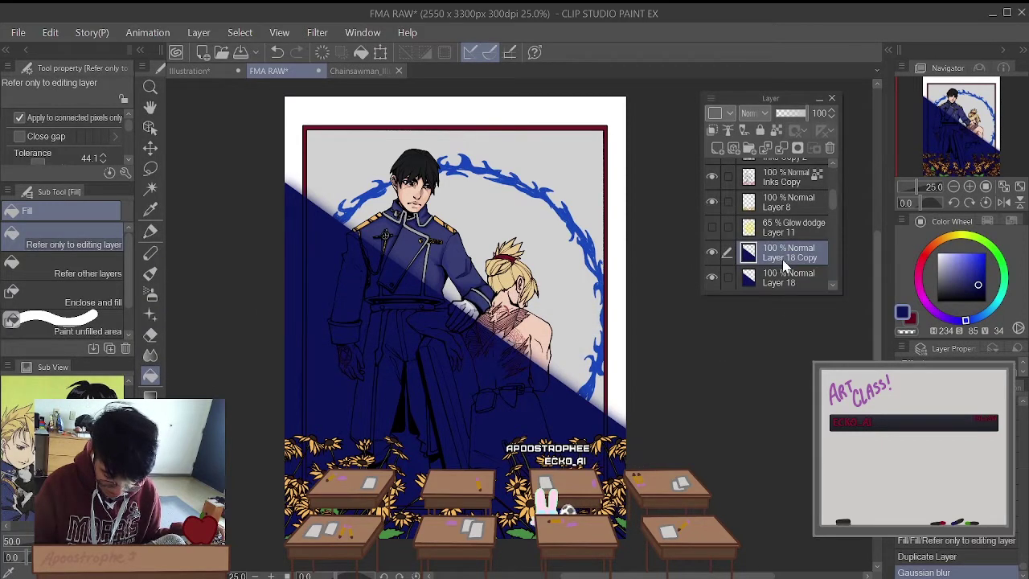
scroll(415, 317, up, 4)
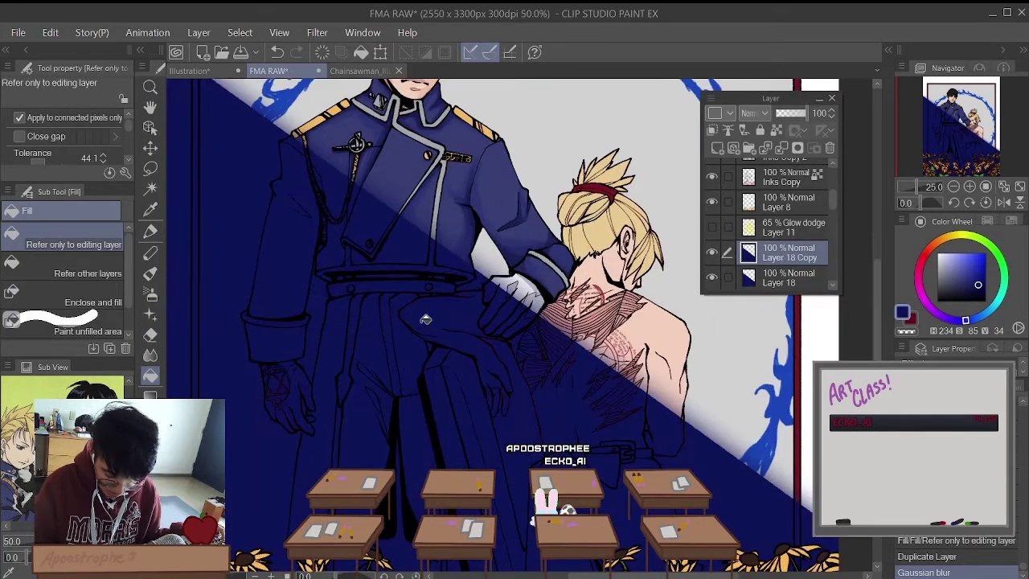
scroll(439, 317, down, 9)
scroll(439, 317, up, 6)
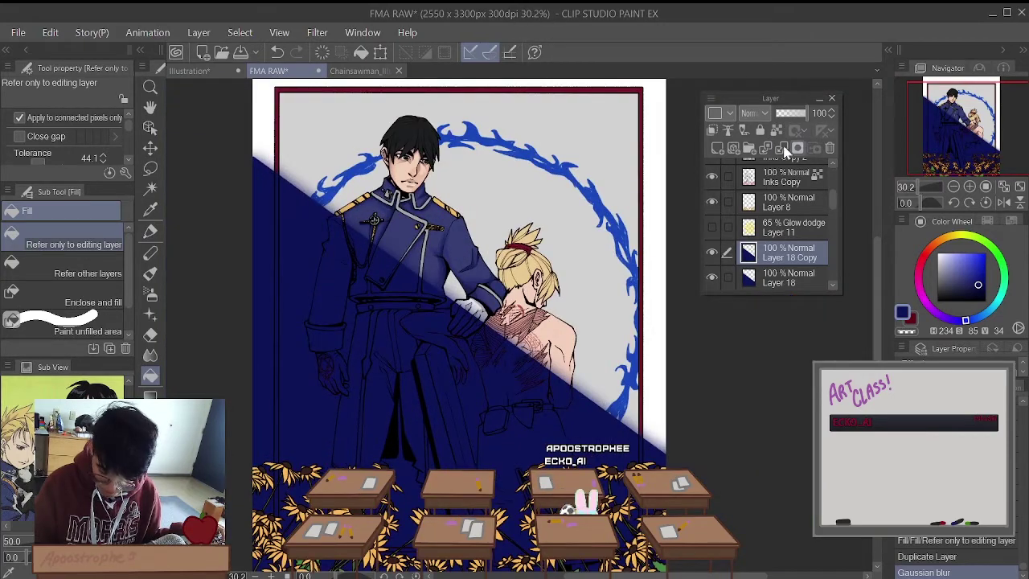
click(741, 146)
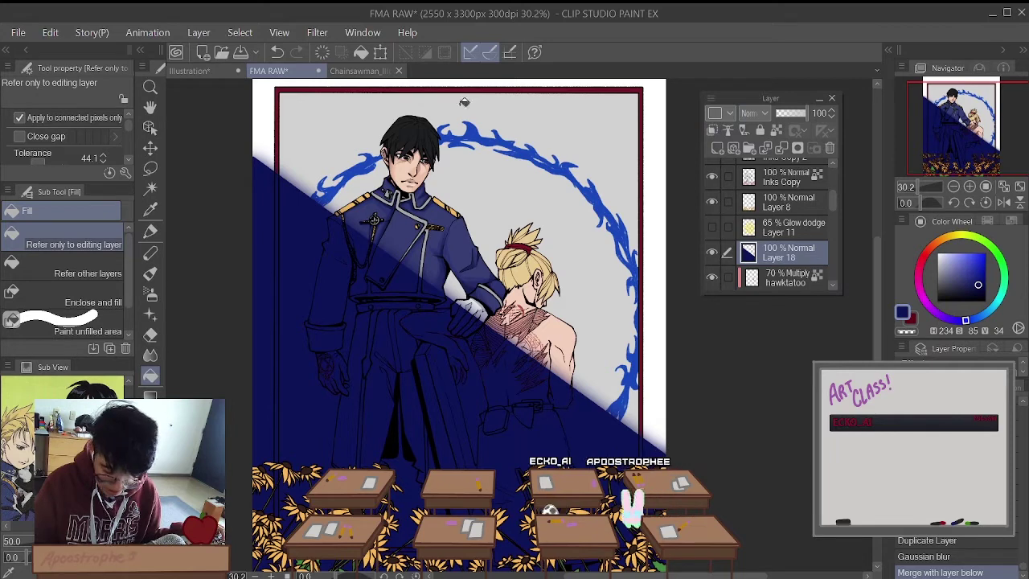
Step: Soften the merged Layer 18 with a Gaussian blur of 27.16 strength
click(317, 32)
mouse_move(351, 92)
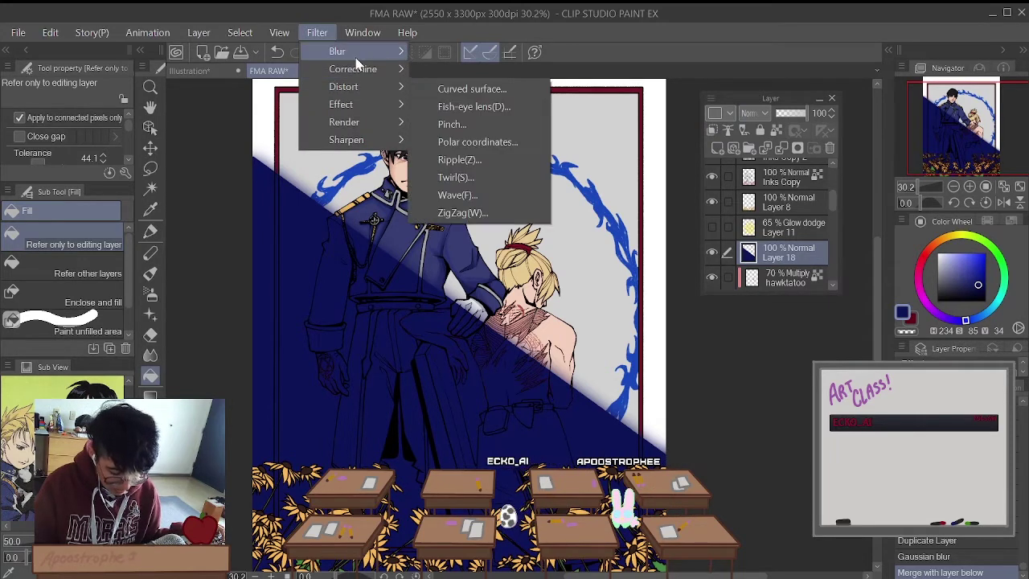
mouse_move(354, 52)
click(481, 91)
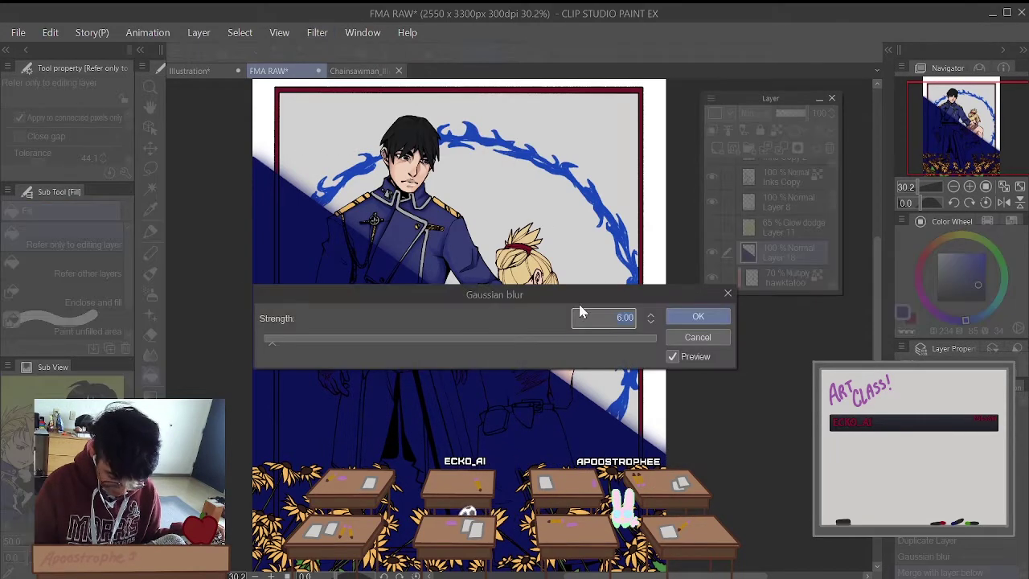
click(315, 344)
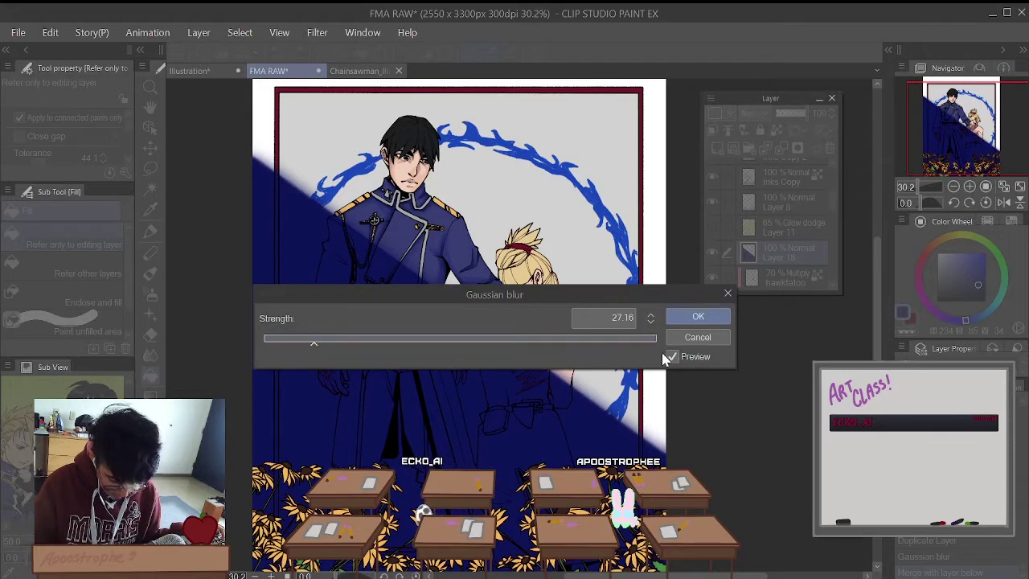
click(696, 316)
scroll(626, 270, down, 1)
scroll(558, 366, up, 1)
scroll(553, 364, down, 1)
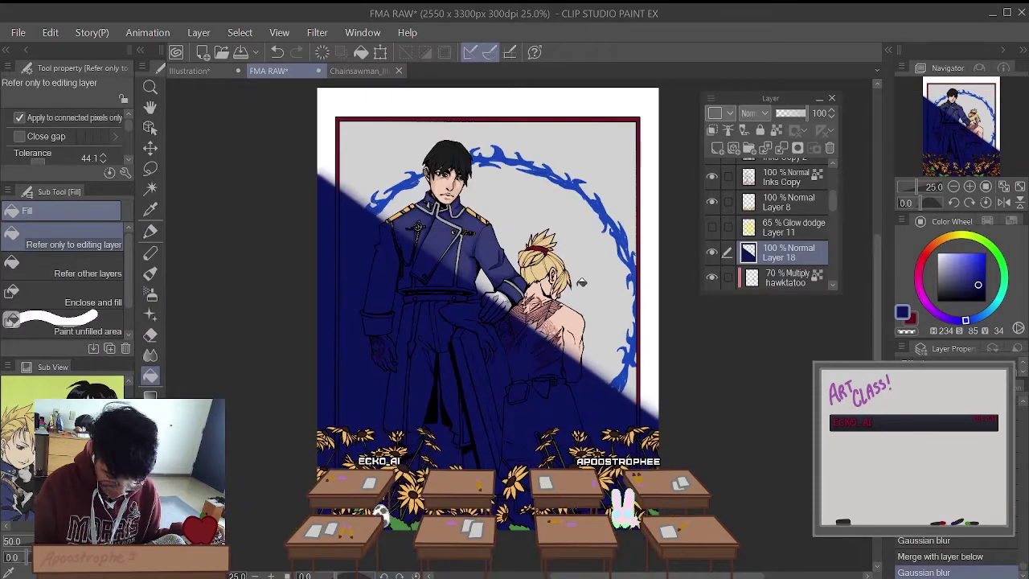
Step: Set Layer 18 to Multiply, clip it to the layer below, and lower its opacity to 40%
click(756, 115)
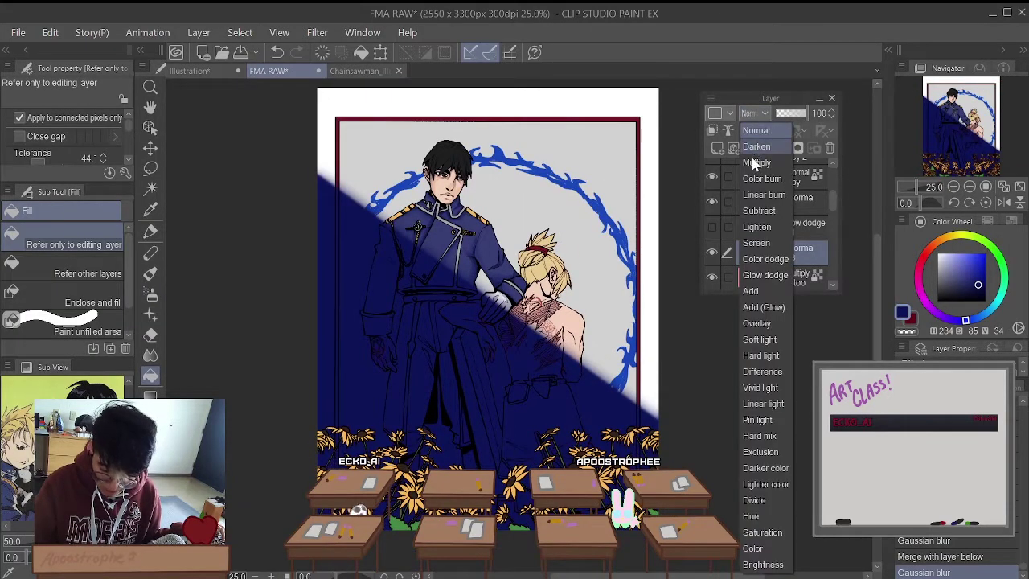
click(764, 165)
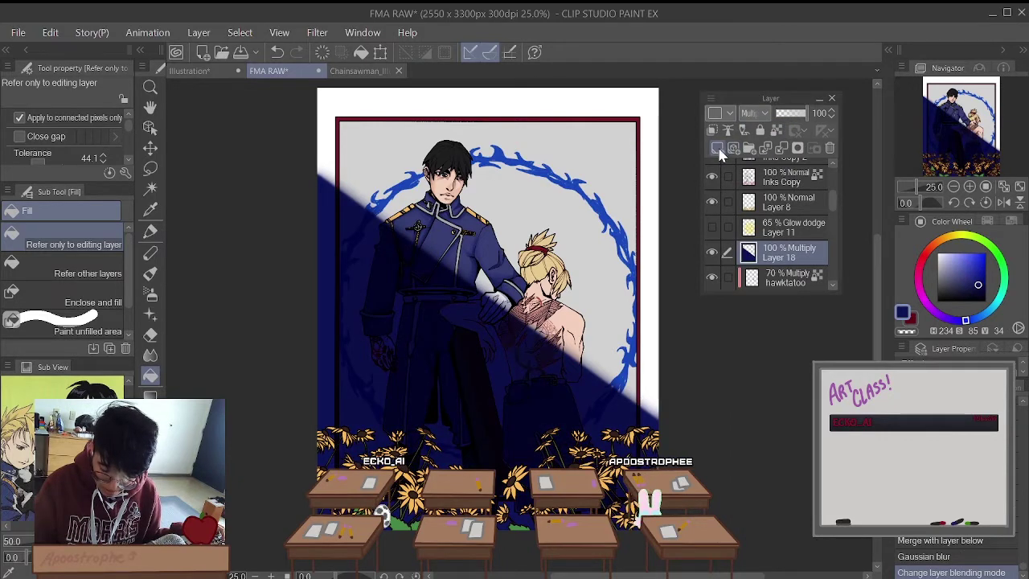
click(717, 148)
mouse_move(804, 114)
mouse_down()
mouse_move(778, 114)
mouse_move(792, 114)
mouse_up()
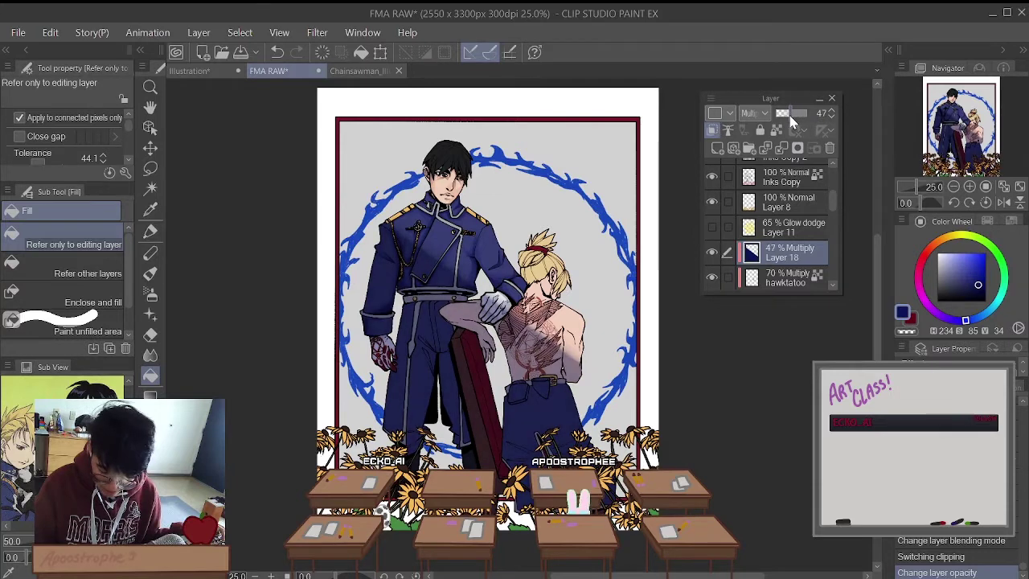
click(831, 118)
click(831, 118)
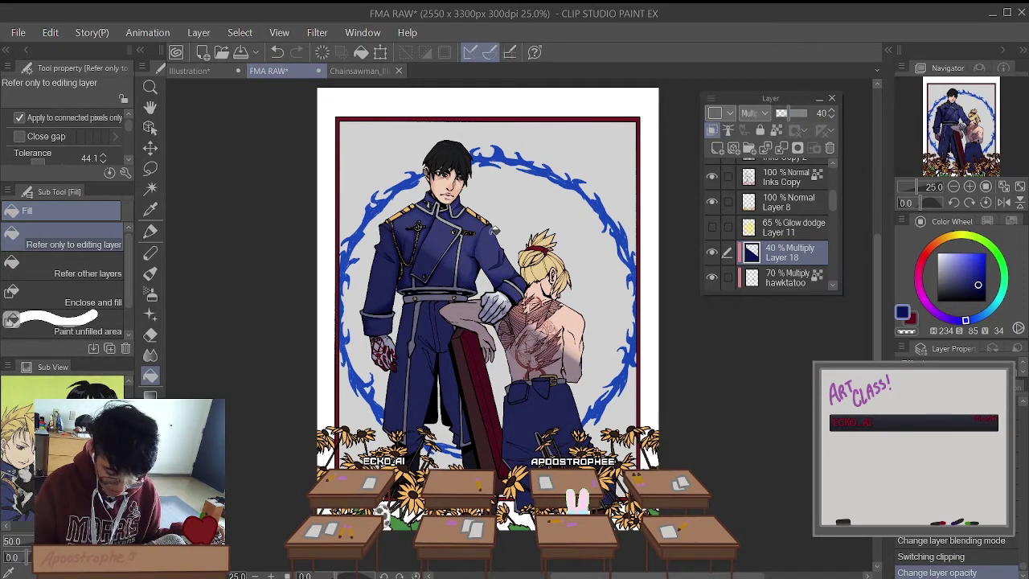
scroll(457, 281, up, 2)
scroll(457, 282, down, 1)
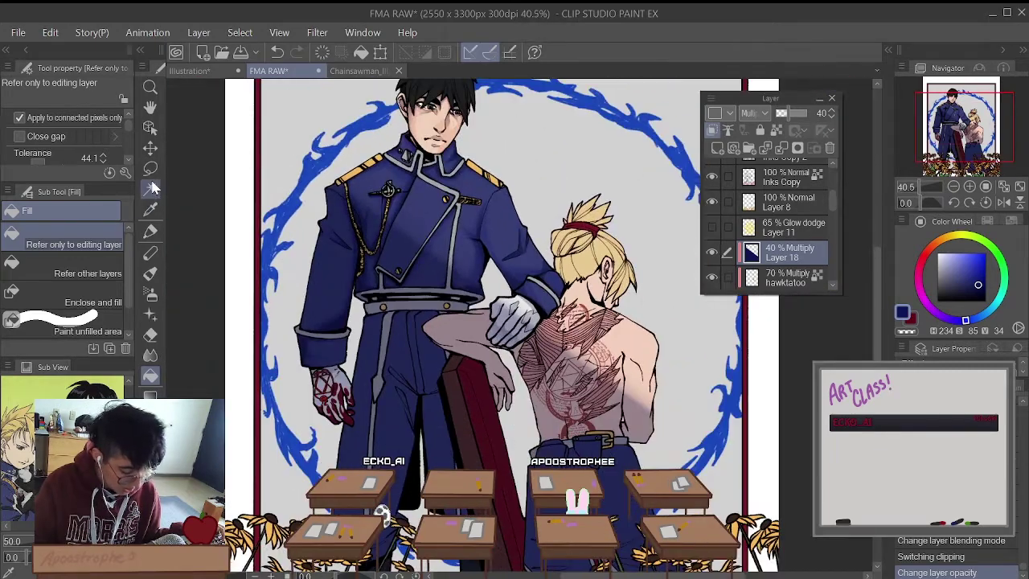
Step: Lasso two highlight shapes on the standing man's sleeve: the fold near his elbow and the upper edge of his cuff
click(151, 188)
click(150, 168)
scroll(330, 225, down, 3)
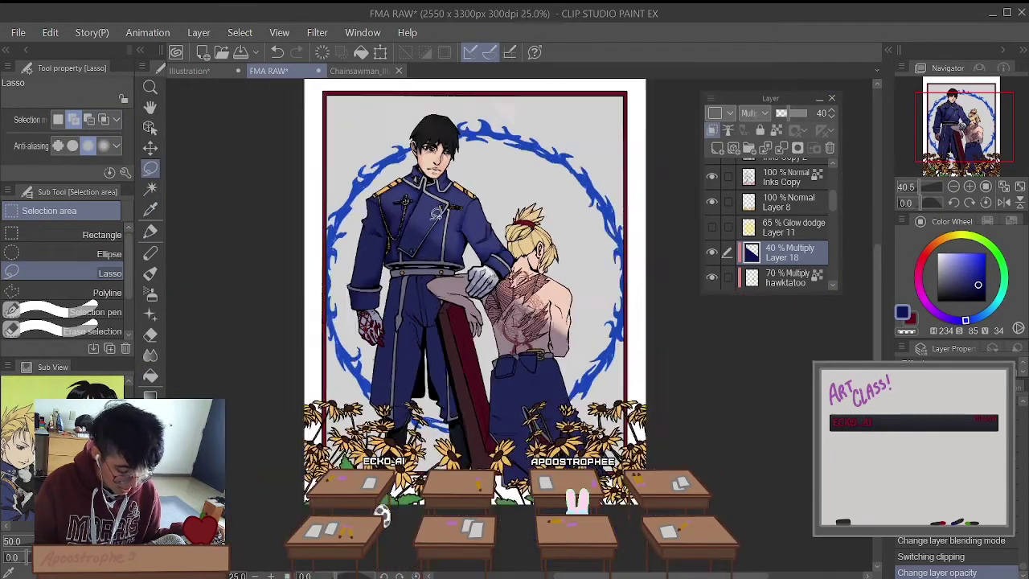
scroll(332, 225, up, 2)
scroll(426, 251, up, 2)
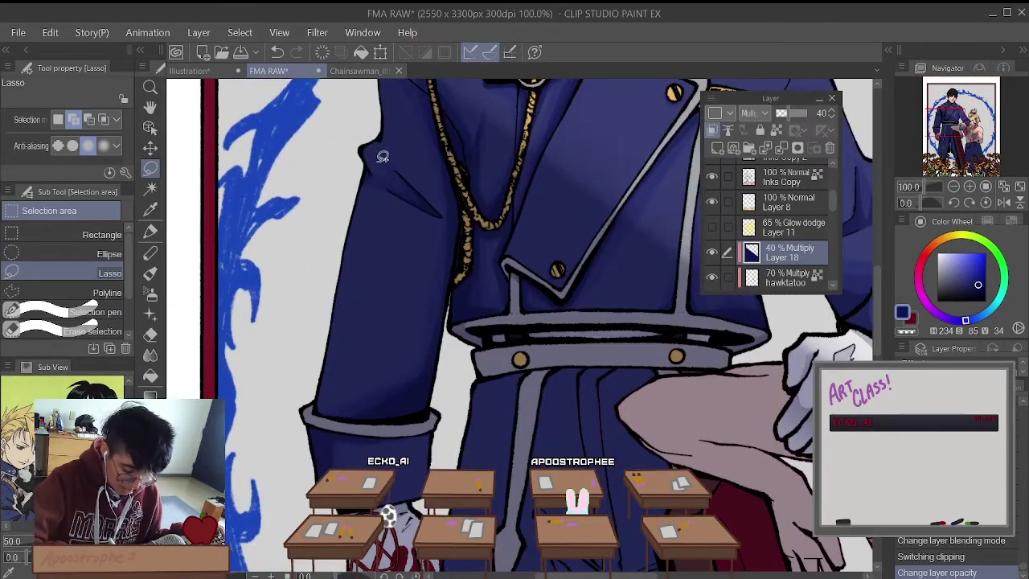
drag(374, 171, 372, 173)
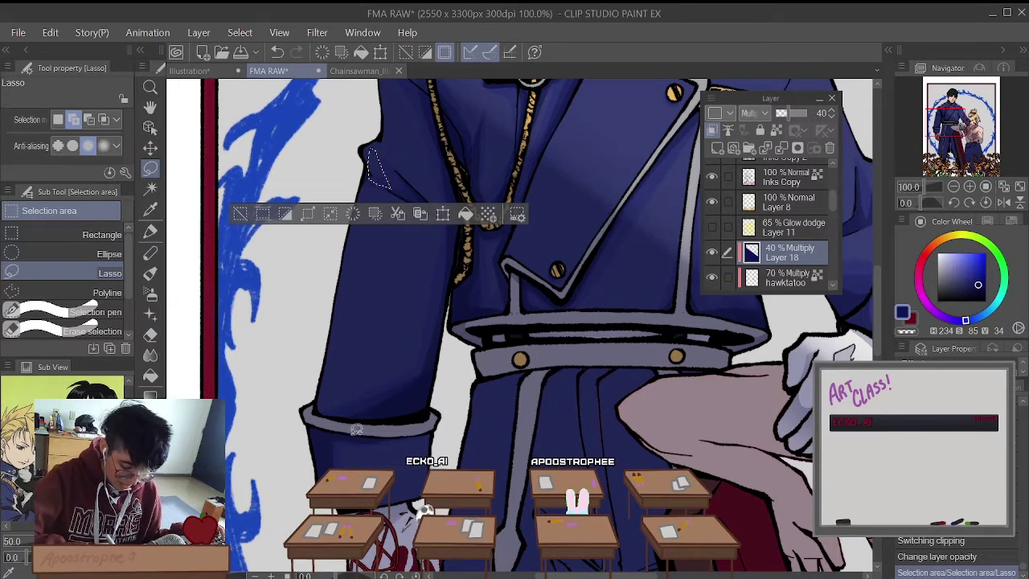
drag(356, 430, 320, 416)
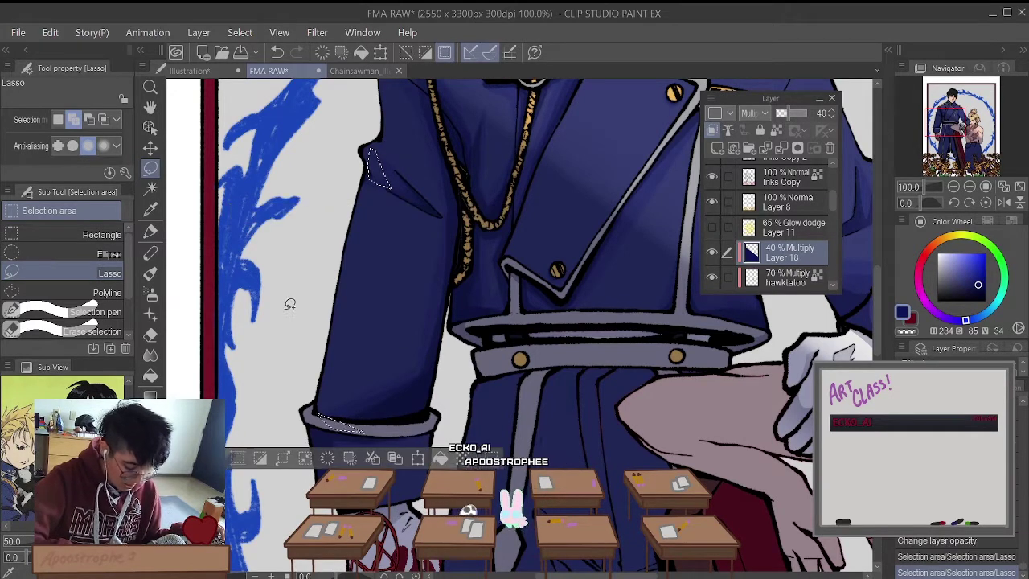
Step: Lighten the Layer 18 shading inside the selected fold and cuff shapes with the Soft airbrush set to transparent
click(151, 293)
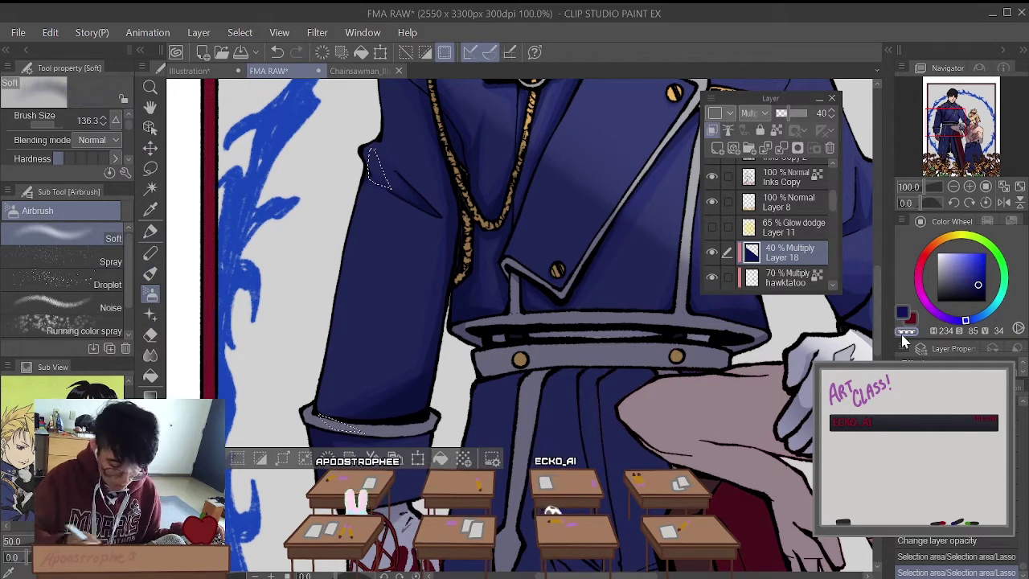
drag(364, 183, 381, 210)
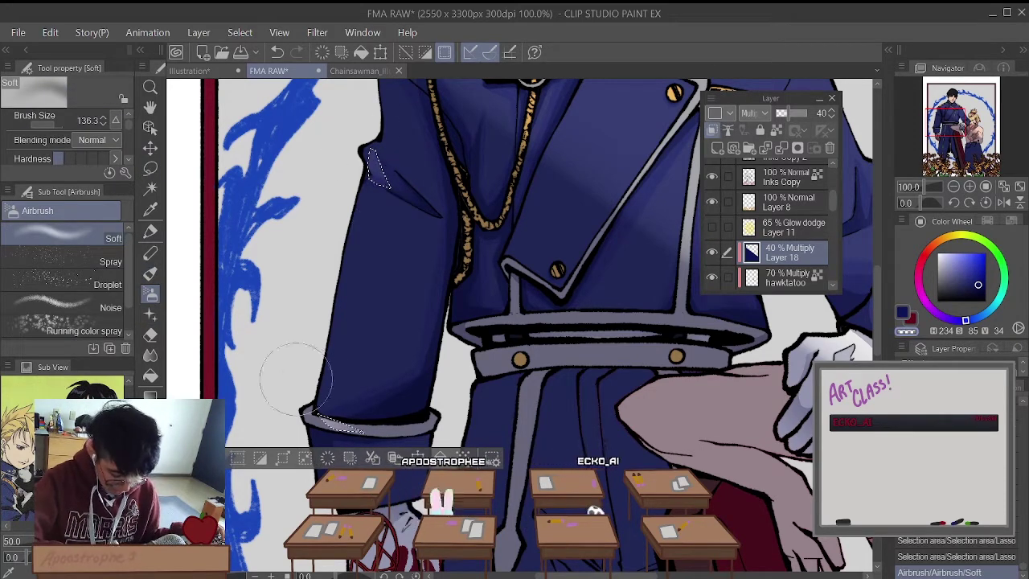
drag(299, 384, 328, 402)
drag(350, 145, 363, 186)
Step: Add a long lasso selection down the outer forearm, lighten its shading with the transparent Soft airbrush, and deselect
click(150, 169)
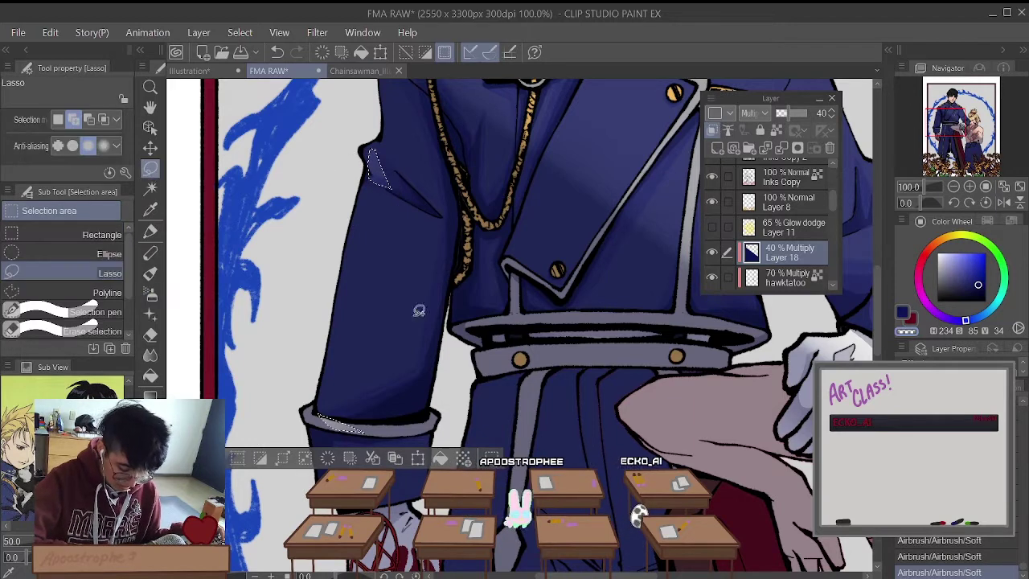
drag(347, 280, 374, 219)
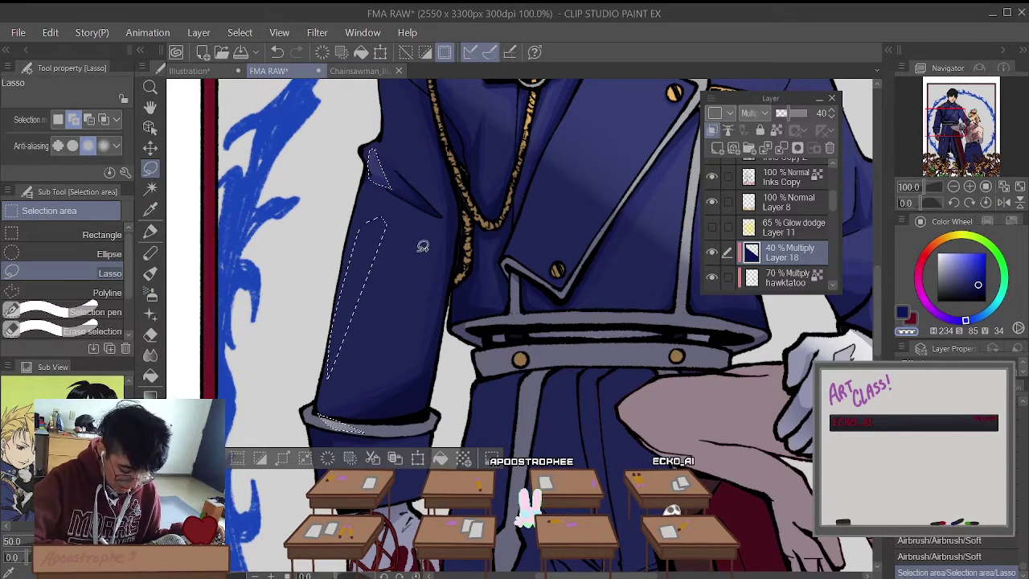
click(151, 294)
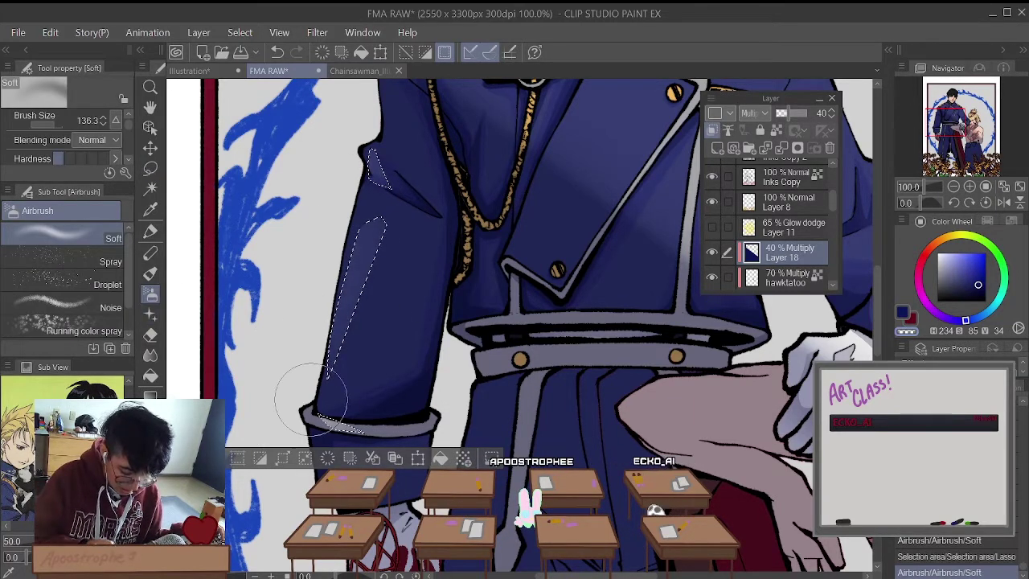
click(244, 36)
click(260, 69)
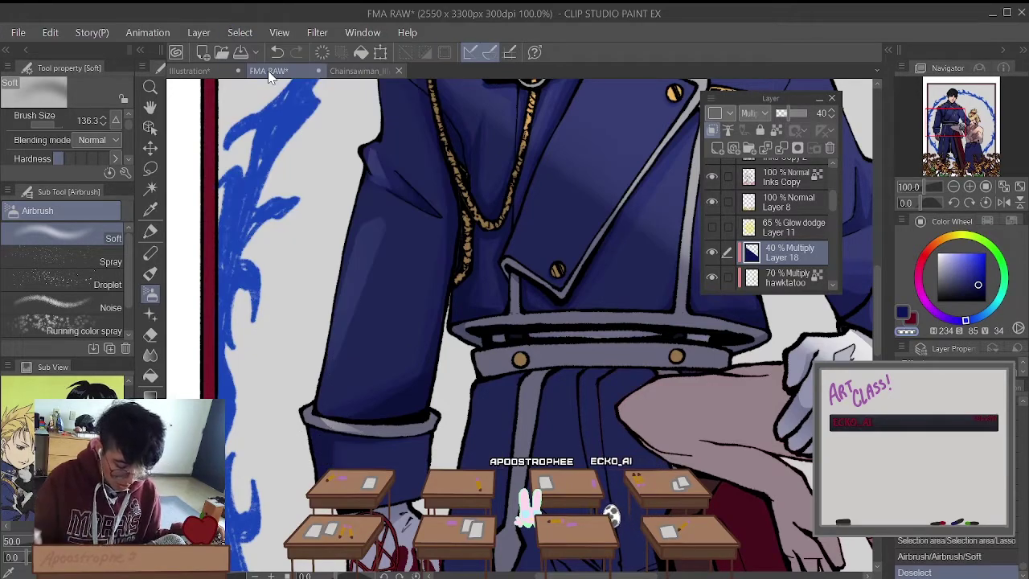
Step: Examine the shading on both figures, comparing the full-page view with closer views
scroll(387, 167, down, 6)
scroll(388, 167, down, 3)
scroll(390, 152, up, 4)
scroll(399, 145, down, 5)
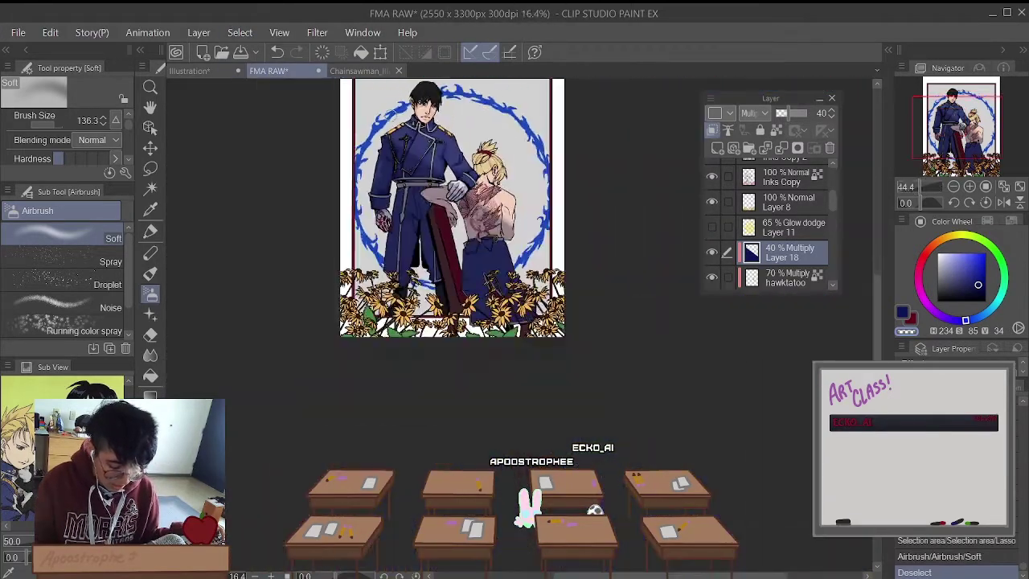
scroll(405, 153, up, 5)
scroll(458, 304, down, 2)
scroll(458, 304, down, 3)
scroll(479, 337, up, 3)
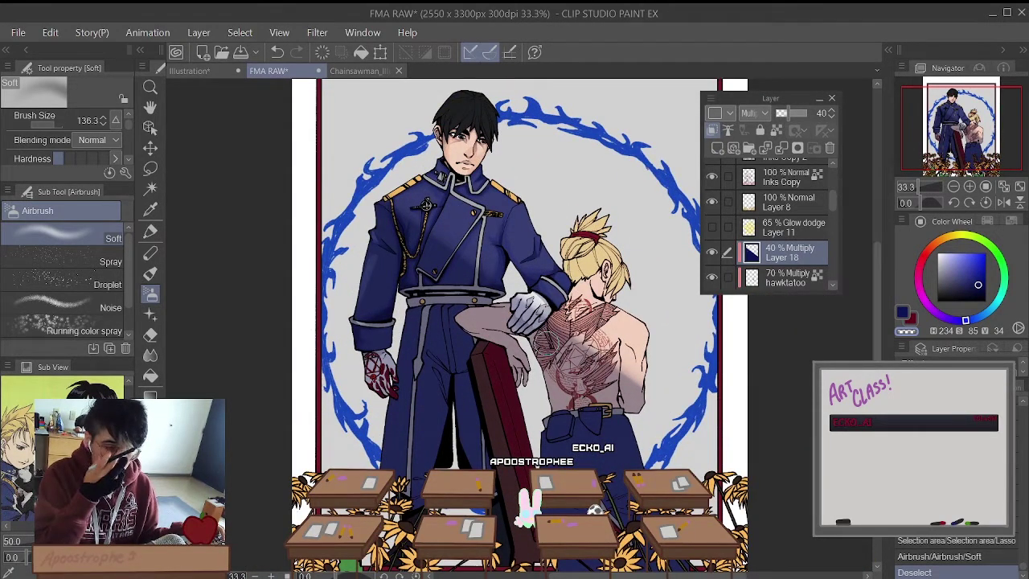
scroll(537, 321, down, 4)
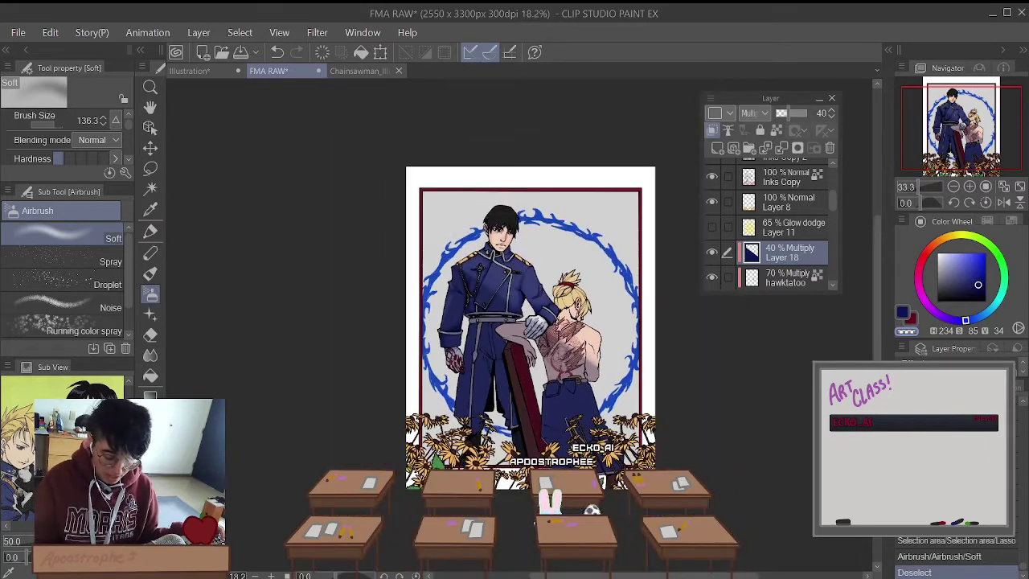
scroll(527, 307, up, 3)
scroll(522, 306, down, 3)
scroll(523, 305, up, 3)
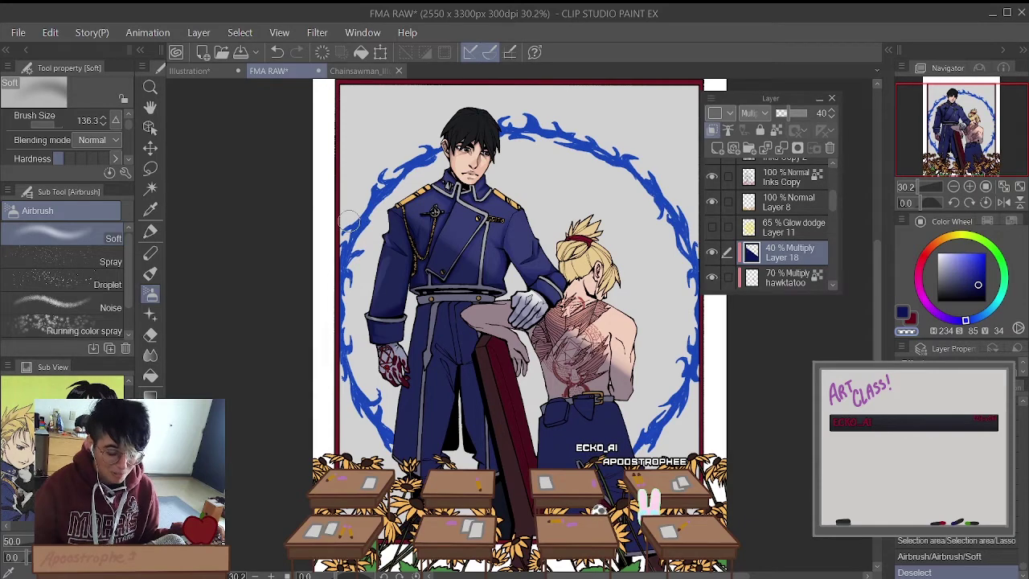
scroll(349, 221, down, 3)
scroll(501, 308, up, 4)
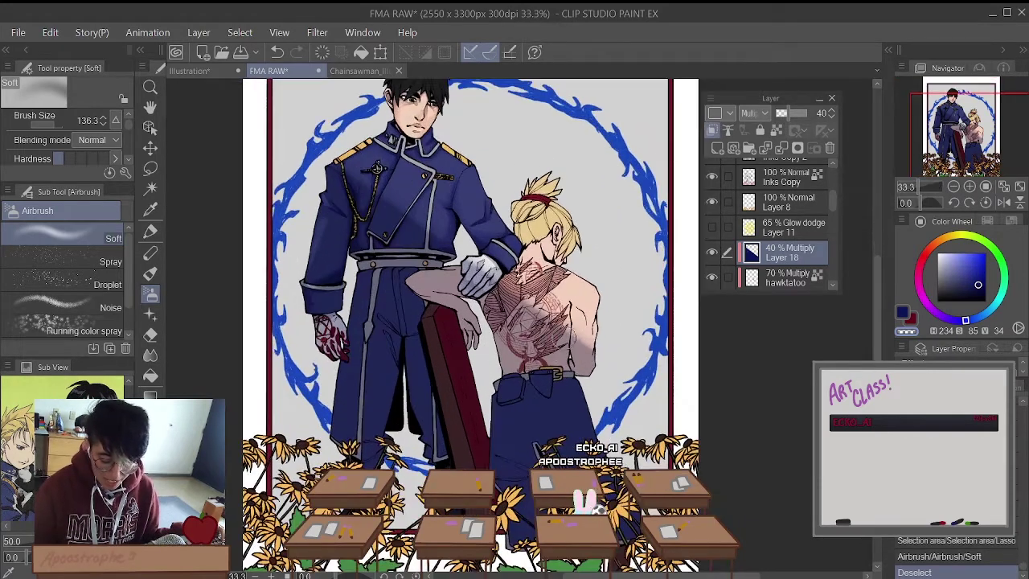
scroll(349, 221, down, 1)
scroll(348, 221, up, 2)
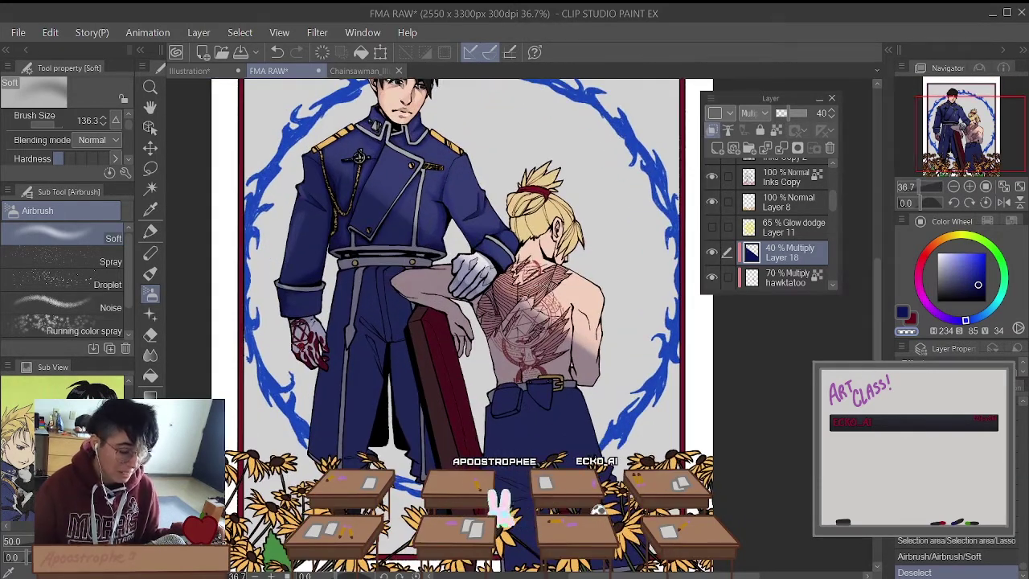
scroll(478, 290, up, 1)
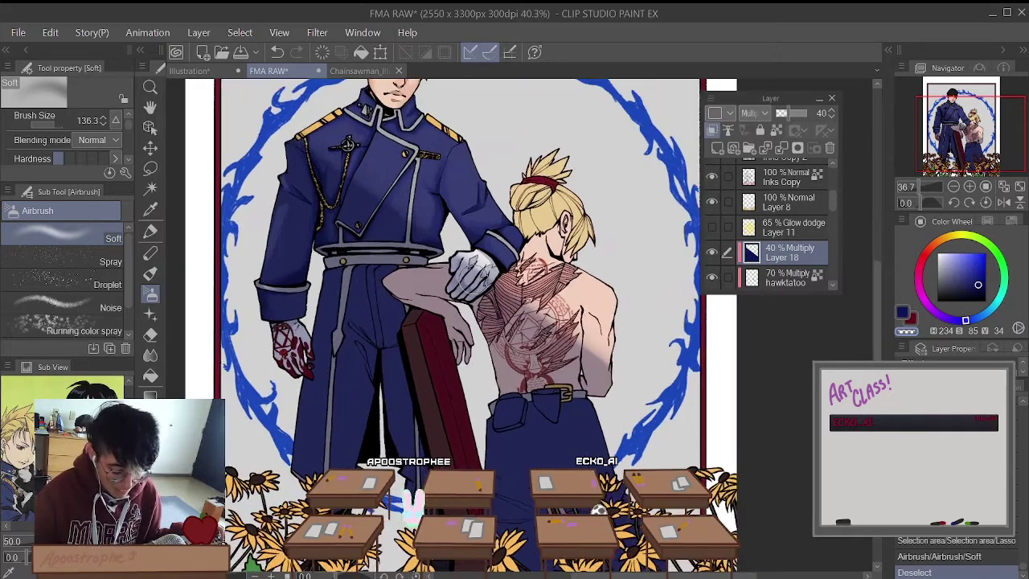
scroll(456, 251, down, 2)
scroll(456, 251, up, 1)
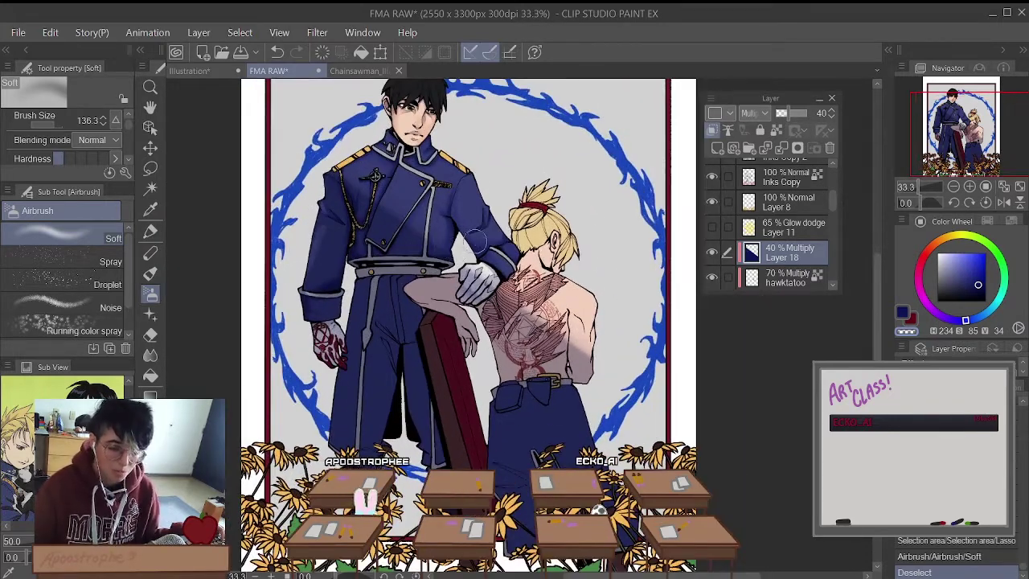
Step: Delete Layer 18 and dock the floating Layer palette back among the side palettes
click(830, 148)
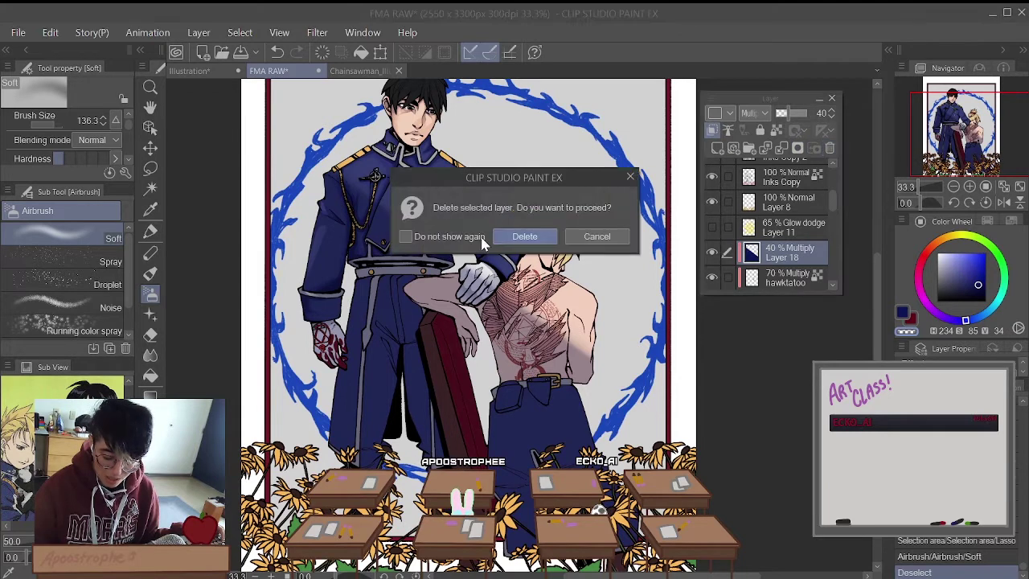
click(524, 236)
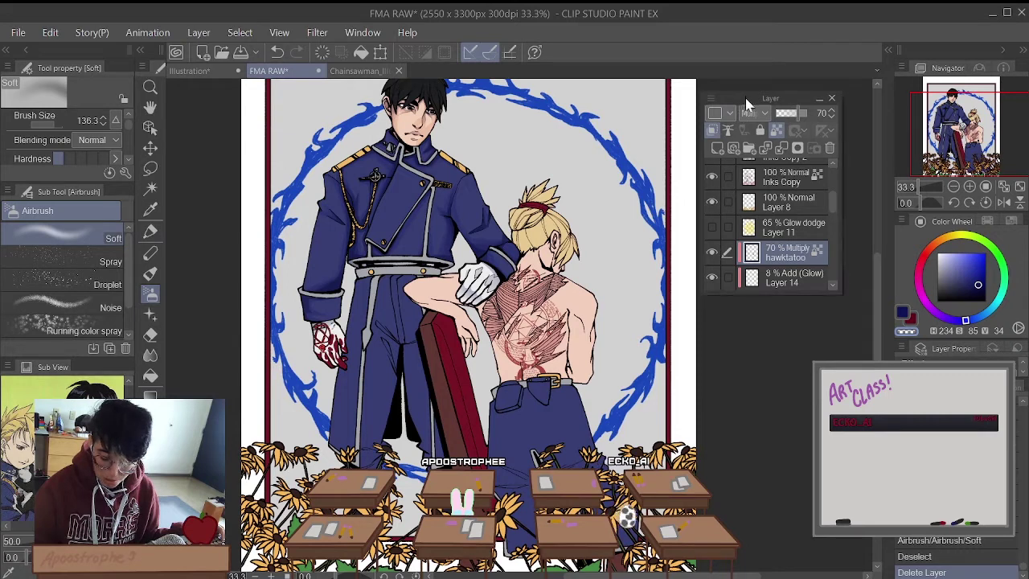
drag(746, 99, 902, 392)
click(903, 403)
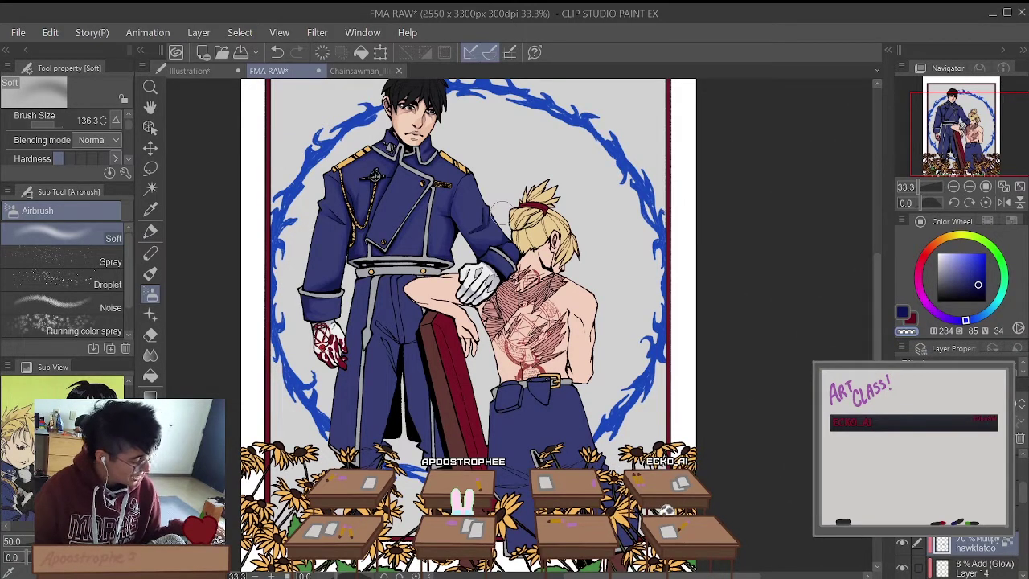
Step: Switch to the Illustration document and reveal the list entry "10. RULER! LOL"
click(207, 72)
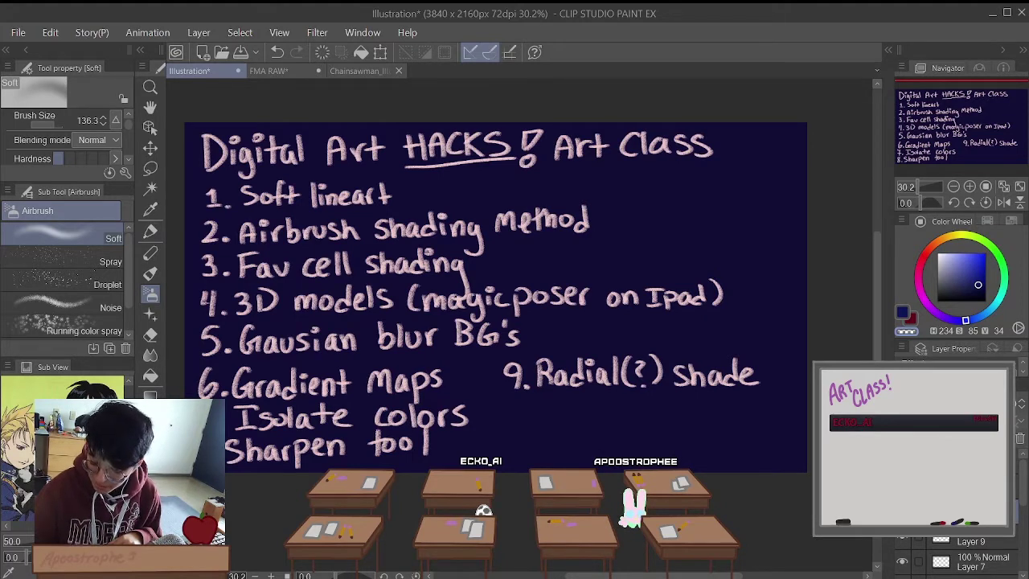
click(902, 482)
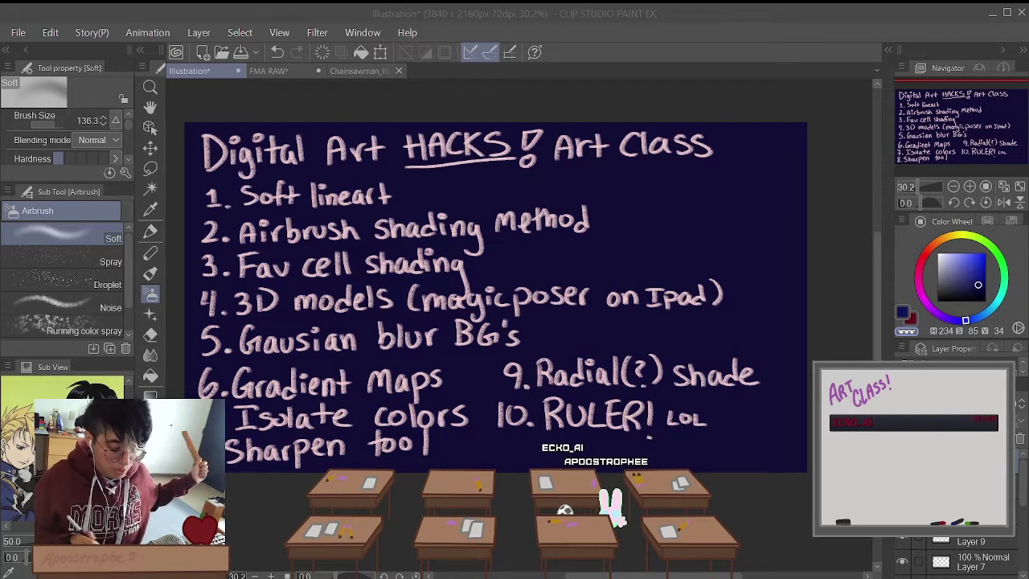
Step: Return to the FMA RAW document, choose the ひかえめざらぺん pen, and add a new layer among the ink layers
click(264, 70)
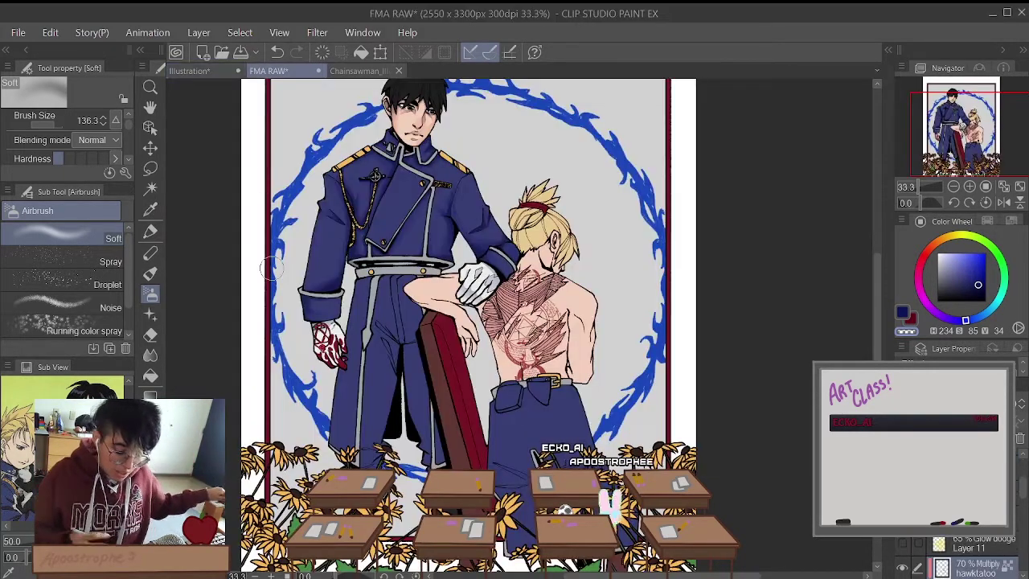
key(u)
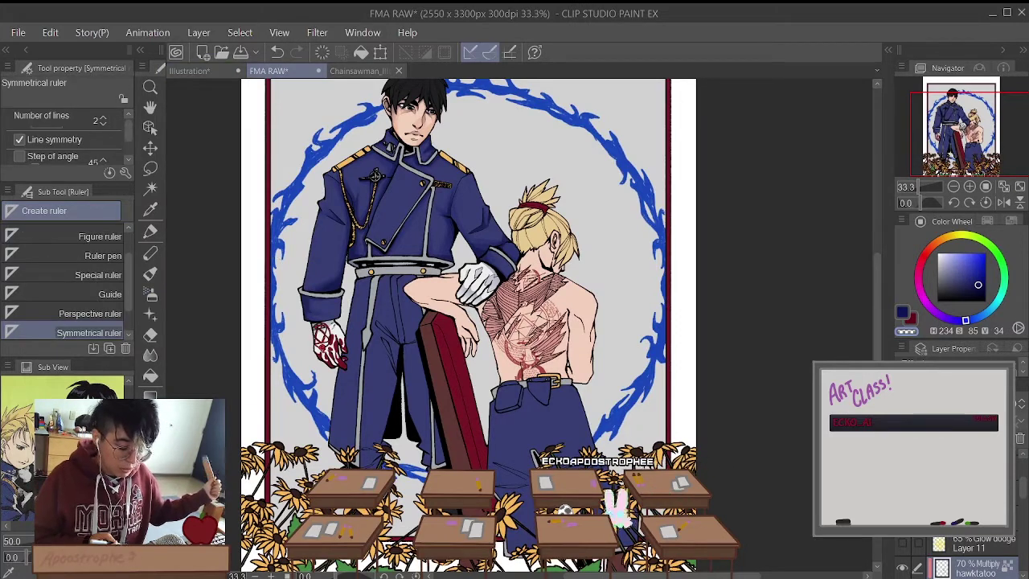
click(149, 231)
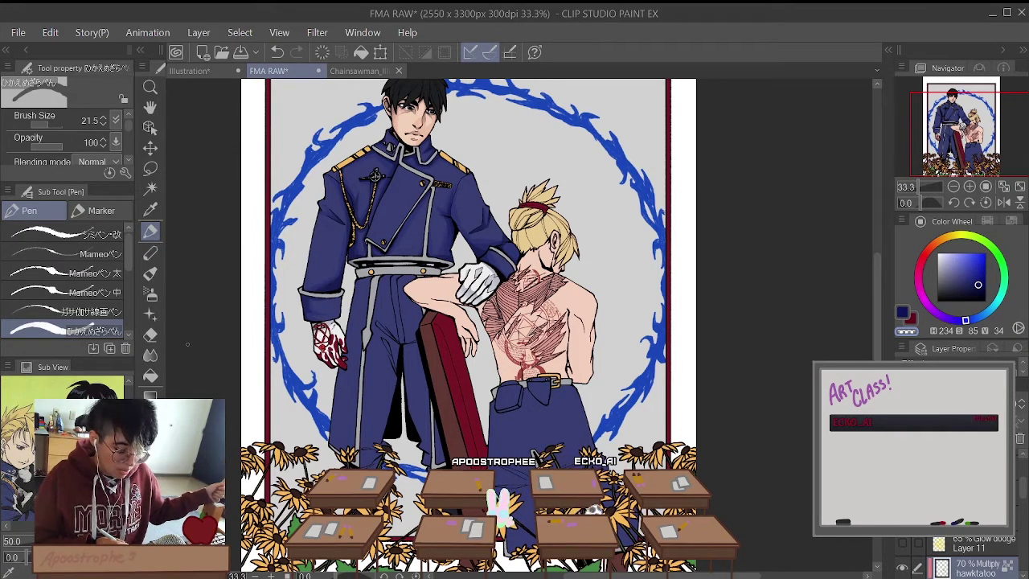
drag(1022, 487, 1024, 465)
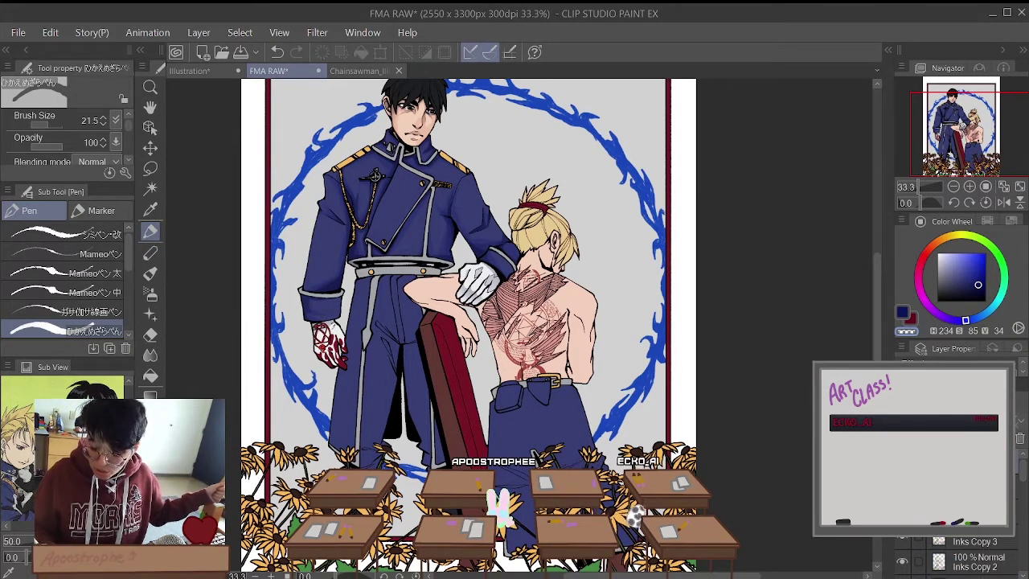
key(ctrl+shift+n)
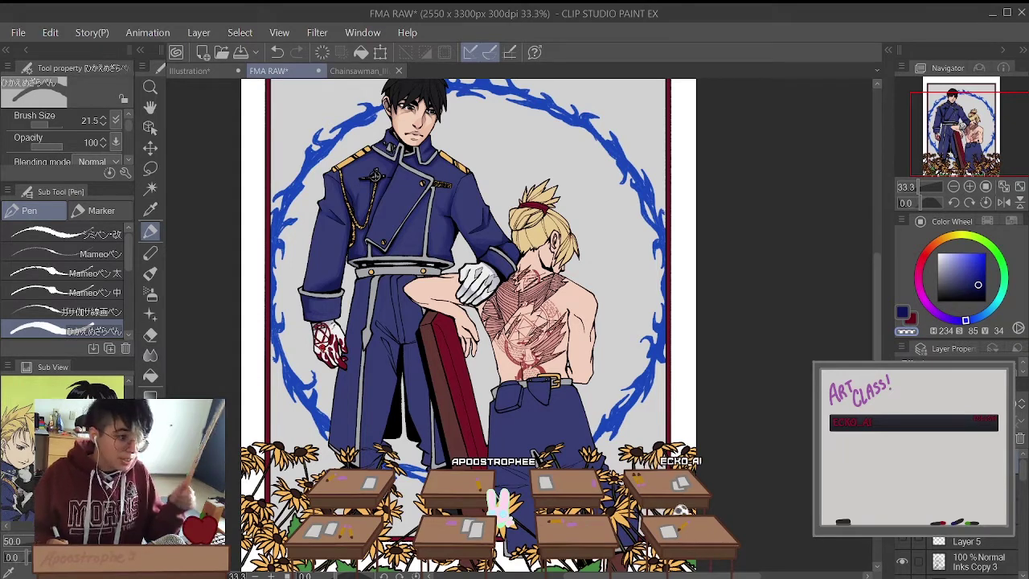
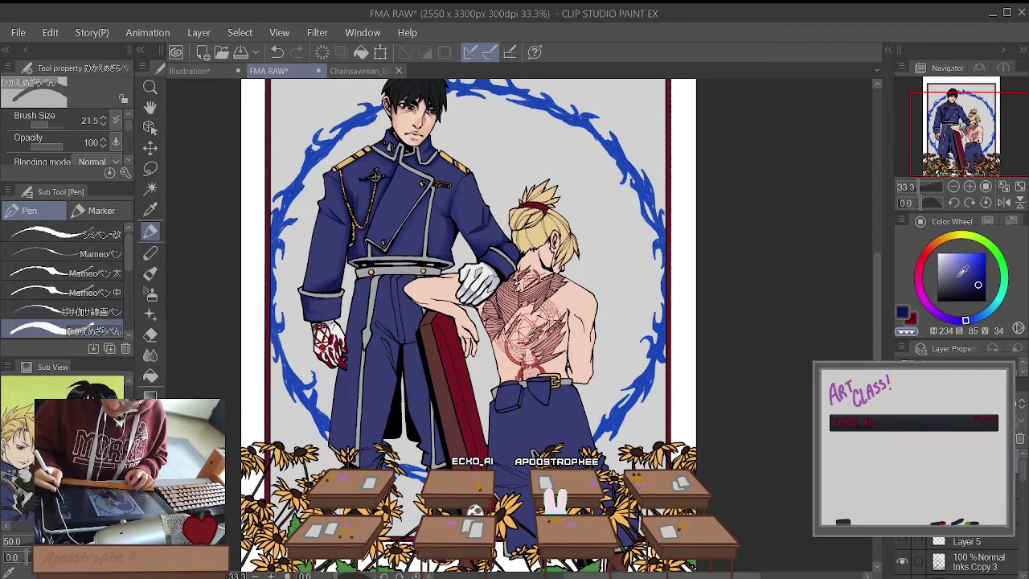
Step: Set the drawing colour to black and undo the test scribble beside the blonde figure's arm
drag(963, 271, 937, 301)
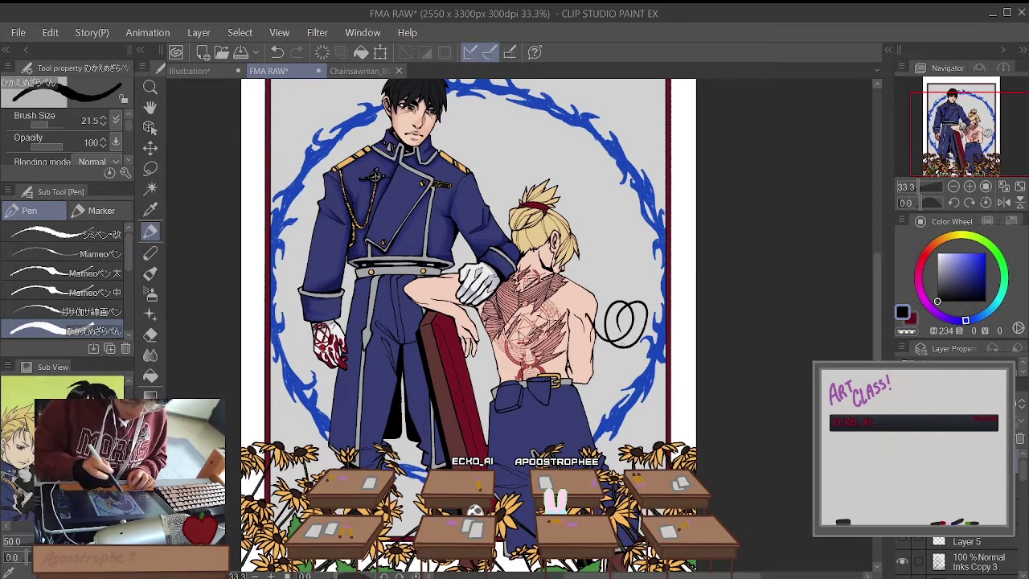
click(276, 53)
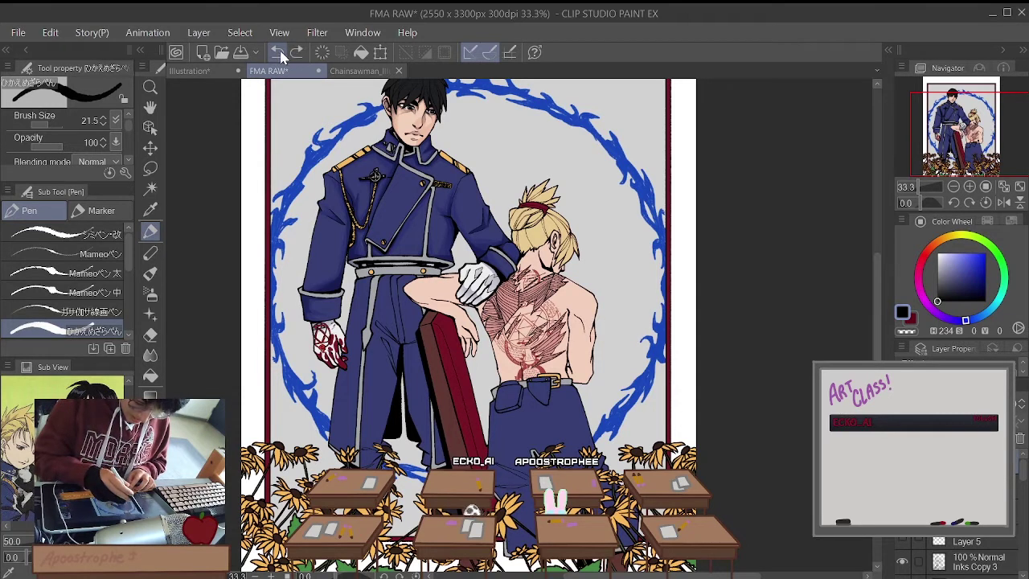
Step: Draw long straight black pen lines across the two figures in the FMA RAW illustration, mostly diagonal
drag(267, 378, 714, 233)
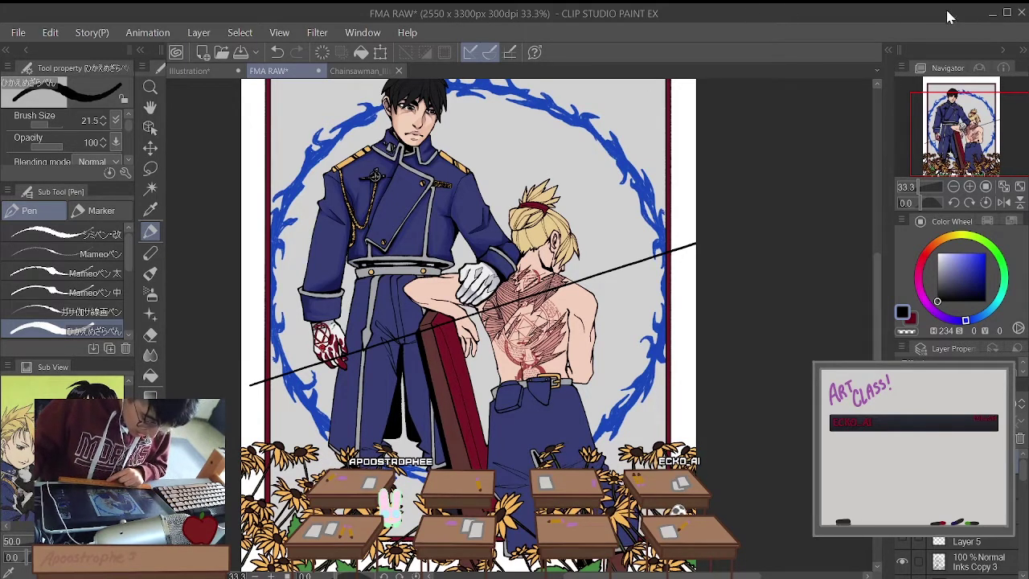
key(u)
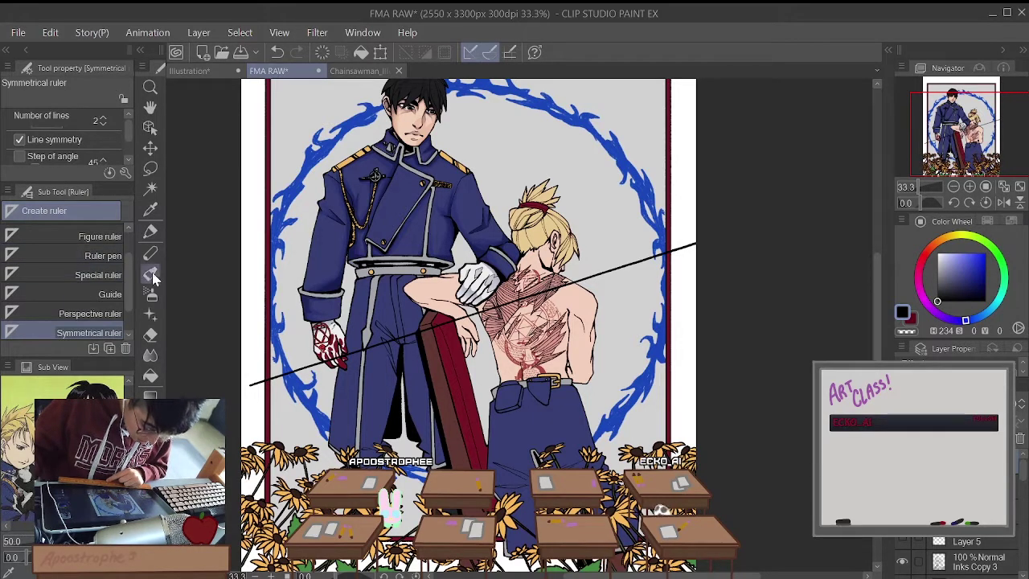
click(152, 231)
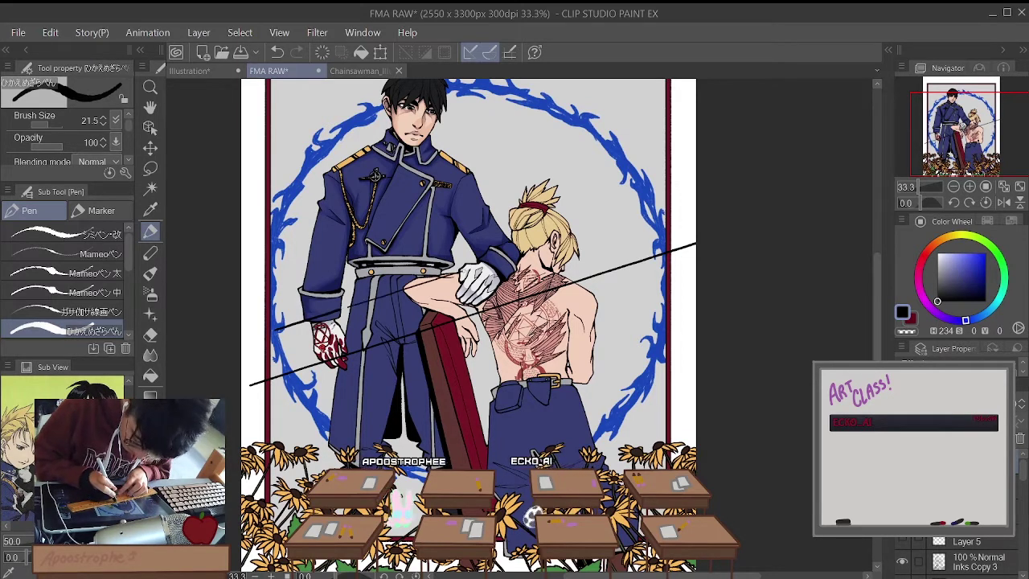
drag(571, 238, 668, 207)
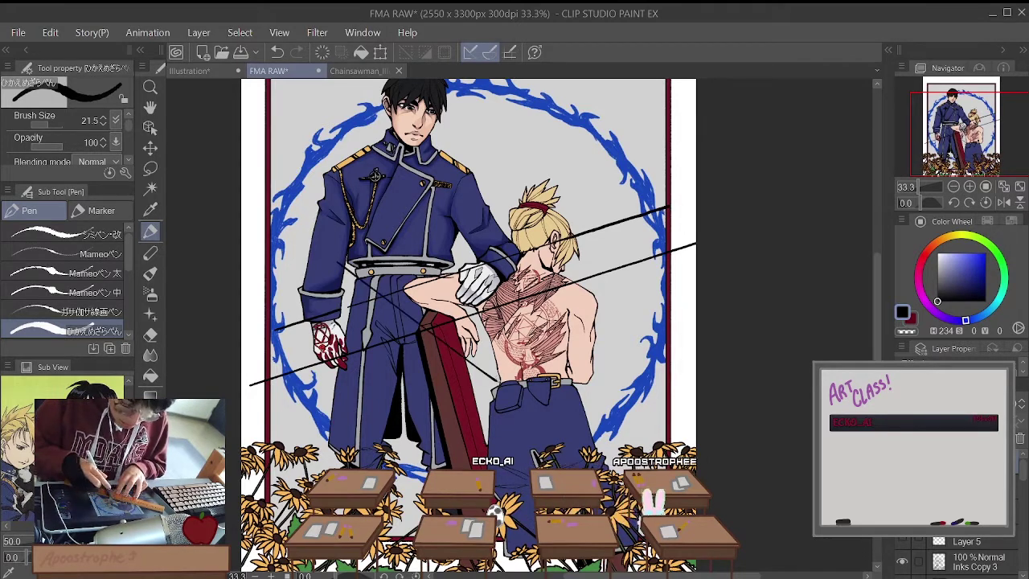
drag(345, 262, 499, 381)
drag(518, 181, 575, 305)
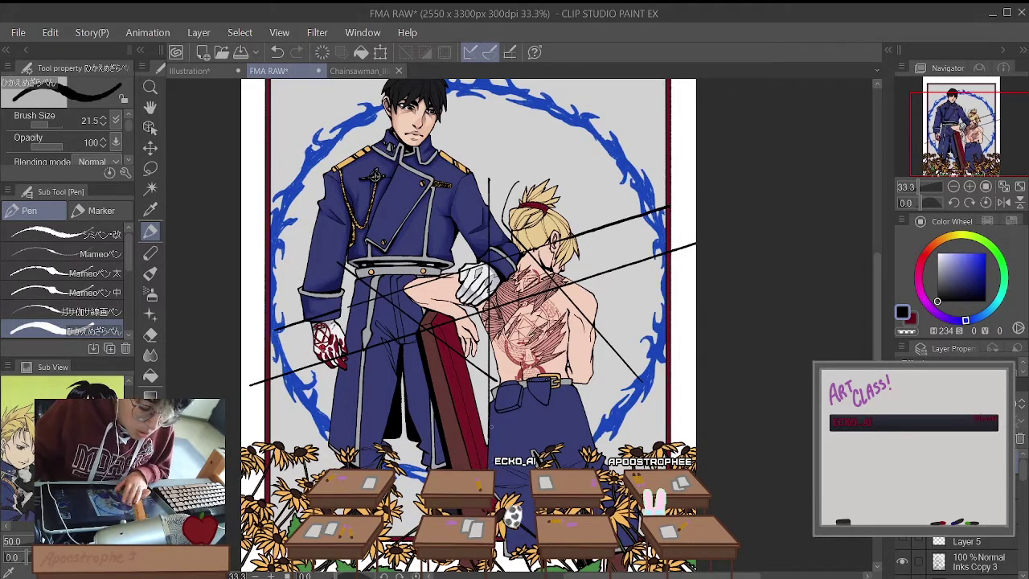
Step: Undo all the straight black lines drawn across the two figures
click(276, 54)
click(276, 53)
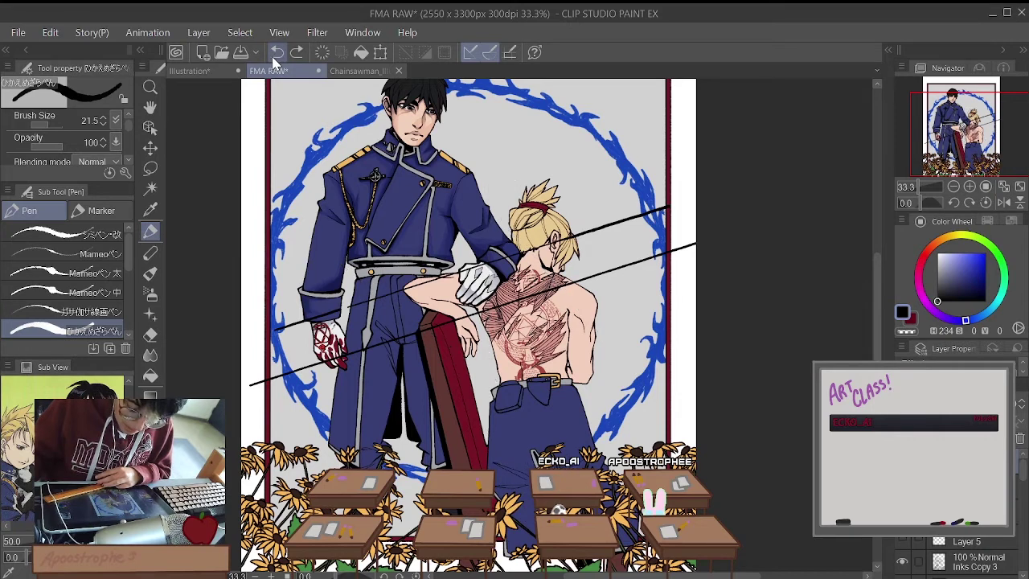
click(275, 54)
click(275, 53)
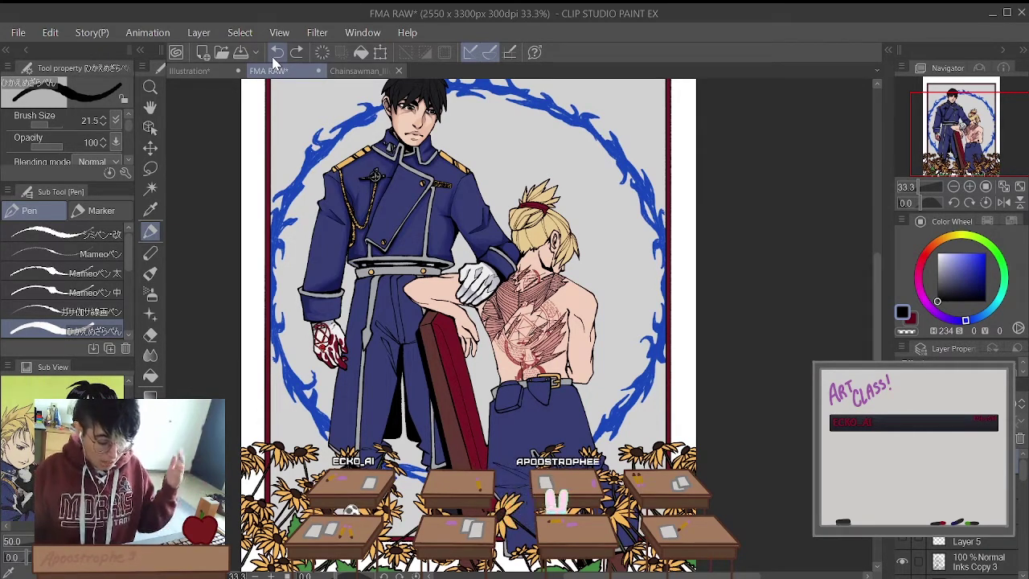
Step: Switch to the Illustration canvas and examine the handwritten Digital Art Hacks list
click(191, 71)
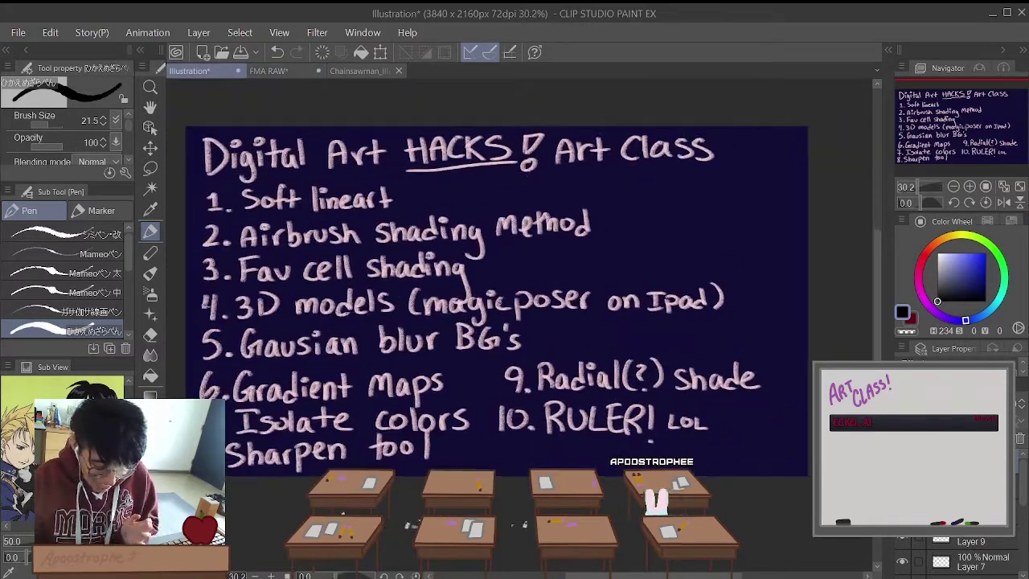
scroll(437, 287, up, 1)
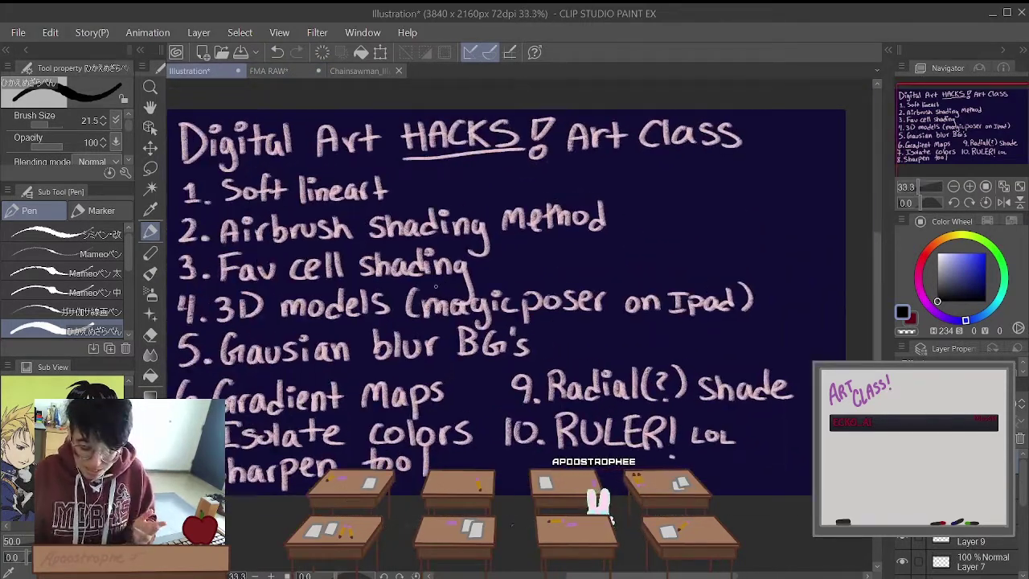
scroll(414, 282, down, 1)
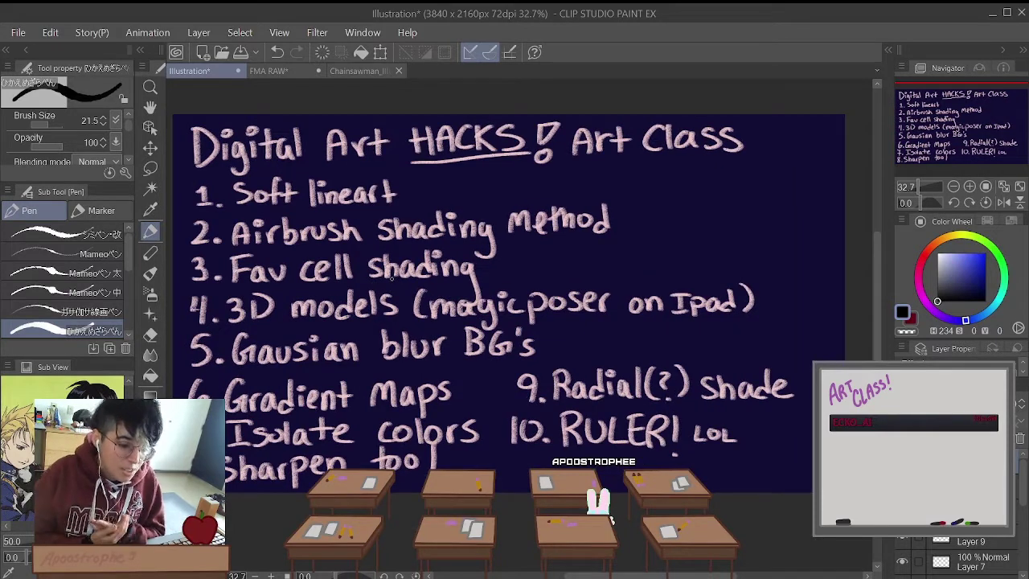